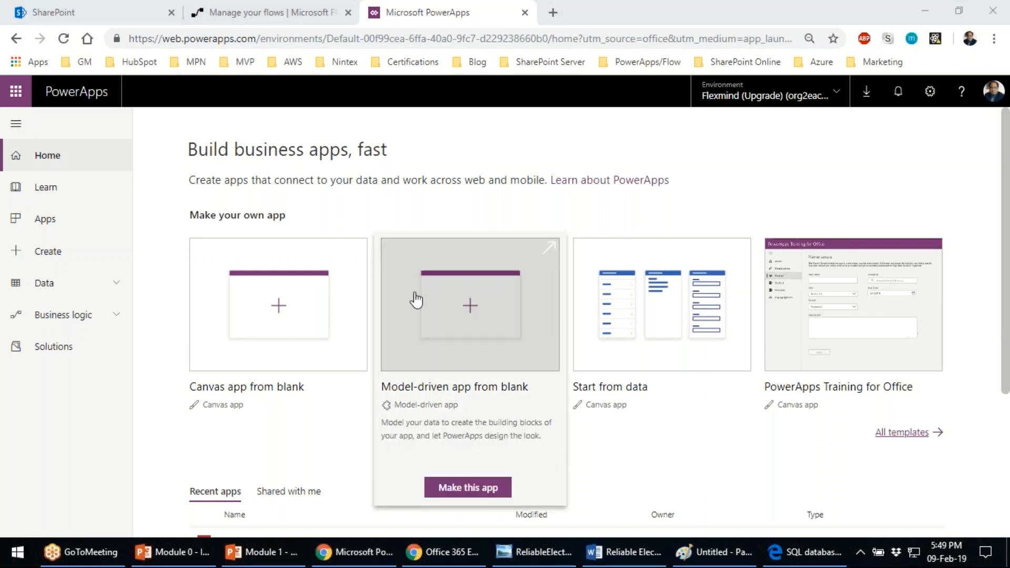
- Open the PowerApps apps list and show the app types offered for creating a new app
{"action": "left_click", "coordinate": [61, 223]}
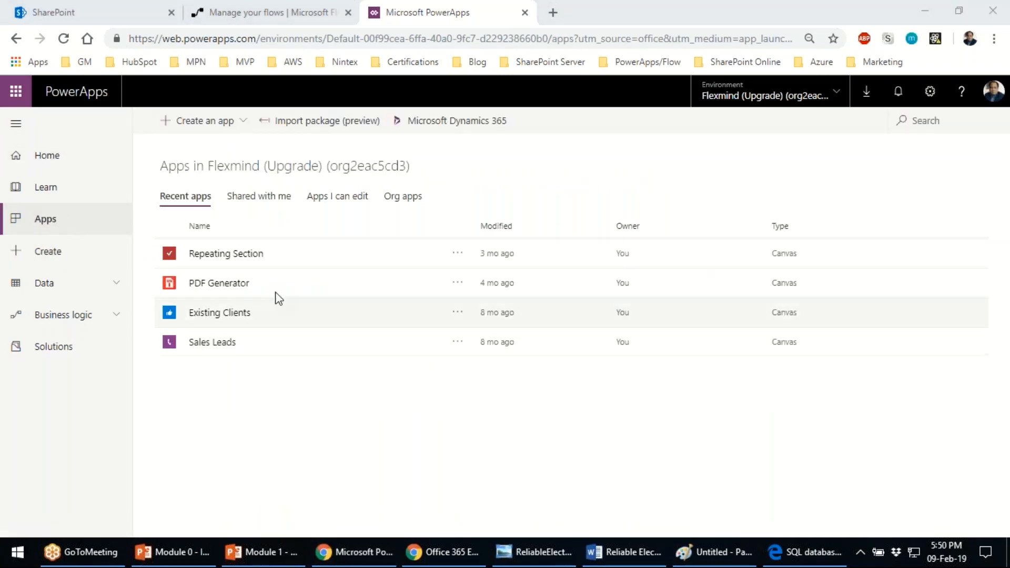
{"action": "left_click", "coordinate": [241, 127]}
{"action": "left_click", "coordinate": [242, 128]}
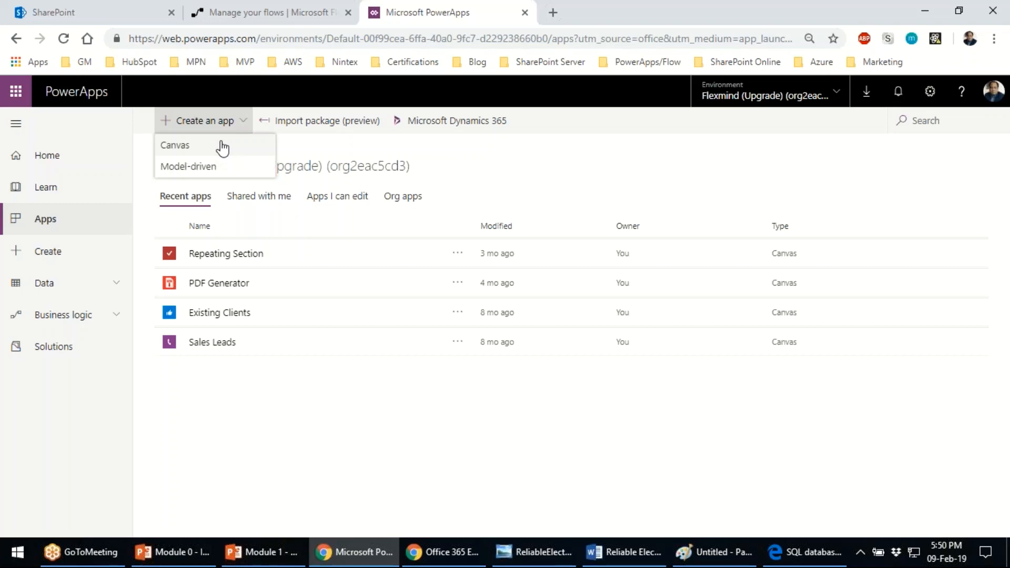
- Switch to the SharePoint start page and open the followed Training site in a new browser tab
{"action": "left_click", "coordinate": [105, 12]}
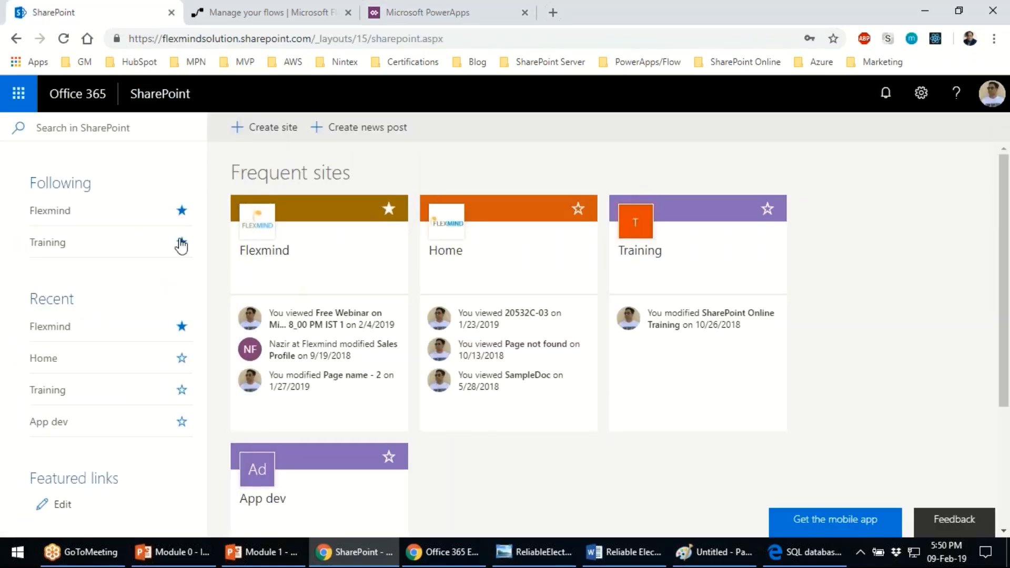
{"action": "left_click", "coordinate": [83, 246]}
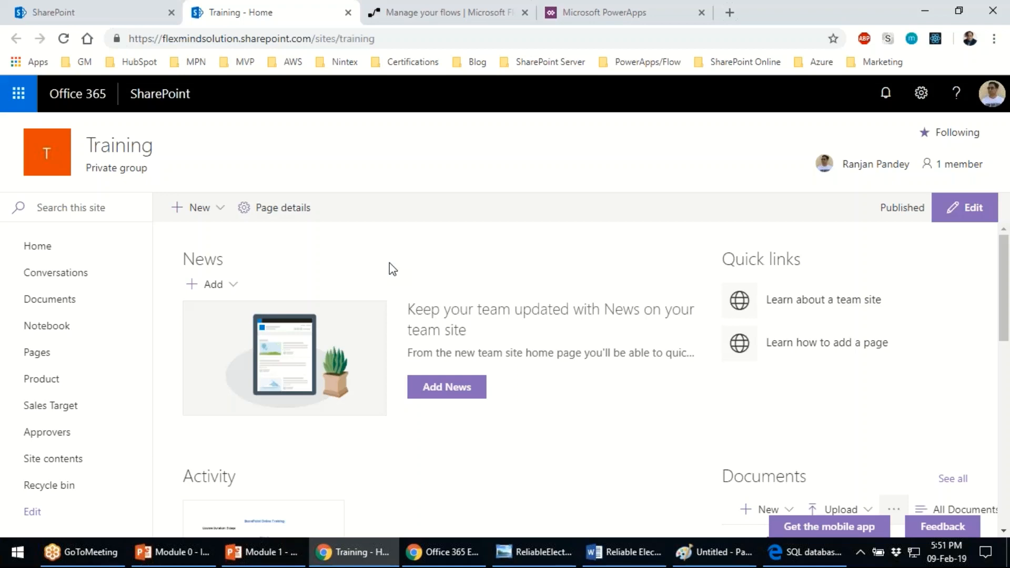
{"action": "left_click", "coordinate": [848, 13]}
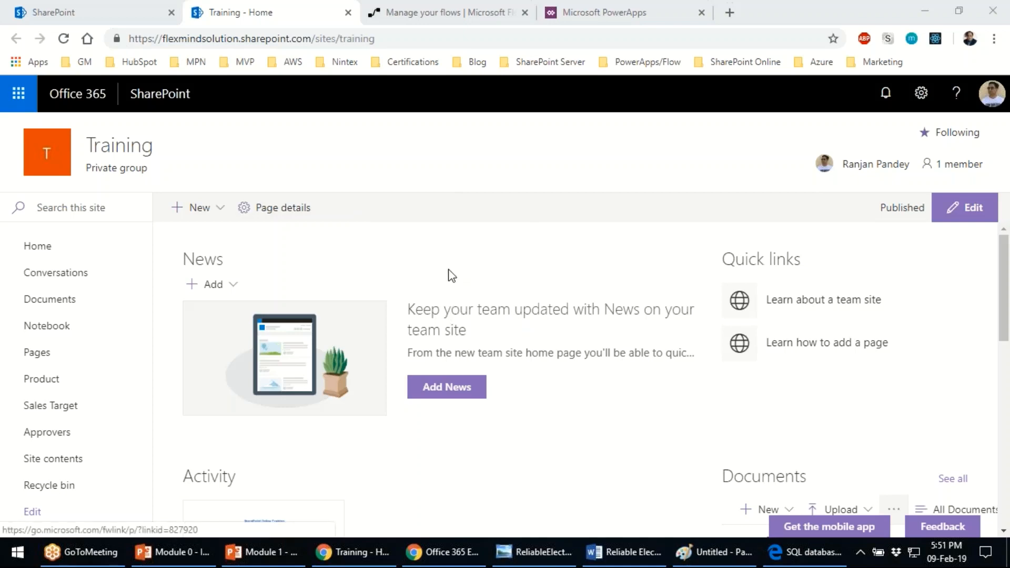
- Return to the SharePoint start page and examine its full web address
{"action": "left_click", "coordinate": [114, 19]}
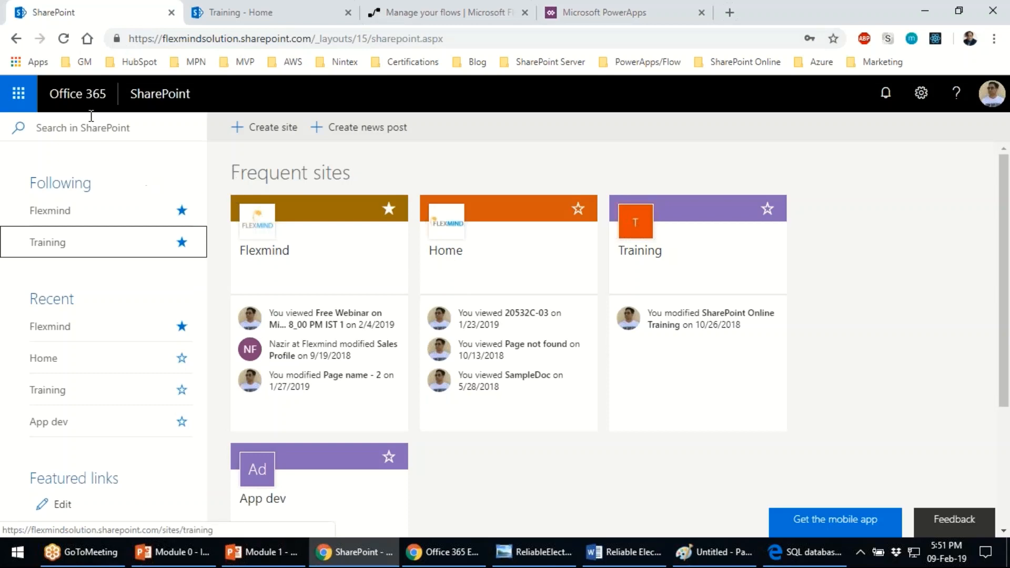
{"action": "left_click", "coordinate": [217, 40]}
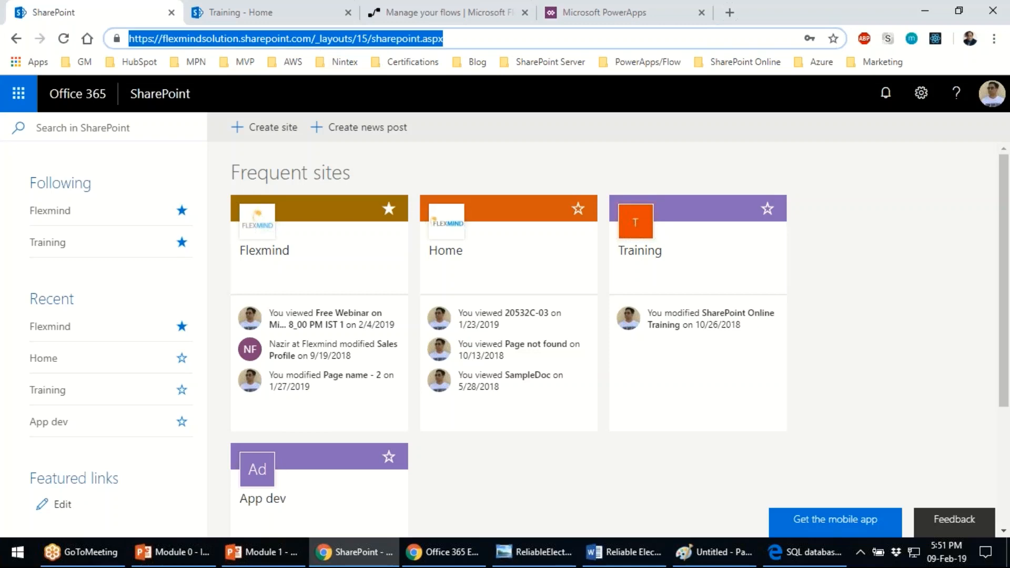
{"action": "left_click", "coordinate": [892, 492]}
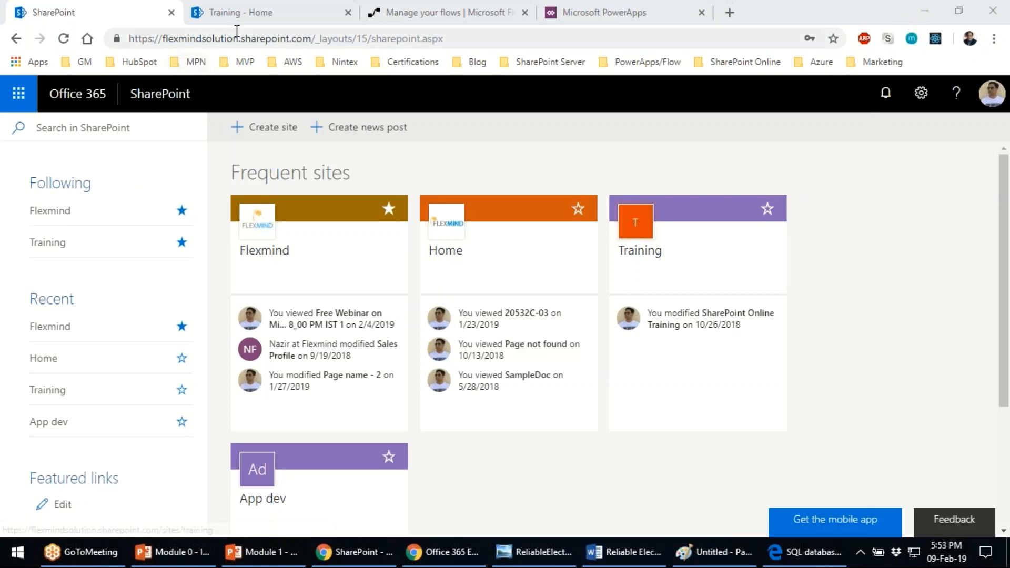
{"action": "left_click", "coordinate": [276, 15]}
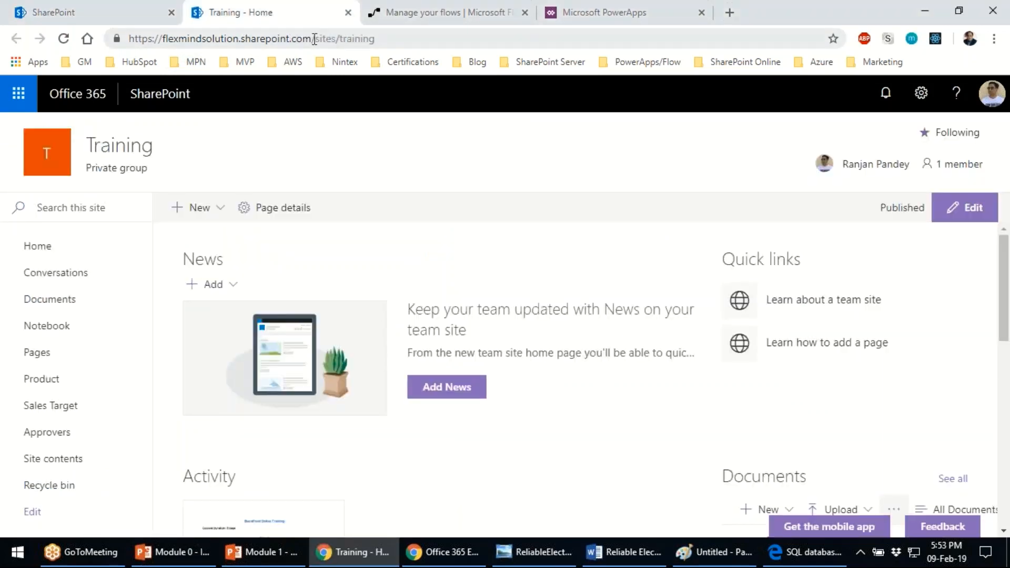
{"action": "left_click_drag", "start_coordinate": [312, 38], "coordinate": [453, 28]}
{"action": "key", "text": "BackSpace"}
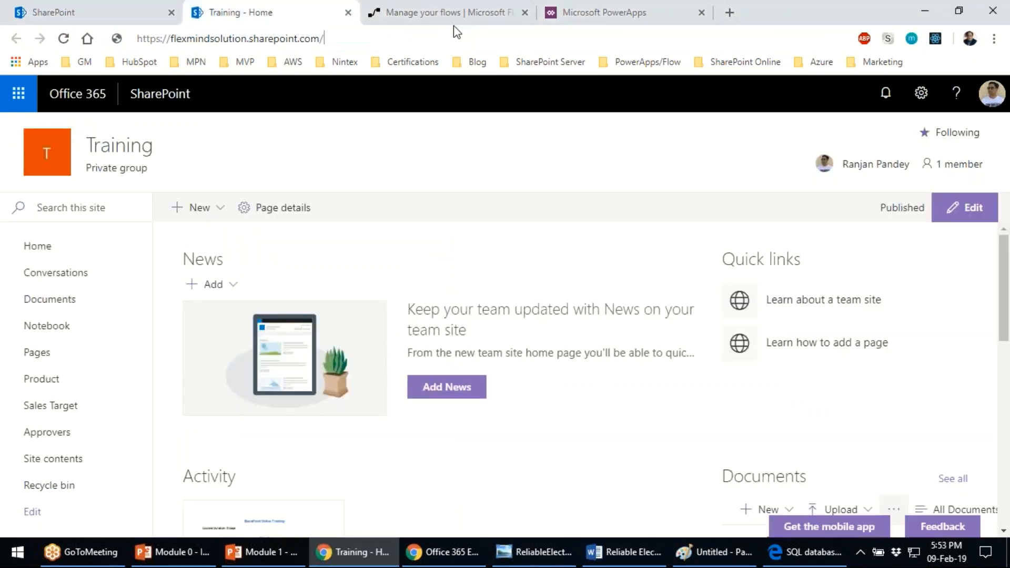
{"action": "key", "text": "Return"}
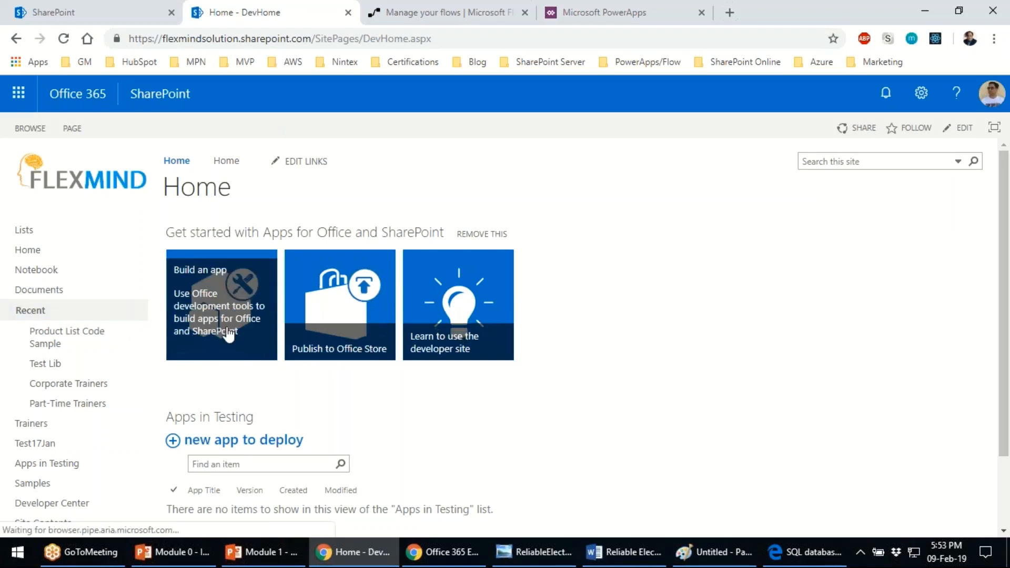
- Open the root site's Site Contents and look through its libraries, lists and apps
{"action": "scroll", "coordinate": [97, 369], "scroll_direction": "down", "scroll_amount": 2}
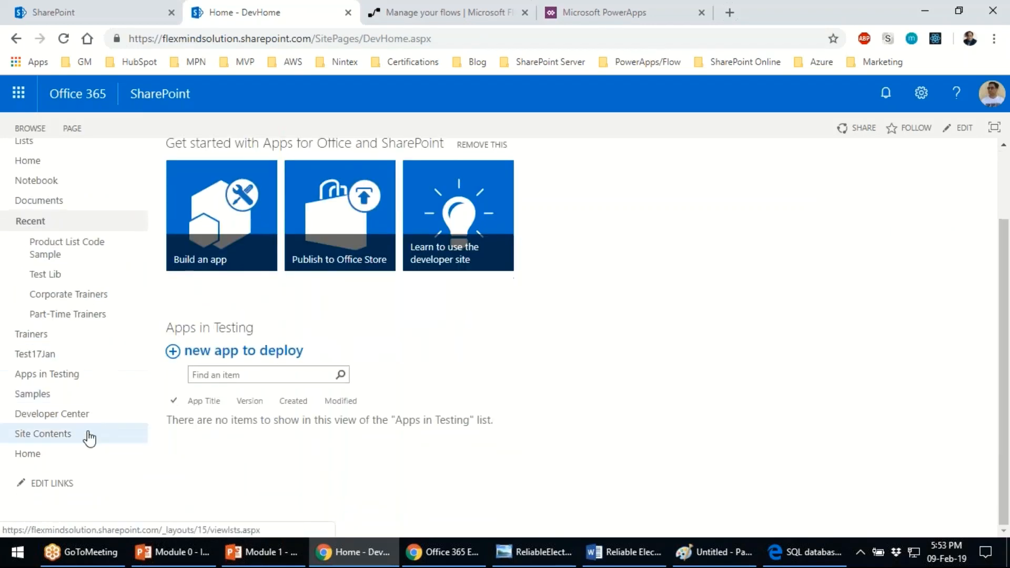
{"action": "left_click", "coordinate": [87, 437]}
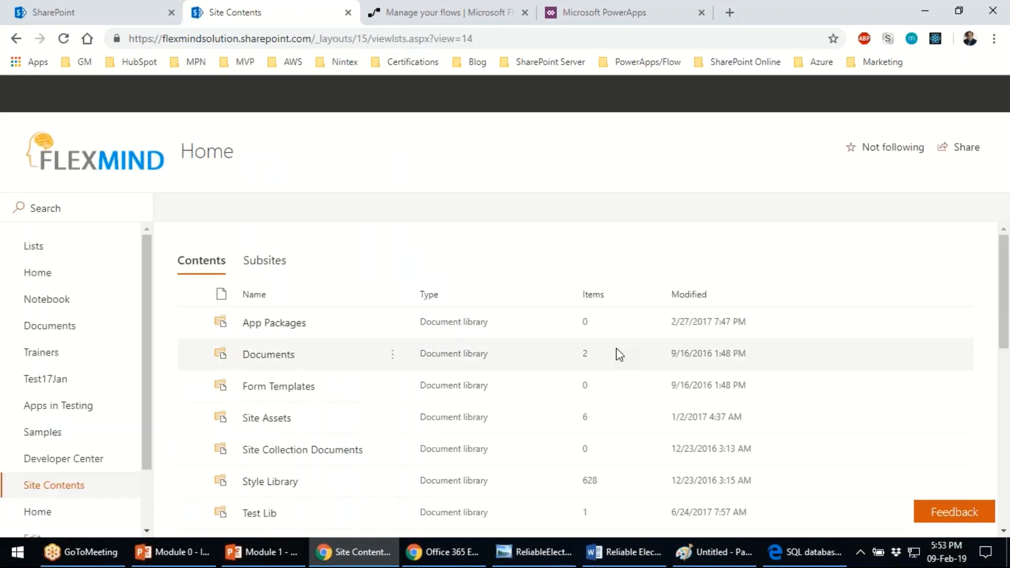
{"action": "scroll", "coordinate": [619, 354], "scroll_direction": "down", "scroll_amount": 3}
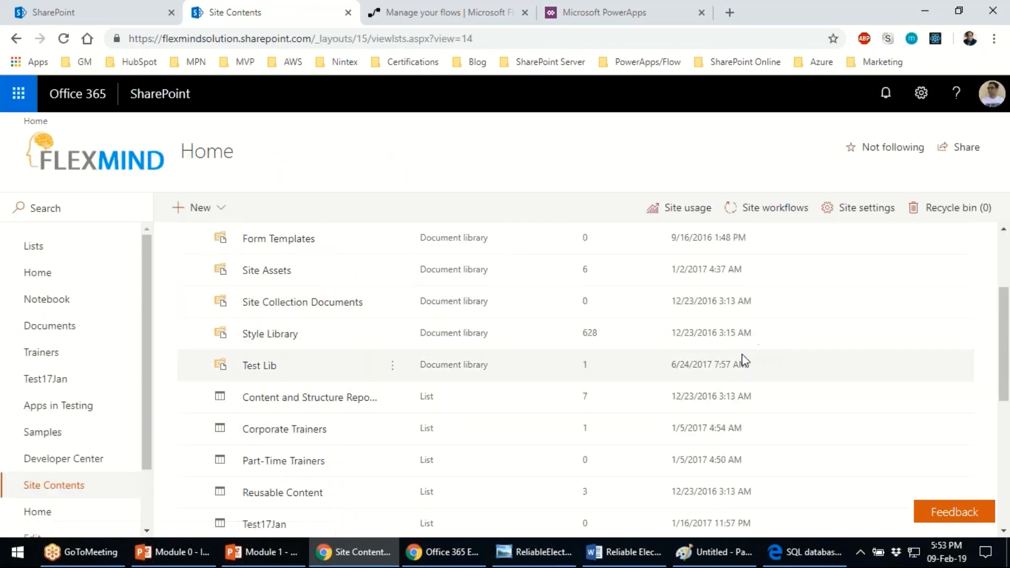
{"action": "scroll", "coordinate": [847, 369], "scroll_direction": "down", "scroll_amount": 6}
{"action": "scroll", "coordinate": [21, 521], "scroll_direction": "down", "scroll_amount": 2}
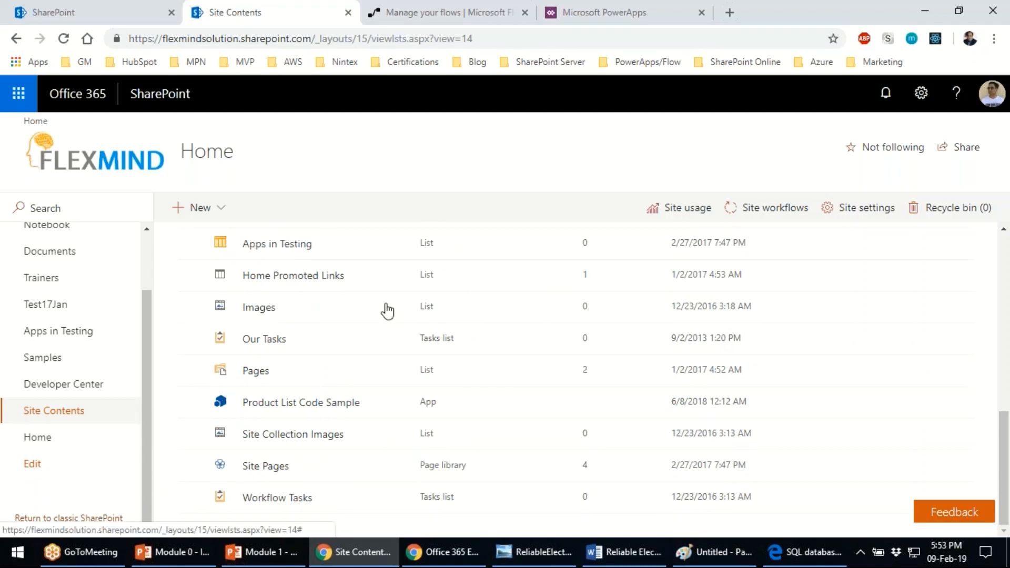
- Switch Site Contents to classic SharePoint to review its app tiles, and return to the root site's home page
{"action": "left_click", "coordinate": [97, 519]}
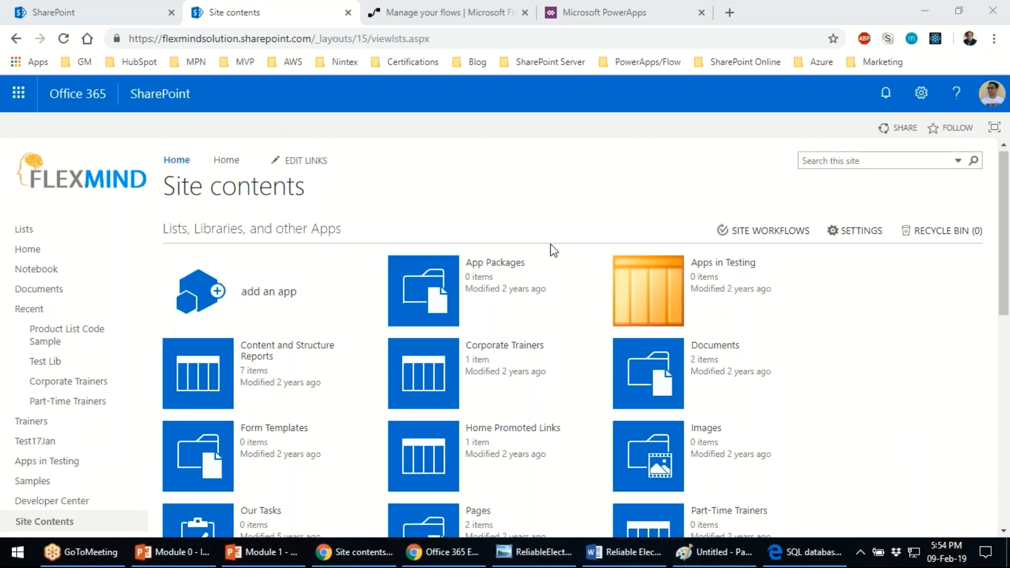
{"action": "scroll", "coordinate": [550, 252], "scroll_direction": "down", "scroll_amount": 3}
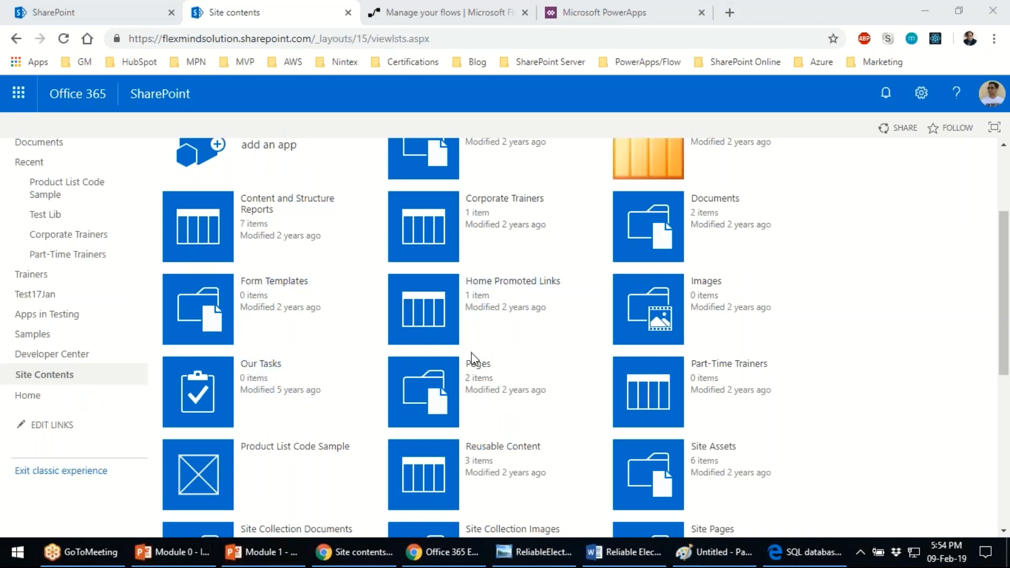
{"action": "scroll", "coordinate": [474, 361], "scroll_direction": "up", "scroll_amount": 3}
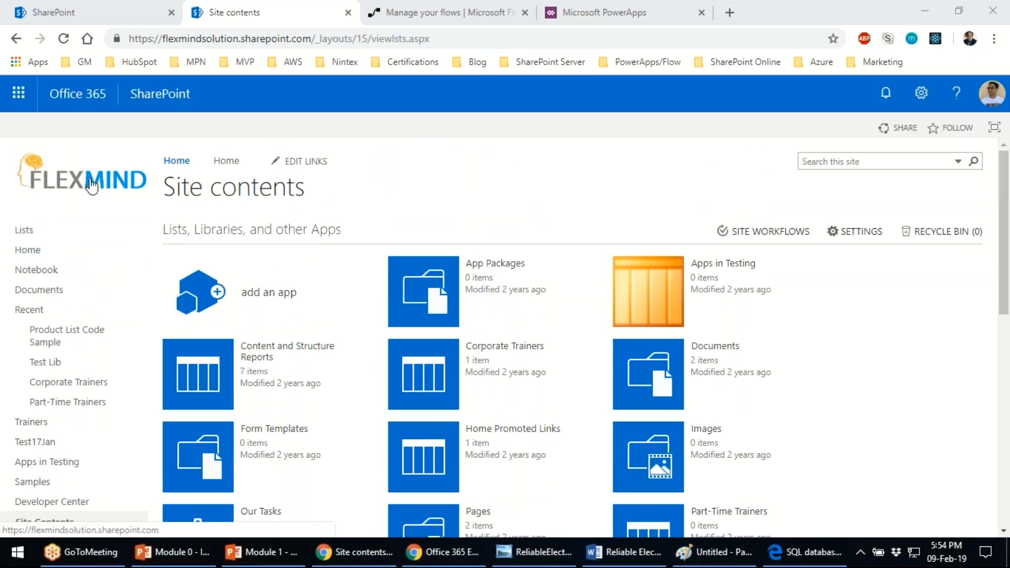
{"action": "left_click", "coordinate": [176, 161]}
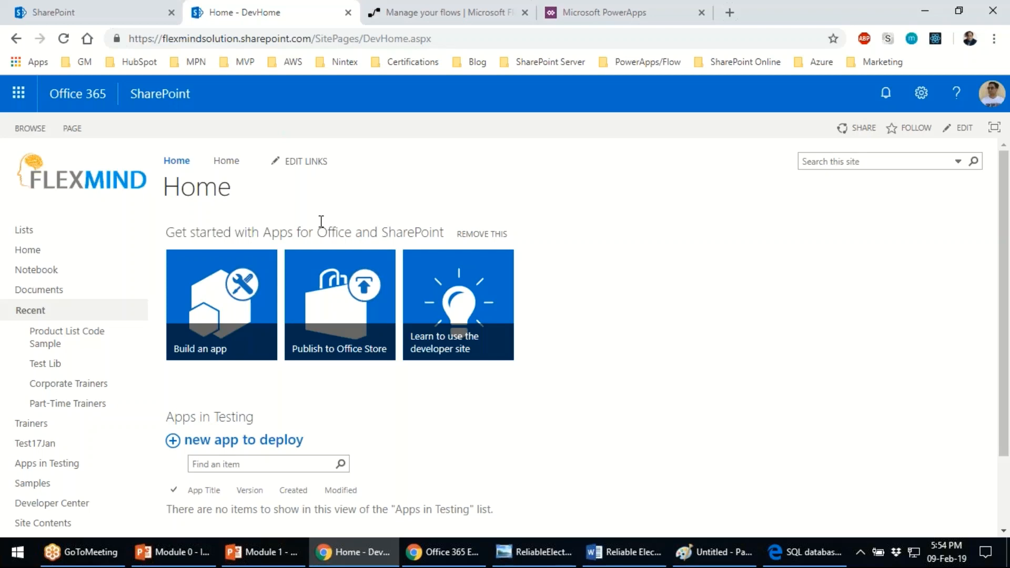
{"action": "left_click", "coordinate": [49, 7]}
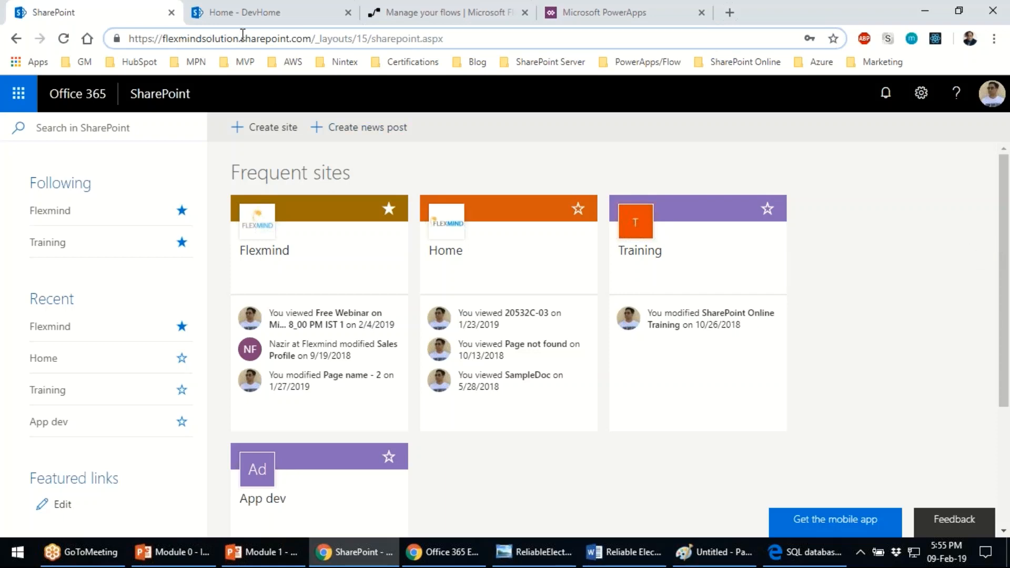
{"action": "type", "text": "-admin"}
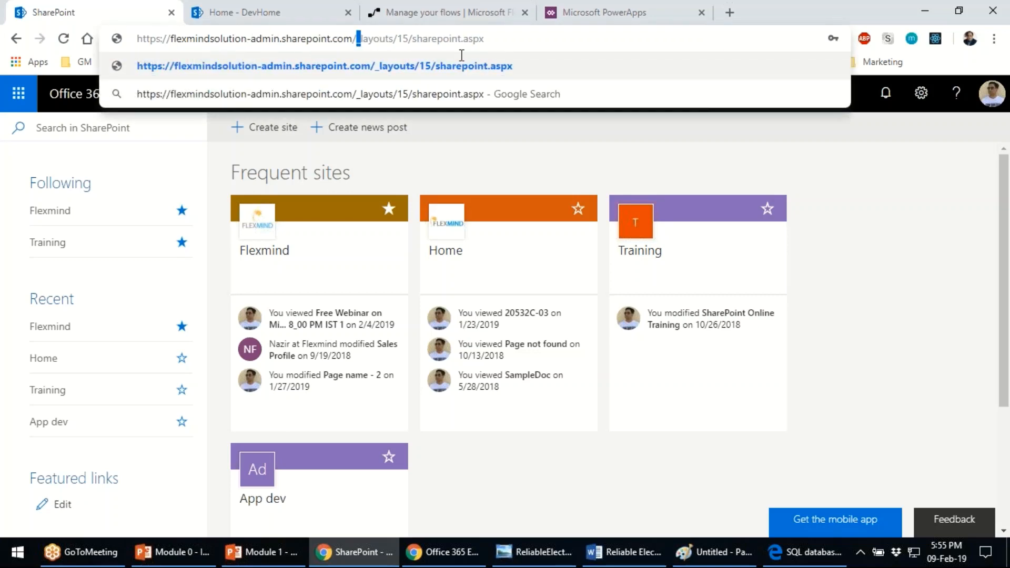
{"action": "key", "text": "shift+End"}
{"action": "key", "text": "Delete"}
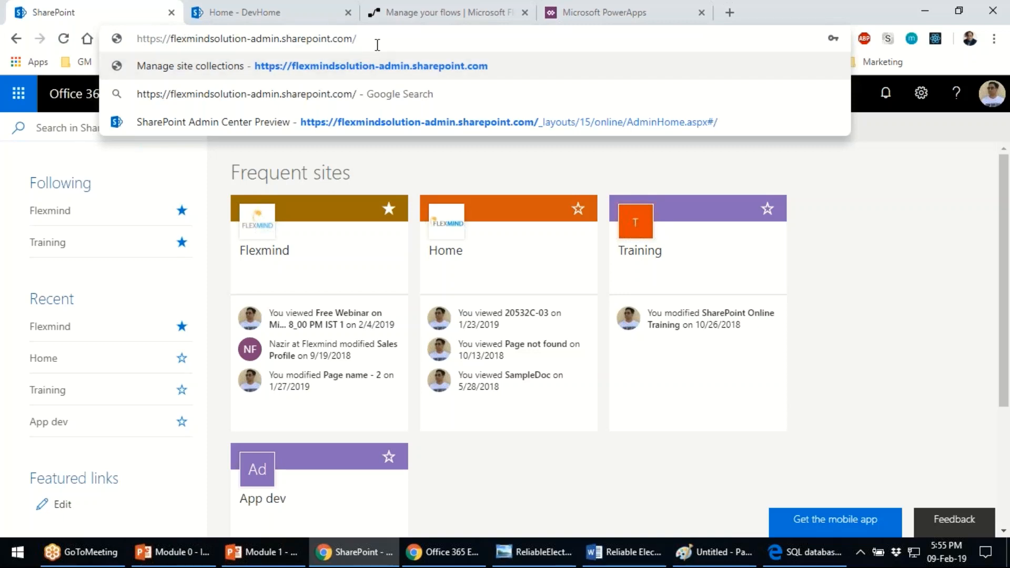
{"action": "key", "text": "Return"}
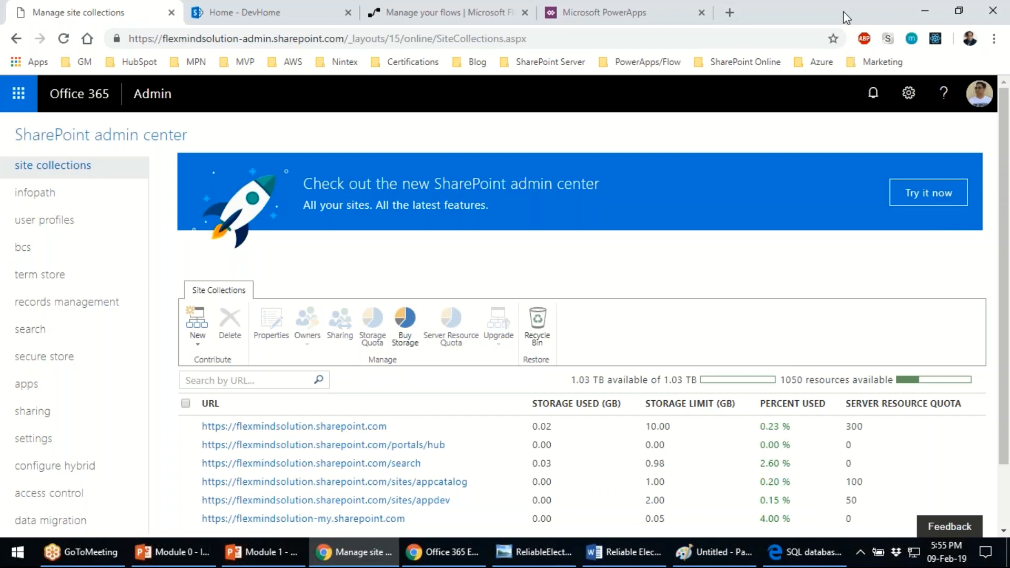
- Circle the Try it now offer on screen and open the new SharePoint admin center preview
{"action": "left_click", "coordinate": [638, 559]}
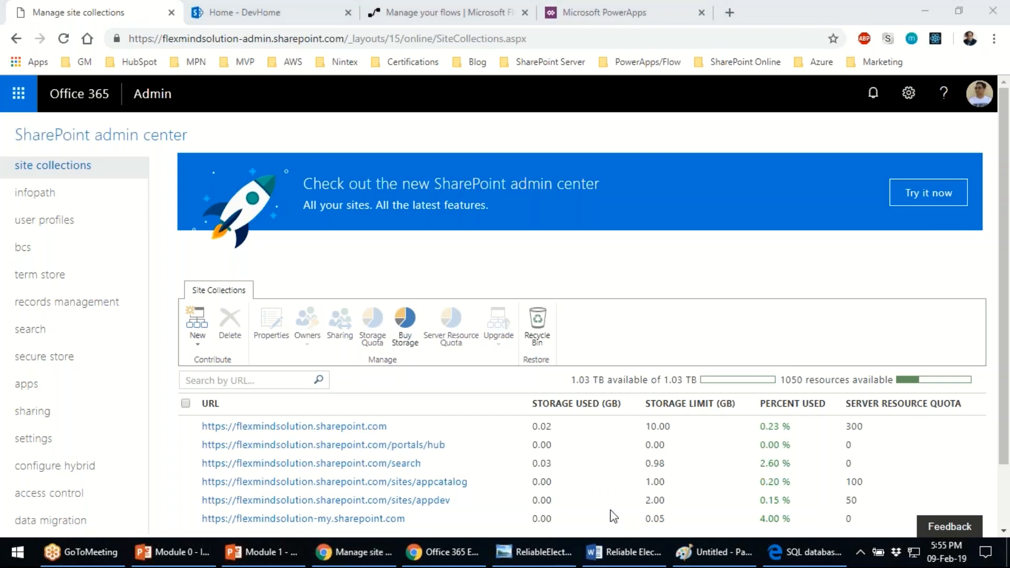
{"action": "mouse_move", "coordinate": [960, 167]}
{"action": "left_mouse_down"}
{"action": "mouse_move", "coordinate": [921, 157]}
{"action": "mouse_move", "coordinate": [944, 258]}
{"action": "mouse_move", "coordinate": [937, 139]}
{"action": "mouse_move", "coordinate": [922, 141]}
{"action": "left_mouse_up"}
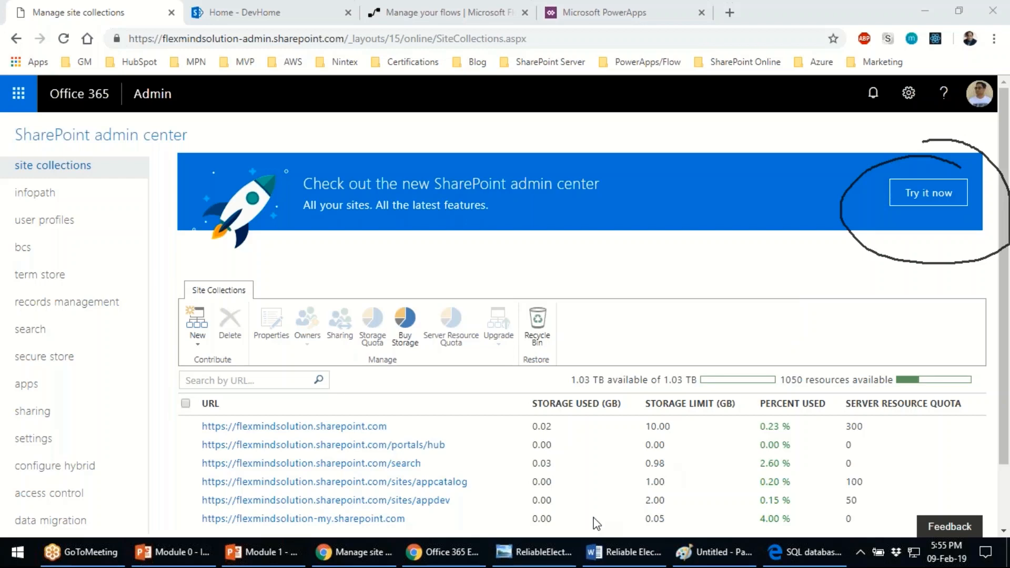
{"action": "left_click", "coordinate": [927, 202]}
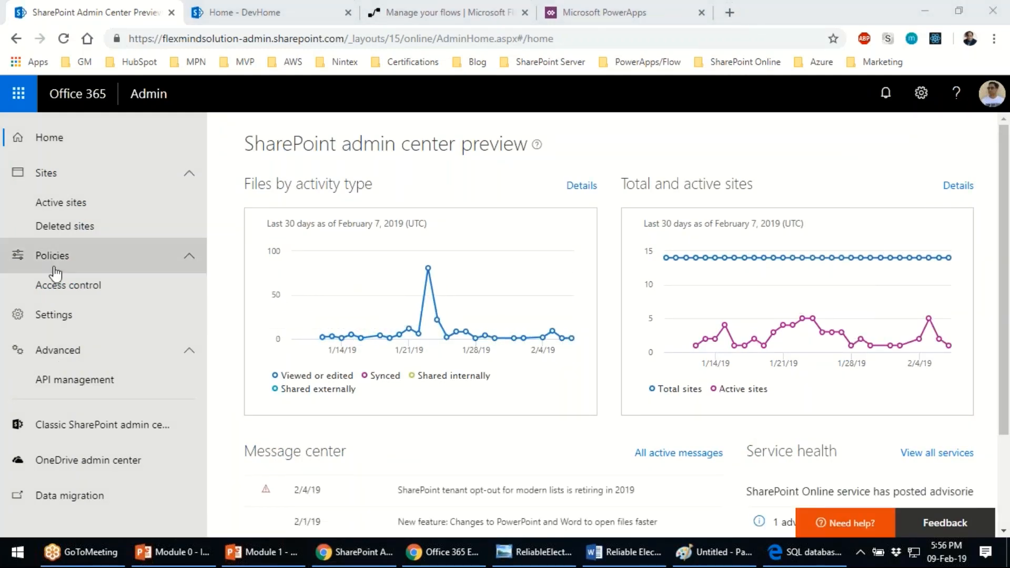
- Review the activity charts and message center on the preview's home page, and open the list of active sites
{"action": "scroll", "coordinate": [357, 336], "scroll_direction": "down", "scroll_amount": 1}
{"action": "scroll", "coordinate": [354, 334], "scroll_direction": "down", "scroll_amount": 1}
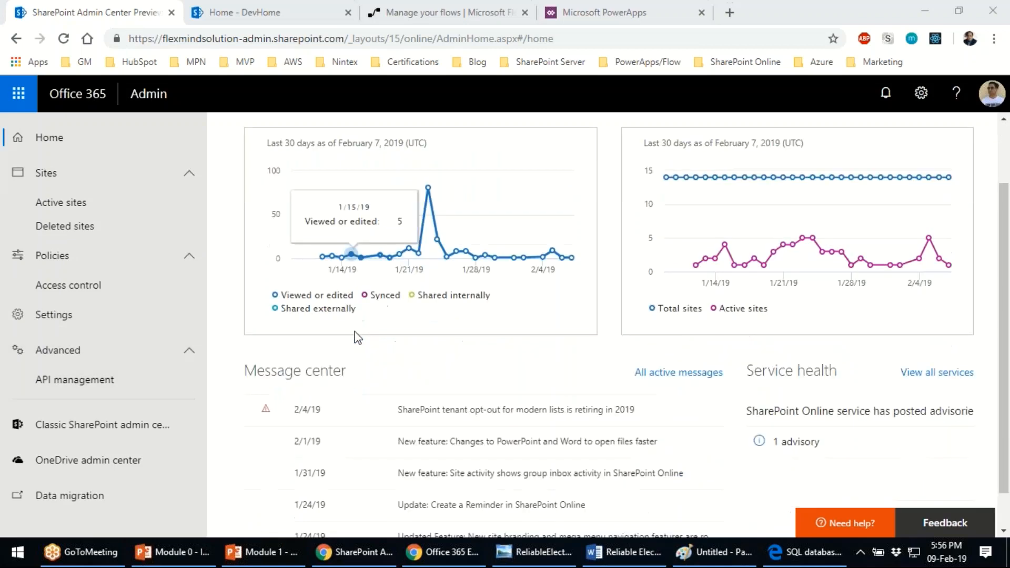
{"action": "scroll", "coordinate": [354, 343], "scroll_direction": "up", "scroll_amount": 3}
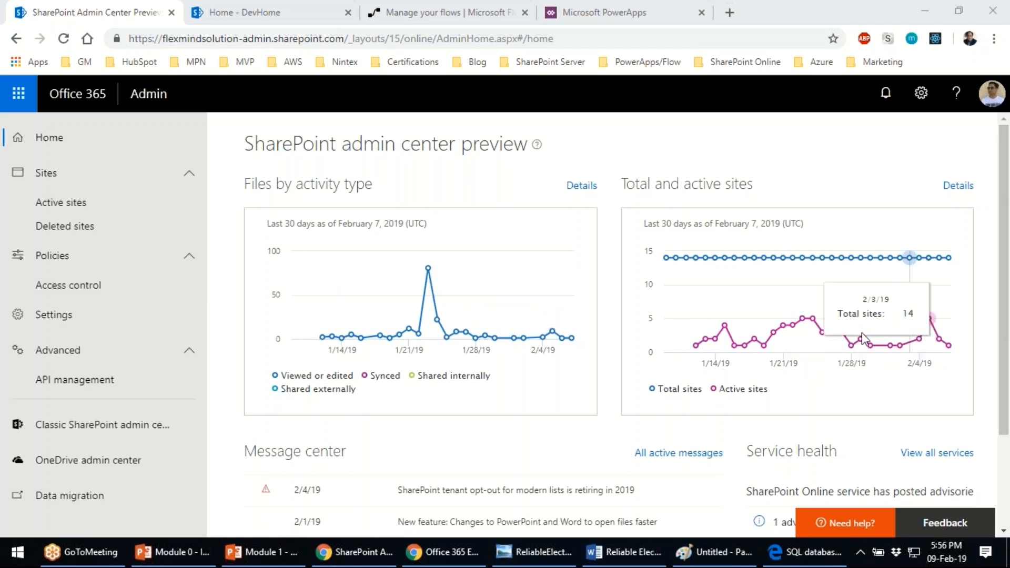
{"action": "mouse_move", "coordinate": [550, 322]}
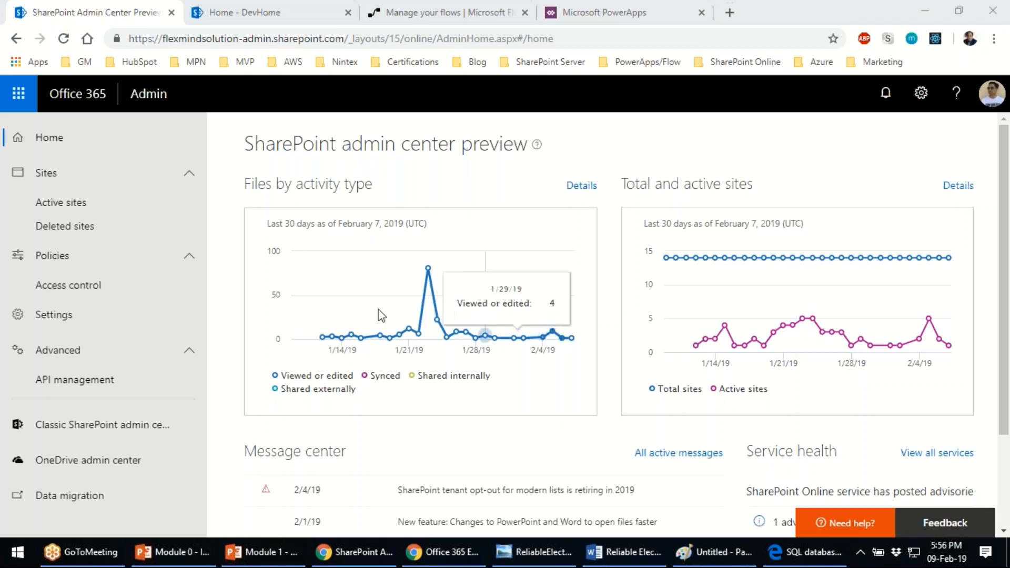
{"action": "left_click", "coordinate": [101, 213]}
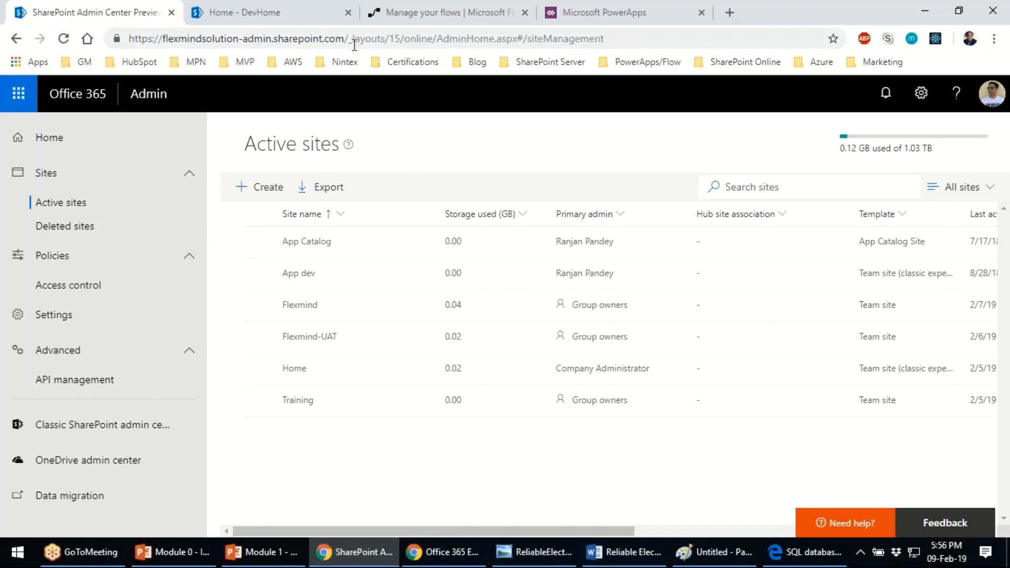
{"action": "left_click_drag", "start_coordinate": [348, 39], "coordinate": [929, 69]}
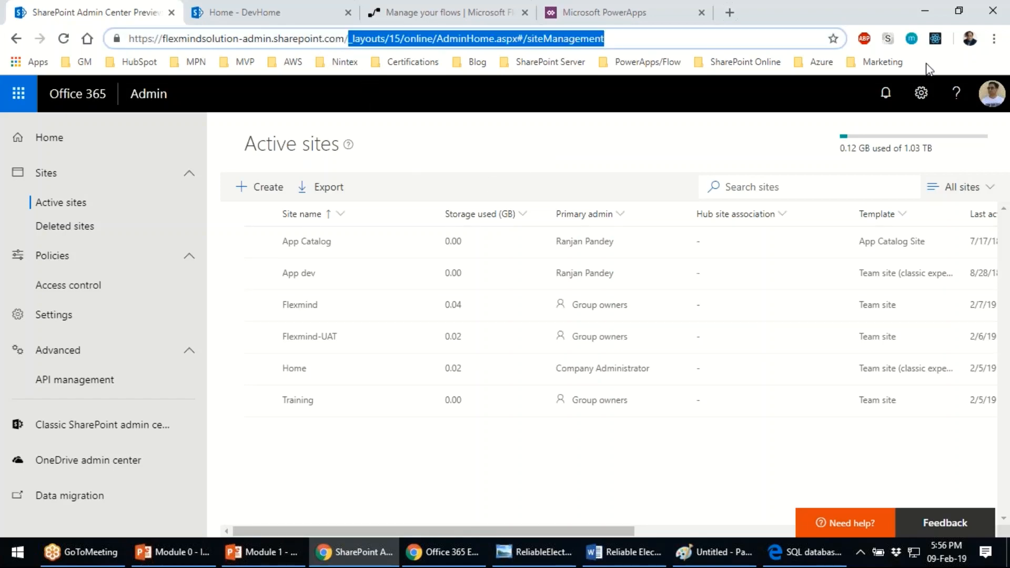
{"action": "key", "text": "BackSpace"}
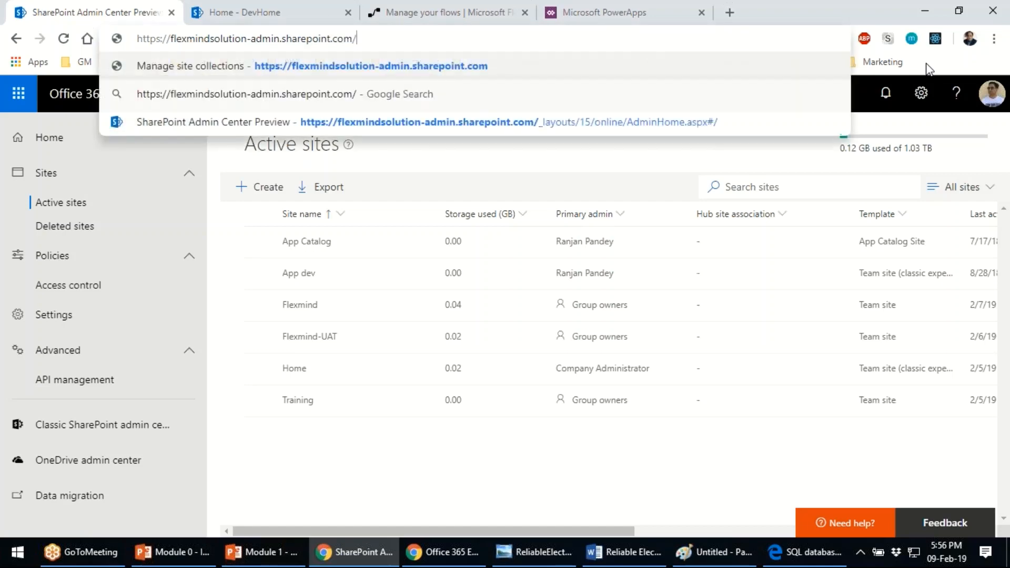
{"action": "key", "text": "Return"}
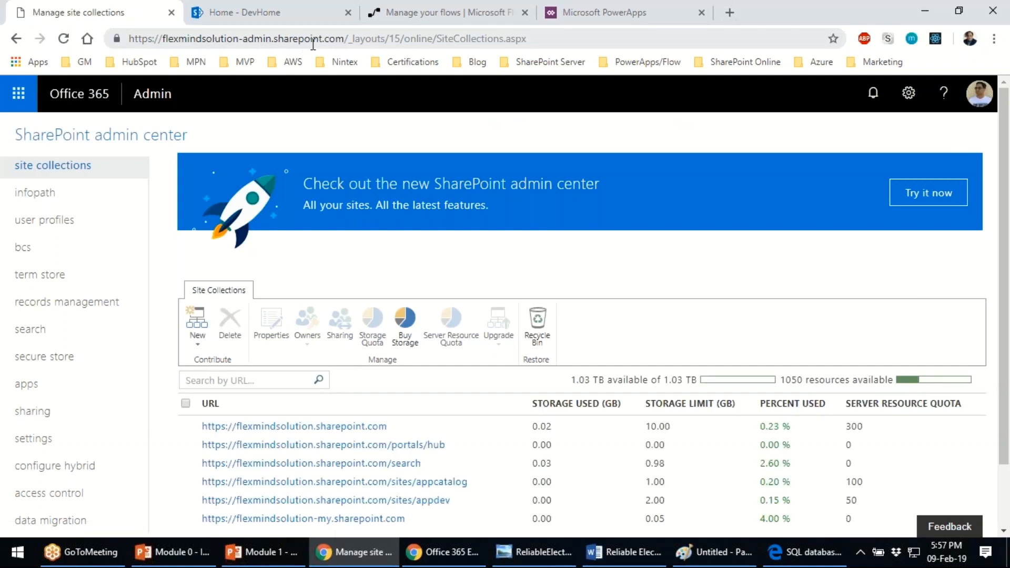
{"action": "left_click_drag", "start_coordinate": [350, 41], "coordinate": [130, 40]}
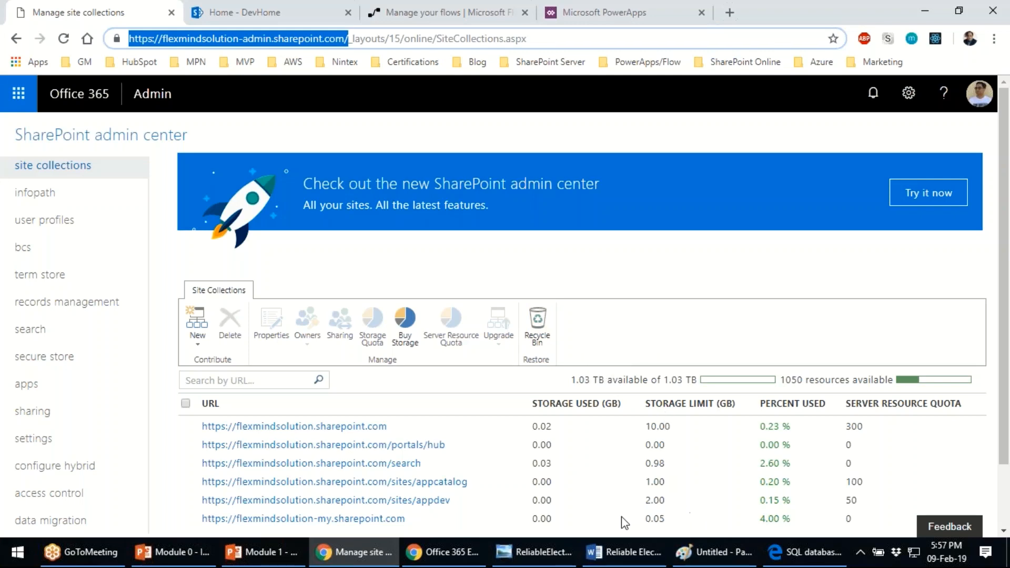
{"action": "key", "text": "alt+Tab"}
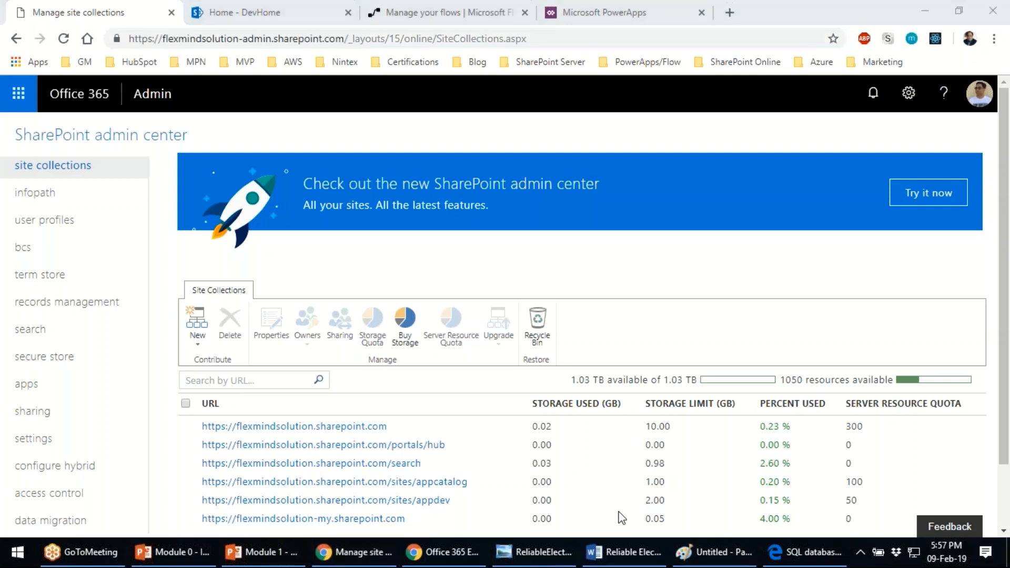
- Annotate the Try it now offer with circles and an arrow, circle the tenant name in the address, and clear the drawing
{"action": "left_click_drag", "start_coordinate": [918, 149], "coordinate": [965, 173]}
{"action": "left_click_drag", "start_coordinate": [926, 203], "coordinate": [952, 291]}
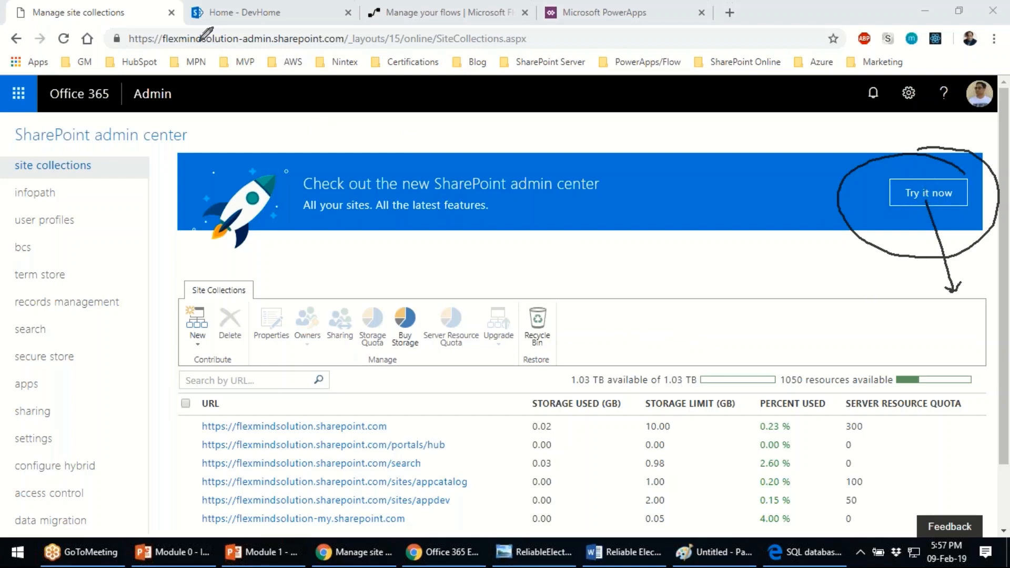
{"action": "mouse_move", "coordinate": [183, 24]}
{"action": "left_mouse_down"}
{"action": "mouse_move", "coordinate": [138, 41]}
{"action": "mouse_move", "coordinate": [232, 57]}
{"action": "mouse_move", "coordinate": [174, 24]}
{"action": "mouse_move", "coordinate": [157, 27]}
{"action": "left_mouse_up"}
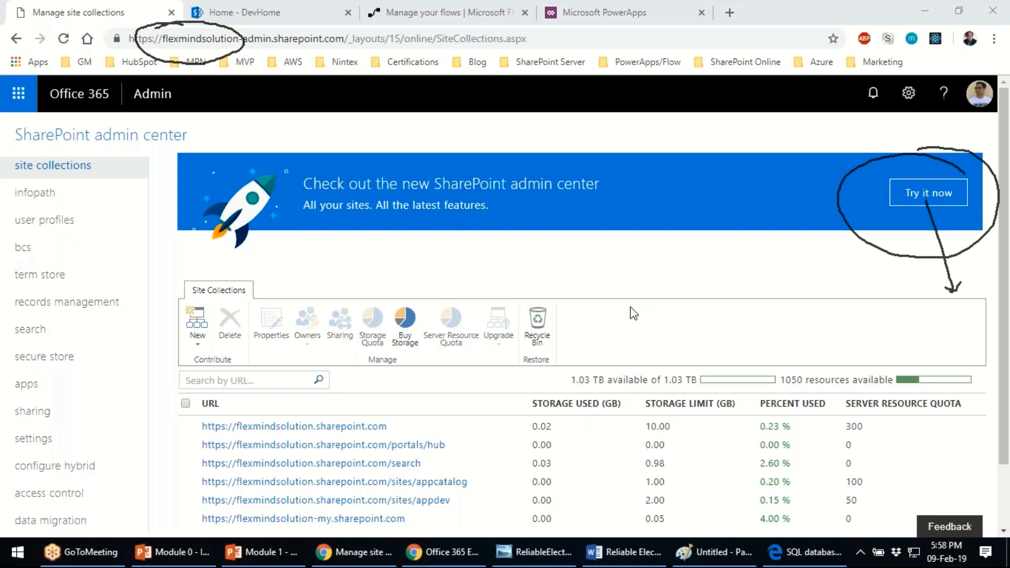
{"action": "mouse_move", "coordinate": [975, 157]}
{"action": "left_mouse_down"}
{"action": "mouse_move", "coordinate": [852, 239]}
{"action": "mouse_move", "coordinate": [938, 137]}
{"action": "mouse_move", "coordinate": [981, 265]}
{"action": "mouse_move", "coordinate": [924, 146]}
{"action": "mouse_move", "coordinate": [983, 247]}
{"action": "mouse_move", "coordinate": [954, 132]}
{"action": "mouse_move", "coordinate": [918, 155]}
{"action": "mouse_move", "coordinate": [921, 209]}
{"action": "mouse_move", "coordinate": [886, 198]}
{"action": "mouse_move", "coordinate": [863, 208]}
{"action": "mouse_move", "coordinate": [970, 168]}
{"action": "left_mouse_up"}
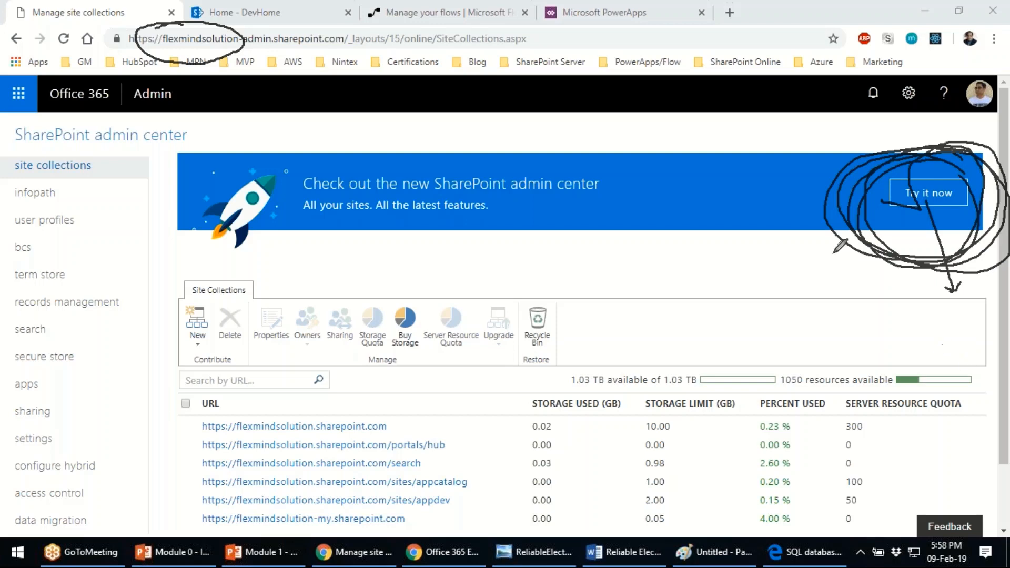
{"action": "key", "text": "Escape"}
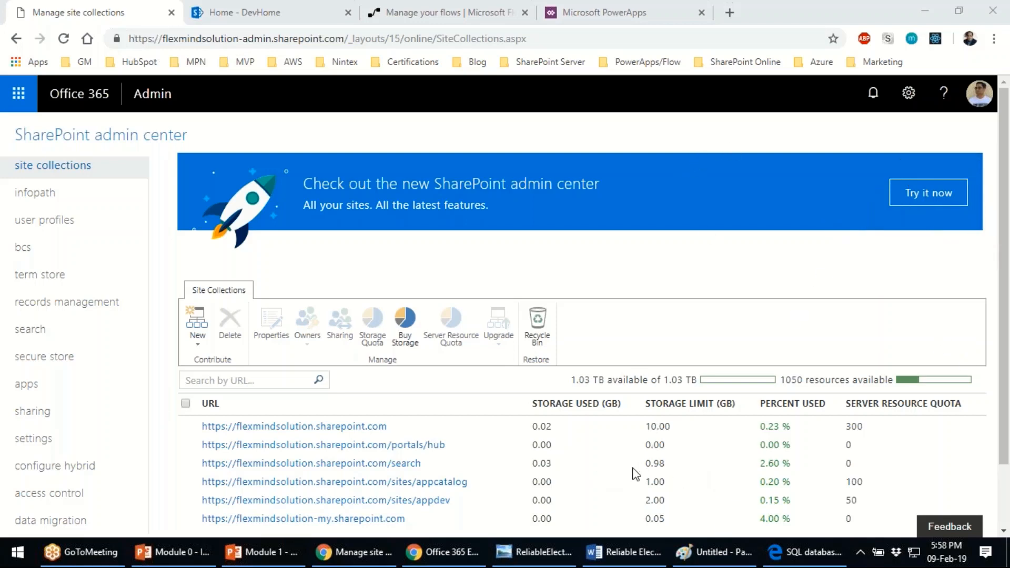
- Highlight the SharePoint admin center heading and open the new admin center preview from the Try it now offer
{"action": "left_click", "coordinate": [607, 473]}
{"action": "mouse_move", "coordinate": [965, 163]}
{"action": "left_mouse_down"}
{"action": "mouse_move", "coordinate": [900, 151]}
{"action": "mouse_move", "coordinate": [975, 244]}
{"action": "mouse_move", "coordinate": [957, 156]}
{"action": "left_mouse_up"}
{"action": "left_click_drag", "start_coordinate": [188, 139], "coordinate": [14, 136]}
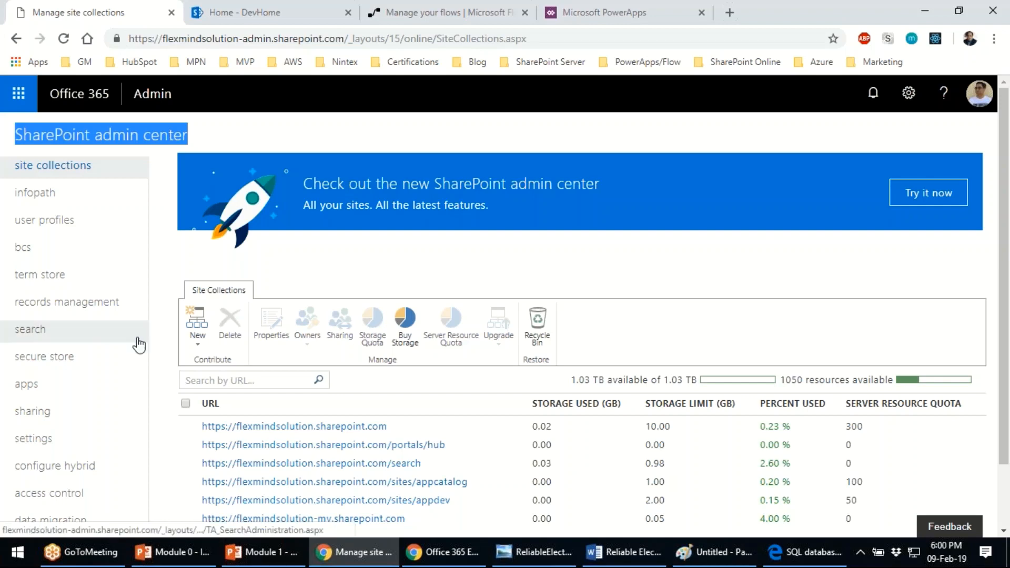
{"action": "left_click", "coordinate": [921, 192]}
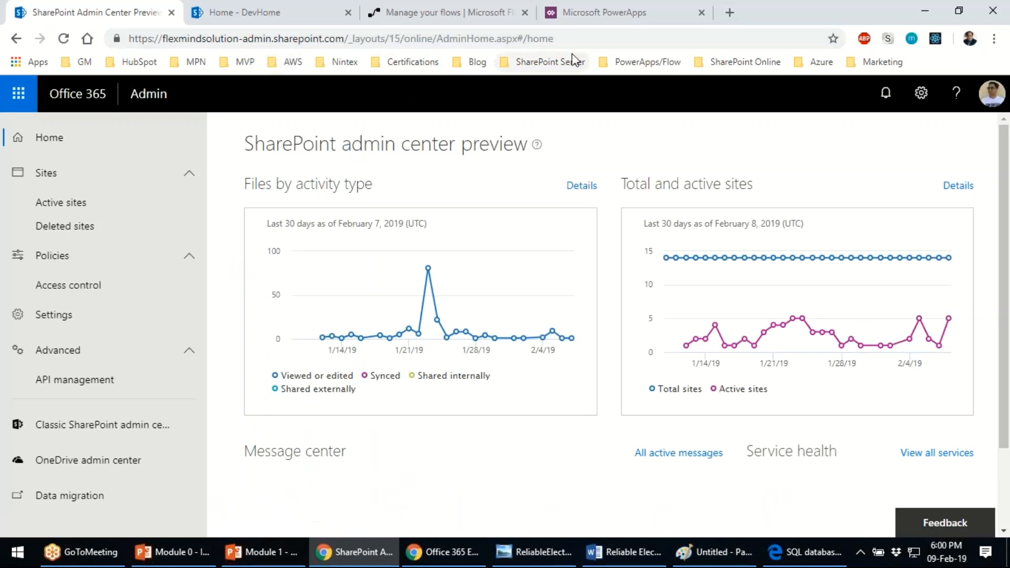
- View the signed-in account's details in the admin center preview and close the account pane
{"action": "left_click", "coordinate": [578, 40]}
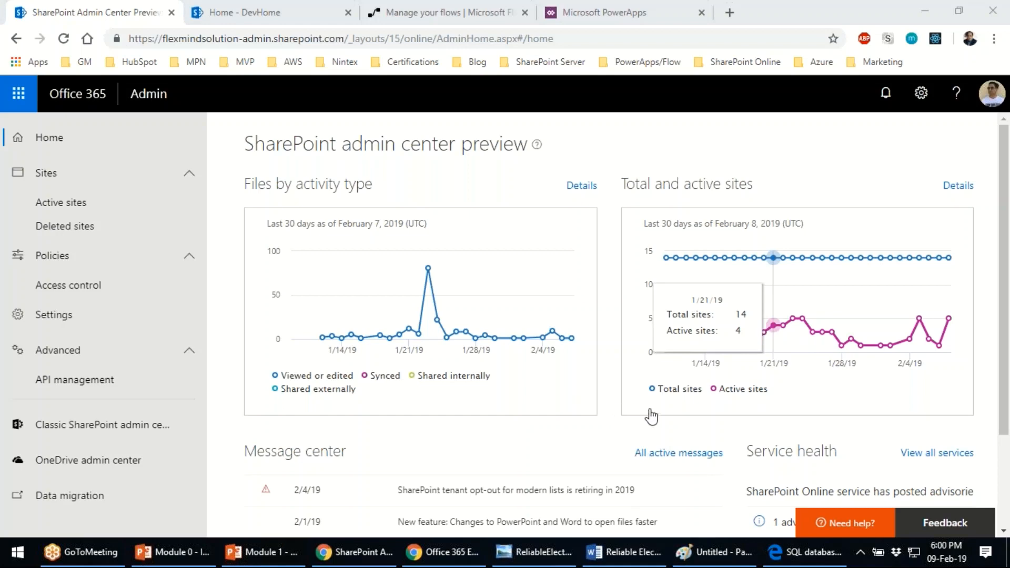
{"action": "left_click", "coordinate": [992, 94]}
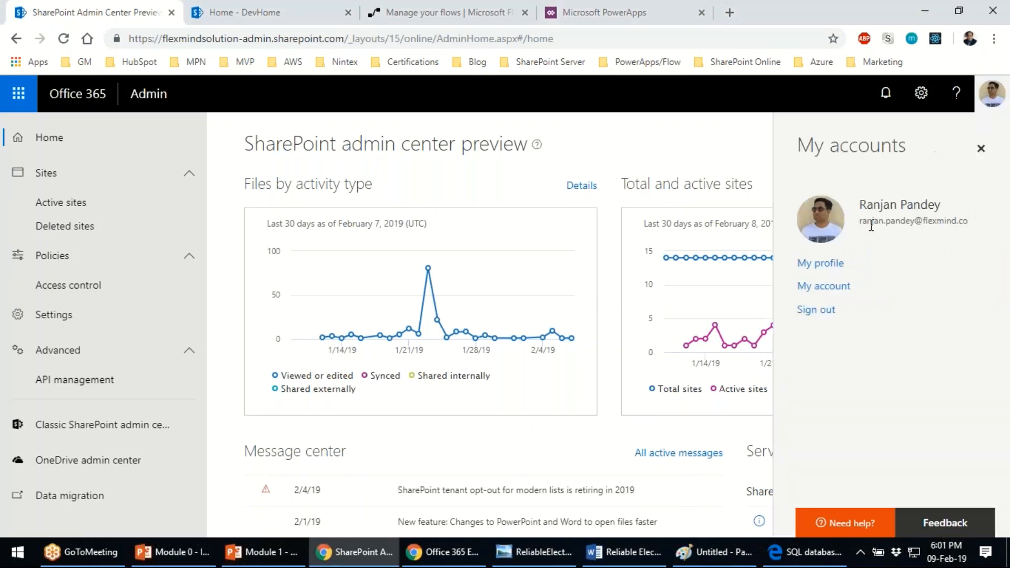
{"action": "left_click", "coordinate": [980, 149]}
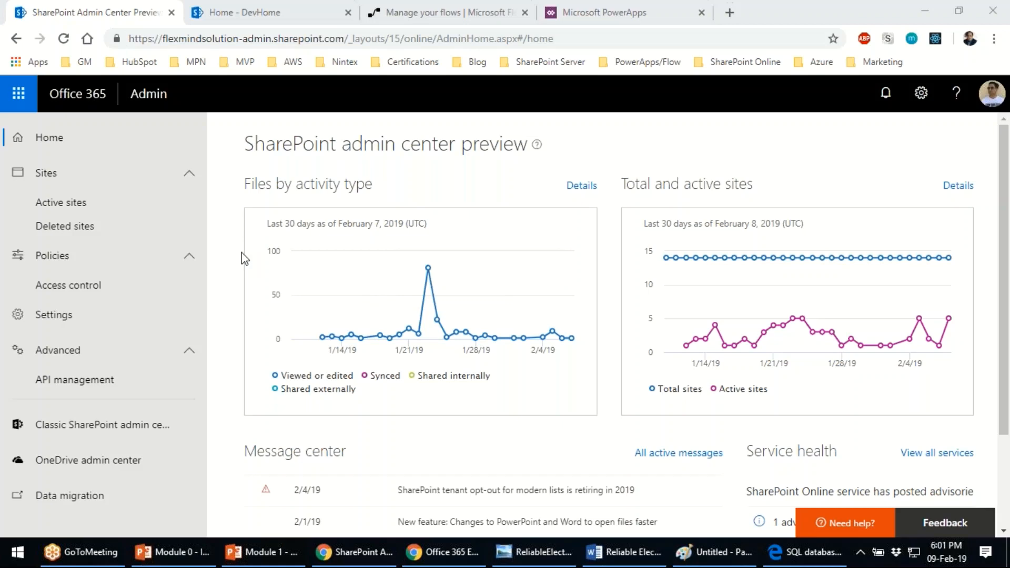
- List the active sites with their template and URL details, and open the Training team site from its URL
{"action": "left_click", "coordinate": [124, 216]}
{"action": "scroll", "coordinate": [573, 531], "scroll_direction": "right", "scroll_amount": 5}
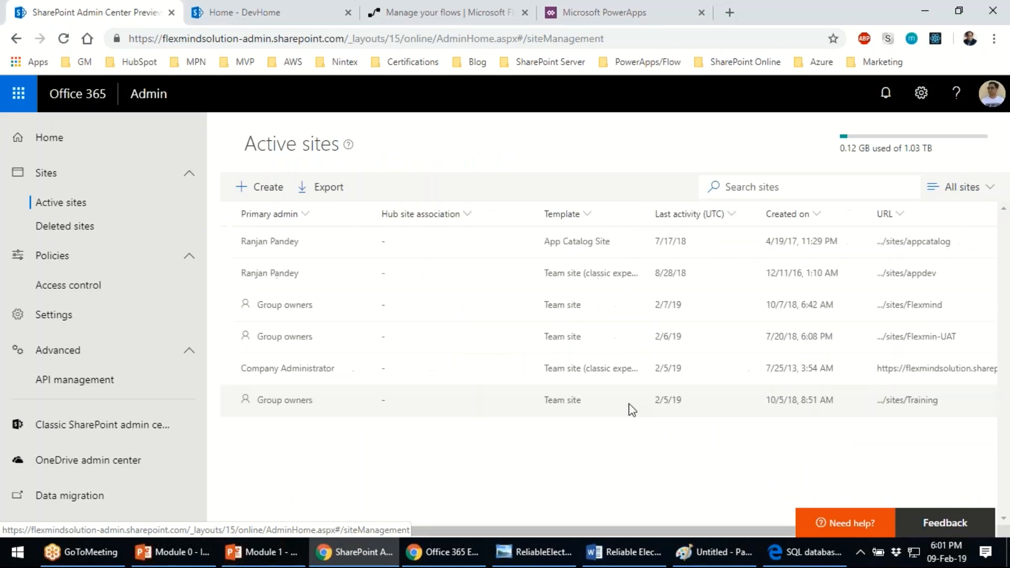
{"action": "left_click", "coordinate": [570, 337]}
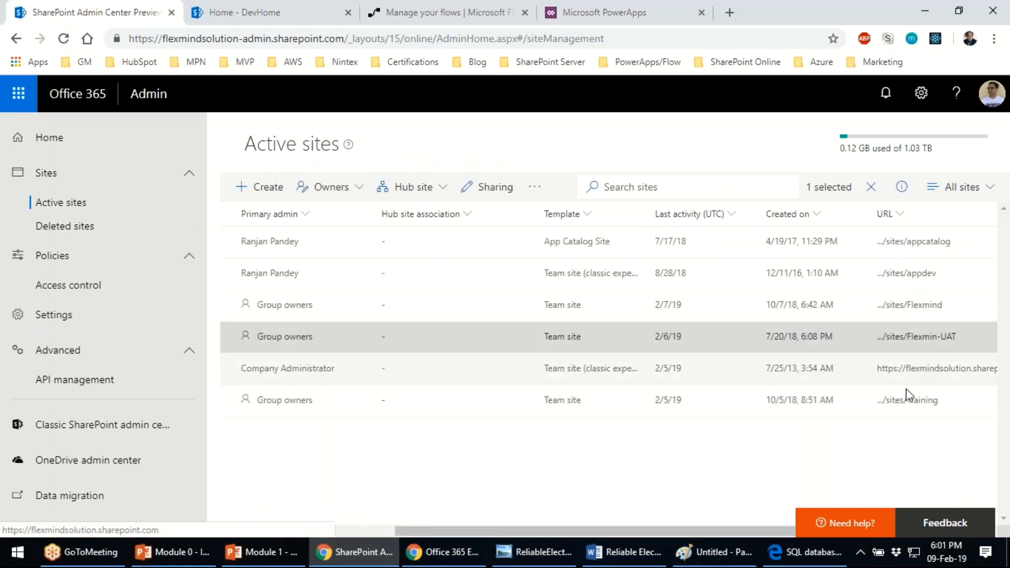
{"action": "left_click", "coordinate": [892, 401]}
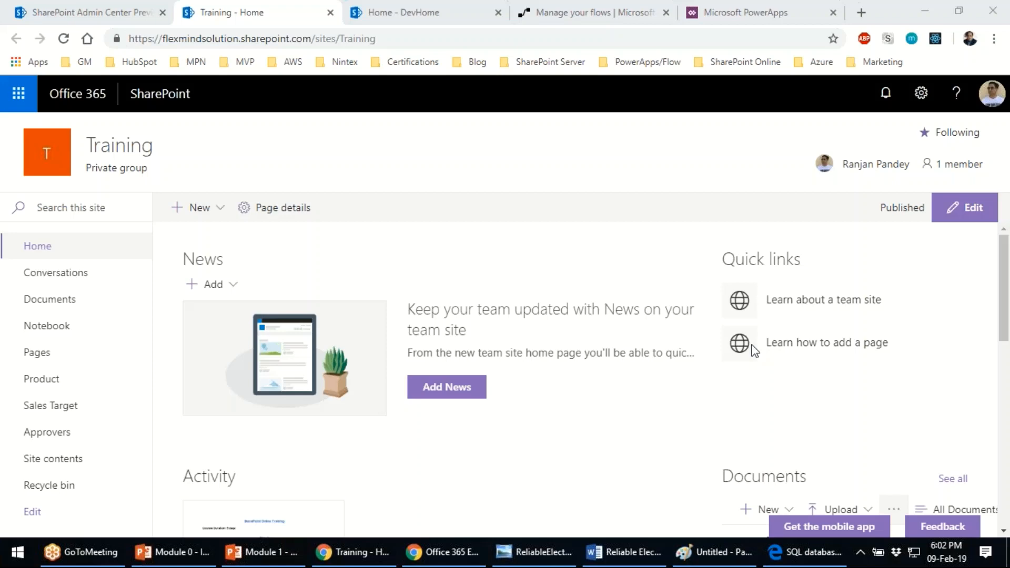
- Search the web for "office ui fabric" in a new browser tab and open the Office UI Fabric home page on Microsoft Developer
{"action": "left_click", "coordinate": [858, 15]}
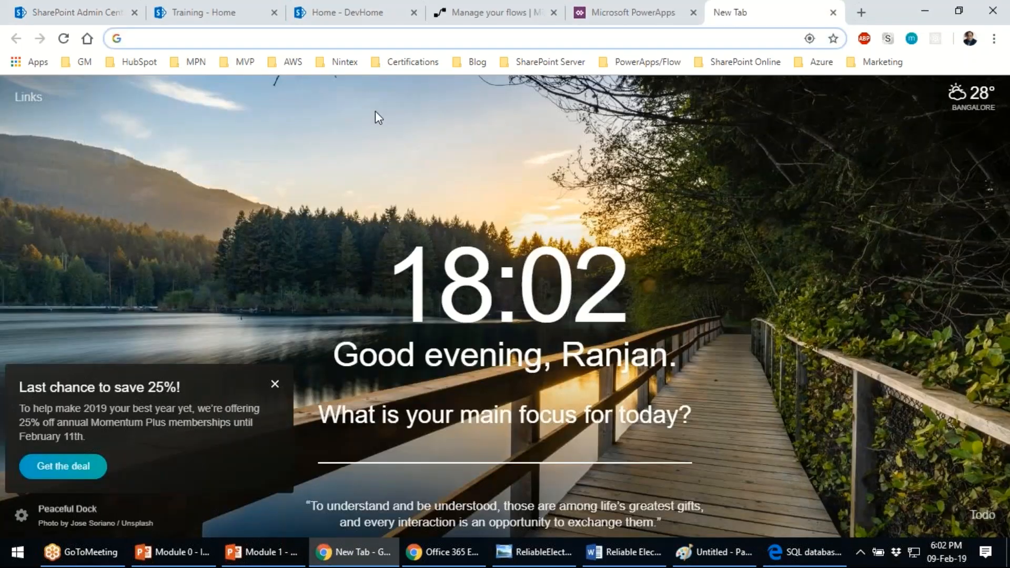
{"action": "type", "text": "office ui fabric"}
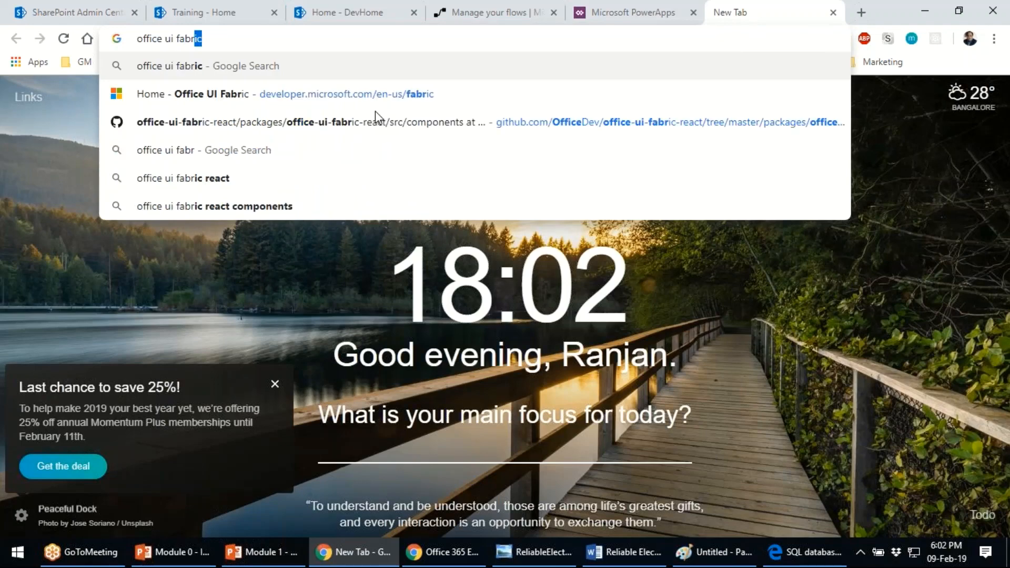
{"action": "key", "text": "Down"}
{"action": "key", "text": "ctrl+a"}
{"action": "type", "text": "if"}
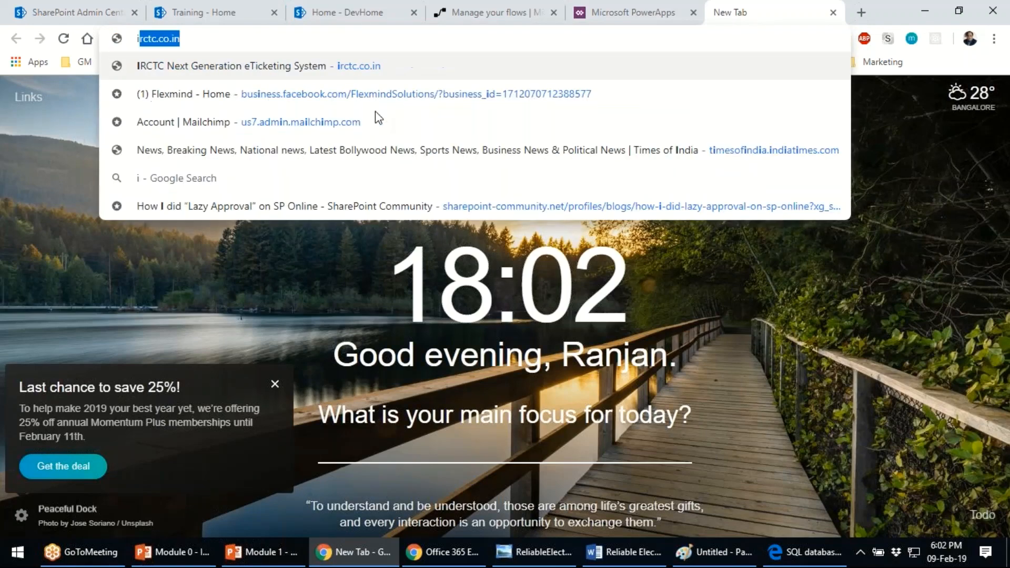
{"action": "key", "text": "BackSpace"}
{"action": "key", "text": "BackSpace"}
{"action": "type", "text": "office "}
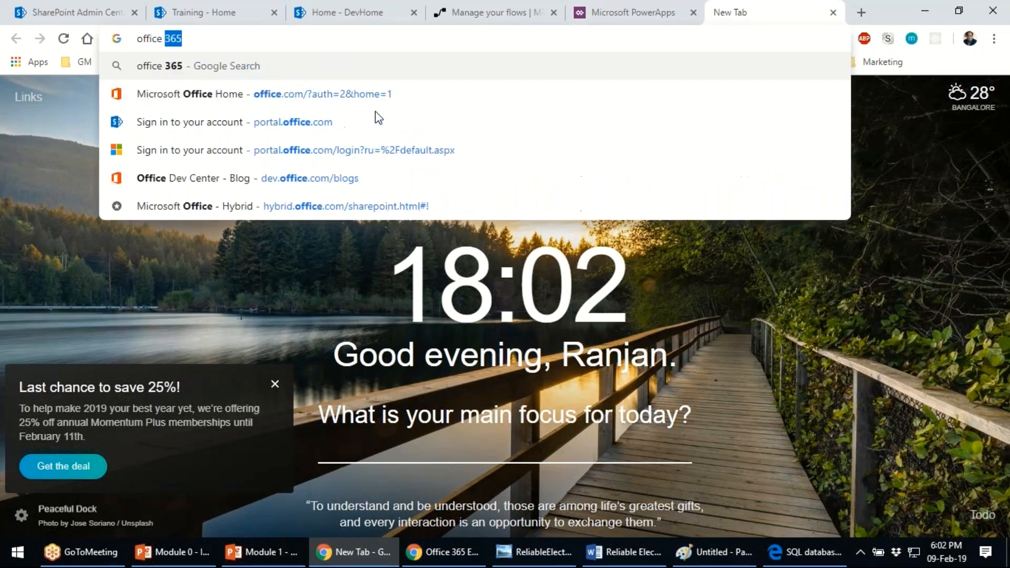
{"action": "type", "text": "ui fa"}
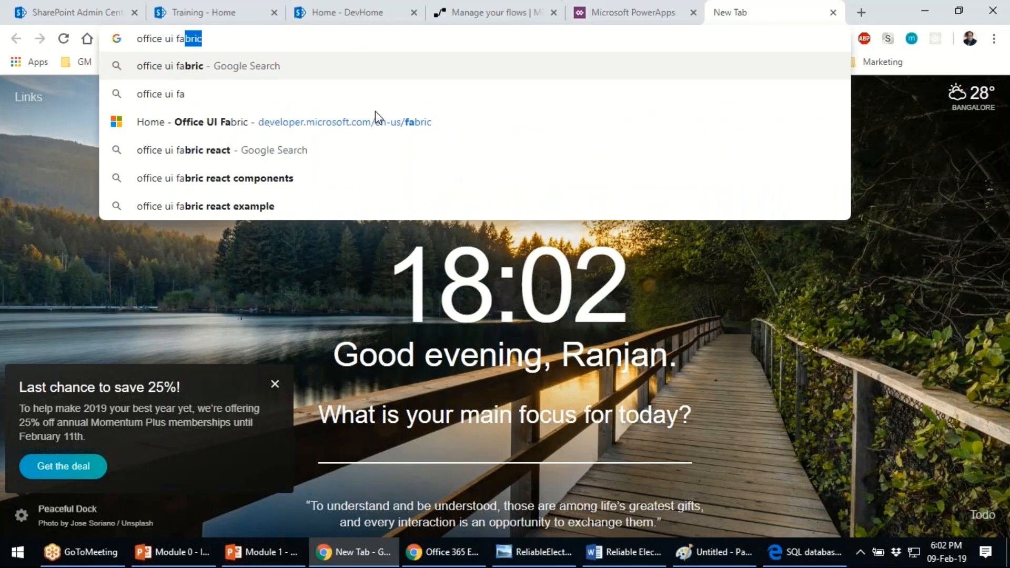
{"action": "key", "text": "Return"}
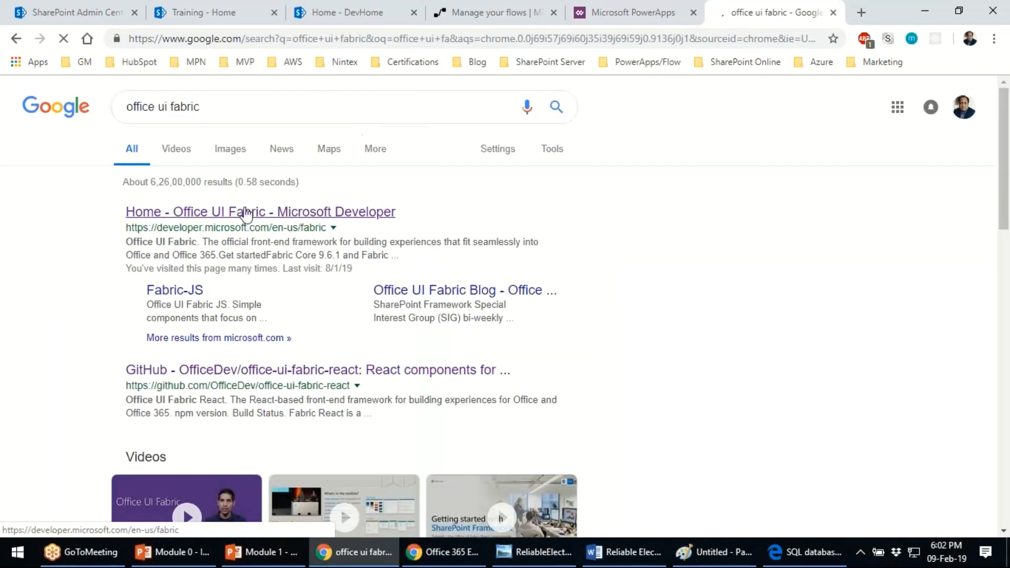
{"action": "left_click", "coordinate": [246, 213]}
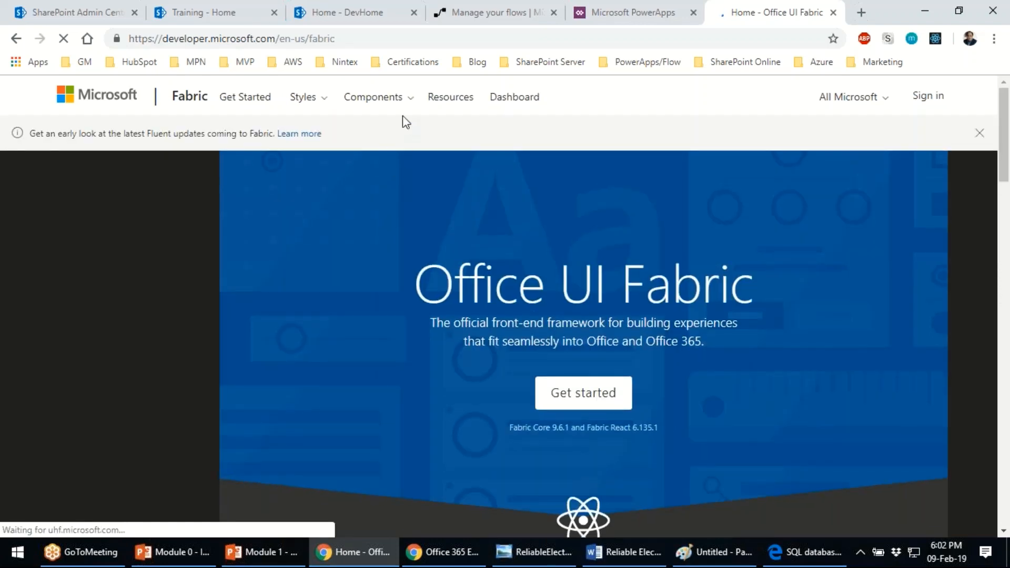
- Open the Button component page of Office UI Fabric and read through its overview
{"action": "left_click", "coordinate": [410, 104]}
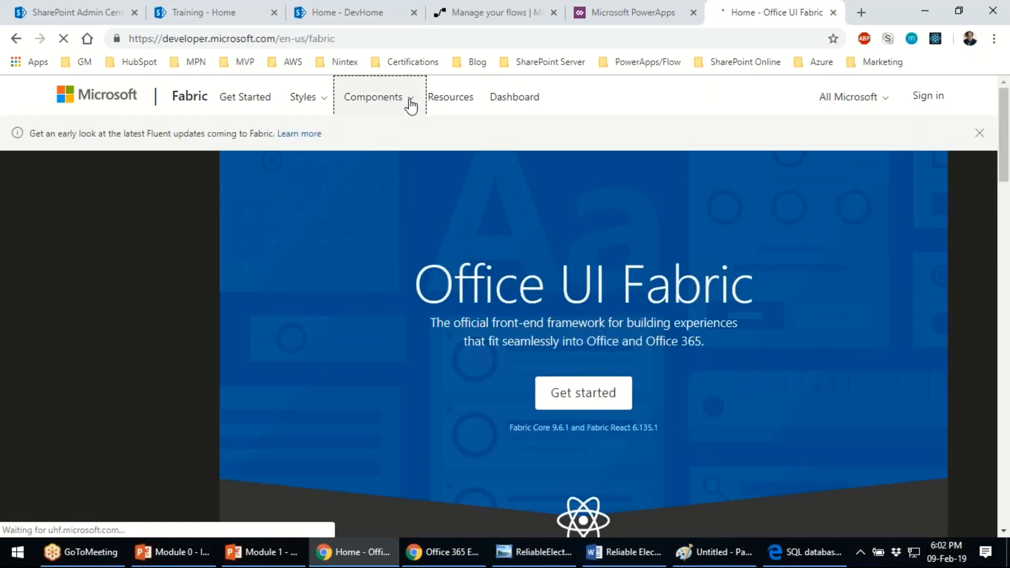
{"action": "left_click", "coordinate": [539, 143]}
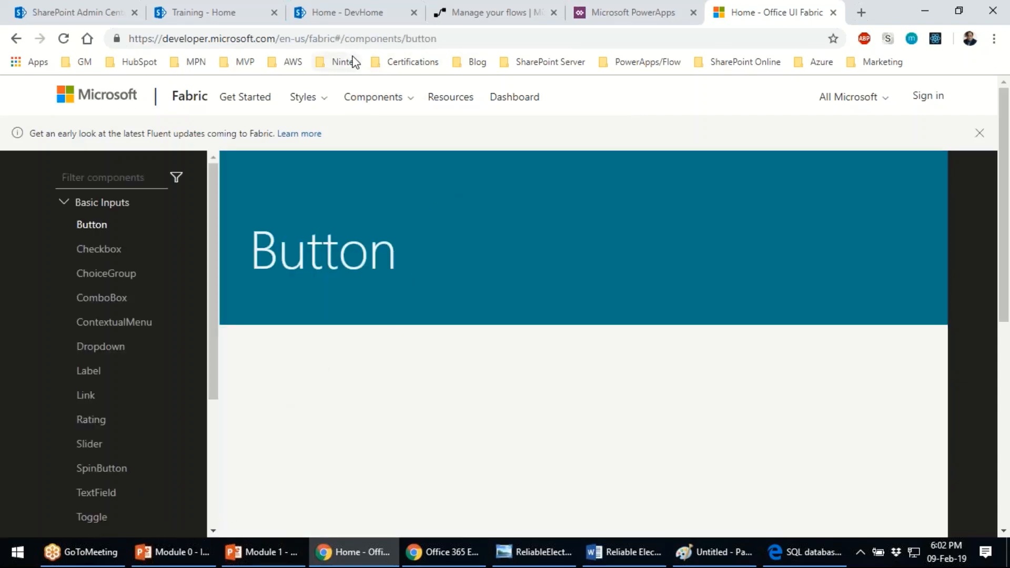
{"action": "left_click", "coordinate": [416, 42]}
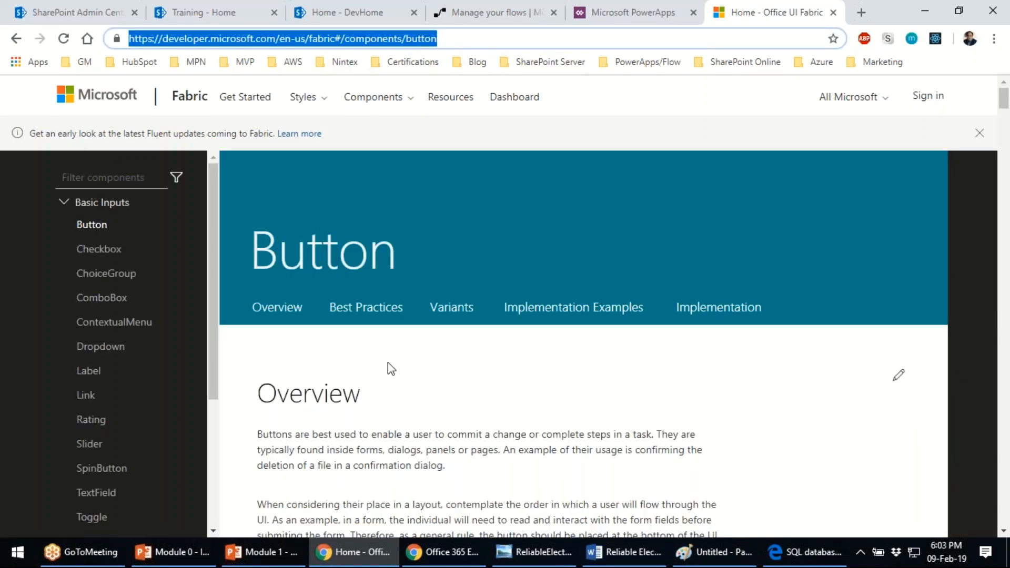
{"action": "scroll", "coordinate": [391, 368], "scroll_direction": "down", "scroll_amount": 5}
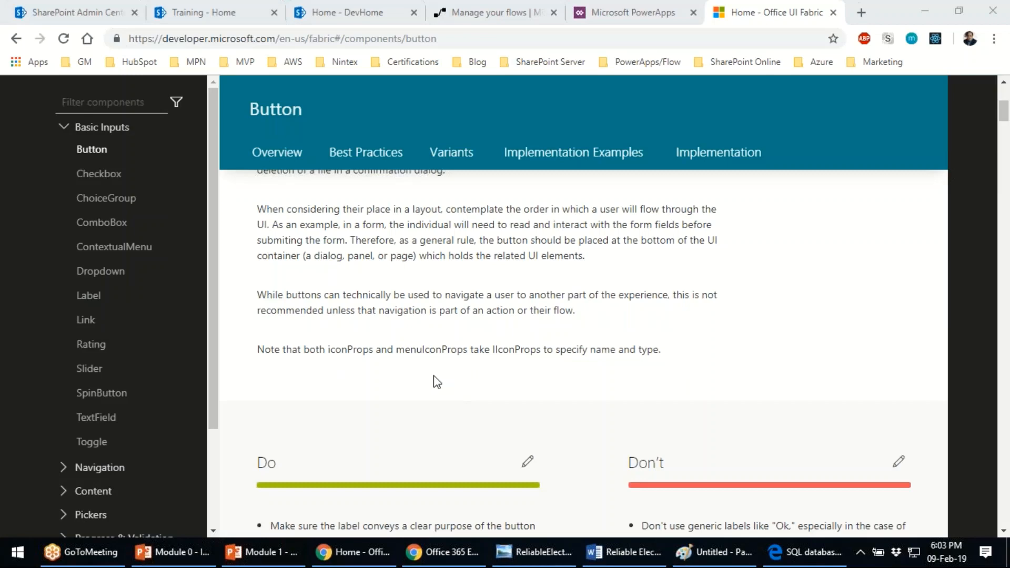
- Return to the Training site, open its Product list, and exit the classic experience
{"action": "left_click", "coordinate": [279, 8]}
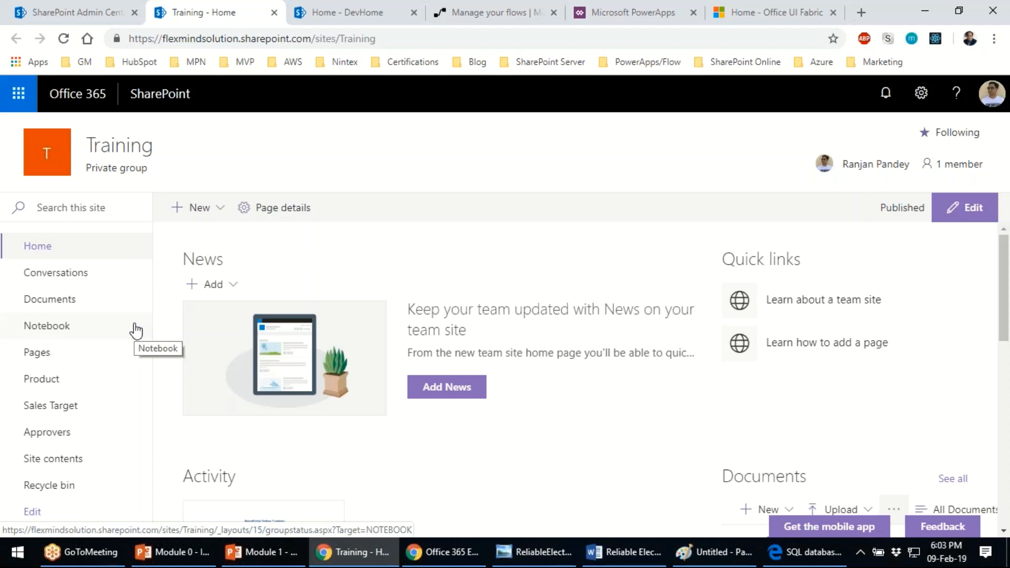
{"action": "left_click", "coordinate": [97, 380]}
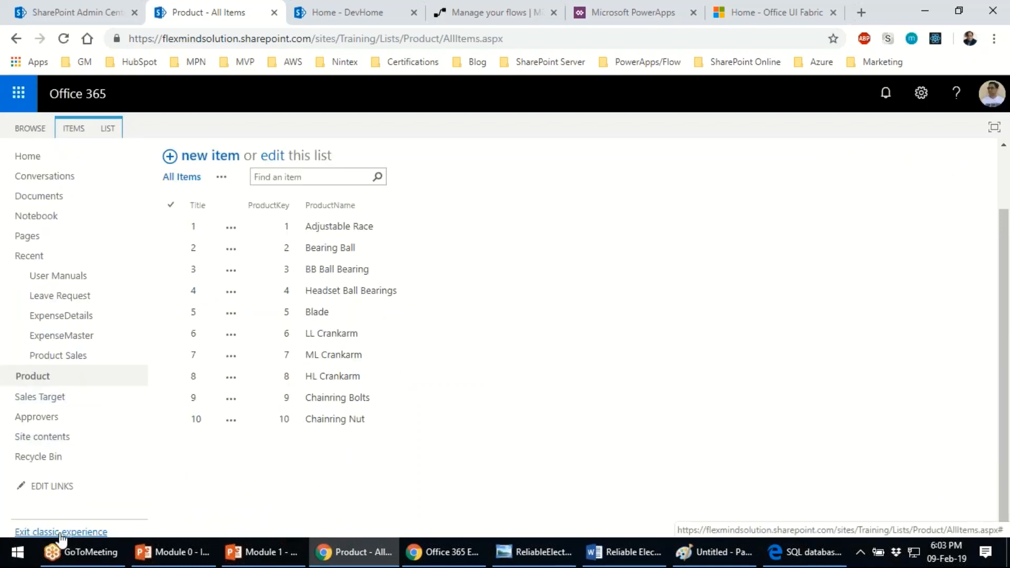
{"action": "left_click", "coordinate": [61, 532]}
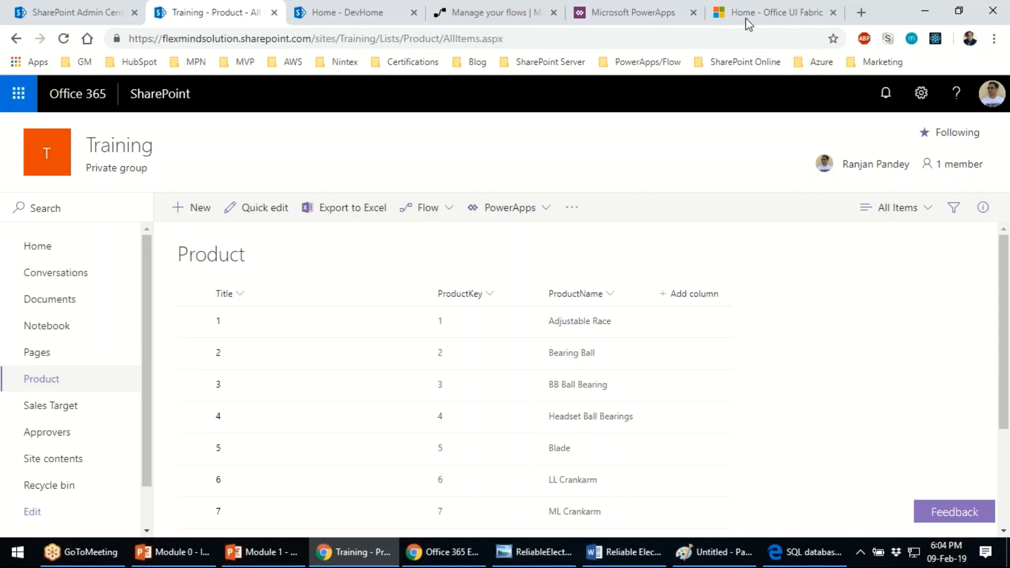
- Switch to Paint, open a new blank Paint window, and draw a black rounded outline handwritten with Classic inside
{"action": "left_click", "coordinate": [733, 551]}
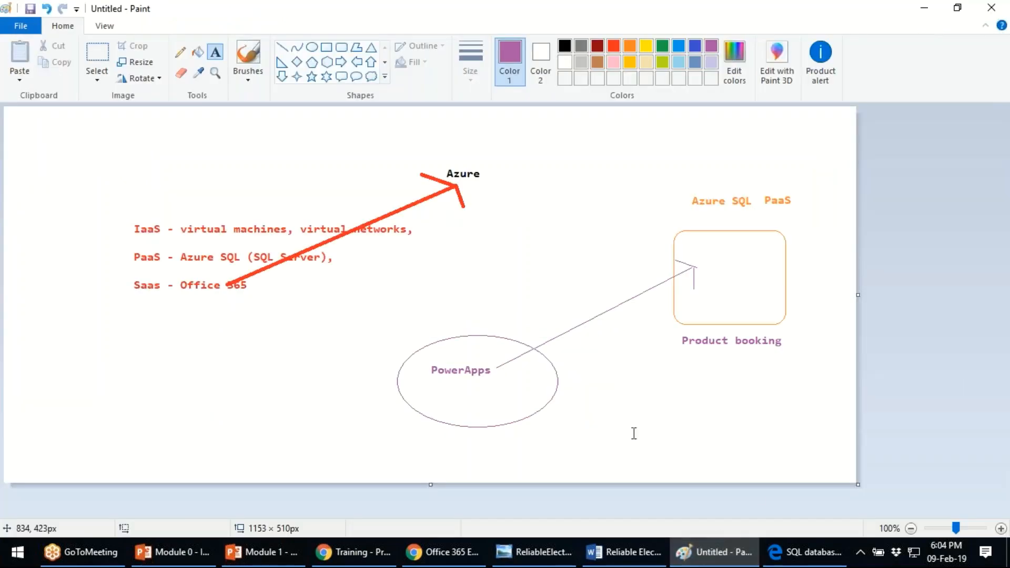
{"action": "right_click", "coordinate": [717, 553]}
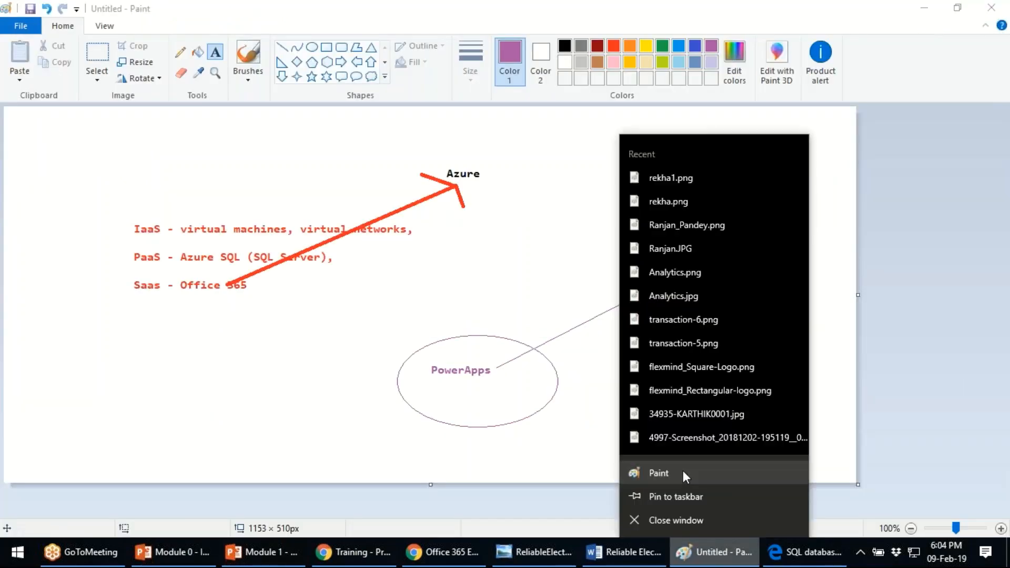
{"action": "left_click", "coordinate": [683, 472]}
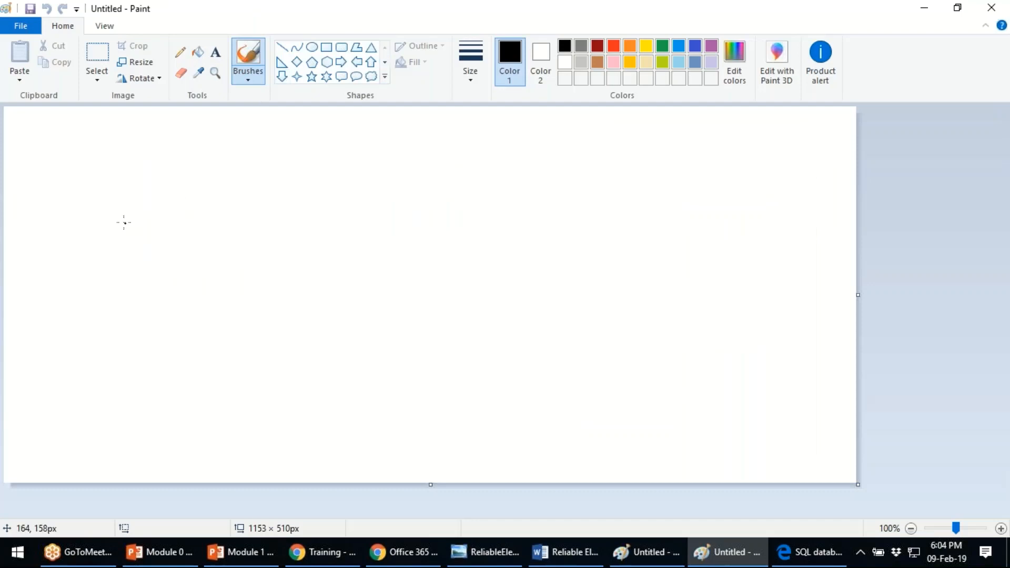
{"action": "mouse_move", "coordinate": [123, 220]}
{"action": "left_mouse_down"}
{"action": "mouse_move", "coordinate": [282, 288]}
{"action": "mouse_move", "coordinate": [142, 210]}
{"action": "mouse_move", "coordinate": [122, 221]}
{"action": "mouse_move", "coordinate": [169, 251]}
{"action": "mouse_move", "coordinate": [264, 241]}
{"action": "left_mouse_up"}
- Draw a larger orange rounded outline beside the Classic box and handwrite Modern inside it
{"action": "left_click", "coordinate": [630, 46]}
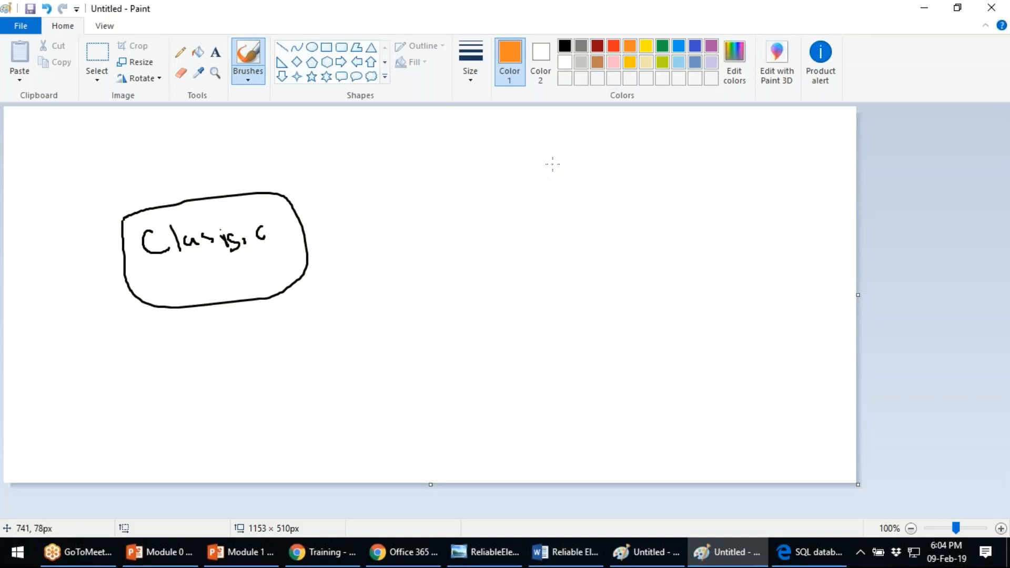
{"action": "mouse_move", "coordinate": [552, 164]}
{"action": "left_mouse_down"}
{"action": "mouse_move", "coordinate": [694, 267]}
{"action": "mouse_move", "coordinate": [542, 143]}
{"action": "left_mouse_up"}
{"action": "mouse_move", "coordinate": [531, 210]}
{"action": "left_mouse_down"}
{"action": "mouse_move", "coordinate": [574, 224]}
{"action": "mouse_move", "coordinate": [631, 209]}
{"action": "mouse_move", "coordinate": [623, 201]}
{"action": "mouse_move", "coordinate": [655, 213]}
{"action": "left_mouse_up"}
- Draw an orange arrow down from the Modern box to the handwritten words O365 group, and circle those words
{"action": "left_click_drag", "start_coordinate": [527, 271], "coordinate": [557, 333]}
{"action": "left_click_drag", "start_coordinate": [549, 323], "coordinate": [557, 334]}
{"action": "left_click_drag", "start_coordinate": [559, 316], "coordinate": [556, 333]}
{"action": "mouse_move", "coordinate": [526, 398]}
{"action": "left_mouse_down"}
{"action": "mouse_move", "coordinate": [545, 371]}
{"action": "mouse_move", "coordinate": [526, 381]}
{"action": "mouse_move", "coordinate": [565, 387]}
{"action": "left_mouse_up"}
{"action": "mouse_move", "coordinate": [604, 361]}
{"action": "left_mouse_down"}
{"action": "mouse_move", "coordinate": [595, 380]}
{"action": "mouse_move", "coordinate": [613, 380]}
{"action": "mouse_move", "coordinate": [634, 352]}
{"action": "mouse_move", "coordinate": [680, 363]}
{"action": "mouse_move", "coordinate": [684, 406]}
{"action": "mouse_move", "coordinate": [687, 360]}
{"action": "mouse_move", "coordinate": [761, 352]}
{"action": "mouse_move", "coordinate": [757, 362]}
{"action": "left_mouse_up"}
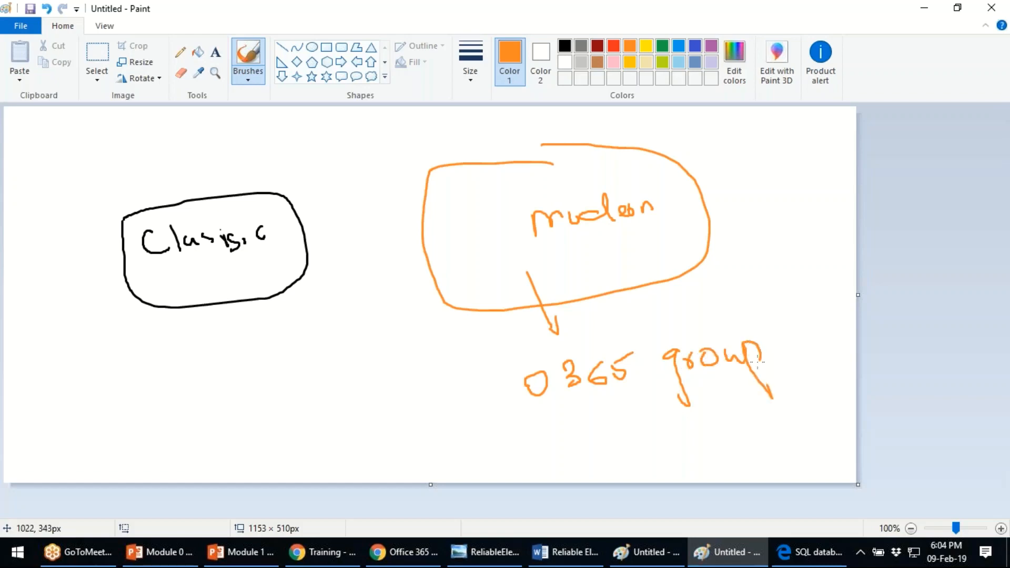
{"action": "left_click", "coordinate": [772, 355]}
{"action": "left_click_drag", "start_coordinate": [738, 402], "coordinate": [788, 392]}
{"action": "mouse_move", "coordinate": [671, 316]}
{"action": "left_mouse_down"}
{"action": "mouse_move", "coordinate": [612, 434]}
{"action": "mouse_move", "coordinate": [678, 308]}
{"action": "left_mouse_up"}
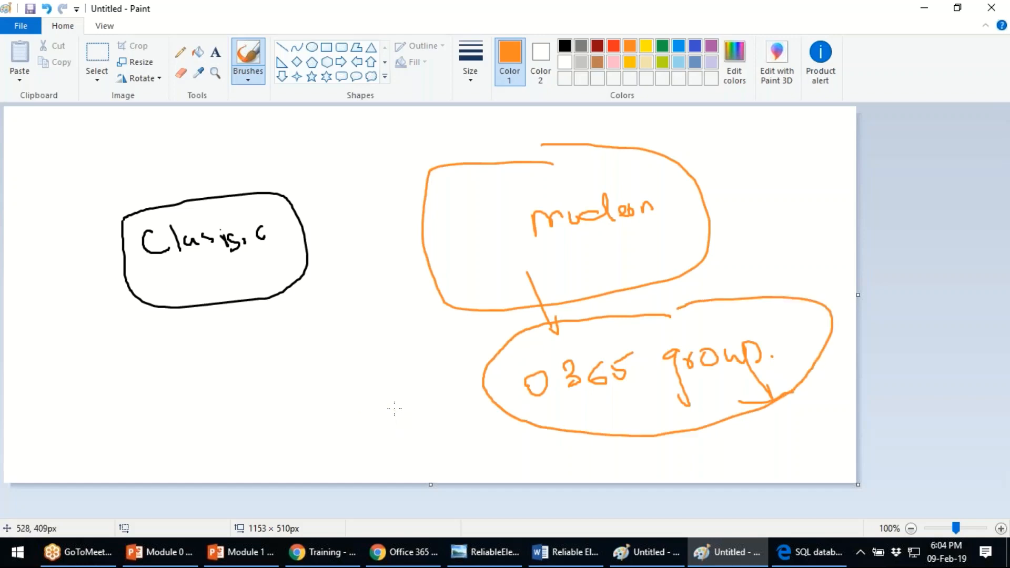
- Draw a thick orange arrow down from the Classic box and add the text Microsoft Teams below it
{"action": "left_click", "coordinate": [277, 49]}
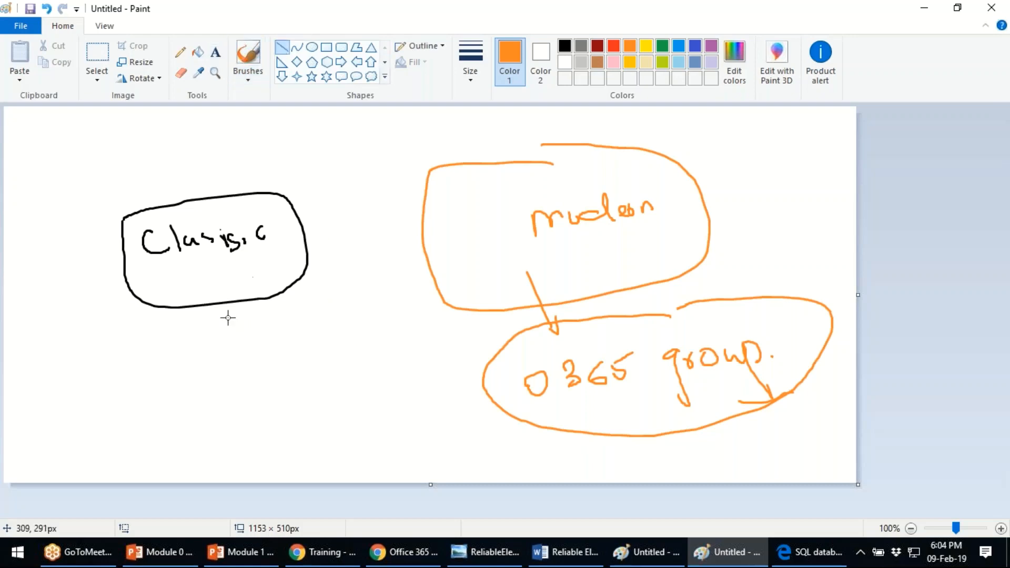
{"action": "mouse_move", "coordinate": [206, 270]}
{"action": "left_mouse_down"}
{"action": "mouse_move", "coordinate": [230, 353]}
{"action": "mouse_move", "coordinate": [219, 351]}
{"action": "mouse_move", "coordinate": [229, 353]}
{"action": "left_mouse_up"}
{"action": "mouse_move", "coordinate": [243, 339]}
{"action": "left_mouse_down"}
{"action": "mouse_move", "coordinate": [233, 356]}
{"action": "mouse_move", "coordinate": [323, 408]}
{"action": "left_mouse_up"}
{"action": "left_click", "coordinate": [215, 52]}
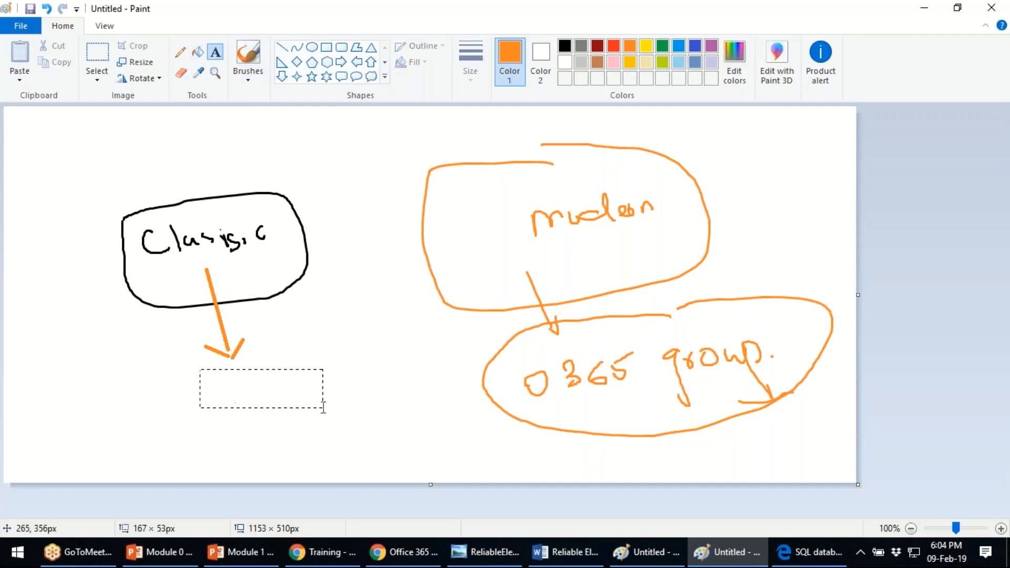
{"action": "type", "text": "Microsof"}
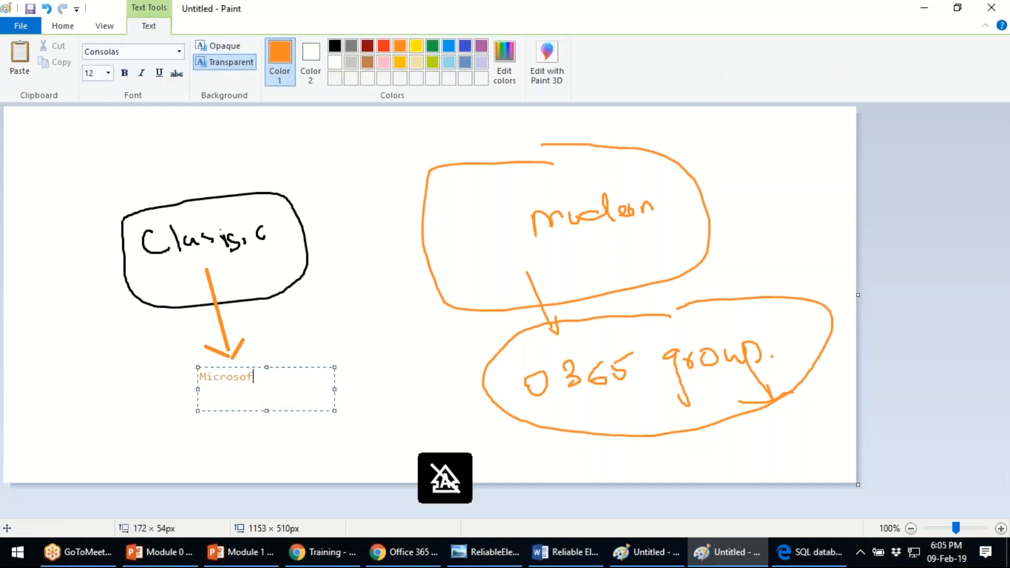
{"action": "type", "text": "t Teams"}
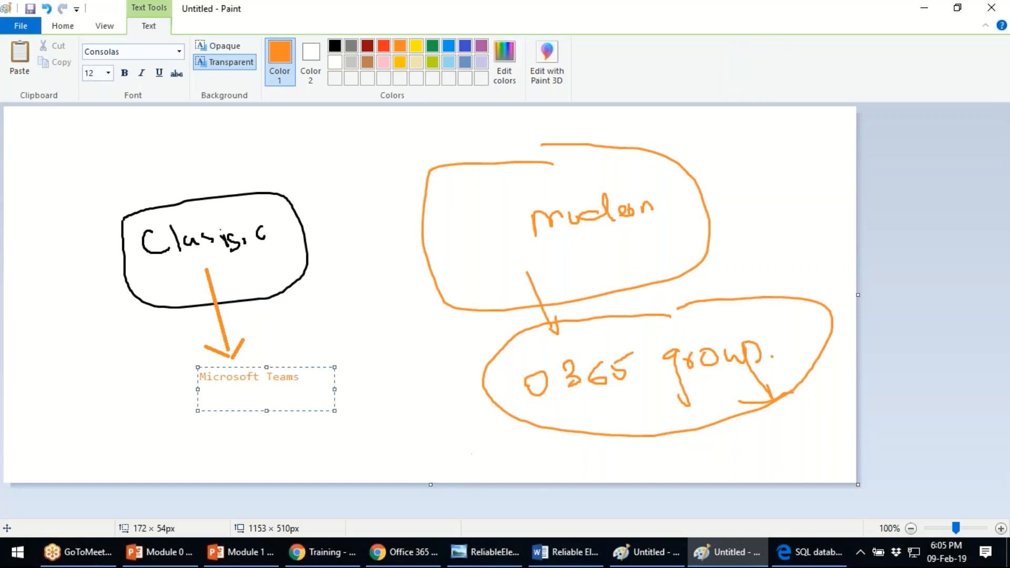
{"action": "left_click", "coordinate": [304, 326]}
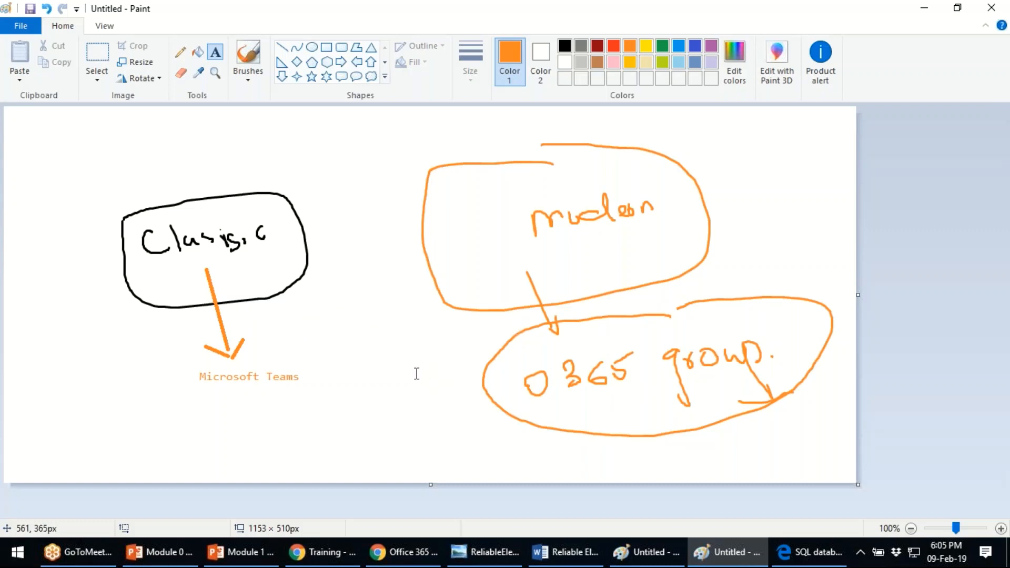
- Switch to the Training site's Product list in Chrome, circle the Flow and PowerApps commands with the drawing pen, and clear the marks
{"action": "left_click_drag", "start_coordinate": [409, 372], "coordinate": [488, 399]}
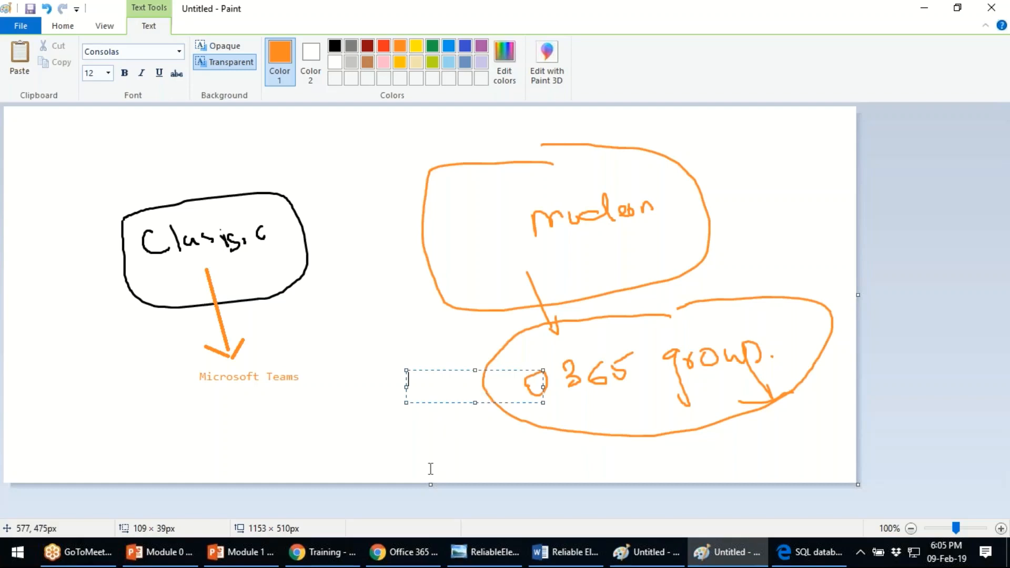
{"action": "left_click", "coordinate": [334, 557]}
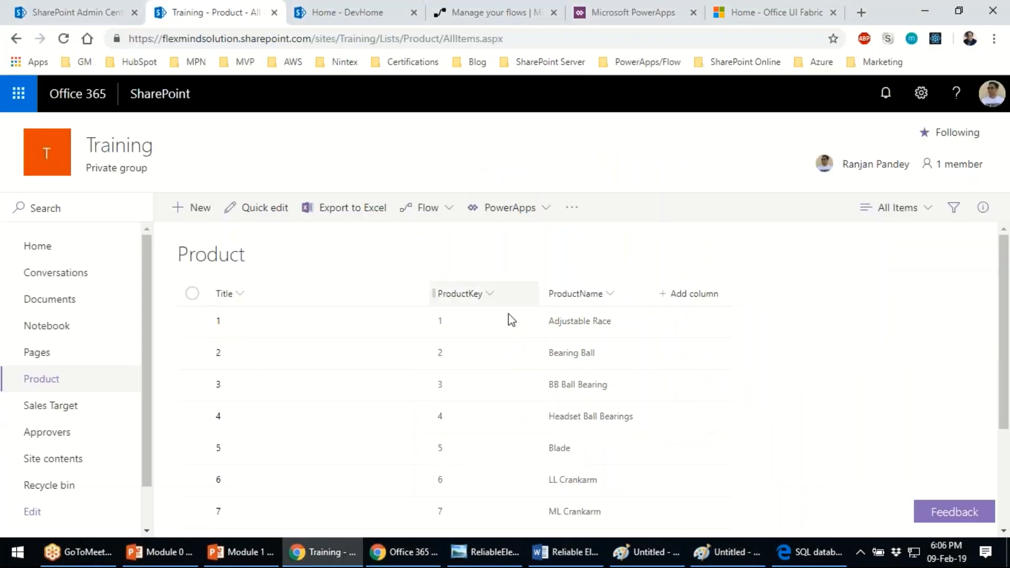
{"action": "left_click", "coordinate": [991, 430]}
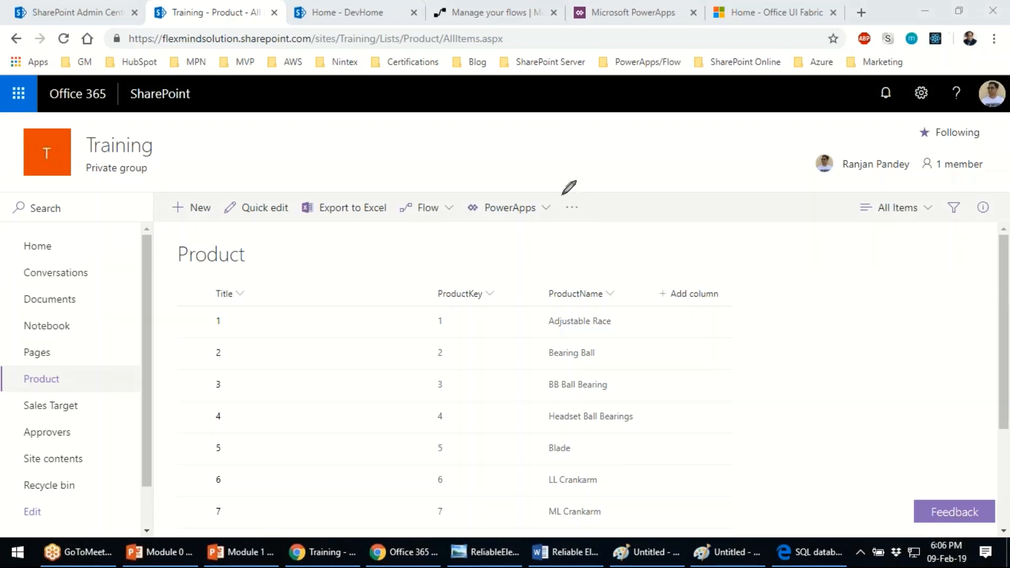
{"action": "mouse_move", "coordinate": [561, 194]}
{"action": "left_mouse_down"}
{"action": "mouse_move", "coordinate": [448, 205]}
{"action": "mouse_move", "coordinate": [599, 199]}
{"action": "mouse_move", "coordinate": [509, 168]}
{"action": "mouse_move", "coordinate": [376, 180]}
{"action": "mouse_move", "coordinate": [461, 200]}
{"action": "left_mouse_up"}
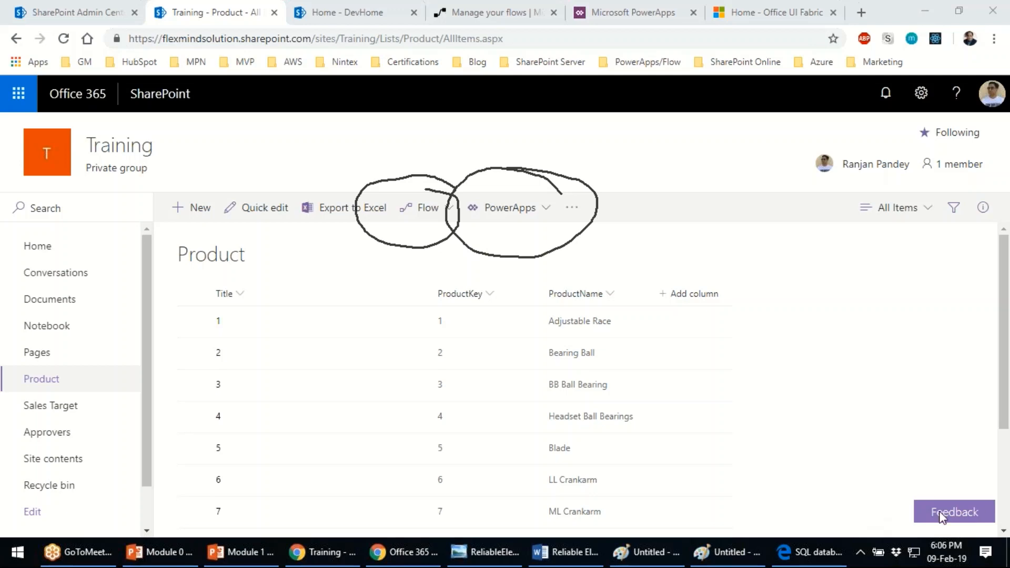
{"action": "key", "text": "Escape"}
- Review the Product list's PowerApps options and the PowerApps site's app types, closing the Manage your flows page and returning to the list
{"action": "left_click", "coordinate": [547, 208]}
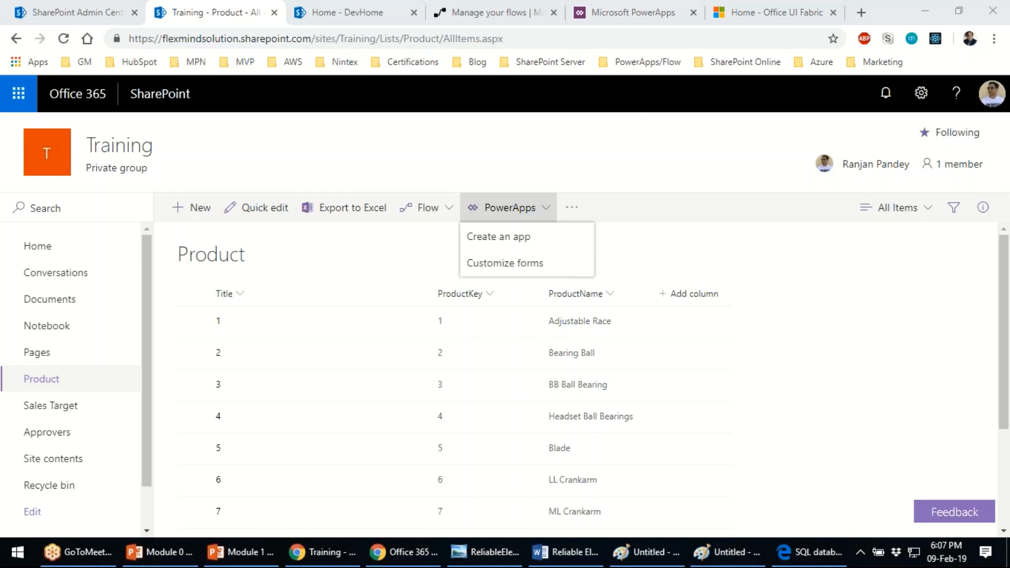
{"action": "middle_click", "coordinate": [485, 14]}
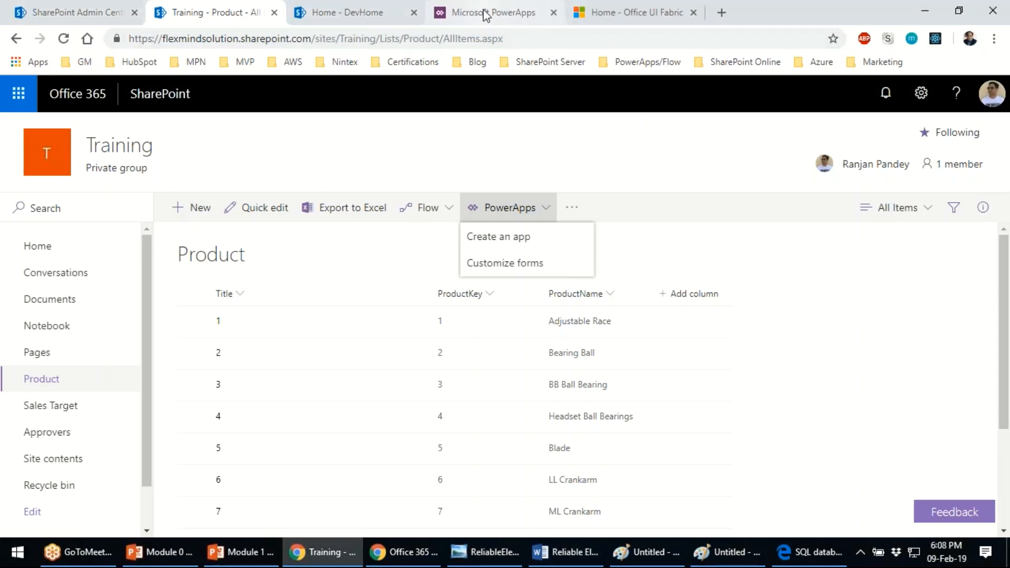
{"action": "left_click", "coordinate": [484, 14]}
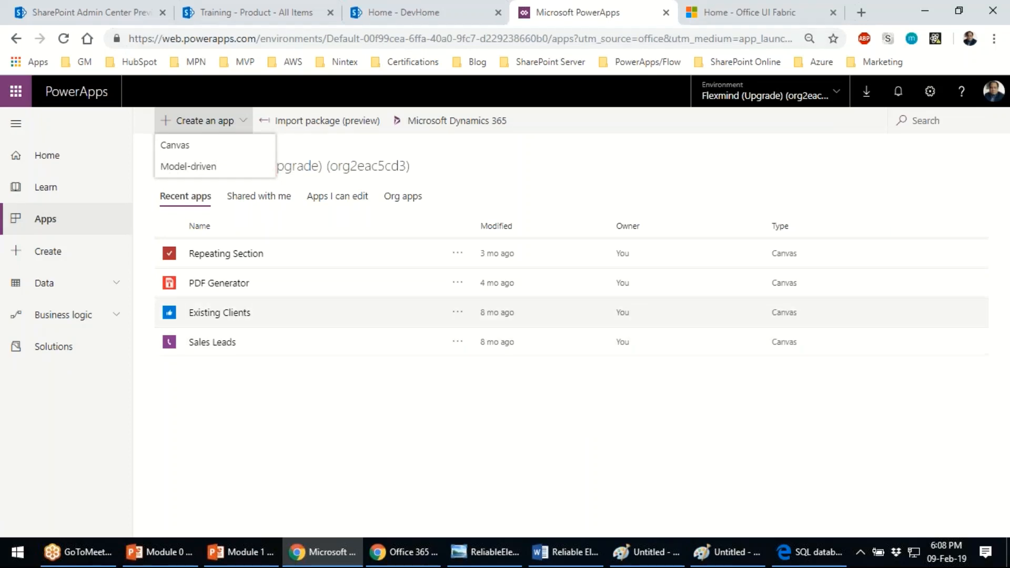
{"action": "left_click", "coordinate": [400, 13]}
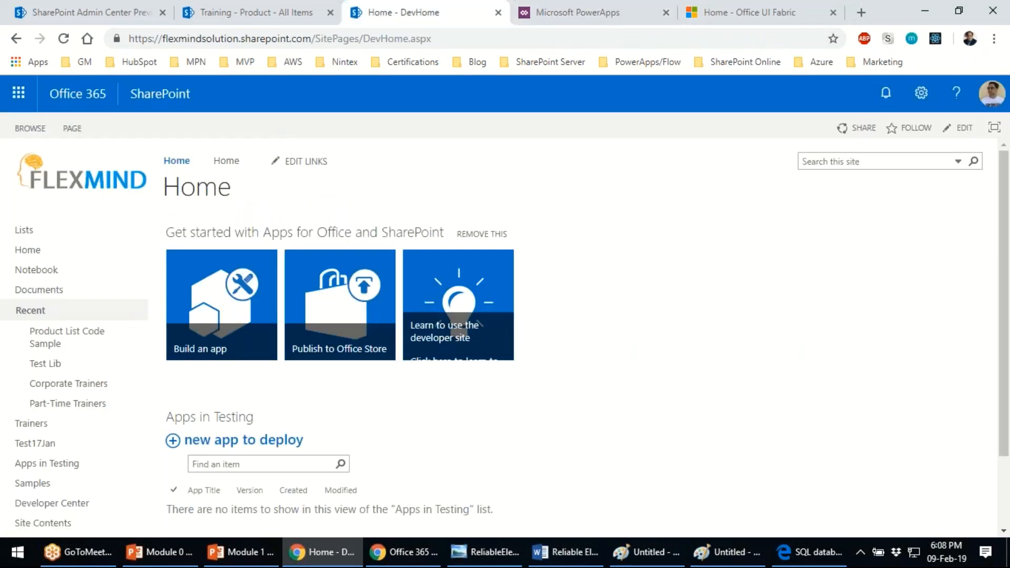
{"action": "left_click", "coordinate": [266, 20]}
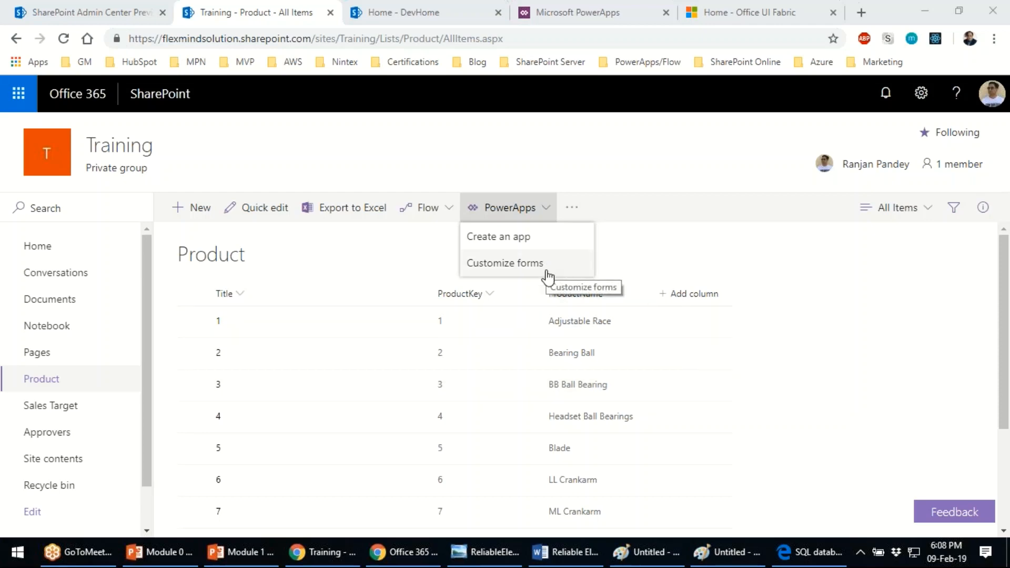
- View the Product list's new item form and cancel it without saving an item
{"action": "left_click", "coordinate": [188, 210]}
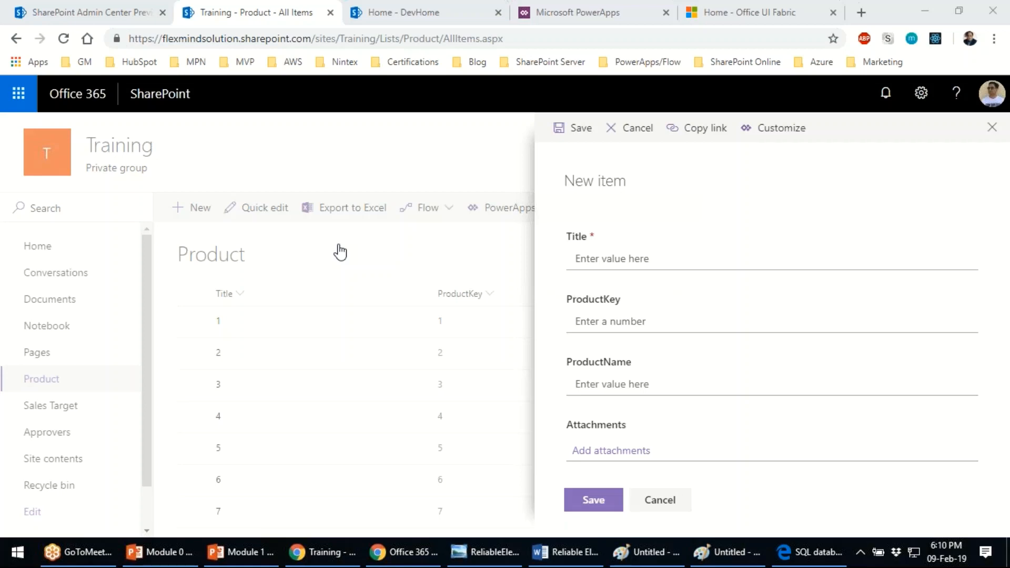
{"action": "left_click", "coordinate": [660, 501]}
{"action": "left_click", "coordinate": [194, 210]}
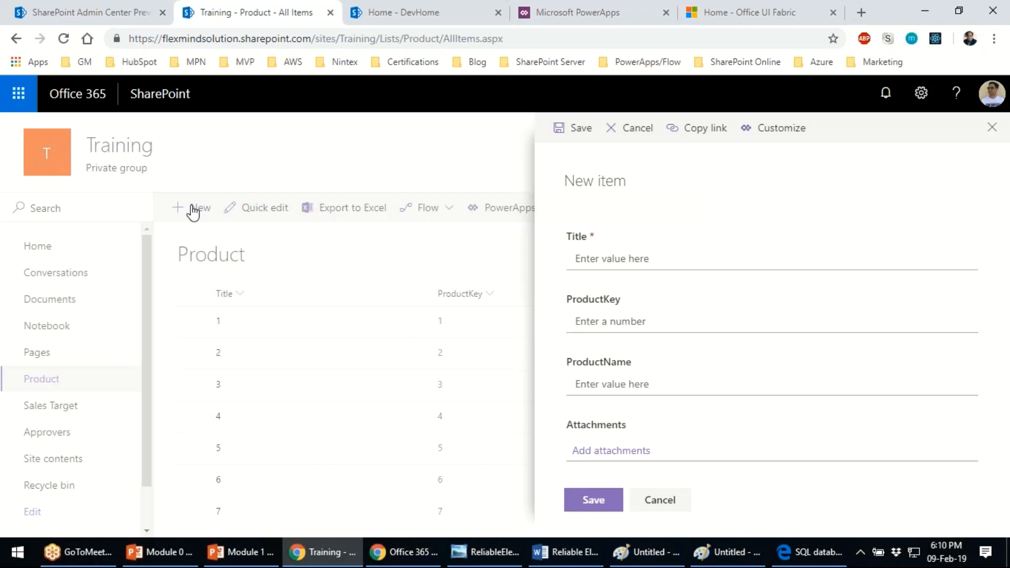
{"action": "left_click", "coordinate": [669, 501]}
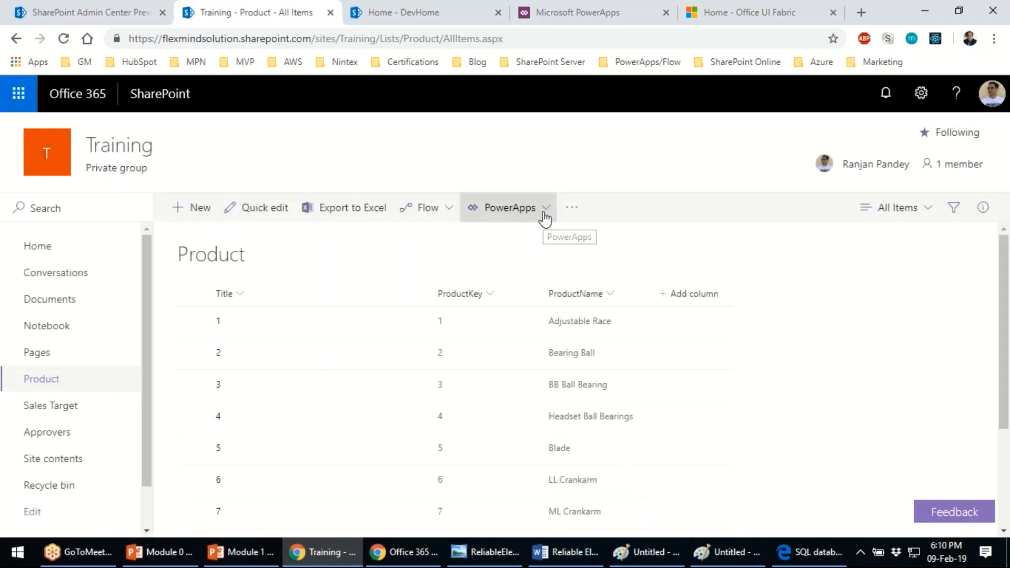
- Create a PowerApps app named Product 9219 from the Product list
{"action": "left_click", "coordinate": [545, 215]}
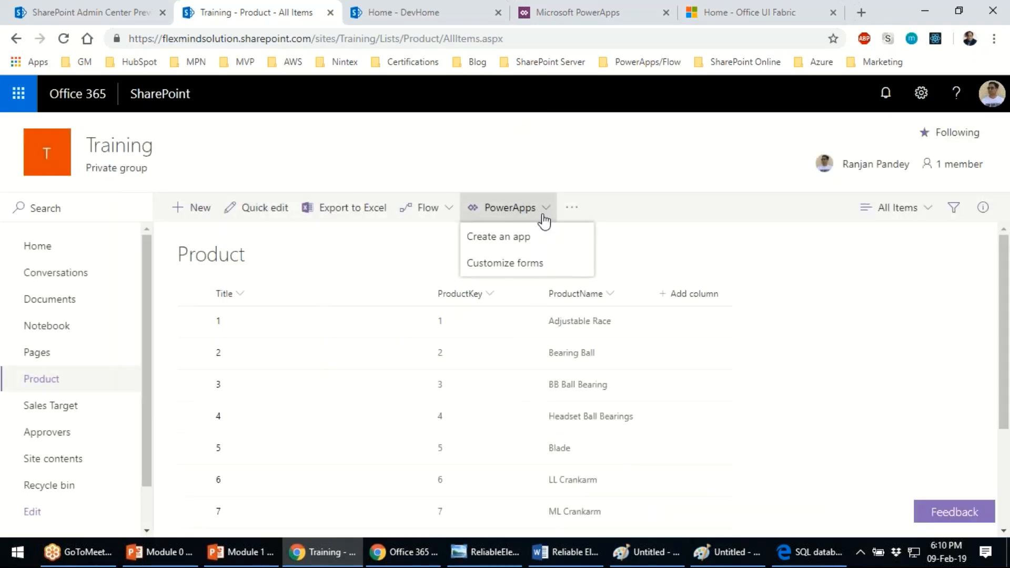
{"action": "left_click", "coordinate": [523, 239]}
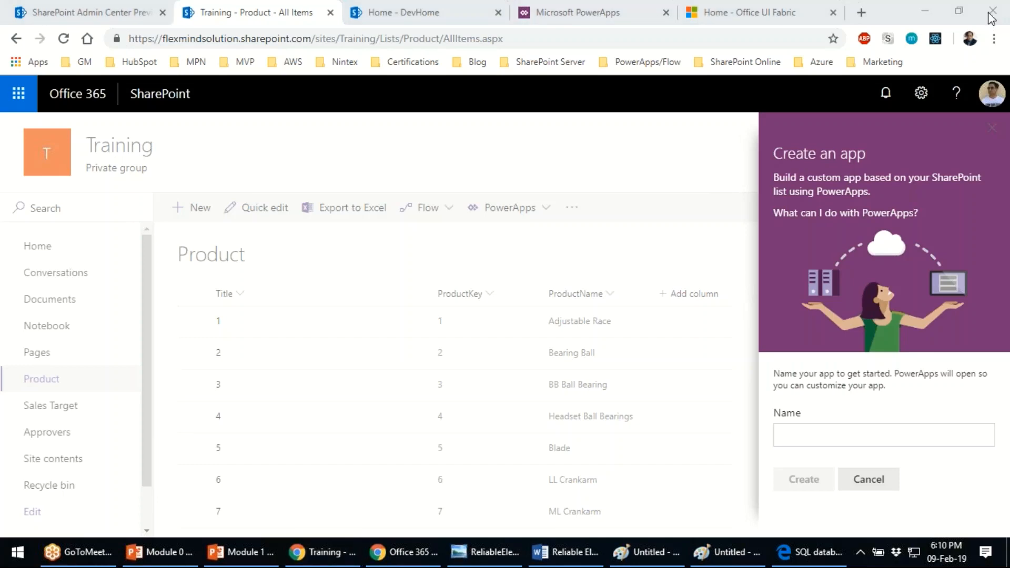
{"action": "left_click", "coordinate": [239, 258]}
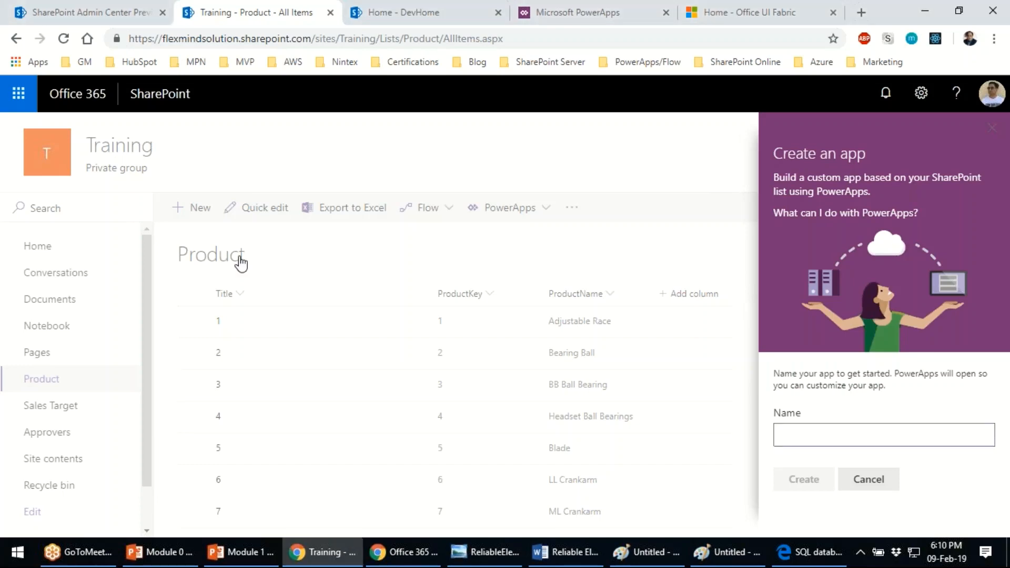
{"action": "left_click", "coordinate": [814, 428]}
{"action": "type", "text": "Product"}
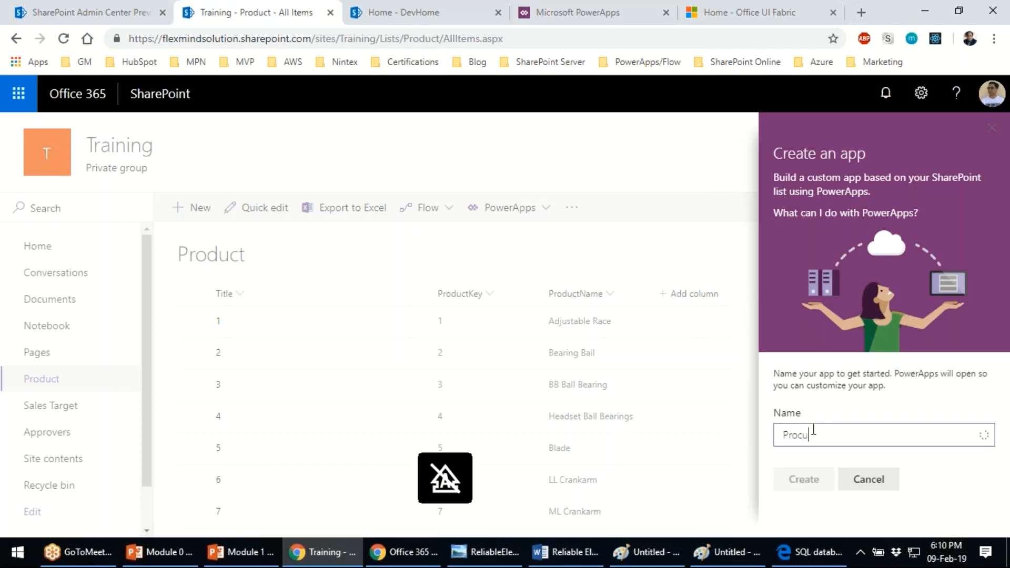
{"action": "key", "text": "BackSpace"}
{"action": "key", "text": "BackSpace"}
{"action": "key", "text": "BackSpace"}
{"action": "type", "text": "duct"}
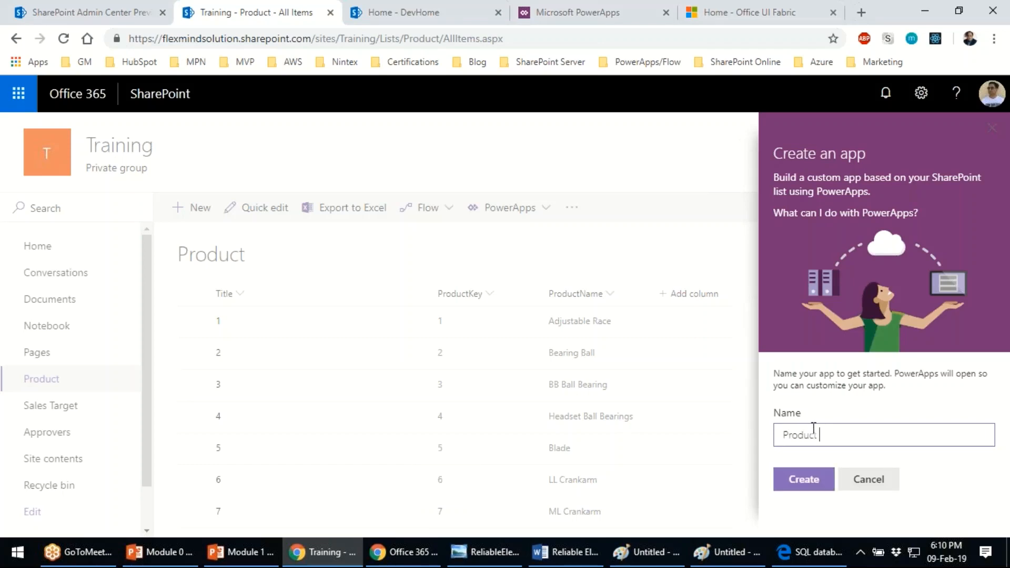
{"action": "type", "text": " 92"}
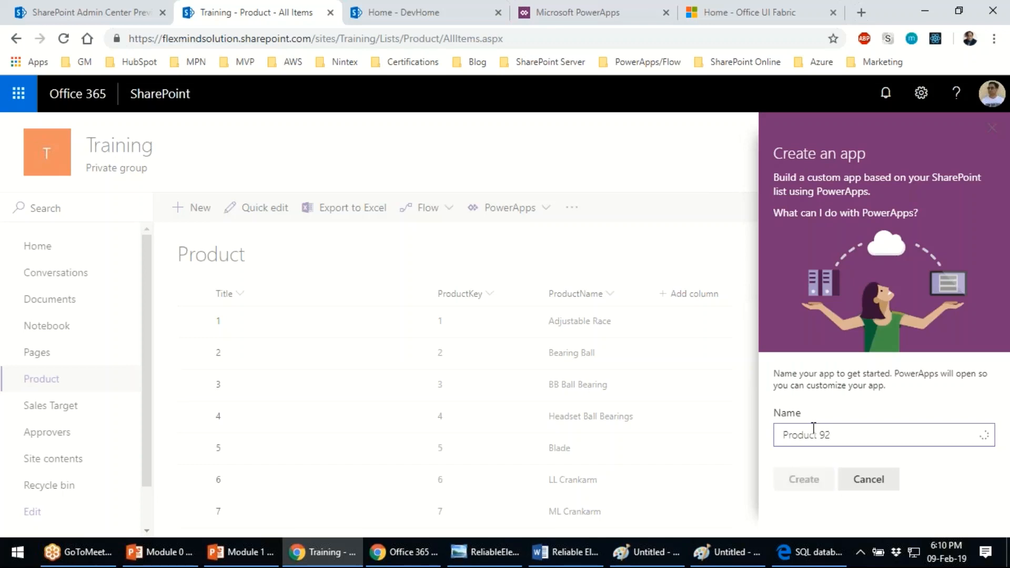
{"action": "type", "text": "19"}
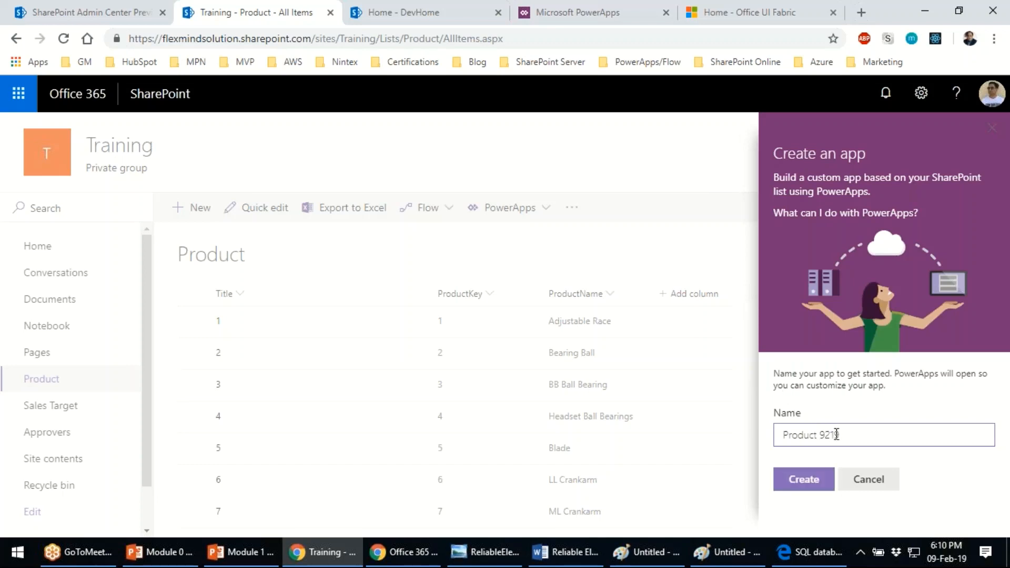
{"action": "left_click", "coordinate": [800, 481]}
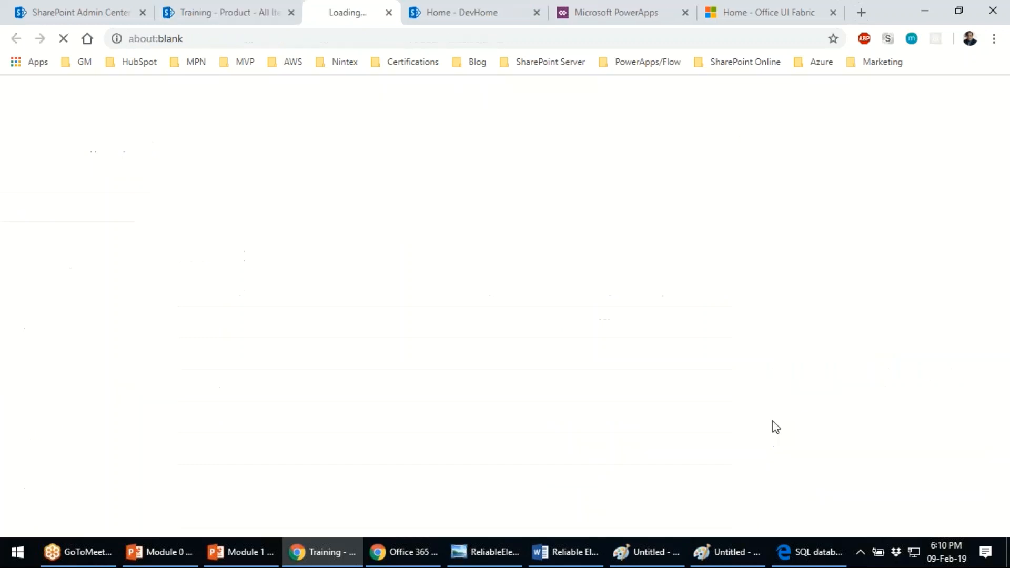
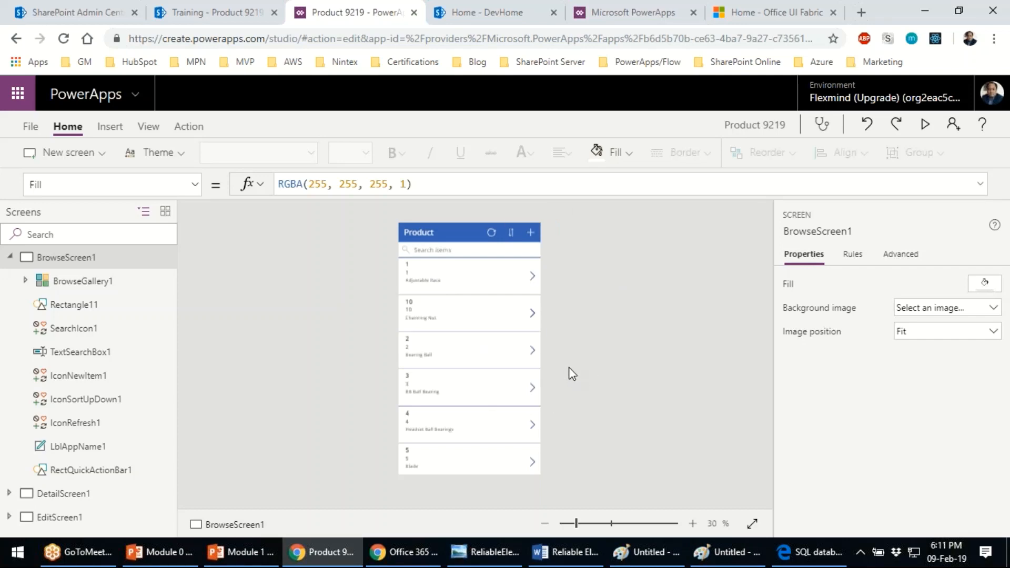
- Collapse BrowseScreen1 in the app's screen tree and compare the app with the Training site's Product list
{"action": "left_click", "coordinate": [10, 257]}
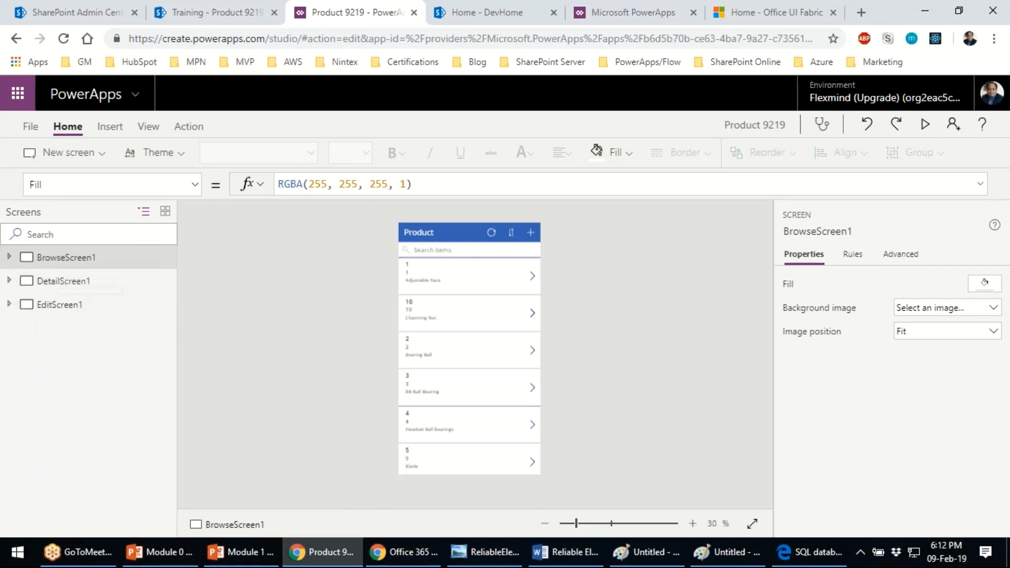
{"action": "left_click", "coordinate": [228, 16]}
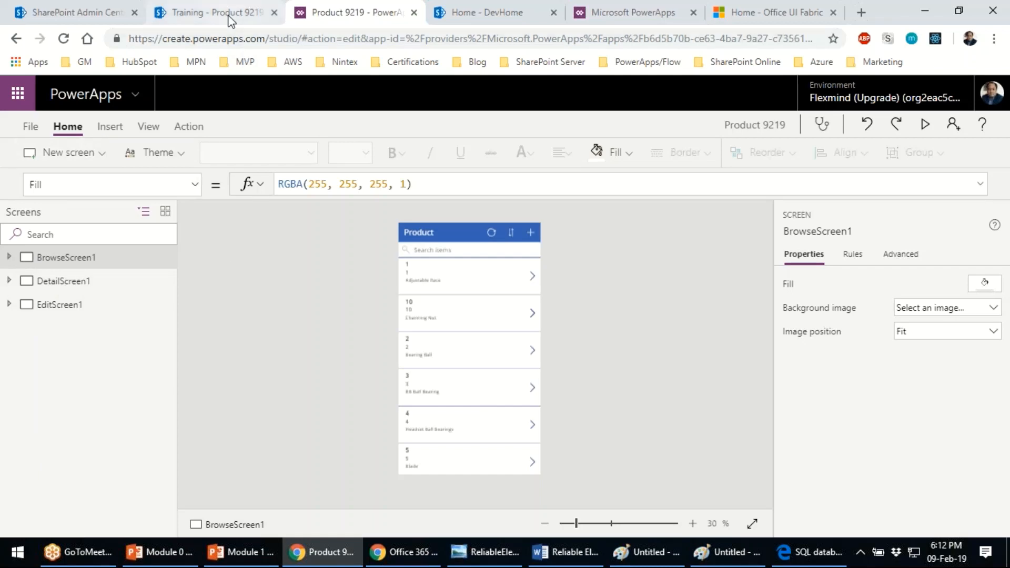
{"action": "left_click", "coordinate": [91, 382]}
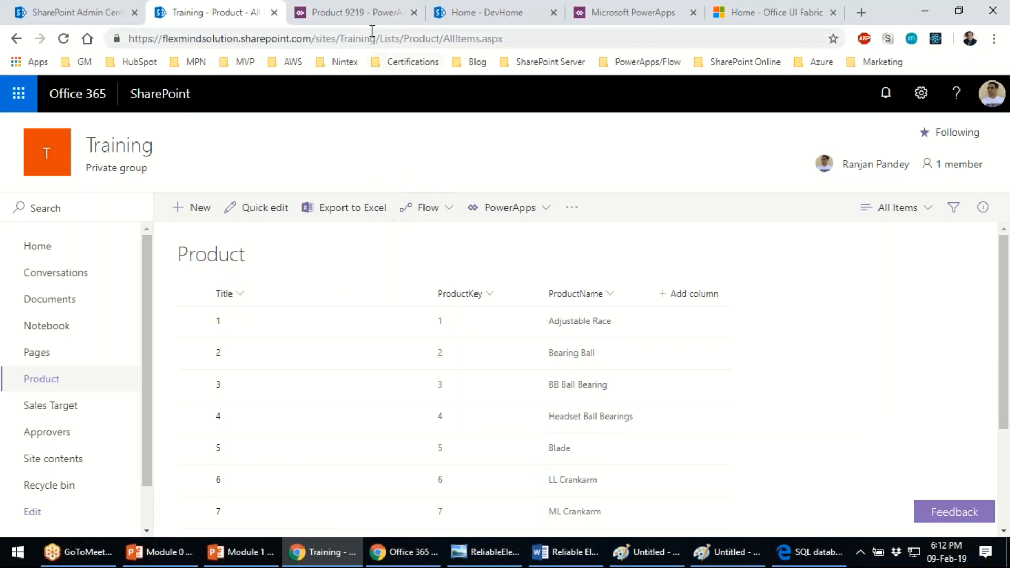
{"action": "left_click", "coordinate": [347, 12]}
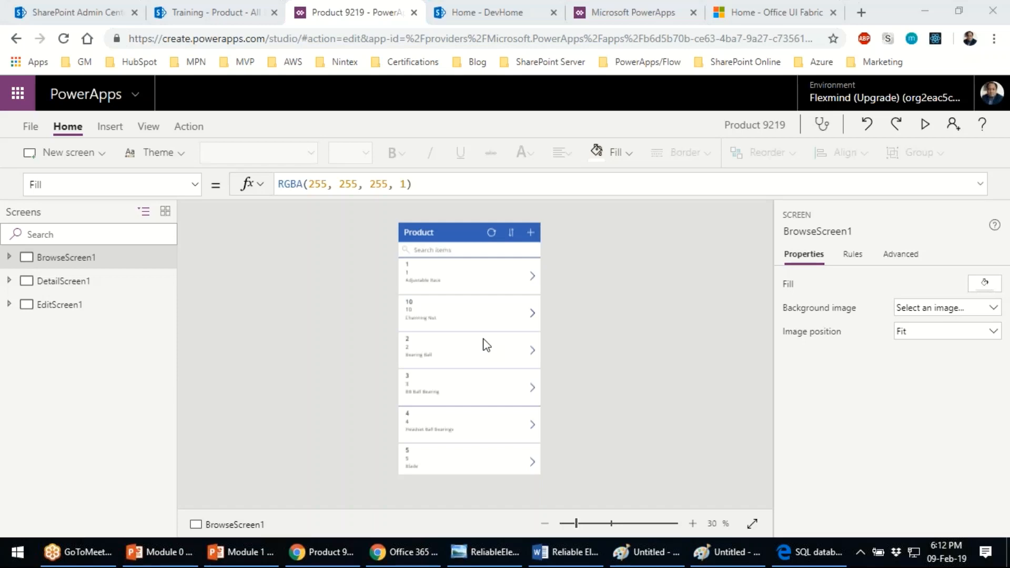
- Circle the preview control with the drawing pen, preview the Product 9219 app, and open the Adjustable Race item's details
{"action": "left_click", "coordinate": [645, 344]}
{"action": "mouse_move", "coordinate": [911, 132]}
{"action": "left_mouse_down"}
{"action": "mouse_move", "coordinate": [918, 105]}
{"action": "mouse_move", "coordinate": [928, 140]}
{"action": "mouse_move", "coordinate": [943, 110]}
{"action": "mouse_move", "coordinate": [926, 141]}
{"action": "left_mouse_up"}
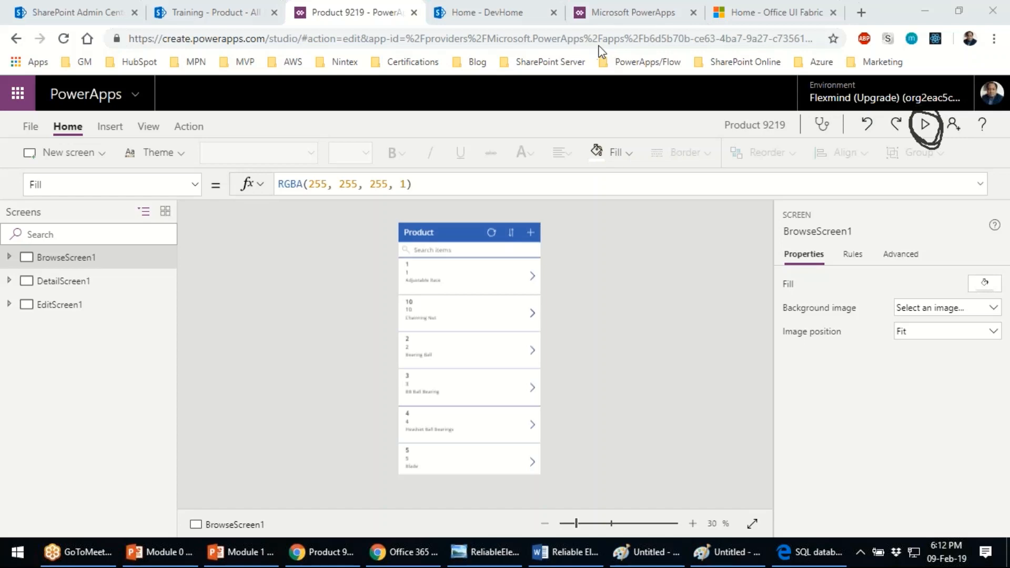
{"action": "left_click", "coordinate": [925, 126]}
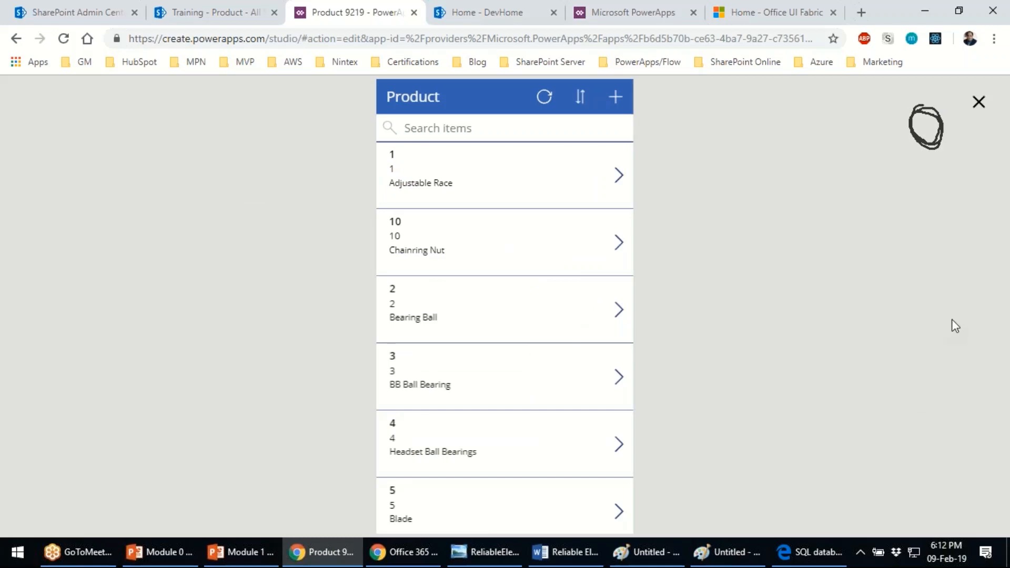
{"action": "left_click", "coordinate": [992, 286]}
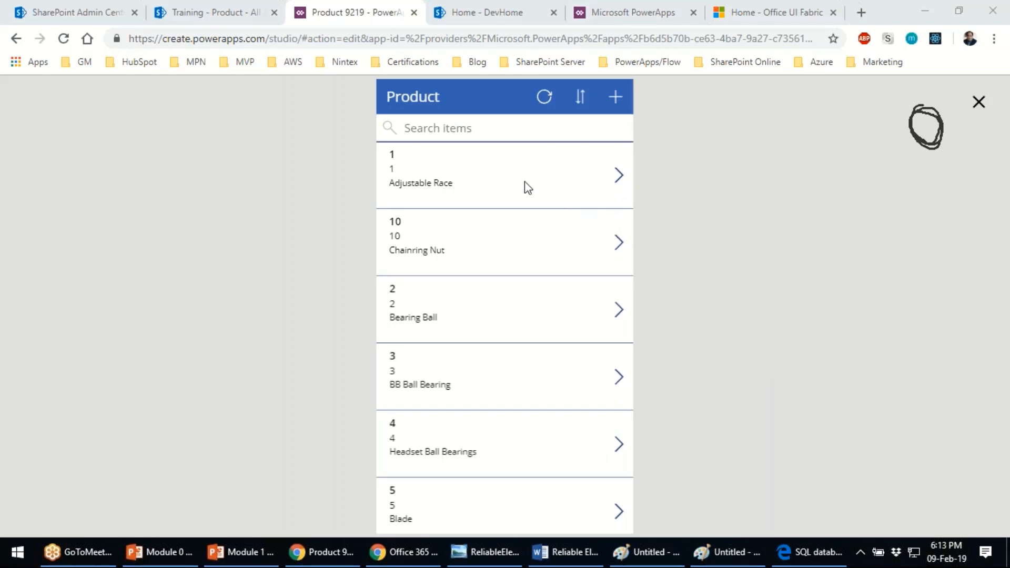
{"action": "left_click", "coordinate": [979, 103]}
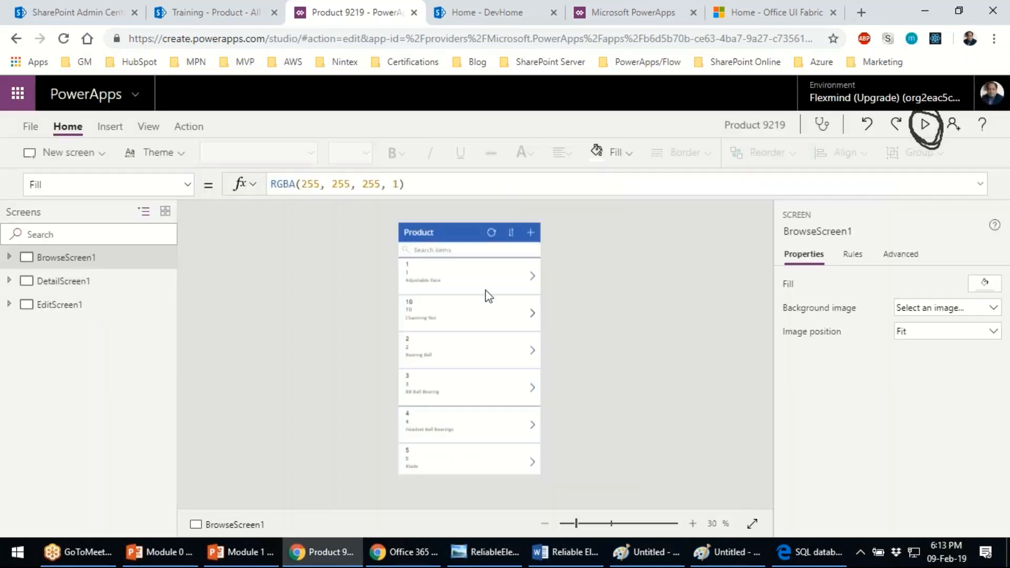
{"action": "left_click", "coordinate": [924, 125]}
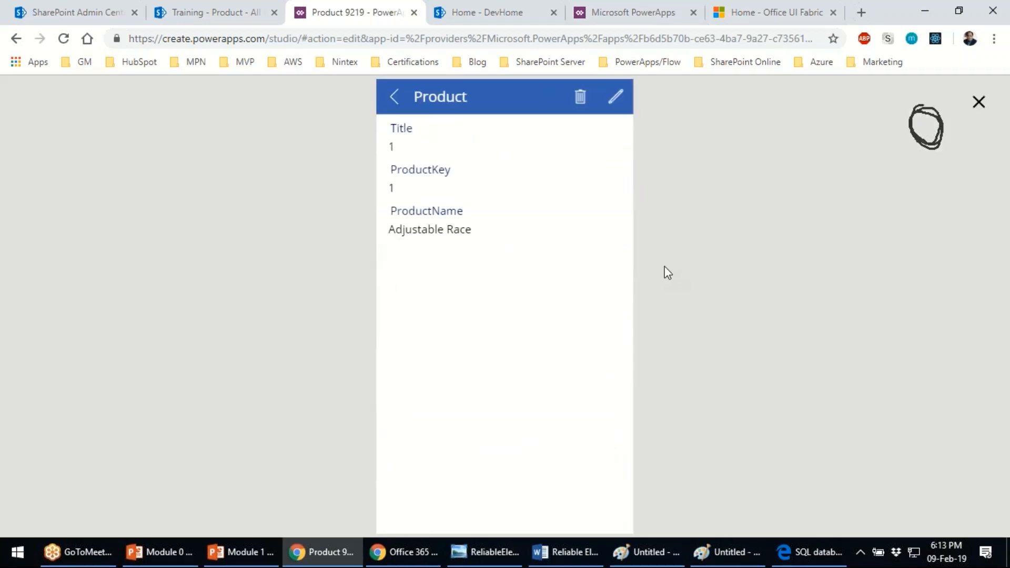
- View the Adjustable Race item's edit form in the app preview, close the preview, and return to the Training site's Product list
{"action": "left_click", "coordinate": [619, 99]}
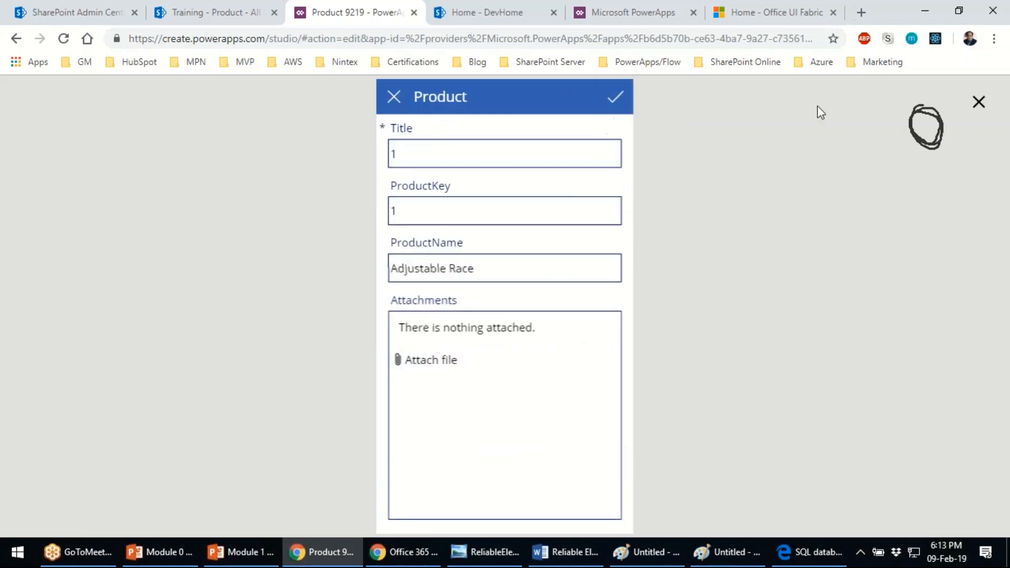
{"action": "left_click", "coordinate": [978, 102]}
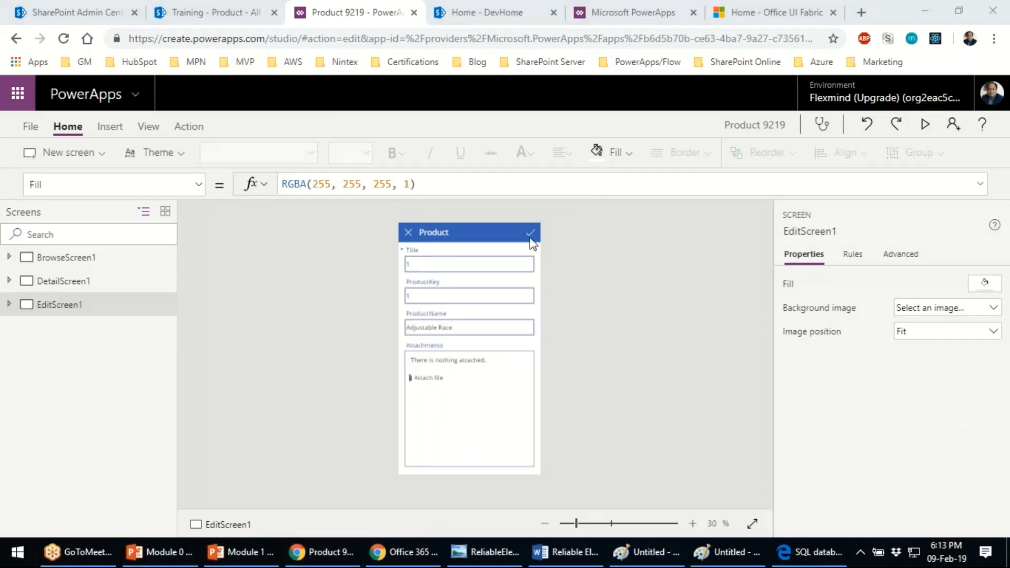
{"action": "left_click", "coordinate": [228, 14]}
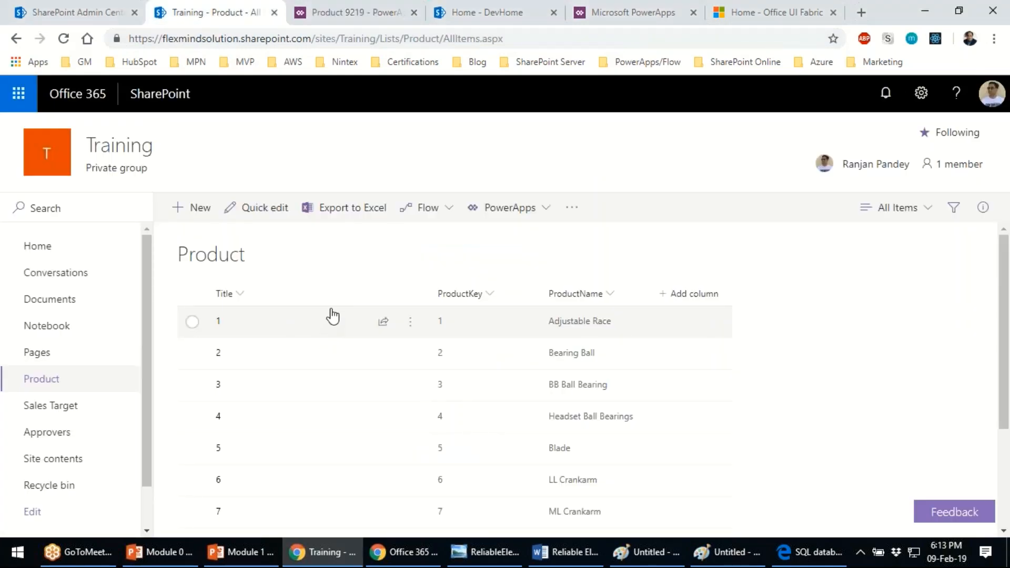
- Start a new canvas app and circle the layout options under Blank app, App templates and SharePoint with the drawing pen
{"action": "left_click", "coordinate": [632, 15]}
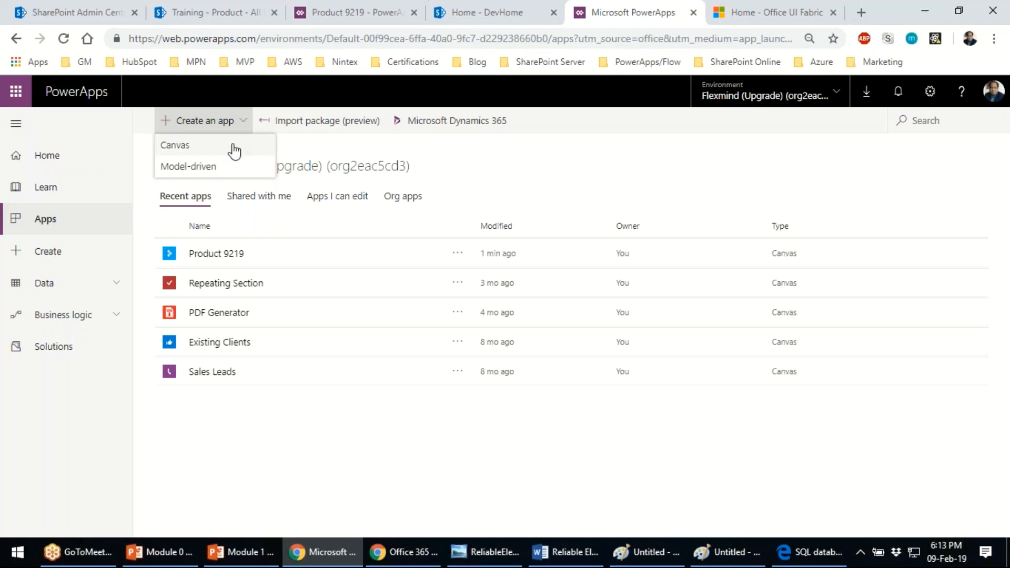
{"action": "left_click", "coordinate": [262, 167]}
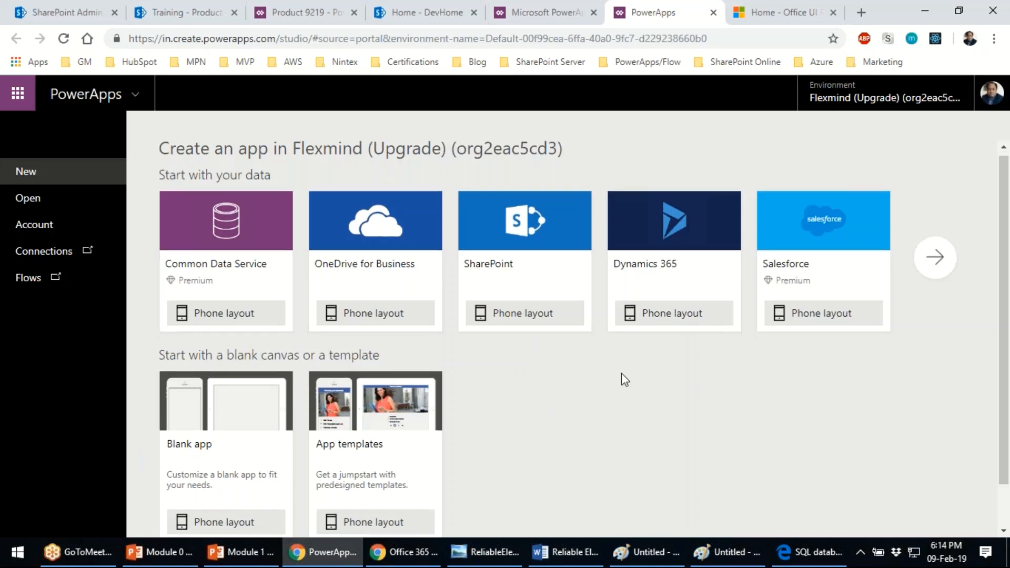
{"action": "scroll", "coordinate": [622, 379], "scroll_direction": "down", "scroll_amount": 1}
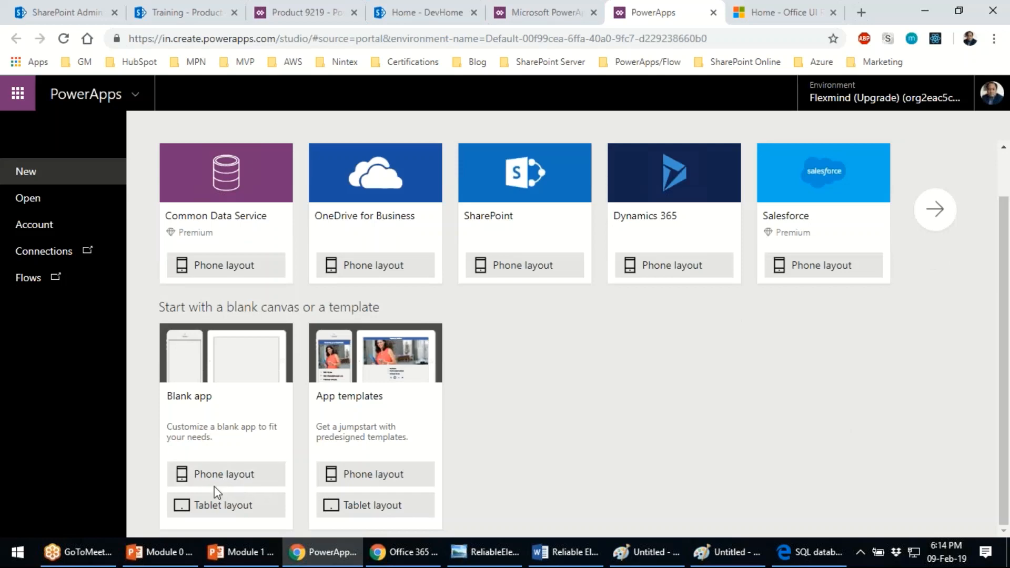
{"action": "mouse_move", "coordinate": [261, 450]}
{"action": "left_mouse_down"}
{"action": "mouse_move", "coordinate": [144, 476]}
{"action": "mouse_move", "coordinate": [266, 514]}
{"action": "mouse_move", "coordinate": [247, 438]}
{"action": "mouse_move", "coordinate": [226, 447]}
{"action": "left_mouse_up"}
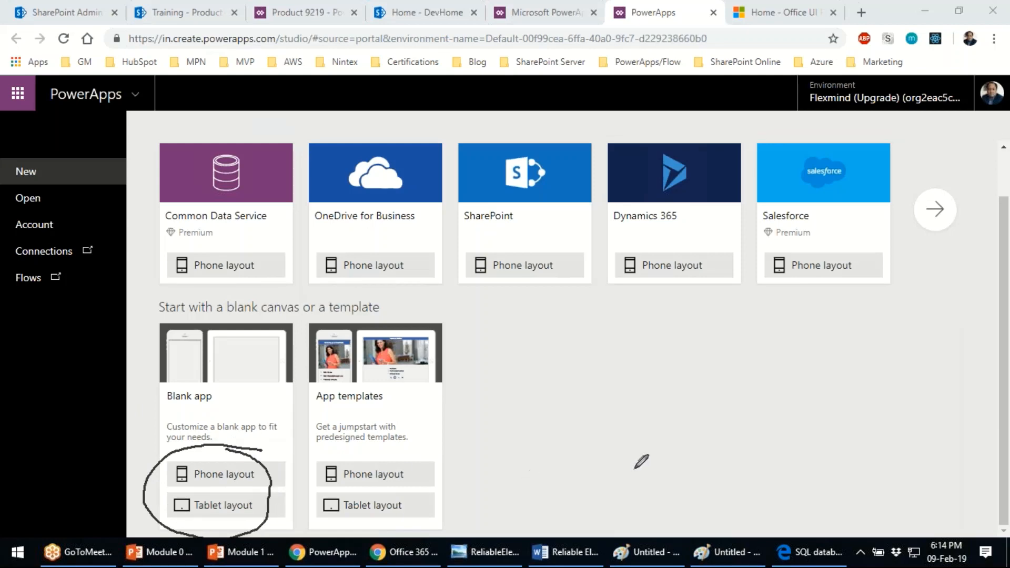
{"action": "mouse_move", "coordinate": [432, 446]}
{"action": "left_mouse_down"}
{"action": "mouse_move", "coordinate": [389, 432]}
{"action": "mouse_move", "coordinate": [282, 502]}
{"action": "mouse_move", "coordinate": [453, 506]}
{"action": "mouse_move", "coordinate": [413, 453]}
{"action": "left_mouse_up"}
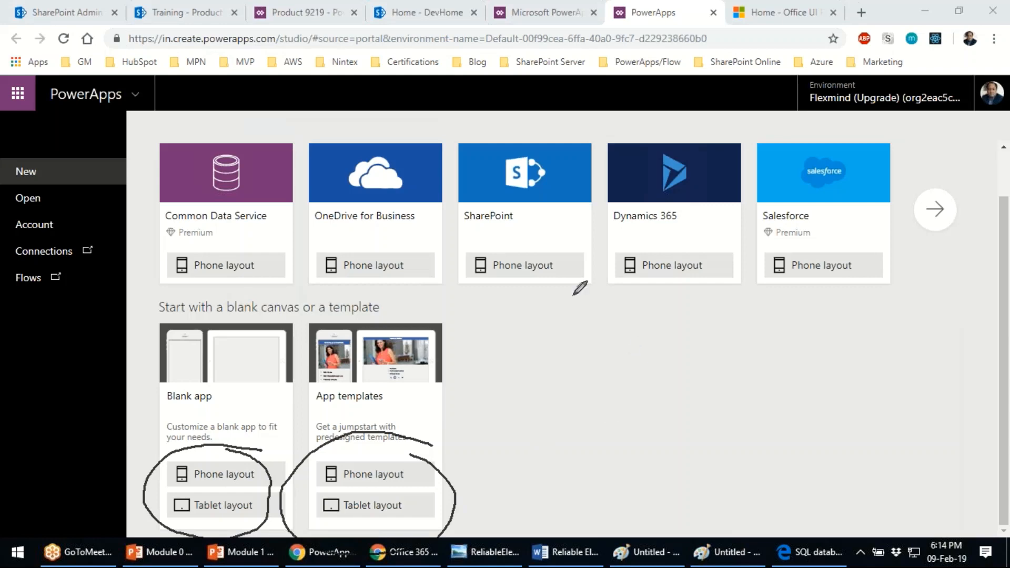
{"action": "mouse_move", "coordinate": [530, 232]}
{"action": "left_mouse_down"}
{"action": "mouse_move", "coordinate": [511, 225]}
{"action": "mouse_move", "coordinate": [443, 290]}
{"action": "mouse_move", "coordinate": [599, 243]}
{"action": "mouse_move", "coordinate": [508, 225]}
{"action": "left_mouse_up"}
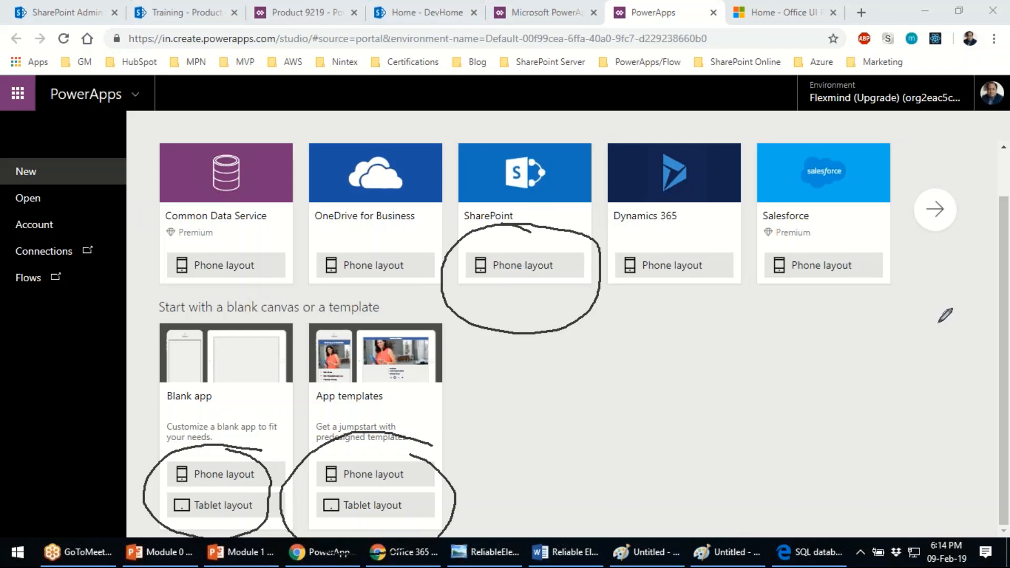
{"action": "key", "text": "Escape"}
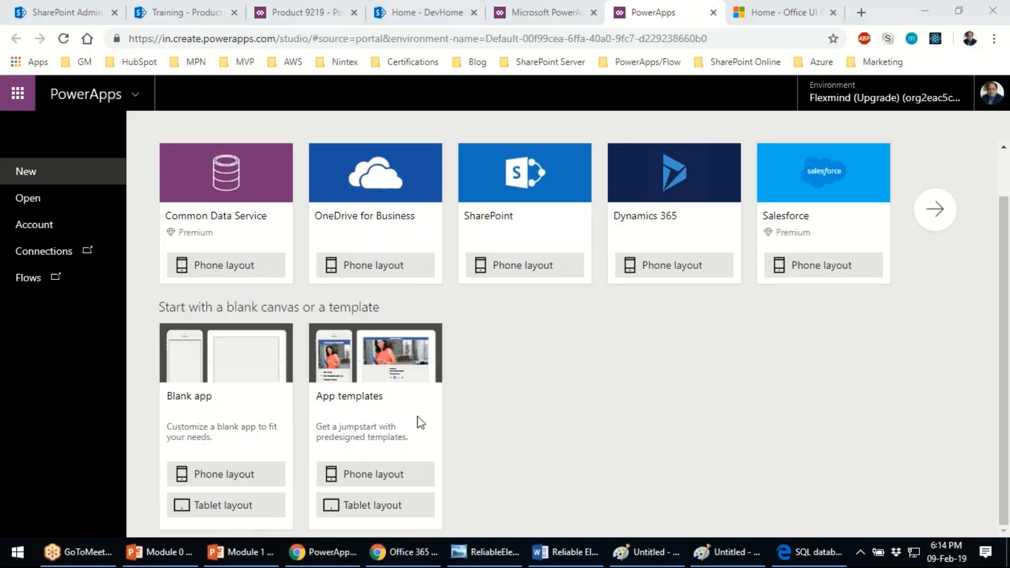
- Create a phone-layout app from SharePoint data, connecting it to the Training site's Product list
{"action": "left_click", "coordinate": [522, 269]}
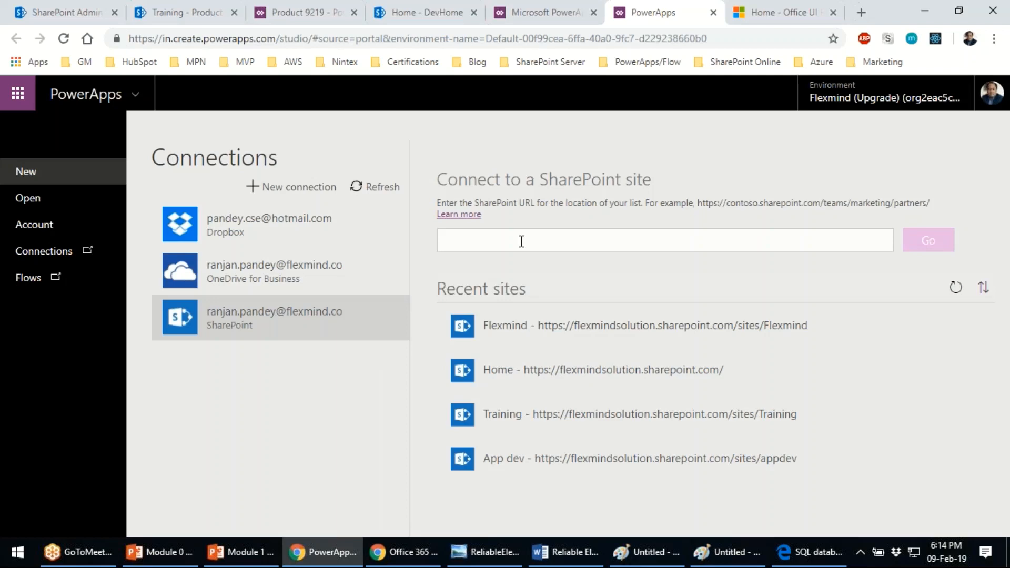
{"action": "left_click", "coordinate": [737, 414]}
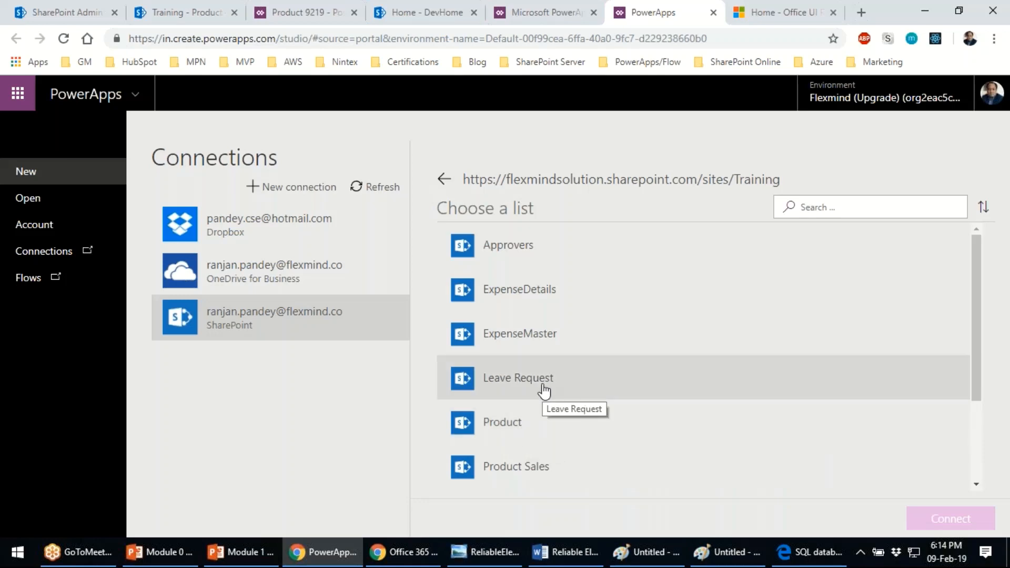
{"action": "scroll", "coordinate": [635, 331], "scroll_direction": "down", "scroll_amount": 1}
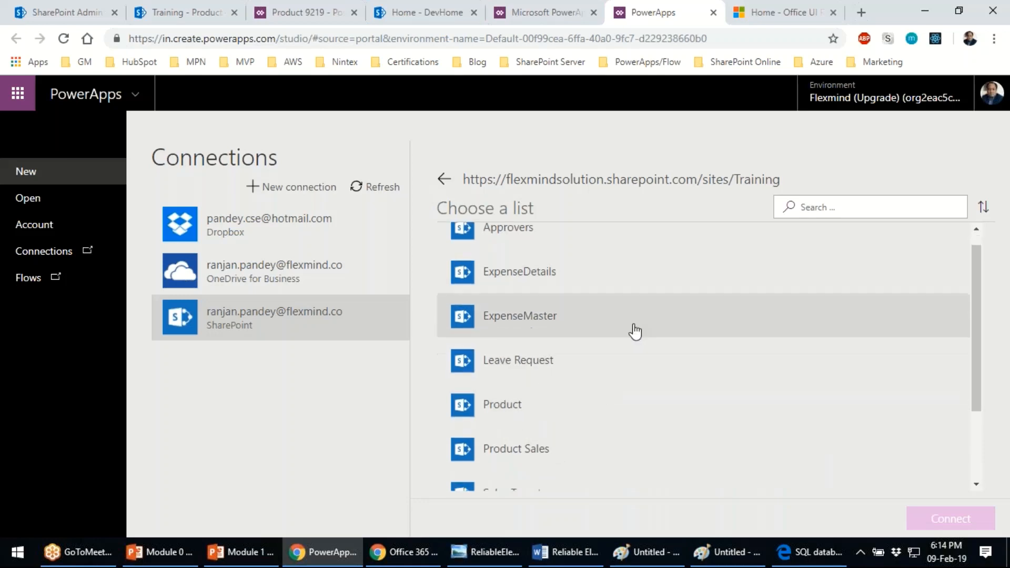
{"action": "scroll", "coordinate": [635, 331], "scroll_direction": "down", "scroll_amount": 2}
{"action": "left_click", "coordinate": [613, 307]}
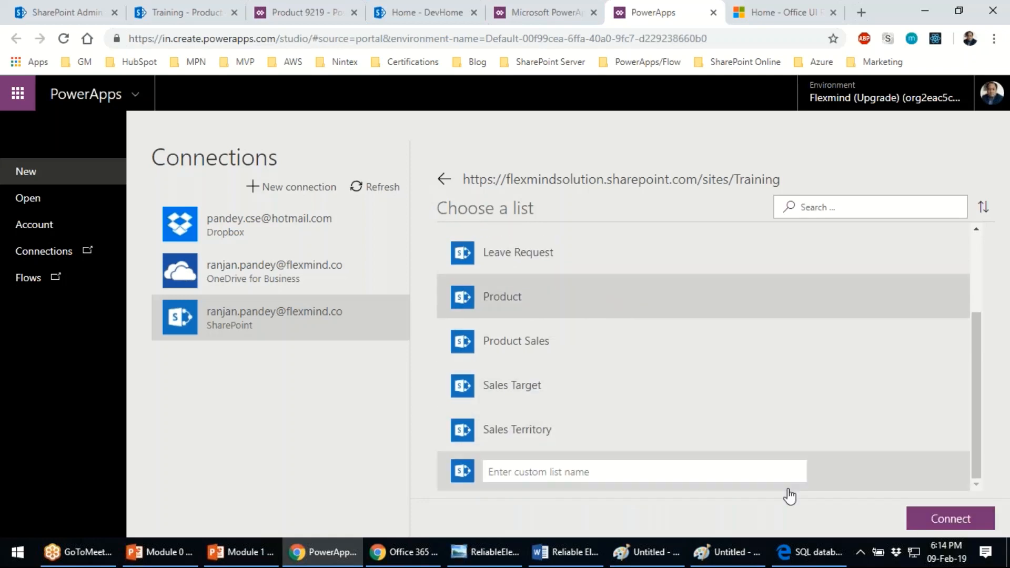
{"action": "left_click", "coordinate": [920, 519]}
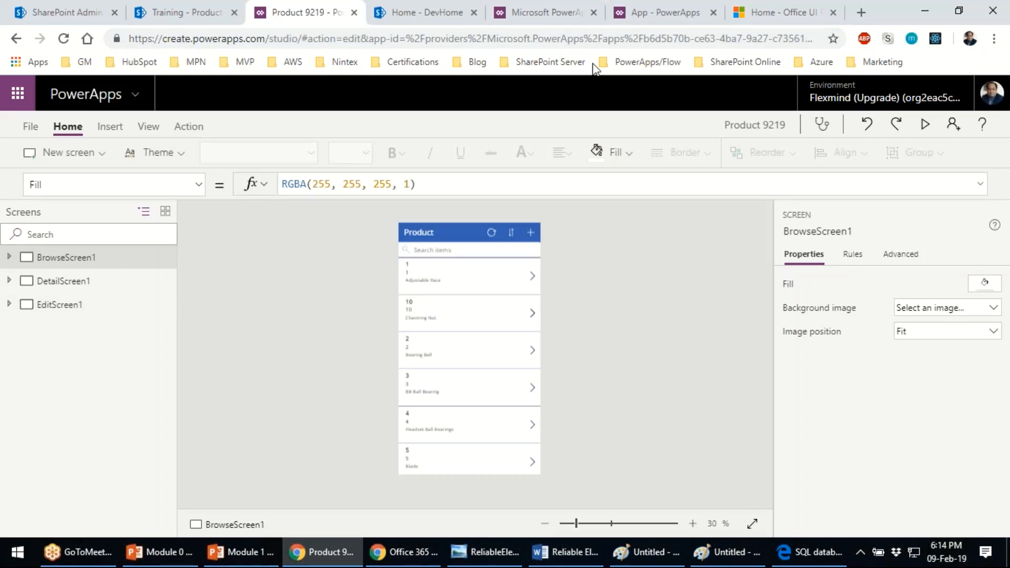
- Collapse BrowseScreen1 in the newly generated app's screen tree and check the app against its source SharePoint list
{"action": "left_click", "coordinate": [644, 15]}
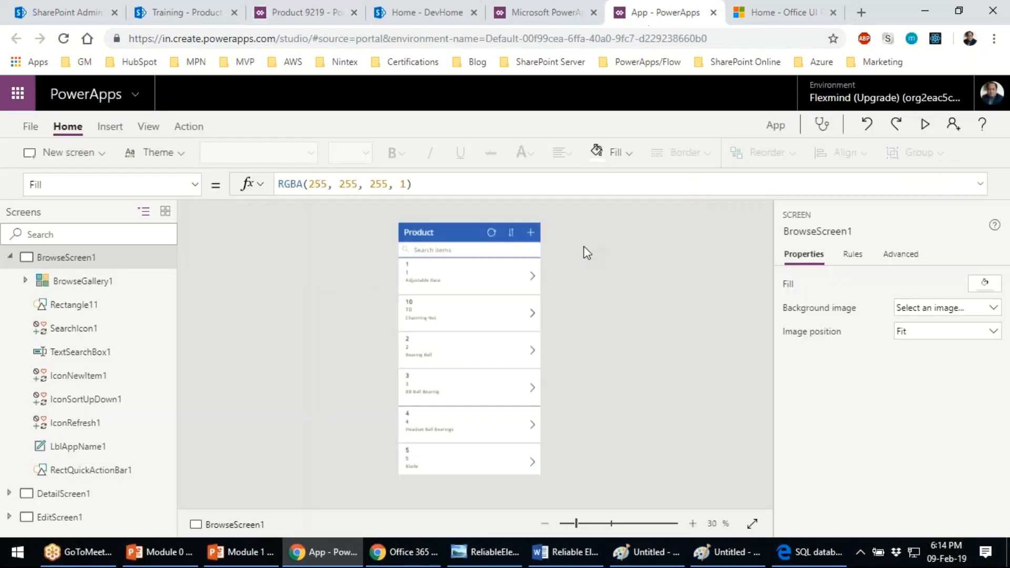
{"action": "left_click", "coordinate": [9, 257]}
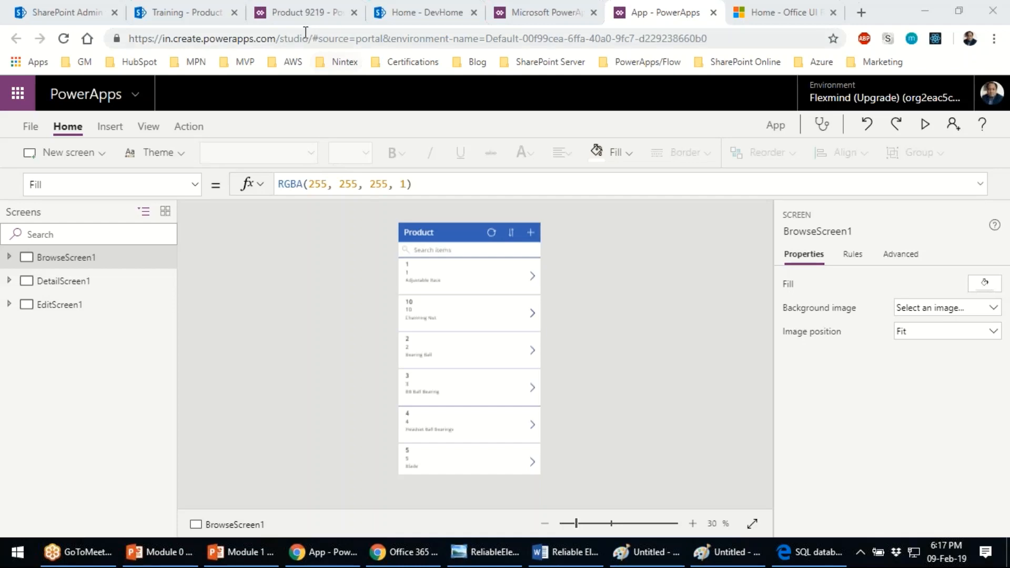
{"action": "left_click", "coordinate": [201, 15]}
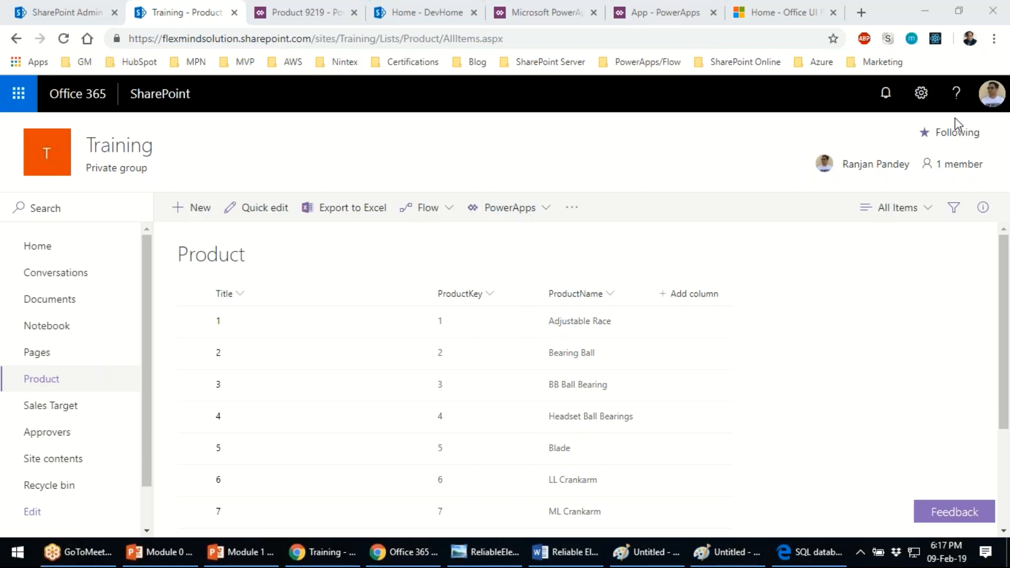
{"action": "left_click", "coordinate": [675, 13]}
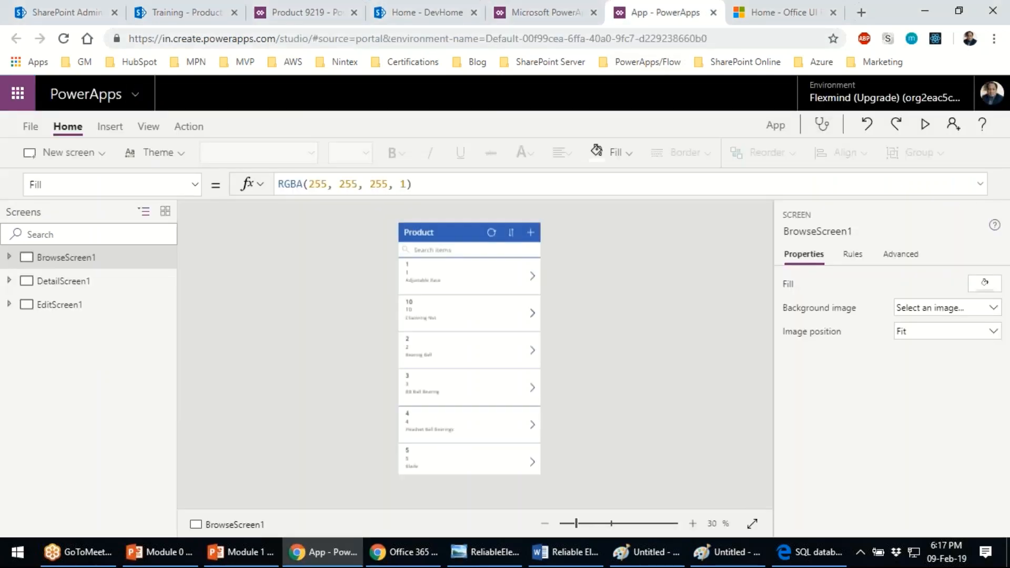
- Start another canvas app with the SharePoint phone layout and look through the lists offered for the Training site
{"action": "left_click", "coordinate": [539, 12]}
{"action": "left_click", "coordinate": [205, 121]}
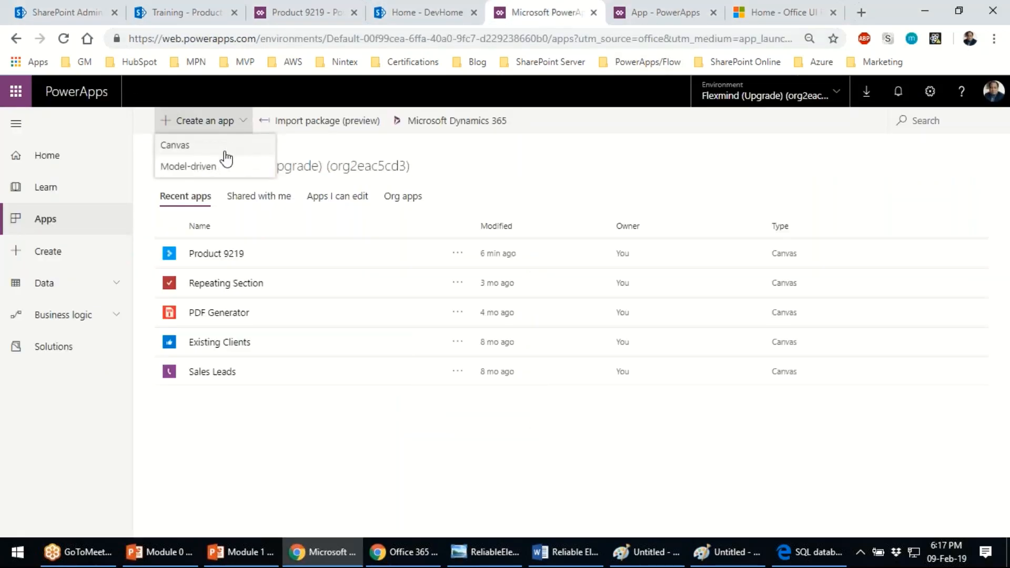
{"action": "left_click", "coordinate": [267, 150]}
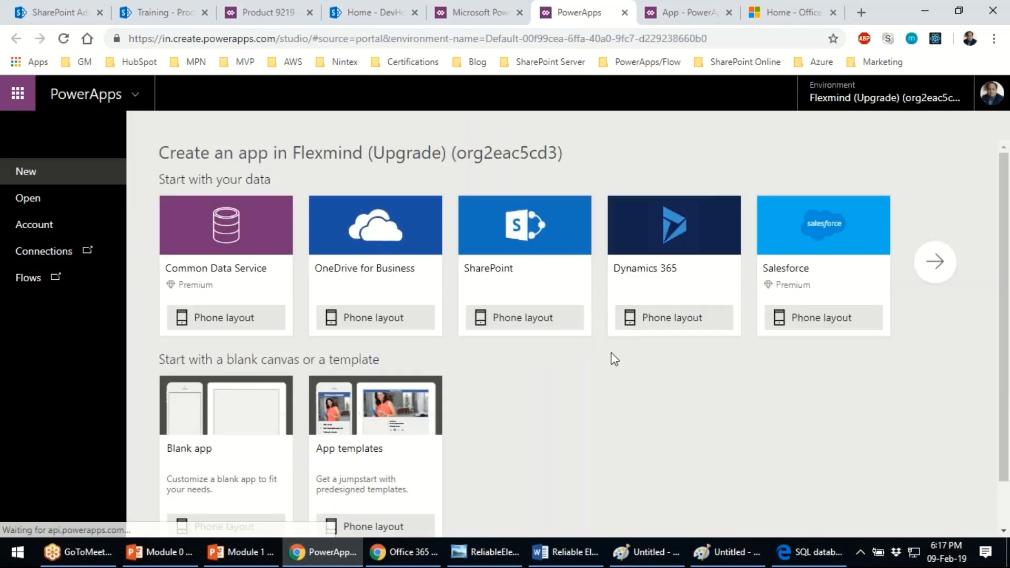
{"action": "left_click", "coordinate": [522, 321]}
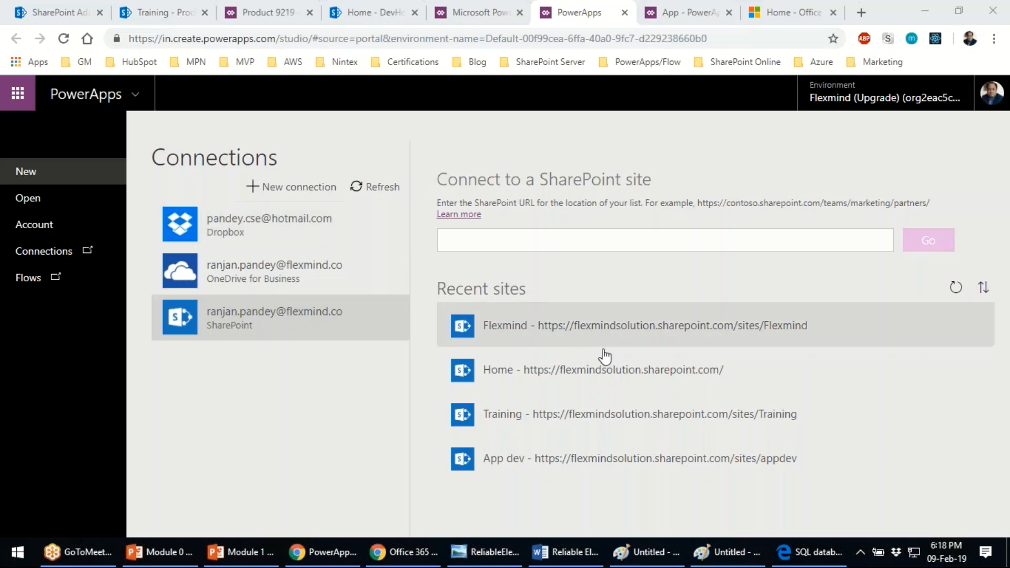
{"action": "left_click", "coordinate": [638, 414]}
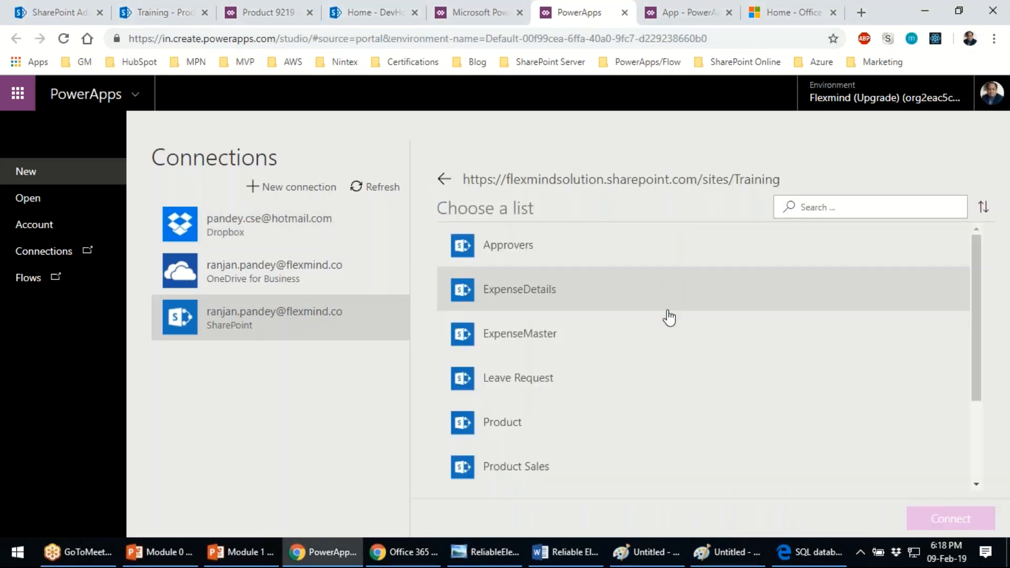
{"action": "scroll", "coordinate": [667, 342], "scroll_direction": "down", "scroll_amount": 3}
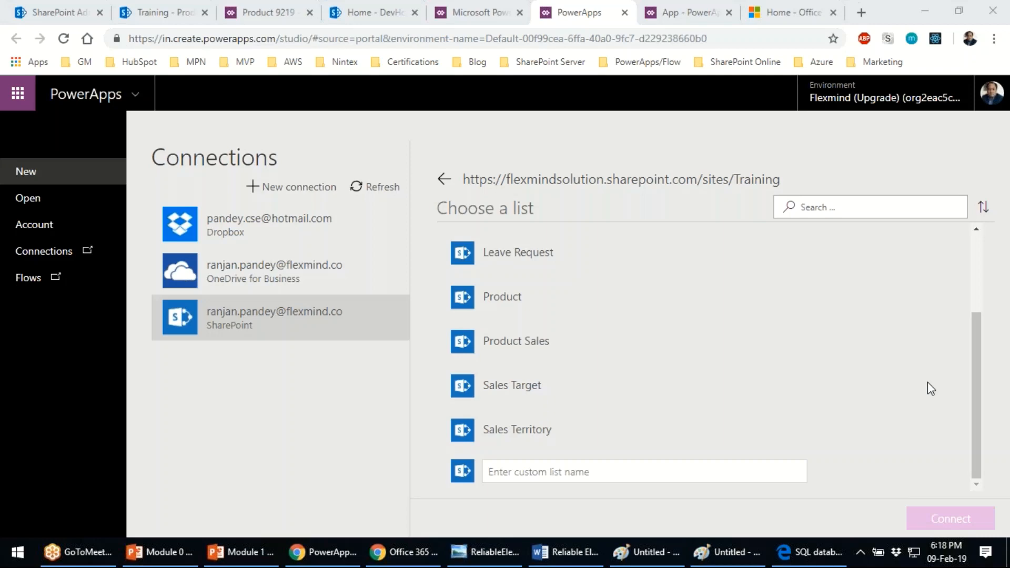
- Open the Training site's Documents library and view its Flow options and the item types it can create
{"action": "left_click", "coordinate": [158, 12]}
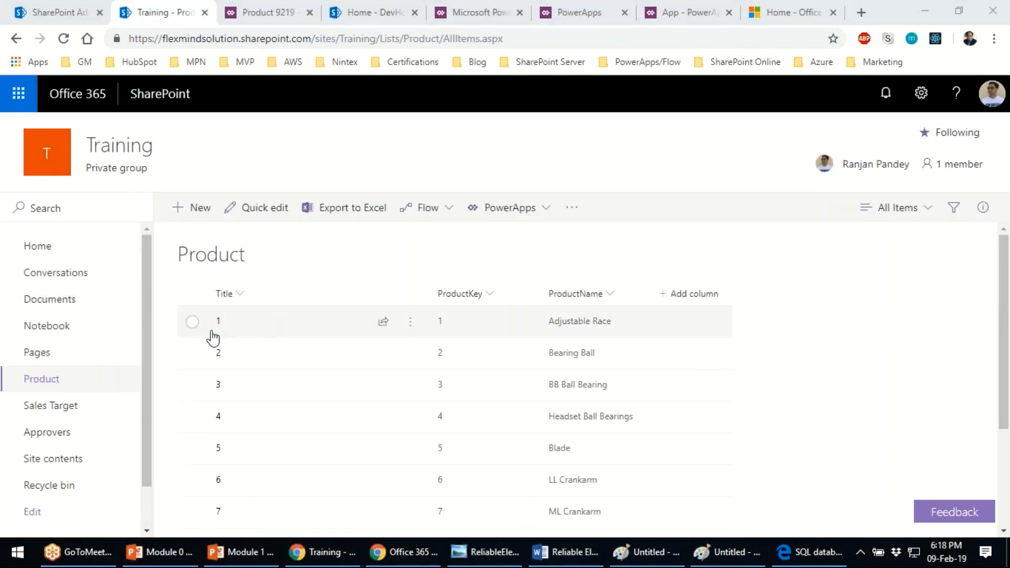
{"action": "left_click", "coordinate": [59, 306]}
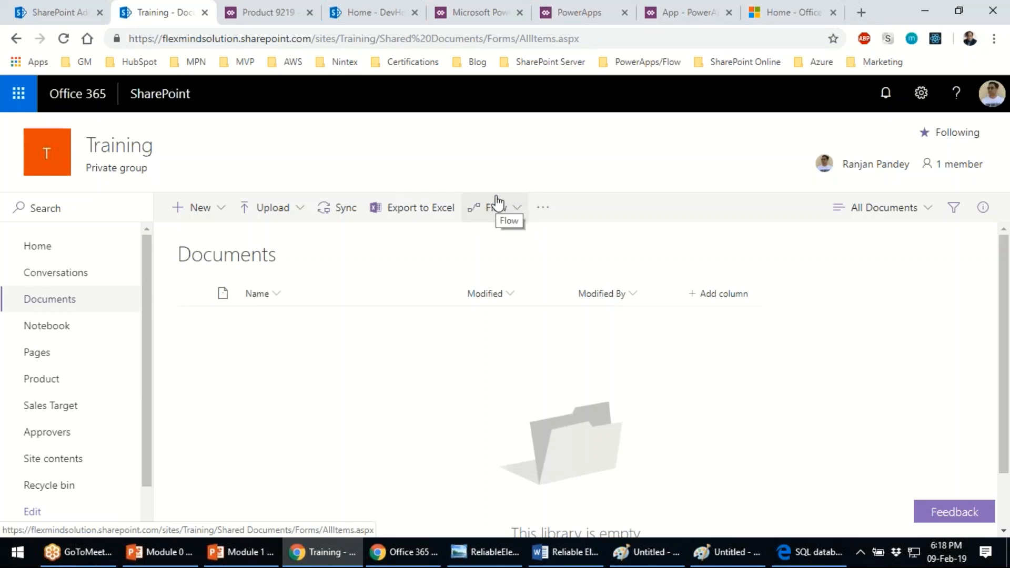
{"action": "left_click", "coordinate": [518, 211]}
{"action": "left_click", "coordinate": [518, 213]}
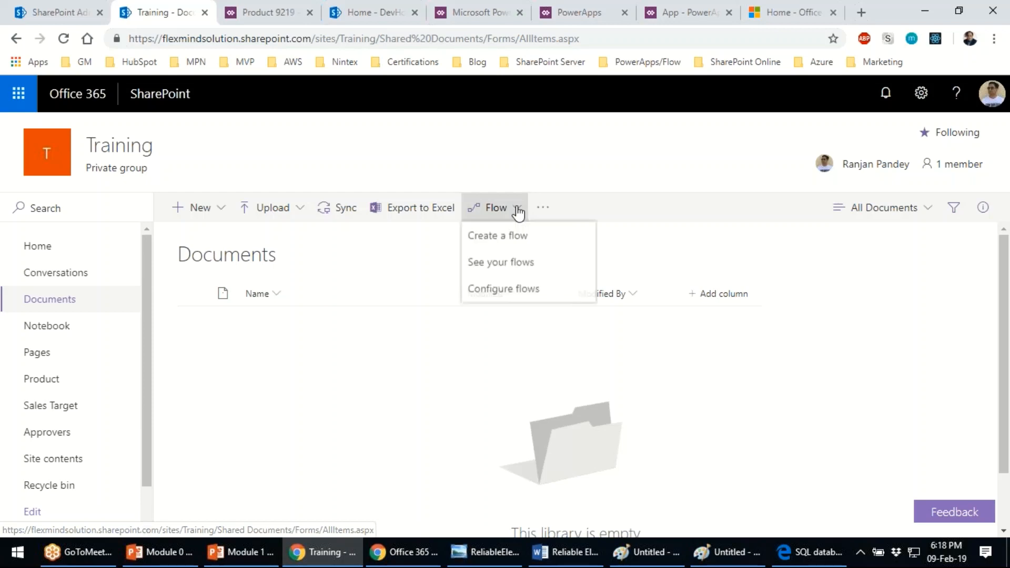
{"action": "left_click", "coordinate": [532, 165]}
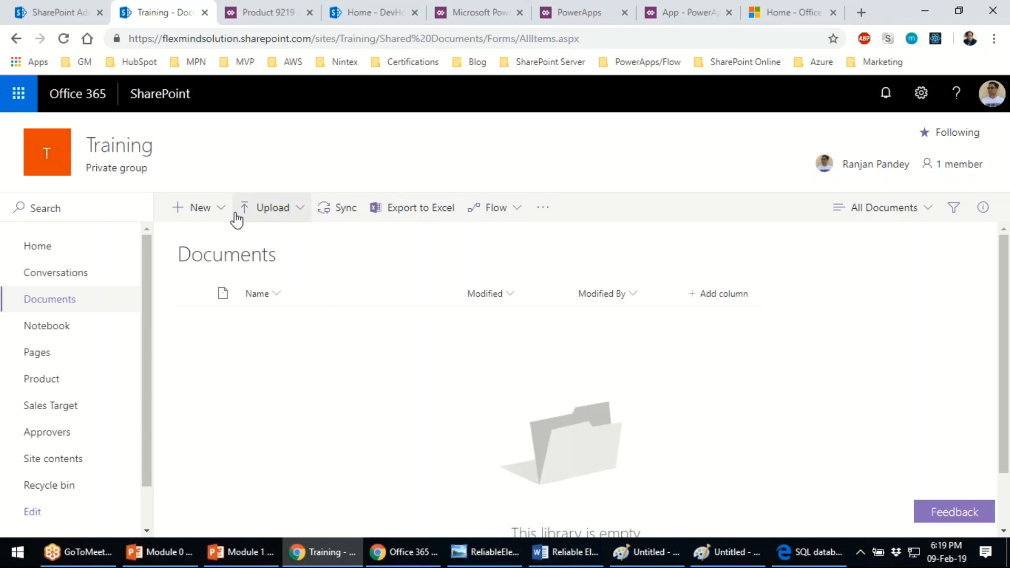
{"action": "left_click", "coordinate": [220, 220]}
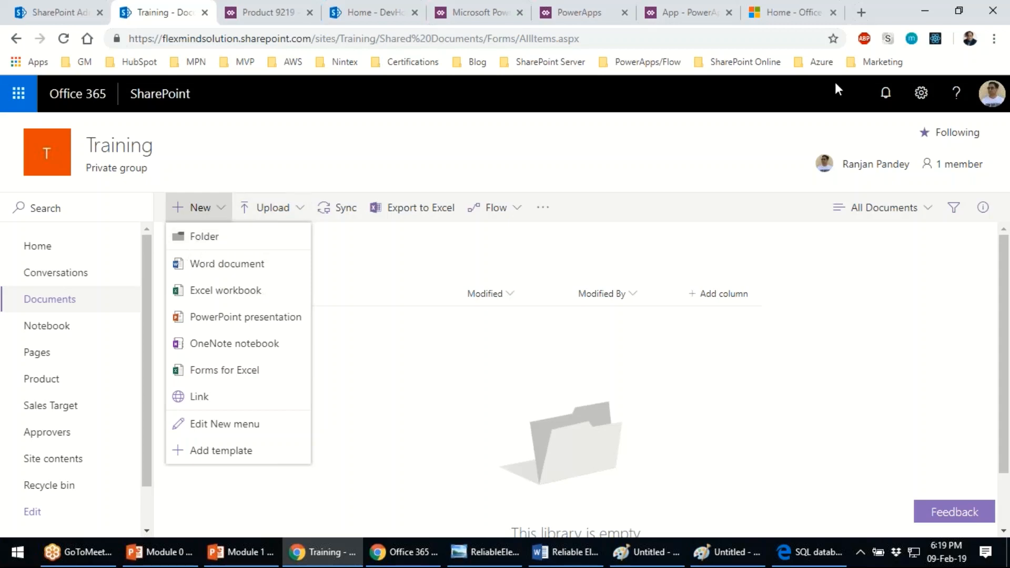
{"action": "left_click", "coordinate": [975, 15]}
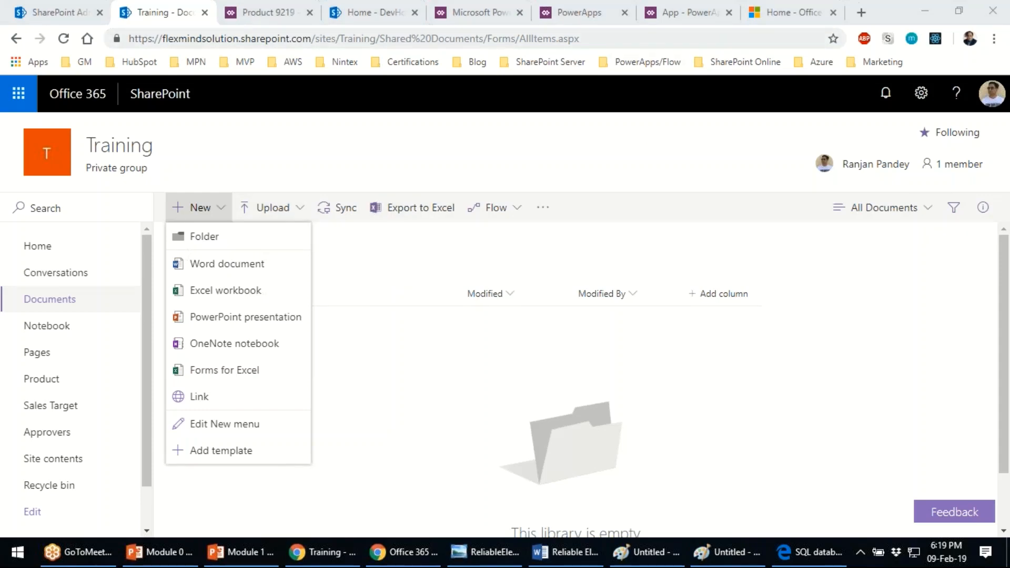
- Review the generated app and the app creation types in PowerApps, and return to the data source choices for a new canvas app
{"action": "left_click", "coordinate": [654, 14]}
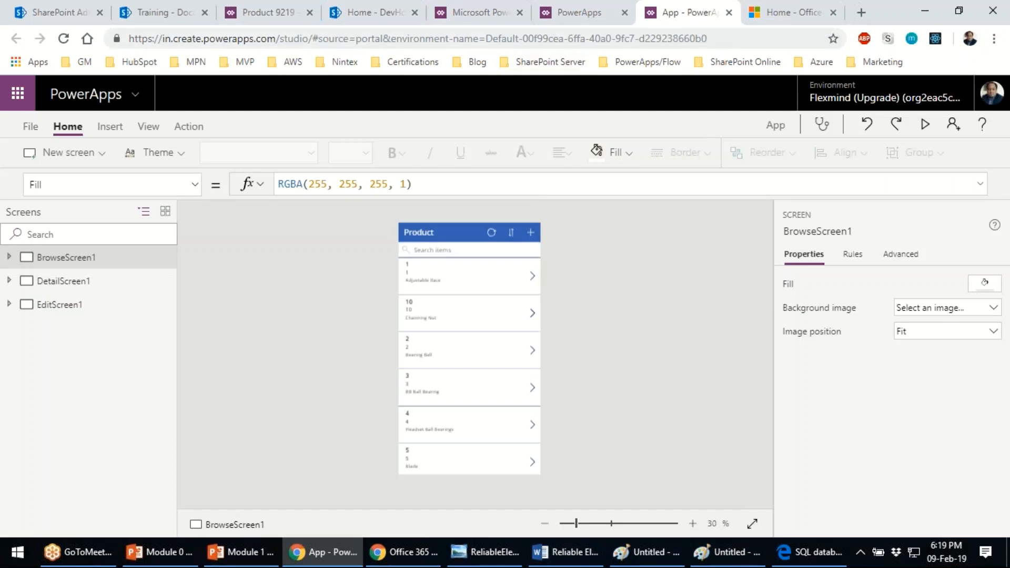
{"action": "left_click", "coordinate": [579, 14]}
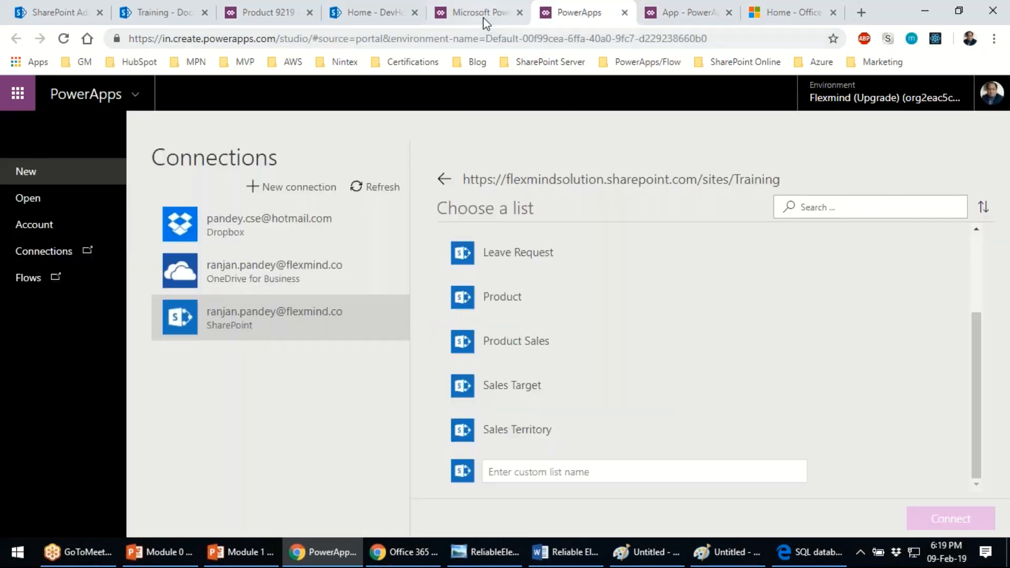
{"action": "left_click", "coordinate": [484, 16]}
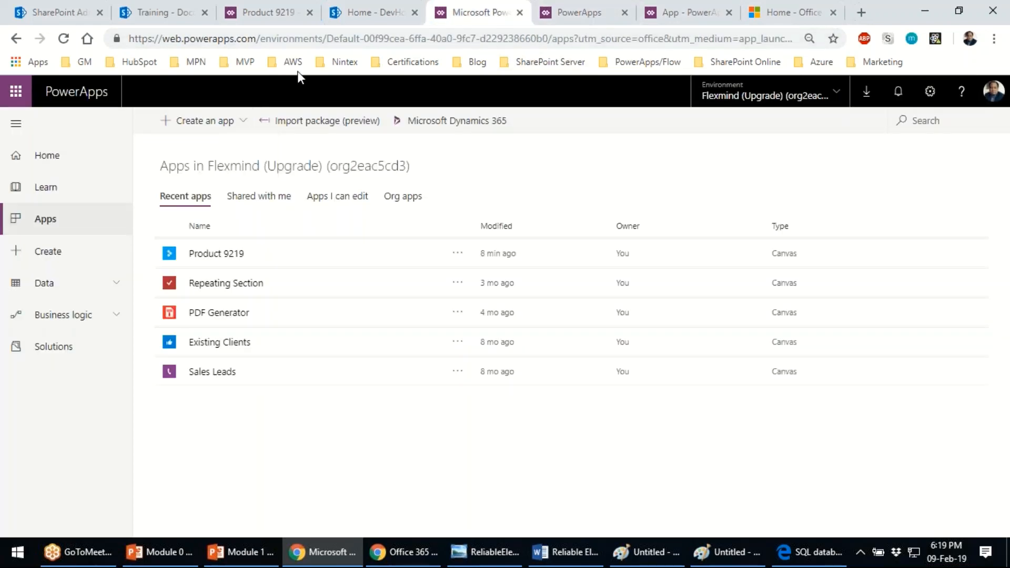
{"action": "left_click", "coordinate": [243, 124]}
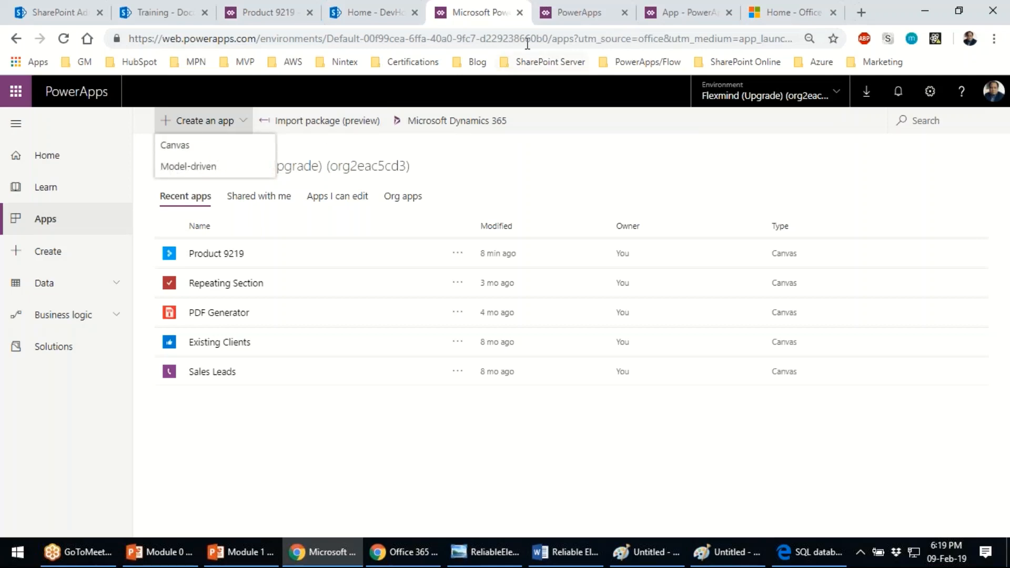
{"action": "left_click", "coordinate": [579, 13]}
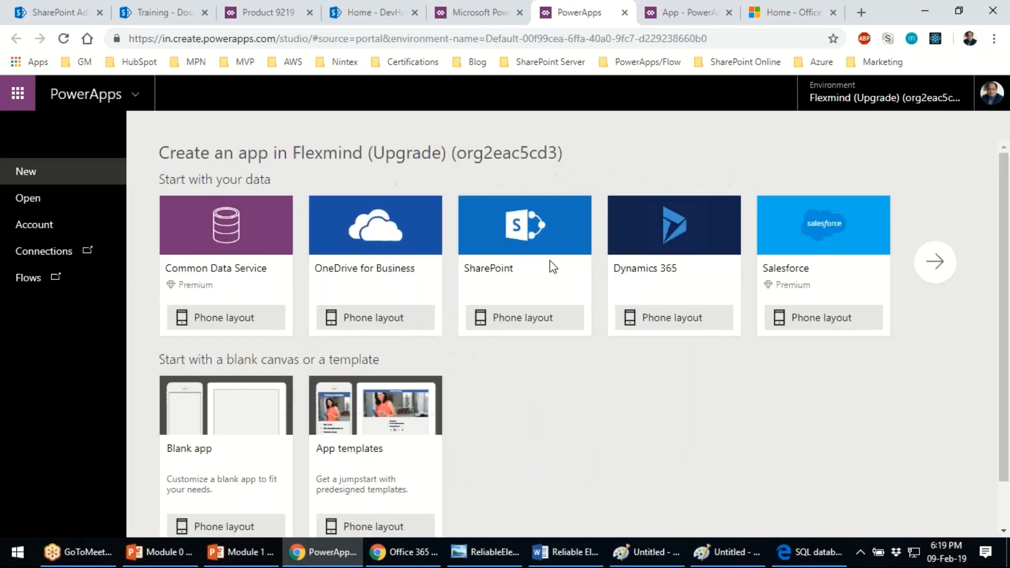
- Examine the data sources, blank app and template layouts offered for a new canvas app, and compare with the generated Product app
{"action": "scroll", "coordinate": [655, 363], "scroll_direction": "down", "scroll_amount": 1}
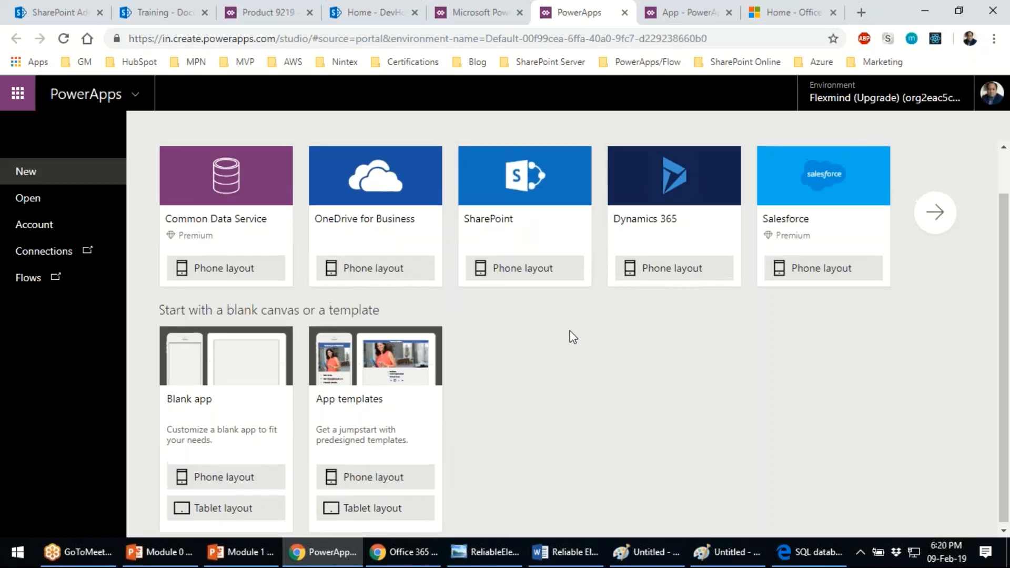
{"action": "scroll", "coordinate": [568, 332], "scroll_direction": "up", "scroll_amount": 1}
{"action": "left_click", "coordinate": [532, 323]}
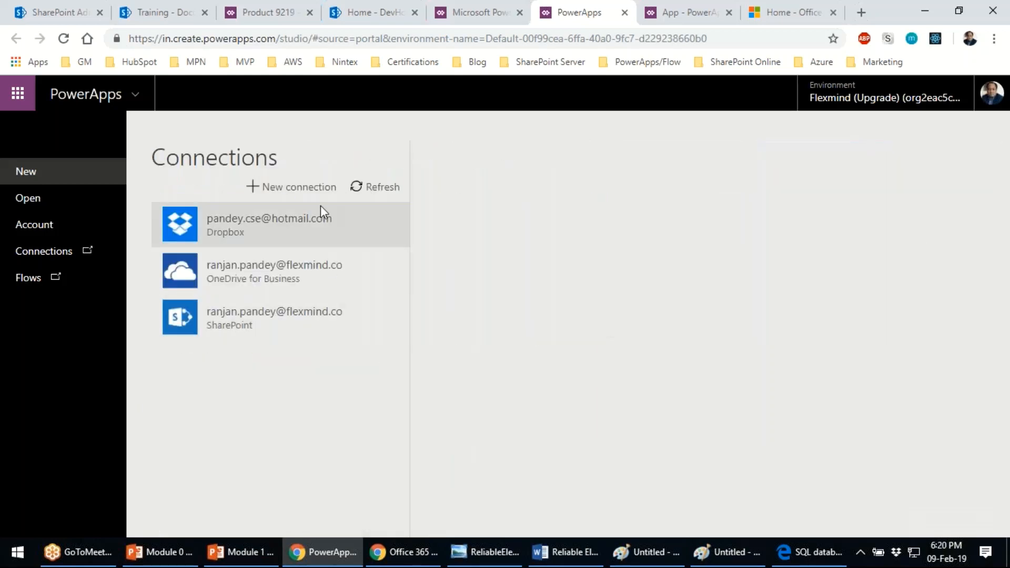
{"action": "left_click", "coordinate": [33, 173]}
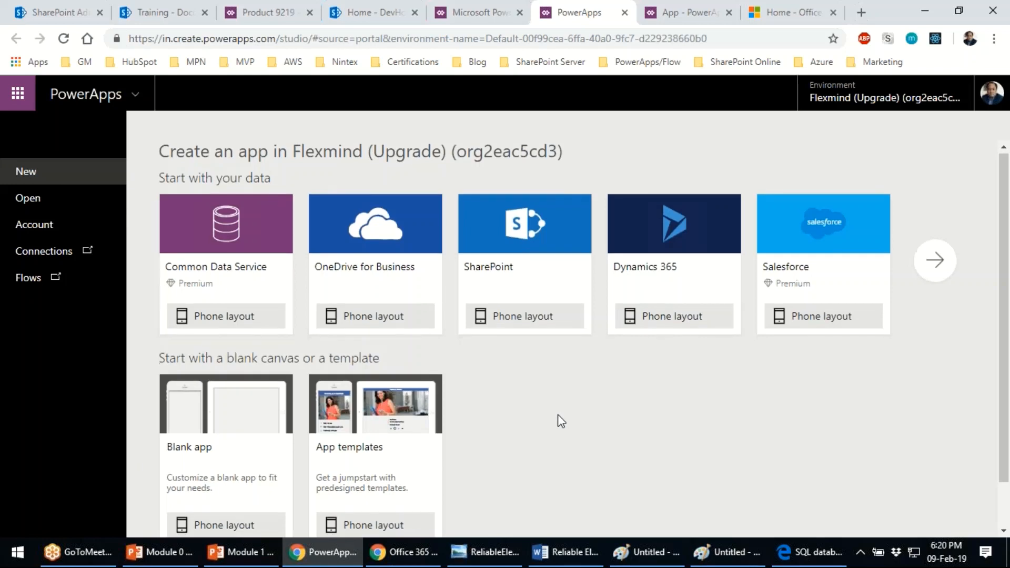
{"action": "scroll", "coordinate": [416, 457], "scroll_direction": "down", "scroll_amount": 1}
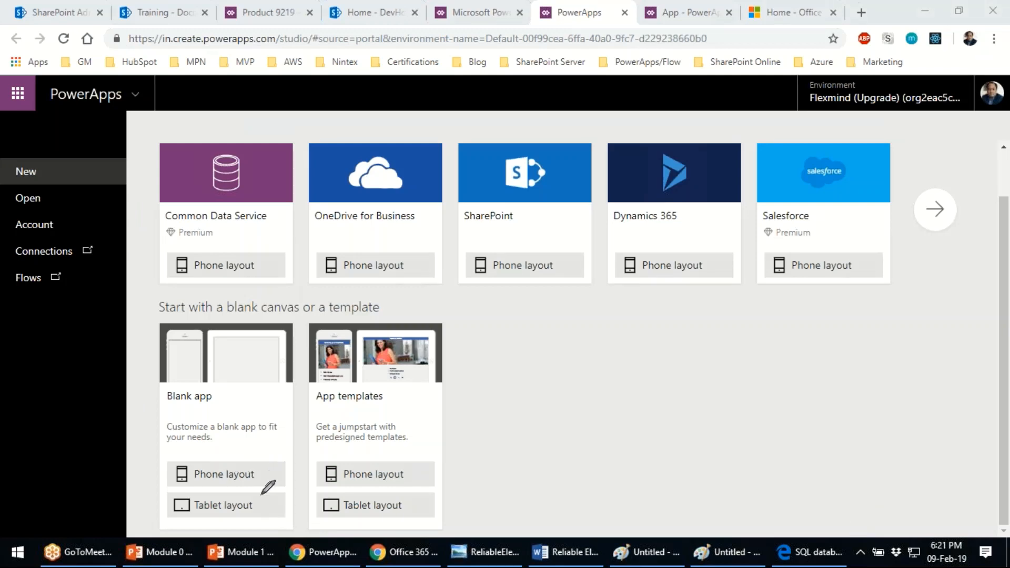
{"action": "mouse_move", "coordinate": [258, 496]}
{"action": "left_mouse_down"}
{"action": "mouse_move", "coordinate": [158, 495]}
{"action": "mouse_move", "coordinate": [185, 524]}
{"action": "mouse_move", "coordinate": [257, 487]}
{"action": "mouse_move", "coordinate": [243, 488]}
{"action": "left_mouse_up"}
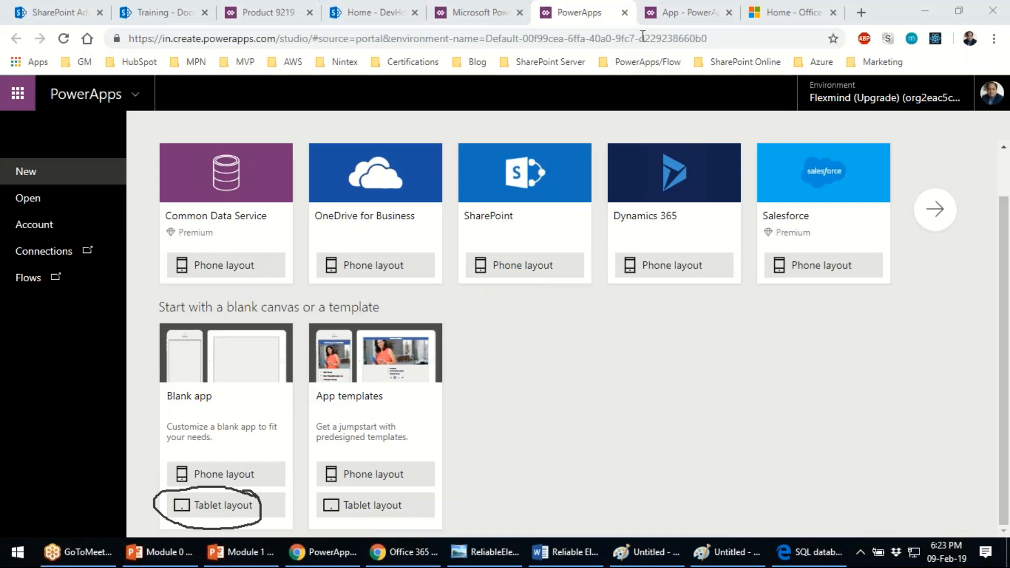
{"action": "left_click", "coordinate": [664, 12]}
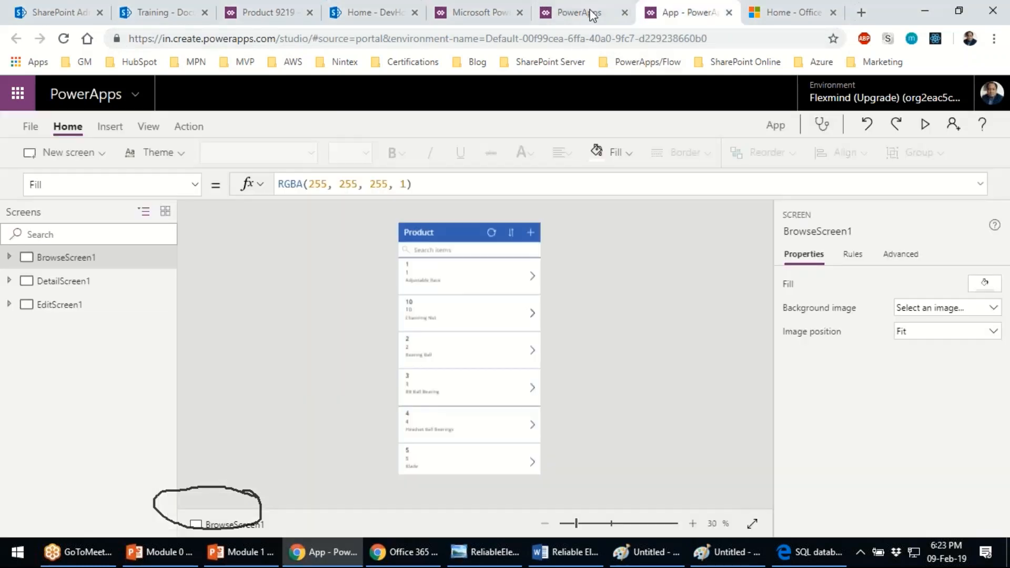
{"action": "left_click", "coordinate": [591, 12]}
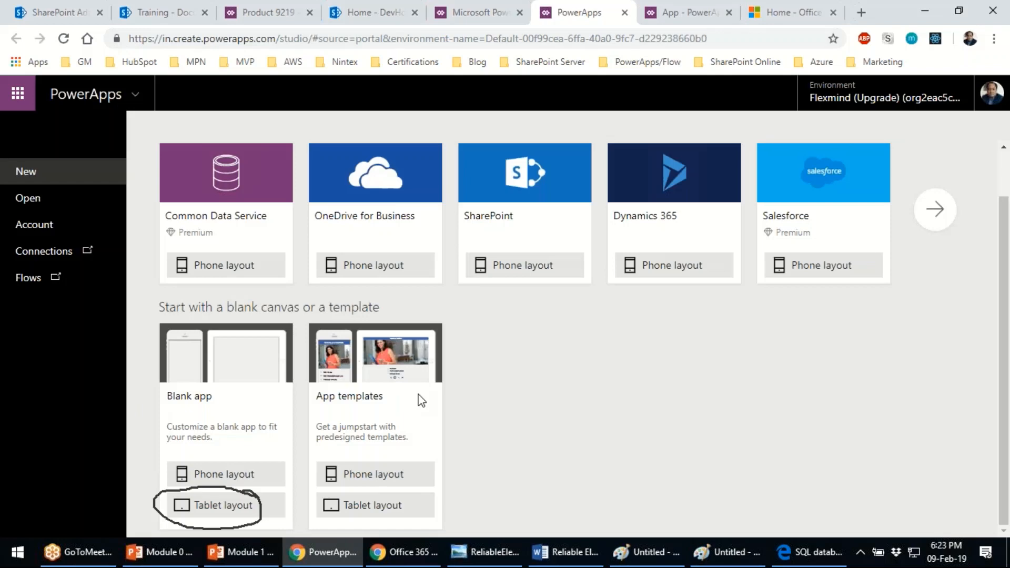
- Start a canvas app with the SharePoint phone layout and look for a document library among the Training site's lists
{"action": "left_click", "coordinate": [511, 268]}
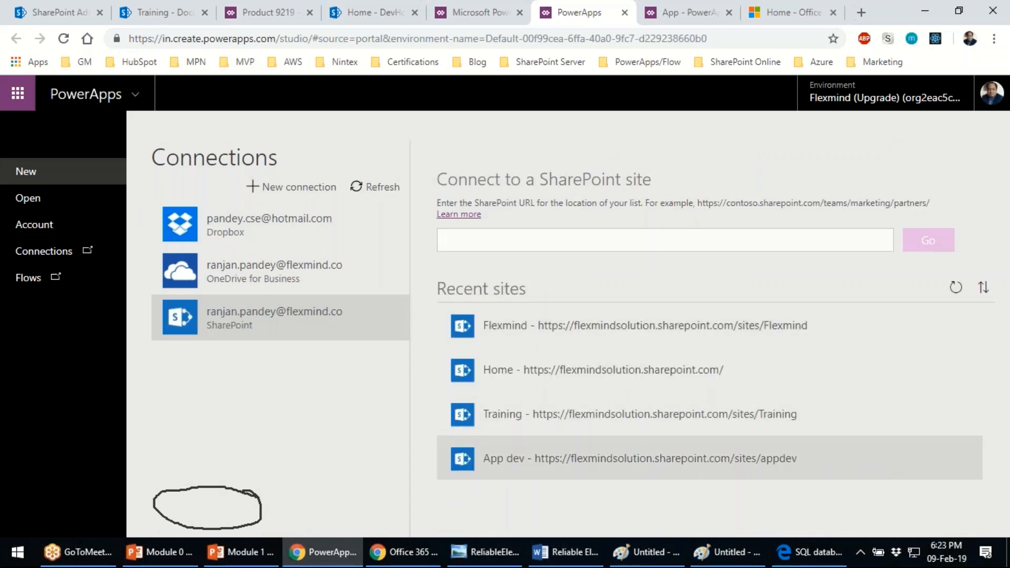
{"action": "left_click", "coordinate": [690, 427]}
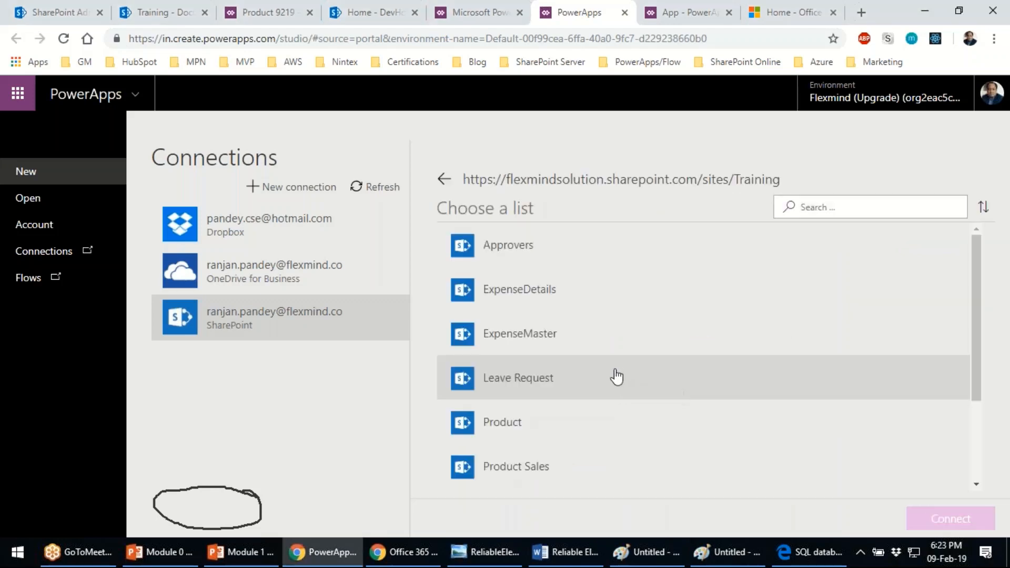
{"action": "scroll", "coordinate": [589, 388], "scroll_direction": "down", "scroll_amount": 3}
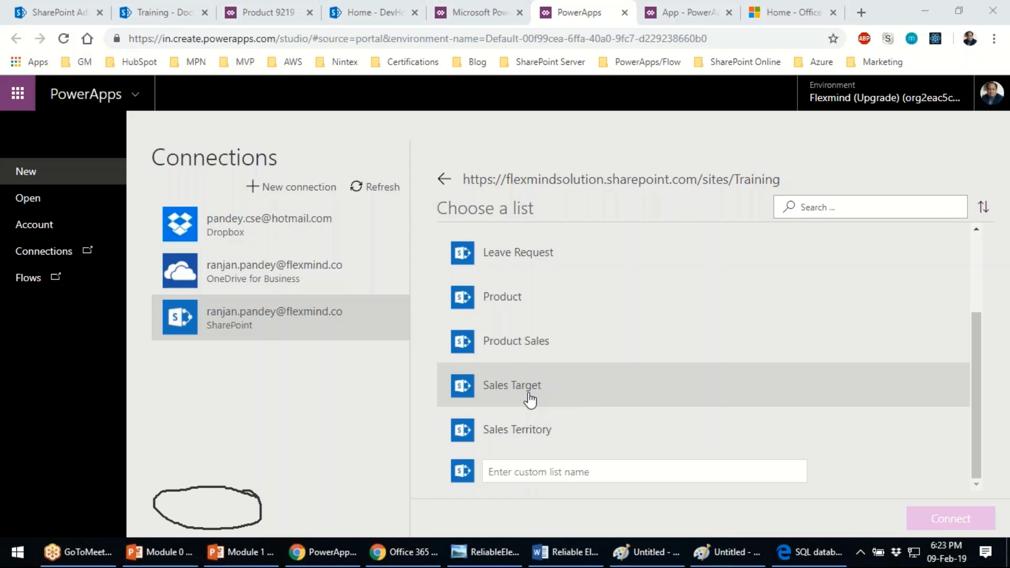
{"action": "scroll", "coordinate": [531, 401], "scroll_direction": "up", "scroll_amount": 3}
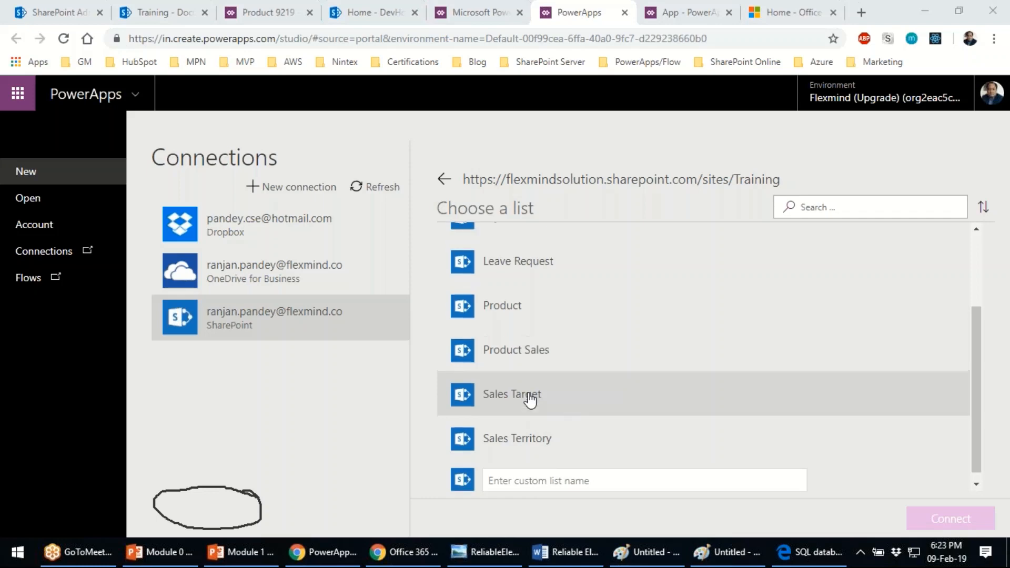
{"action": "scroll", "coordinate": [583, 368], "scroll_direction": "down", "scroll_amount": 3}
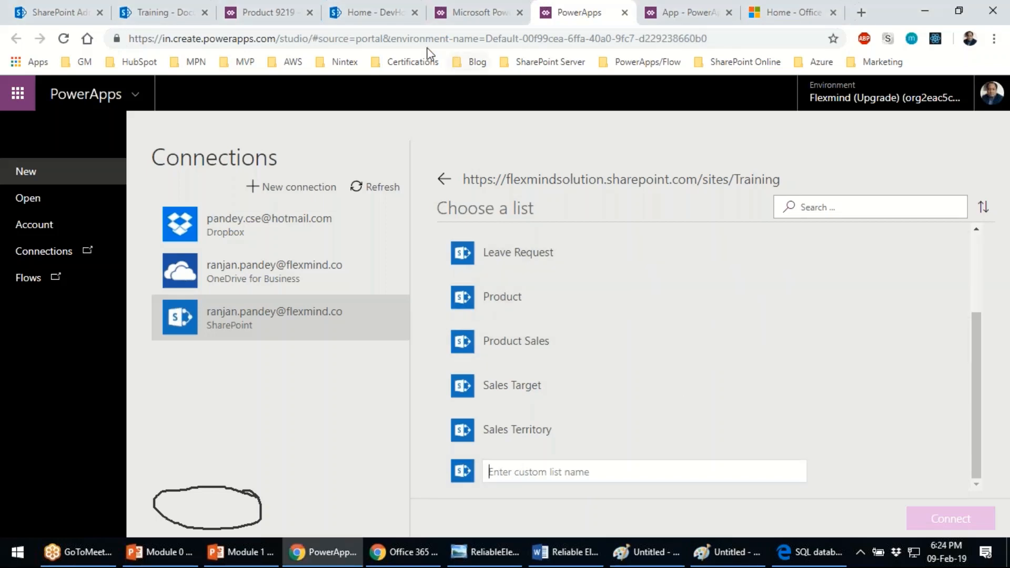
- Check the library's name on the Training site and try to connect the app to a custom list named Documents
{"action": "left_click", "coordinate": [150, 15]}
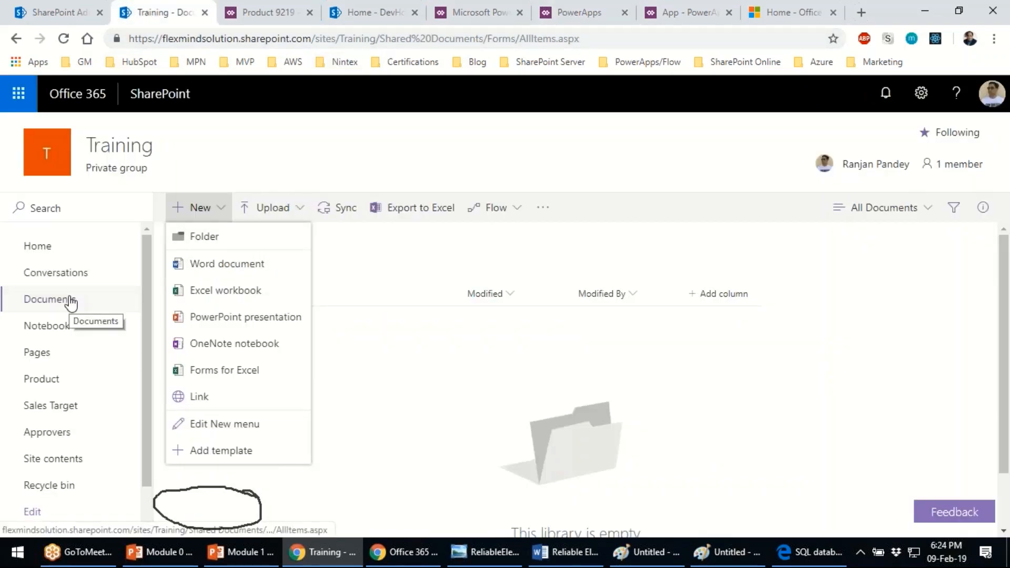
{"action": "left_click", "coordinate": [589, 17]}
{"action": "type", "text": "Documents"}
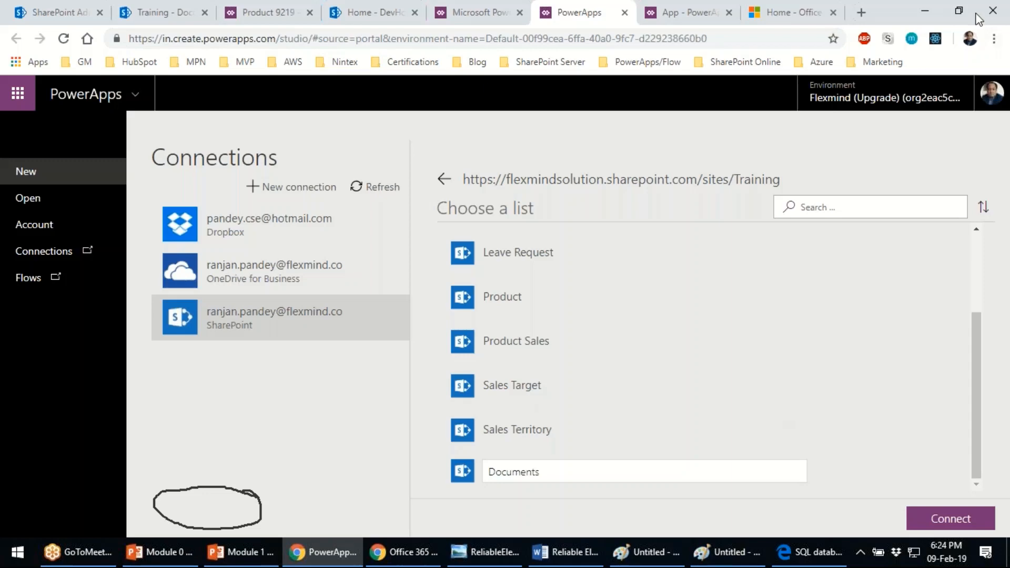
{"action": "left_click", "coordinate": [950, 518]}
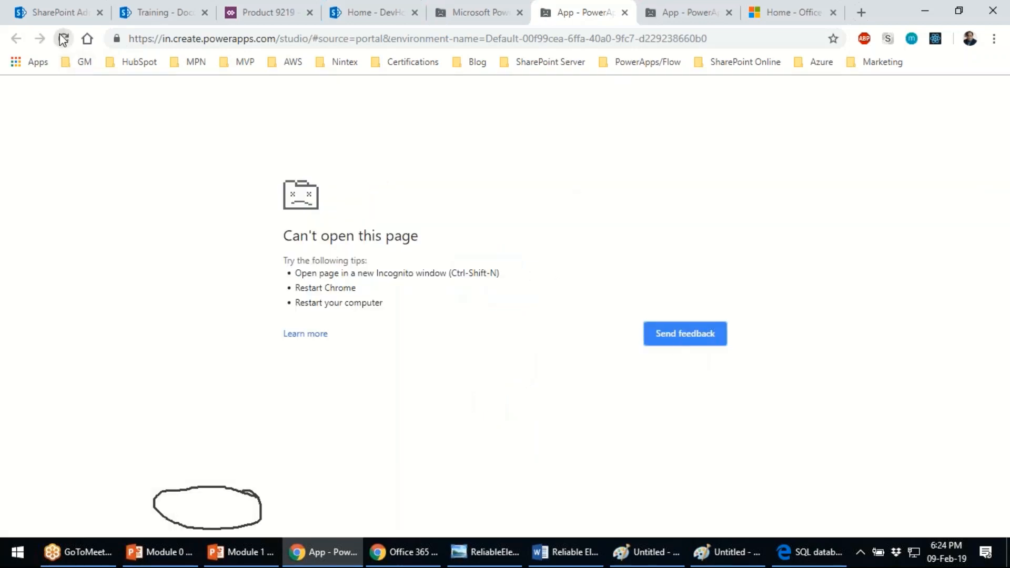
- Reload the crashed PowerApps Studio page and close the other crashed PowerApps pages and the Office UI Fabric page
{"action": "left_click", "coordinate": [63, 39]}
{"action": "left_click", "coordinate": [507, 14]}
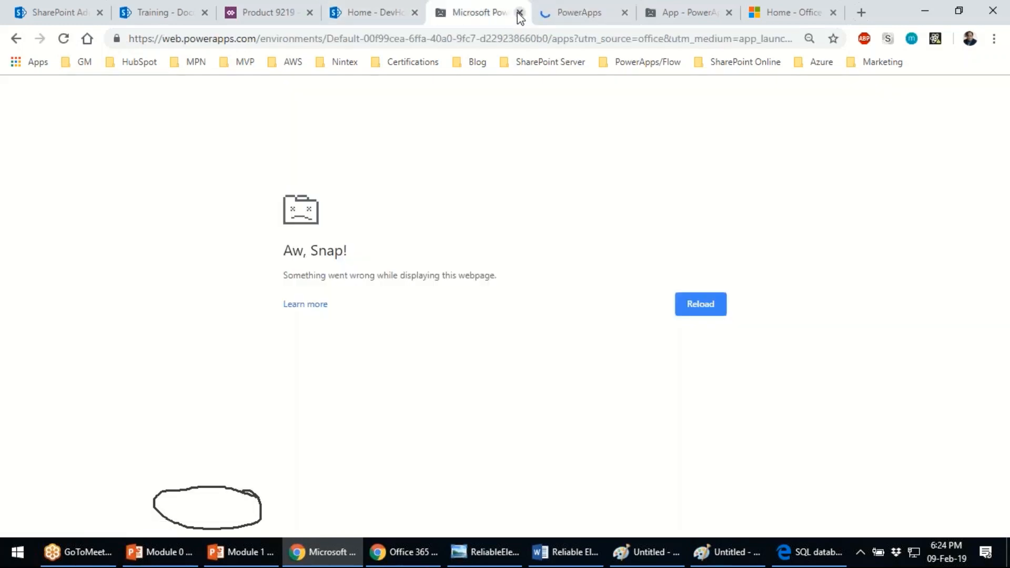
{"action": "left_click", "coordinate": [519, 13]}
{"action": "left_click", "coordinate": [605, 21]}
{"action": "key", "text": "ctrl+w"}
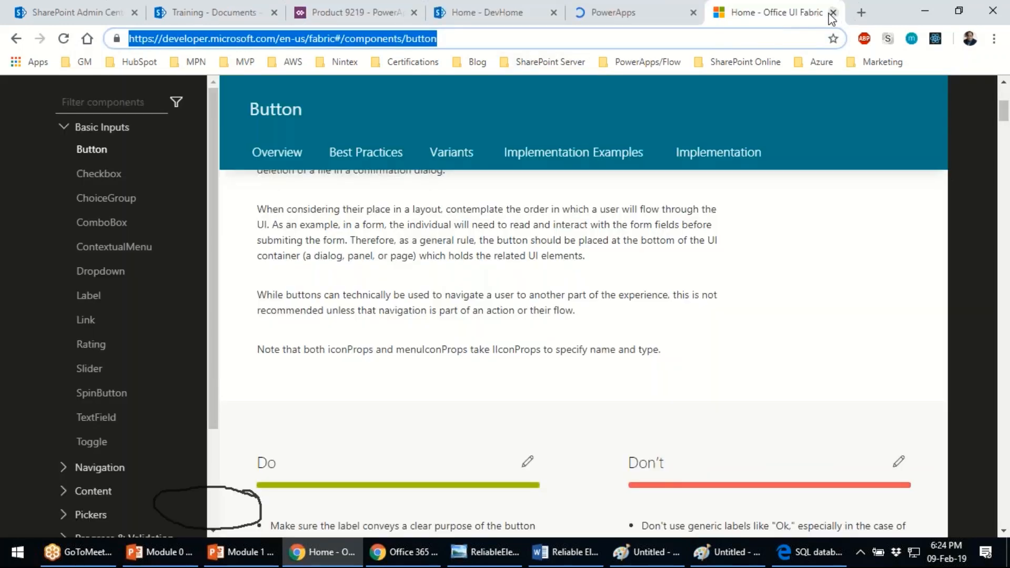
{"action": "left_click", "coordinate": [831, 13]}
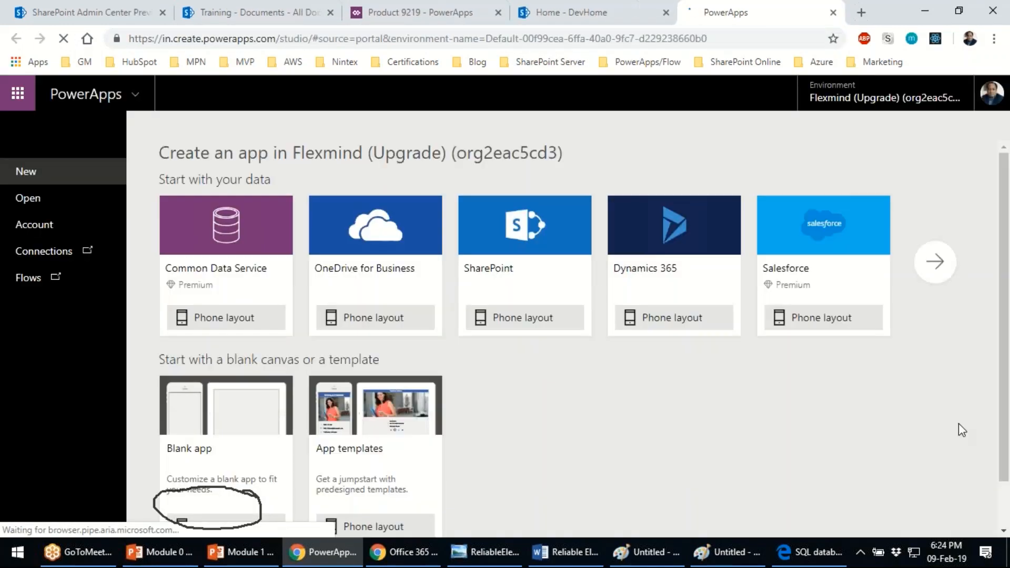
- Generate a SharePoint phone-layout app from the Training site, using Documents as the custom list name
{"action": "left_click", "coordinate": [537, 327]}
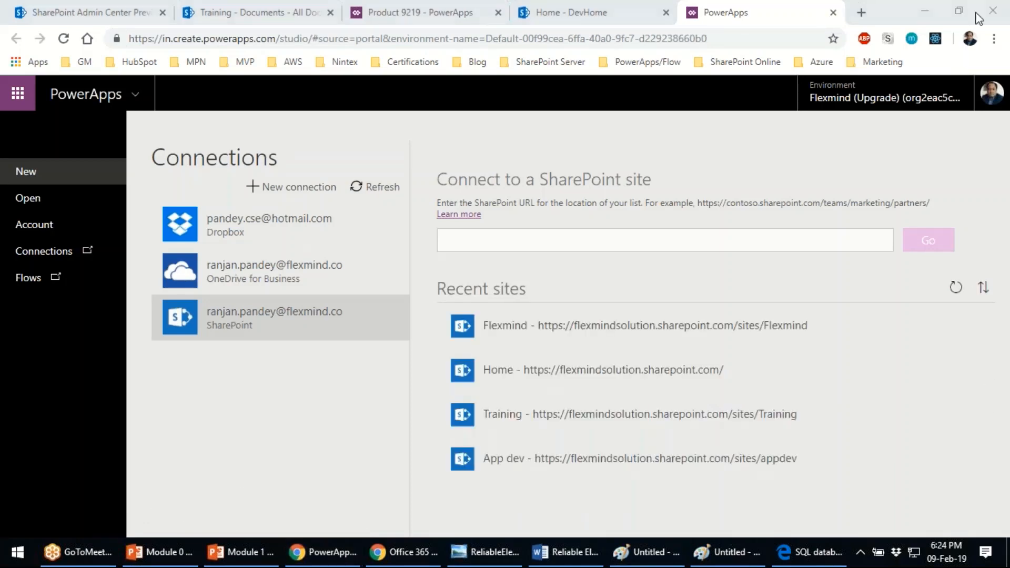
{"action": "left_click", "coordinate": [605, 413]}
{"action": "scroll", "coordinate": [626, 367], "scroll_direction": "down", "scroll_amount": 3}
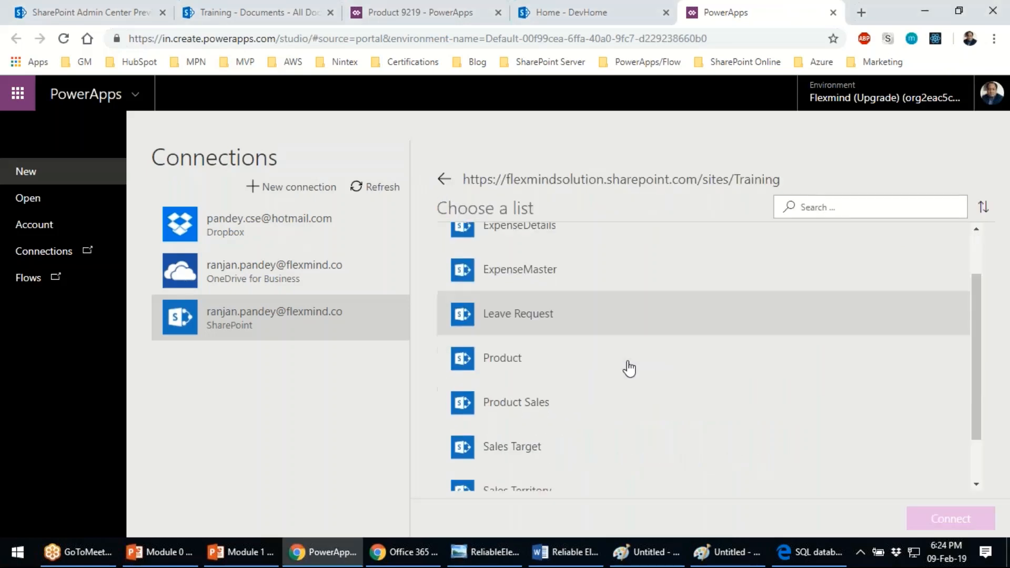
{"action": "left_click", "coordinate": [573, 463]}
{"action": "type", "text": "Document"}
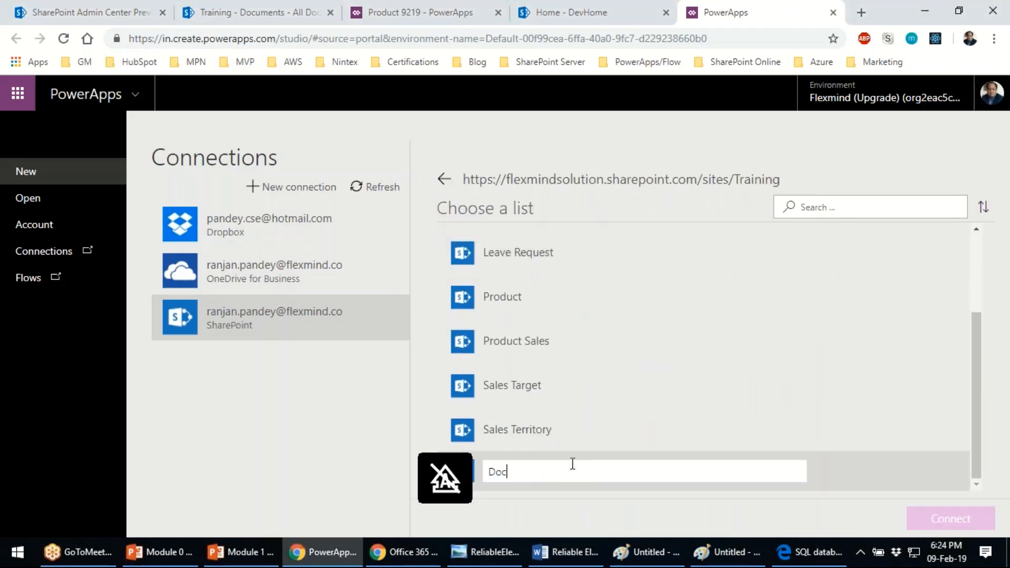
{"action": "type", "text": "s"}
{"action": "left_click", "coordinate": [928, 518]}
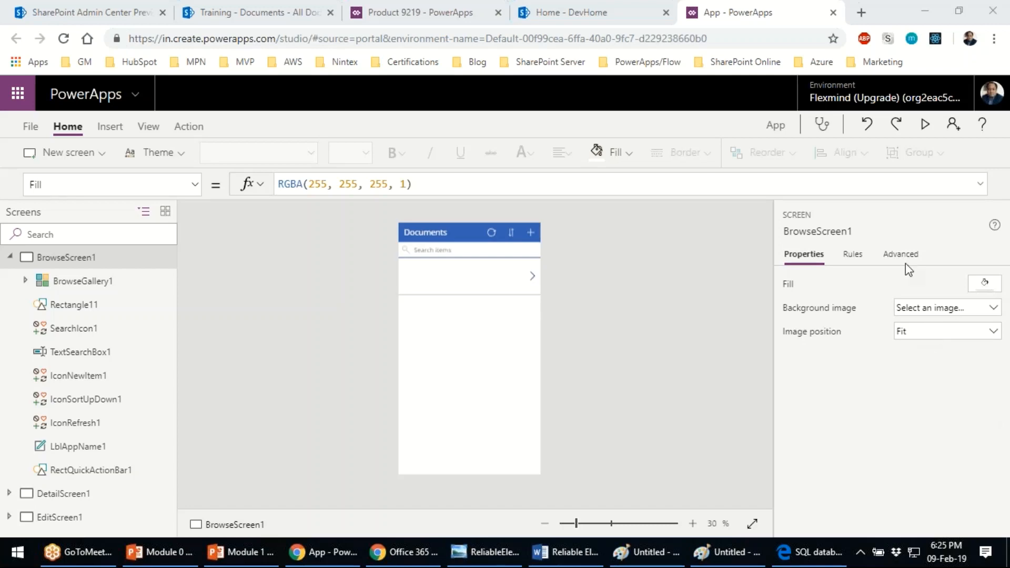
- Close the Product 9219 app, DevHome, the generated Documents app and the SharePoint admin center, leaving the apps without saving
{"action": "left_click", "coordinate": [425, 12]}
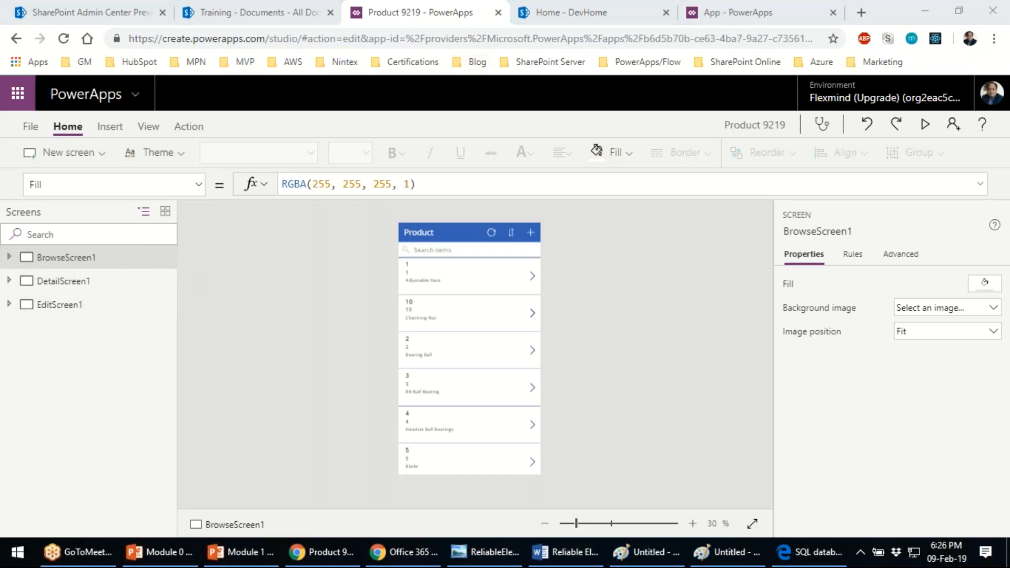
{"action": "left_click", "coordinate": [498, 12]}
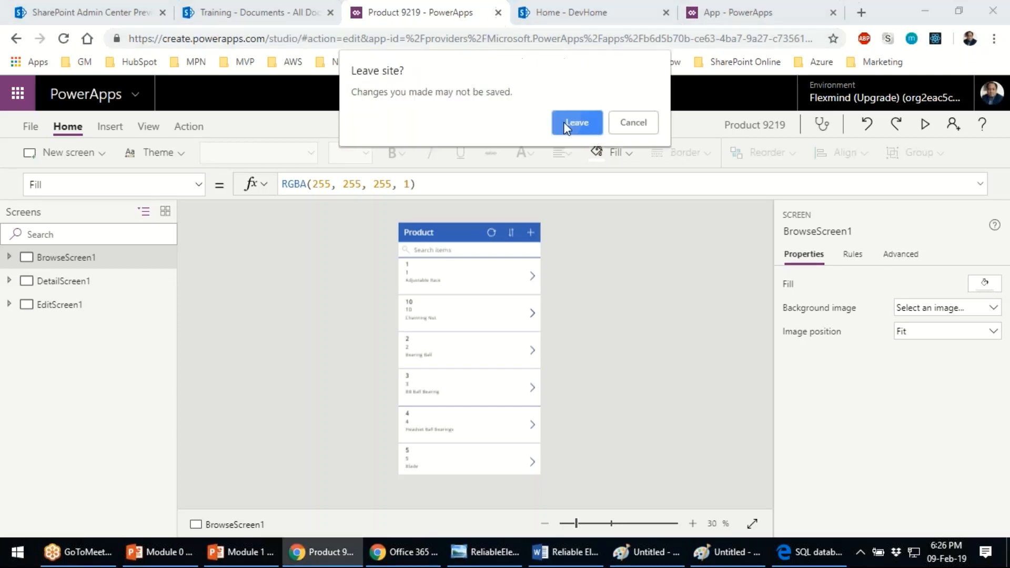
{"action": "key", "text": "Return"}
{"action": "left_click", "coordinate": [524, 12]}
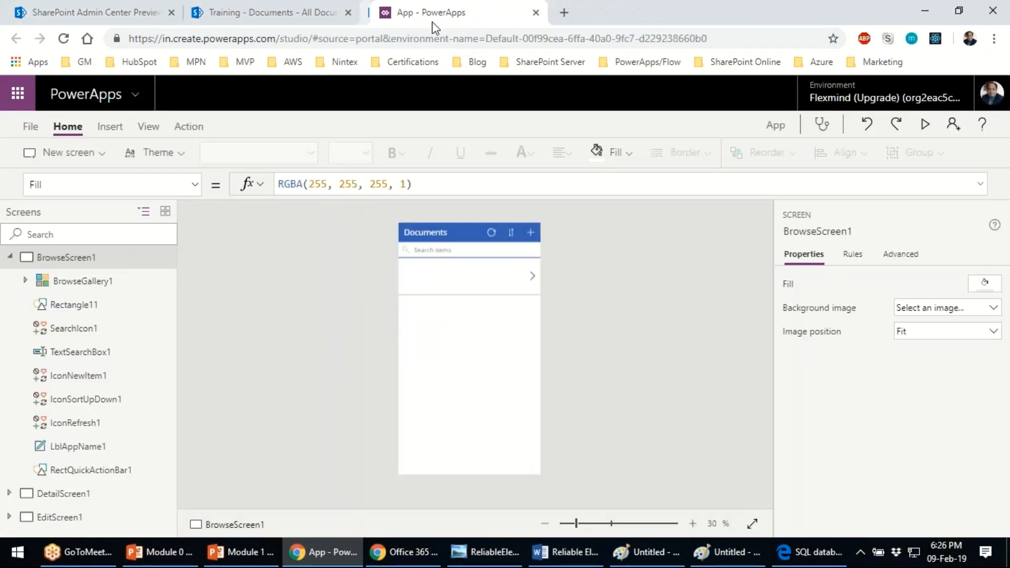
{"action": "left_click", "coordinate": [525, 12]}
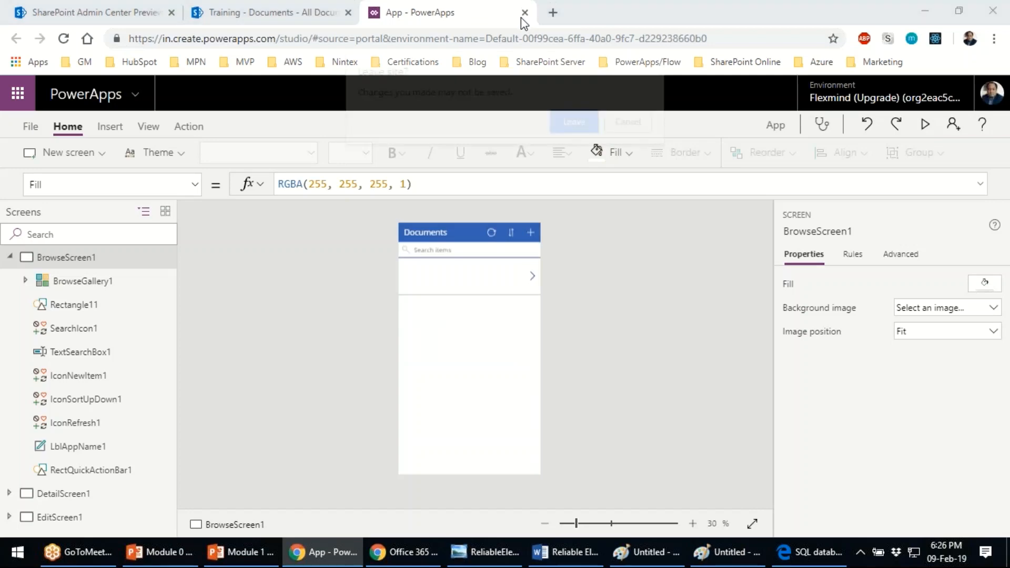
{"action": "left_click", "coordinate": [565, 122]}
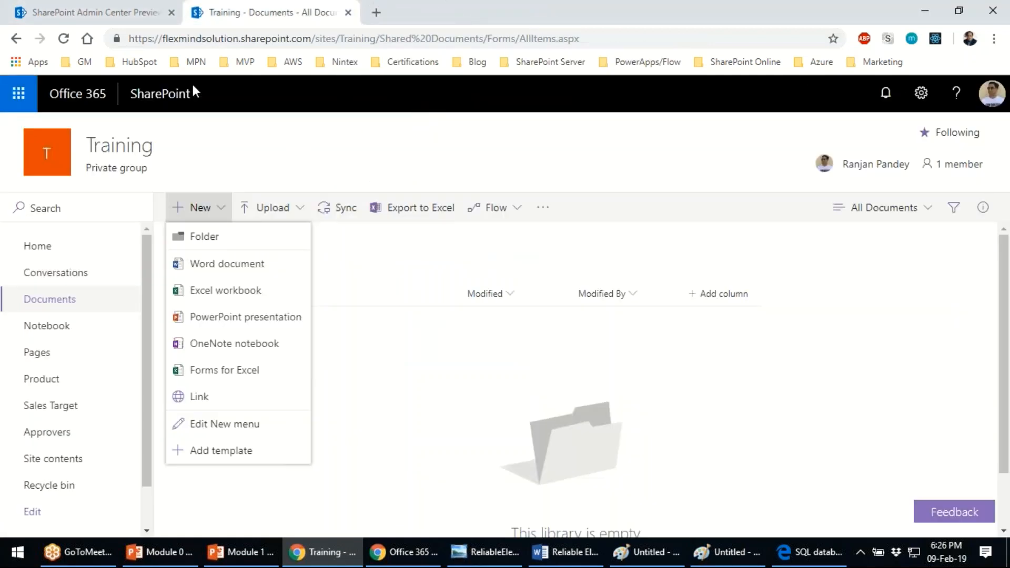
{"action": "left_click", "coordinate": [105, 15]}
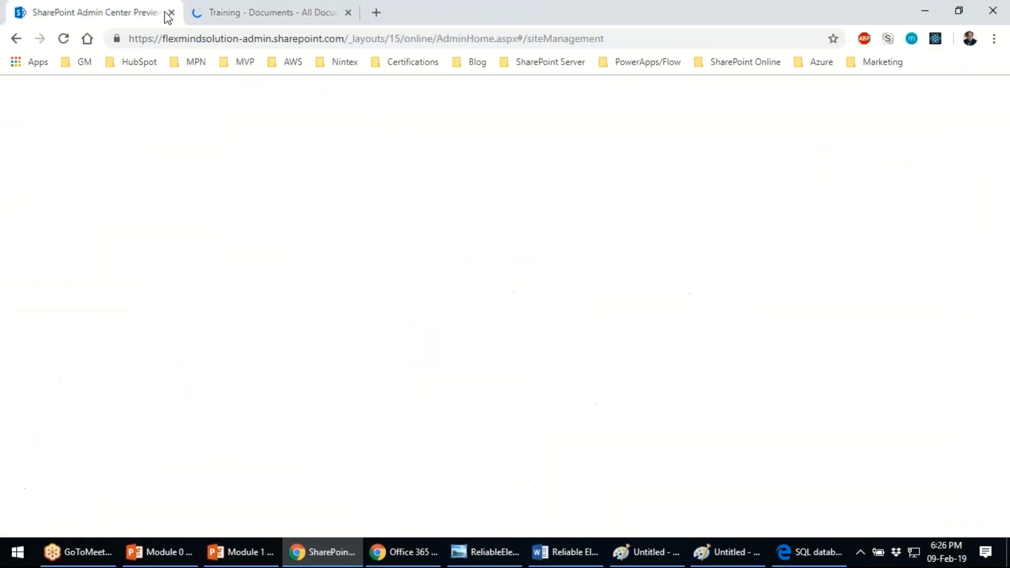
{"action": "left_click", "coordinate": [170, 12]}
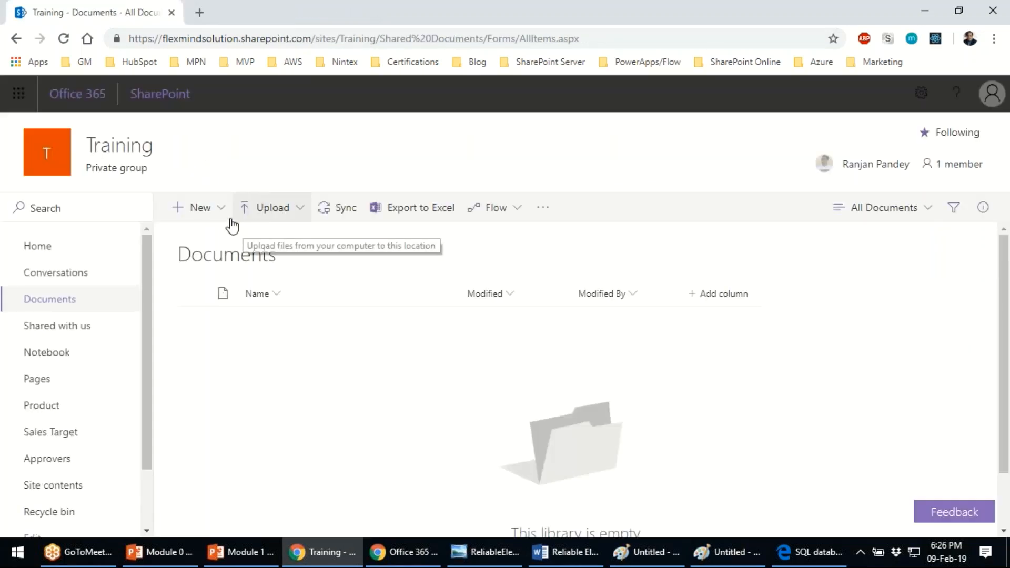
- Open PowerApps in a new browser tab from the full list of Office 365 apps and go to its Apps page
{"action": "left_click", "coordinate": [20, 96]}
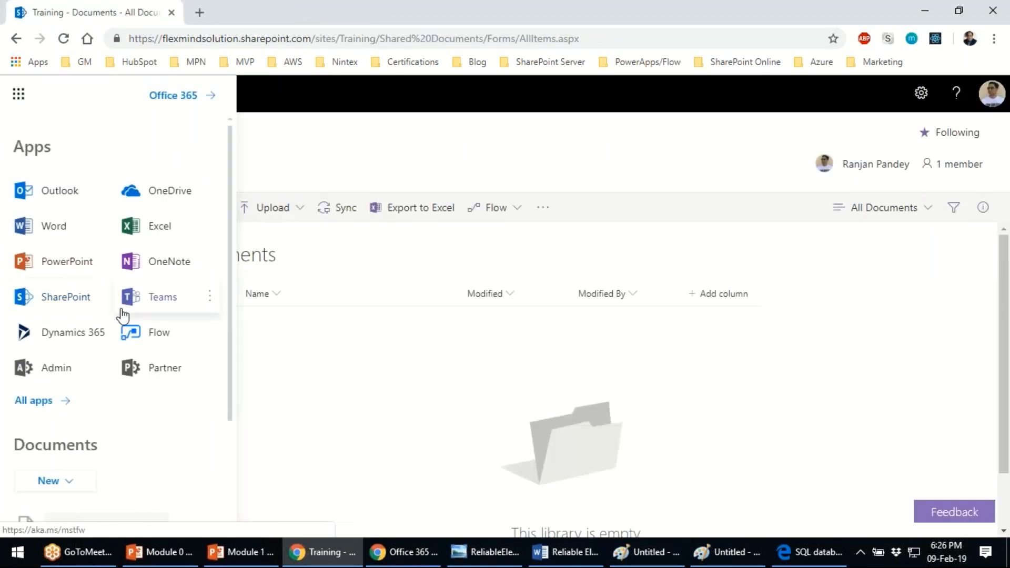
{"action": "scroll", "coordinate": [100, 338], "scroll_direction": "down", "scroll_amount": 1}
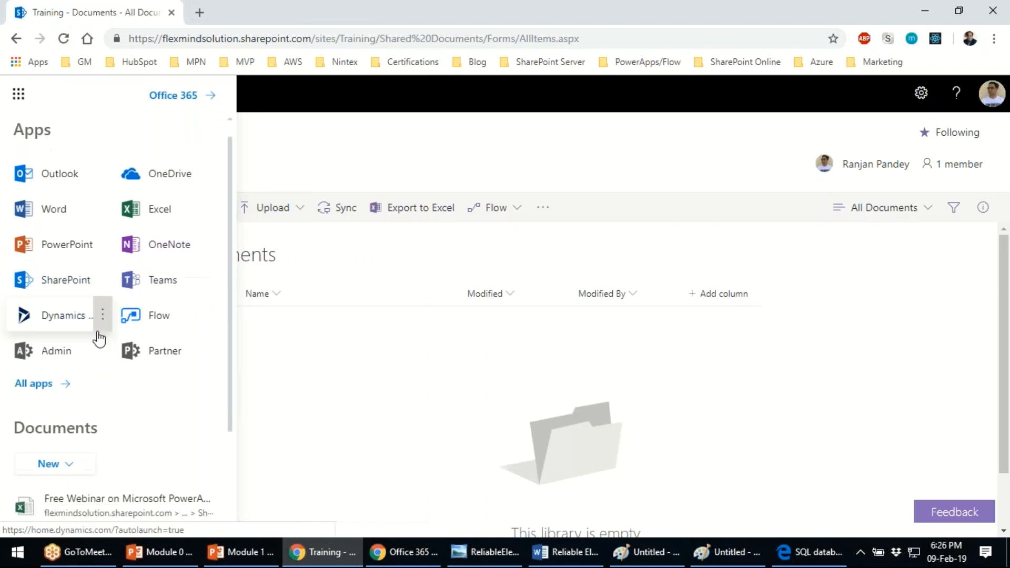
{"action": "left_click", "coordinate": [36, 383]}
{"action": "scroll", "coordinate": [105, 336], "scroll_direction": "down", "scroll_amount": 6}
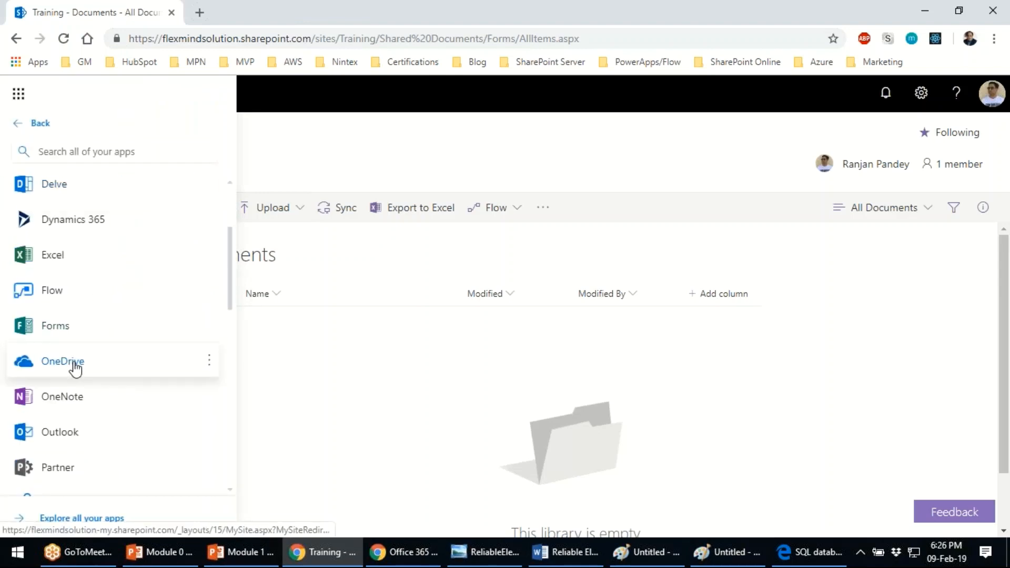
{"action": "scroll", "coordinate": [86, 358], "scroll_direction": "down", "scroll_amount": 2}
{"action": "right_click", "coordinate": [99, 315]}
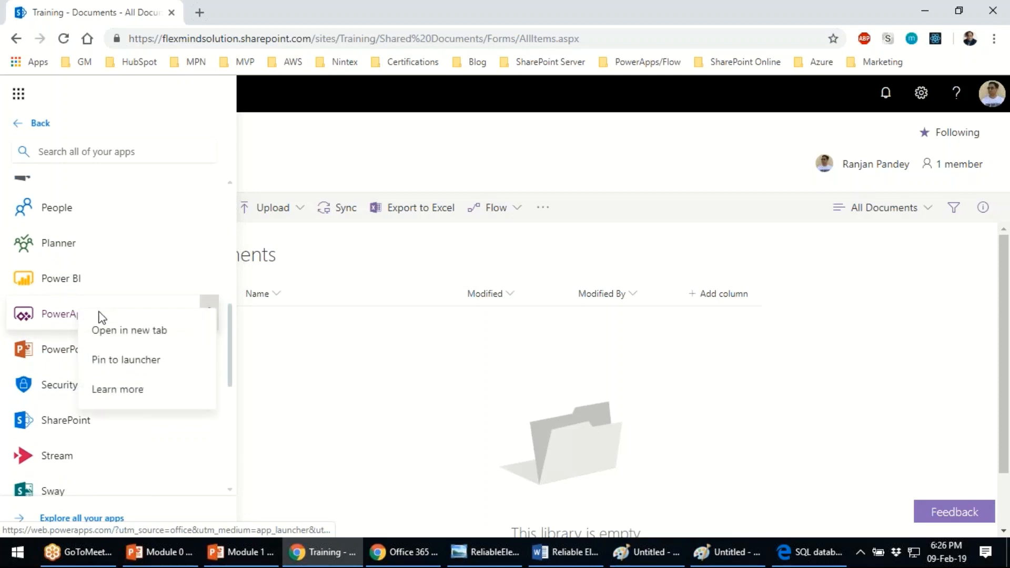
{"action": "left_click", "coordinate": [120, 338]}
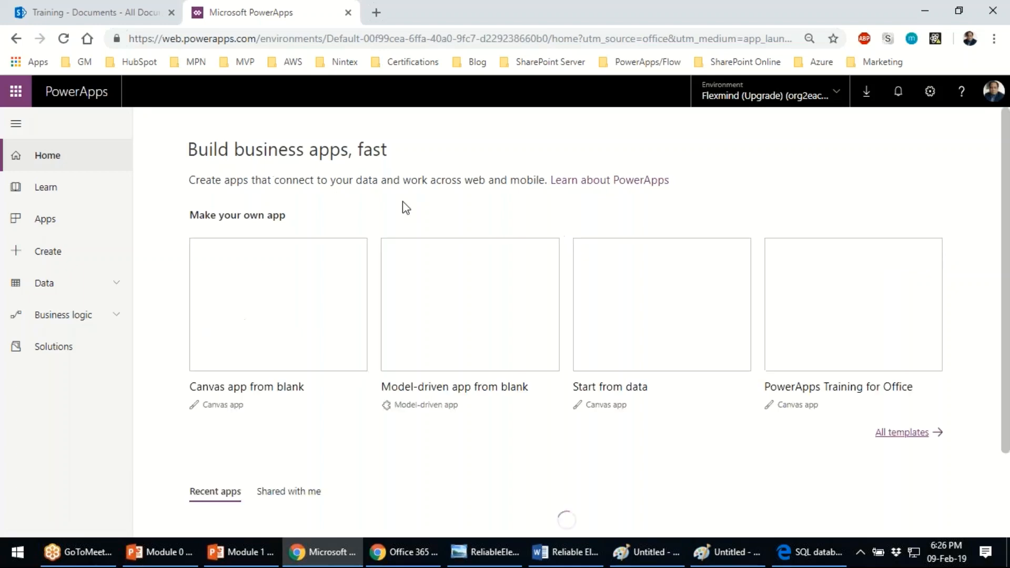
{"action": "mouse_move", "coordinate": [197, 244]}
{"action": "left_click", "coordinate": [83, 221]}
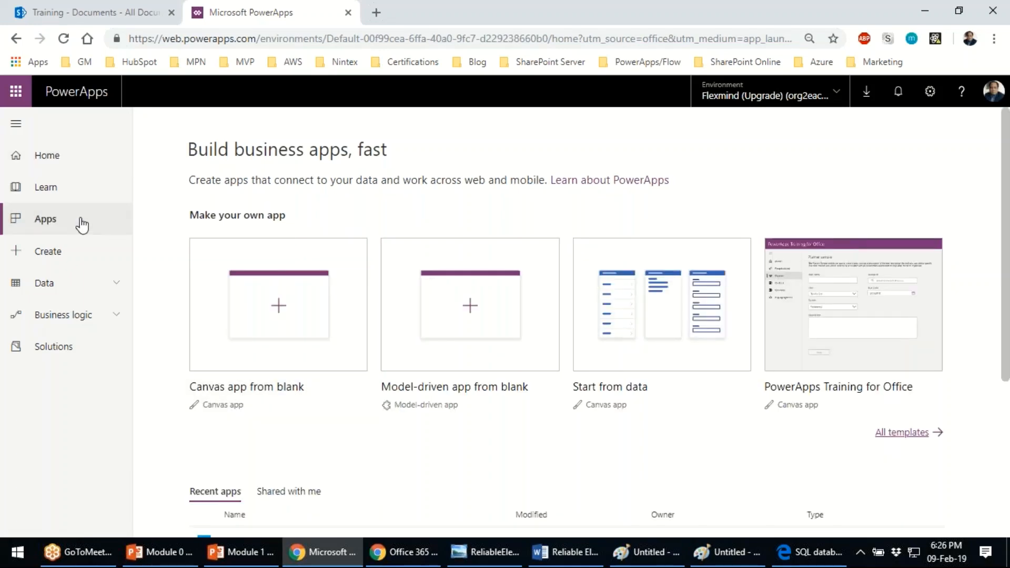
- Create a blank canvas app with the tablet layout from the PowerApps Apps page
{"action": "left_click", "coordinate": [240, 129]}
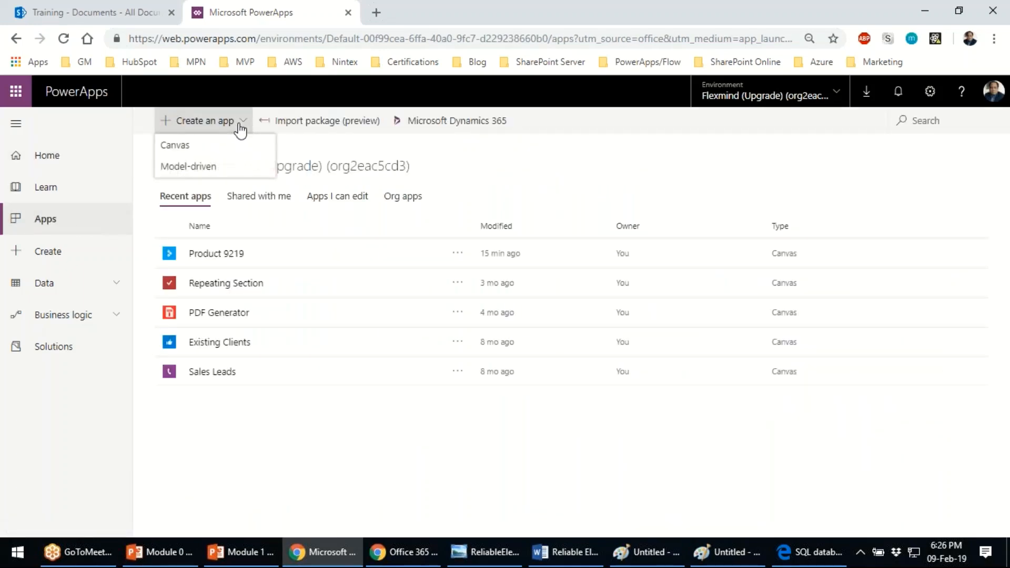
{"action": "left_click", "coordinate": [227, 155]}
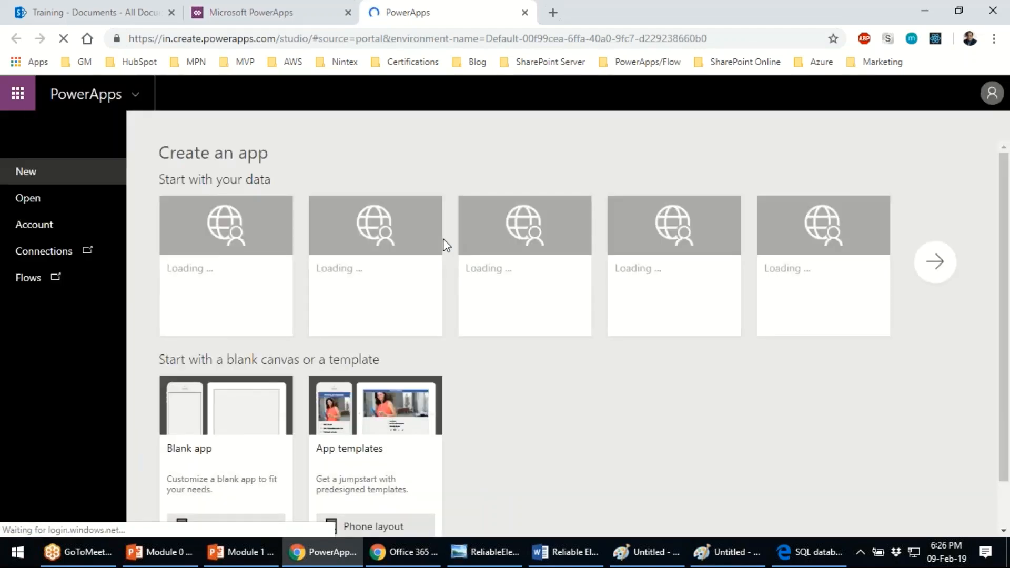
{"action": "scroll", "coordinate": [590, 387], "scroll_direction": "down", "scroll_amount": 1}
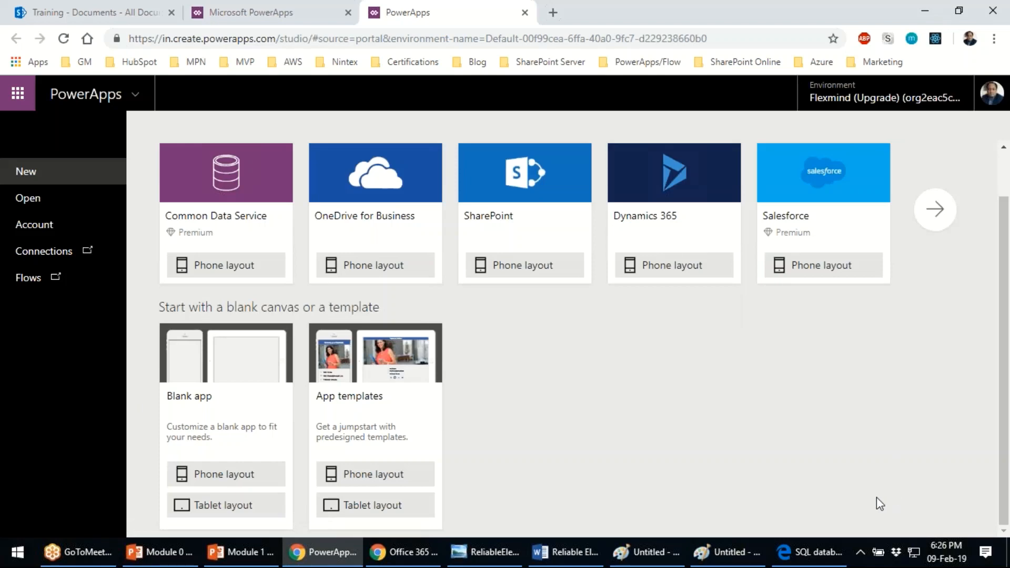
{"action": "mouse_move", "coordinate": [260, 491]}
{"action": "left_mouse_down"}
{"action": "mouse_move", "coordinate": [202, 484]}
{"action": "mouse_move", "coordinate": [150, 513]}
{"action": "mouse_move", "coordinate": [276, 506]}
{"action": "mouse_move", "coordinate": [260, 491]}
{"action": "left_mouse_up"}
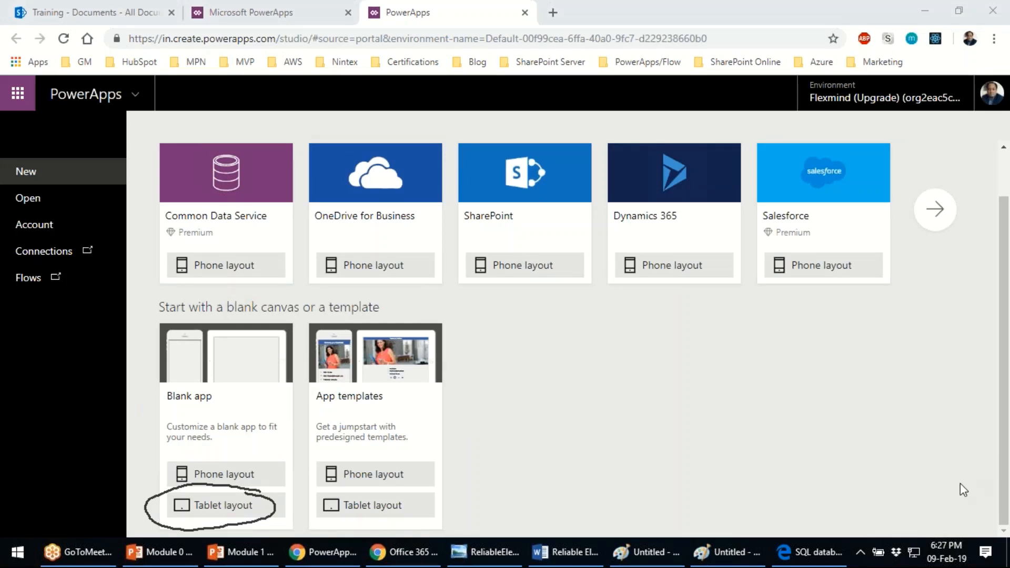
{"action": "left_click", "coordinate": [263, 508]}
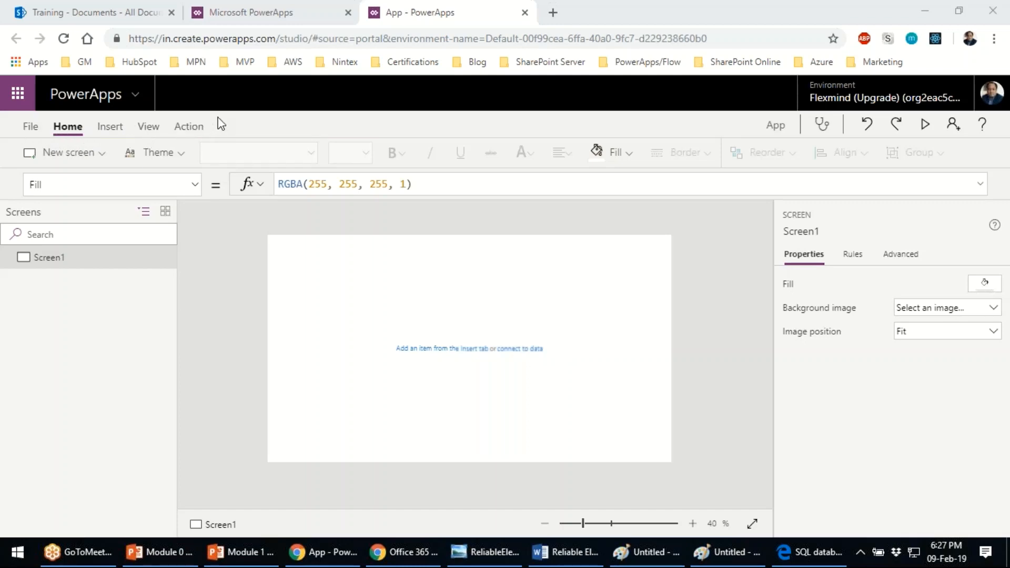
- Name the app Product App 2 in the app settings
{"action": "left_click", "coordinate": [30, 128]}
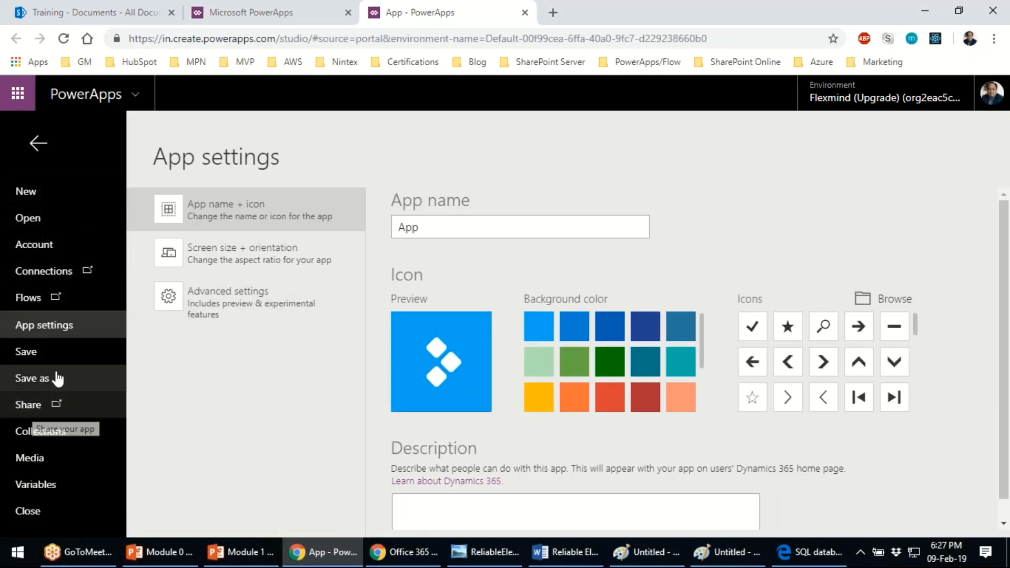
{"action": "left_click_drag", "start_coordinate": [423, 228], "coordinate": [391, 229]}
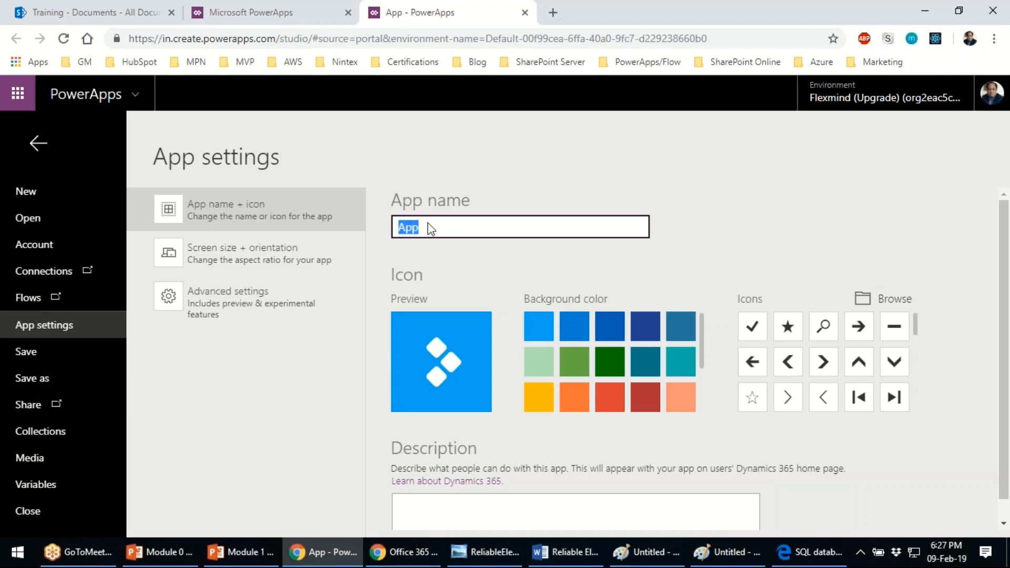
{"action": "type", "text": "Prod"}
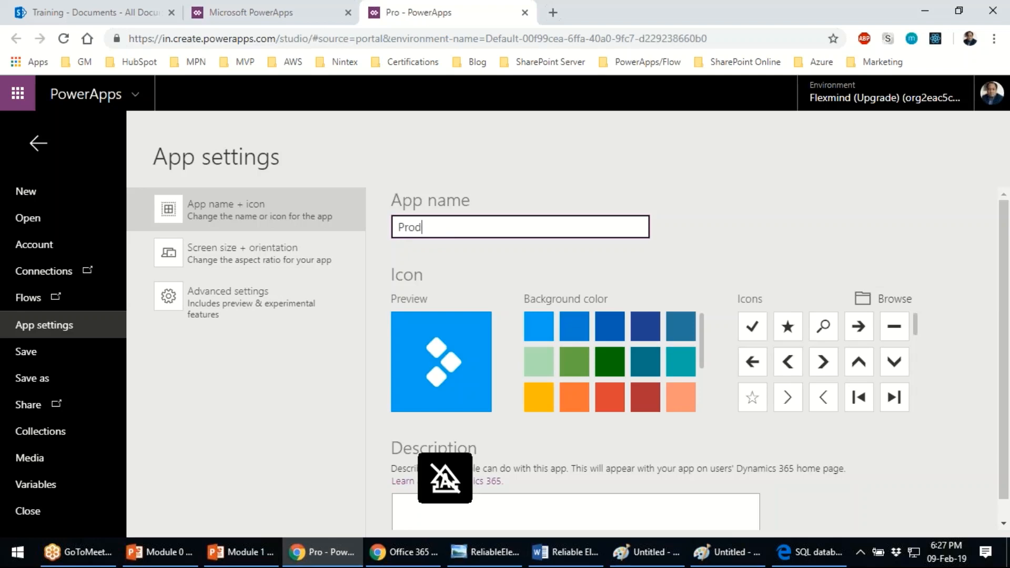
{"action": "type", "text": "uct 2"}
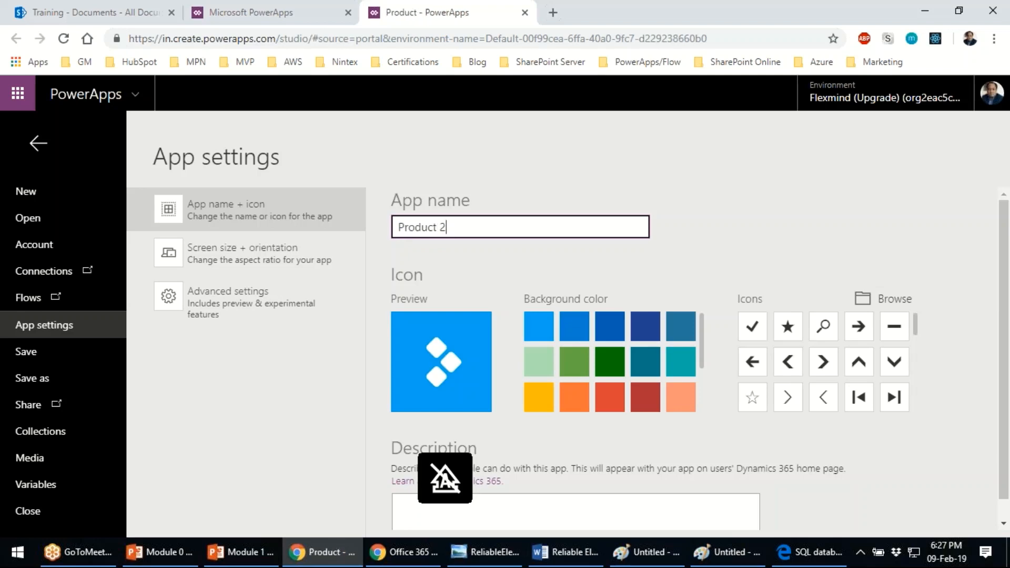
{"action": "key", "text": "BackSpace"}
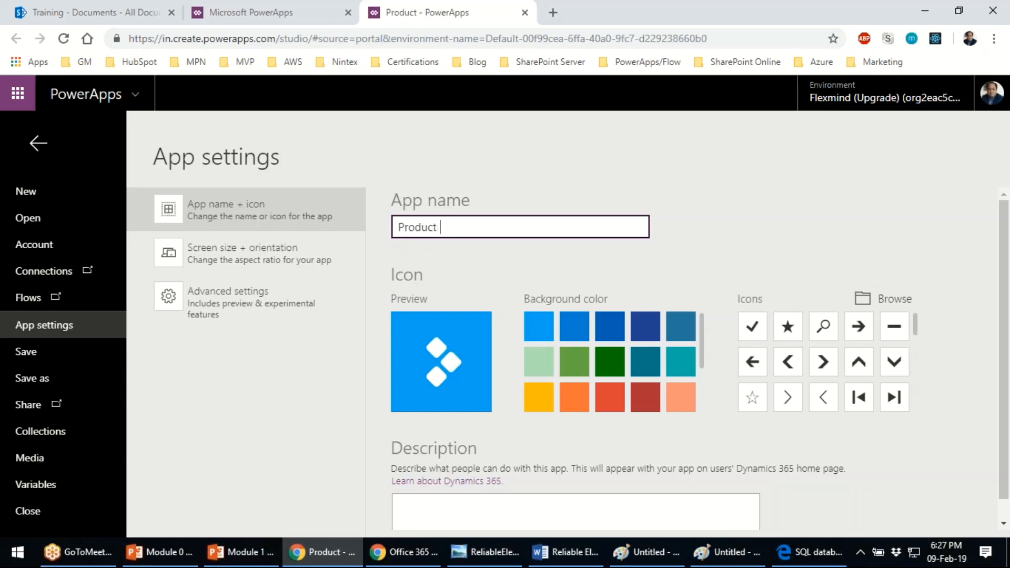
{"action": "type", "text": "App 2"}
{"action": "key", "text": "Tab"}
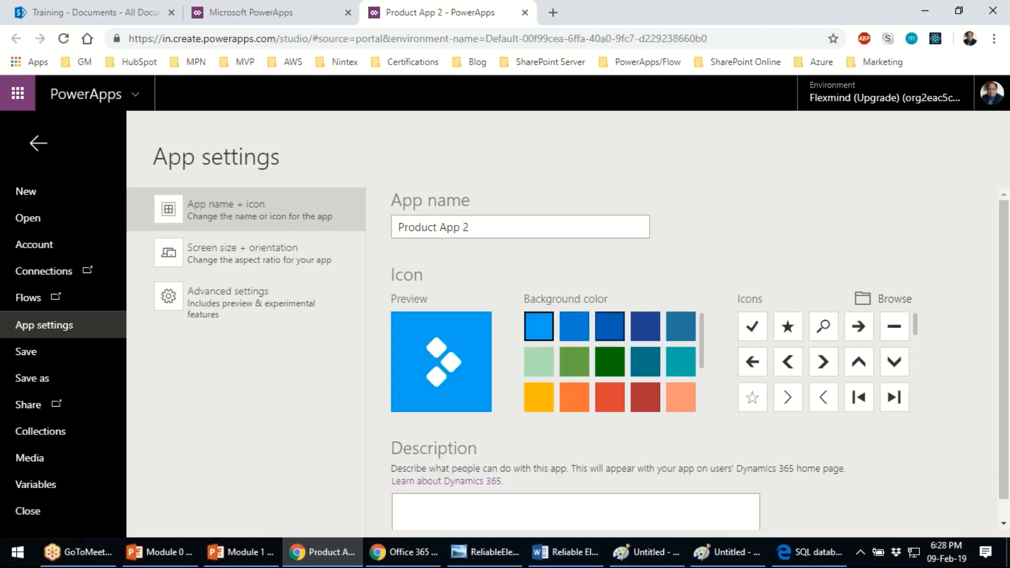
- Give the app icon a dark blue background and the globe symbol
{"action": "left_click", "coordinate": [645, 327]}
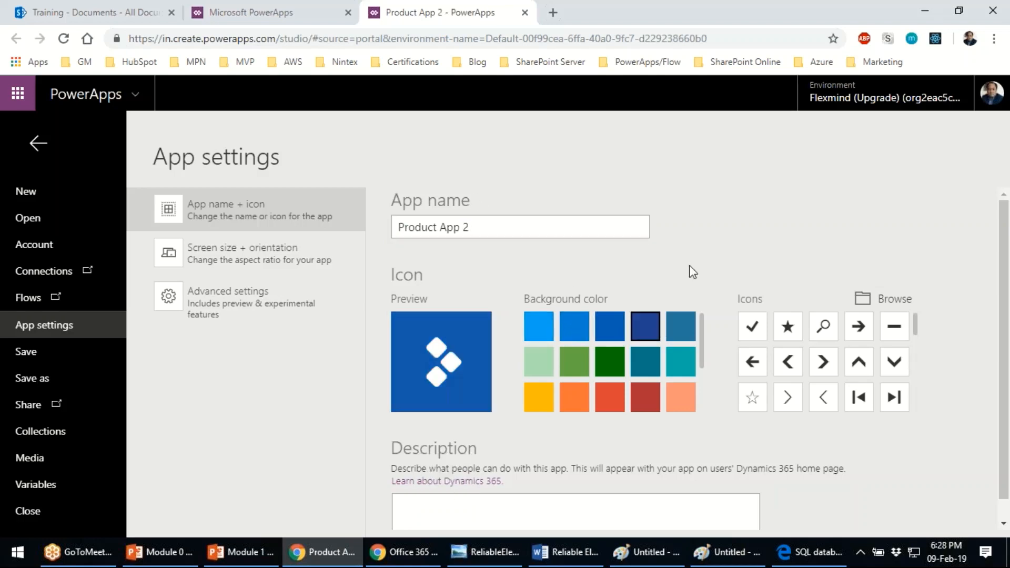
{"action": "left_click", "coordinate": [752, 361]}
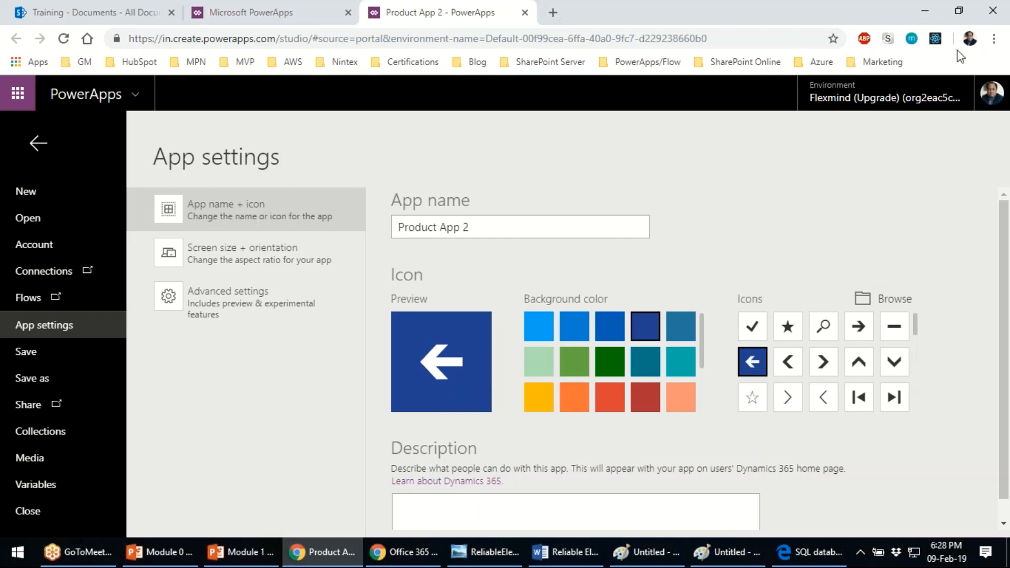
{"action": "scroll", "coordinate": [893, 336], "scroll_direction": "down", "scroll_amount": 3}
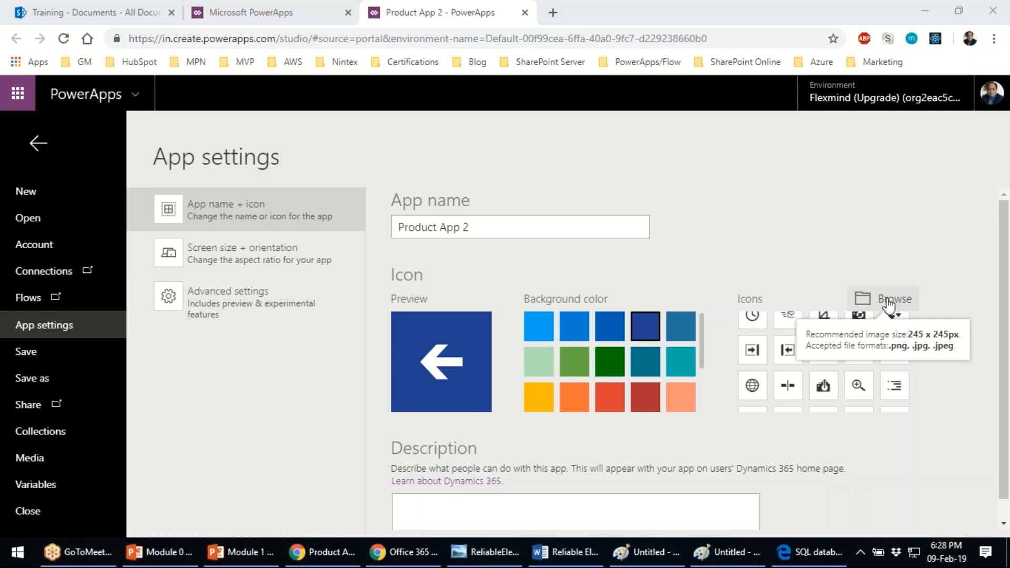
{"action": "left_click", "coordinate": [760, 386]}
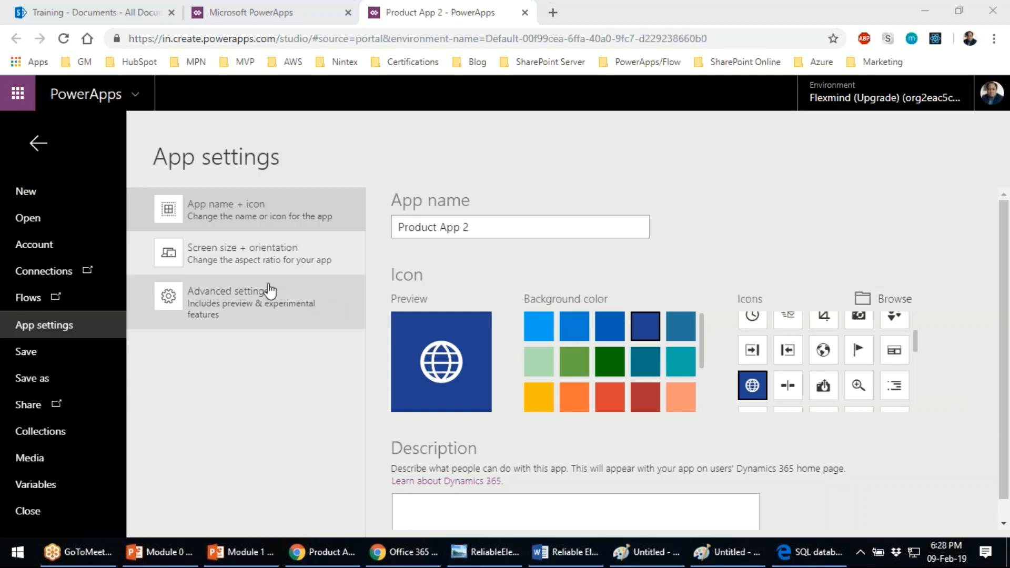
- Review the screen size and orientation settings and select the 4:3 (iPad) size without applying it
{"action": "left_click", "coordinate": [229, 266]}
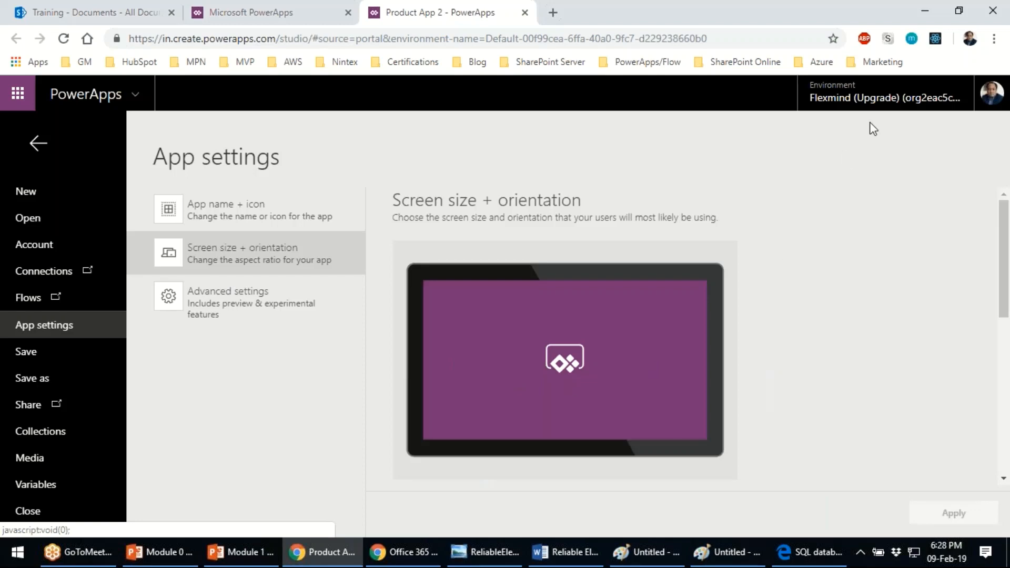
{"action": "scroll", "coordinate": [784, 379], "scroll_direction": "down", "scroll_amount": 5}
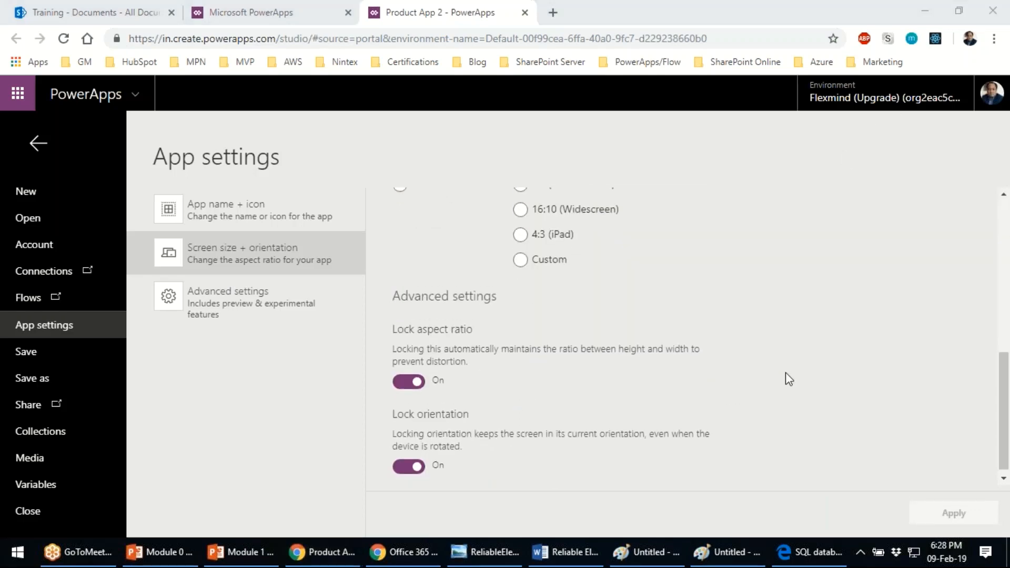
{"action": "scroll", "coordinate": [787, 379], "scroll_direction": "up", "scroll_amount": 3}
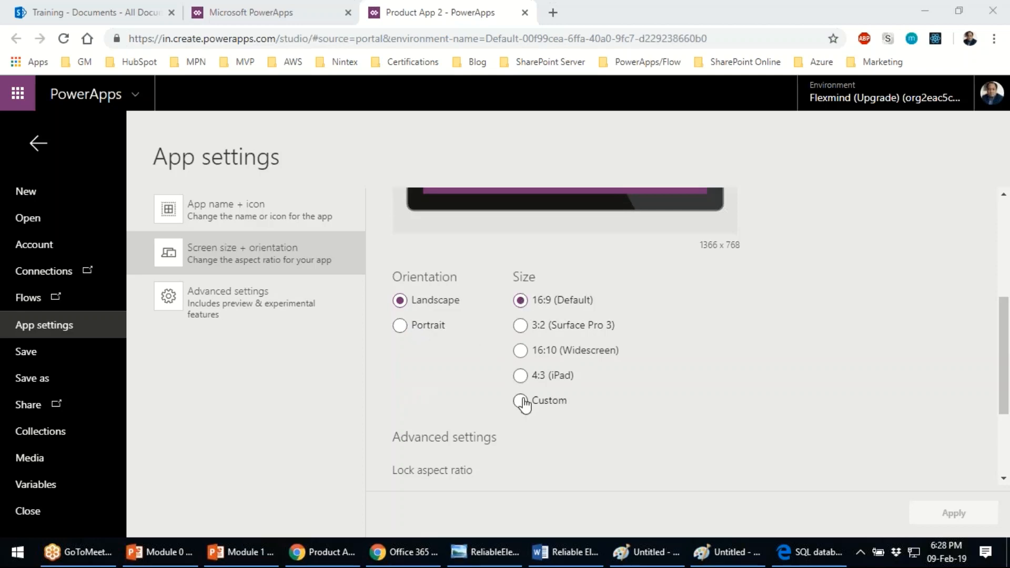
{"action": "left_click", "coordinate": [520, 375]}
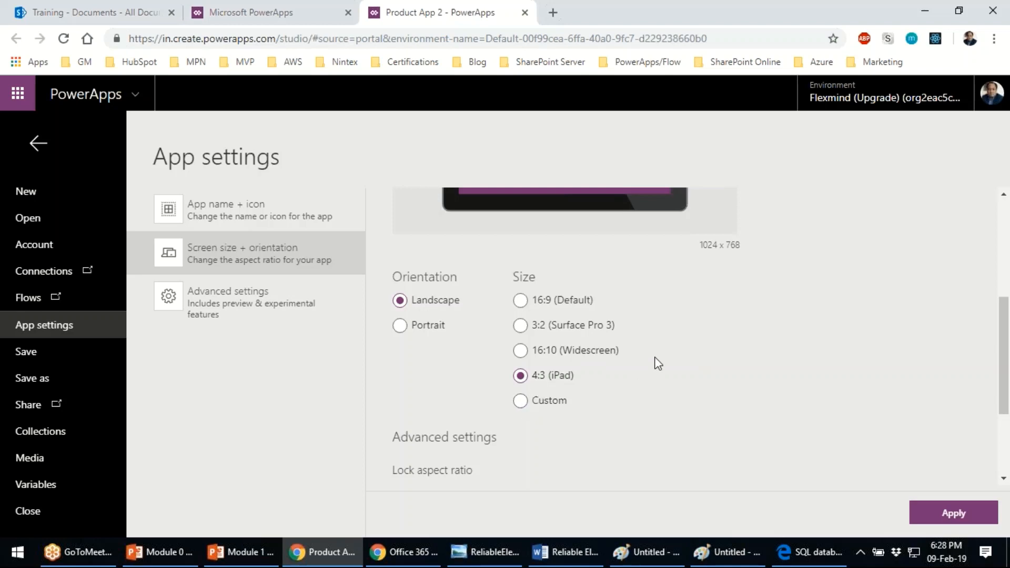
{"action": "scroll", "coordinate": [657, 362], "scroll_direction": "down", "scroll_amount": 3}
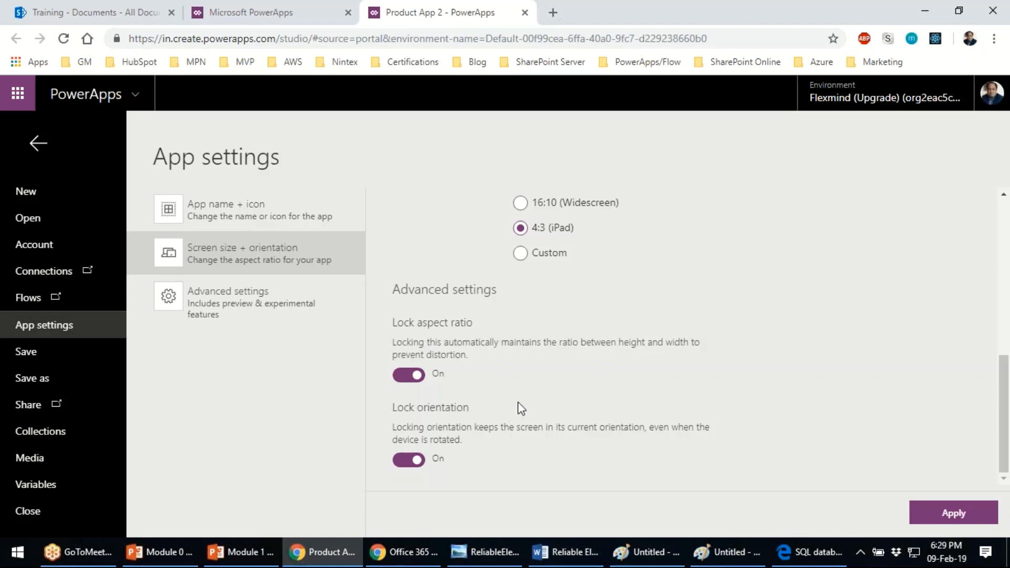
{"action": "scroll", "coordinate": [589, 352], "scroll_direction": "up", "scroll_amount": 5}
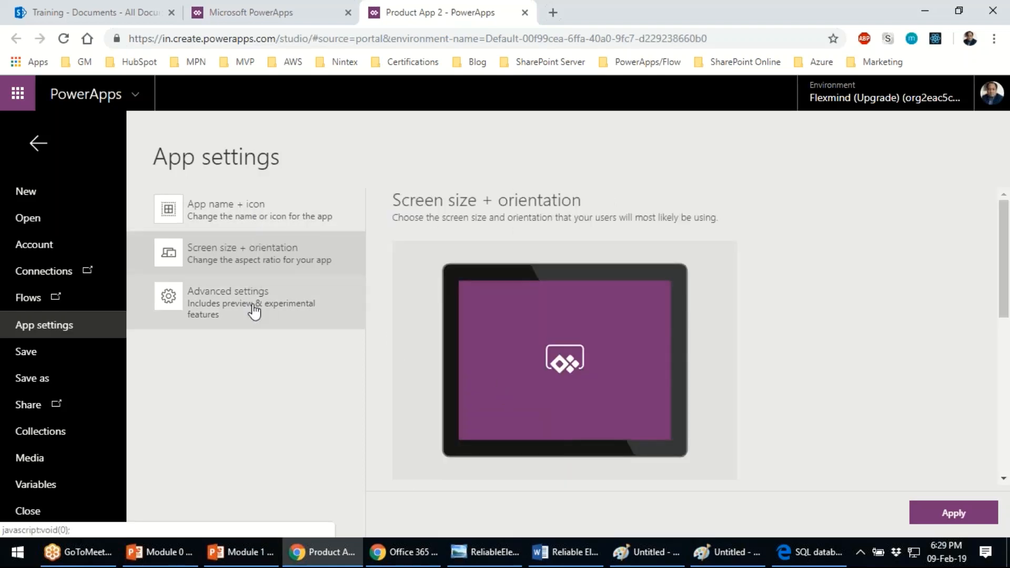
- Examine the app's advanced settings, including preview and experimental features, and circle the data row limit for non-delegable queries
{"action": "left_click", "coordinate": [280, 312]}
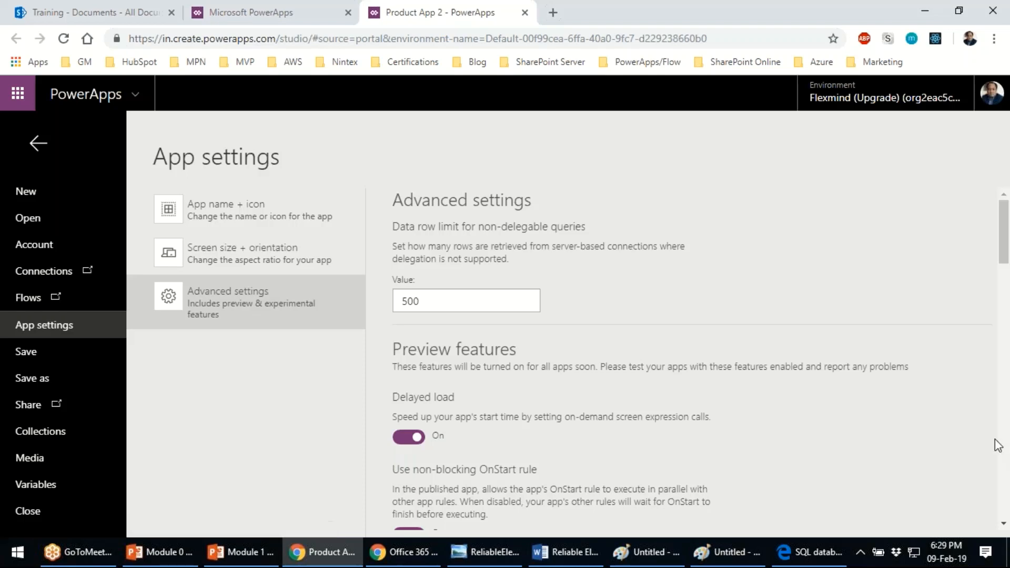
{"action": "scroll", "coordinate": [601, 407], "scroll_direction": "down", "scroll_amount": 1}
{"action": "scroll", "coordinate": [603, 410], "scroll_direction": "down", "scroll_amount": 5}
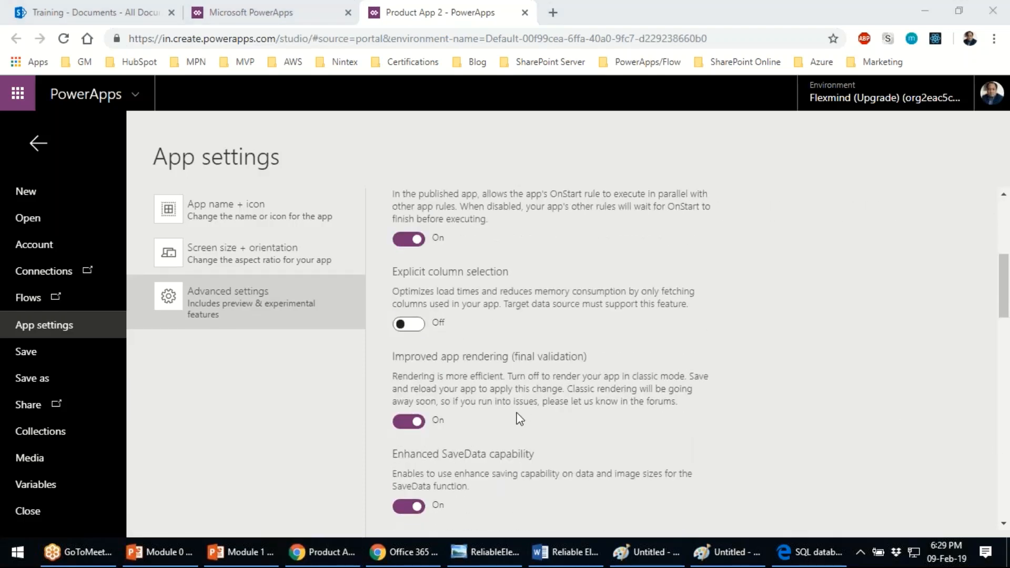
{"action": "scroll", "coordinate": [520, 419], "scroll_direction": "down", "scroll_amount": 4}
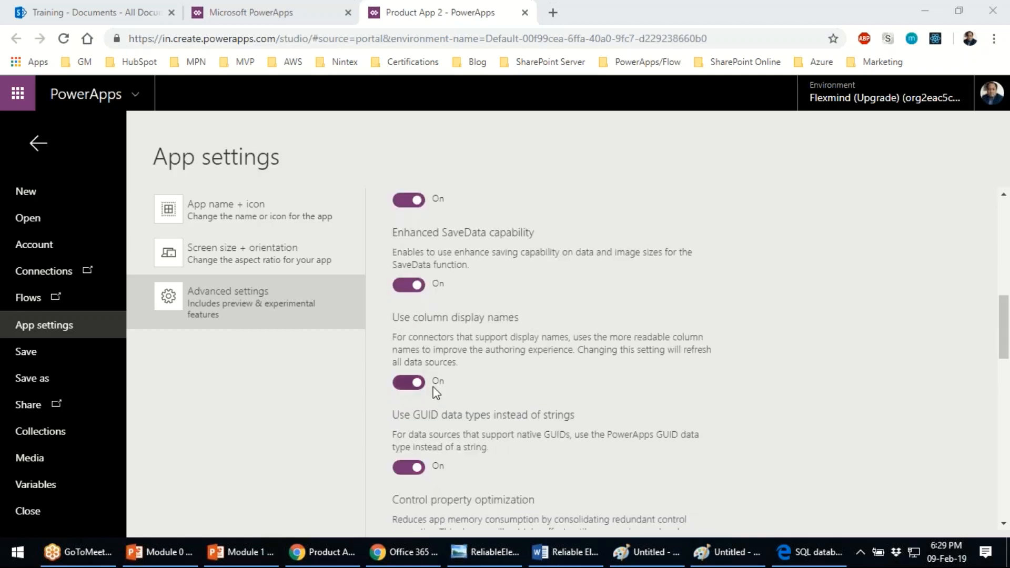
{"action": "scroll", "coordinate": [433, 387], "scroll_direction": "down", "scroll_amount": 3}
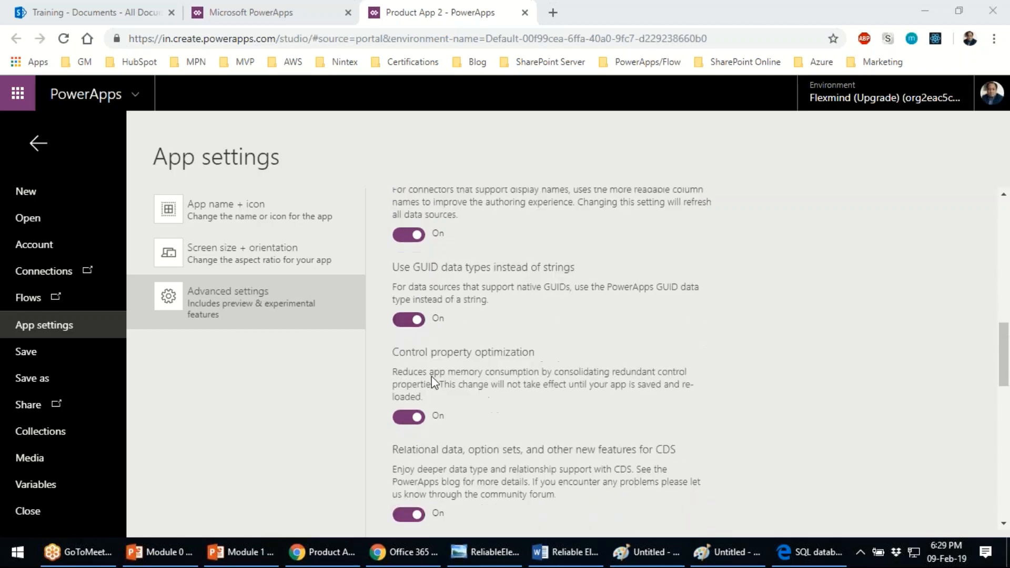
{"action": "scroll", "coordinate": [504, 451], "scroll_direction": "down", "scroll_amount": 7}
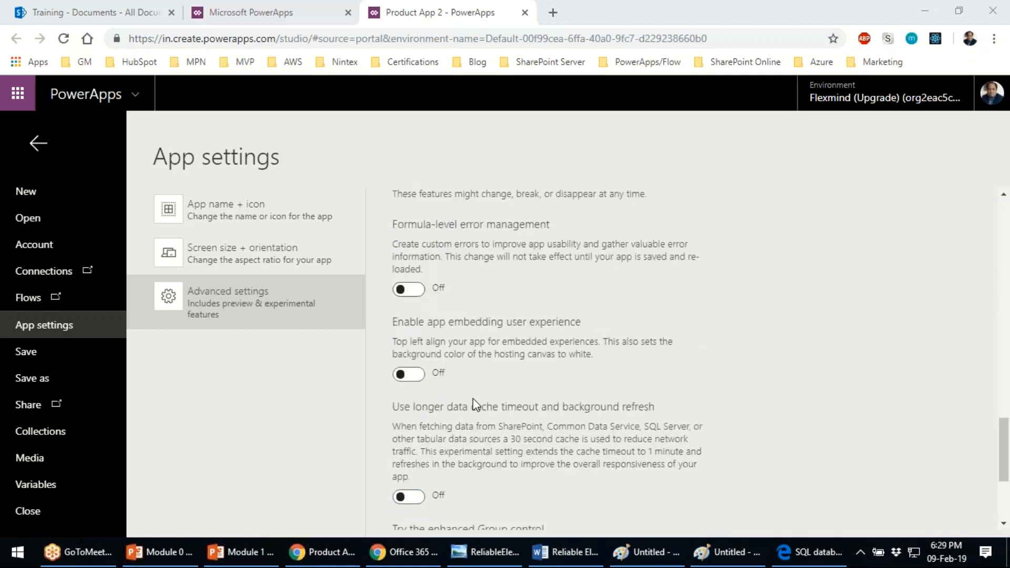
{"action": "scroll", "coordinate": [475, 404], "scroll_direction": "down", "scroll_amount": 4}
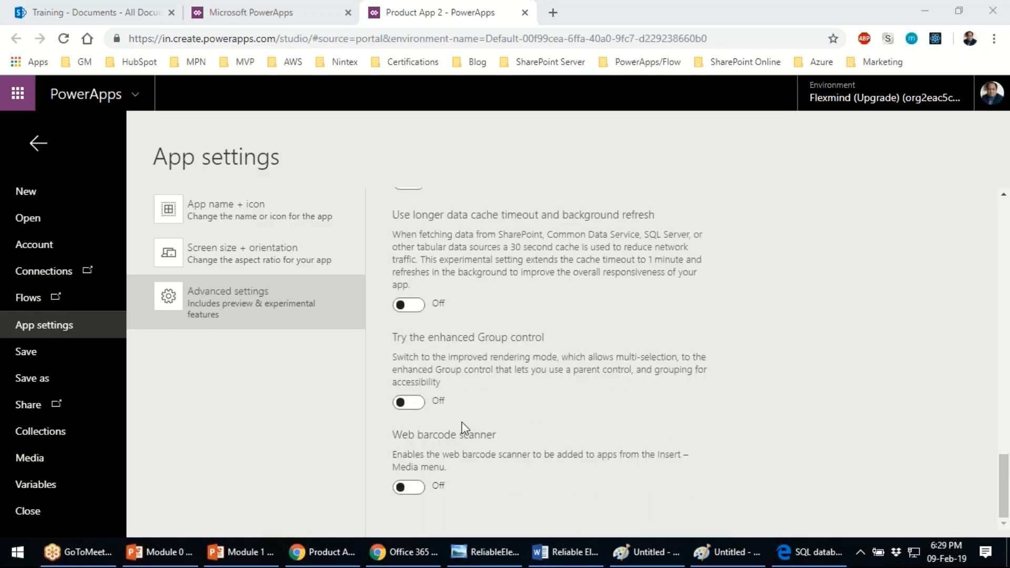
{"action": "scroll", "coordinate": [462, 427], "scroll_direction": "up", "scroll_amount": 20}
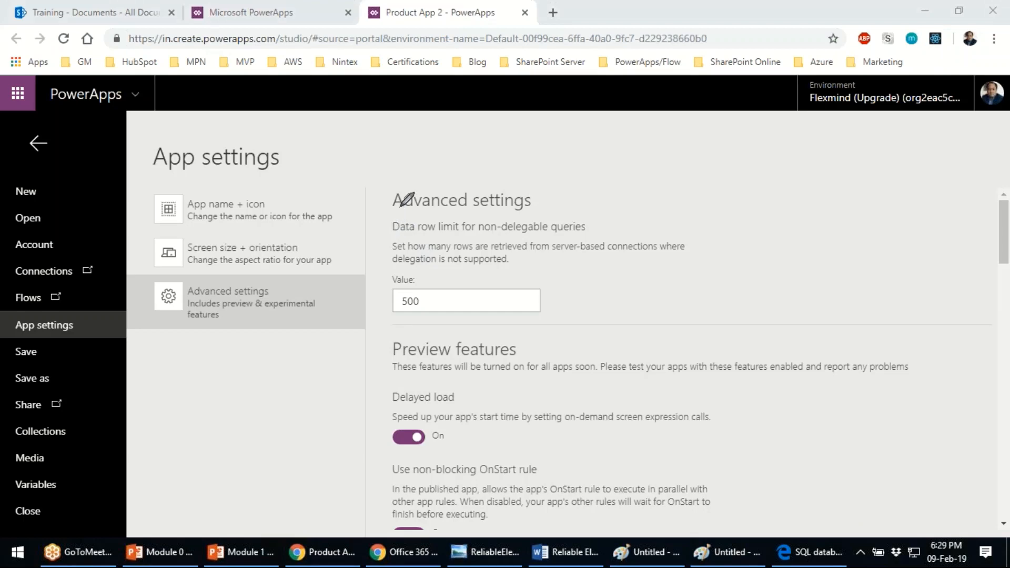
{"action": "mouse_move", "coordinate": [422, 188]}
{"action": "left_mouse_down"}
{"action": "mouse_move", "coordinate": [388, 185]}
{"action": "mouse_move", "coordinate": [352, 260]}
{"action": "mouse_move", "coordinate": [451, 284]}
{"action": "mouse_move", "coordinate": [690, 252]}
{"action": "mouse_move", "coordinate": [521, 177]}
{"action": "mouse_move", "coordinate": [417, 190]}
{"action": "left_mouse_up"}
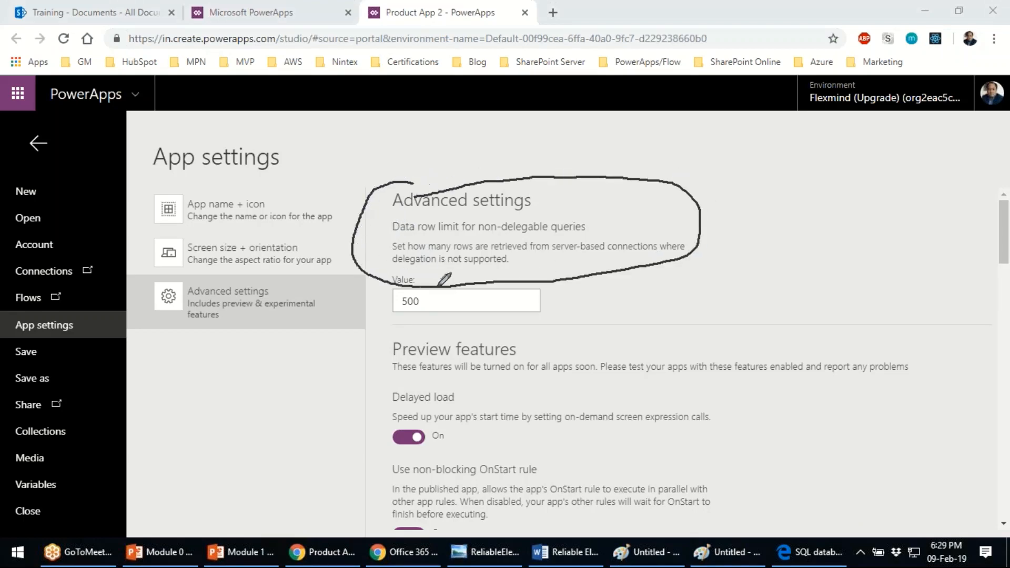
{"action": "mouse_move", "coordinate": [434, 286]}
{"action": "left_mouse_down"}
{"action": "mouse_move", "coordinate": [387, 292]}
{"action": "mouse_move", "coordinate": [432, 332]}
{"action": "mouse_move", "coordinate": [452, 295]}
{"action": "mouse_move", "coordinate": [441, 289]}
{"action": "left_mouse_up"}
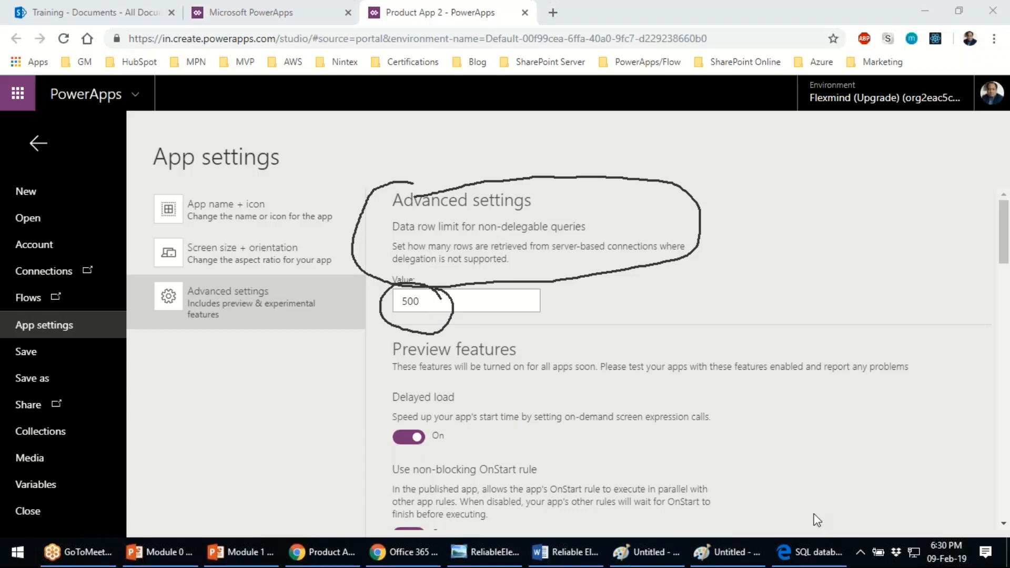
- Switch to Paint and start a new blank drawing, discarding the existing sketch without saving
{"action": "left_click", "coordinate": [731, 551]}
{"action": "key", "text": "ctrl+n"}
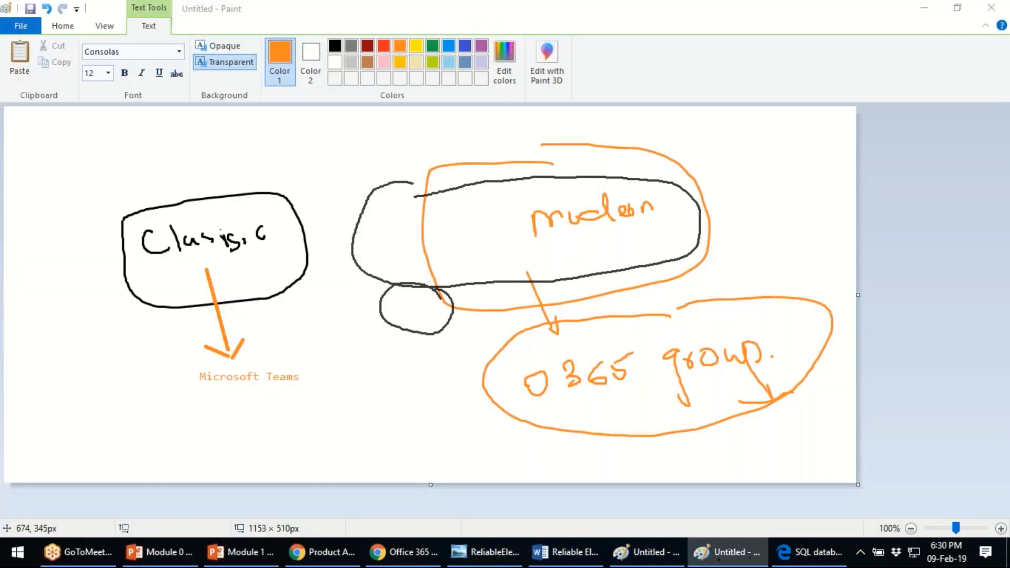
{"action": "key", "text": "Right"}
{"action": "key", "text": "Return"}
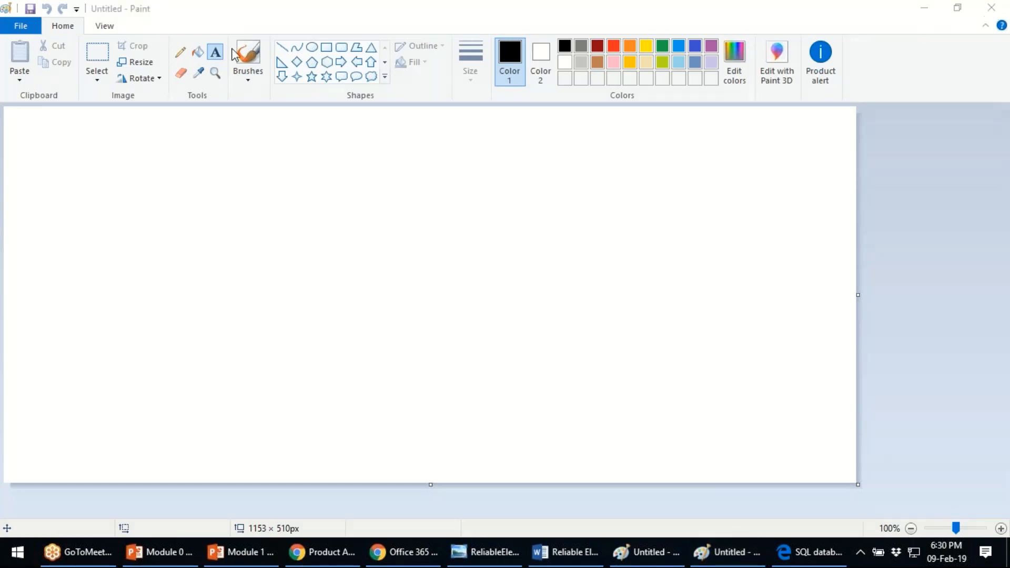
- Add the text label Data Source in the upper part of the blank drawing
{"action": "mouse_move", "coordinate": [213, 143]}
{"action": "left_mouse_down"}
{"action": "mouse_move", "coordinate": [311, 191]}
{"action": "mouse_move", "coordinate": [423, 200]}
{"action": "left_mouse_up"}
{"action": "type", "text": "D"}
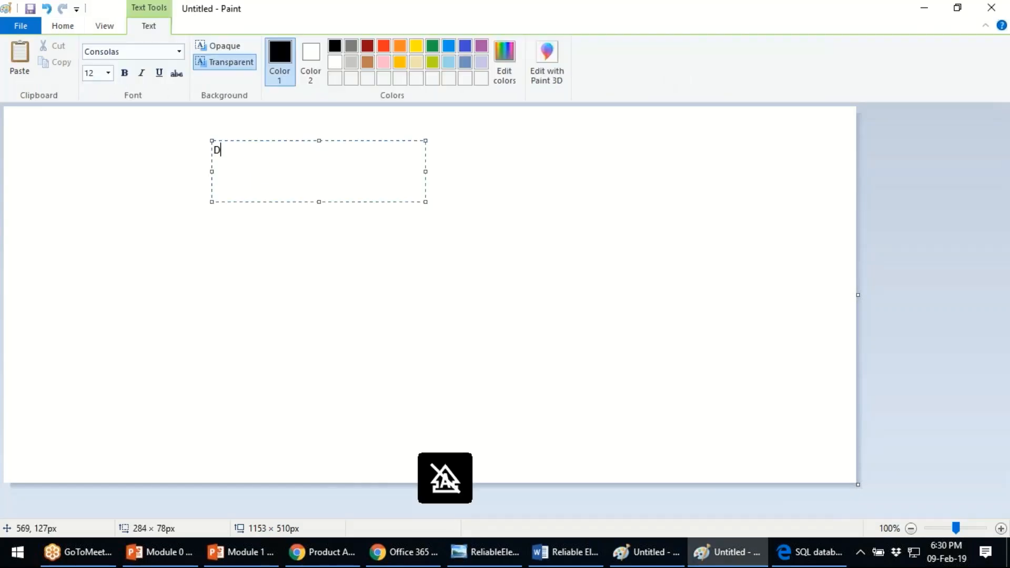
{"action": "type", "text": "ara Source"}
{"action": "left_click", "coordinate": [417, 263]}
- Draw two diverging branch lines below the Data Source label using the thinnest line width
{"action": "left_click", "coordinate": [282, 47]}
{"action": "left_click_drag", "start_coordinate": [247, 163], "coordinate": [173, 208]}
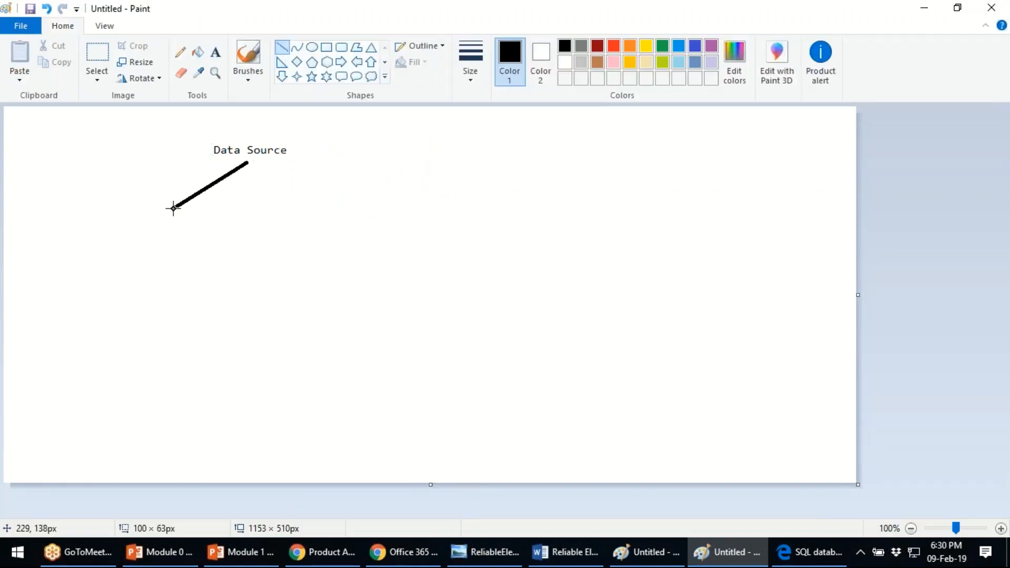
{"action": "key", "text": "ctrl+z"}
{"action": "left_click", "coordinate": [471, 69]}
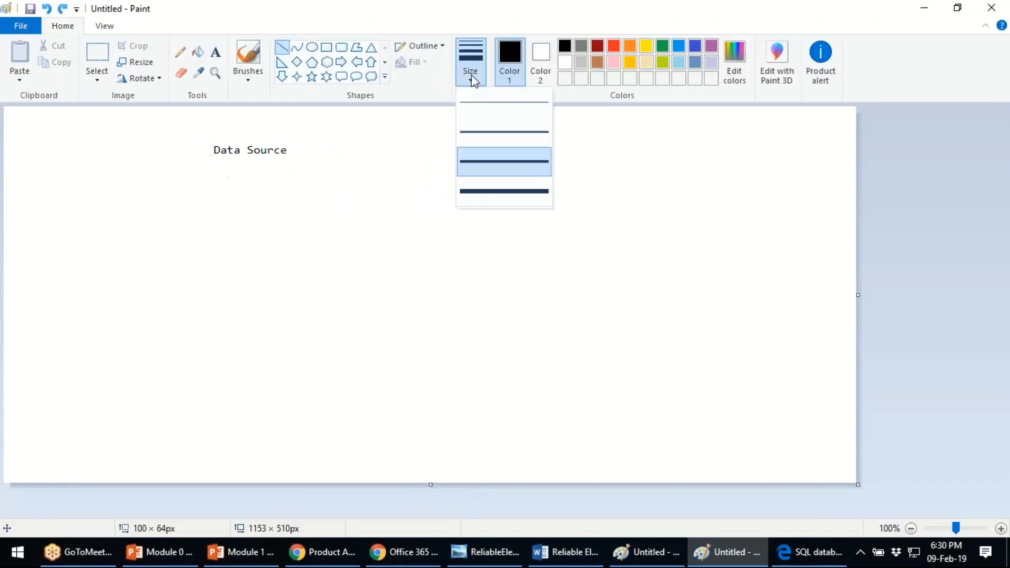
{"action": "left_click", "coordinate": [327, 163]}
{"action": "left_click_drag", "start_coordinate": [238, 168], "coordinate": [185, 205]}
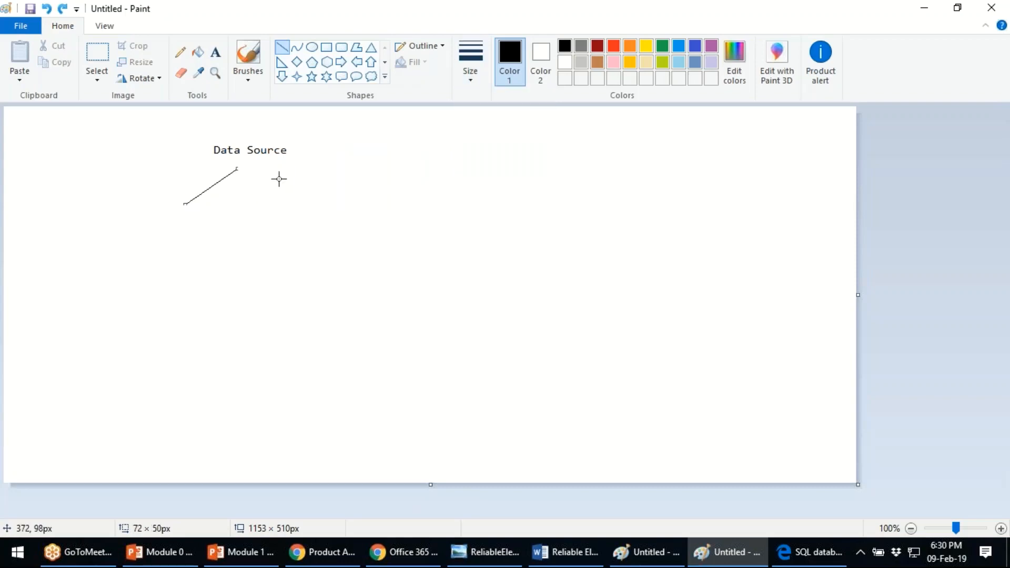
{"action": "left_click_drag", "start_coordinate": [279, 179], "coordinate": [342, 203]}
- Add the text labels Delegable and Non-Delegable at the lower ends of the two branch lines
{"action": "left_click", "coordinate": [216, 52]}
{"action": "left_click_drag", "start_coordinate": [145, 208], "coordinate": [244, 232]}
{"action": "type", "text": "Delegable"}
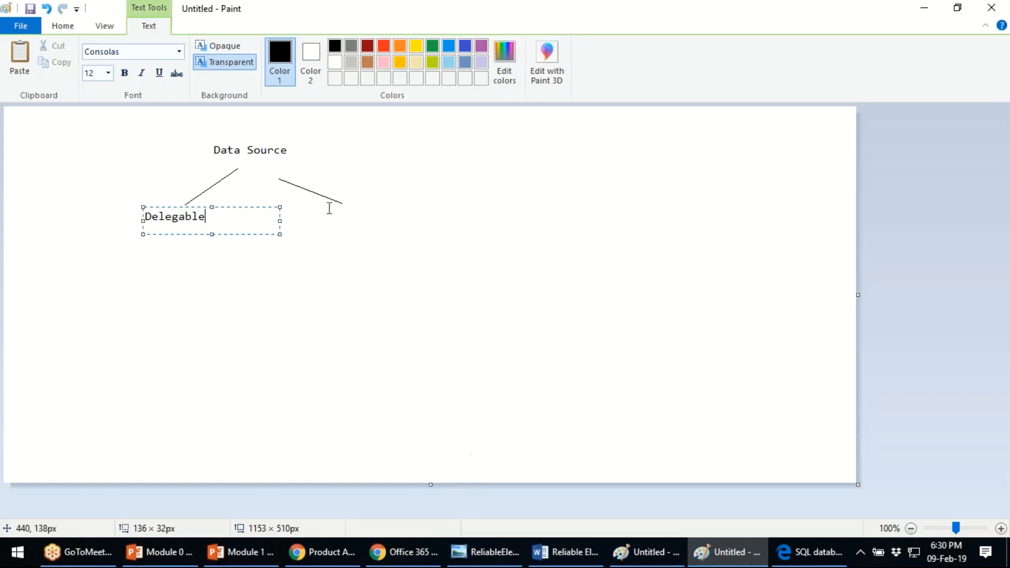
{"action": "left_click_drag", "start_coordinate": [327, 206], "coordinate": [464, 240]}
{"action": "type", "text": "Non-"}
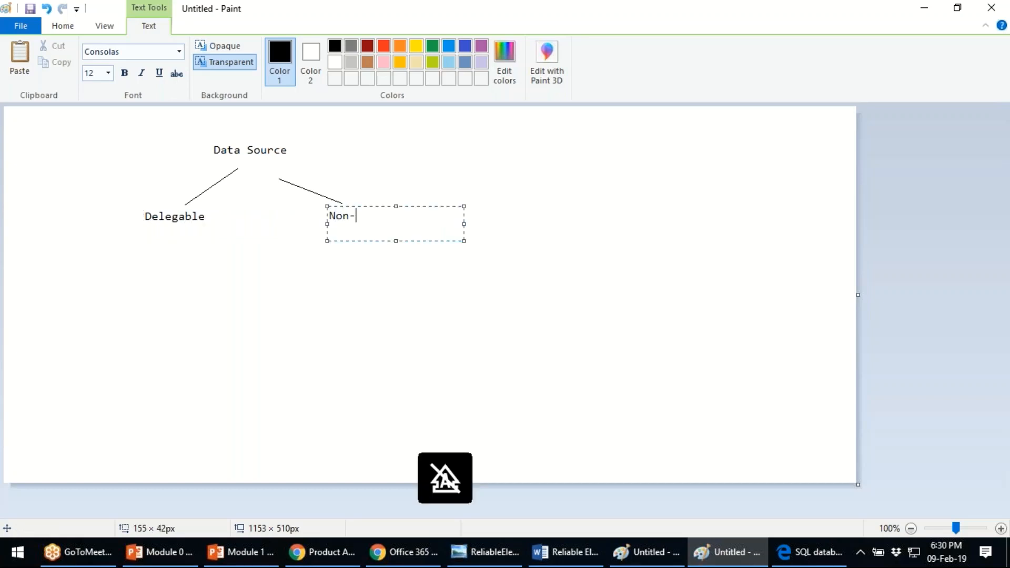
{"action": "type", "text": "Delegable"}
{"action": "left_click", "coordinate": [430, 308]}
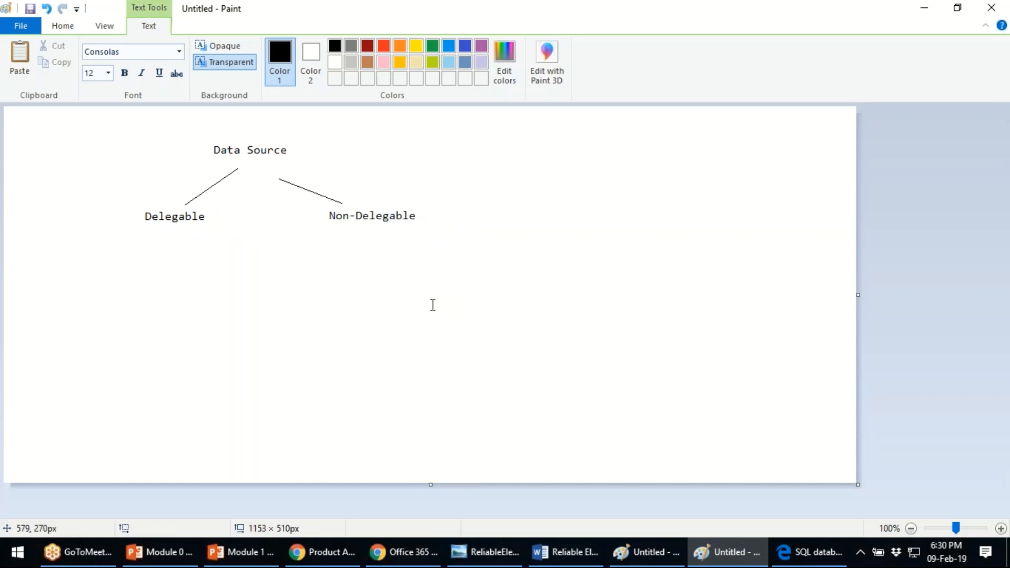
- Switch to the Module 1 presentation in PowerPoint, examine the Delegated Data Sources slide, and return to Paint
{"action": "left_click", "coordinate": [253, 557]}
{"action": "left_click_drag", "start_coordinate": [177, 197], "coordinate": [196, 471]}
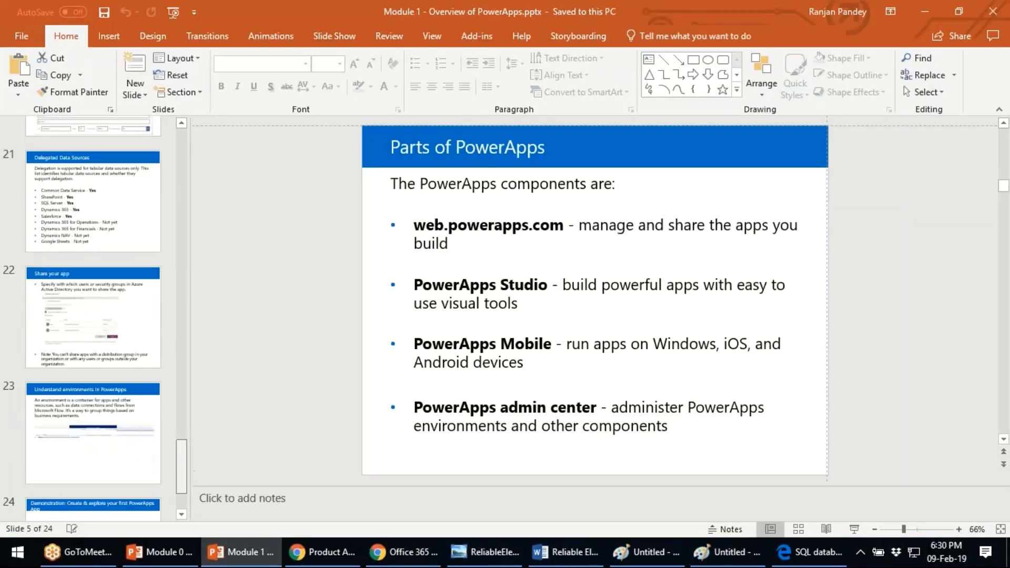
{"action": "left_click", "coordinate": [93, 273]}
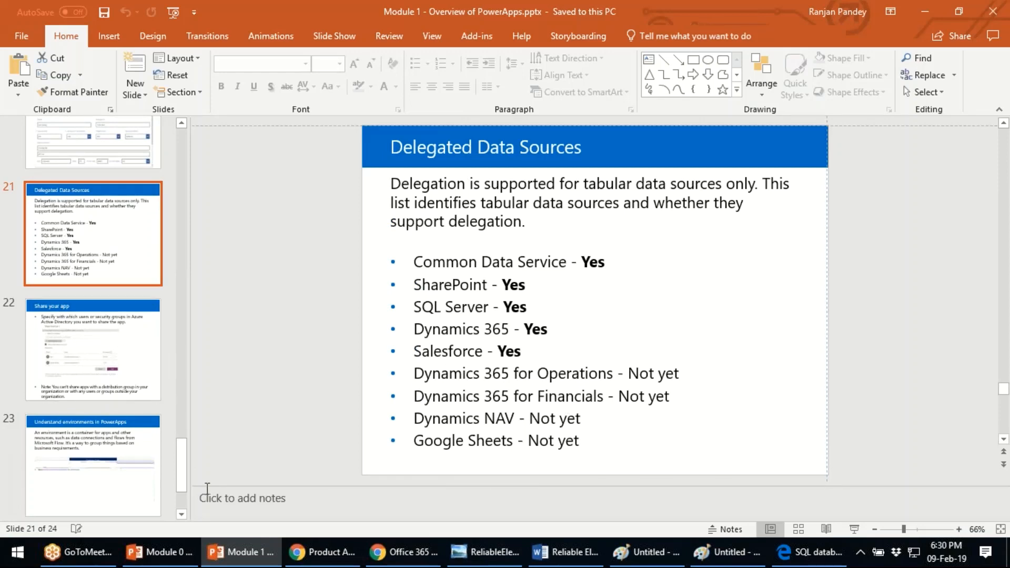
{"action": "left_click", "coordinate": [253, 563]}
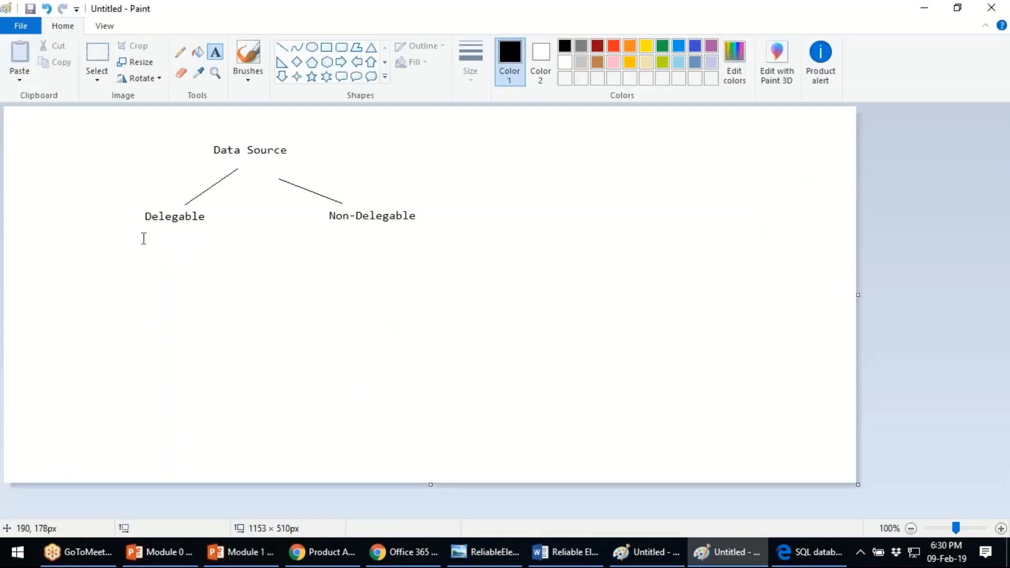
- Add the text label USA - California under the Delegable label
{"action": "left_click_drag", "start_coordinate": [142, 240], "coordinate": [247, 287]}
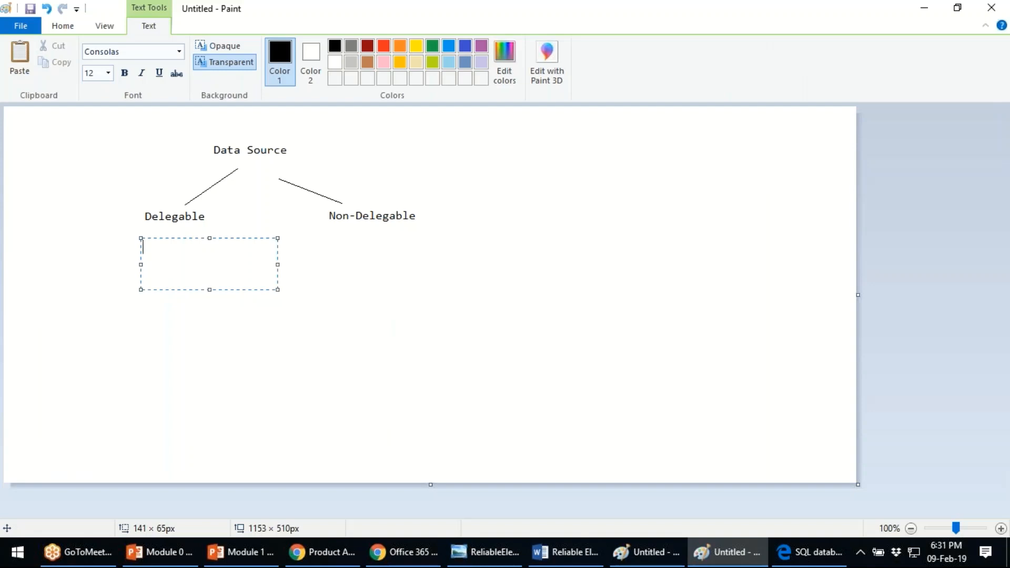
{"action": "key", "text": "Caps_Lock"}
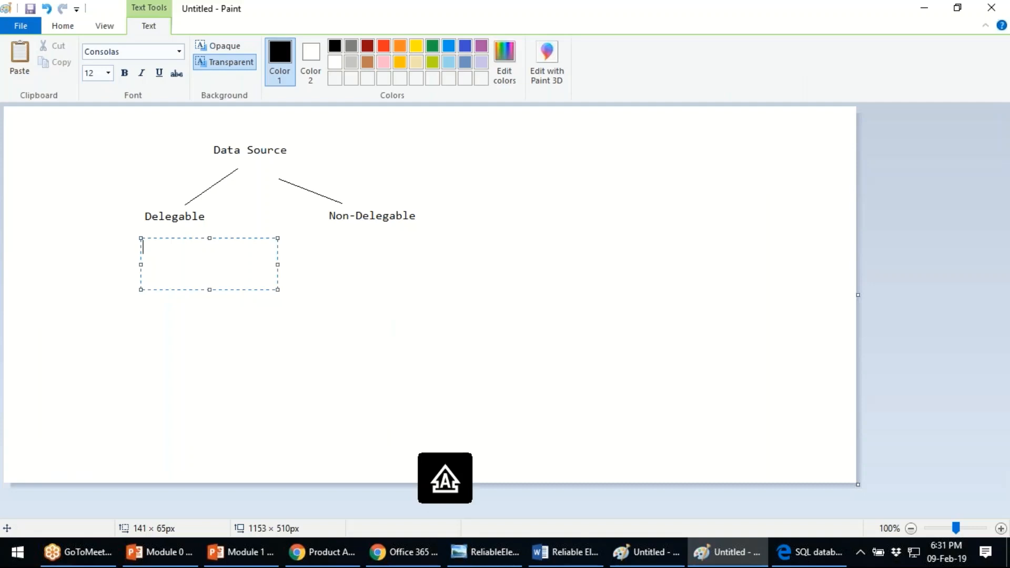
{"action": "key", "text": "Caps_Lock"}
{"action": "type", "text": "usa"}
{"action": "key", "text": "BackSpace"}
{"action": "key", "text": "BackSpace"}
{"action": "key", "text": "BackSpace"}
{"action": "key", "text": "Caps_Lock"}
{"action": "type", "text": "USA - C"}
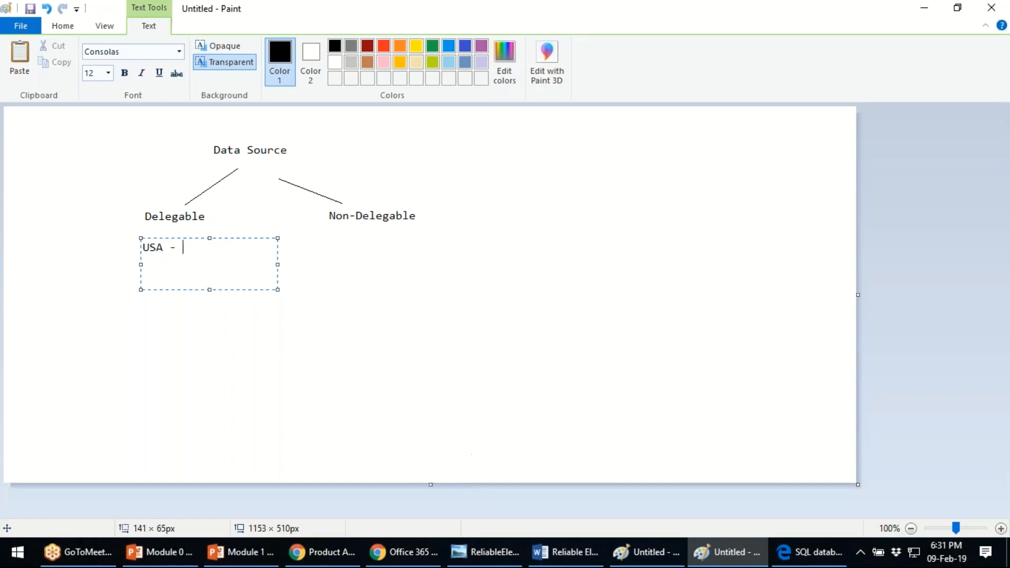
{"action": "key", "text": "Caps_Lock"}
{"action": "type", "text": "alifornia"}
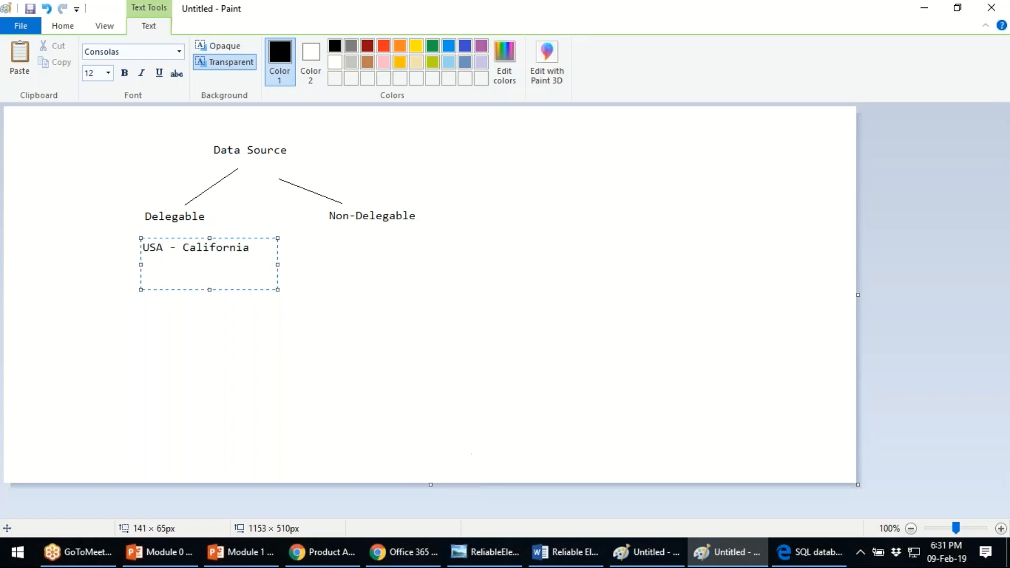
{"action": "left_click", "coordinate": [239, 345]}
- Add the text label SharePoint just above the Delegable label
{"action": "left_click_drag", "start_coordinate": [139, 276], "coordinate": [276, 313]}
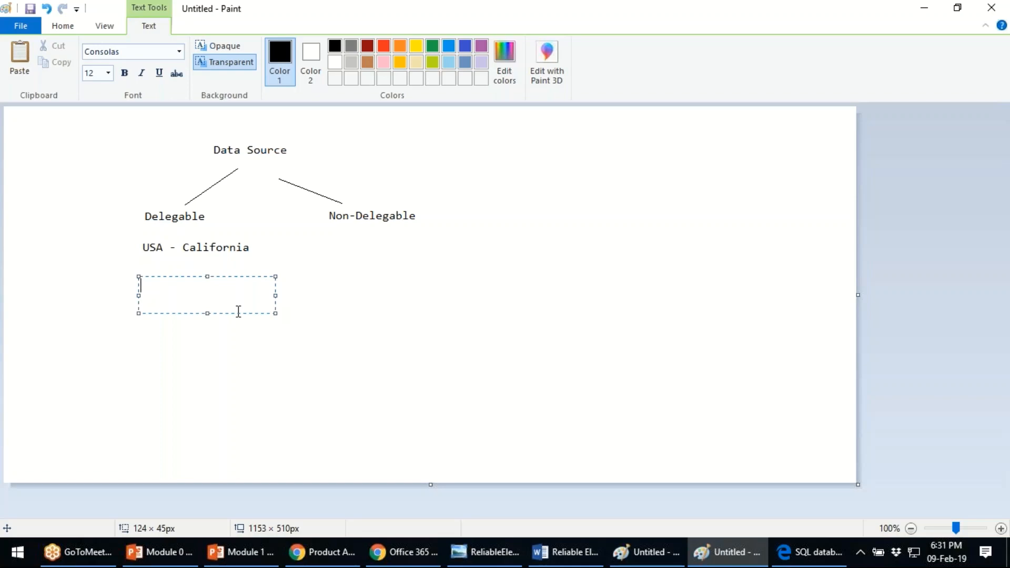
{"action": "left_click", "coordinate": [314, 365]}
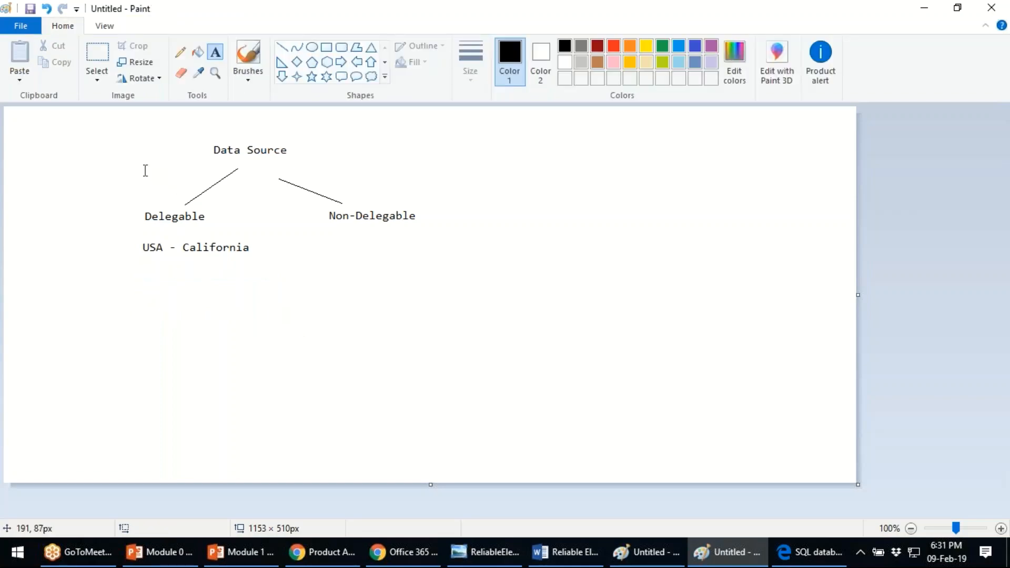
{"action": "left_click_drag", "start_coordinate": [143, 168], "coordinate": [211, 188]}
{"action": "type", "text": "Share"}
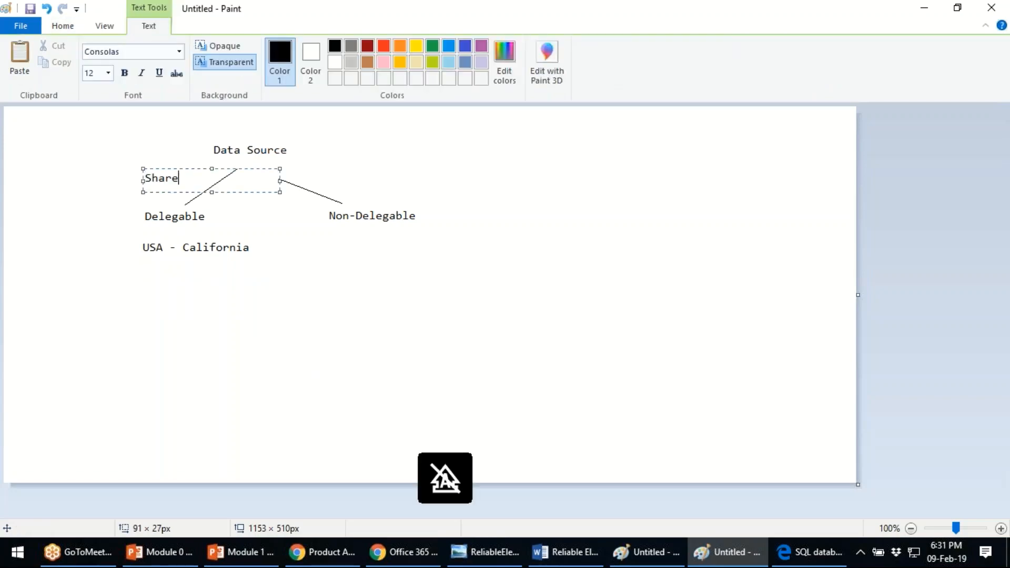
{"action": "type", "text": "Point"}
{"action": "left_click", "coordinate": [223, 342]}
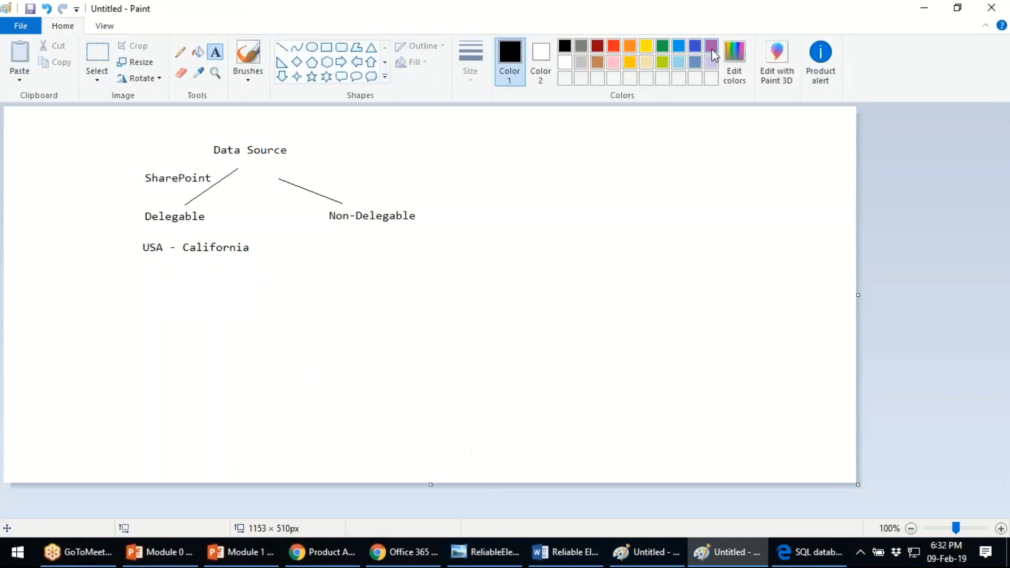
- Draw a purple rectangle about 194 × 102 px in the lower middle of the drawing and label it Product App 2
{"action": "left_click", "coordinate": [711, 46]}
{"action": "left_click", "coordinate": [327, 48]}
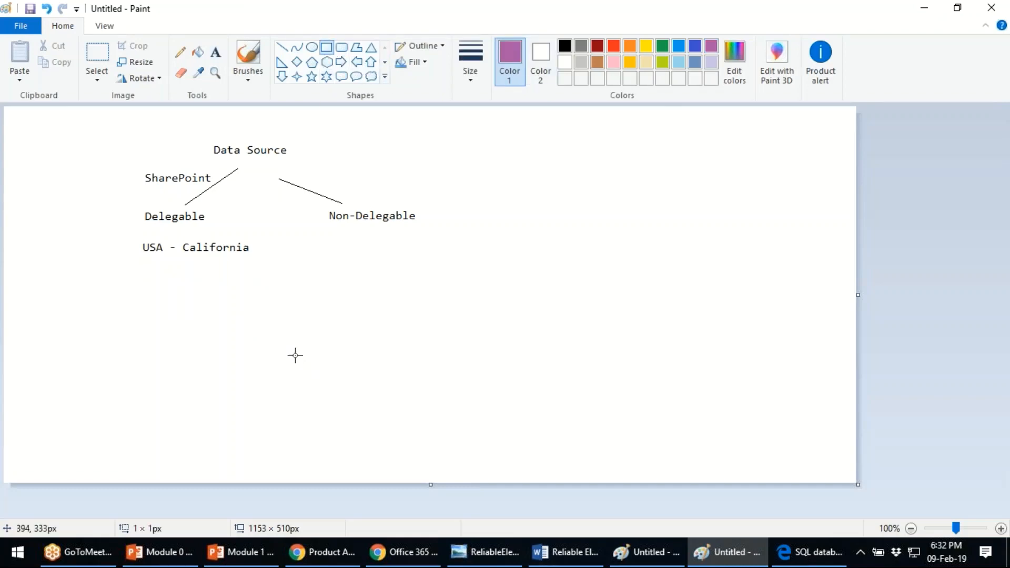
{"action": "left_click_drag", "start_coordinate": [295, 352], "coordinate": [438, 427]}
{"action": "left_click", "coordinate": [215, 51]}
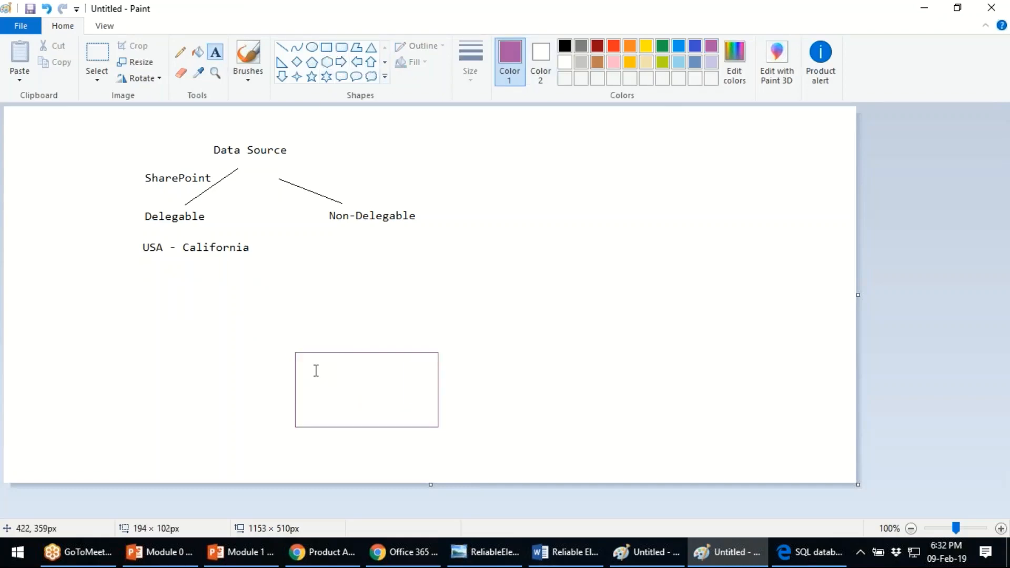
{"action": "left_click_drag", "start_coordinate": [314, 368], "coordinate": [407, 398]}
{"action": "type", "text": "Pro"}
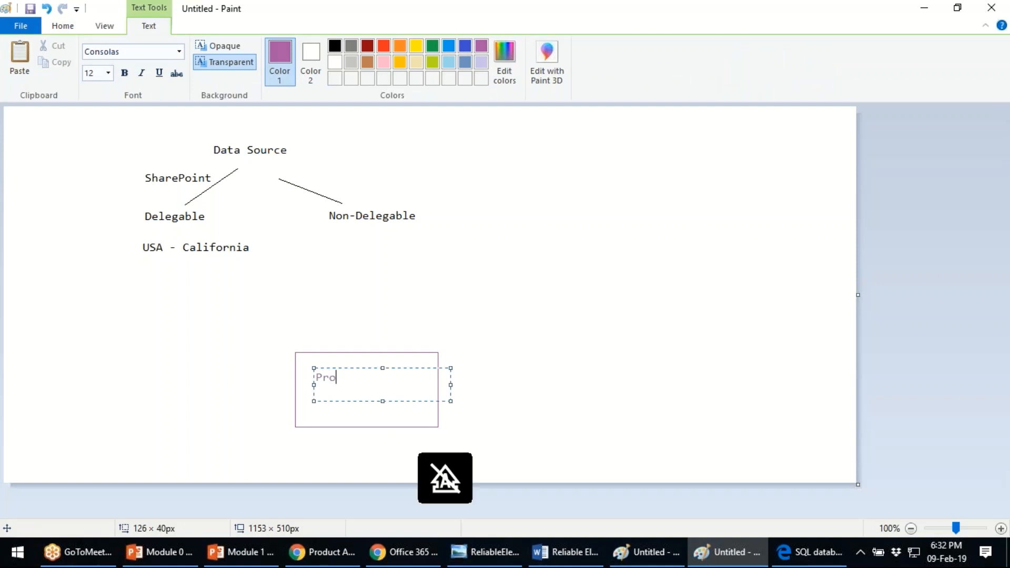
{"action": "type", "text": "duct App 2"}
{"action": "left_click", "coordinate": [563, 310]}
- Connect the Product App 2 box to the SharePoint label with a purple line and add the label tablet above the box
{"action": "left_click", "coordinate": [282, 48]}
{"action": "left_click_drag", "start_coordinate": [324, 371], "coordinate": [168, 187]}
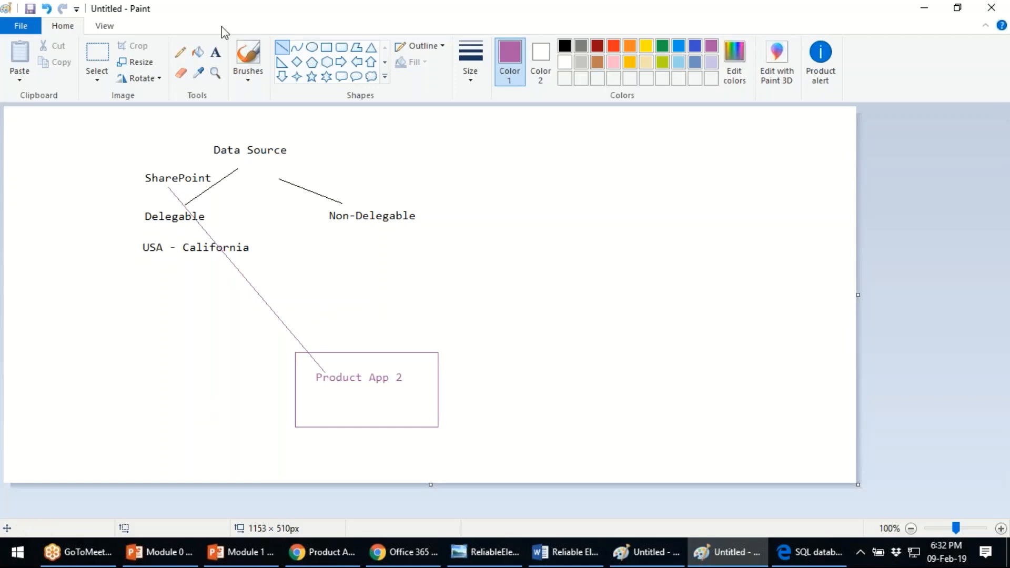
{"action": "left_click", "coordinate": [215, 52]}
{"action": "left_click_drag", "start_coordinate": [331, 322], "coordinate": [426, 343]}
{"action": "type", "text": "ta"}
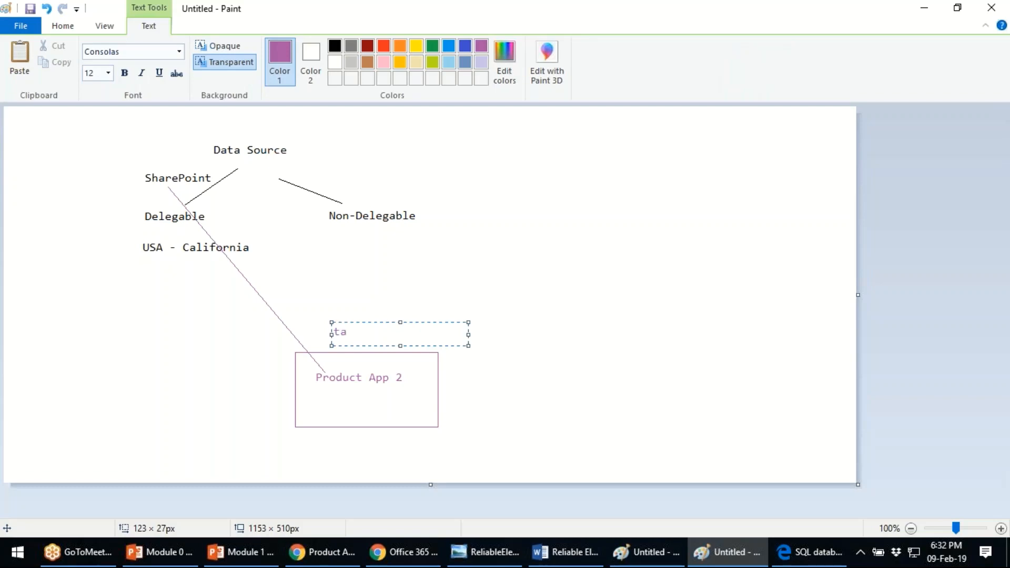
{"action": "type", "text": "blet"}
{"action": "left_click", "coordinate": [232, 377]}
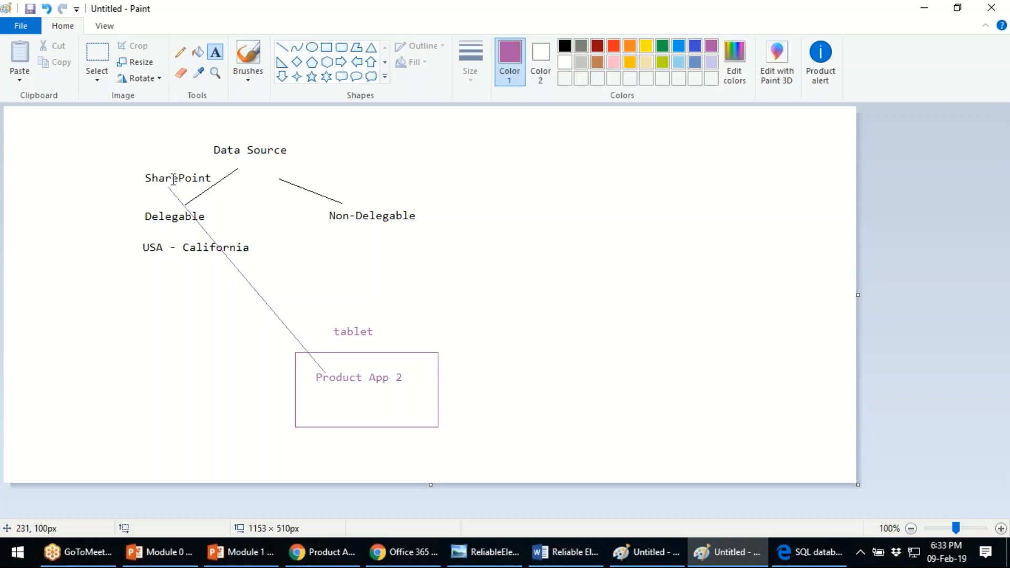
- Draw an upward purple arrow from the Product App 2 box to the area beside the Non-Delegable label
{"action": "left_click", "coordinate": [282, 46]}
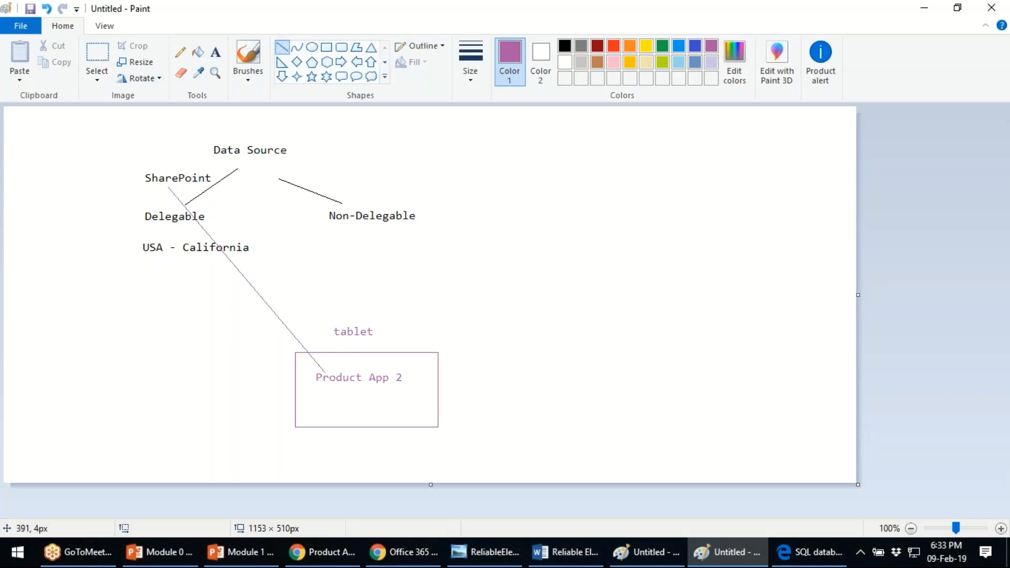
{"action": "left_click_drag", "start_coordinate": [403, 344], "coordinate": [483, 217]}
{"action": "left_click_drag", "start_coordinate": [475, 218], "coordinate": [467, 217]}
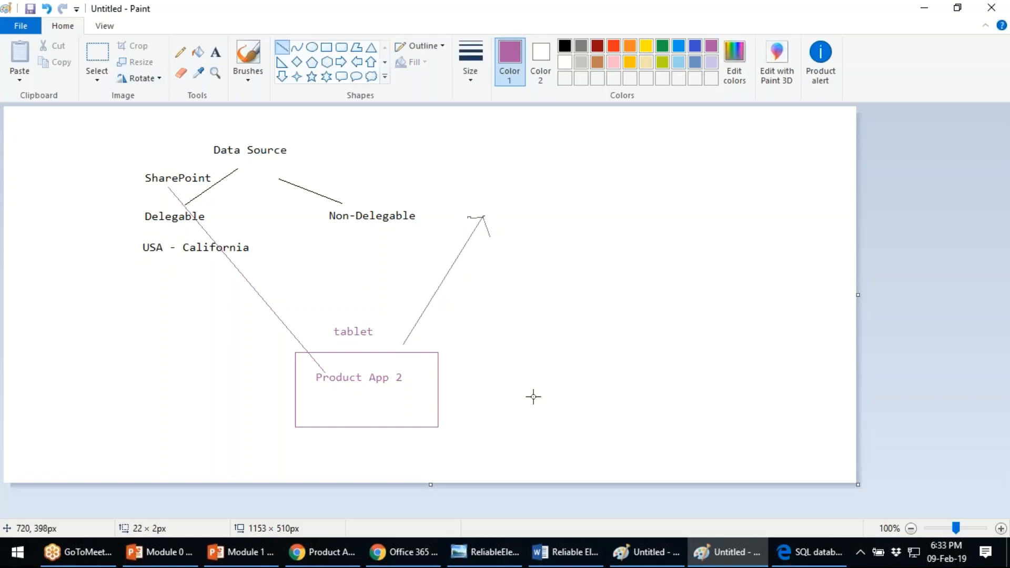
- Review the Delegated Data Sources slide in PowerPoint again and return to the Paint drawing
{"action": "left_click", "coordinate": [259, 555]}
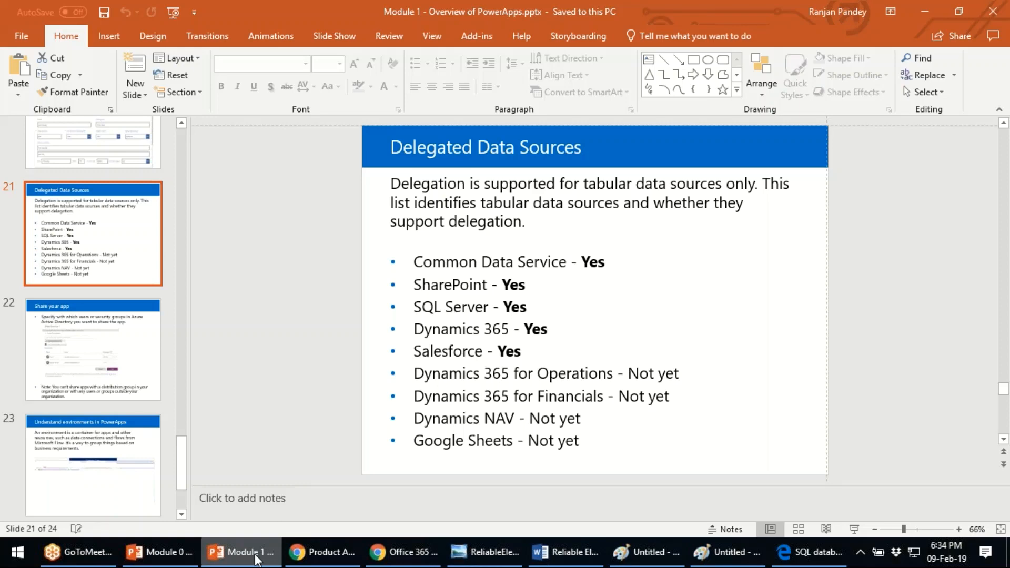
{"action": "mouse_move", "coordinate": [256, 556]}
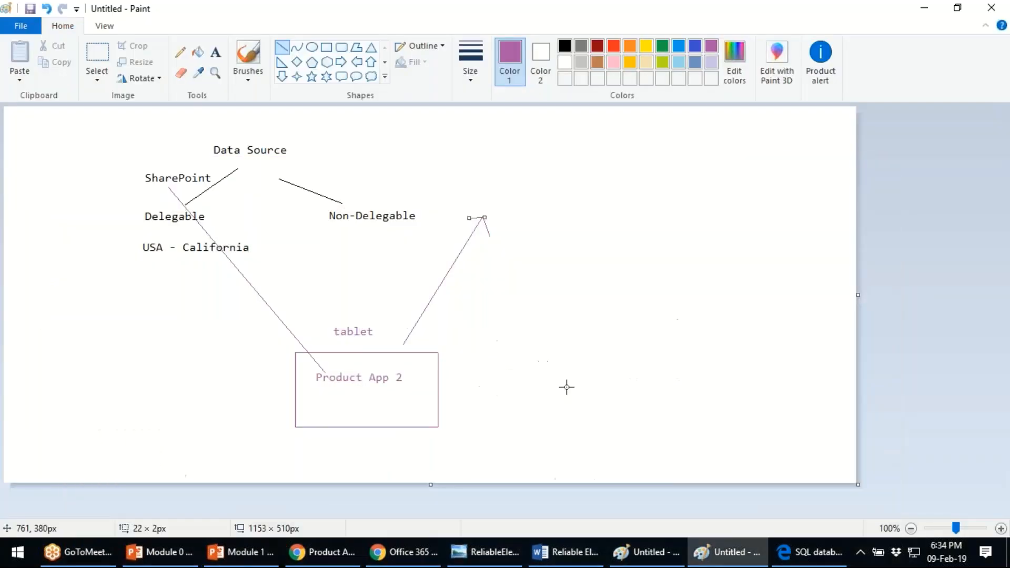
{"action": "left_click", "coordinate": [566, 387]}
- Draw a purple rectangle about 191 × 79 px beside the arrowhead and label it Non-delegated data source
{"action": "left_click", "coordinate": [326, 47]}
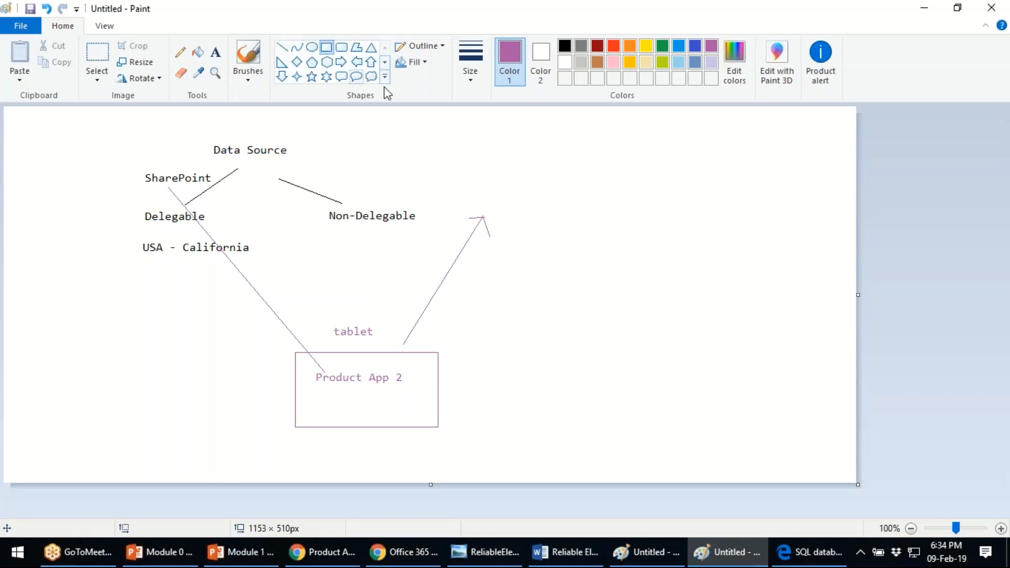
{"action": "left_click_drag", "start_coordinate": [502, 192], "coordinate": [643, 250]}
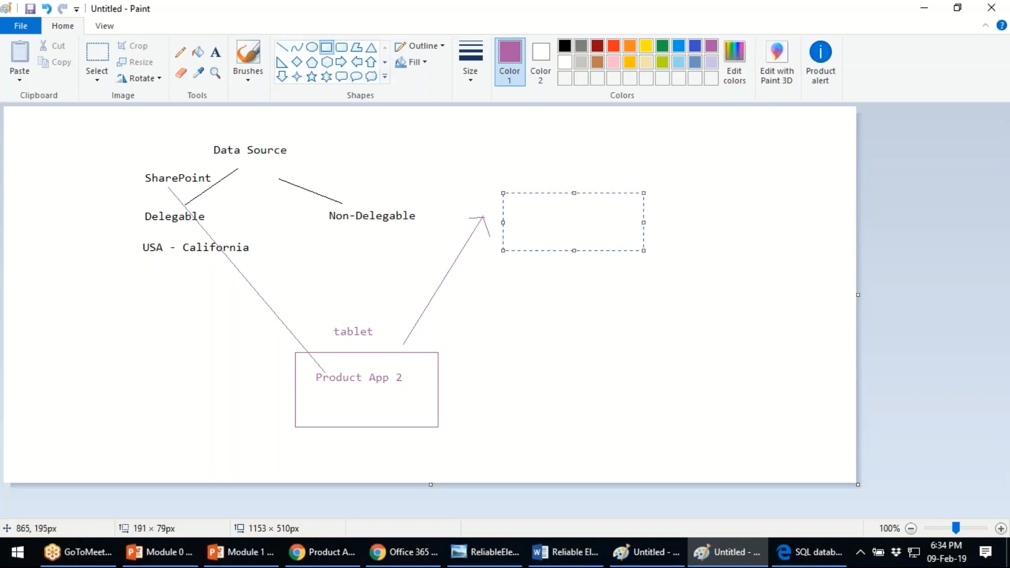
{"action": "left_click", "coordinate": [216, 58]}
{"action": "left_click_drag", "start_coordinate": [524, 213], "coordinate": [625, 227]}
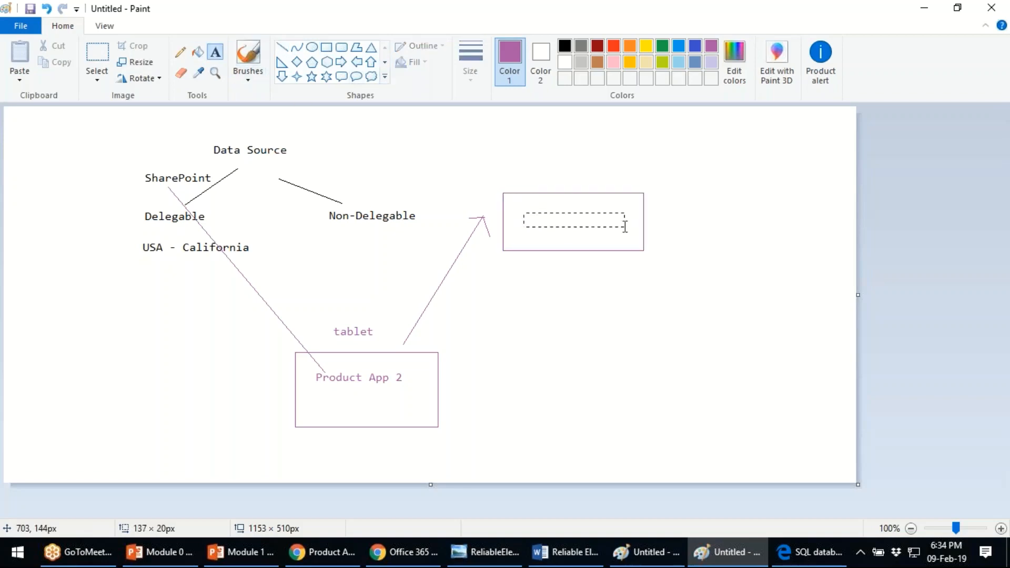
{"action": "type", "text": "Non"}
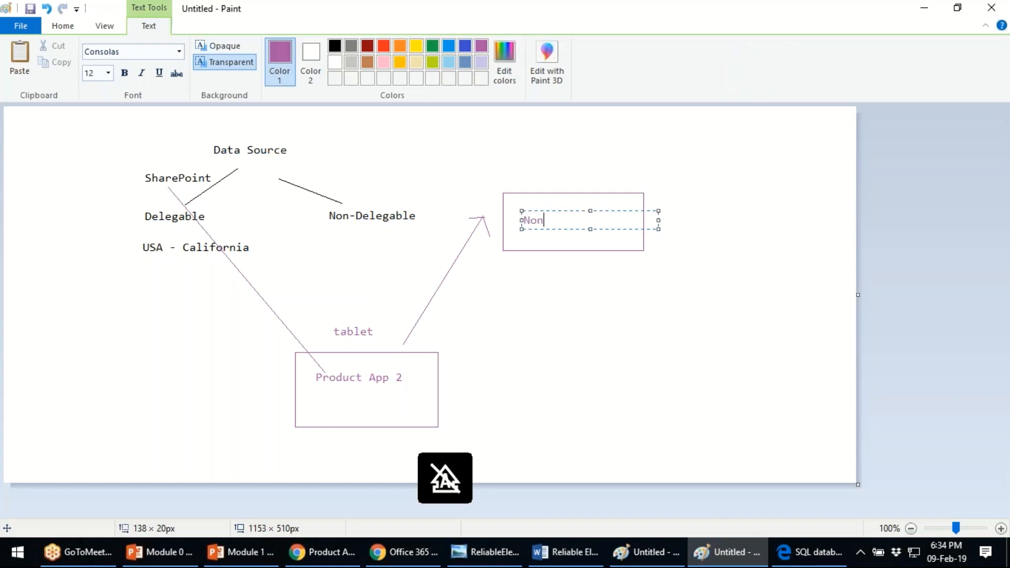
{"action": "type", "text": "-delegated d"}
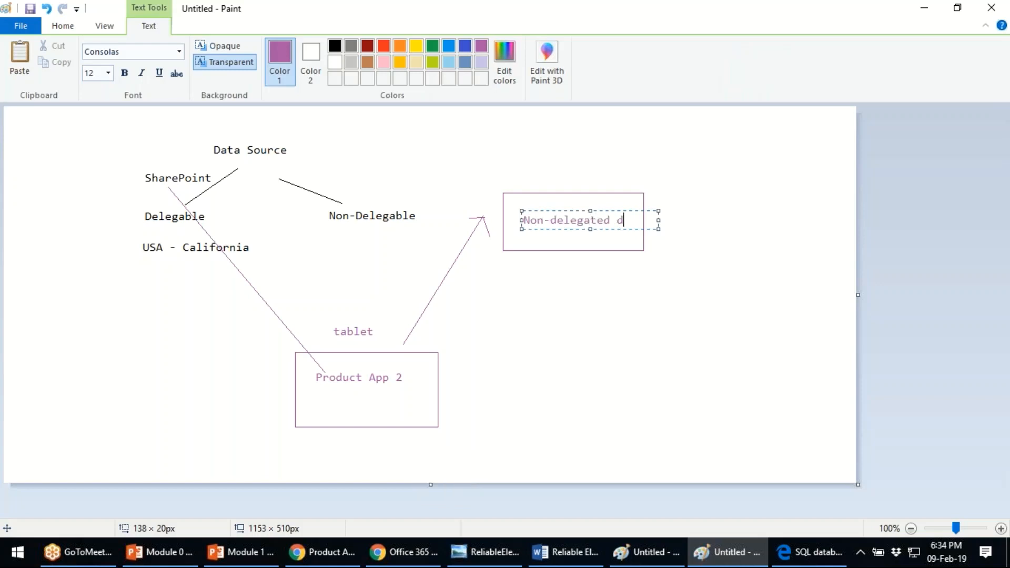
{"action": "type", "text": "ata source"}
{"action": "left_click", "coordinate": [579, 318]}
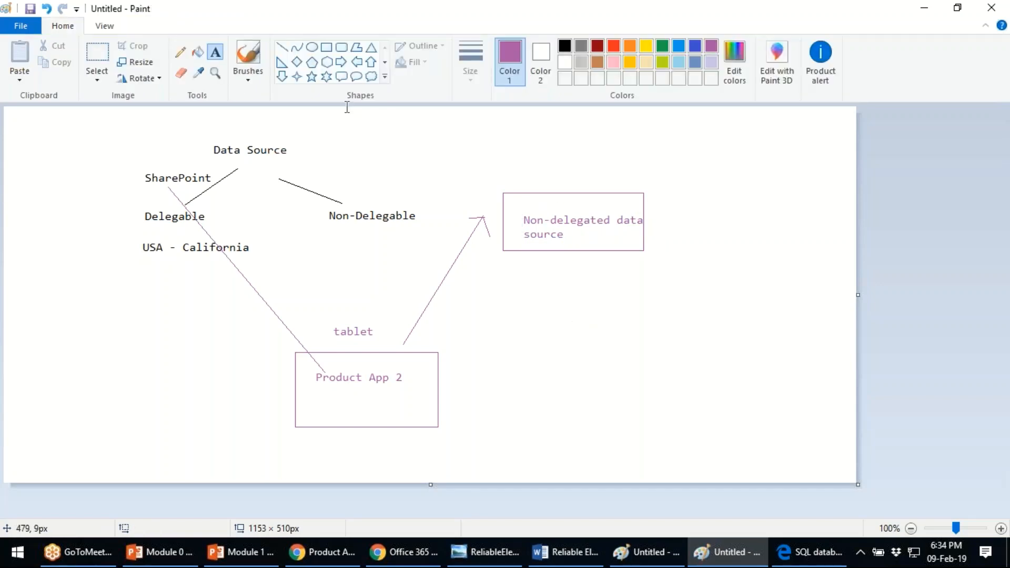
- Draw a second purple arrow from beside the Product App 2 box up to the Non-delegated data source box
{"action": "left_click", "coordinate": [281, 47]}
{"action": "mouse_move", "coordinate": [466, 403]}
{"action": "left_mouse_down"}
{"action": "mouse_move", "coordinate": [544, 265]}
{"action": "mouse_move", "coordinate": [556, 286]}
{"action": "mouse_move", "coordinate": [546, 264]}
{"action": "left_mouse_up"}
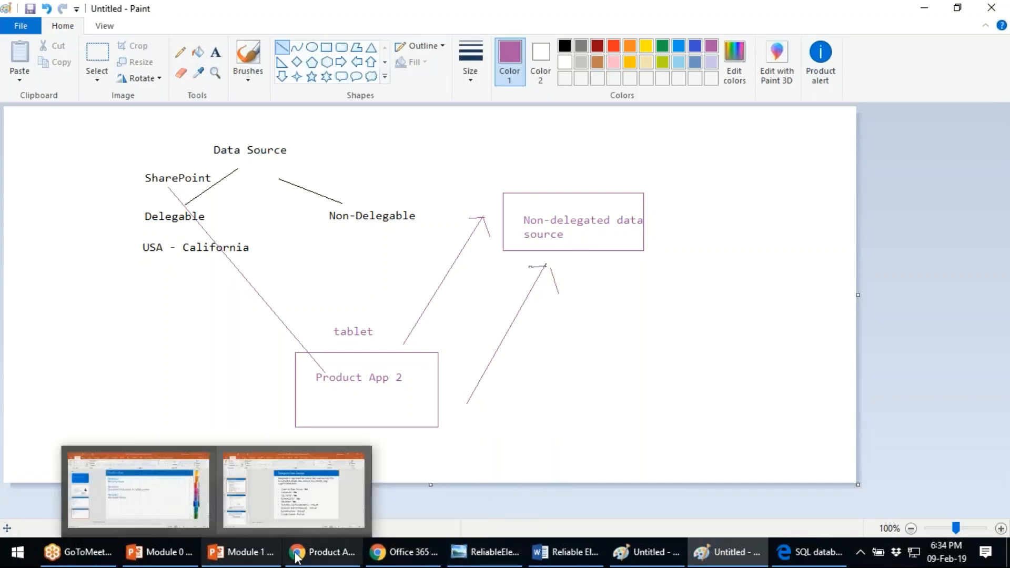
{"action": "mouse_move", "coordinate": [305, 555]}
- Add the purple text 100,000 just below the Non-delegated data source box in the drawing
{"action": "left_click", "coordinate": [215, 51]}
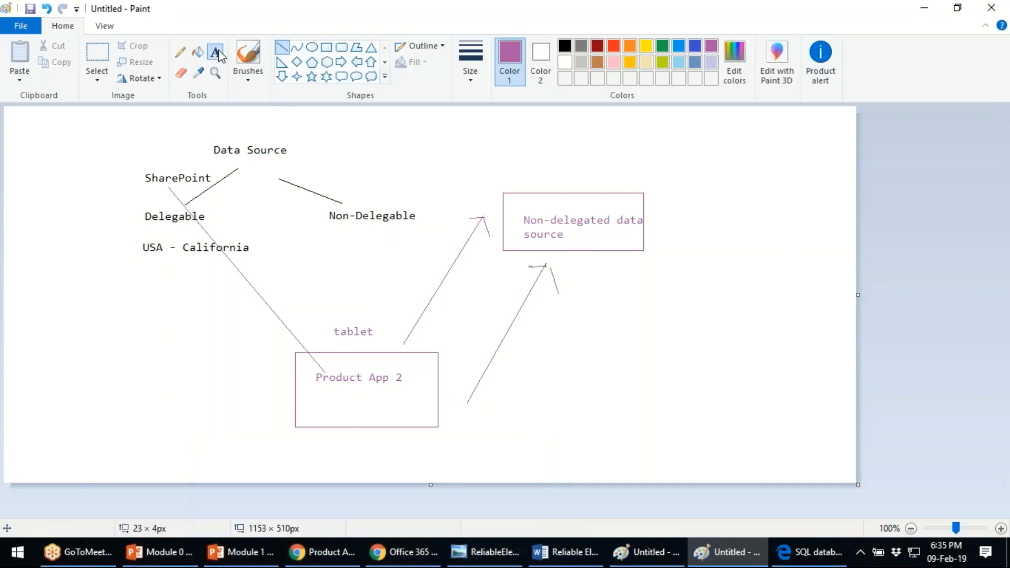
{"action": "left_click_drag", "start_coordinate": [589, 260], "coordinate": [725, 289]}
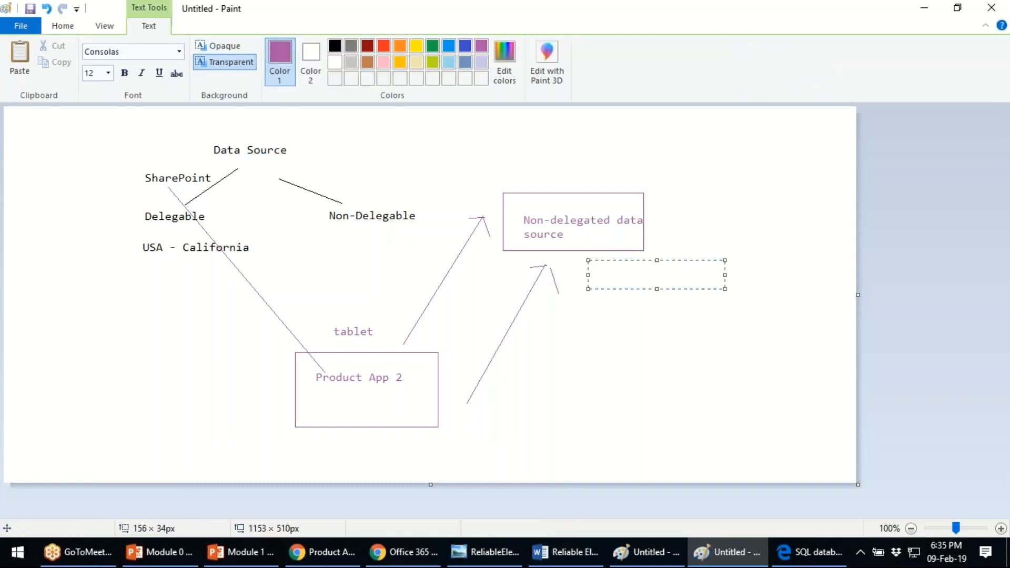
{"action": "type", "text": "100,000"}
{"action": "left_click", "coordinate": [595, 387]}
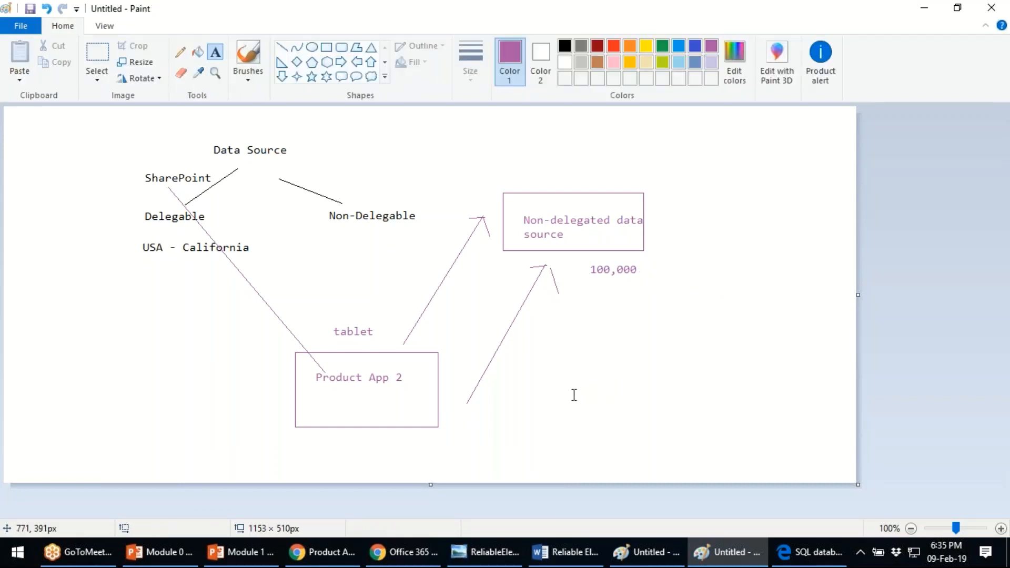
- Switch to Product App 2 in Chrome, review its app settings, Collections and Variables pages, and return to the canvas
{"action": "left_click", "coordinate": [339, 556]}
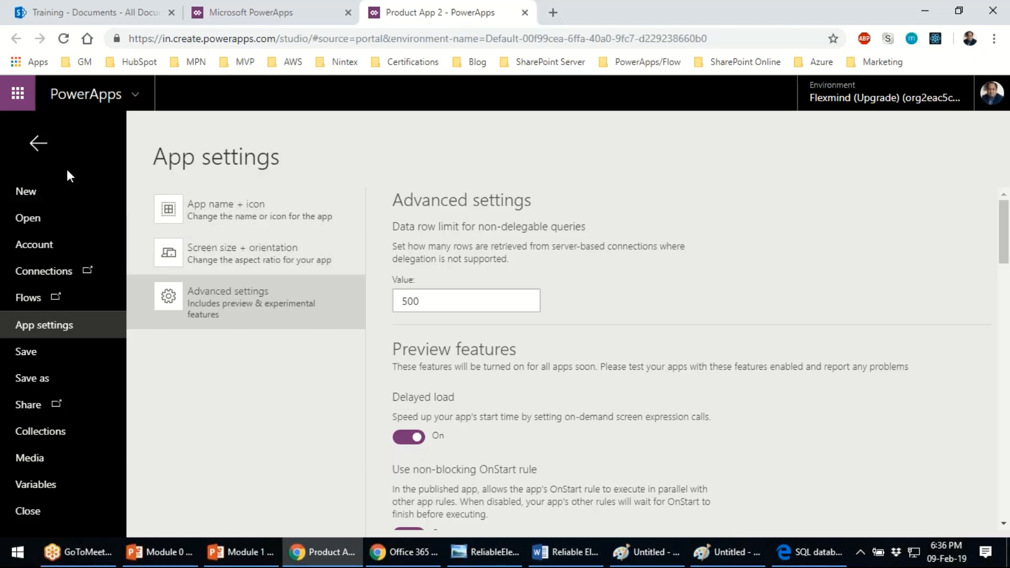
{"action": "left_click", "coordinate": [37, 327]}
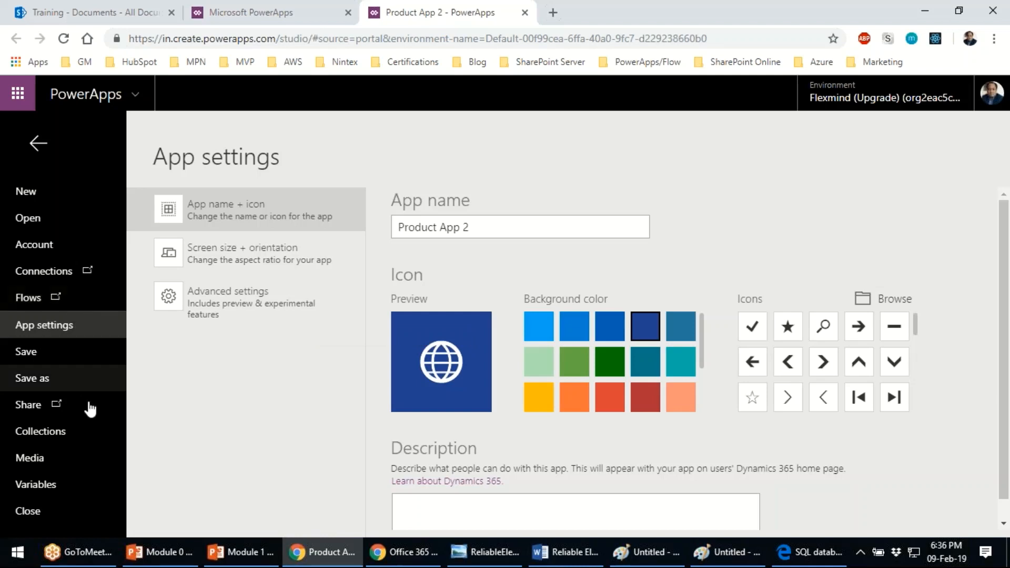
{"action": "left_click", "coordinate": [83, 435]}
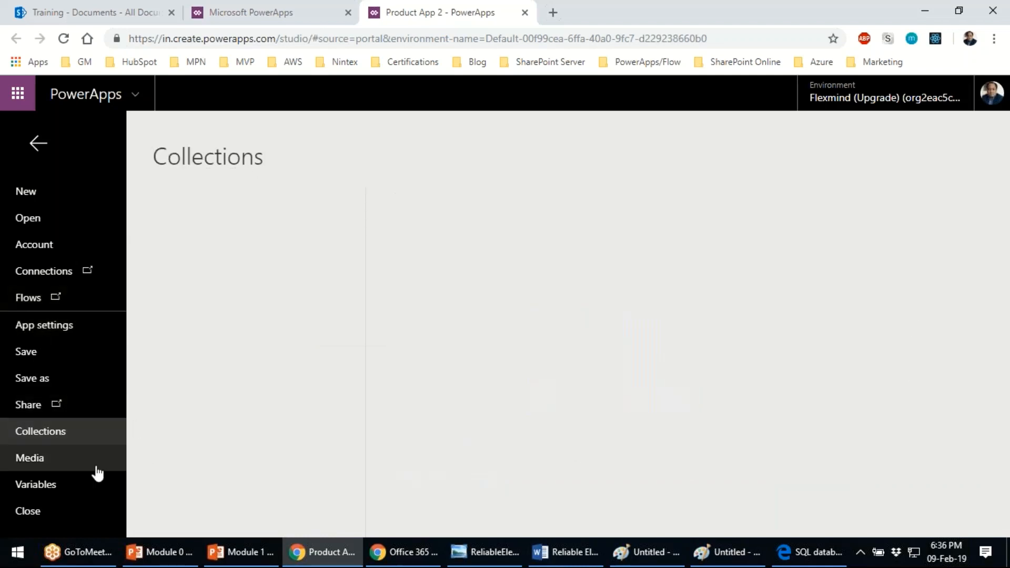
{"action": "left_click", "coordinate": [81, 485]}
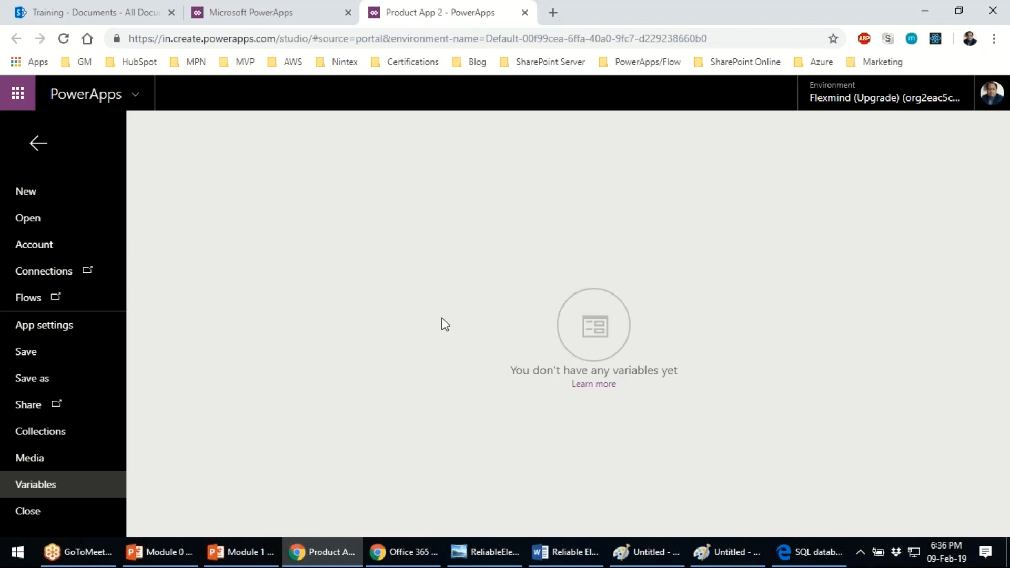
{"action": "left_click", "coordinate": [93, 431]}
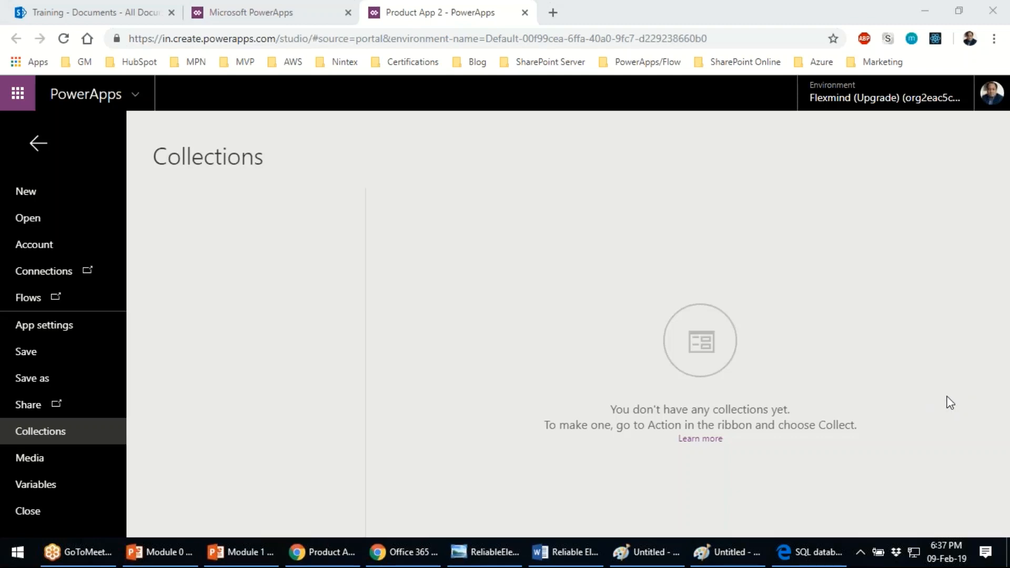
{"action": "left_click", "coordinate": [40, 146]}
{"action": "left_click", "coordinate": [40, 147]}
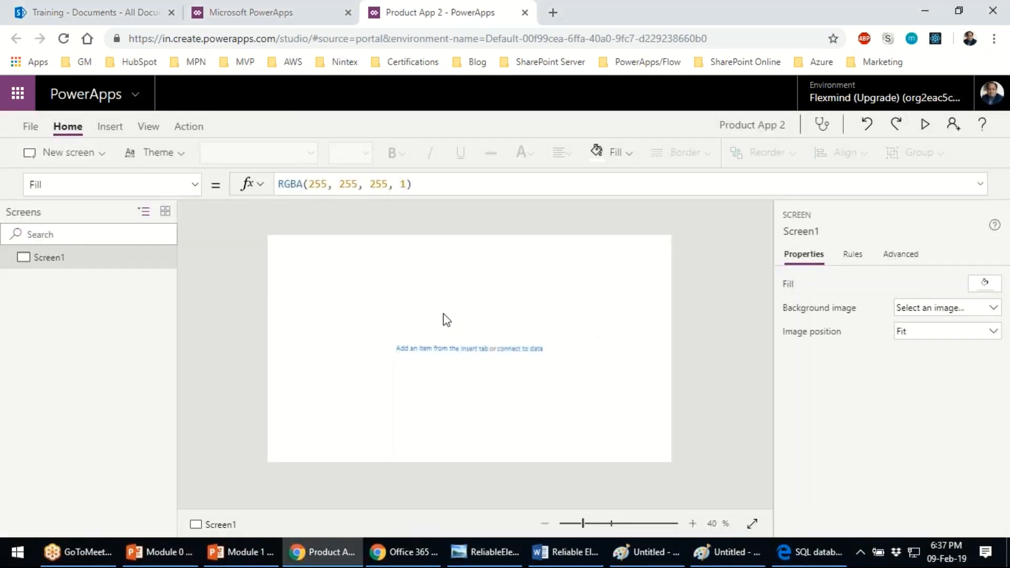
- Rename Screen1 as BrowseScreen
{"action": "mouse_move", "coordinate": [78, 265]}
{"action": "left_click", "coordinate": [154, 258]}
{"action": "left_click", "coordinate": [183, 309]}
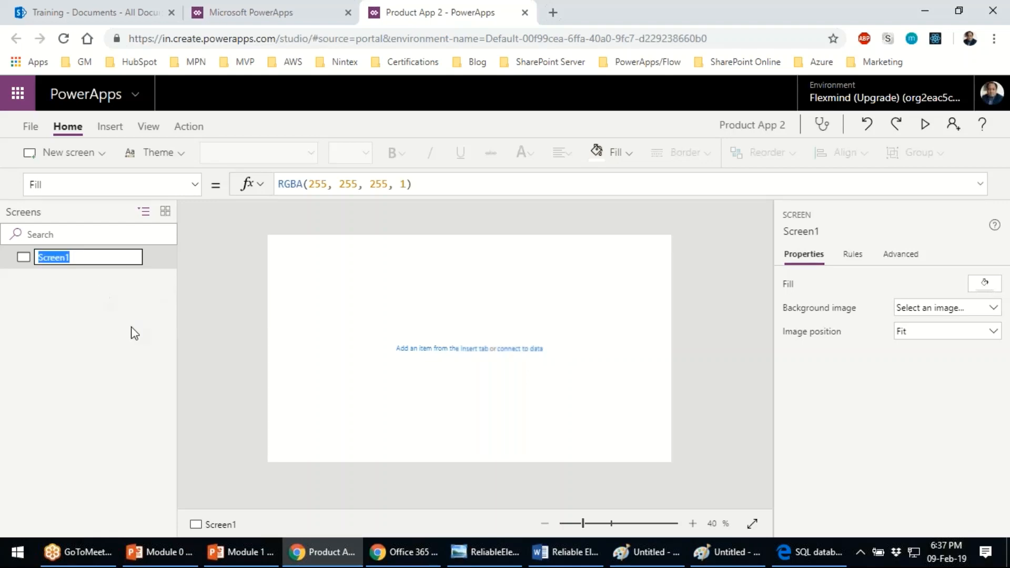
{"action": "key", "text": "Home"}
{"action": "type", "text": "Brow"}
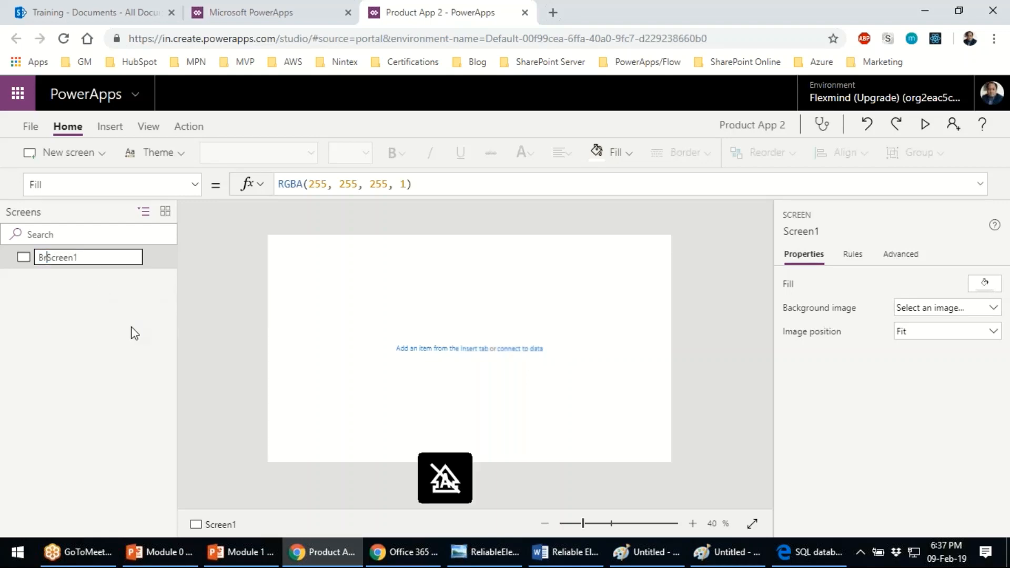
{"action": "type", "text": "se"}
{"action": "key", "text": "End"}
{"action": "key", "text": "BackSpace"}
{"action": "key", "text": "Return"}
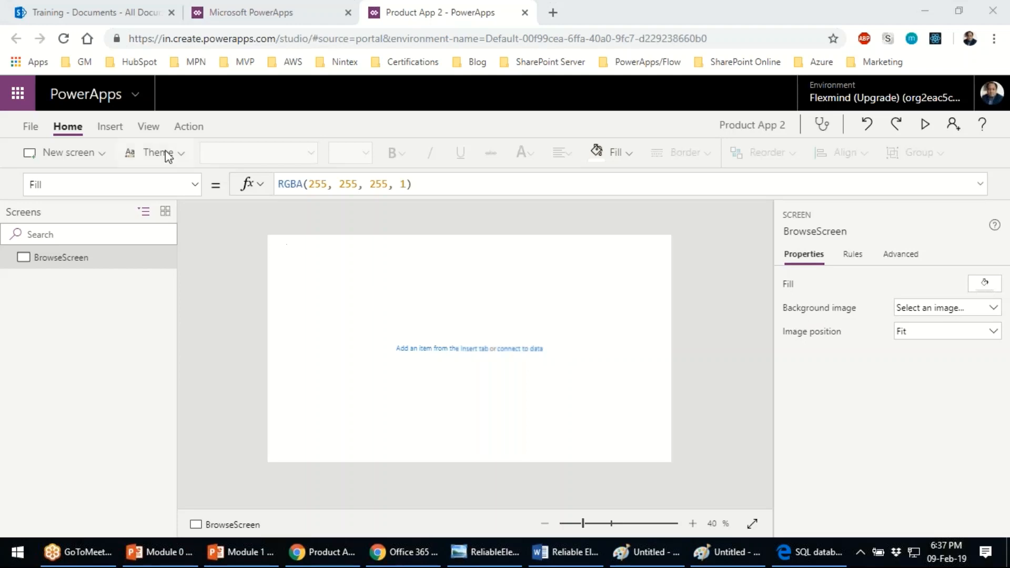
- Add two blank screens to the app after BrowseScreen
{"action": "left_click", "coordinate": [111, 128]}
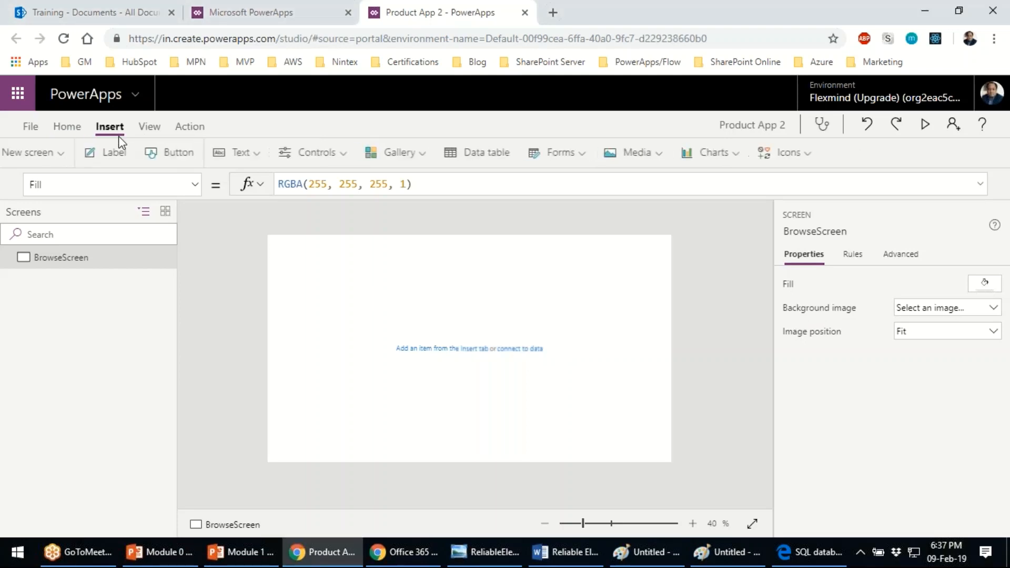
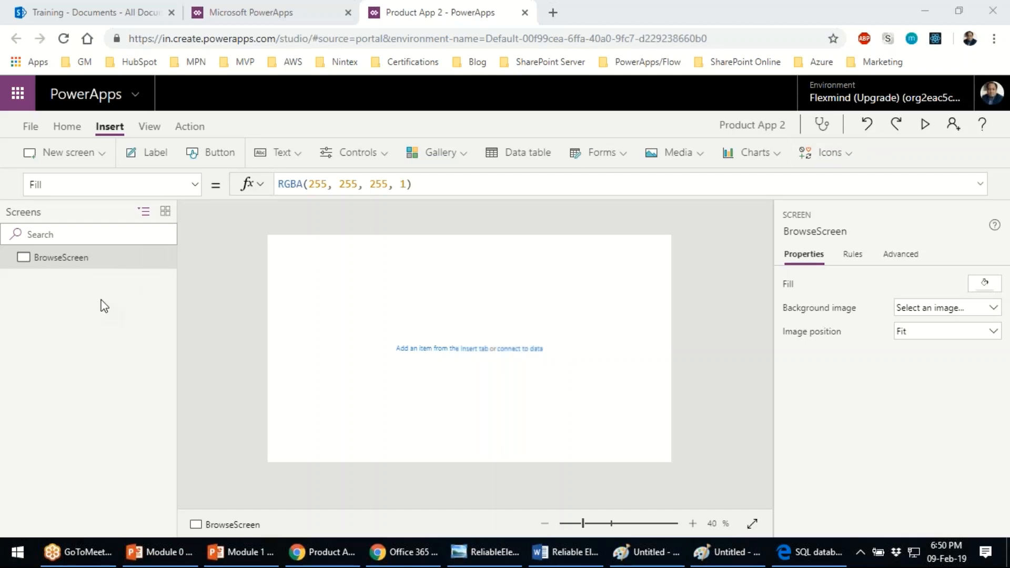
{"action": "left_click", "coordinate": [103, 152]}
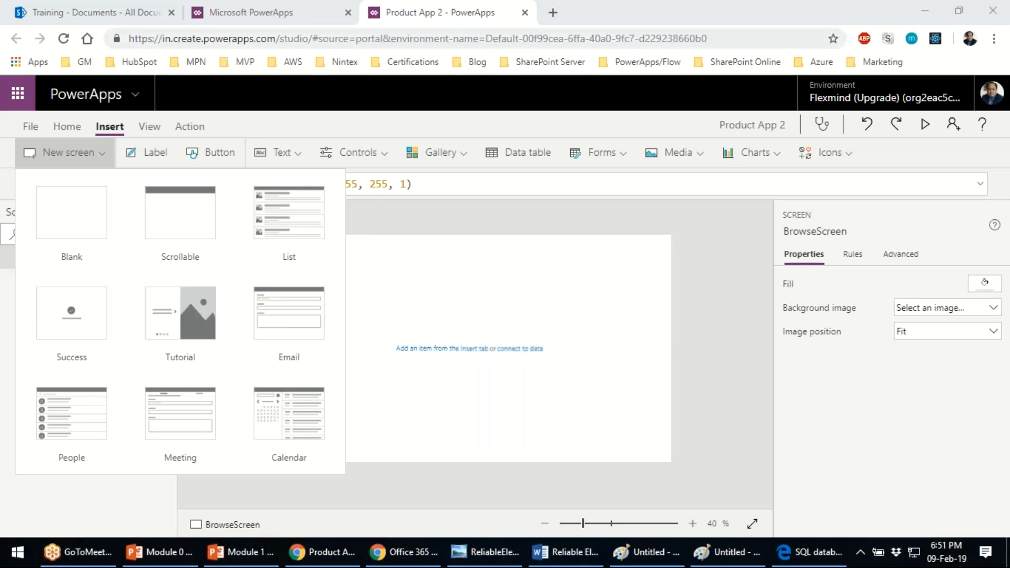
{"action": "left_click", "coordinate": [579, 80]}
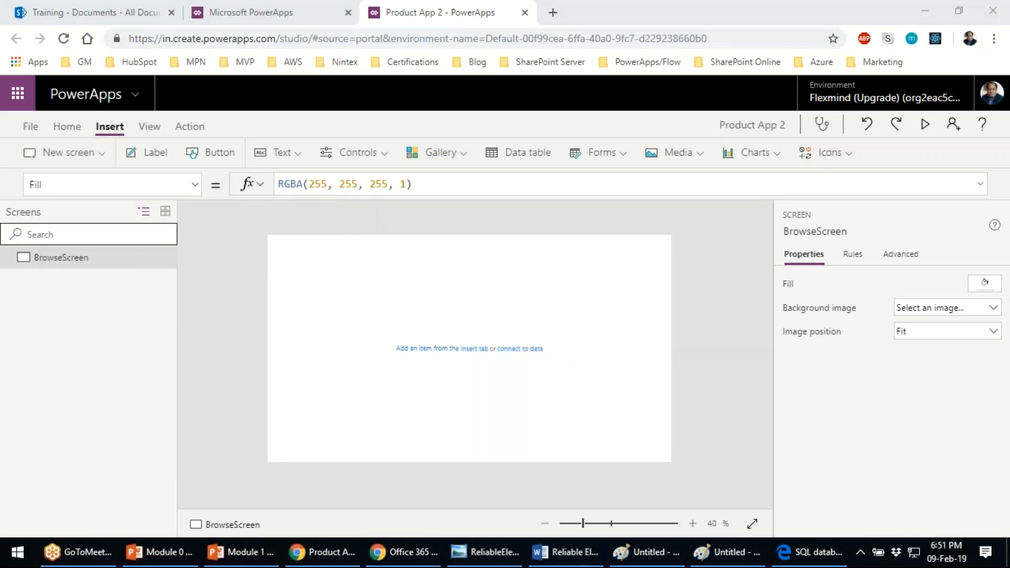
{"action": "left_click", "coordinate": [93, 157]}
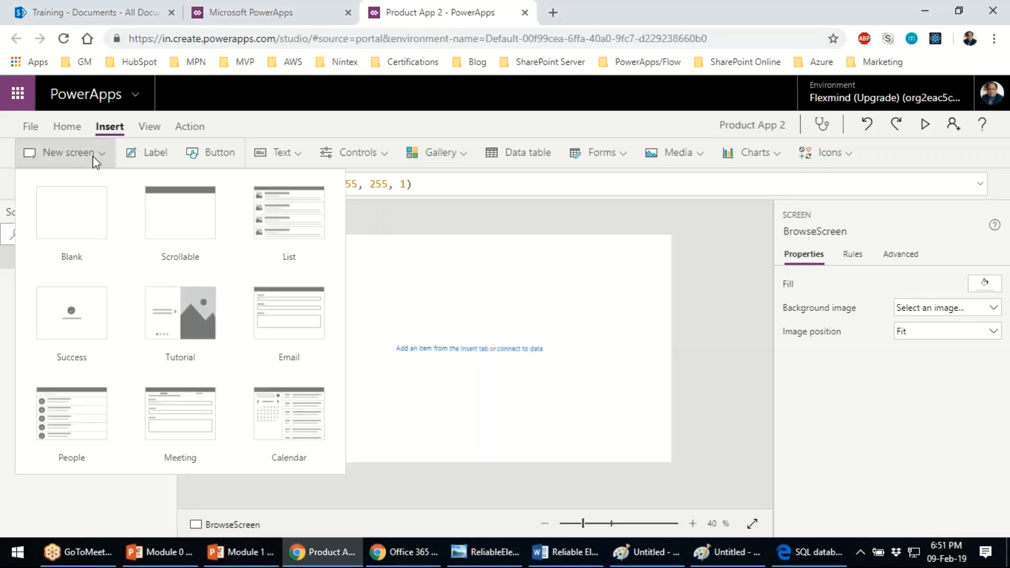
{"action": "left_click", "coordinate": [76, 228]}
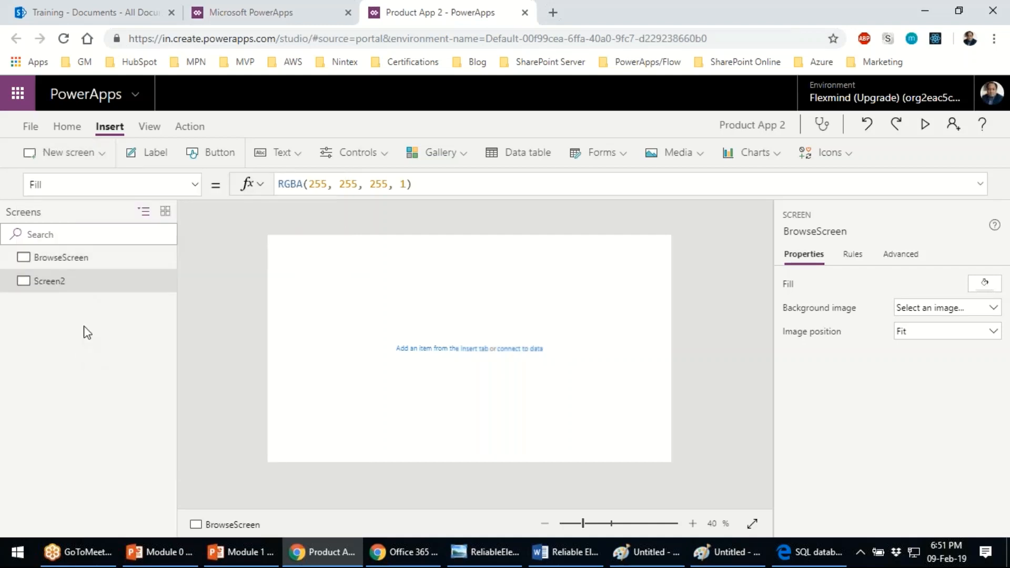
{"action": "left_click", "coordinate": [96, 158]}
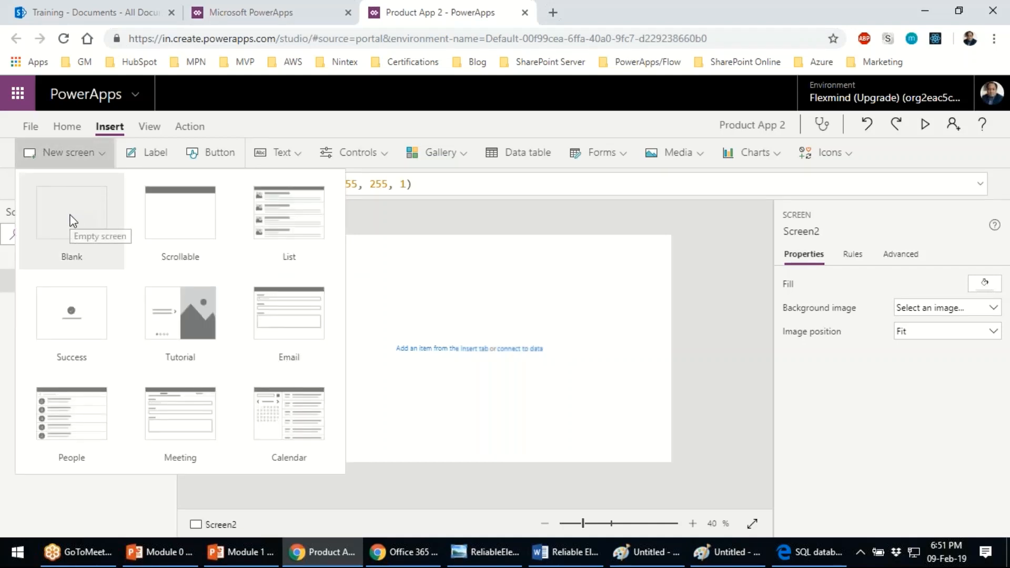
{"action": "left_click", "coordinate": [70, 215]}
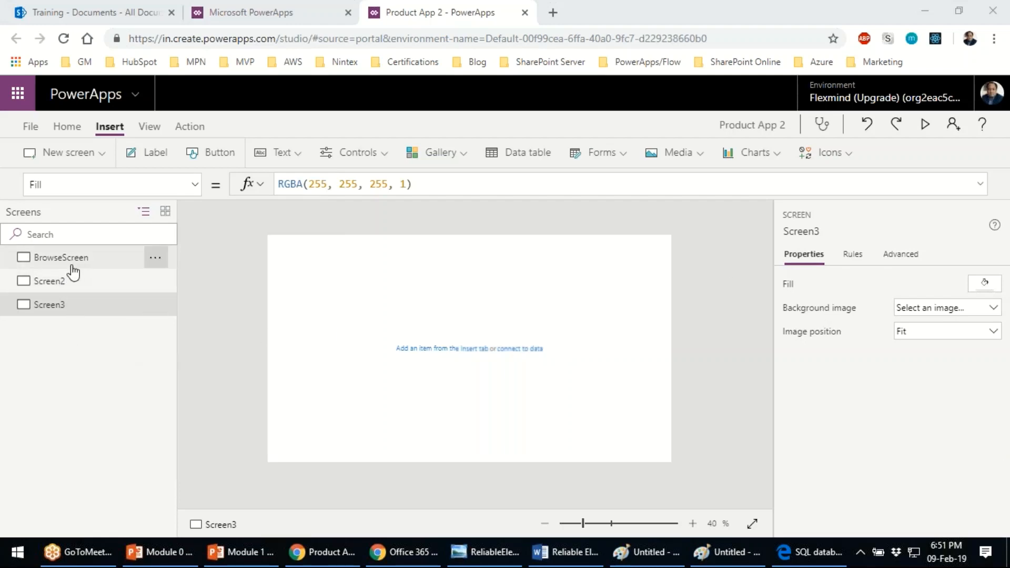
{"action": "left_click", "coordinate": [98, 156]}
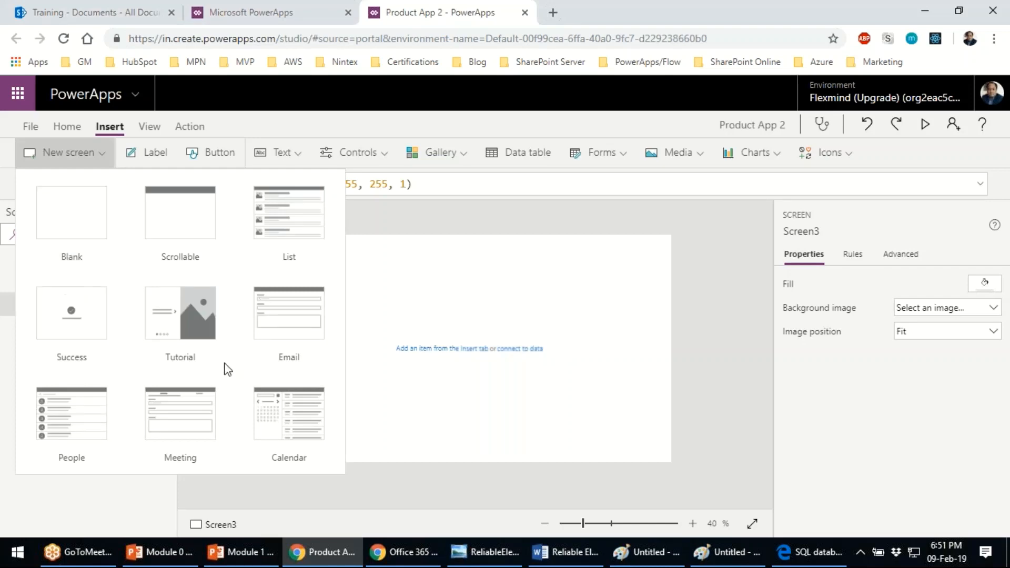
{"action": "left_click", "coordinate": [490, 249]}
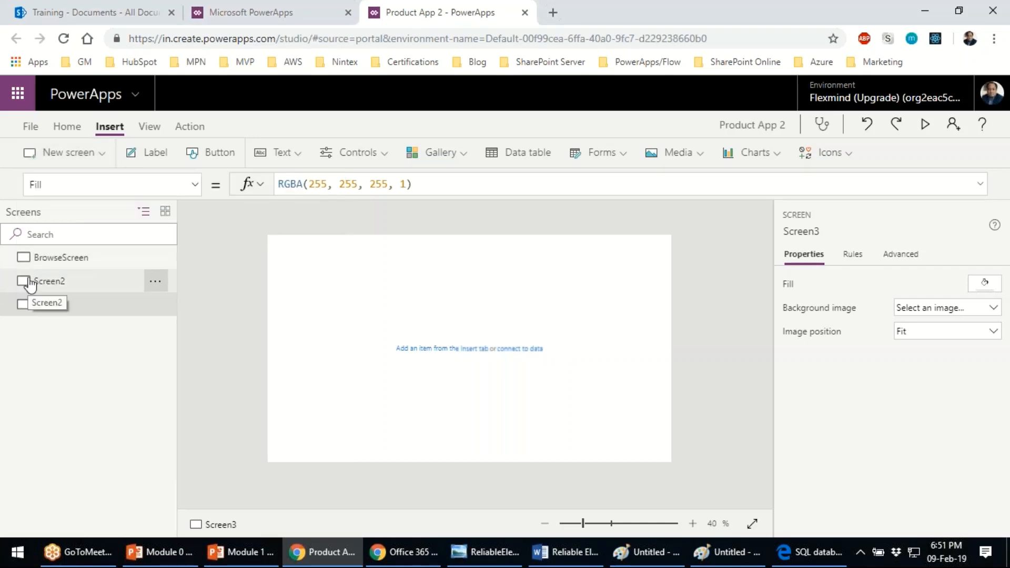
- Rename Screen2 as DetailScreen
{"action": "left_click", "coordinate": [49, 282]}
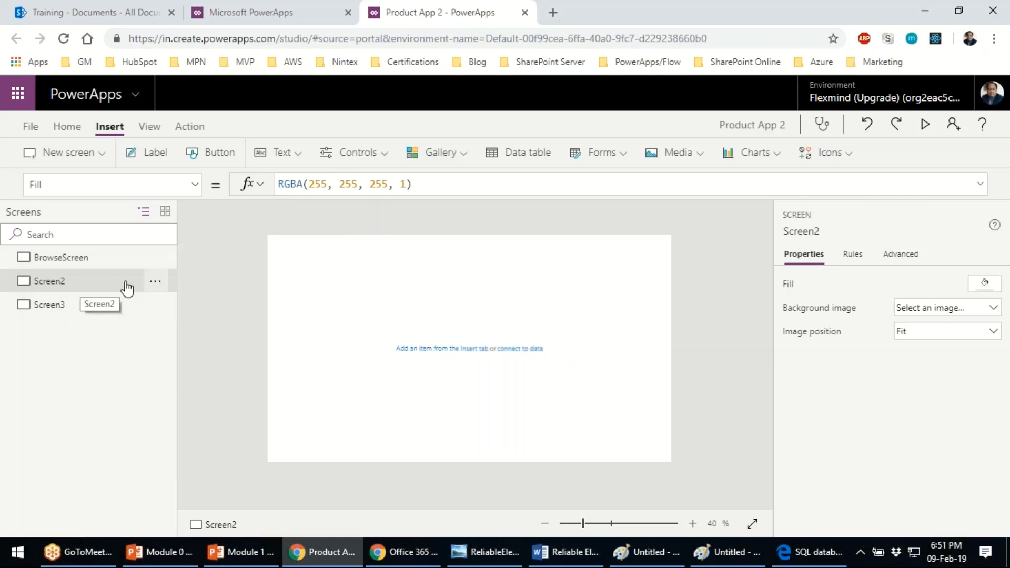
{"action": "left_click", "coordinate": [155, 282]}
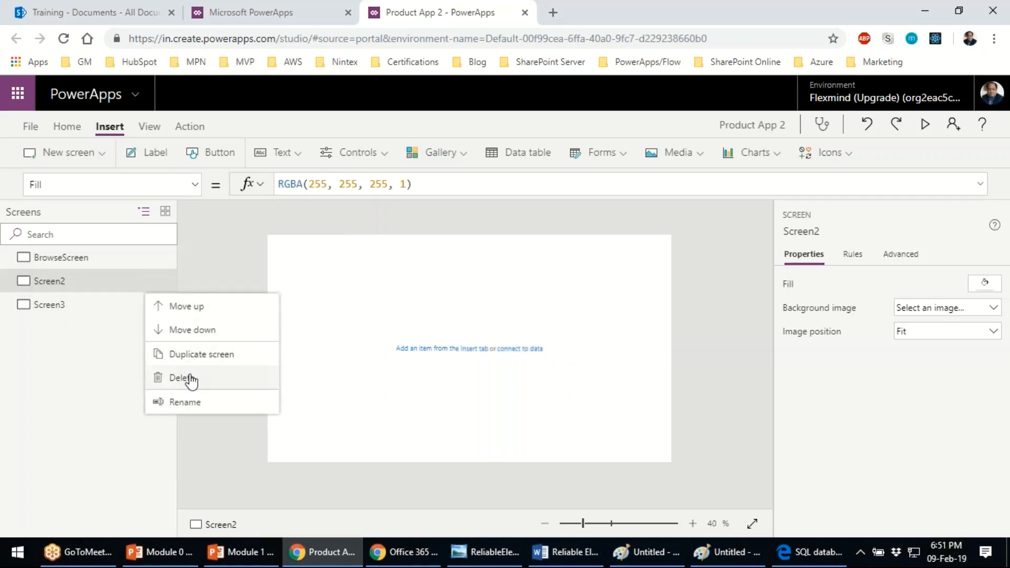
{"action": "left_click", "coordinate": [186, 402]}
{"action": "type", "text": "D"}
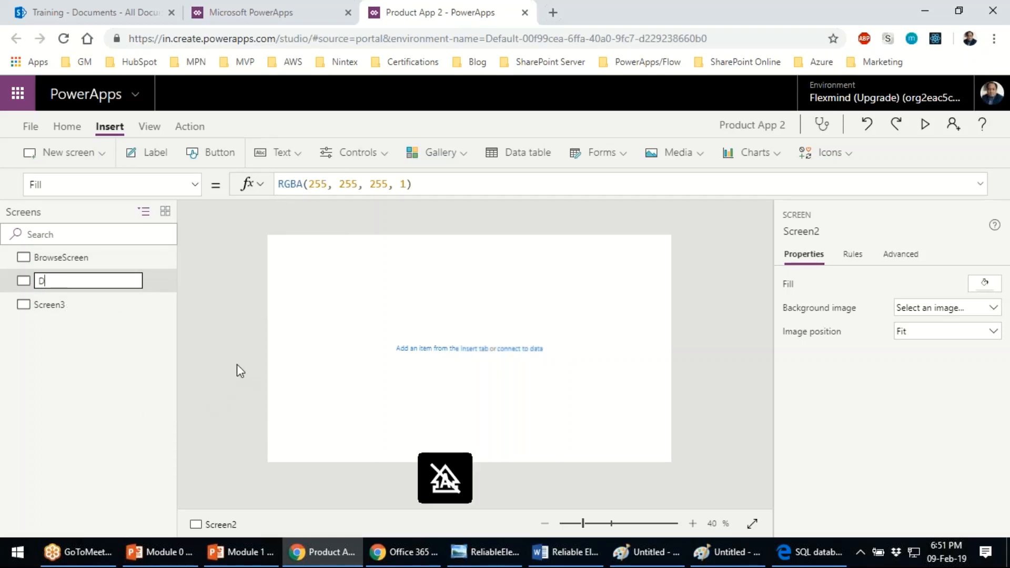
{"action": "type", "text": "etailScreen"}
{"action": "key", "text": "Return"}
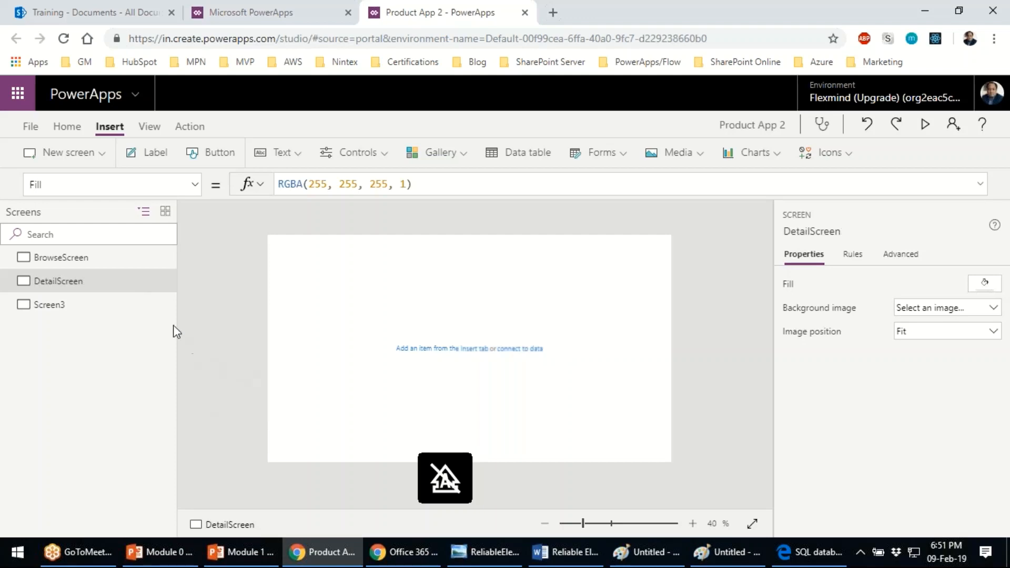
- Rename Screen3 as EditScreen
{"action": "left_click", "coordinate": [156, 306]}
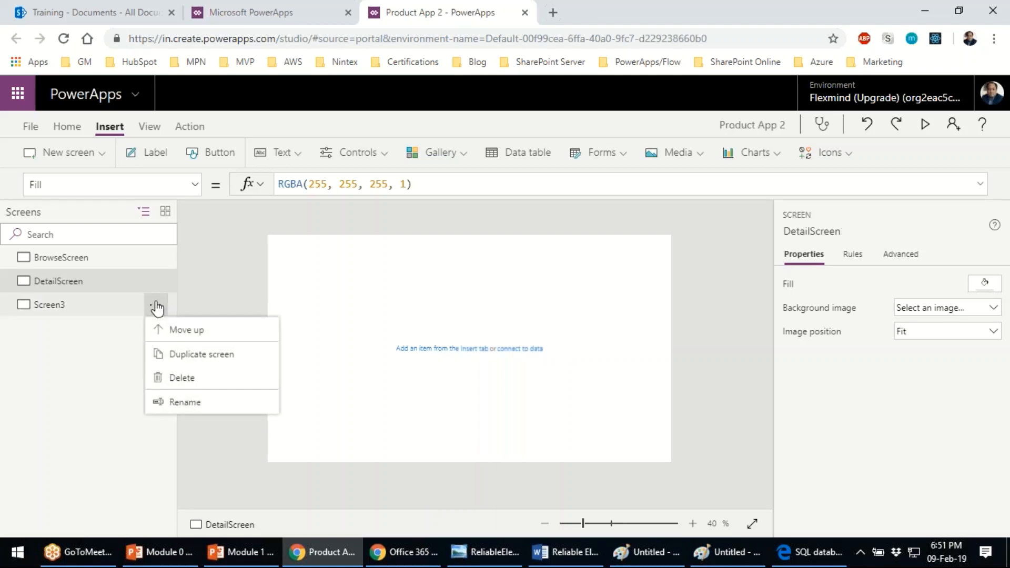
{"action": "left_click", "coordinate": [185, 402]}
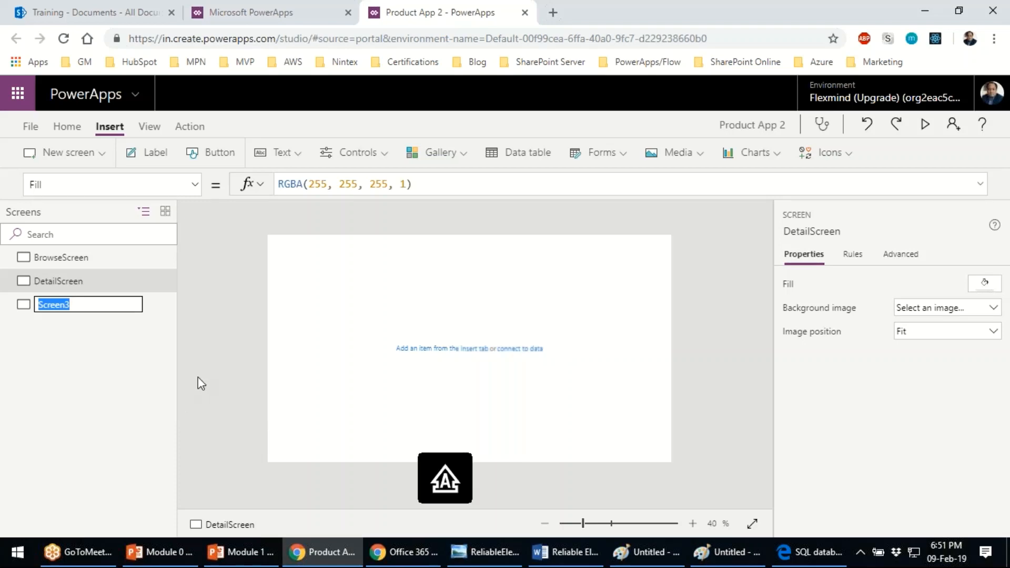
{"action": "key", "text": "Home"}
{"action": "type", "text": "Ed"}
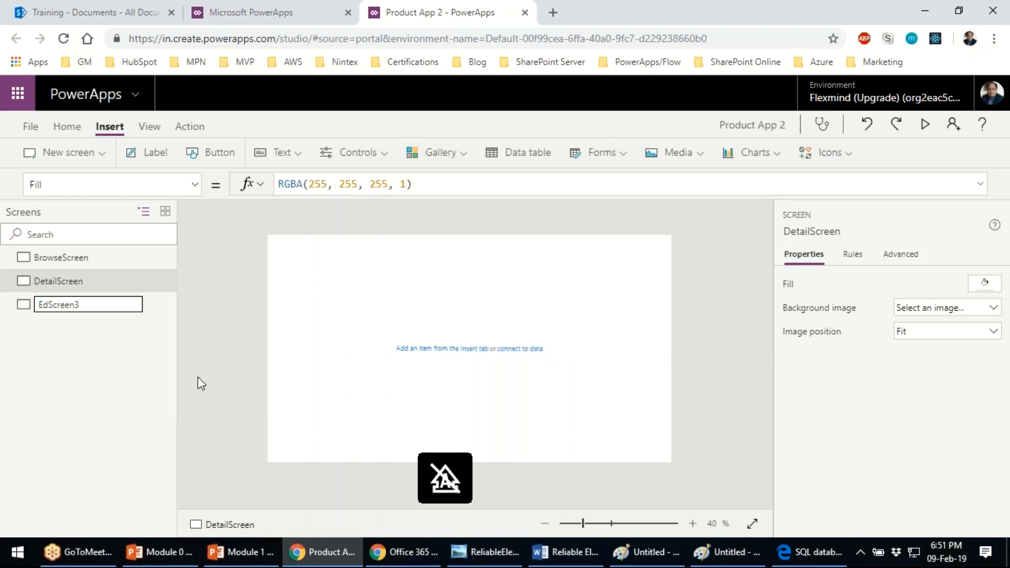
{"action": "type", "text": "it"}
{"action": "key", "text": "End"}
{"action": "key", "text": "BackSpace"}
{"action": "key", "text": "Return"}
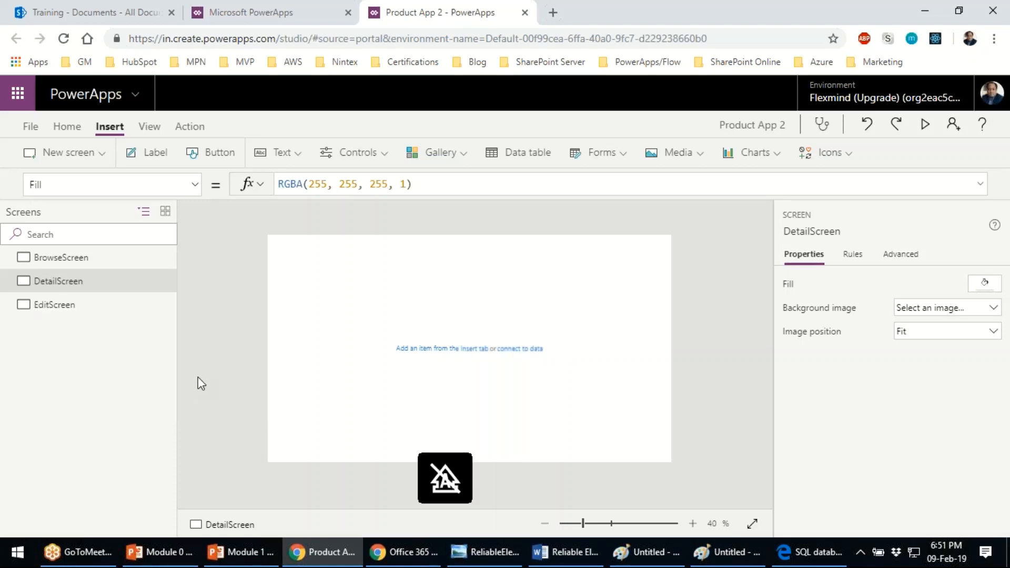
- Select BrowseScreen and look through the controls and gallery layouts available for insertion
{"action": "left_click", "coordinate": [90, 266]}
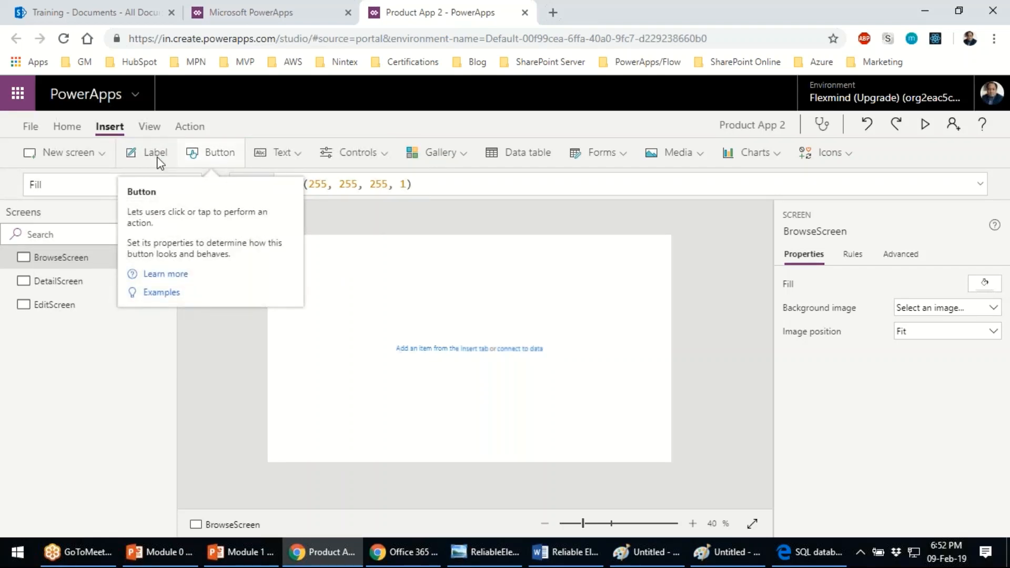
{"action": "left_click", "coordinate": [383, 158]}
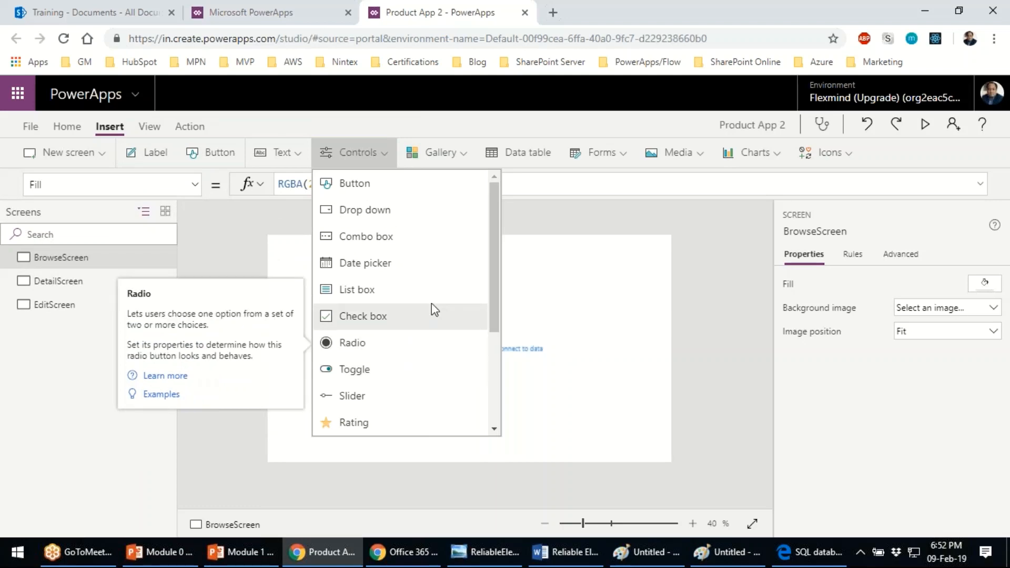
{"action": "left_click", "coordinate": [466, 156]}
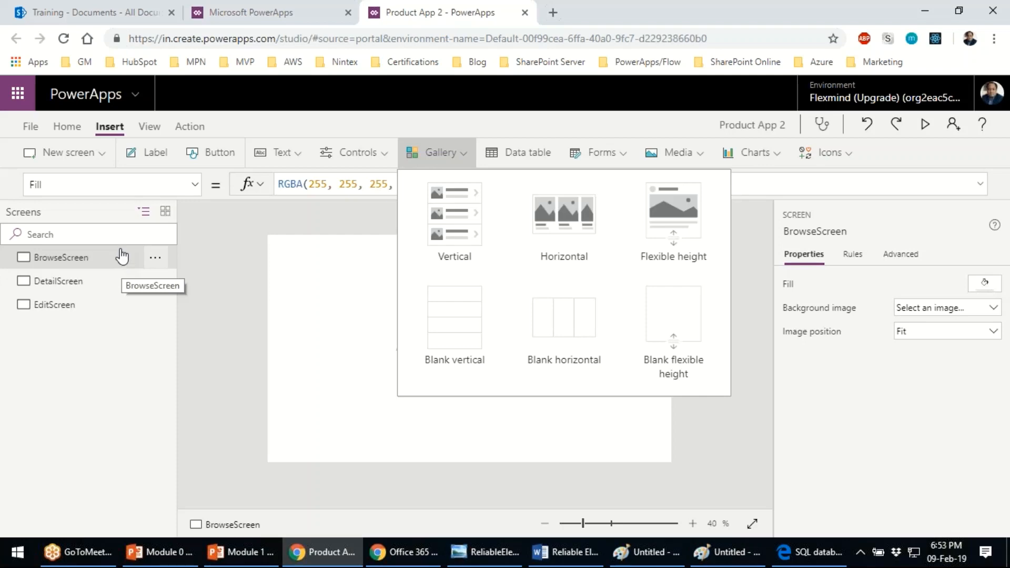
- Change the app name in the app settings to Contoso Products
{"action": "left_click", "coordinate": [31, 129]}
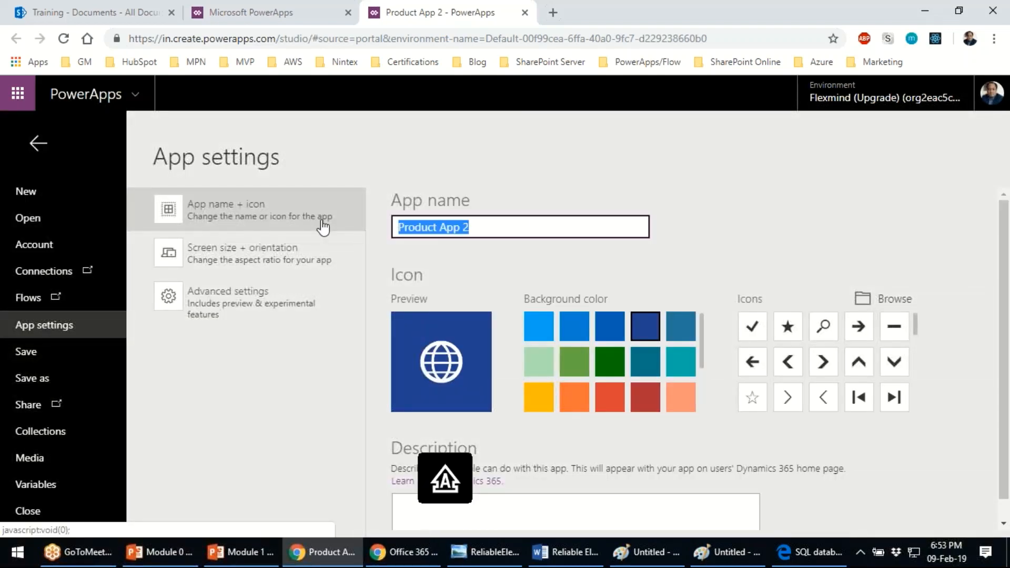
{"action": "type", "text": "Contoso Products"}
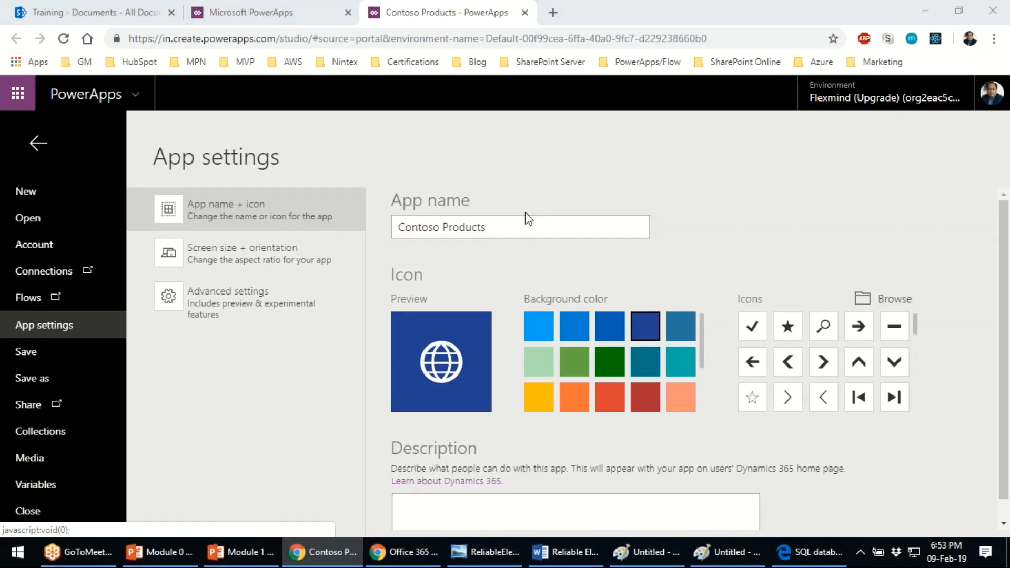
- Save the app to the cloud under the name Contoso Products and return to the BrowseScreen canvas
{"action": "key", "text": "ctrl+s"}
{"action": "key", "text": "Escape"}
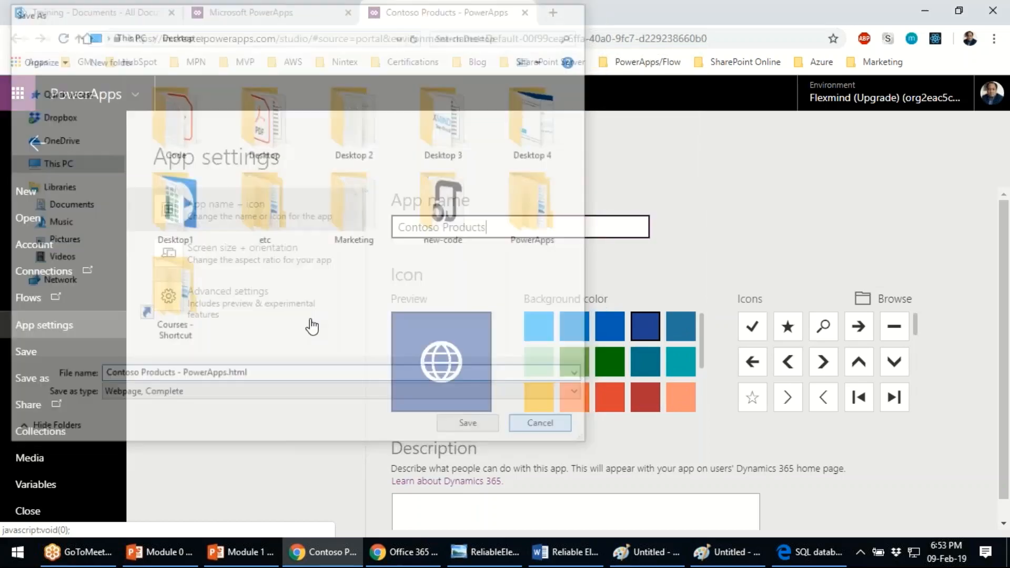
{"action": "left_click", "coordinate": [45, 147]}
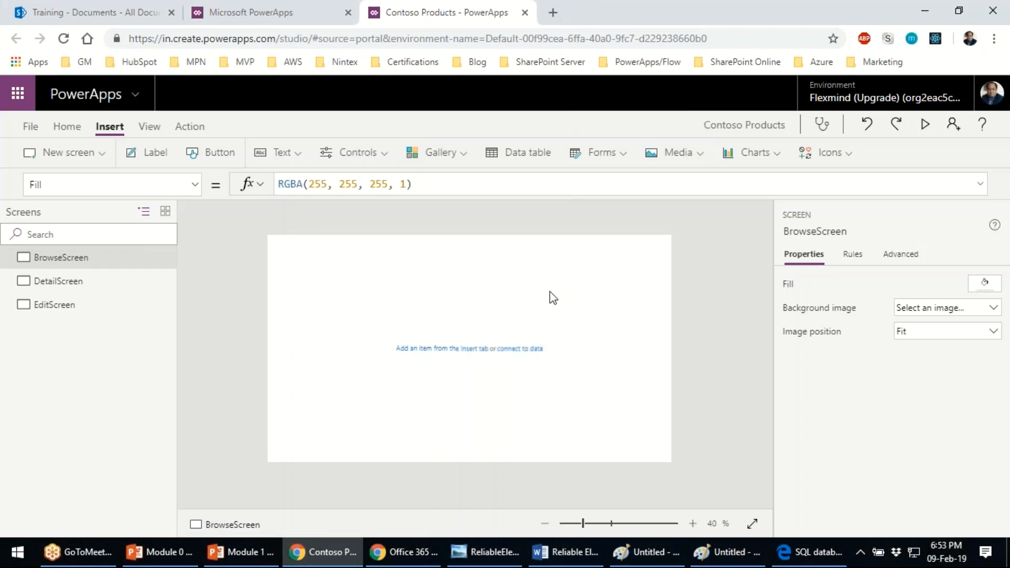
{"action": "key", "text": "ctrl+shift+s"}
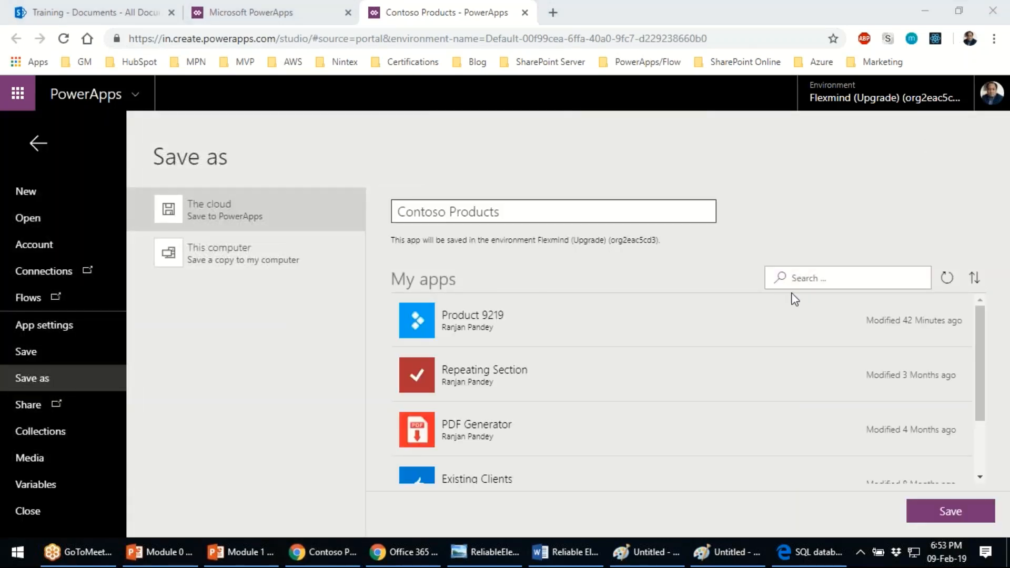
{"action": "left_click", "coordinate": [949, 512]}
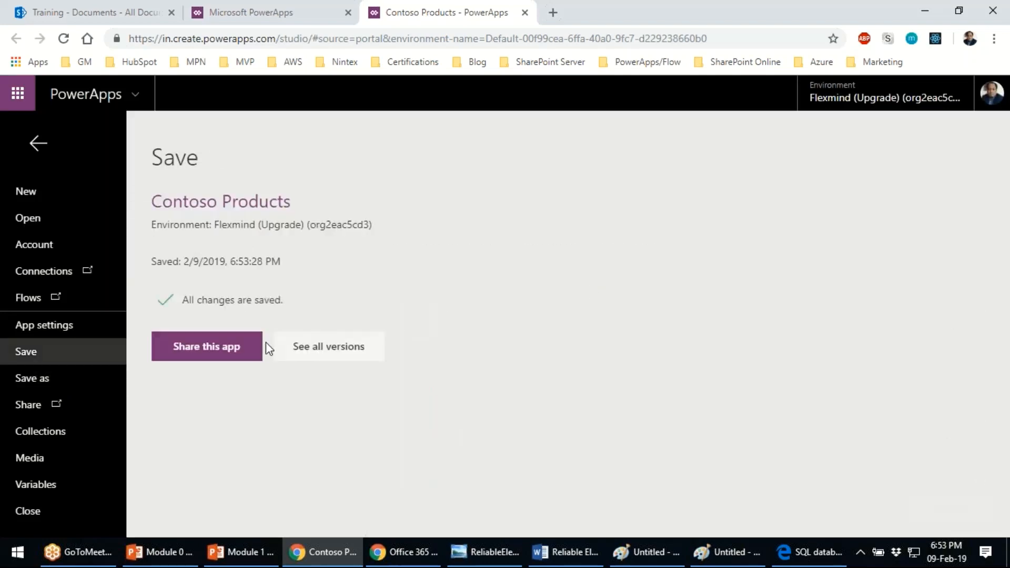
{"action": "left_click", "coordinate": [38, 143]}
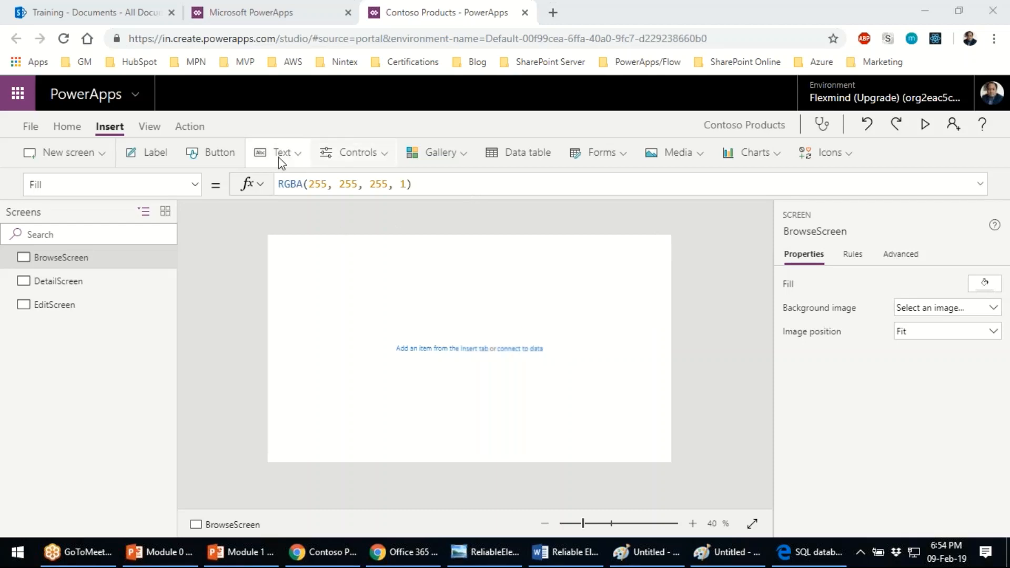
- Insert a vertical gallery on BrowseScreen, sized about 620 by 638 and positioned at about X 6, Y 130
{"action": "left_click", "coordinate": [440, 154]}
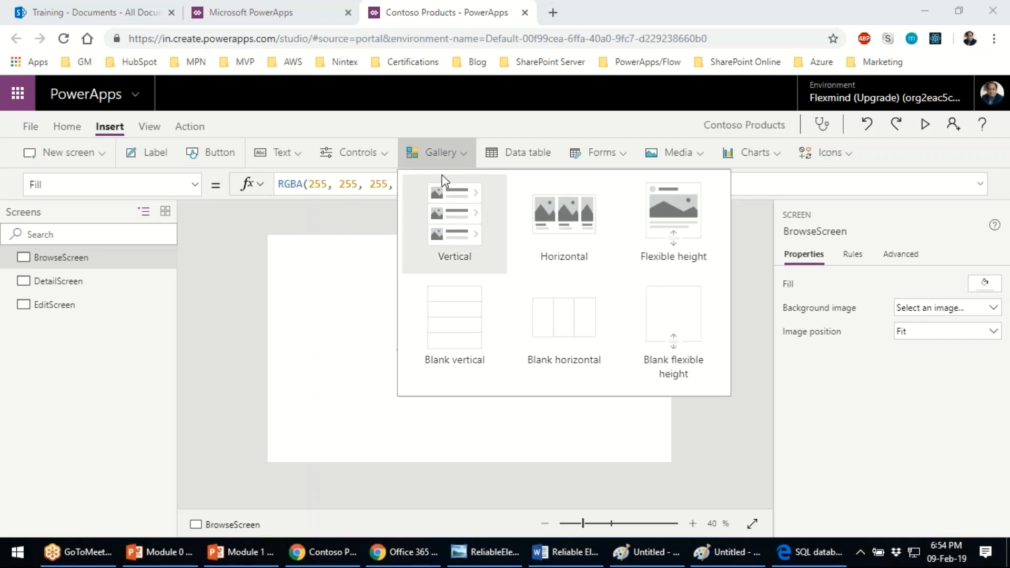
{"action": "left_click", "coordinate": [458, 218]}
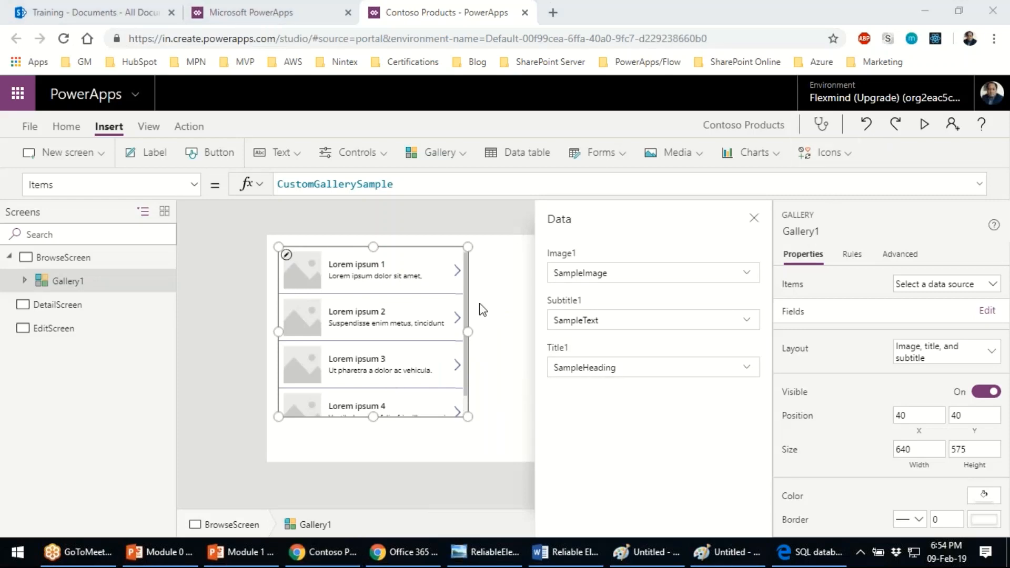
{"action": "left_click_drag", "start_coordinate": [413, 418], "coordinate": [452, 465]}
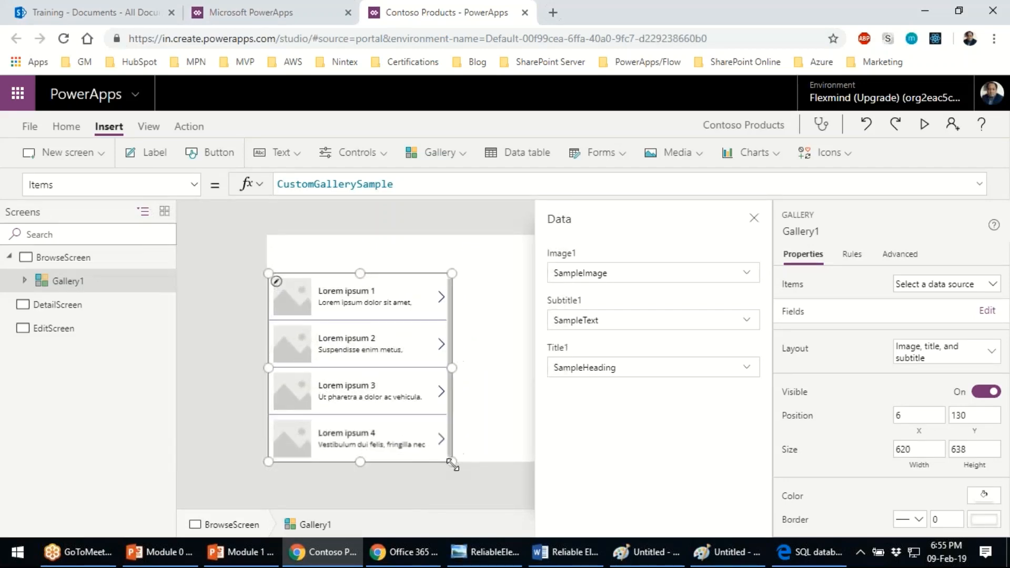
{"action": "left_click", "coordinate": [755, 221]}
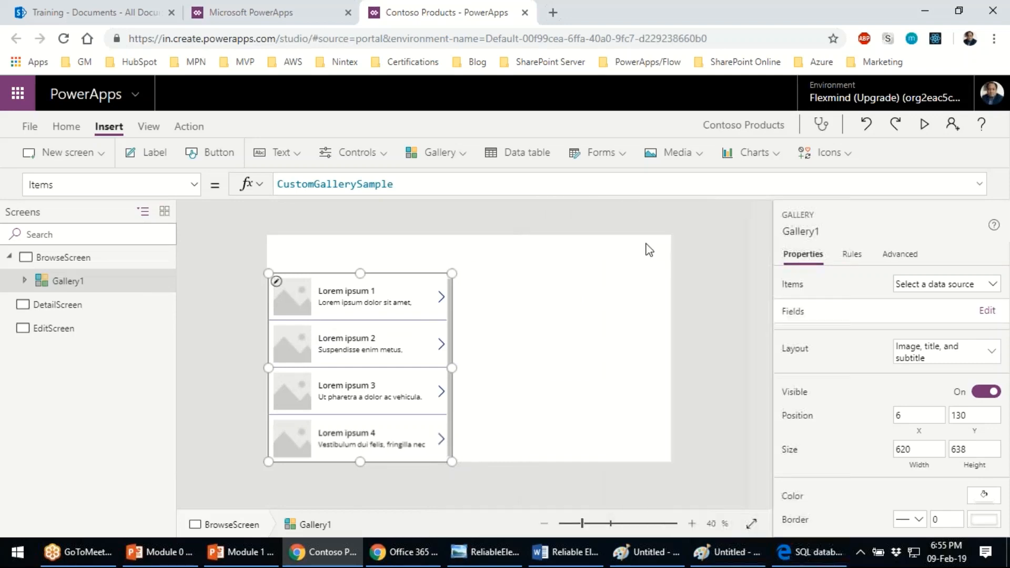
- Insert a rectangle on BrowseScreen and stretch it across the screen's top edge as a header, about 1366 wide and 82 high
{"action": "left_click", "coordinate": [836, 154]}
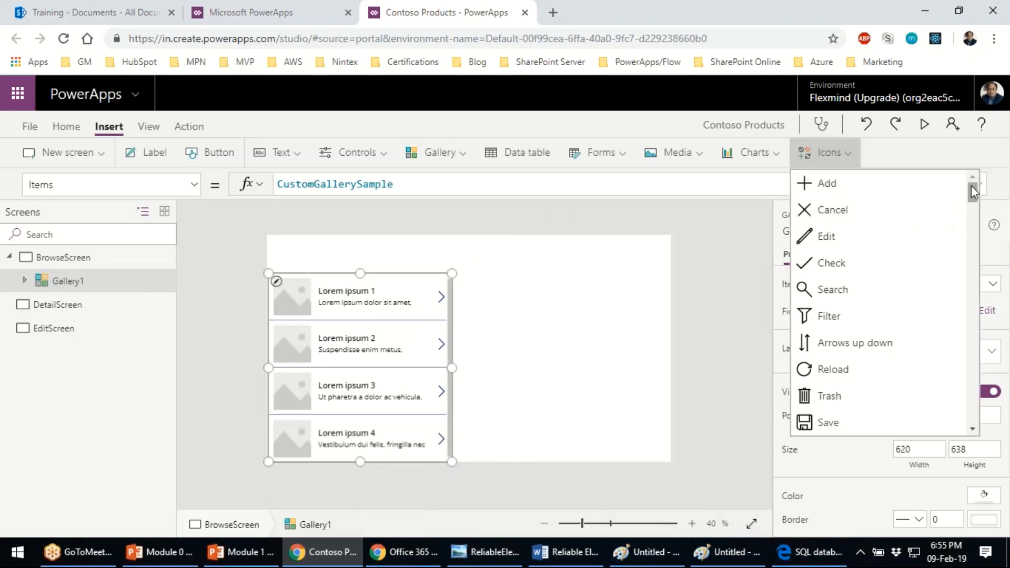
{"action": "left_click_drag", "start_coordinate": [972, 186], "coordinate": [966, 399]}
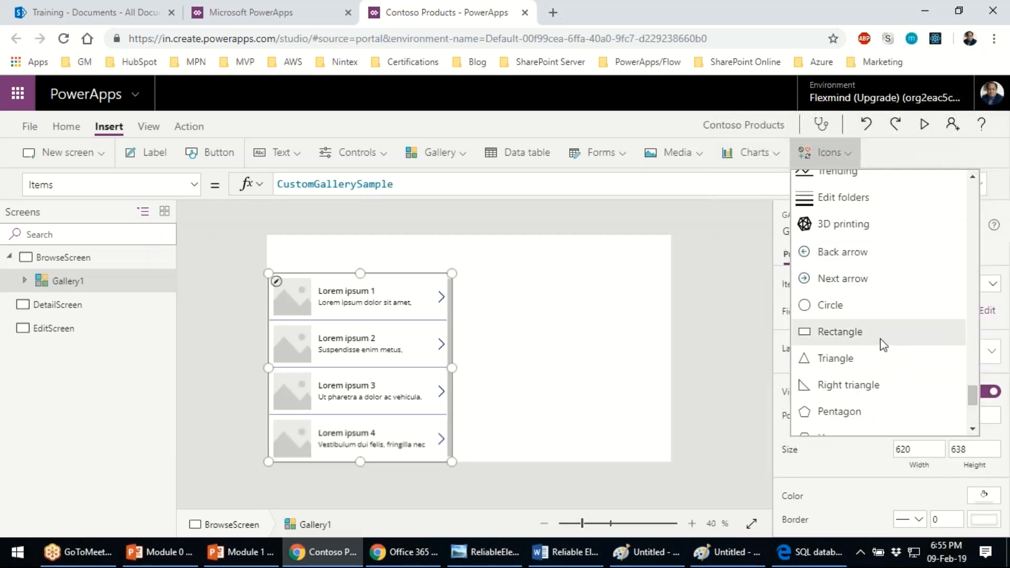
{"action": "left_click", "coordinate": [884, 344]}
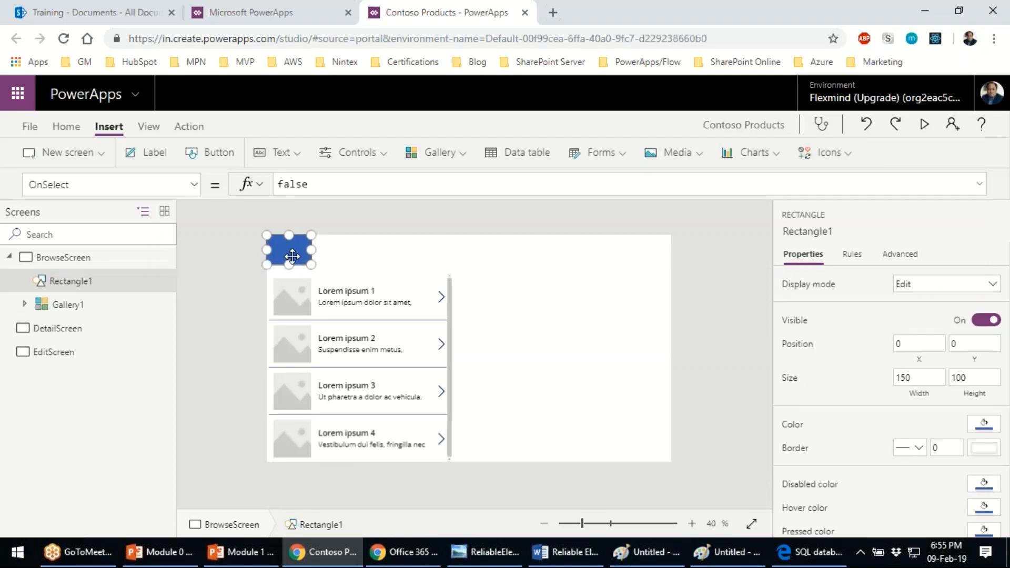
{"action": "left_click_drag", "start_coordinate": [312, 265], "coordinate": [673, 260]}
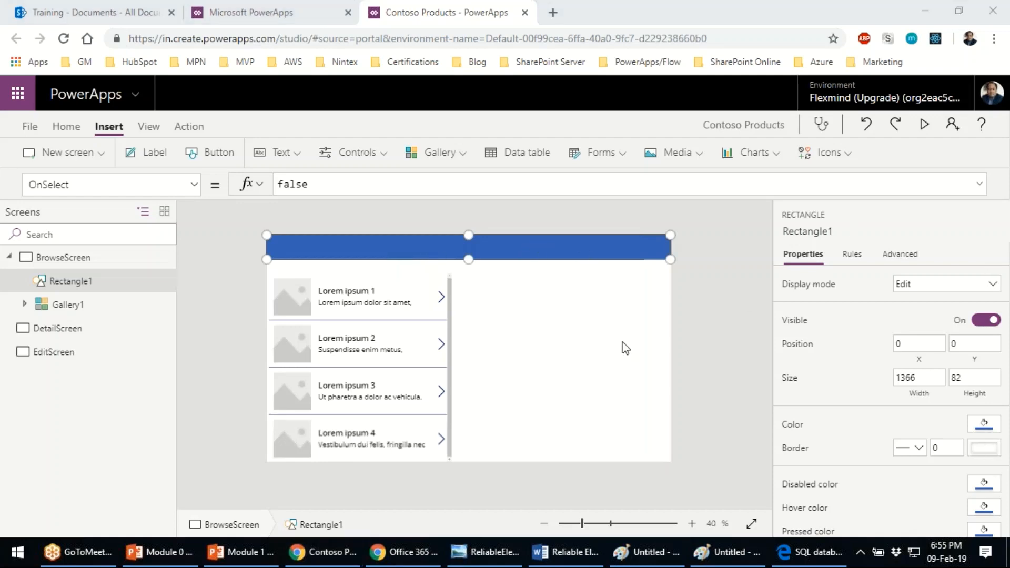
{"action": "left_click", "coordinate": [195, 186]}
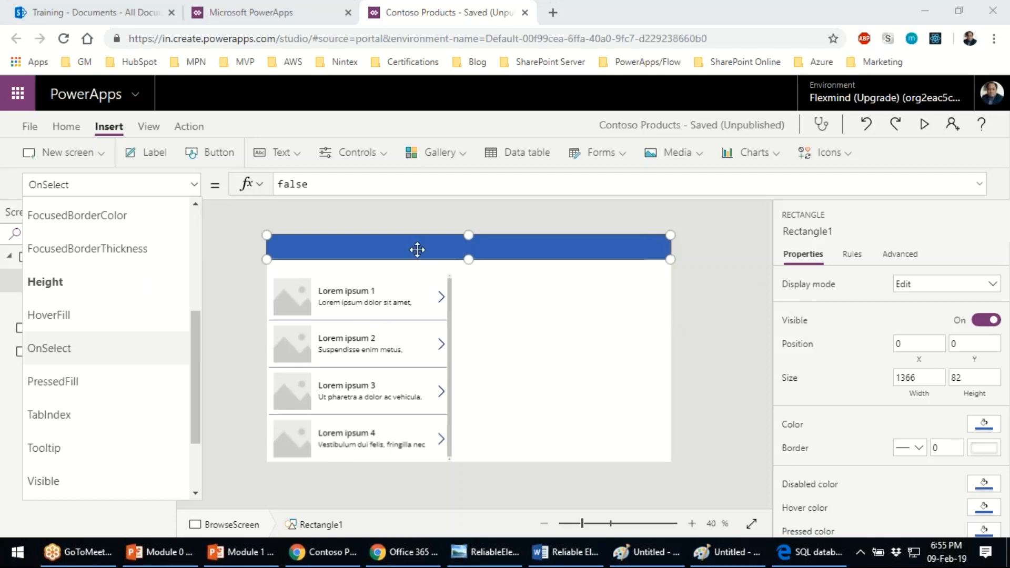
{"action": "scroll", "coordinate": [107, 313], "scroll_direction": "up", "scroll_amount": 5}
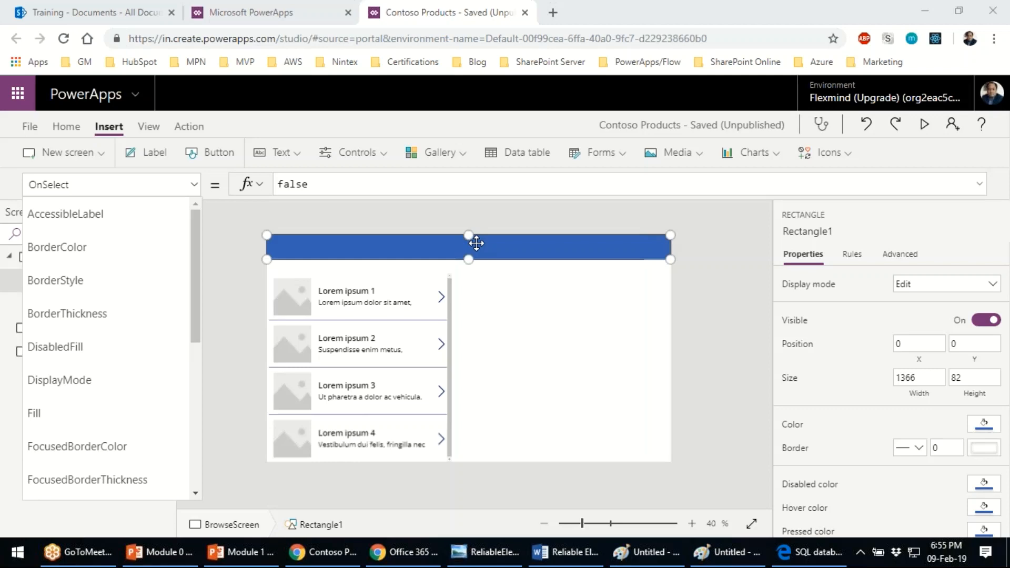
- Extend the gallery upward to meet the header rectangle, at about Y 82 with a height of about 686
{"action": "left_click", "coordinate": [272, 443]}
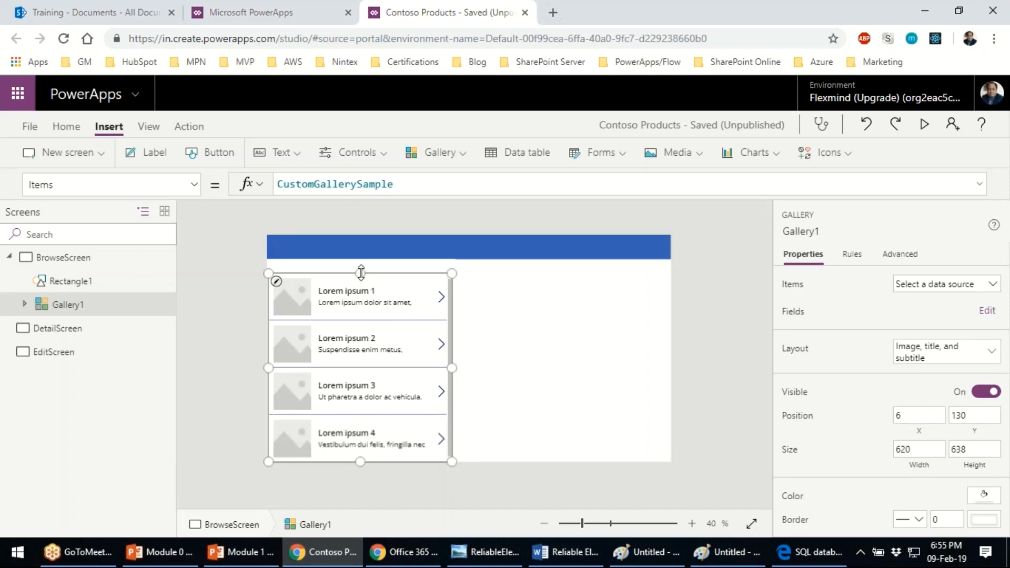
{"action": "left_click_drag", "start_coordinate": [361, 273], "coordinate": [356, 259]}
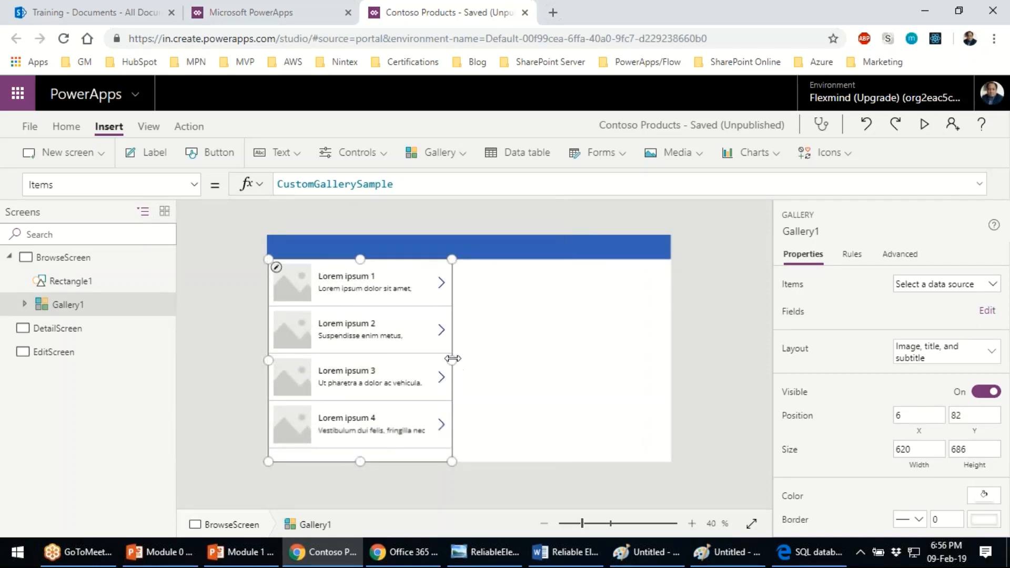
{"action": "left_click", "coordinate": [722, 373]}
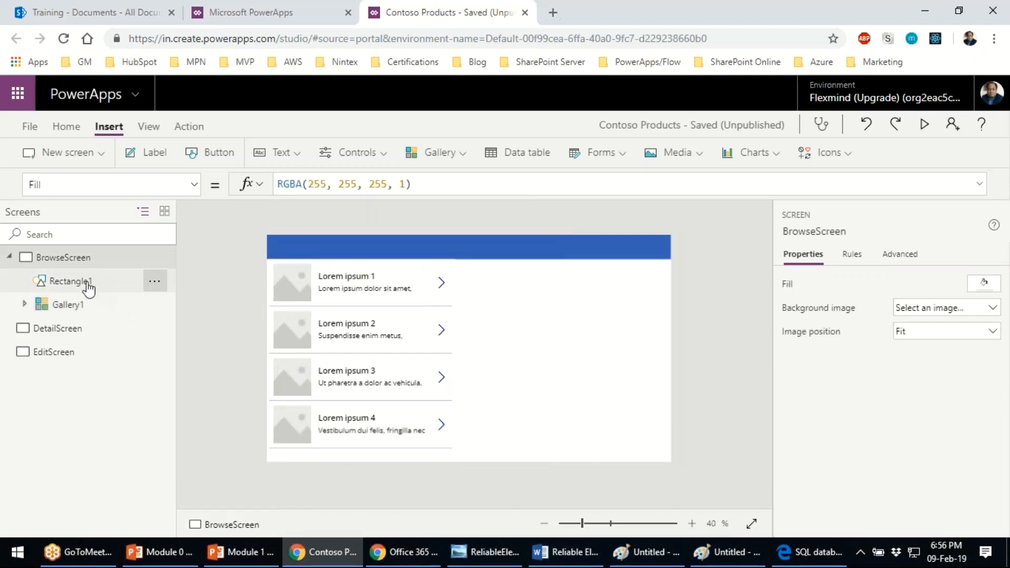
- Rename the gallery on BrowseScreen as ProductGallery
{"action": "left_click", "coordinate": [84, 282]}
{"action": "left_click", "coordinate": [87, 306]}
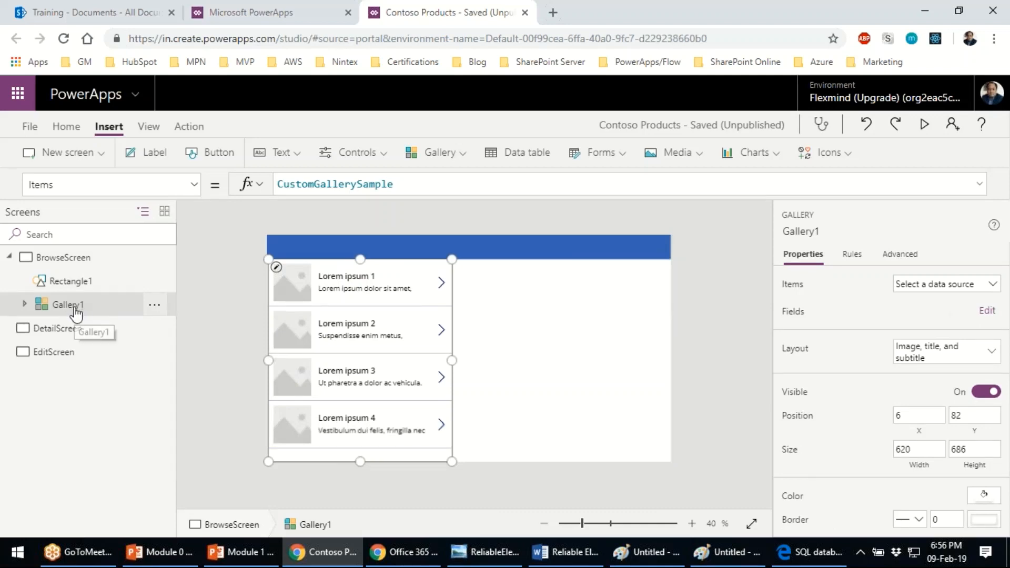
{"action": "left_click", "coordinate": [155, 307]}
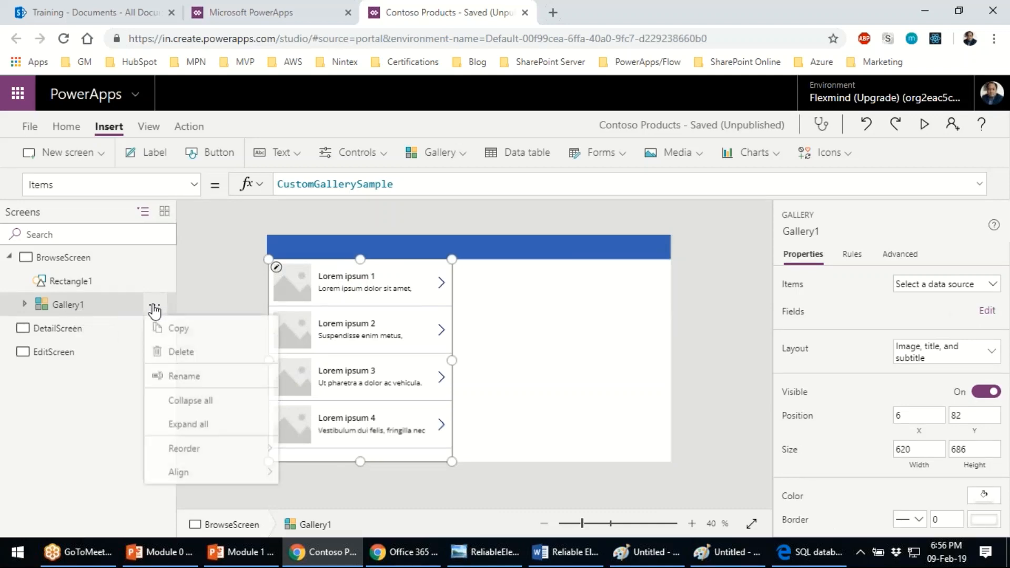
{"action": "double_click", "coordinate": [61, 305]}
{"action": "left_click", "coordinate": [60, 304]}
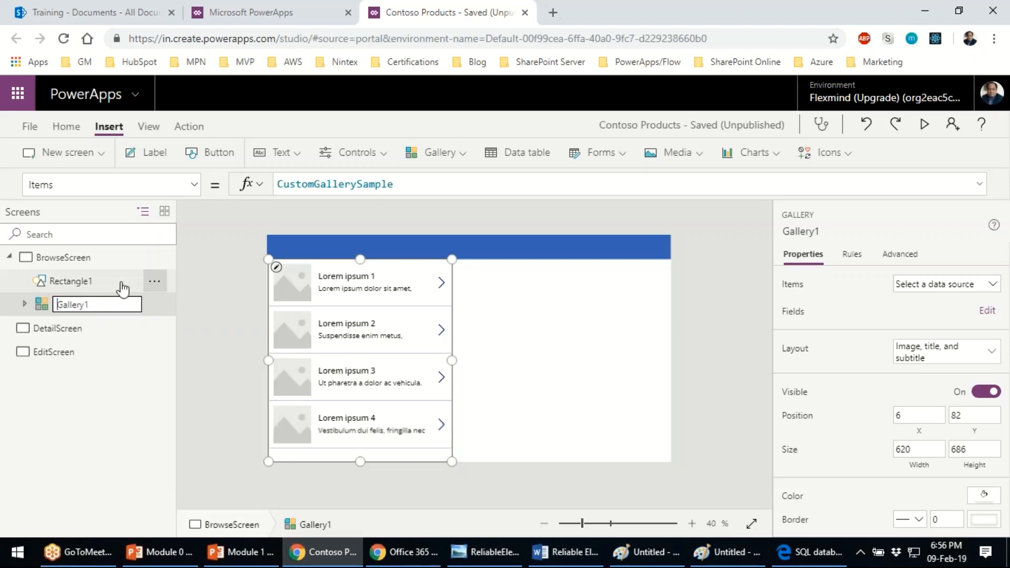
{"action": "type", "text": "Product"}
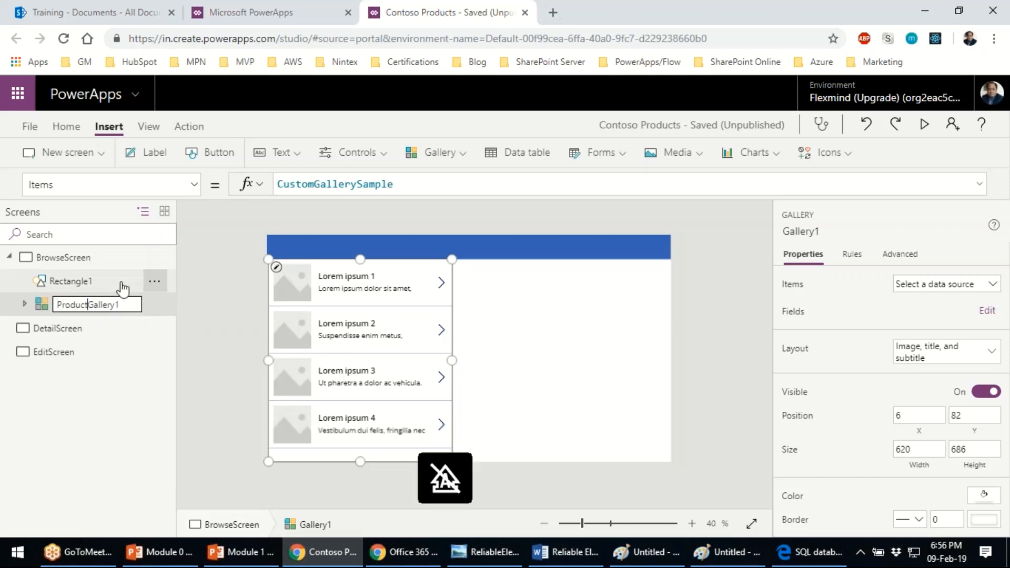
{"action": "key", "text": "Escape"}
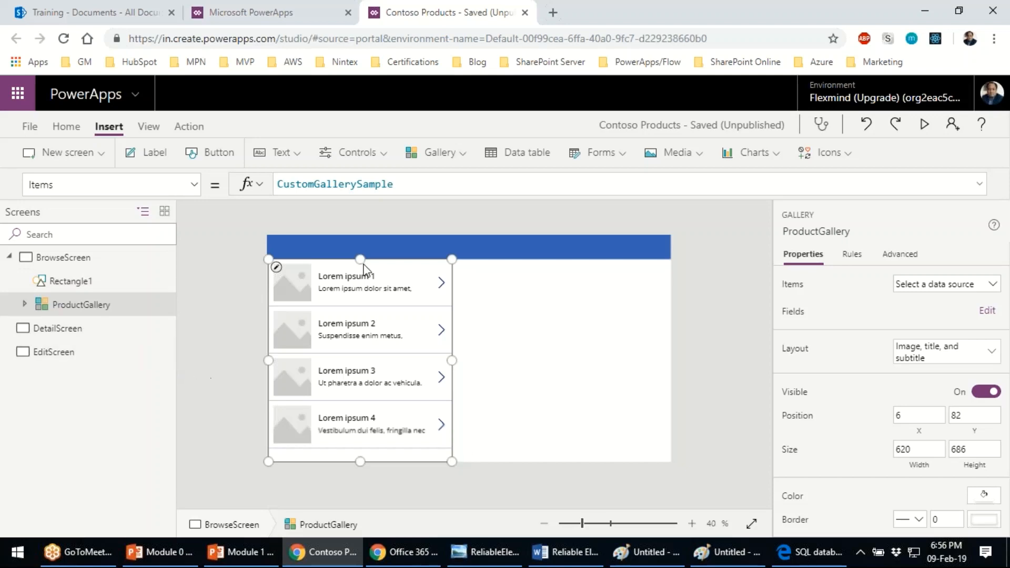
- Insert a label over the header rectangle, sized about 1360 by 82 and positioned at about X 6, Y 0
{"action": "left_click", "coordinate": [475, 238]}
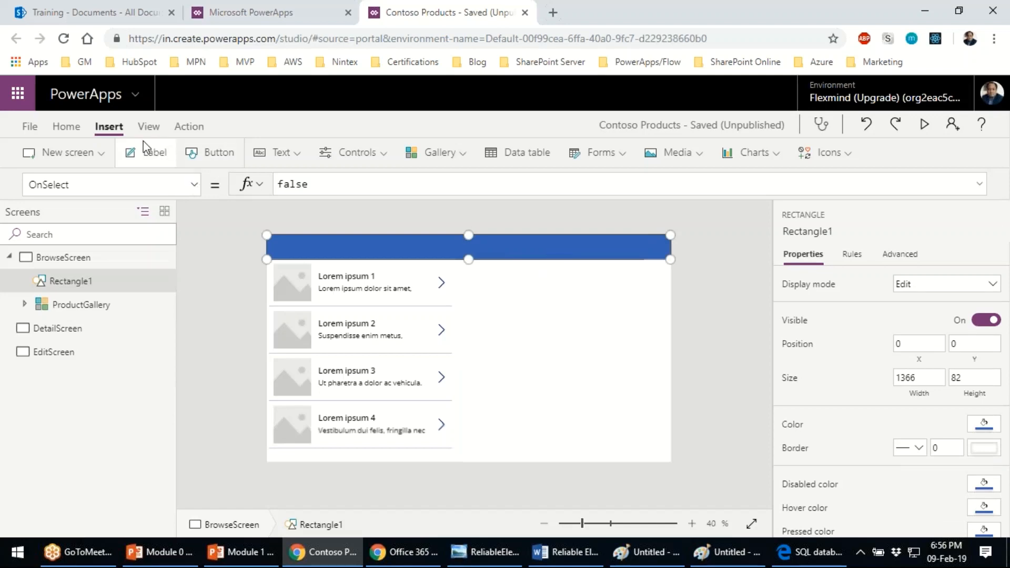
{"action": "left_click", "coordinate": [286, 154]}
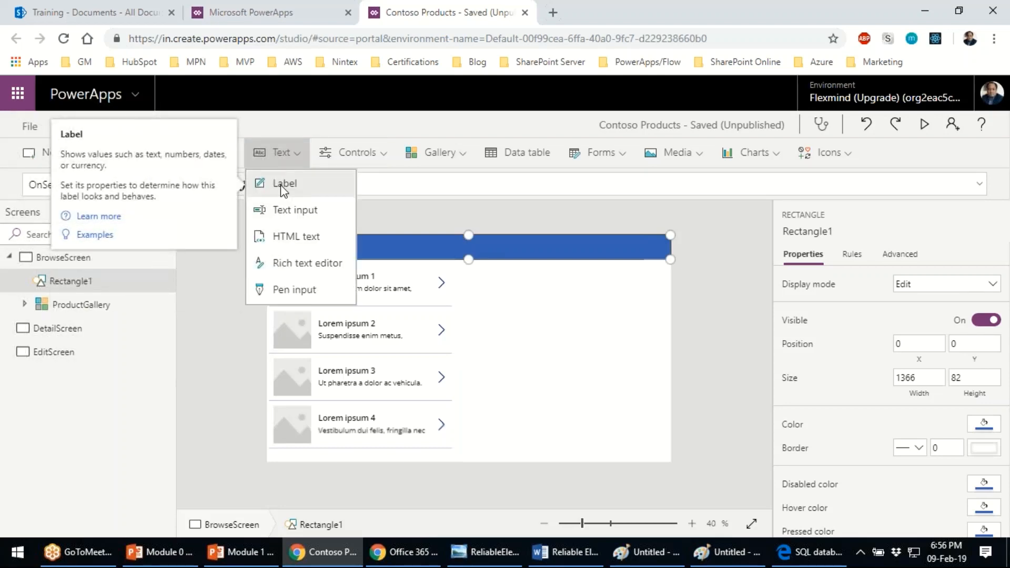
{"action": "left_click", "coordinate": [283, 185]}
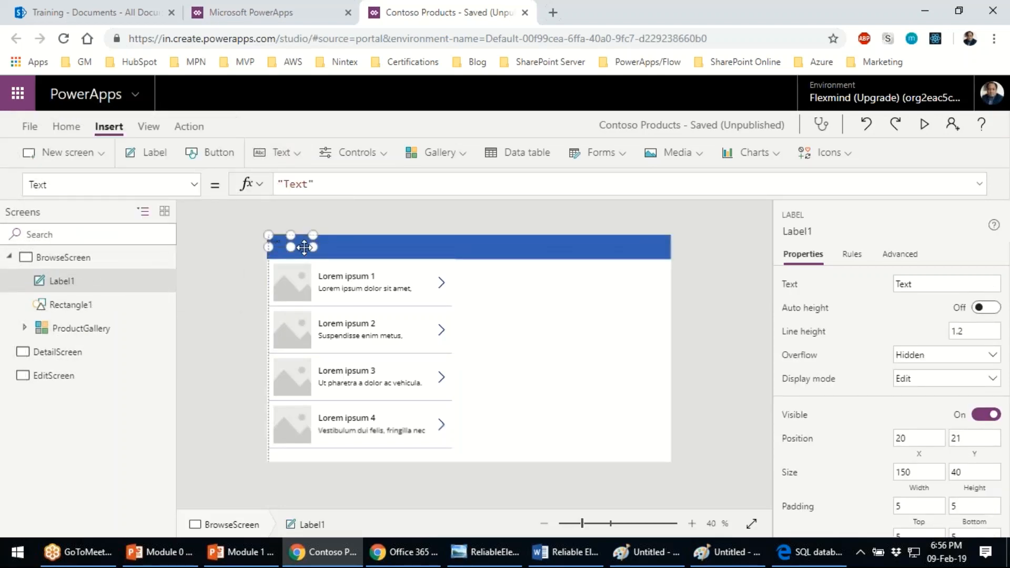
{"action": "left_click_drag", "start_coordinate": [304, 247], "coordinate": [668, 264]}
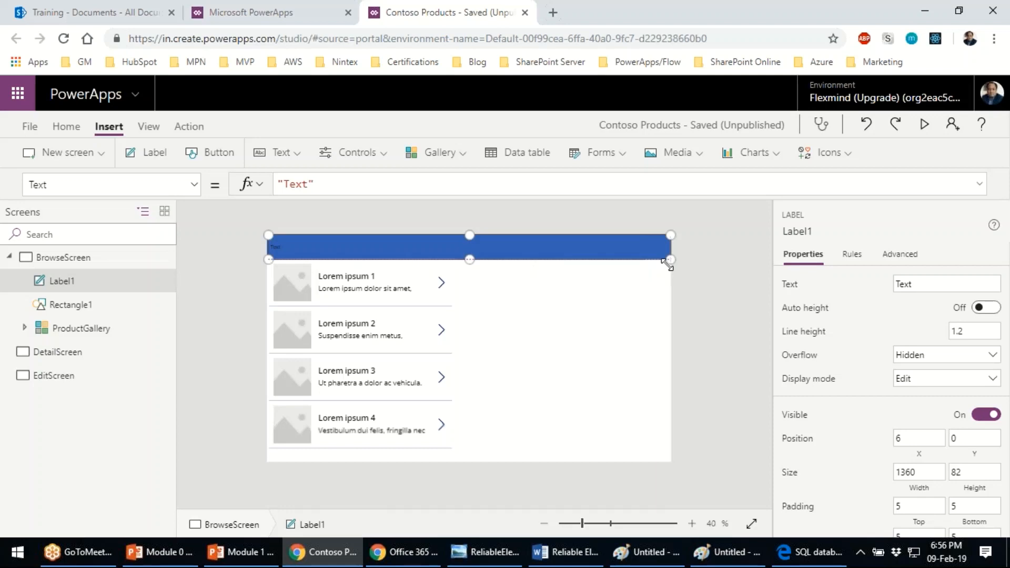
{"action": "left_click", "coordinate": [756, 292]}
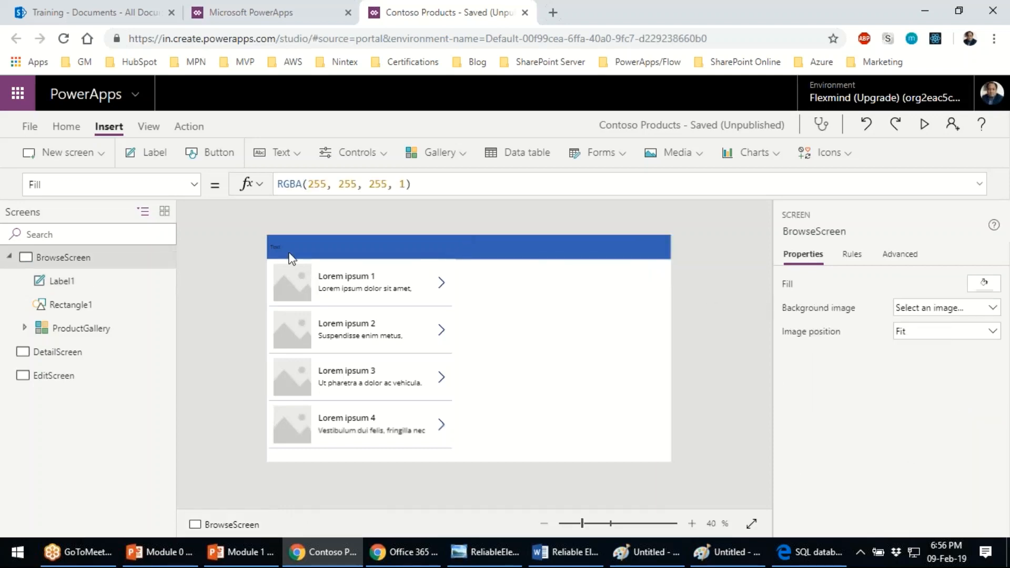
- Center the header label's text horizontally
{"action": "left_click", "coordinate": [367, 258]}
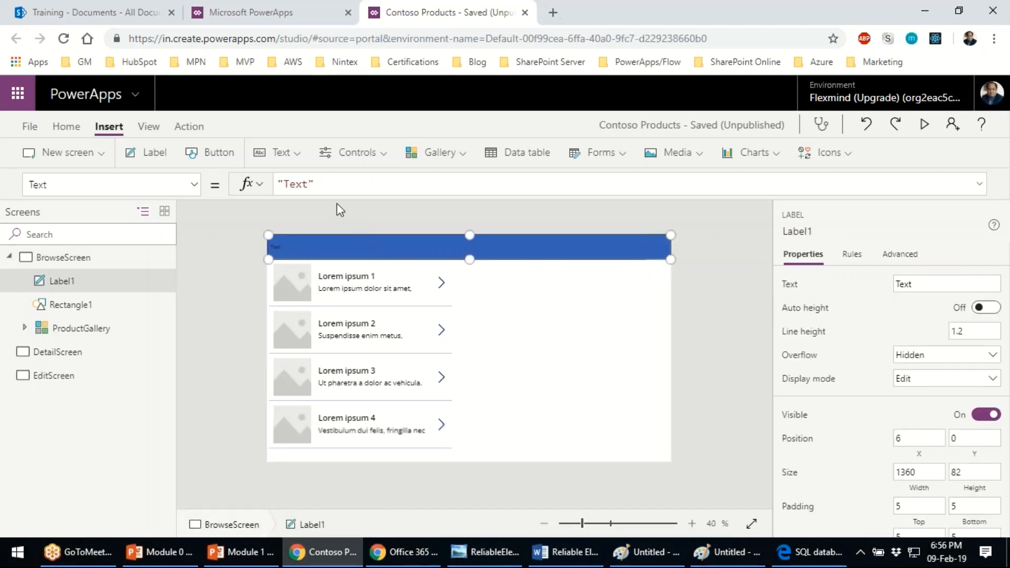
{"action": "left_click", "coordinate": [149, 128]}
{"action": "left_click", "coordinate": [69, 128]}
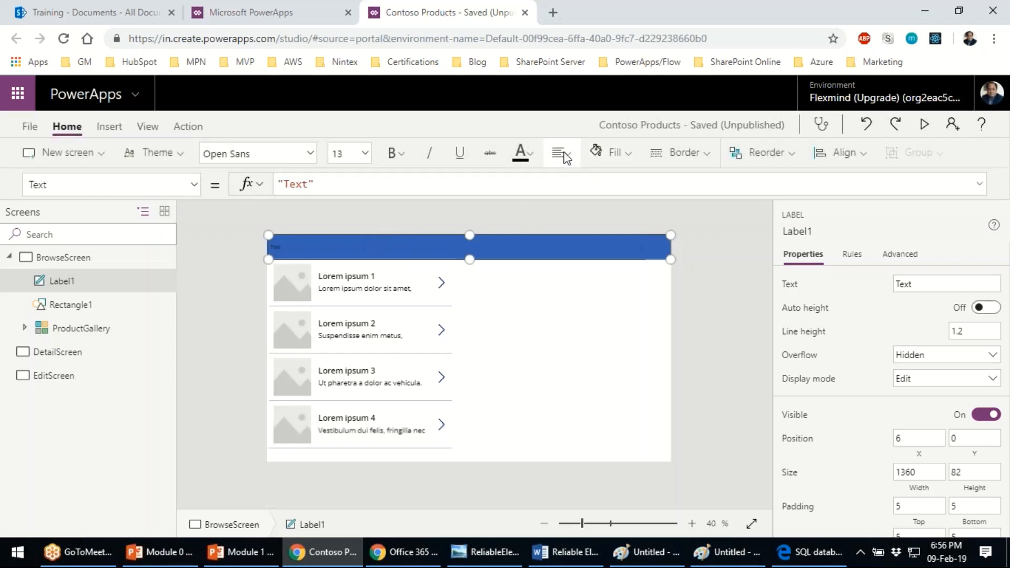
{"action": "left_click", "coordinate": [564, 156]}
{"action": "left_click", "coordinate": [588, 211]}
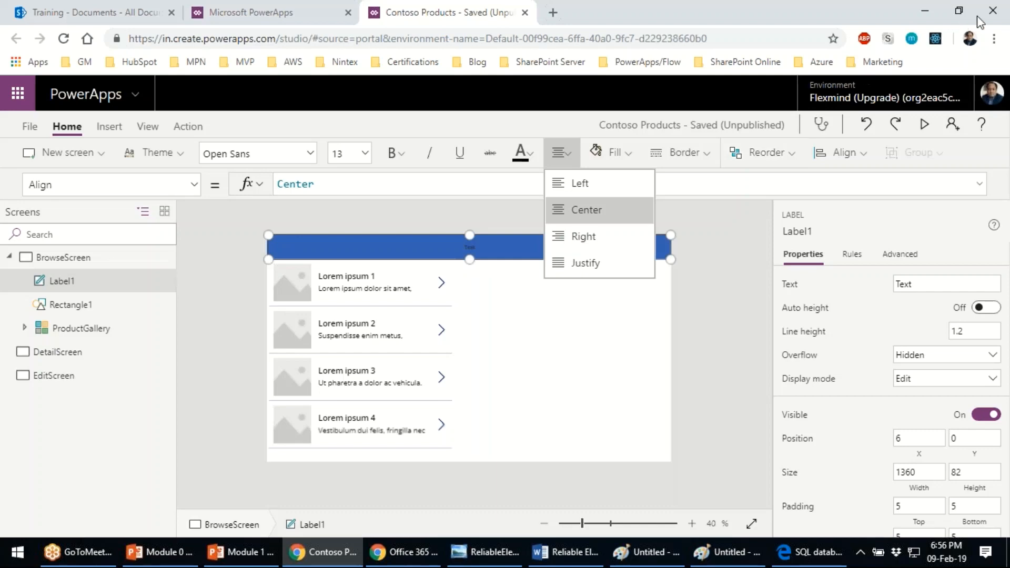
- Try aligning the header label to the middle of the screen, and align it back to the top
{"action": "left_click", "coordinate": [861, 160]}
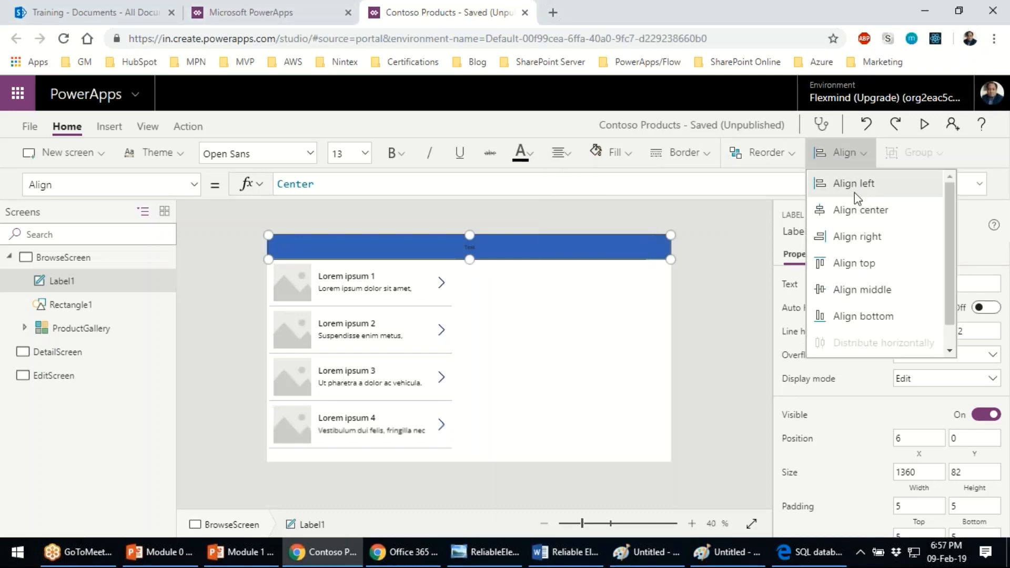
{"action": "left_click", "coordinate": [864, 287]}
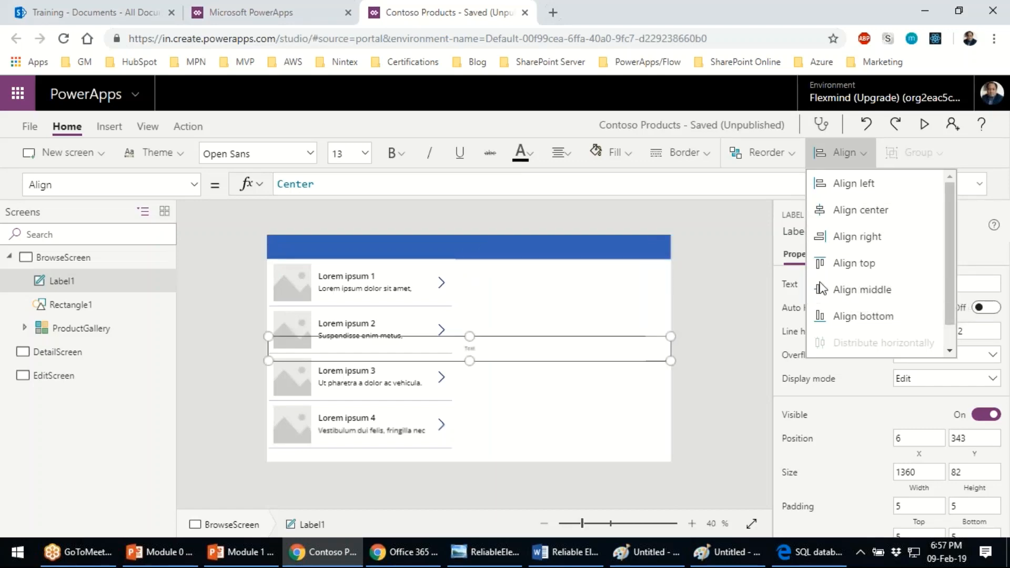
{"action": "left_click", "coordinate": [874, 268]}
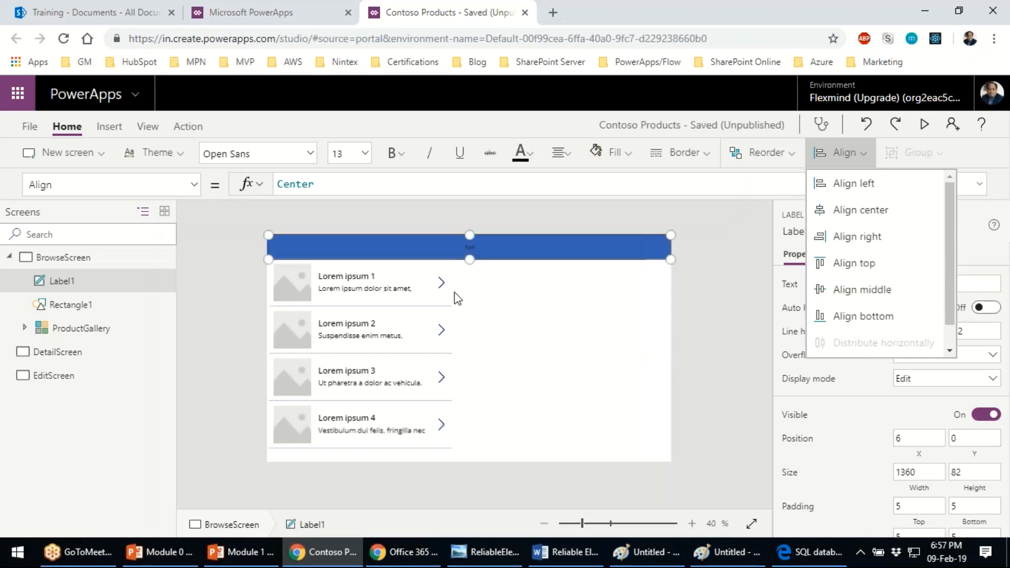
- Set the header label's Text property to "List of Products"
{"action": "left_click", "coordinate": [190, 189]}
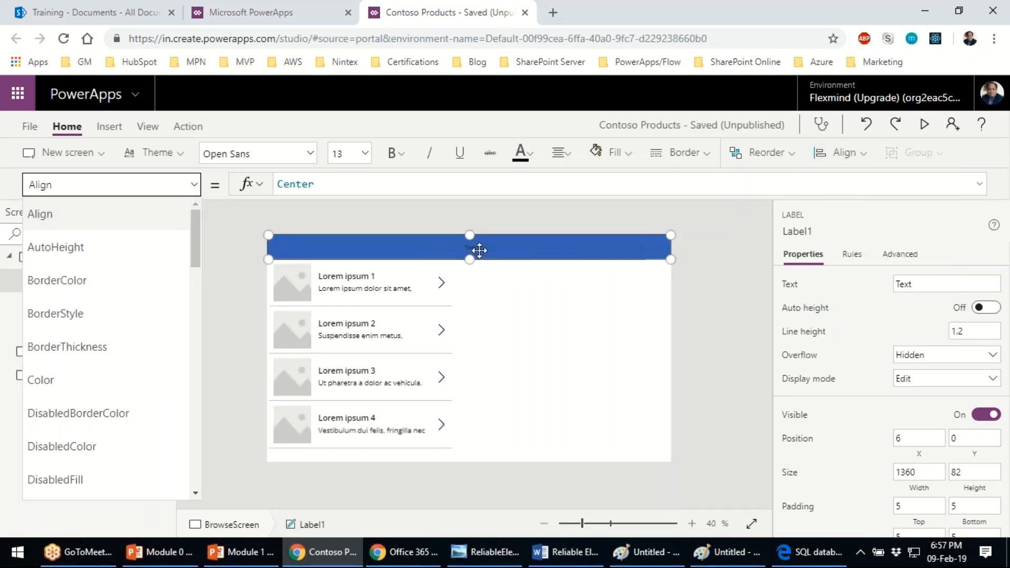
{"action": "left_click", "coordinate": [530, 255]}
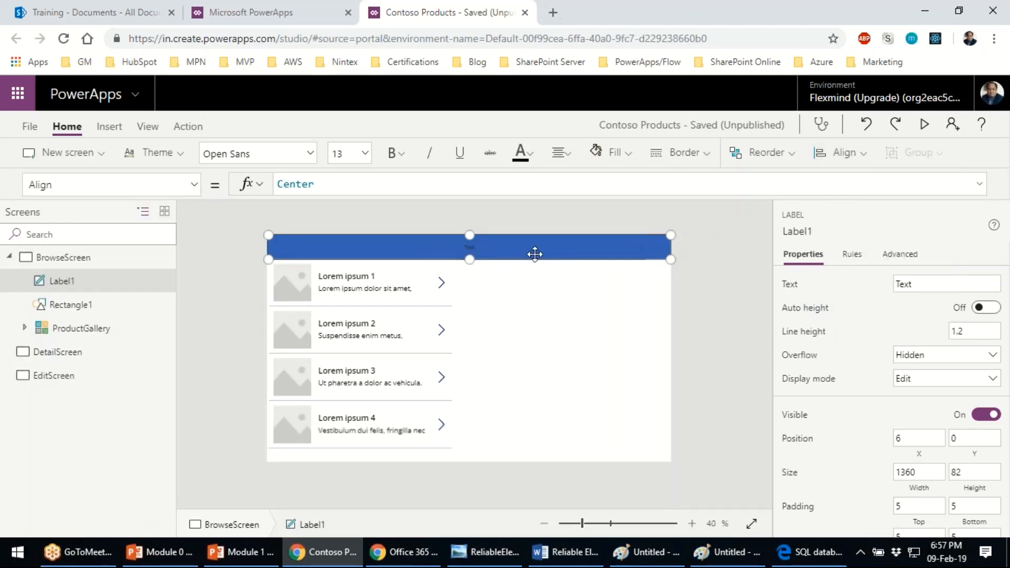
{"action": "left_click", "coordinate": [194, 186]}
{"action": "scroll", "coordinate": [106, 305], "scroll_direction": "down", "scroll_amount": 10}
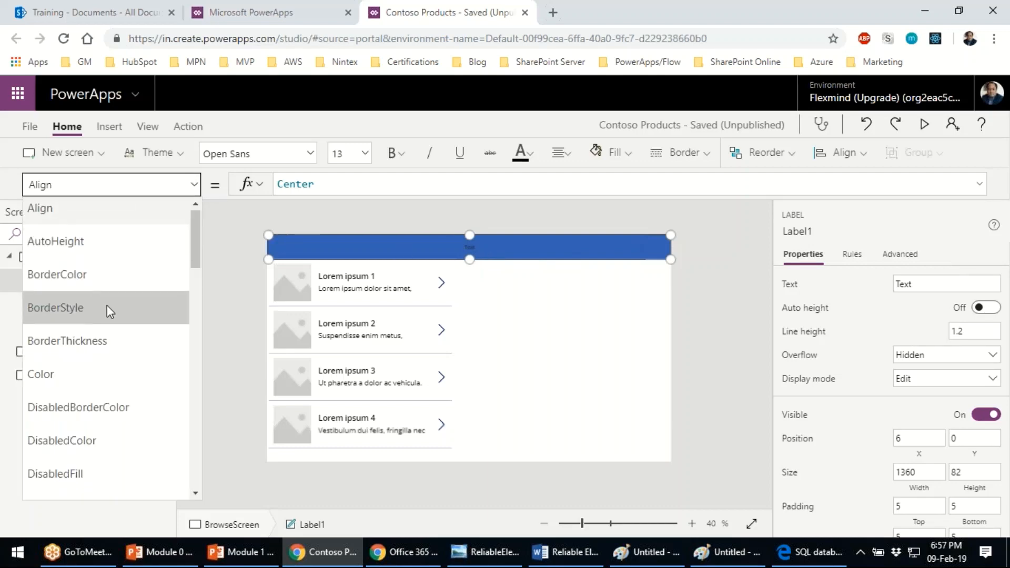
{"action": "scroll", "coordinate": [98, 396], "scroll_direction": "down", "scroll_amount": 6}
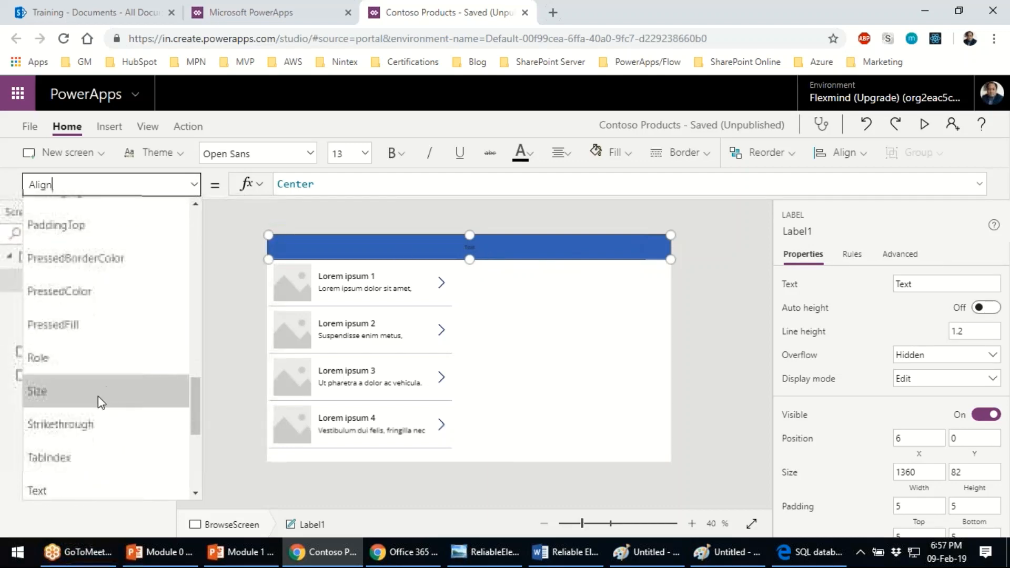
{"action": "left_click", "coordinate": [74, 350]}
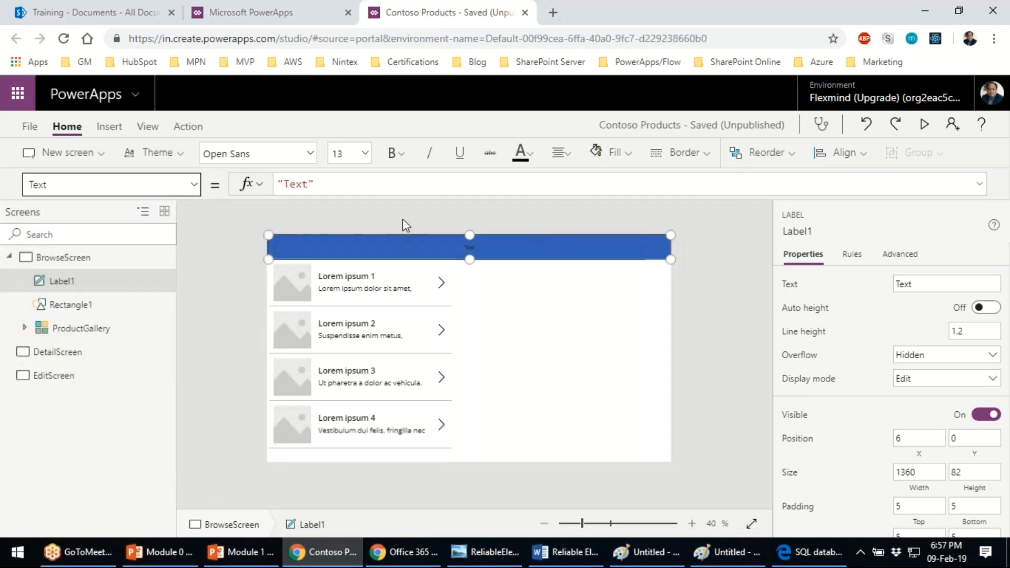
{"action": "double_click", "coordinate": [295, 183]}
{"action": "type", "text": "List of "}
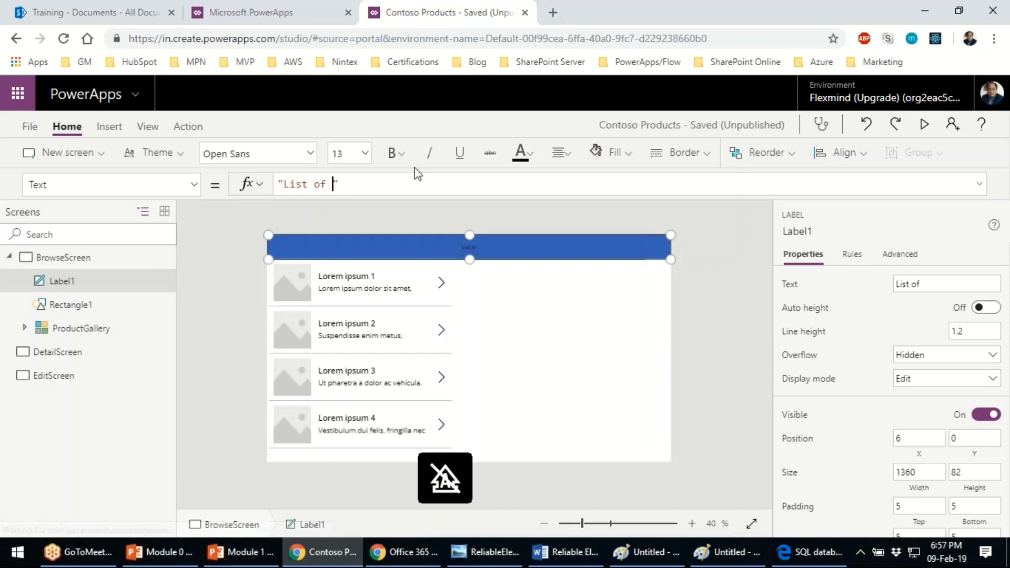
{"action": "type", "text": "Products"}
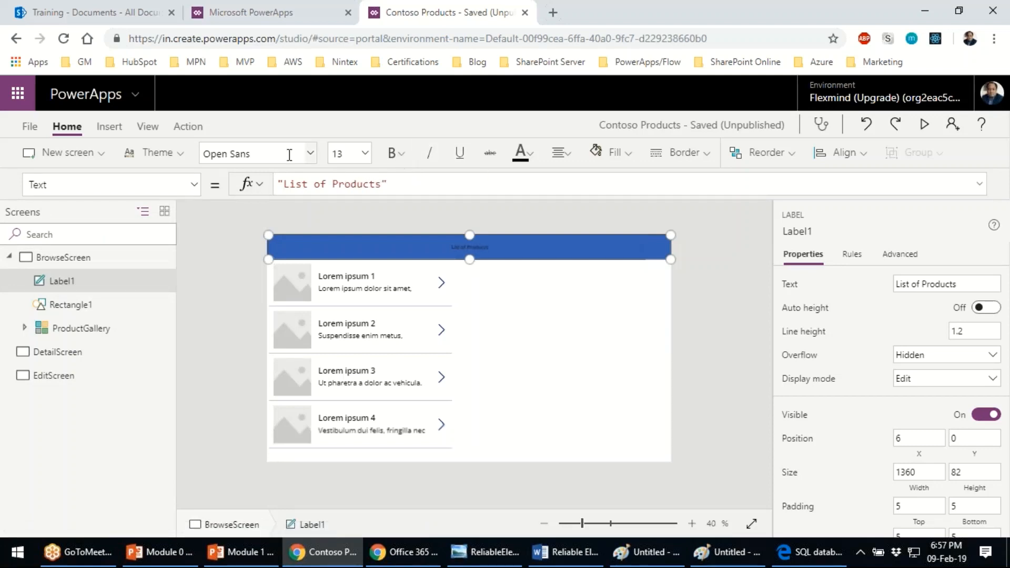
- Set the header label's Color property to White
{"action": "left_click", "coordinate": [188, 181]}
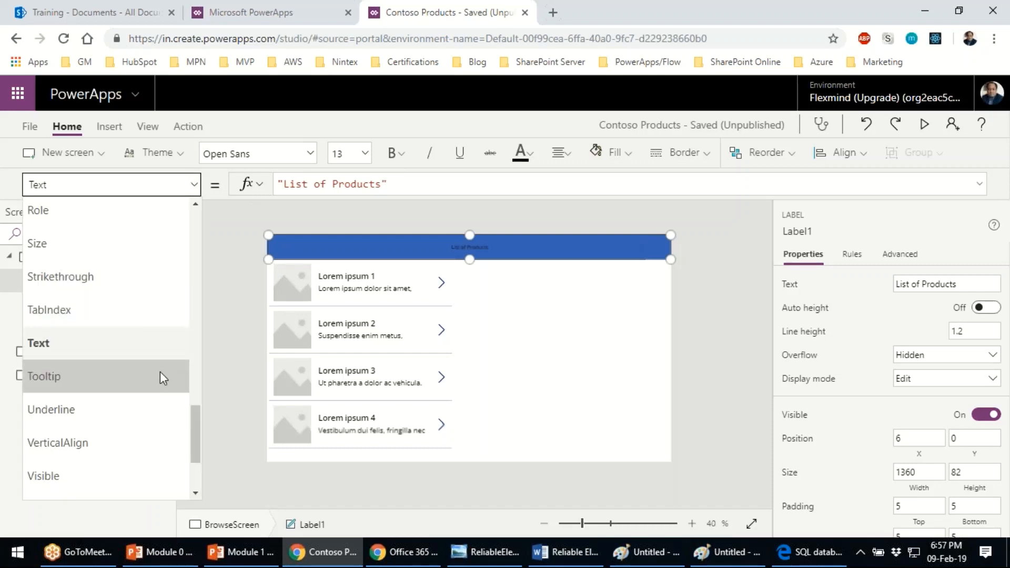
{"action": "scroll", "coordinate": [160, 372], "scroll_direction": "up", "scroll_amount": 3}
{"action": "scroll", "coordinate": [133, 372], "scroll_direction": "up", "scroll_amount": 3}
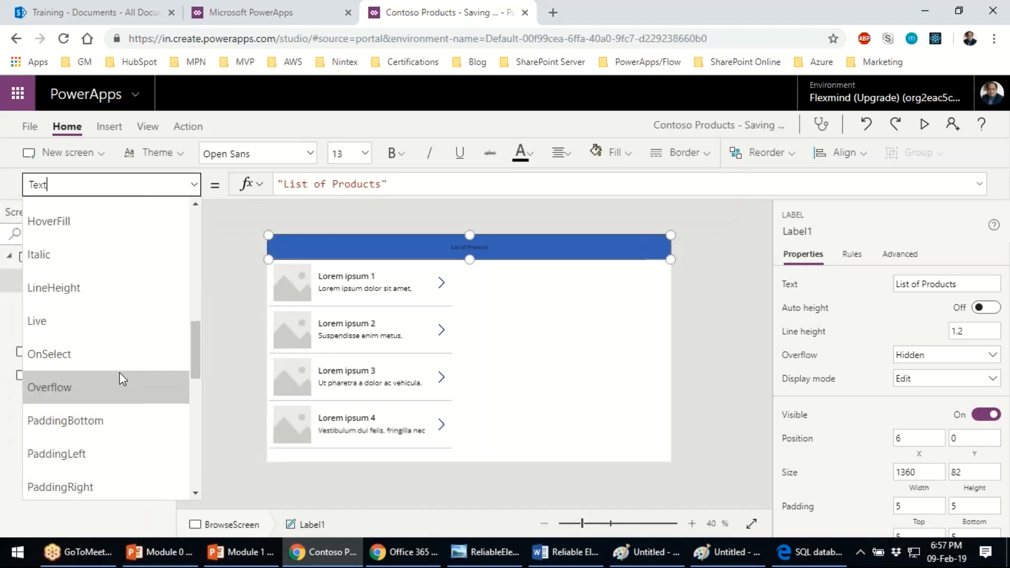
{"action": "scroll", "coordinate": [119, 372], "scroll_direction": "up", "scroll_amount": 3}
{"action": "scroll", "coordinate": [79, 343], "scroll_direction": "down", "scroll_amount": 1}
{"action": "scroll", "coordinate": [80, 343], "scroll_direction": "up", "scroll_amount": 3}
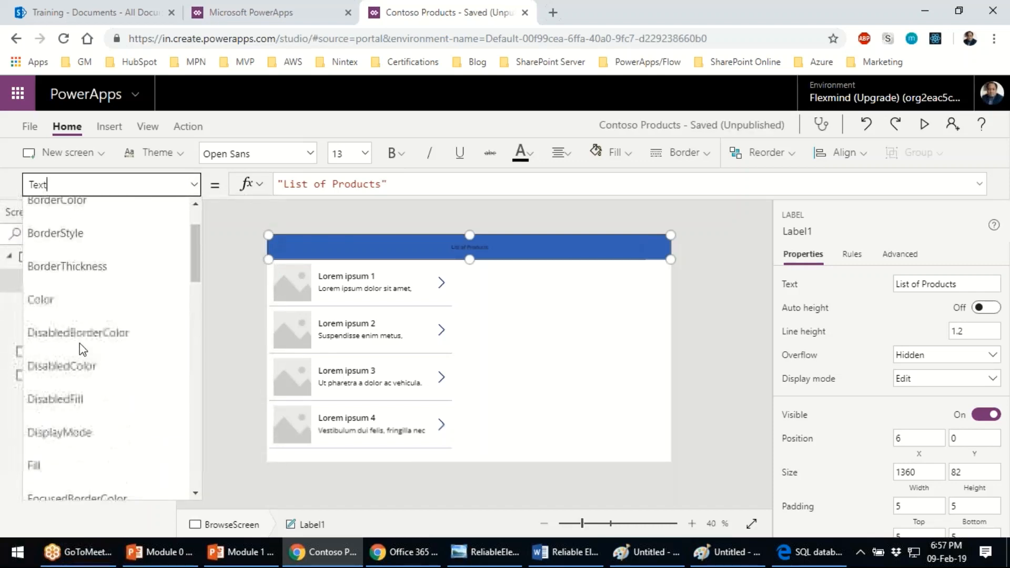
{"action": "left_click", "coordinate": [55, 298]}
{"action": "left_click_drag", "start_coordinate": [387, 184], "coordinate": [266, 185]}
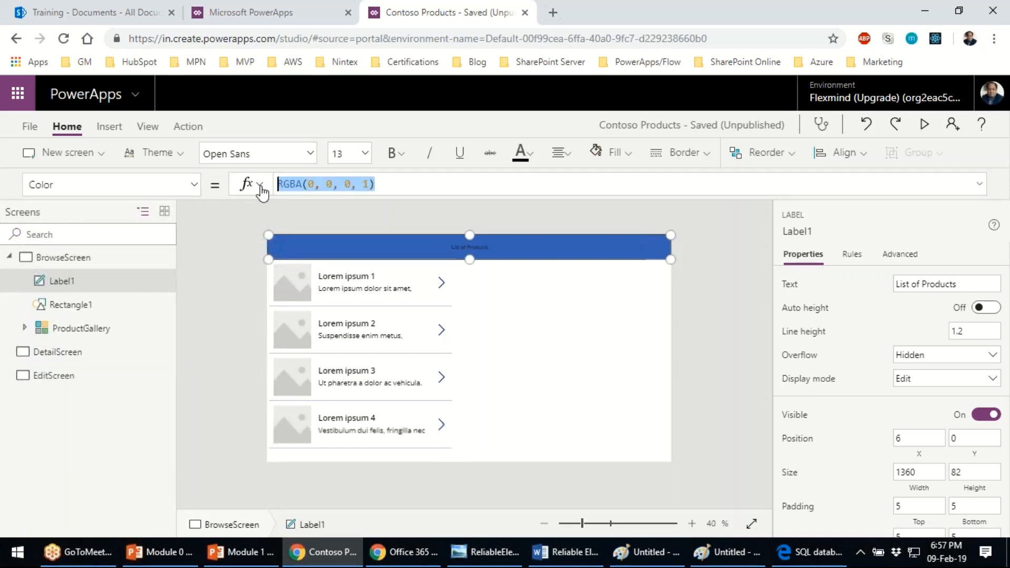
{"action": "type", "text": "whoi"}
{"action": "key", "text": "BackSpace"}
{"action": "key", "text": "BackSpace"}
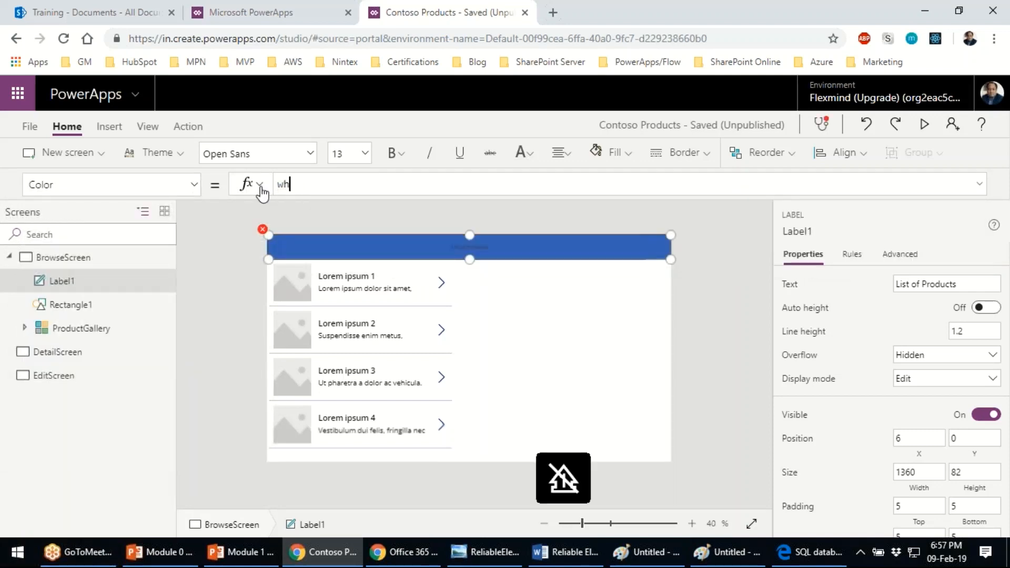
{"action": "type", "text": "ite"}
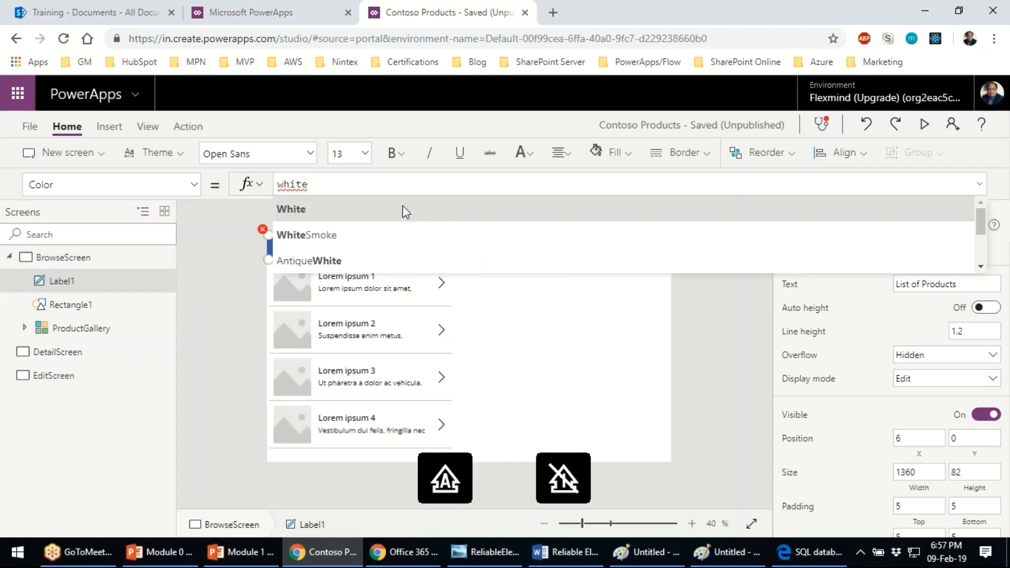
{"action": "left_click", "coordinate": [402, 205]}
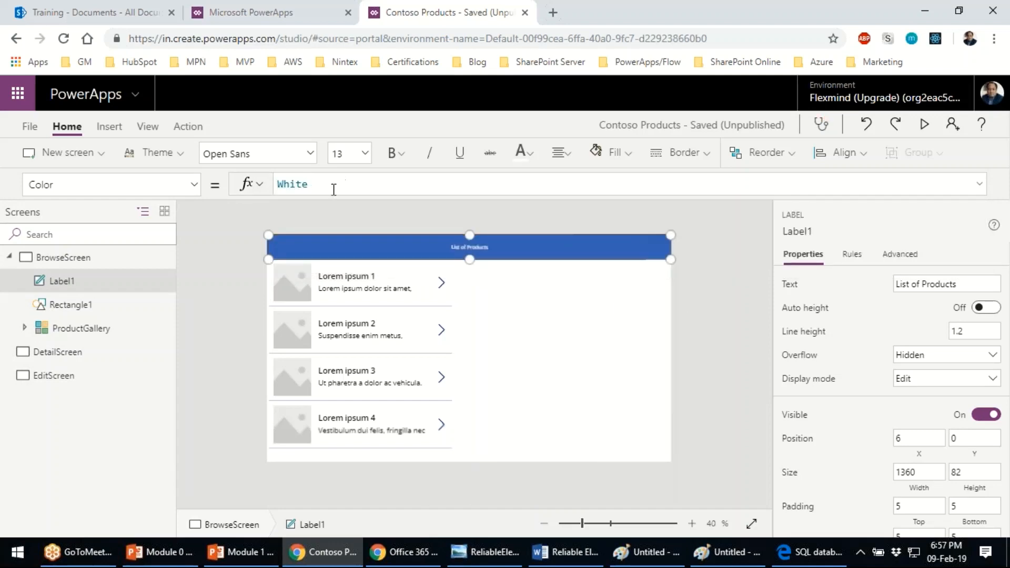
- Set the header label's Size property to 20
{"action": "left_click", "coordinate": [195, 185]}
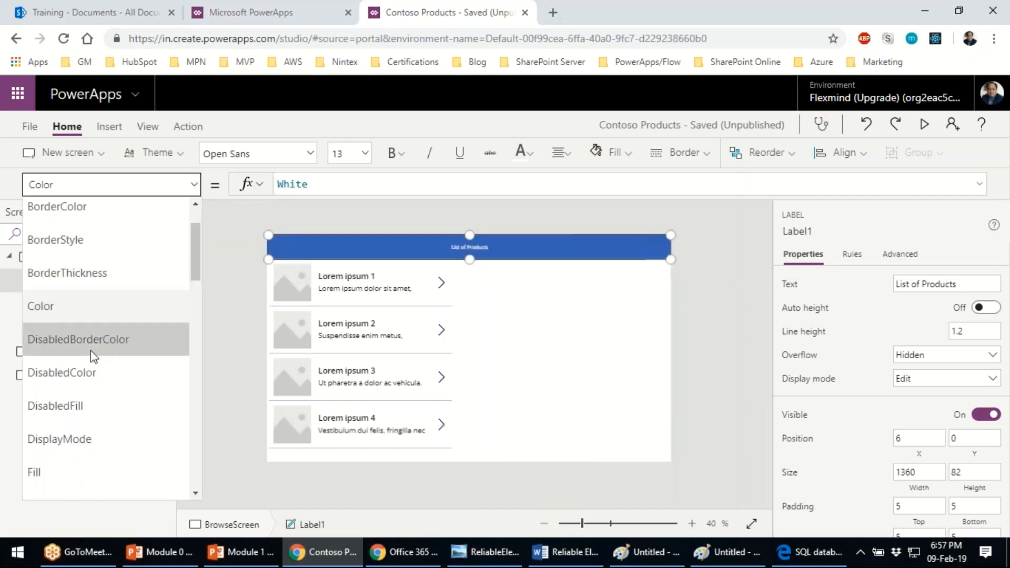
{"action": "scroll", "coordinate": [79, 362], "scroll_direction": "down", "scroll_amount": 8}
{"action": "scroll", "coordinate": [83, 364], "scroll_direction": "down", "scroll_amount": 5}
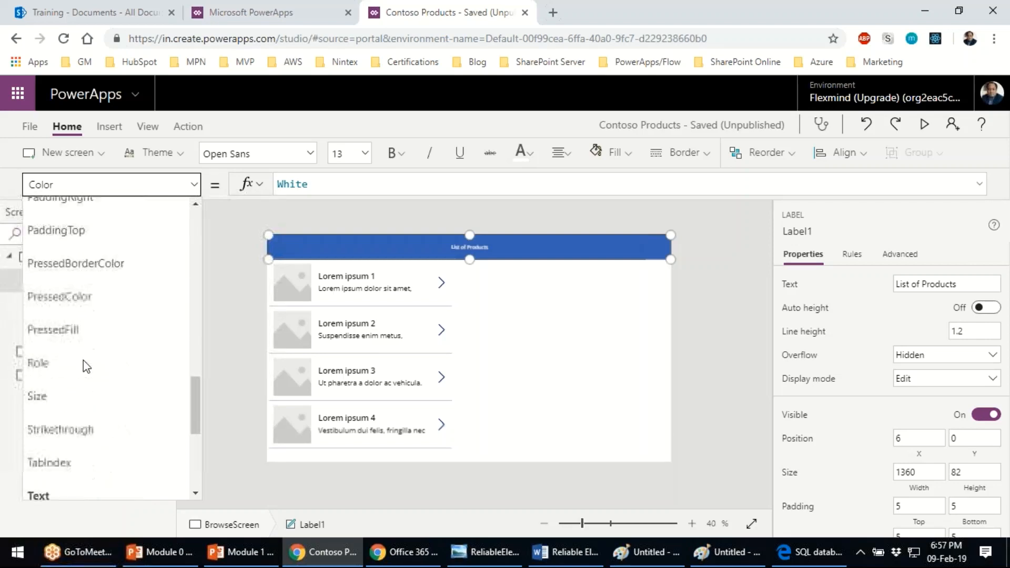
{"action": "left_click", "coordinate": [75, 390]}
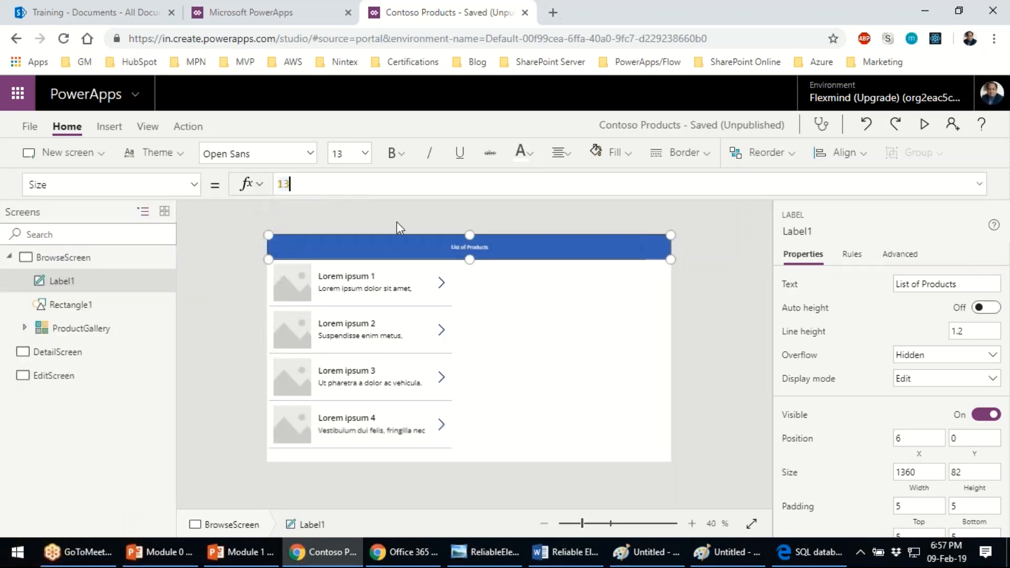
{"action": "left_click_drag", "start_coordinate": [303, 184], "coordinate": [230, 188]}
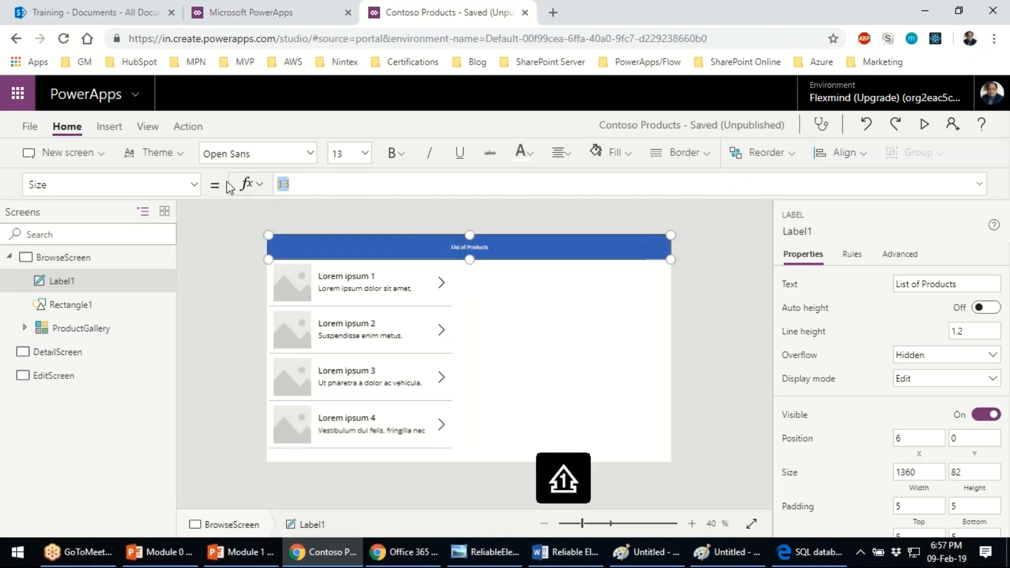
{"action": "type", "text": "20"}
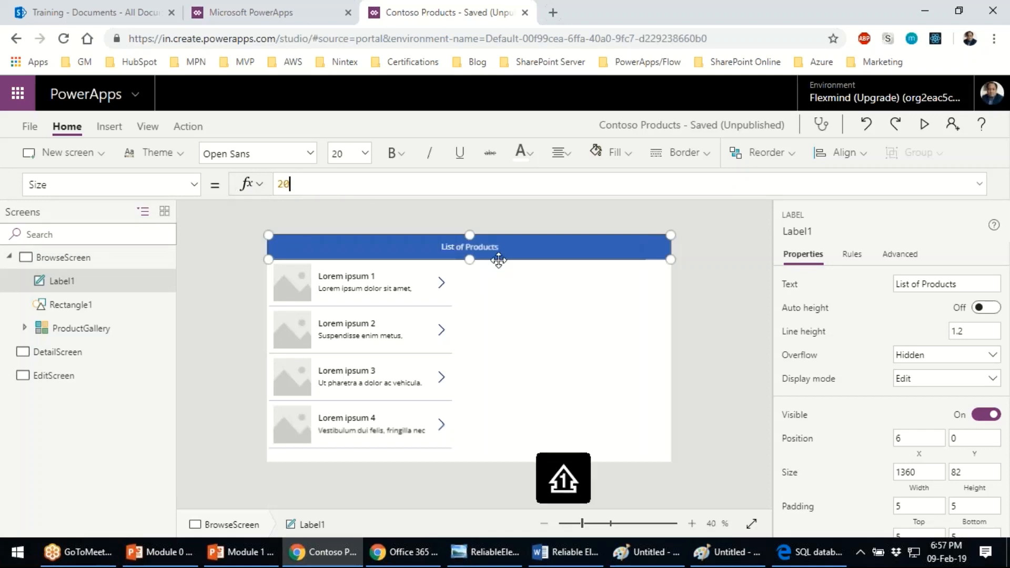
{"action": "left_click", "coordinate": [717, 328]}
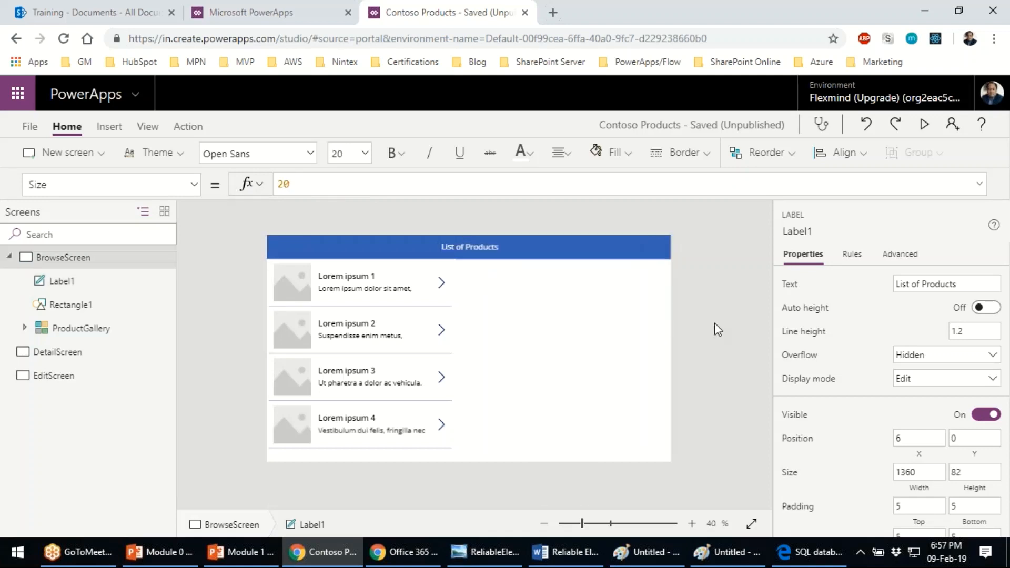
- Preview BrowseScreen in play mode, return to editing and select the product gallery
{"action": "left_click", "coordinate": [925, 126]}
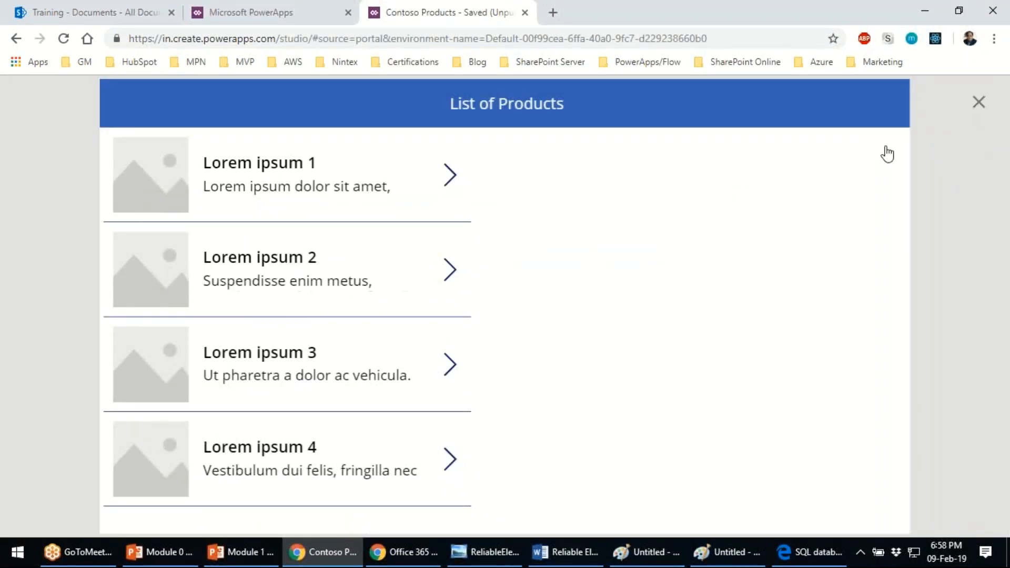
{"action": "key", "text": "Escape"}
{"action": "left_click", "coordinate": [449, 420]}
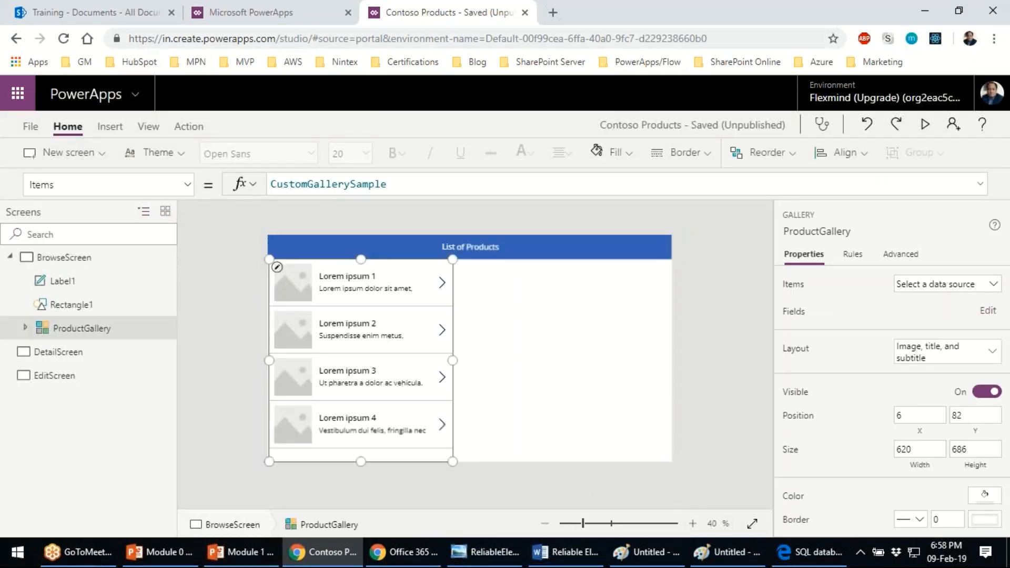
- Switch to the SharePoint Training site, review the items in the Product list, and return to the Contoso Products app
{"action": "left_click", "coordinate": [117, 7]}
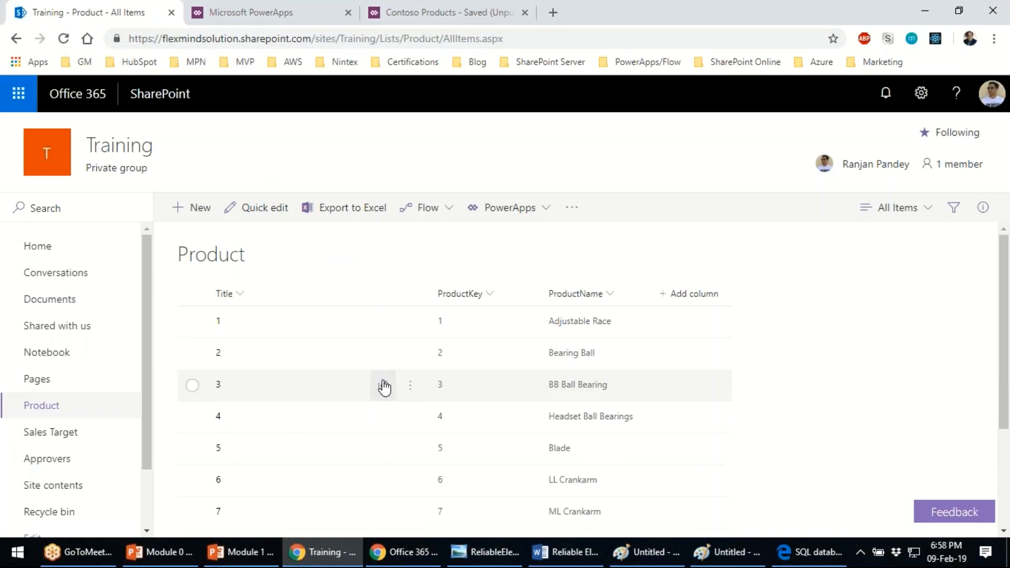
{"action": "scroll", "coordinate": [384, 386], "scroll_direction": "down", "scroll_amount": 3}
{"action": "scroll", "coordinate": [441, 433], "scroll_direction": "up", "scroll_amount": 3}
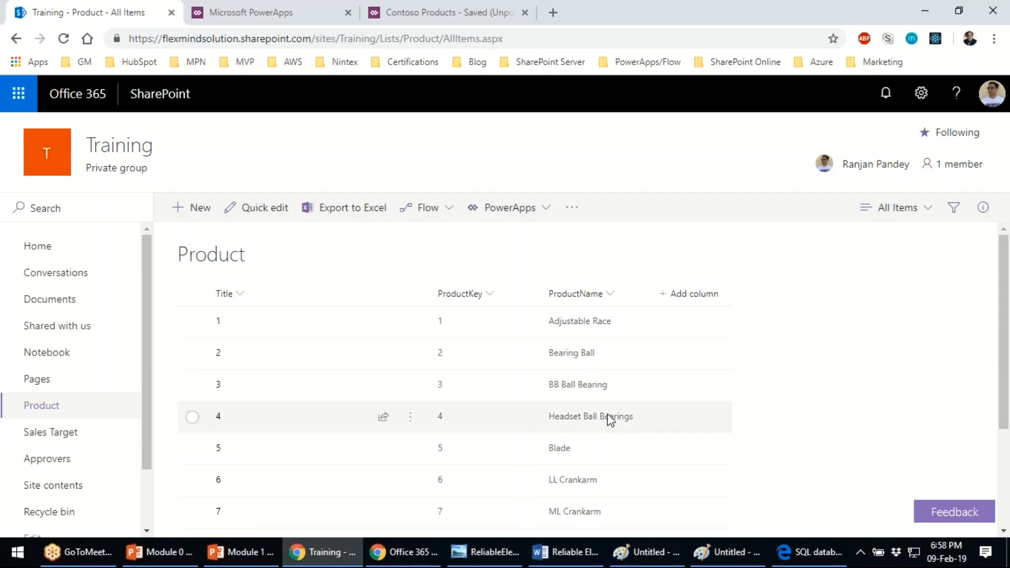
{"action": "scroll", "coordinate": [525, 397], "scroll_direction": "down", "scroll_amount": 3}
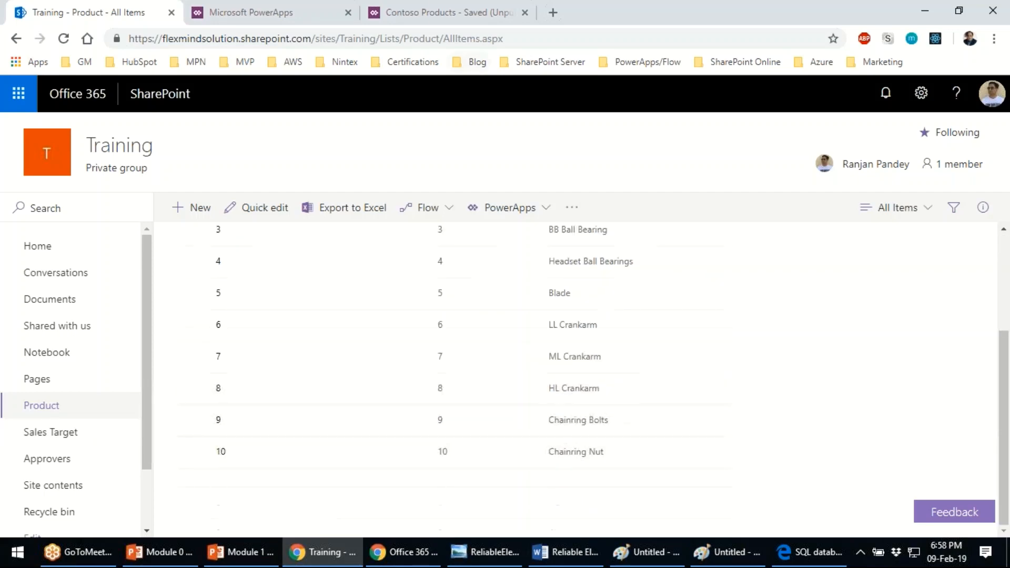
{"action": "left_click", "coordinate": [445, 14]}
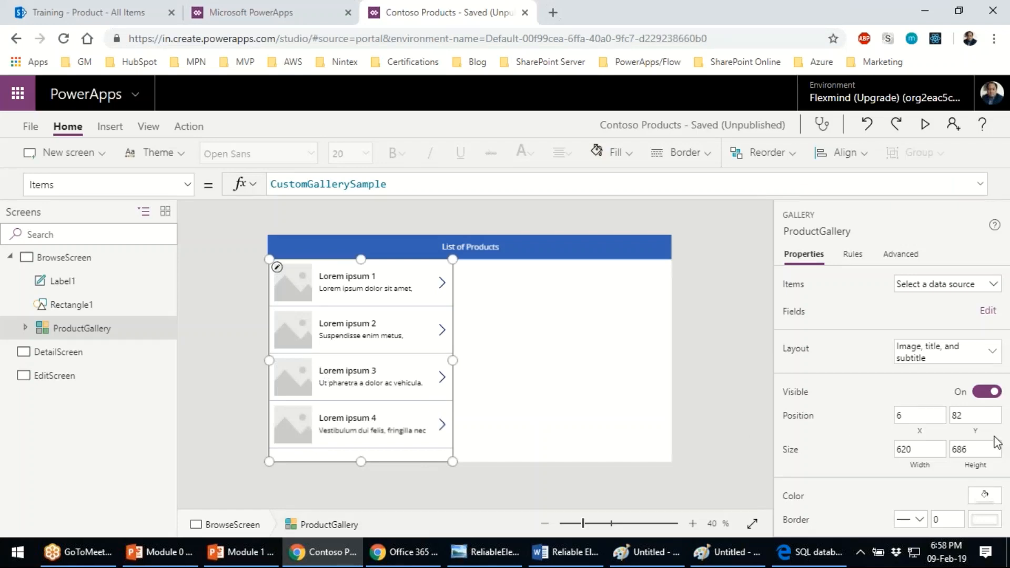
{"action": "left_click", "coordinate": [911, 438]}
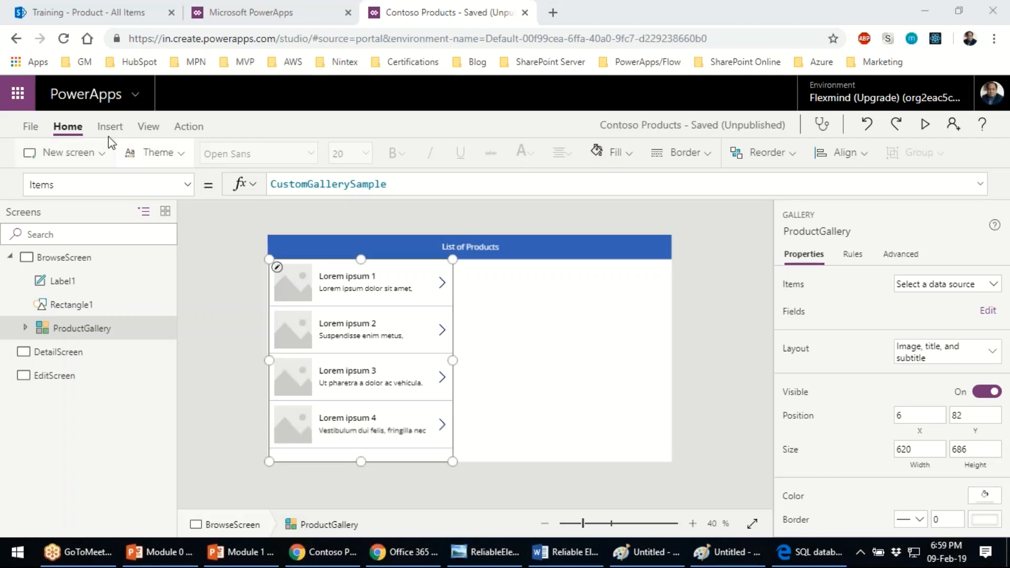
- Start adding a data source to the app and review the available connections
{"action": "left_click", "coordinate": [148, 127]}
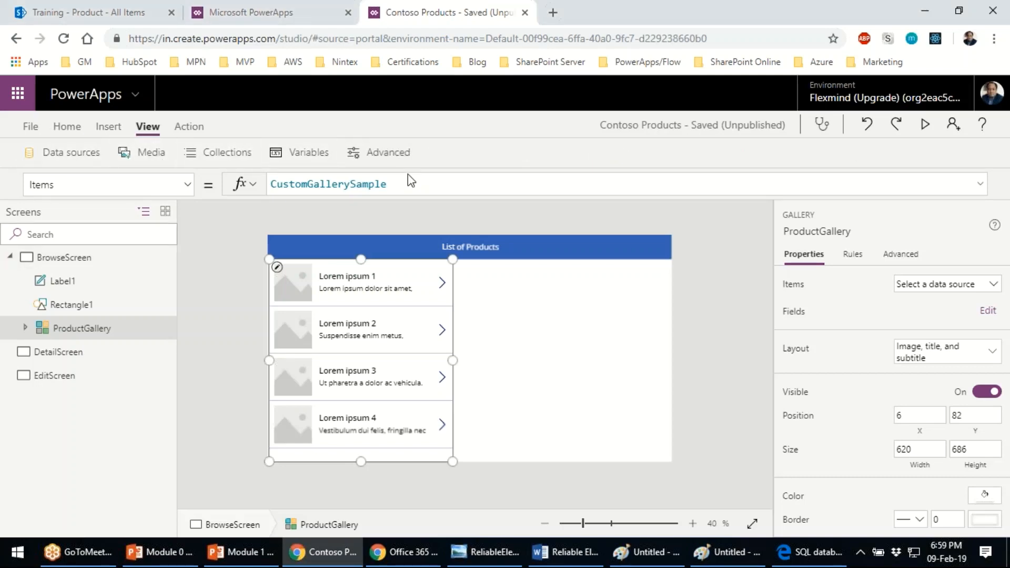
{"action": "left_click", "coordinate": [63, 156]}
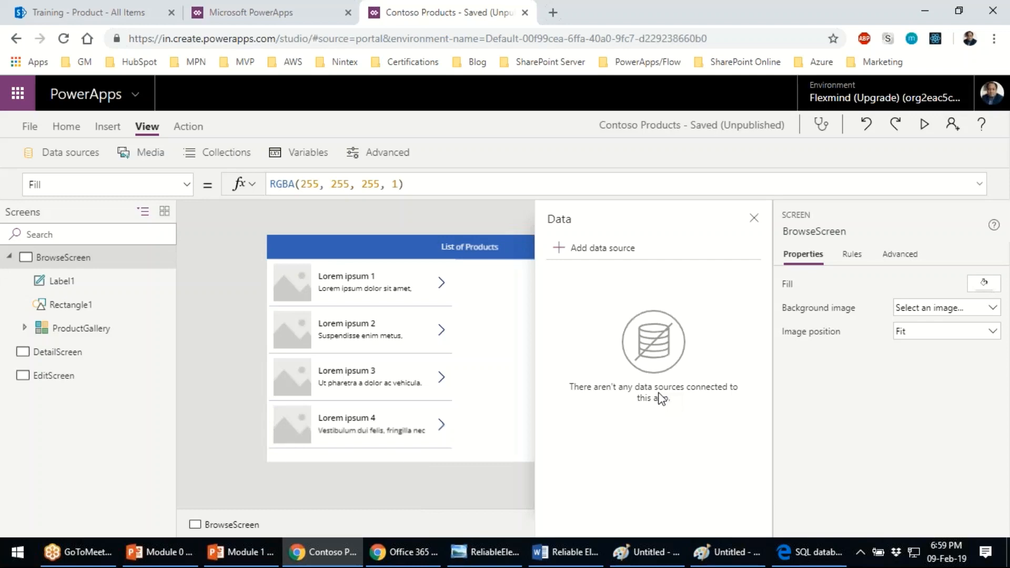
{"action": "left_click", "coordinate": [599, 251]}
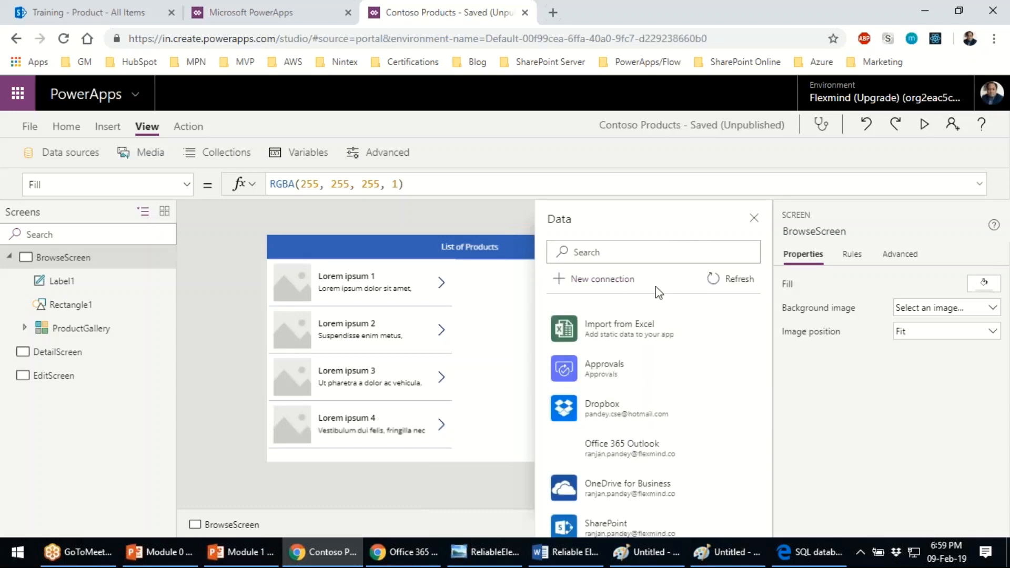
{"action": "scroll", "coordinate": [638, 366], "scroll_direction": "down", "scroll_amount": 1}
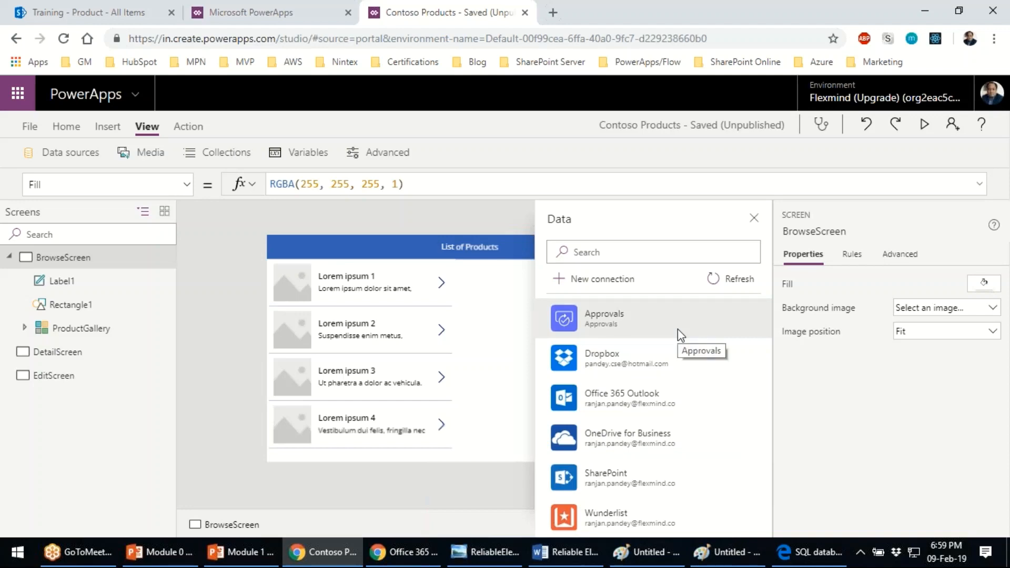
{"action": "left_click", "coordinate": [994, 435]}
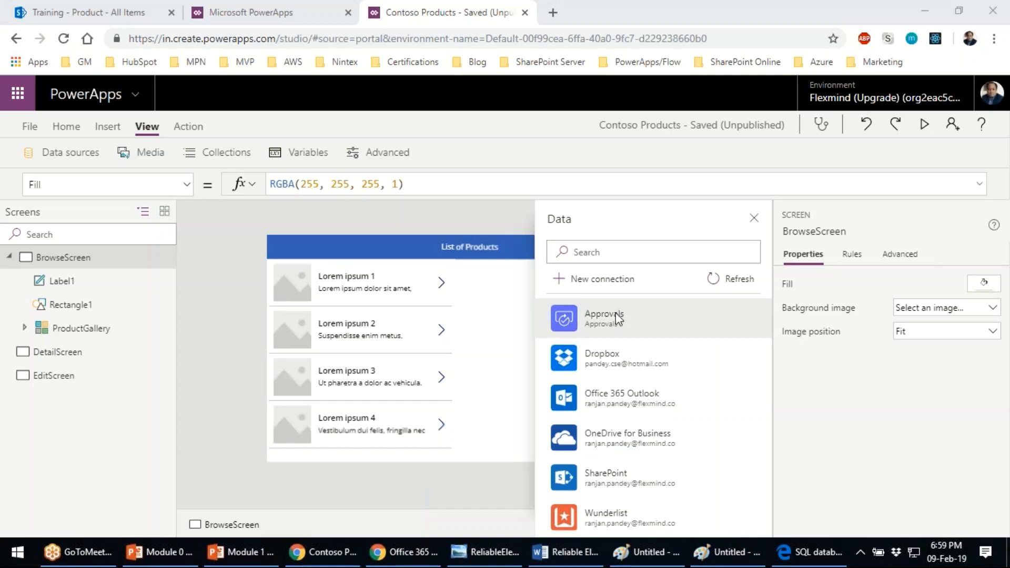
- Open the environment's Connections page from the app to review the existing connections
{"action": "left_click", "coordinate": [525, 131]}
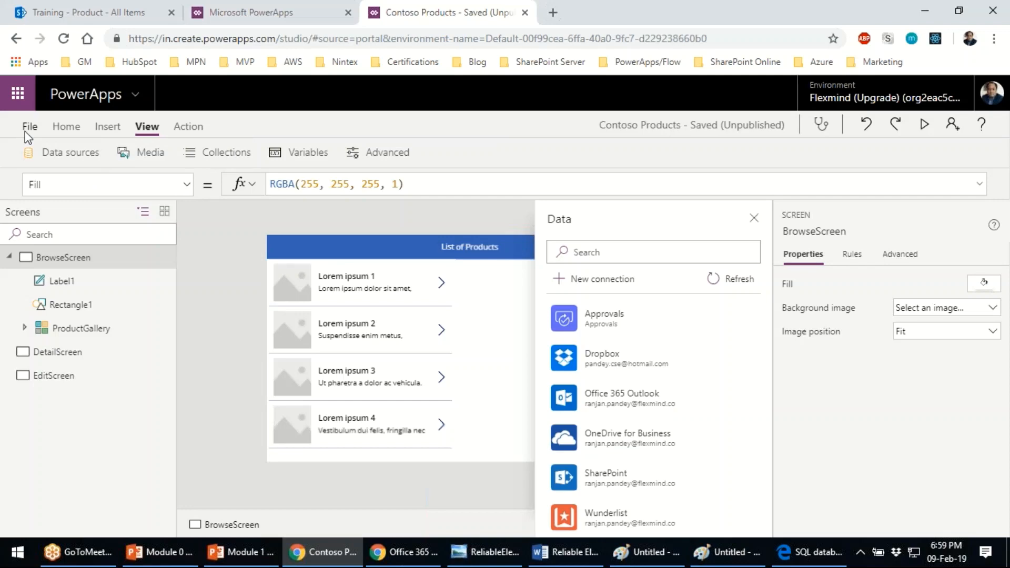
{"action": "left_click", "coordinate": [24, 131]}
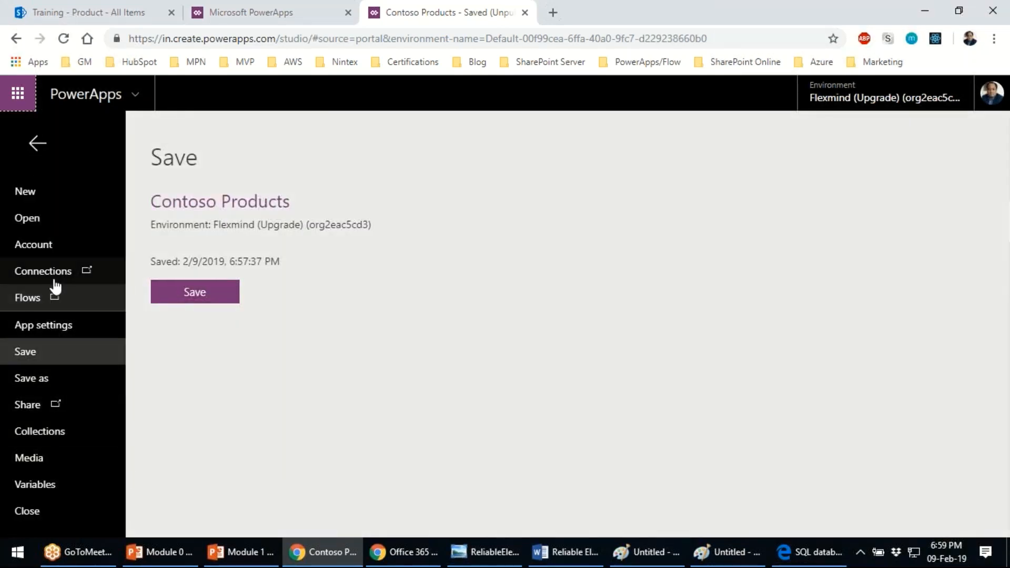
{"action": "left_click", "coordinate": [20, 272]}
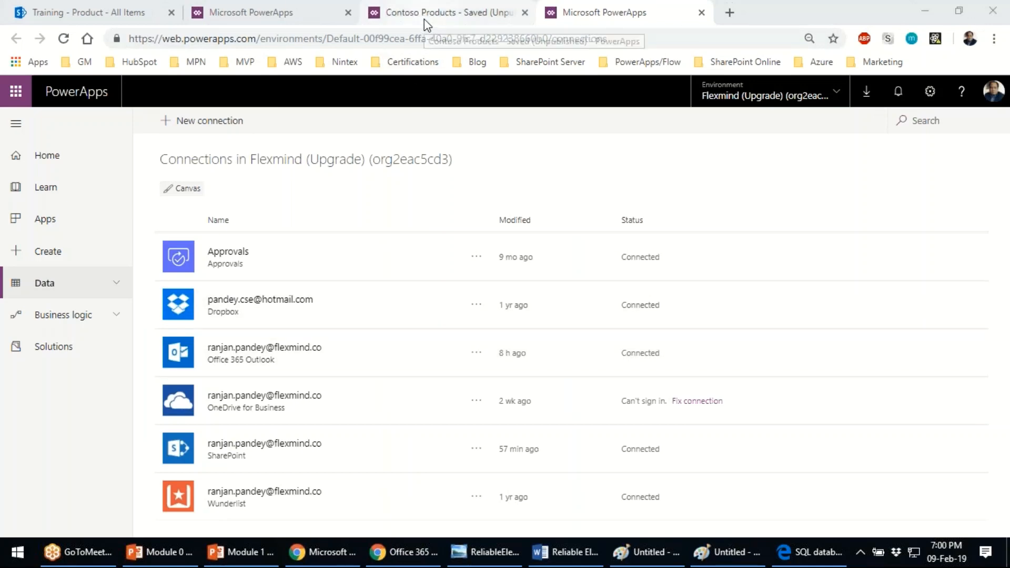
- Return to the Contoso Products app and show the connectors available for a new connection in its data sources
{"action": "left_click", "coordinate": [424, 19]}
{"action": "left_click", "coordinate": [247, 12]}
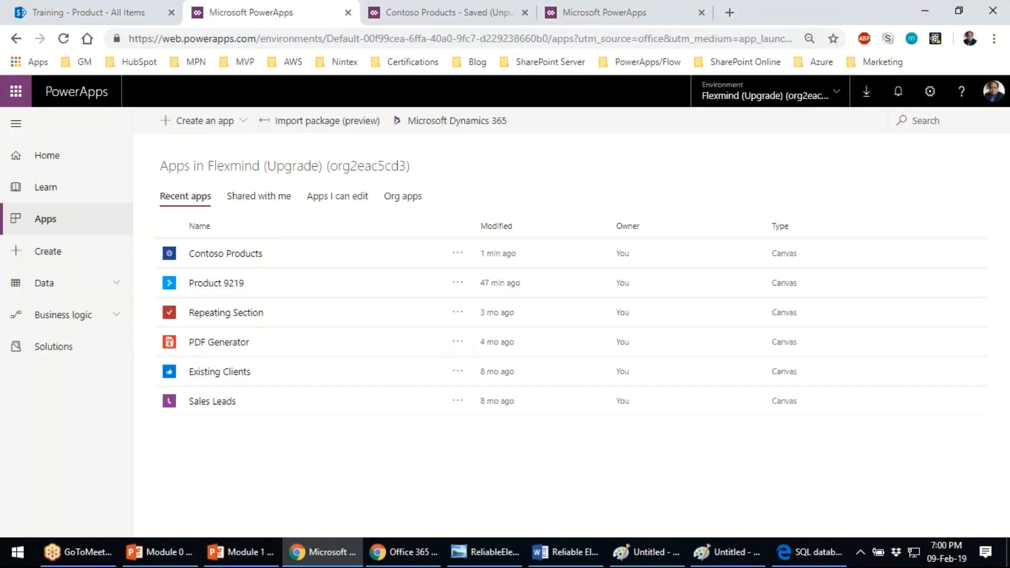
{"action": "left_click", "coordinate": [423, 12]}
{"action": "left_click", "coordinate": [38, 139]}
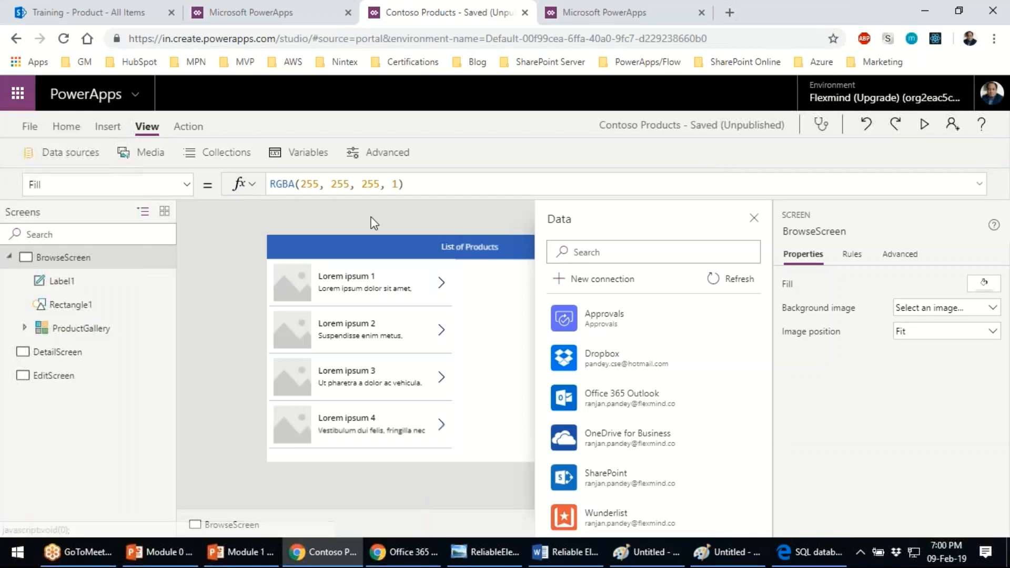
{"action": "left_click", "coordinate": [605, 278]}
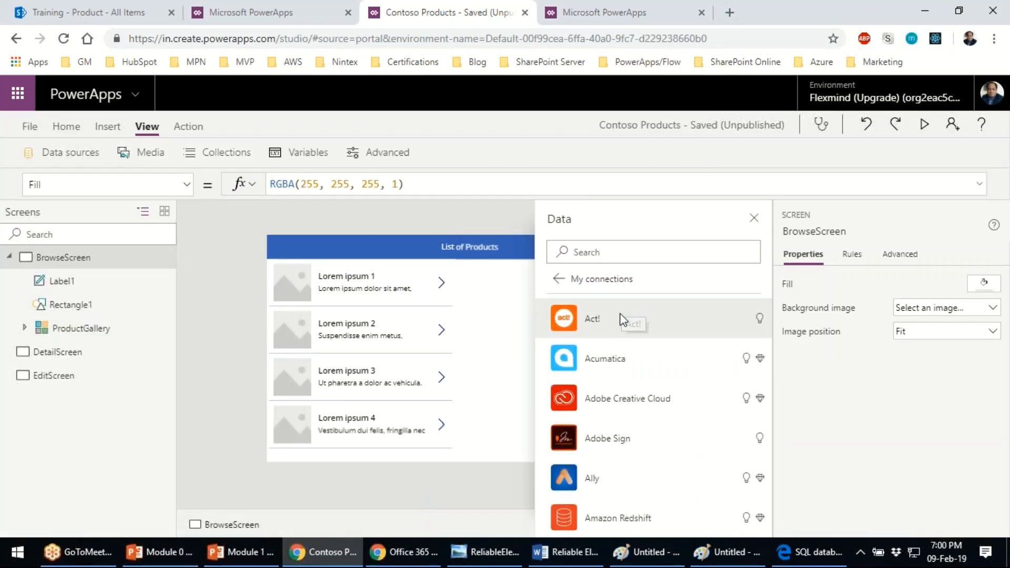
- Switch to the environment's Connections page, review the connectors offered for a new connection, and open the SharePoint connector's setup
{"action": "left_click", "coordinate": [621, 12]}
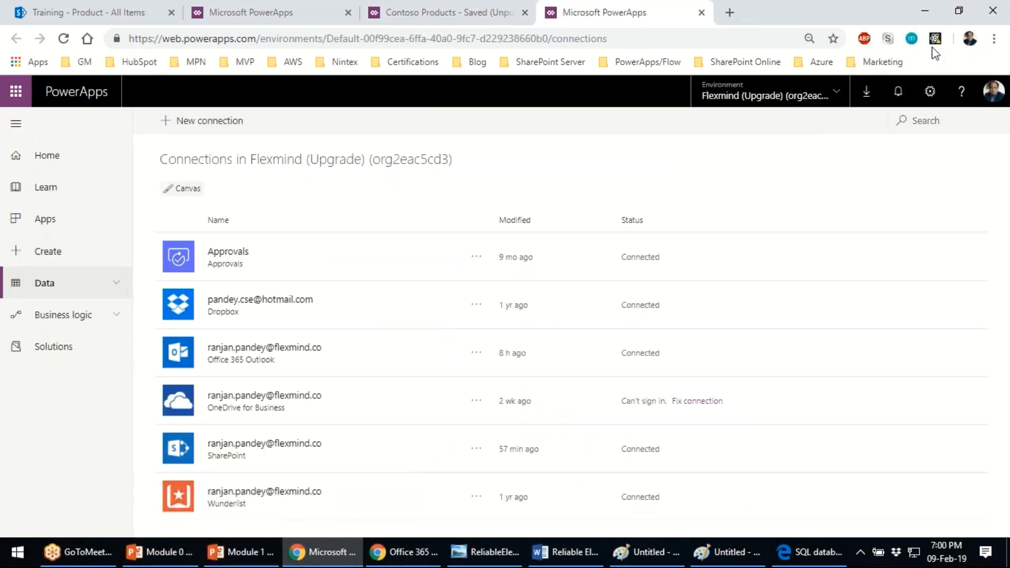
{"action": "left_click", "coordinate": [208, 122]}
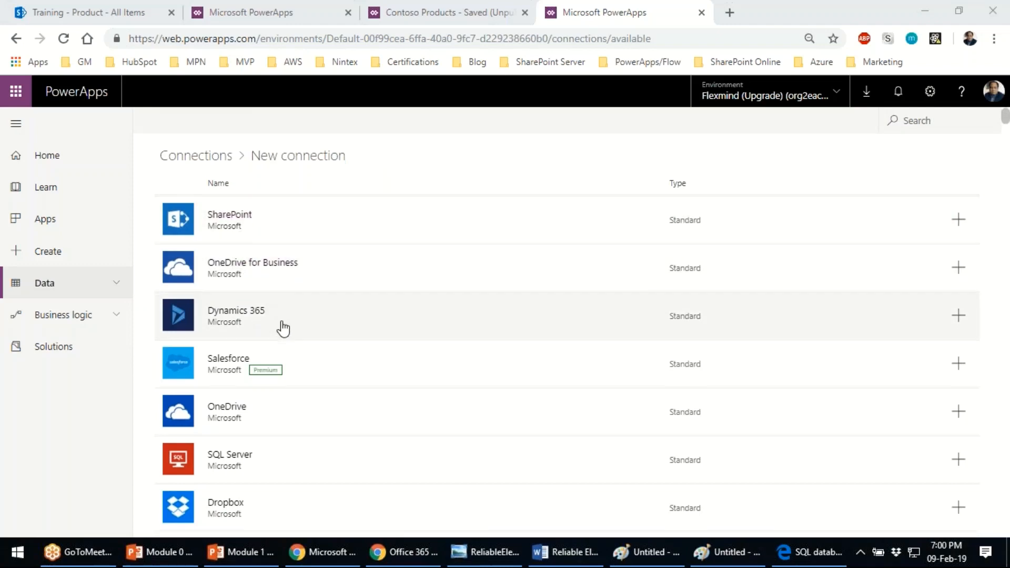
{"action": "scroll", "coordinate": [282, 327], "scroll_direction": "down", "scroll_amount": 1}
{"action": "scroll", "coordinate": [282, 327], "scroll_direction": "down", "scroll_amount": 3}
{"action": "scroll", "coordinate": [273, 284], "scroll_direction": "up", "scroll_amount": 3}
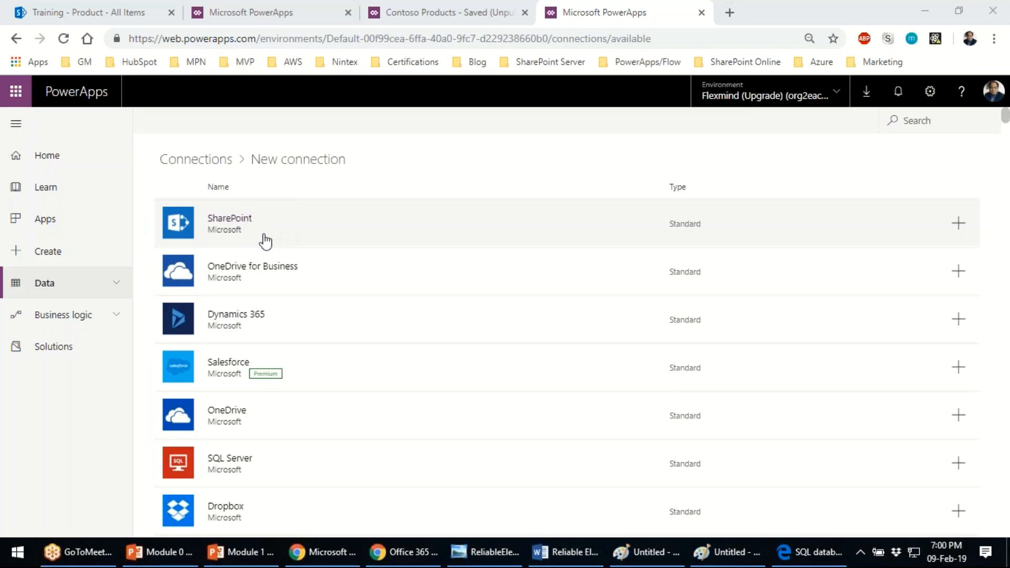
{"action": "left_click", "coordinate": [266, 239]}
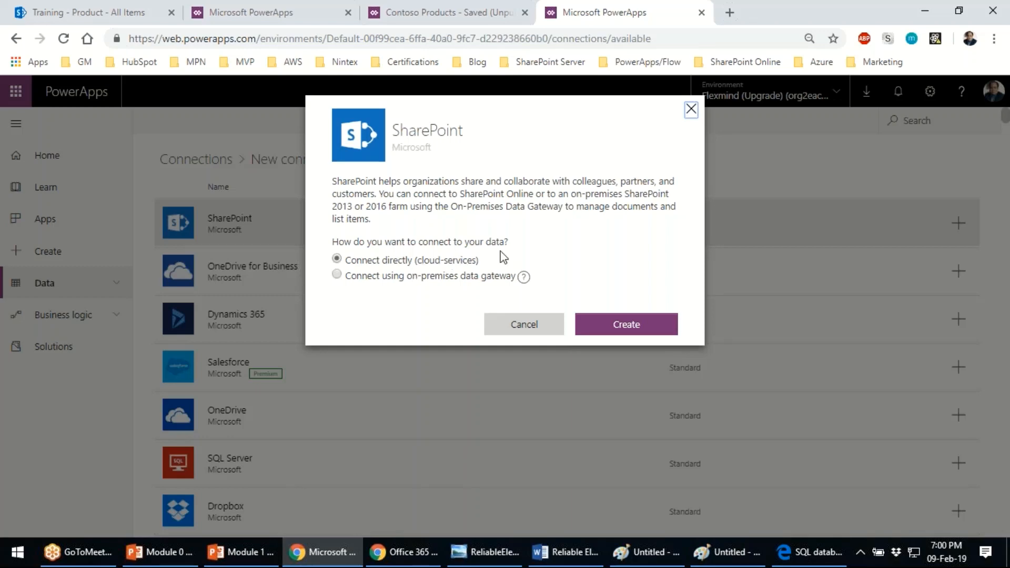
- Underline the on-premises SharePoint description with the annotation pen, handwrite 2013/2016/2019 above it, and clear the annotations
{"action": "left_click", "coordinate": [993, 415]}
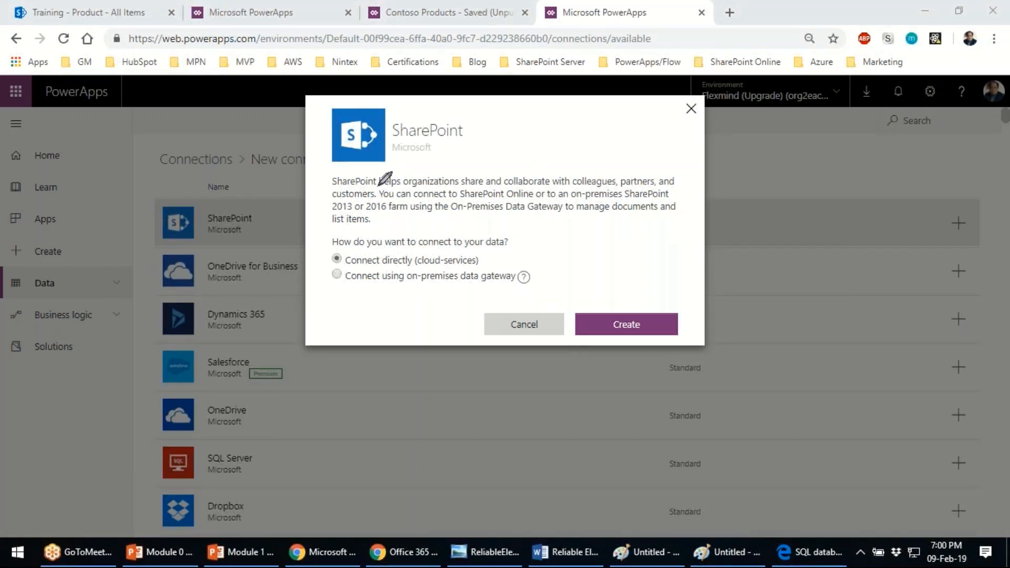
{"action": "left_click_drag", "start_coordinate": [570, 197], "coordinate": [672, 196]}
{"action": "left_click_drag", "start_coordinate": [333, 215], "coordinate": [685, 222]}
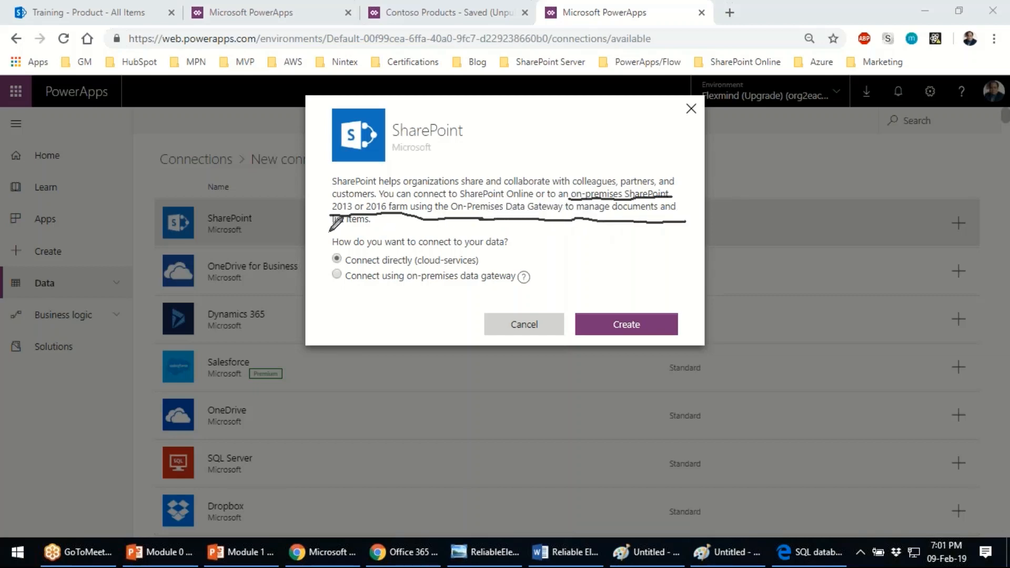
{"action": "left_click_drag", "start_coordinate": [329, 232], "coordinate": [384, 227]}
{"action": "mouse_move", "coordinate": [448, 146]}
{"action": "left_mouse_down"}
{"action": "mouse_move", "coordinate": [466, 150]}
{"action": "mouse_move", "coordinate": [477, 172]}
{"action": "mouse_move", "coordinate": [487, 153]}
{"action": "mouse_move", "coordinate": [502, 168]}
{"action": "mouse_move", "coordinate": [518, 160]}
{"action": "left_mouse_up"}
{"action": "left_click_drag", "start_coordinate": [526, 126], "coordinate": [533, 183]}
{"action": "mouse_move", "coordinate": [541, 141]}
{"action": "left_mouse_down"}
{"action": "mouse_move", "coordinate": [556, 156]}
{"action": "mouse_move", "coordinate": [563, 134]}
{"action": "mouse_move", "coordinate": [602, 169]}
{"action": "left_mouse_up"}
{"action": "left_click", "coordinate": [605, 141]}
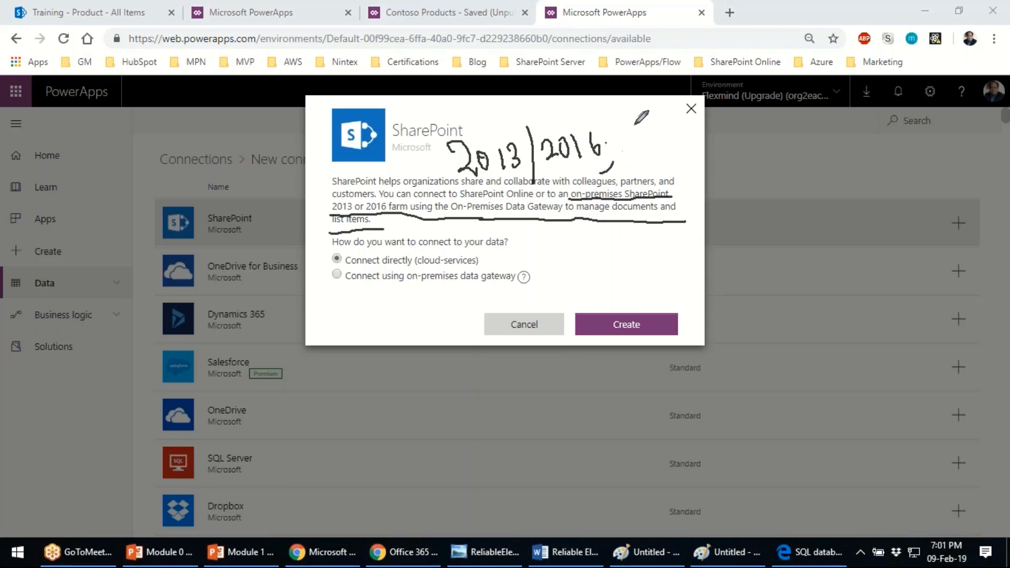
{"action": "left_click_drag", "start_coordinate": [617, 113], "coordinate": [628, 176]}
{"action": "mouse_move", "coordinate": [636, 138]}
{"action": "left_mouse_down"}
{"action": "mouse_move", "coordinate": [652, 153]}
{"action": "mouse_move", "coordinate": [668, 133]}
{"action": "mouse_move", "coordinate": [689, 156]}
{"action": "mouse_move", "coordinate": [719, 157]}
{"action": "mouse_move", "coordinate": [710, 178]}
{"action": "left_mouse_up"}
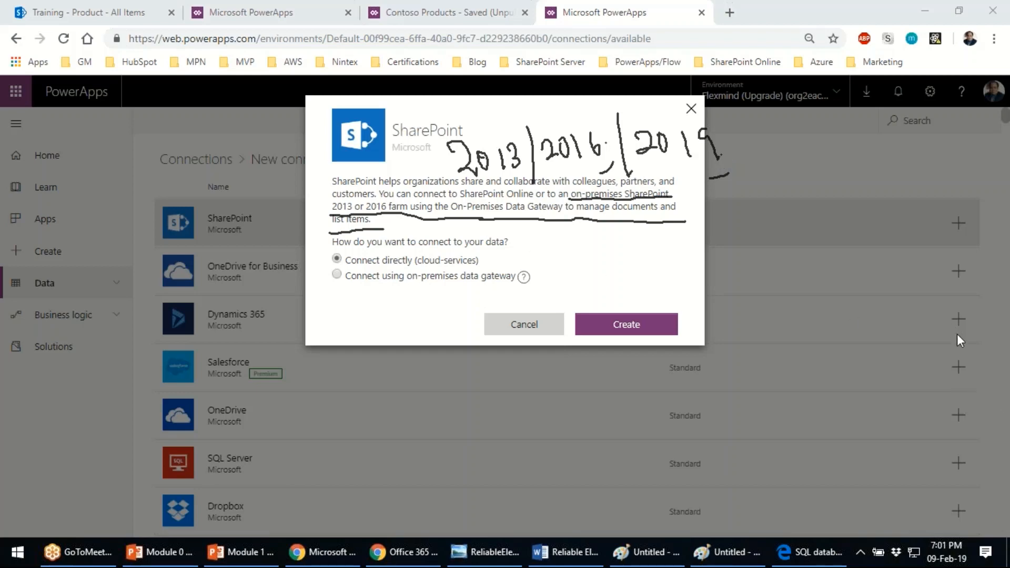
{"action": "left_click", "coordinate": [964, 406]}
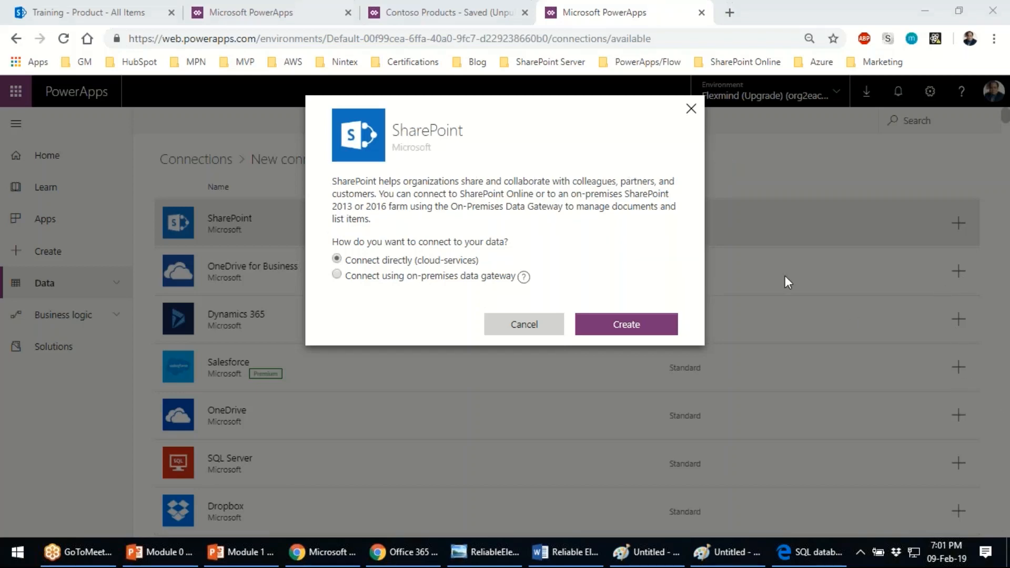
- Review the on-premises data gateway settings for a SharePoint connection, and close the setup without creating the connection
{"action": "left_click", "coordinate": [338, 276]}
{"action": "scroll", "coordinate": [548, 273], "scroll_direction": "down", "scroll_amount": 2}
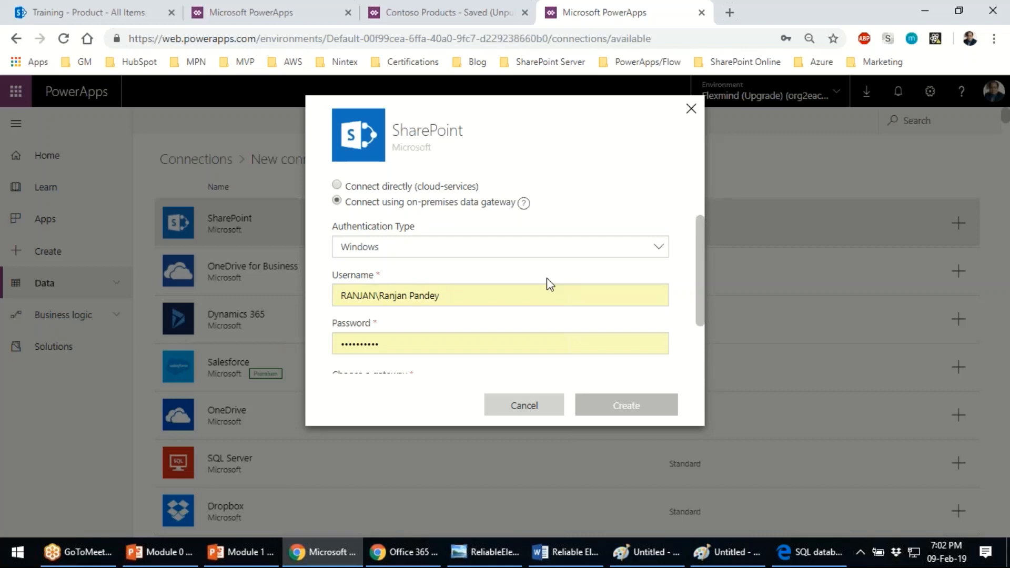
{"action": "left_click", "coordinate": [691, 110]}
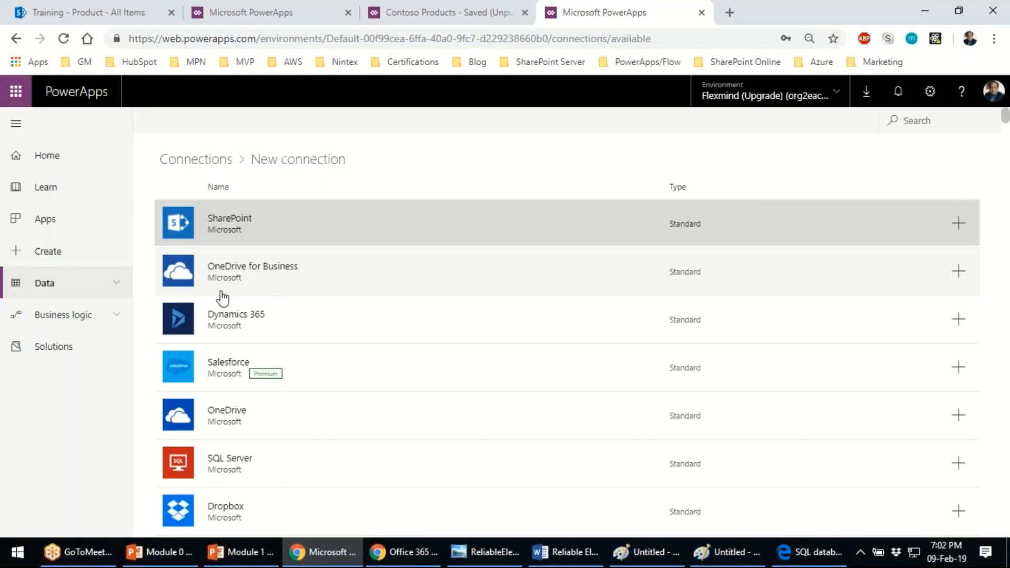
{"action": "scroll", "coordinate": [258, 271], "scroll_direction": "down", "scroll_amount": 2}
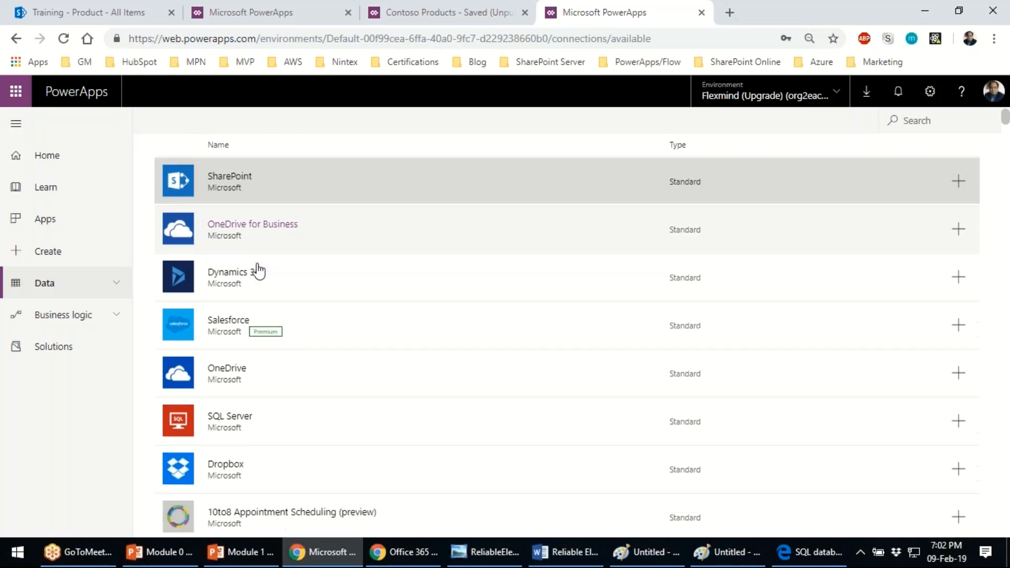
- Check the SQL Server connector's connection options and the Azure SQL entry in the Paint diagram, closing the connector form without creating a connection
{"action": "scroll", "coordinate": [316, 263], "scroll_direction": "down", "scroll_amount": 2}
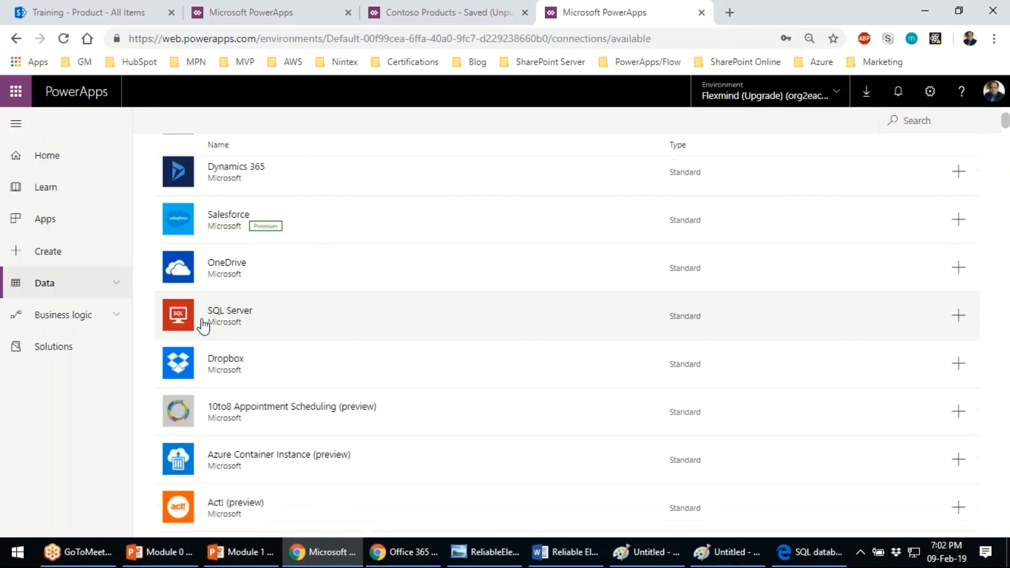
{"action": "left_click", "coordinate": [258, 322]}
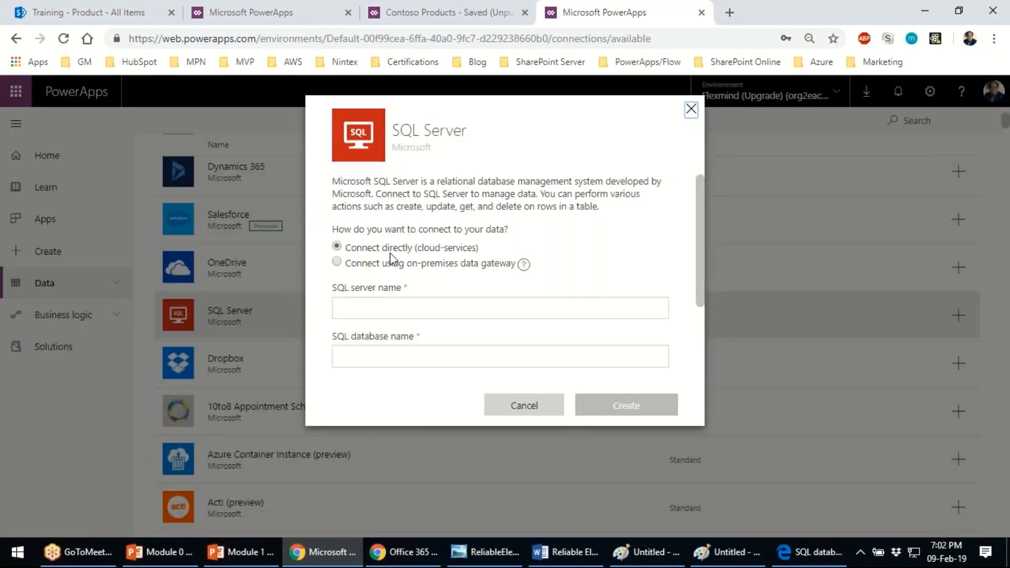
{"action": "left_click", "coordinate": [661, 561]}
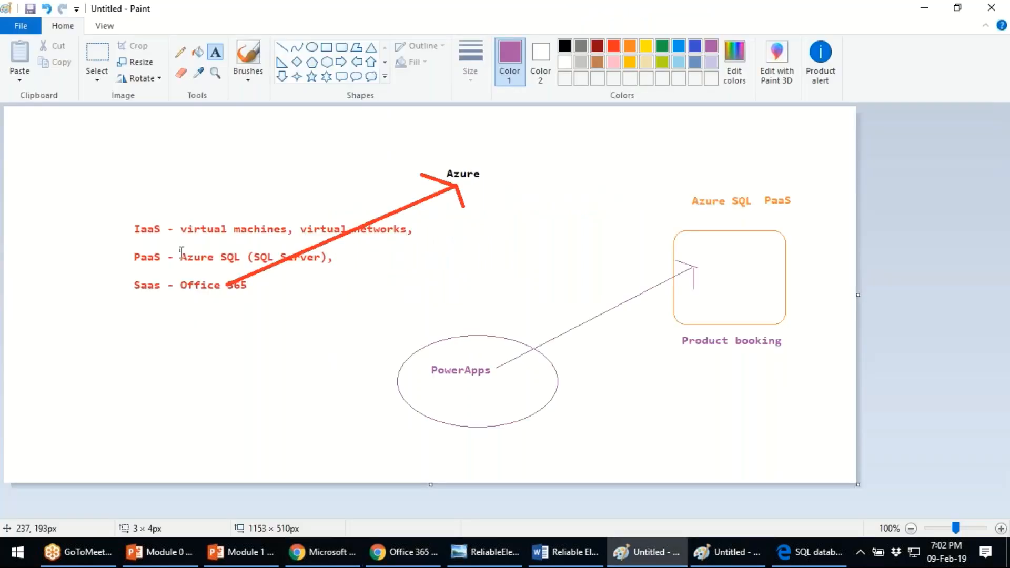
{"action": "mouse_move", "coordinate": [180, 250]}
{"action": "left_mouse_down"}
{"action": "mouse_move", "coordinate": [202, 264]}
{"action": "mouse_move", "coordinate": [337, 266]}
{"action": "left_mouse_up"}
{"action": "left_click", "coordinate": [349, 293]}
{"action": "left_click", "coordinate": [325, 542]}
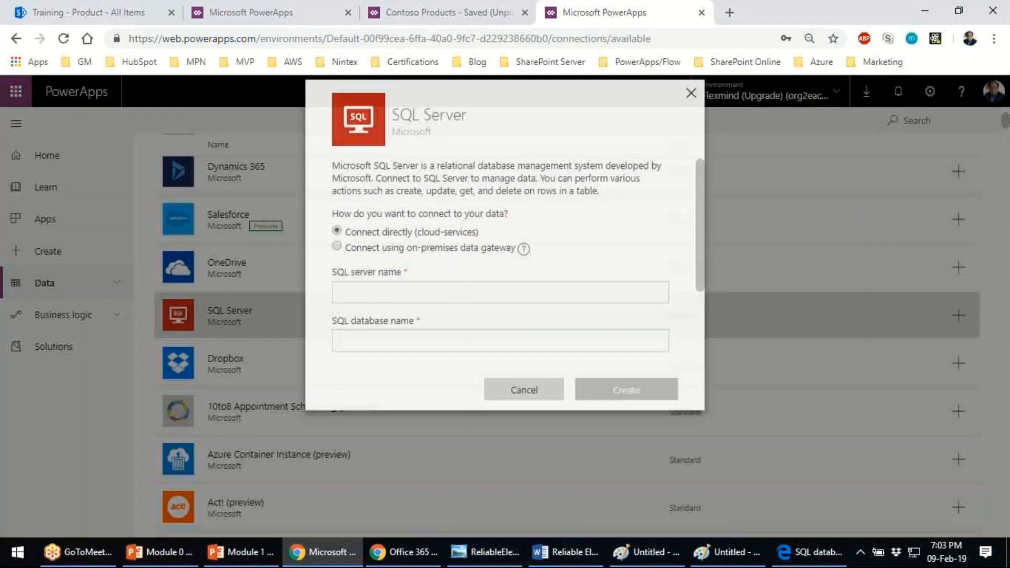
{"action": "left_click", "coordinate": [691, 109]}
- Browse the available PowerApps connectors, from the Azure services through to the Google services
{"action": "scroll", "coordinate": [420, 368], "scroll_direction": "down", "scroll_amount": 10}
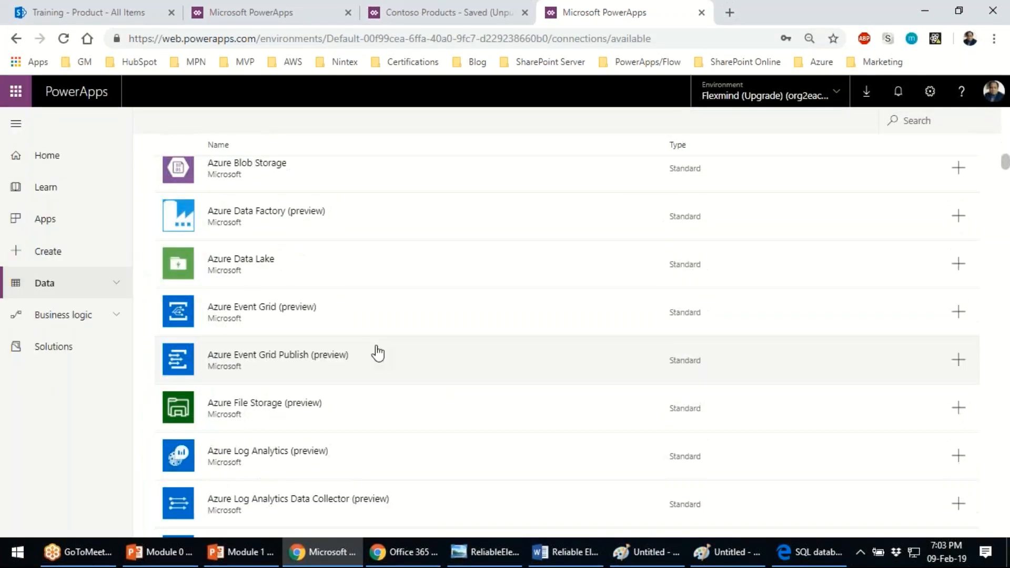
{"action": "scroll", "coordinate": [378, 353], "scroll_direction": "down", "scroll_amount": 2}
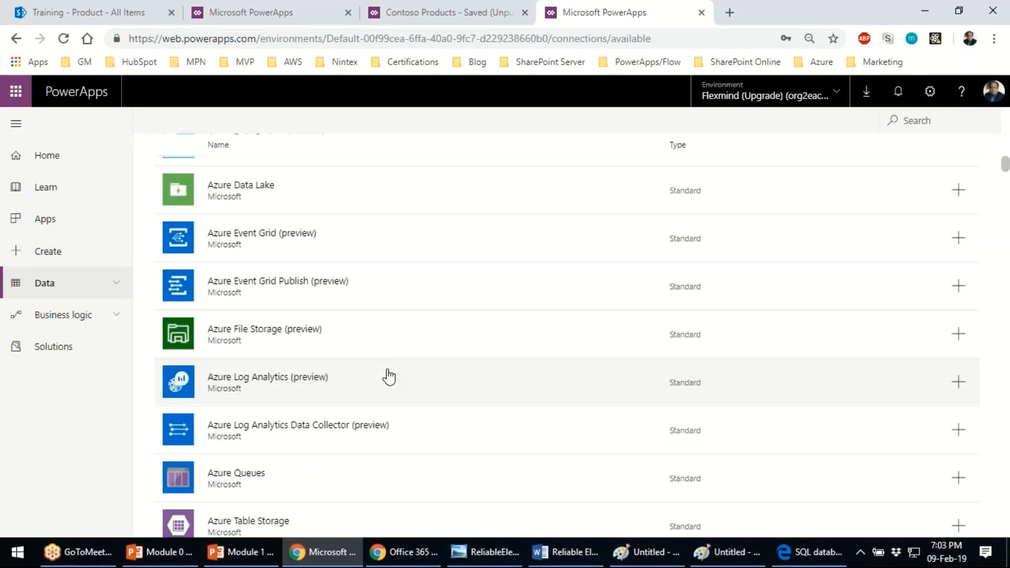
{"action": "scroll", "coordinate": [389, 380], "scroll_direction": "down", "scroll_amount": 15}
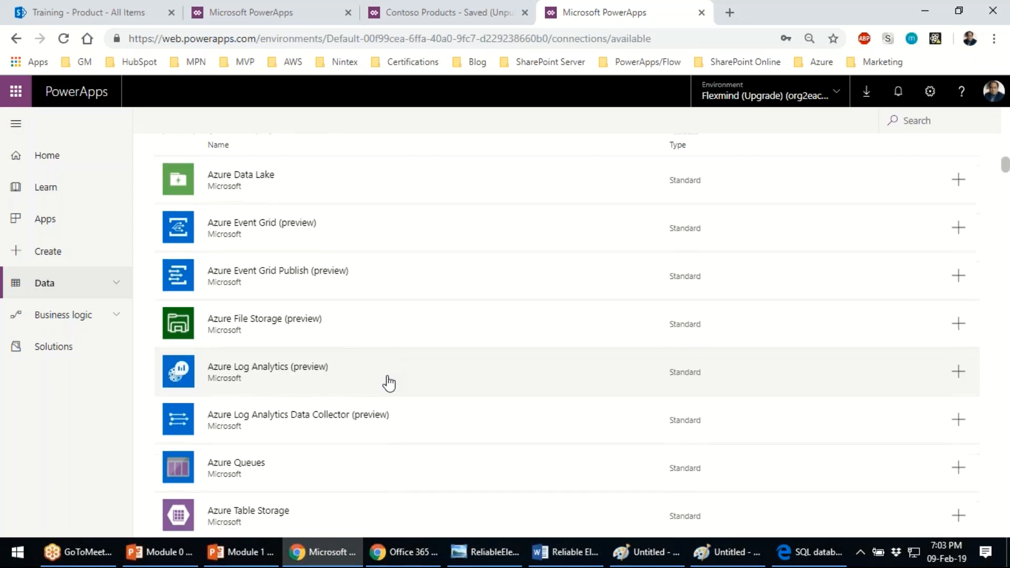
{"action": "scroll", "coordinate": [389, 384], "scroll_direction": "down", "scroll_amount": 12}
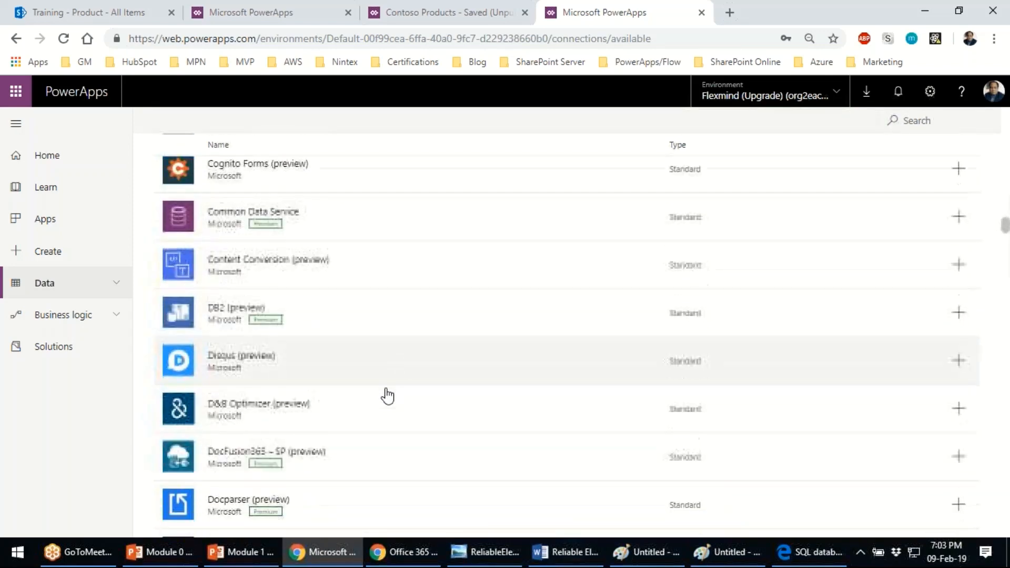
{"action": "scroll", "coordinate": [387, 395], "scroll_direction": "down", "scroll_amount": 7}
{"action": "scroll", "coordinate": [388, 395], "scroll_direction": "down", "scroll_amount": 10}
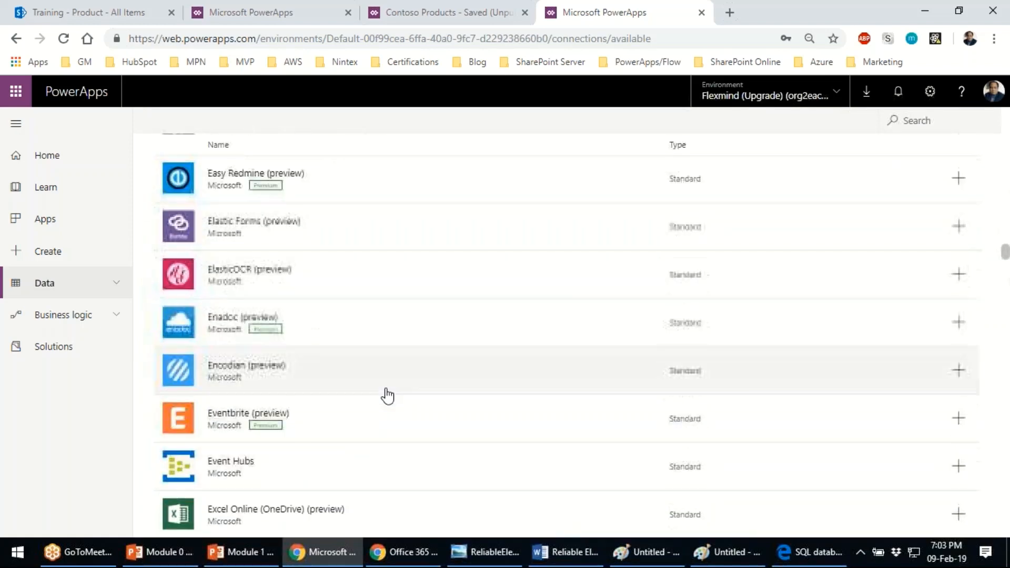
{"action": "scroll", "coordinate": [388, 395], "scroll_direction": "down", "scroll_amount": 5}
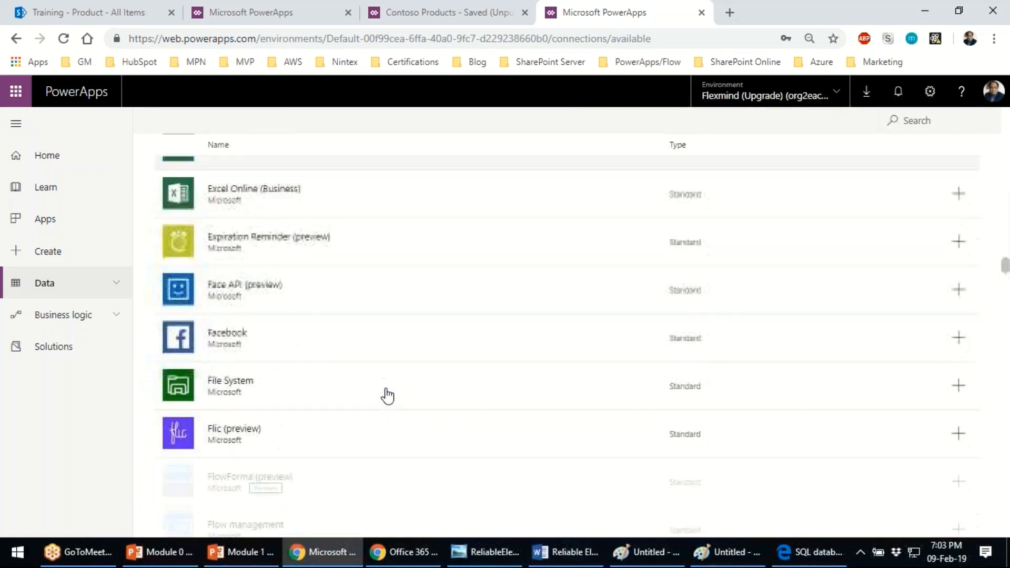
{"action": "scroll", "coordinate": [388, 396], "scroll_direction": "down", "scroll_amount": 1}
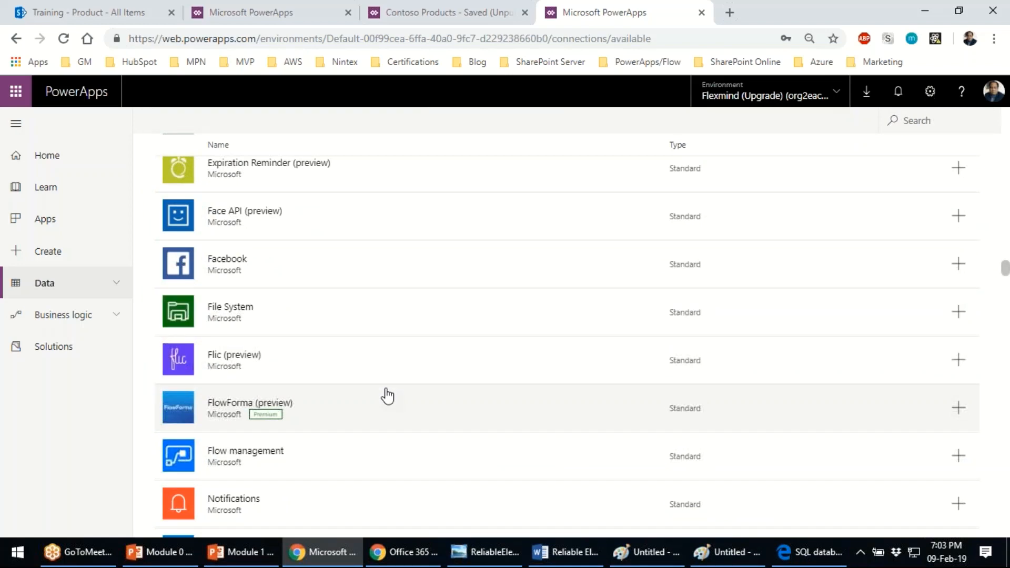
{"action": "scroll", "coordinate": [387, 395], "scroll_direction": "down", "scroll_amount": 5}
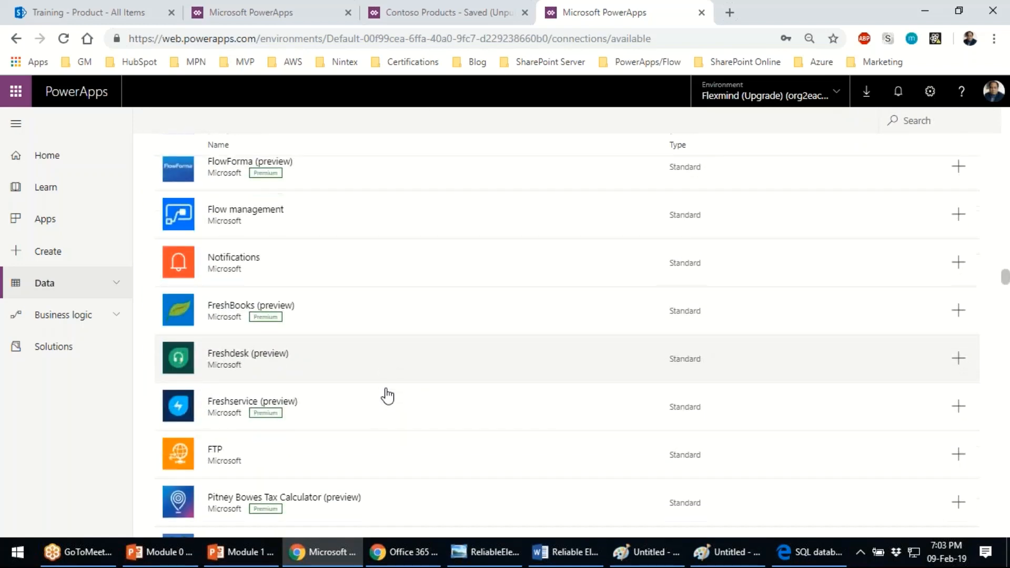
{"action": "scroll", "coordinate": [387, 396], "scroll_direction": "down", "scroll_amount": 4}
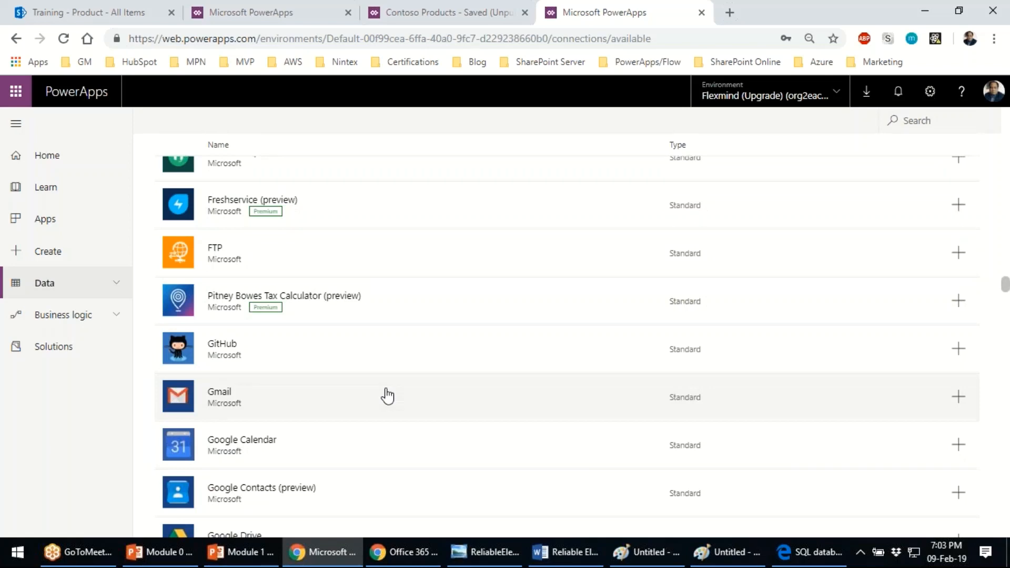
- In the Contoso Products app, search the connectors for SHARE and create a SharePoint connection that connects directly through cloud services
{"action": "left_click", "coordinate": [445, 15]}
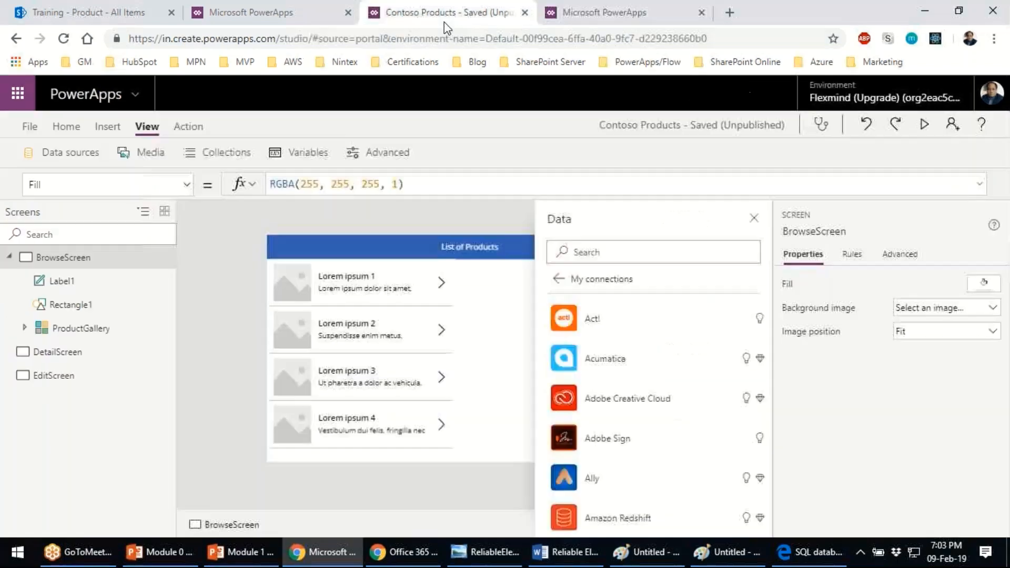
{"action": "left_click", "coordinate": [623, 255]}
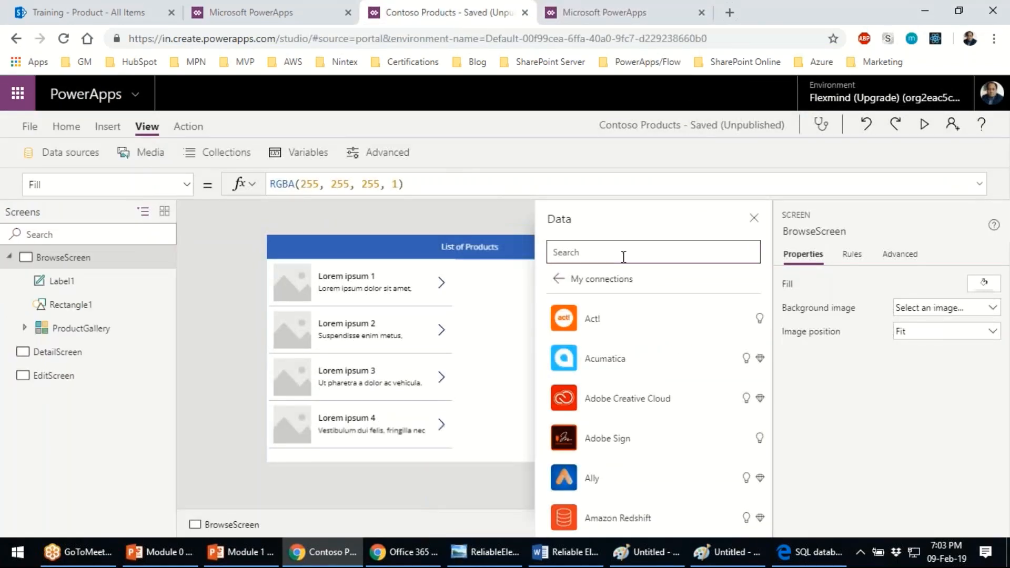
{"action": "type", "text": "SHARE"}
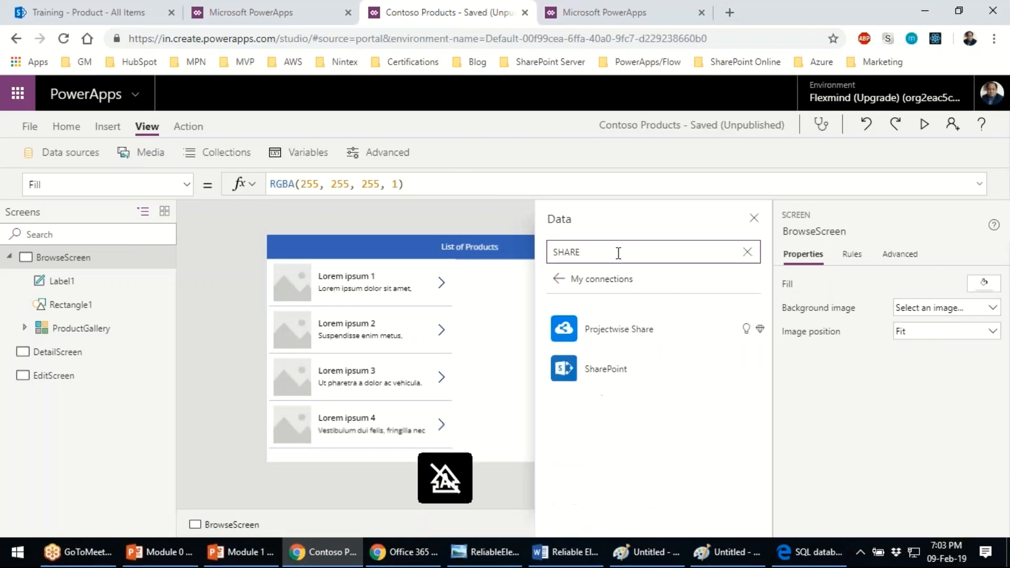
{"action": "left_click", "coordinate": [637, 378]}
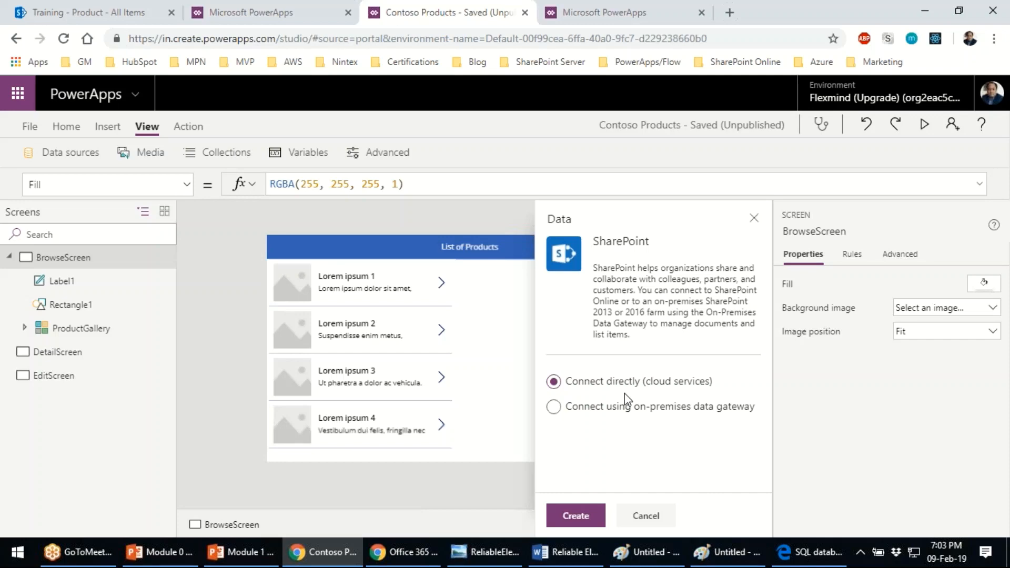
{"action": "left_click", "coordinate": [585, 504]}
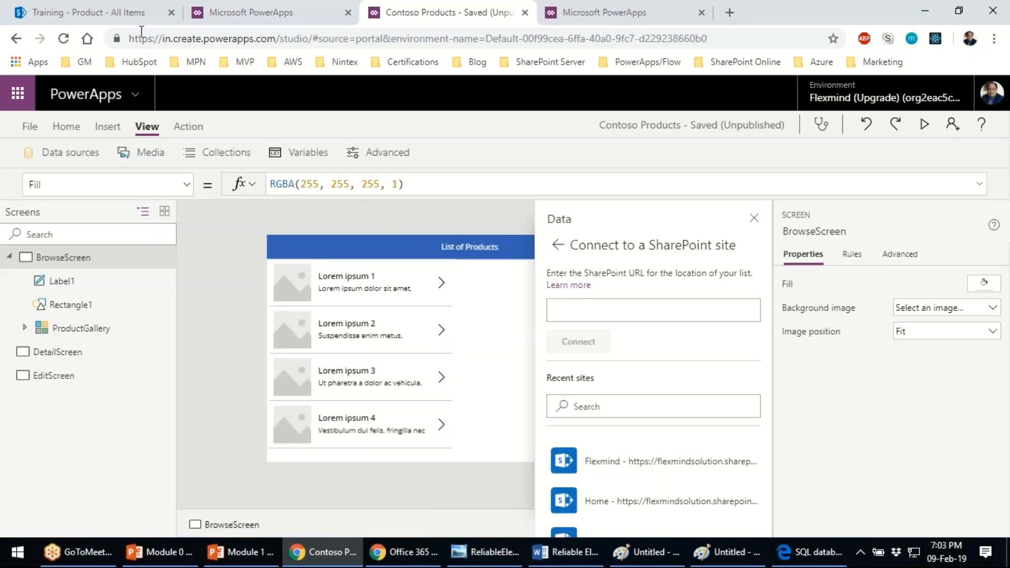
{"action": "left_click", "coordinate": [107, 12]}
{"action": "left_click_drag", "start_coordinate": [380, 39], "coordinate": [87, 41]}
{"action": "key", "text": "ctrl+c"}
{"action": "left_click", "coordinate": [391, 15]}
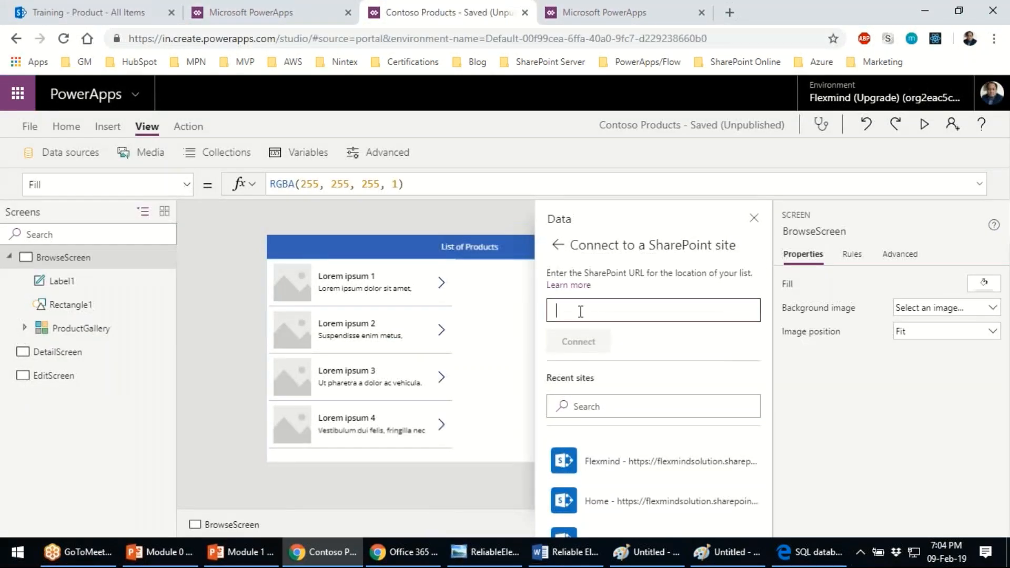
{"action": "key", "text": "ctrl+v"}
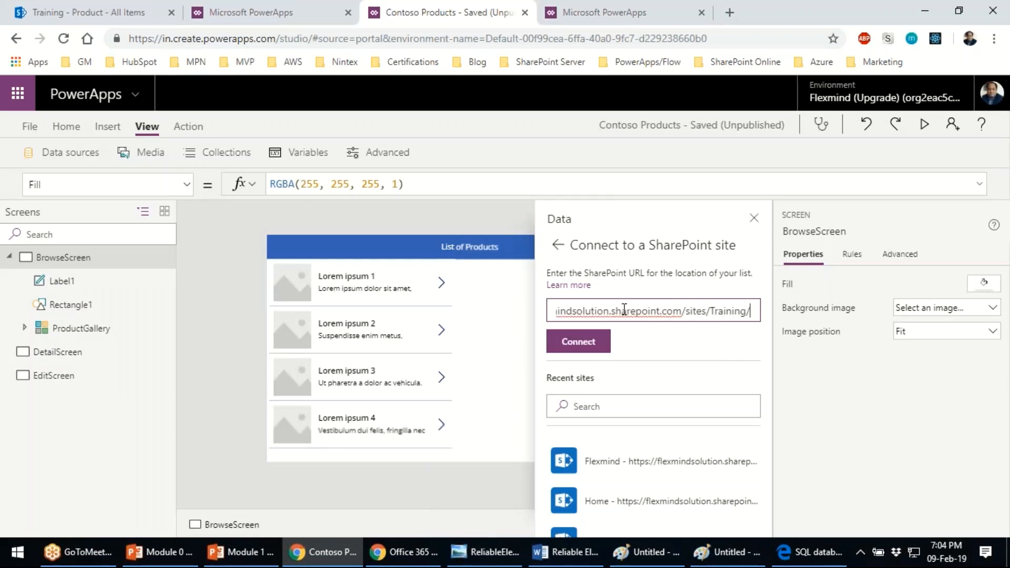
{"action": "left_click", "coordinate": [578, 341]}
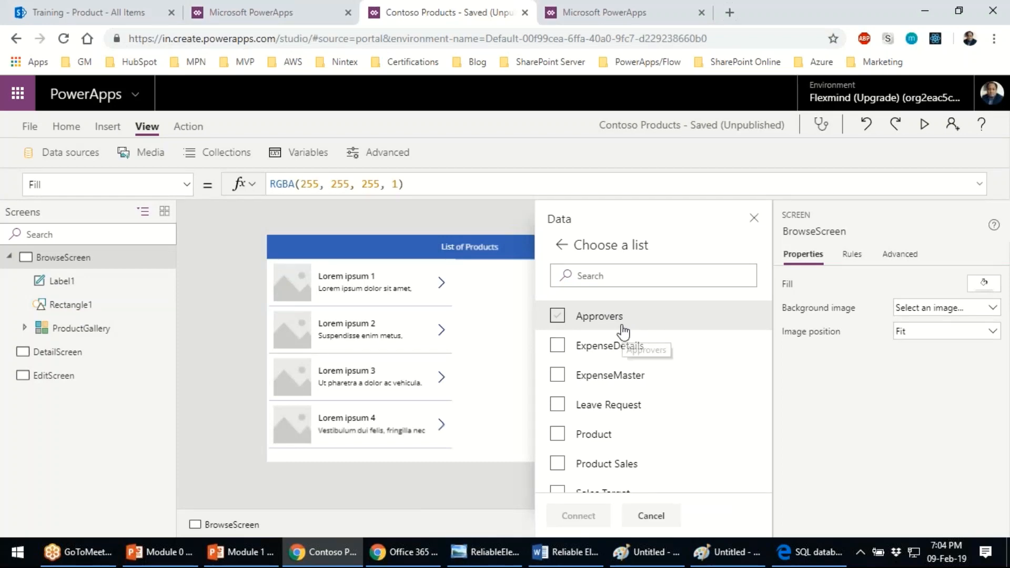
- Open the Product Sales list in a separate tab from the Training SharePoint site's contents and examine its columns
{"action": "scroll", "coordinate": [623, 332], "scroll_direction": "down", "scroll_amount": 3}
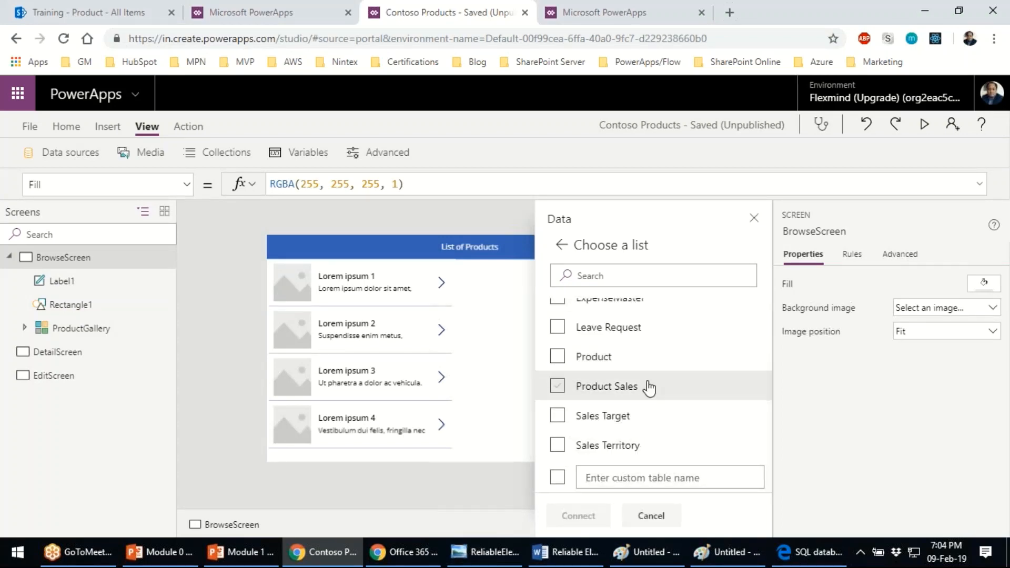
{"action": "left_click", "coordinate": [87, 12]}
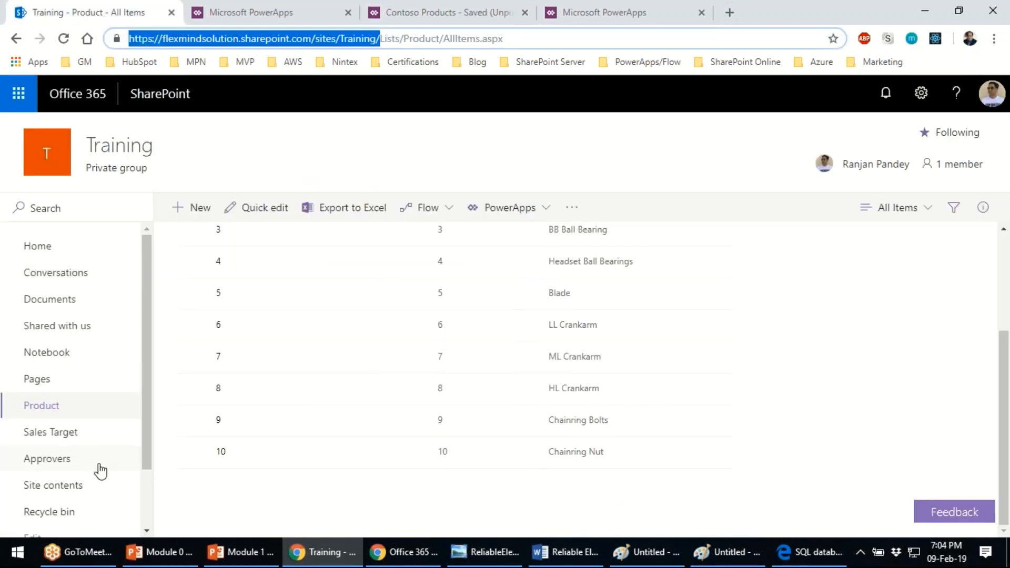
{"action": "scroll", "coordinate": [101, 475], "scroll_direction": "down", "scroll_amount": 2}
{"action": "left_click", "coordinate": [68, 416]}
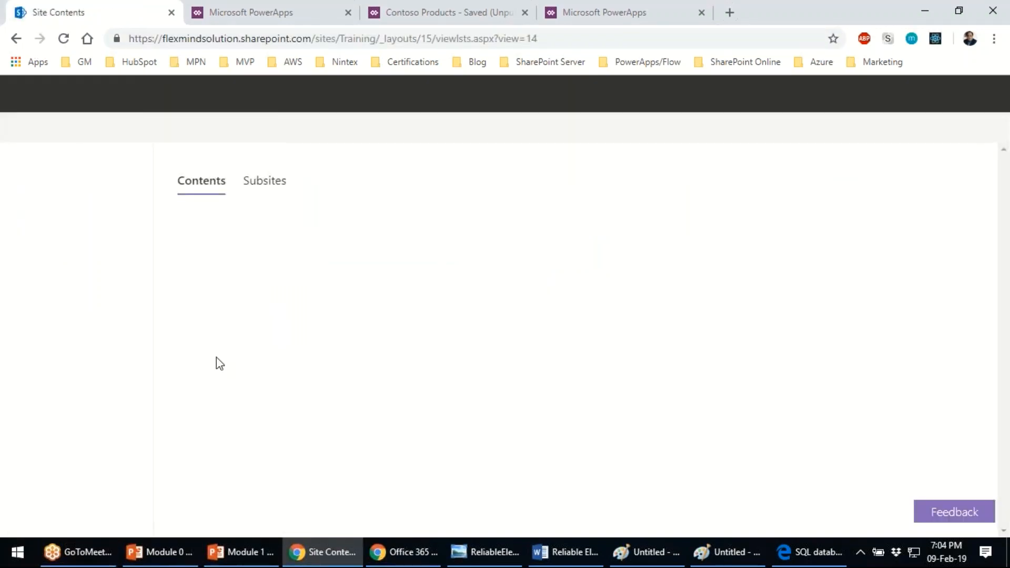
{"action": "scroll", "coordinate": [372, 402], "scroll_direction": "down", "scroll_amount": 2}
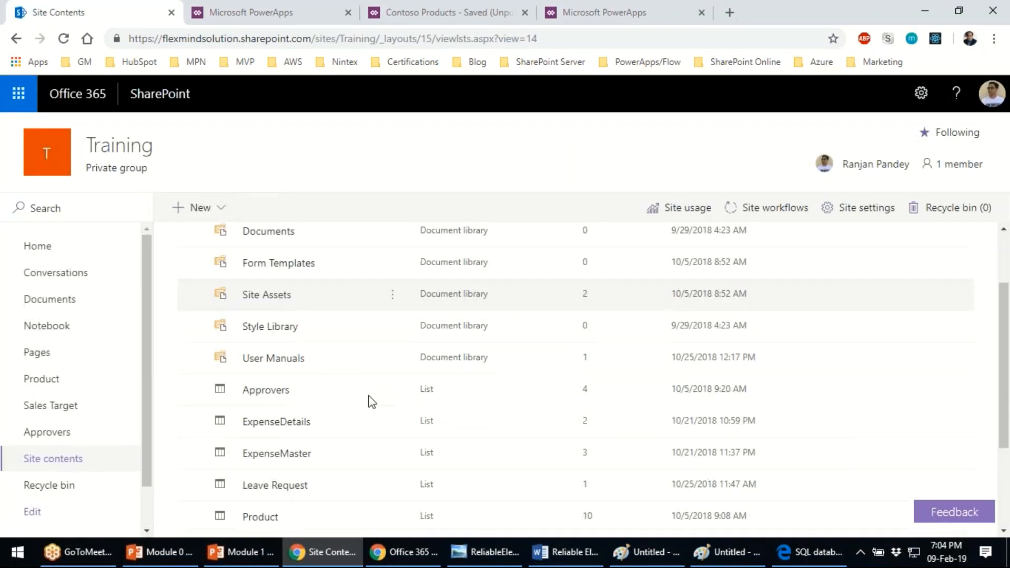
{"action": "scroll", "coordinate": [372, 401], "scroll_direction": "down", "scroll_amount": 3}
{"action": "left_click", "coordinate": [372, 401]}
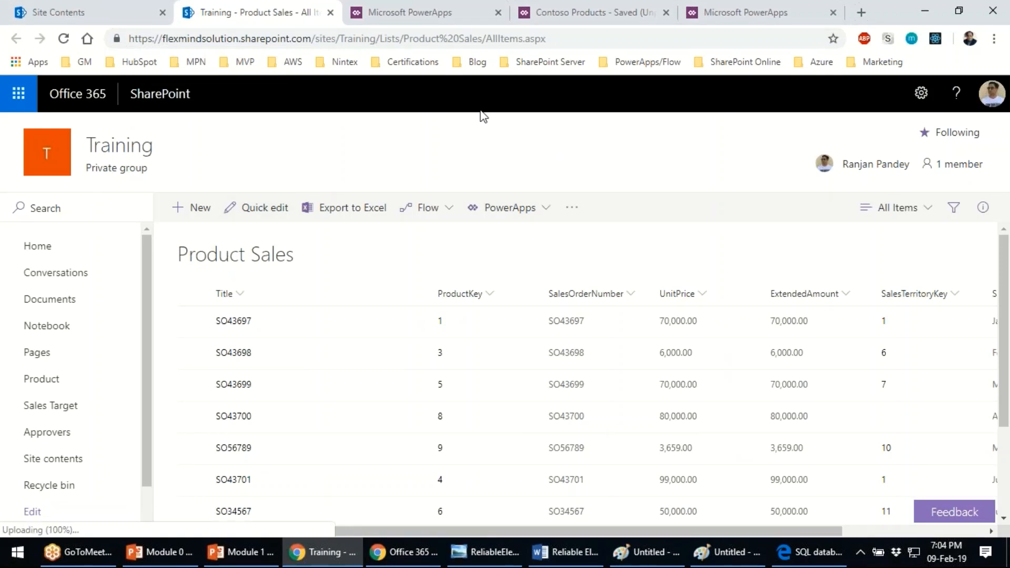
- Back in the Contoso Products app, select the Product Sales, Sales Target, Product and Sales Territory lists as data sources
{"action": "left_click", "coordinate": [568, 20]}
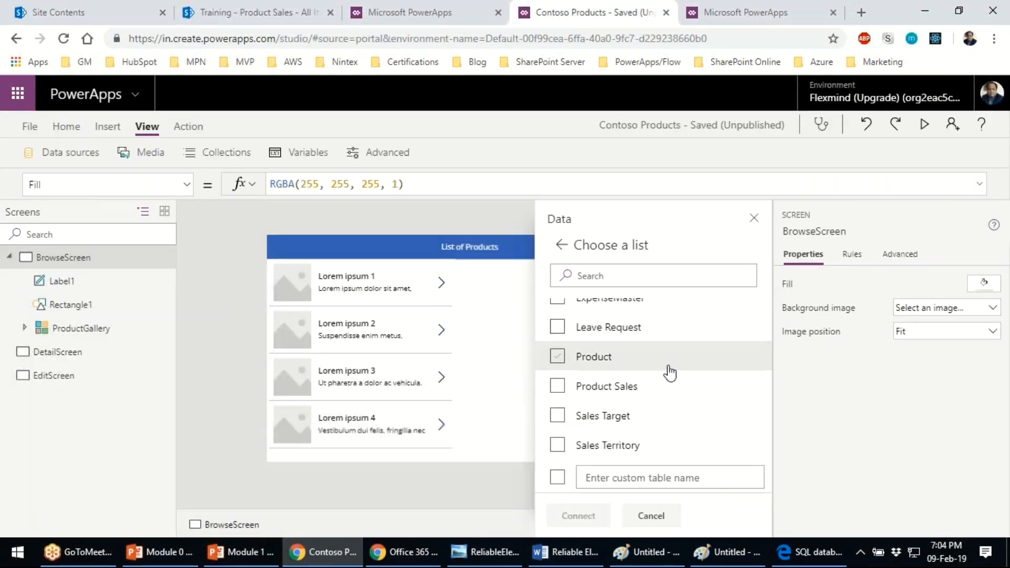
{"action": "left_click", "coordinate": [558, 386]}
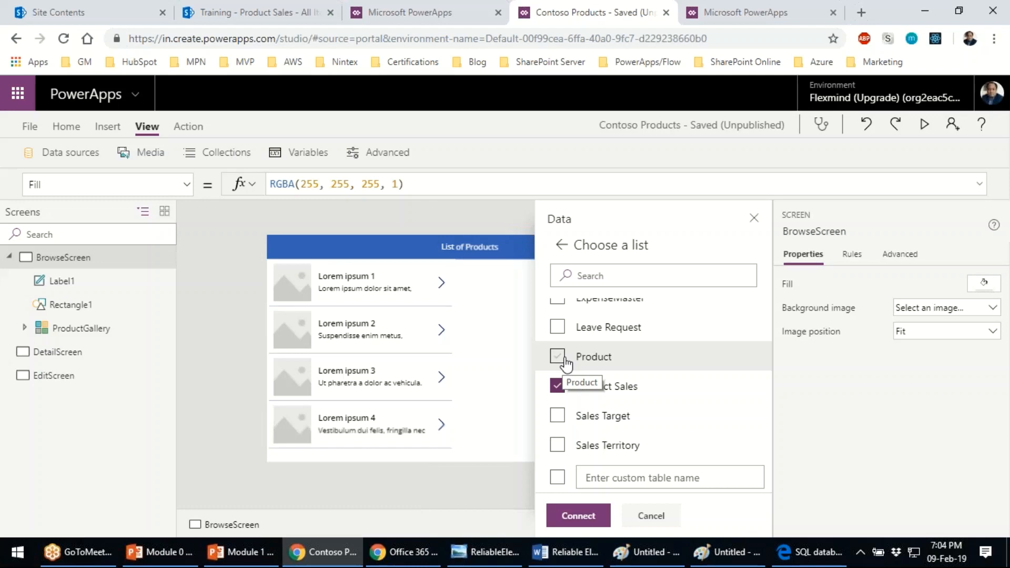
{"action": "left_click", "coordinate": [559, 415]}
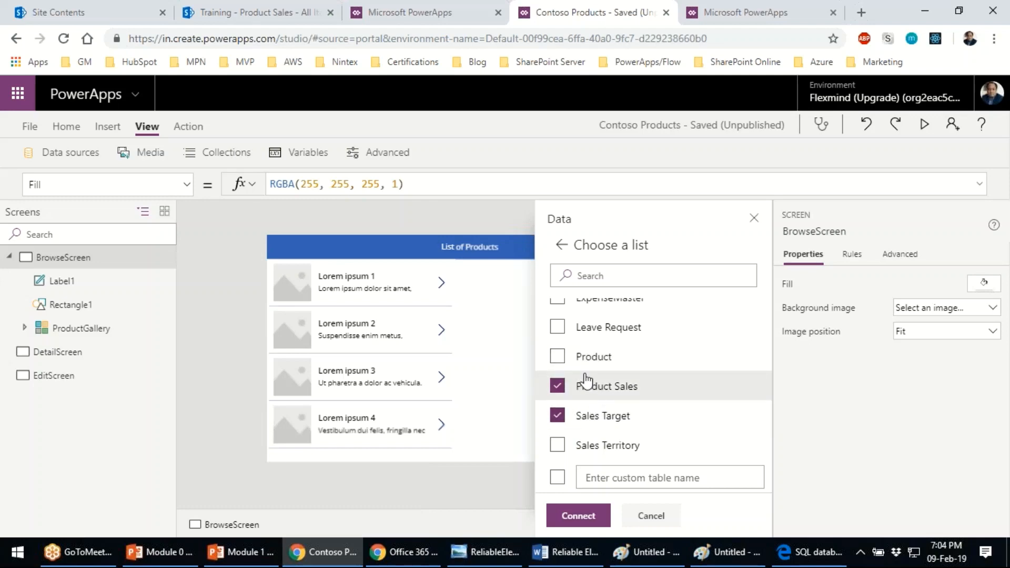
{"action": "left_click", "coordinate": [557, 358]}
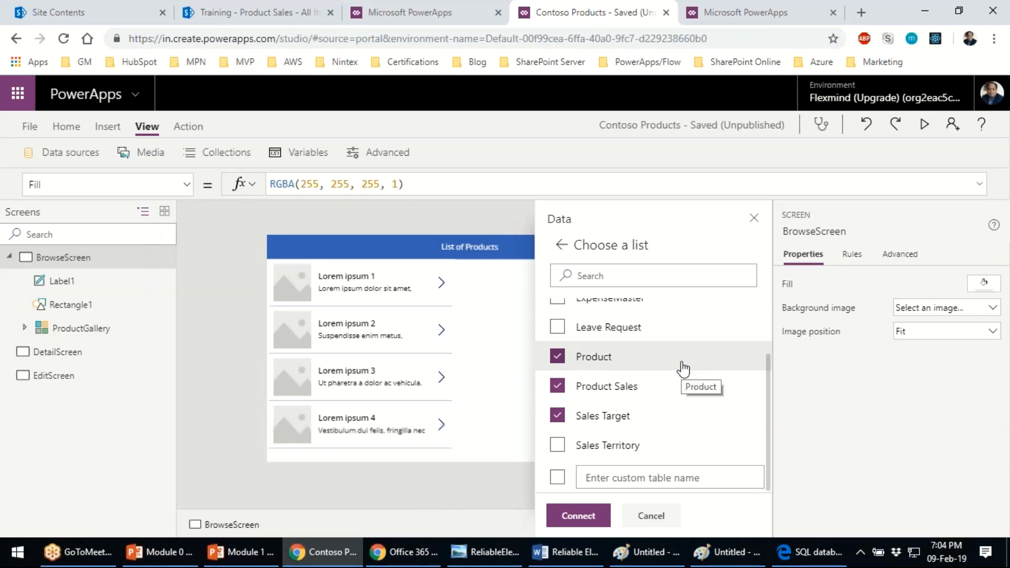
{"action": "left_click", "coordinate": [577, 451]}
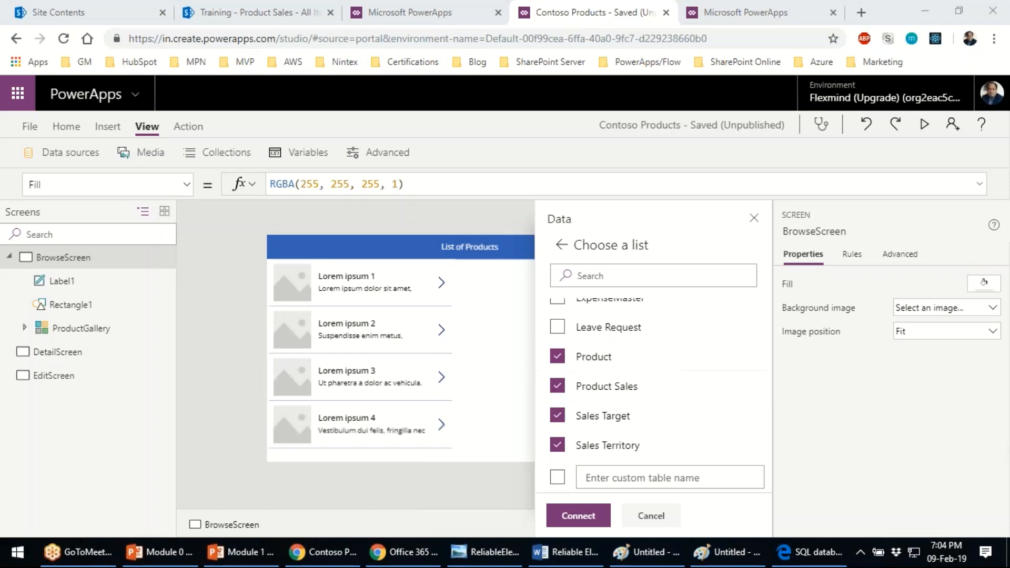
- Open the Product list in a separate SharePoint tab and compare its ProductKey column with the Product Sales list
{"action": "left_click", "coordinate": [279, 14]}
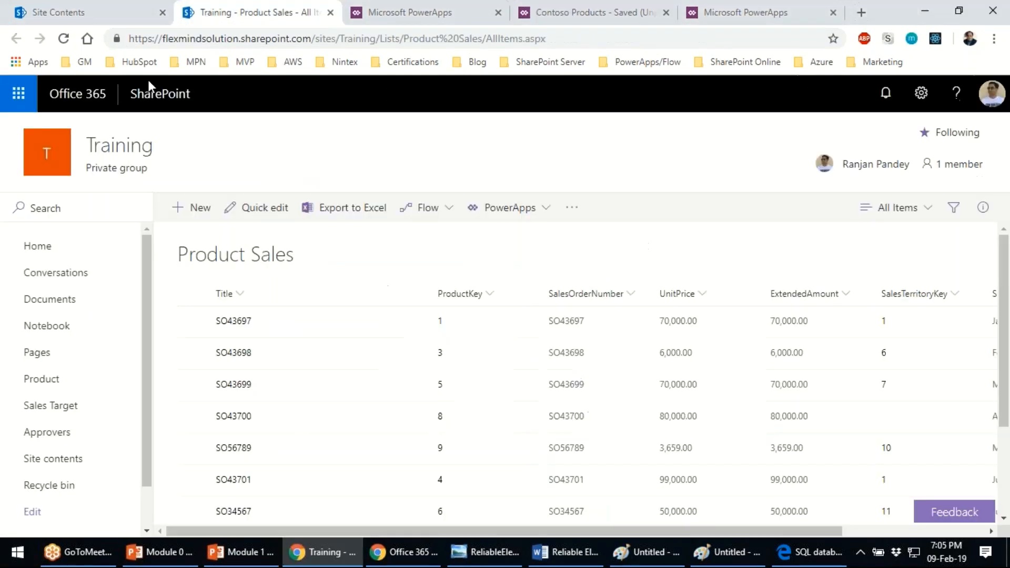
{"action": "right_click", "coordinate": [76, 383]}
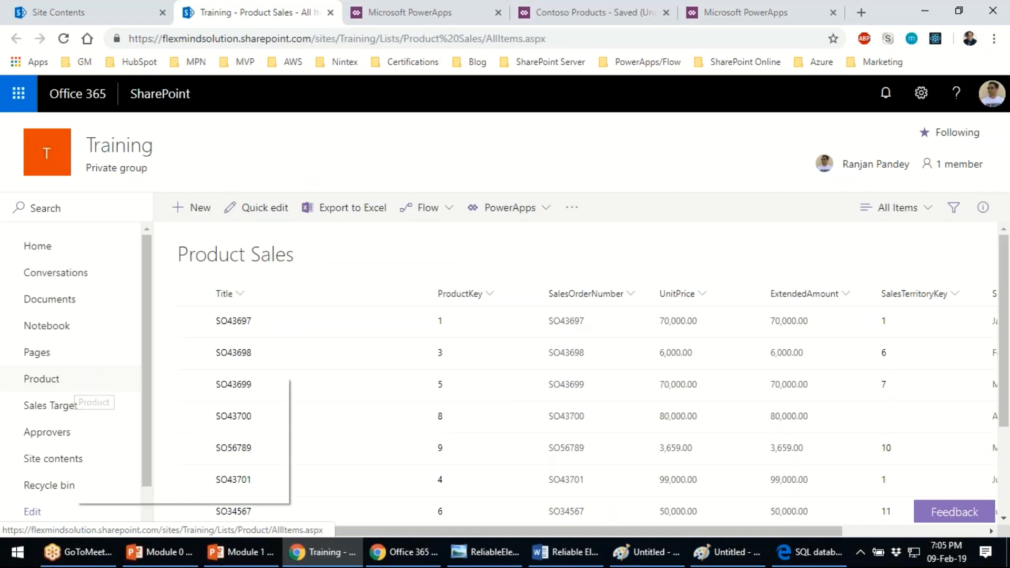
{"action": "left_click", "coordinate": [121, 389]}
{"action": "left_click", "coordinate": [353, 15]}
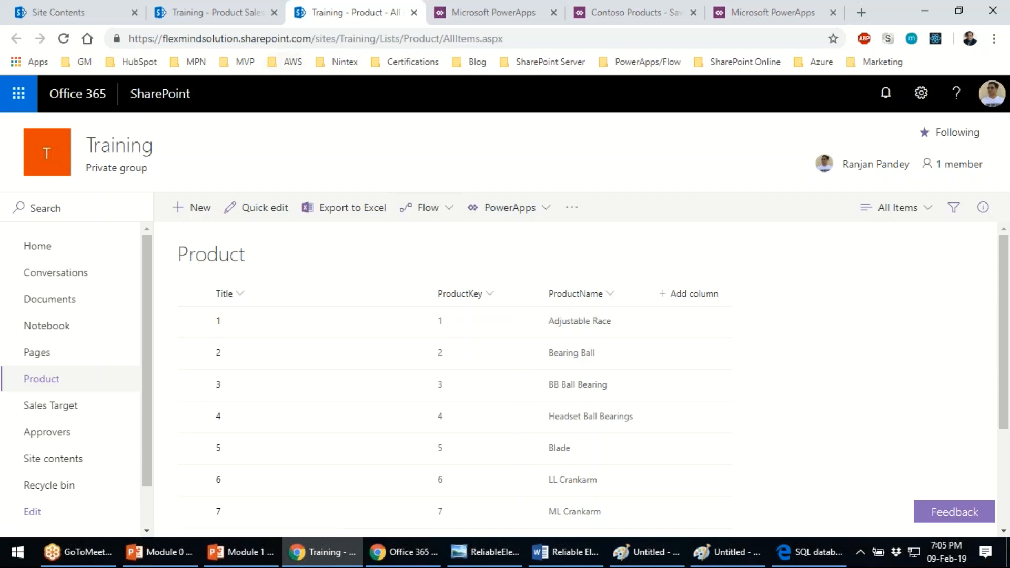
{"action": "left_click", "coordinate": [231, 19]}
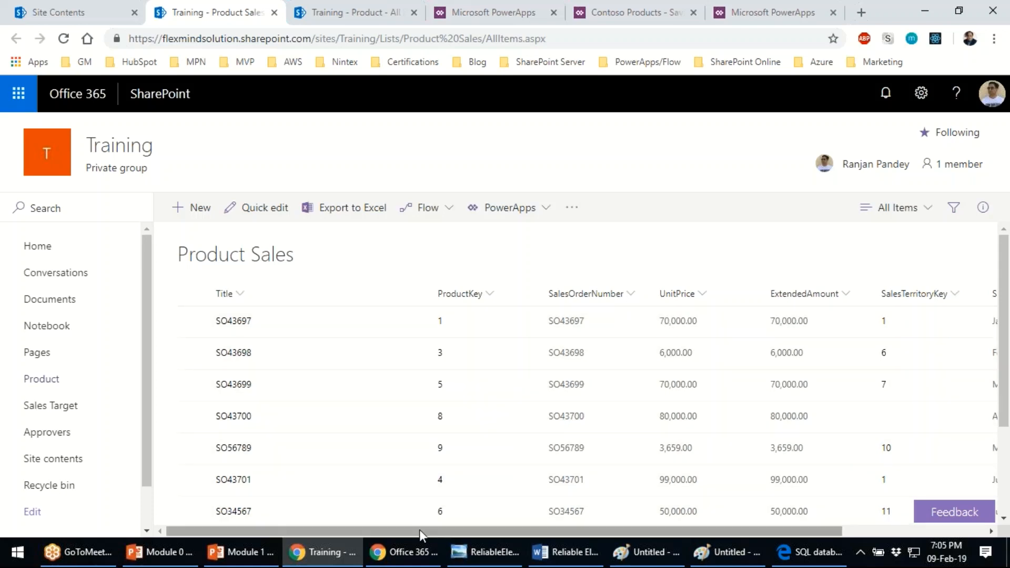
- Check the remaining Product Sales columns and open the Sales Territory list in a separate tab from the Training site's contents to examine it
{"action": "left_click_drag", "start_coordinate": [418, 529], "coordinate": [562, 531]}
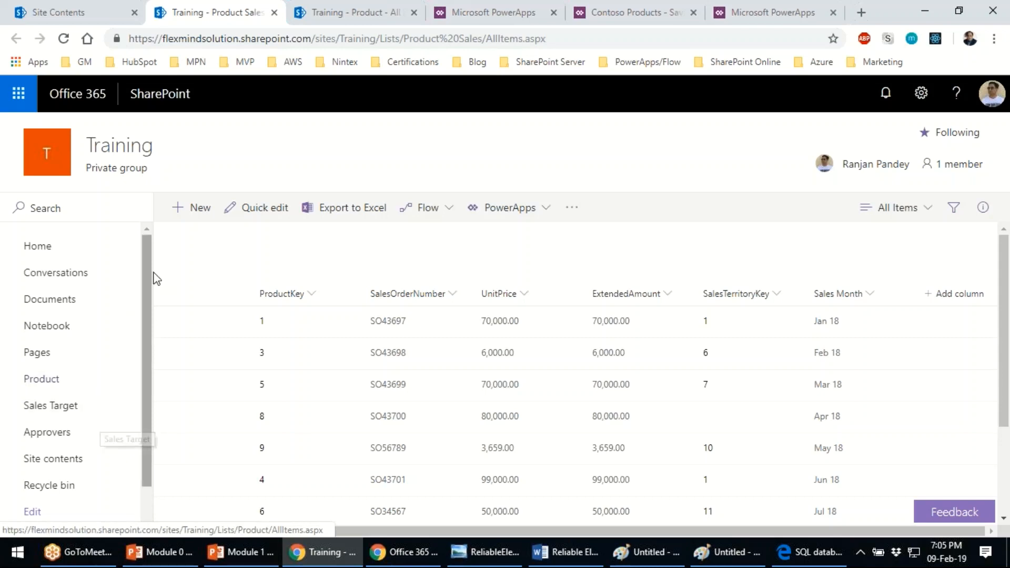
{"action": "left_click", "coordinate": [337, 13]}
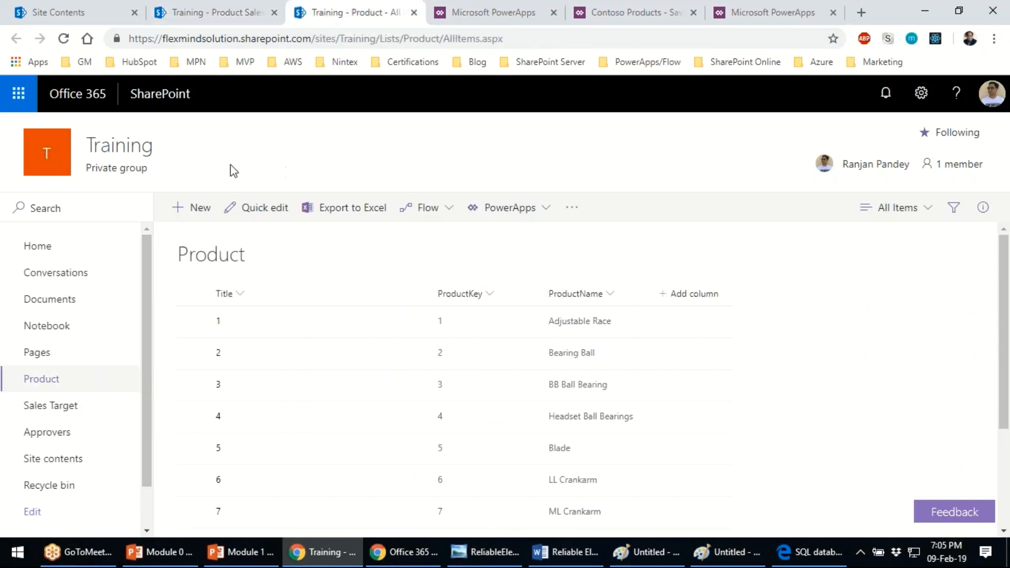
{"action": "right_click", "coordinate": [74, 459]}
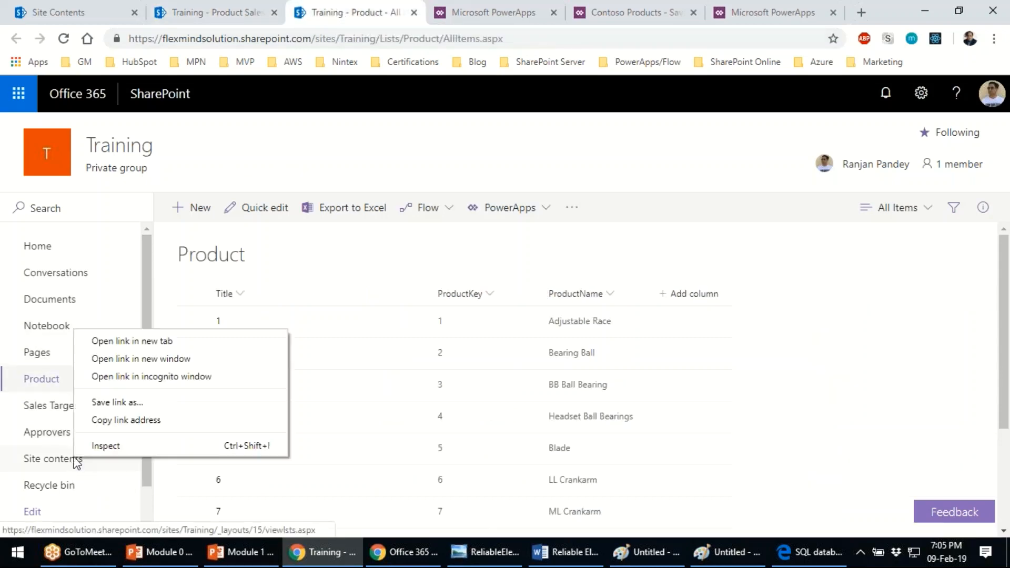
{"action": "left_click", "coordinate": [133, 340]}
{"action": "left_click", "coordinate": [54, 14]}
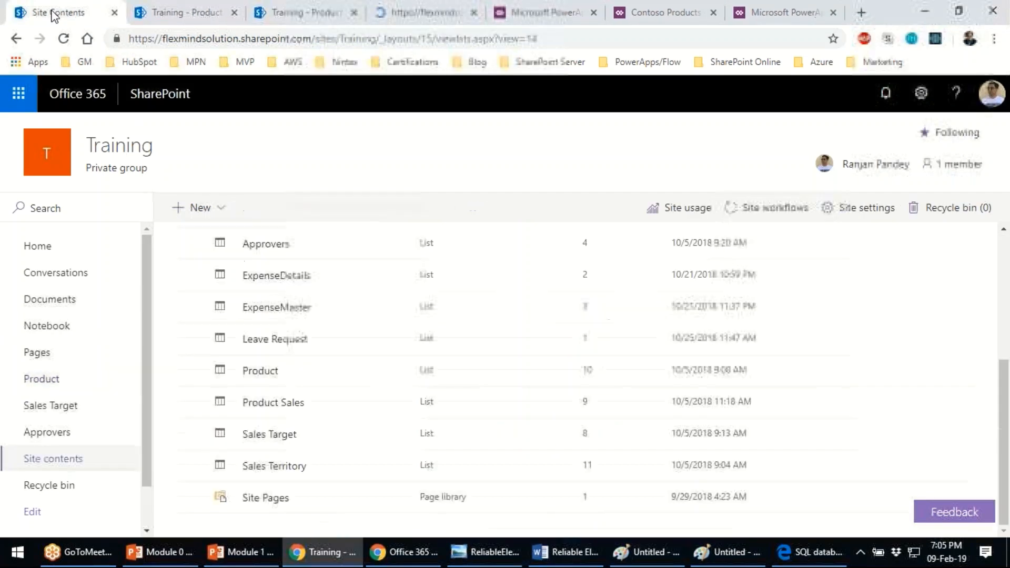
{"action": "left_click", "coordinate": [273, 451]}
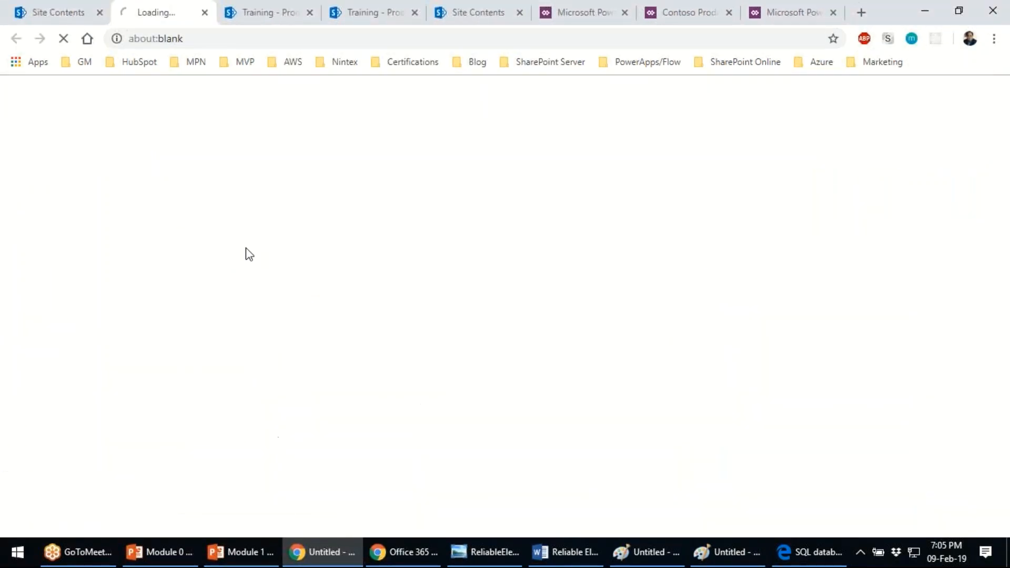
{"action": "left_click", "coordinate": [50, 13]}
{"action": "left_click", "coordinate": [163, 13]}
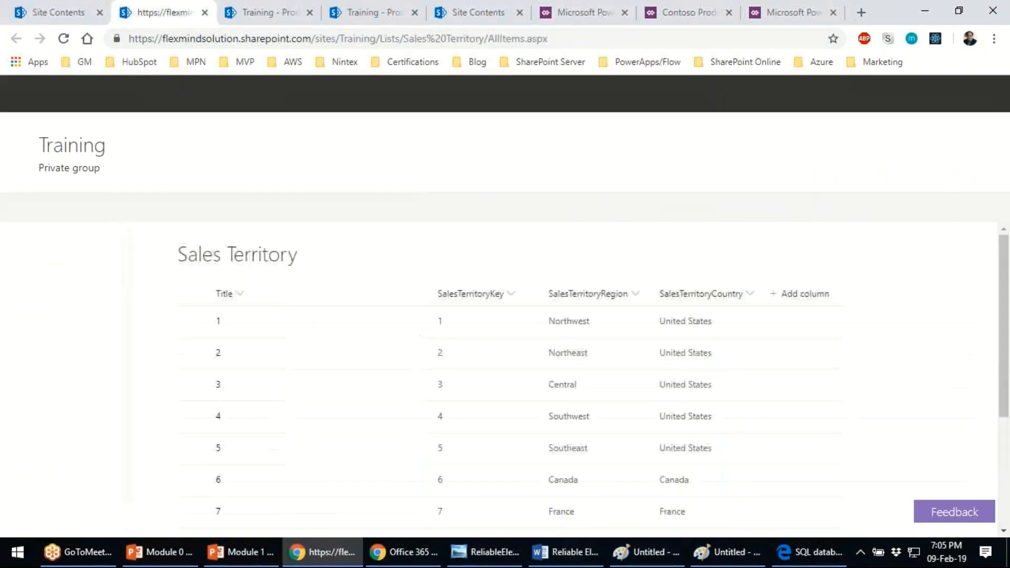
{"action": "scroll", "coordinate": [320, 321], "scroll_direction": "down", "scroll_amount": 1}
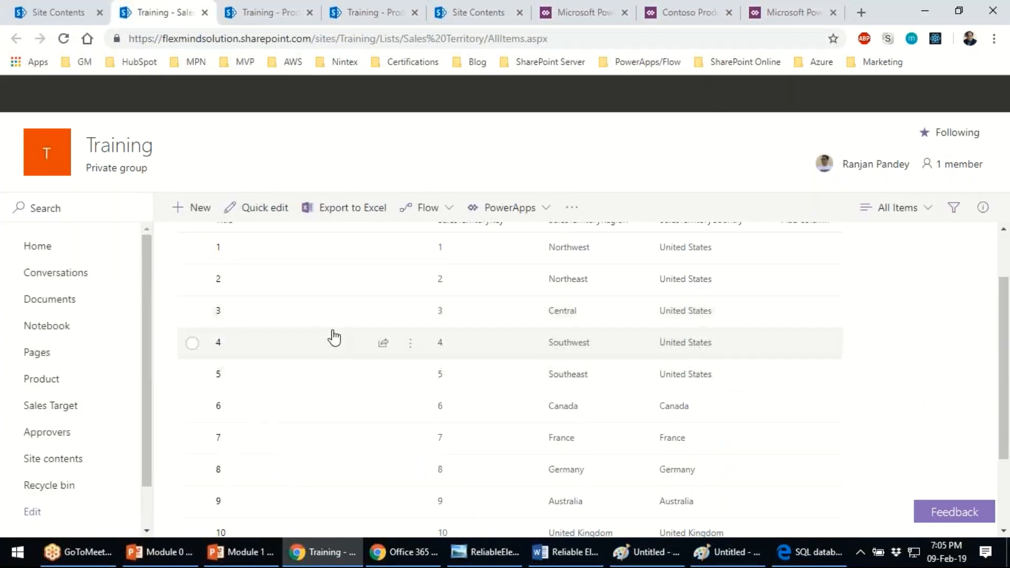
{"action": "scroll", "coordinate": [331, 339], "scroll_direction": "up", "scroll_amount": 2}
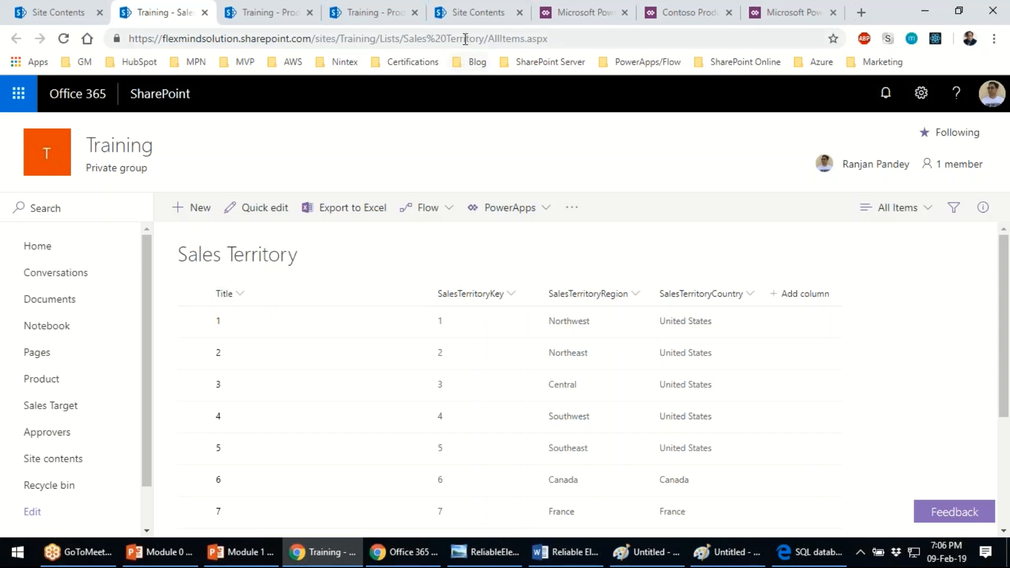
- Compare the SalesTerritoryKey column of the Product Sales list with the one in the Sales Territory list
{"action": "left_click", "coordinate": [382, 14]}
{"action": "left_click", "coordinate": [260, 15]}
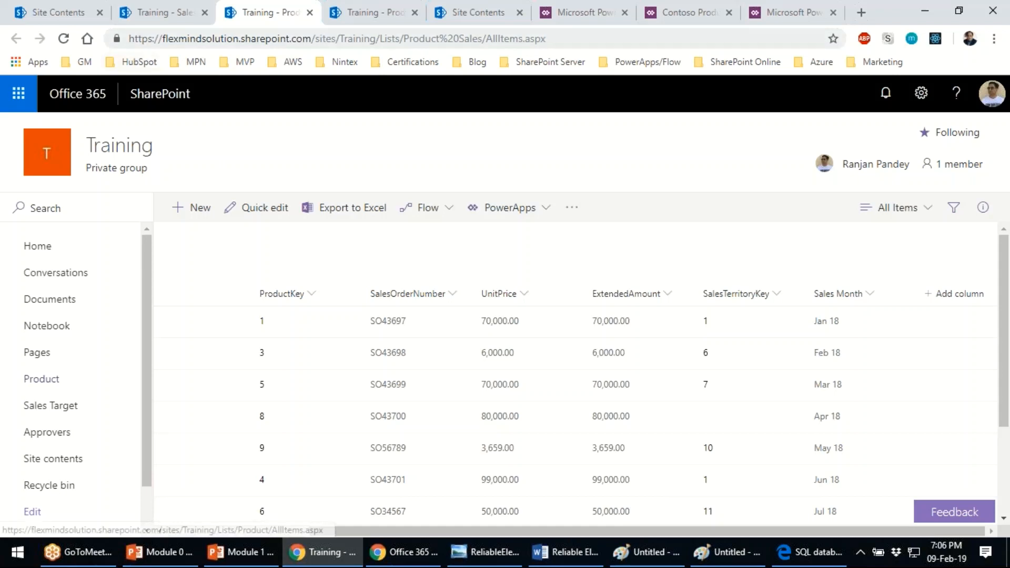
{"action": "left_click", "coordinate": [143, 16]}
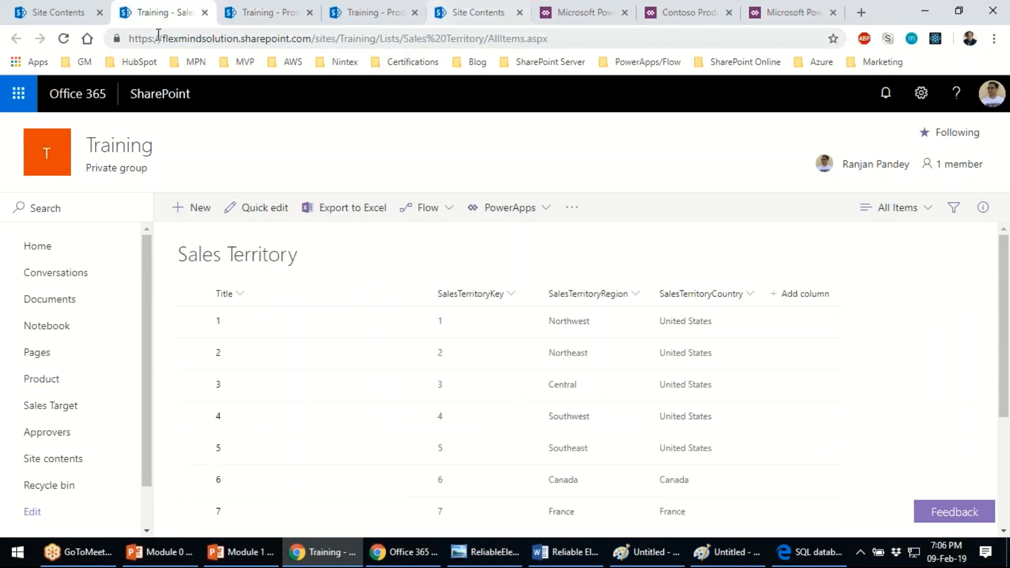
- Open the Sales Target list in a separate tab from the site contents, examine its columns and close that tab
{"action": "left_click", "coordinate": [52, 13]}
{"action": "left_click", "coordinate": [268, 434]}
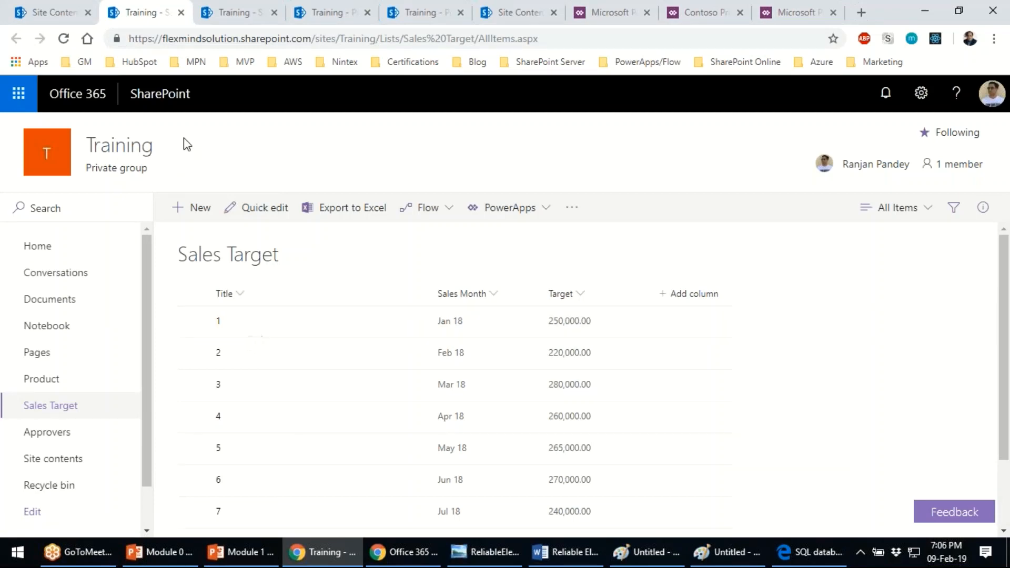
{"action": "left_click", "coordinate": [181, 16]}
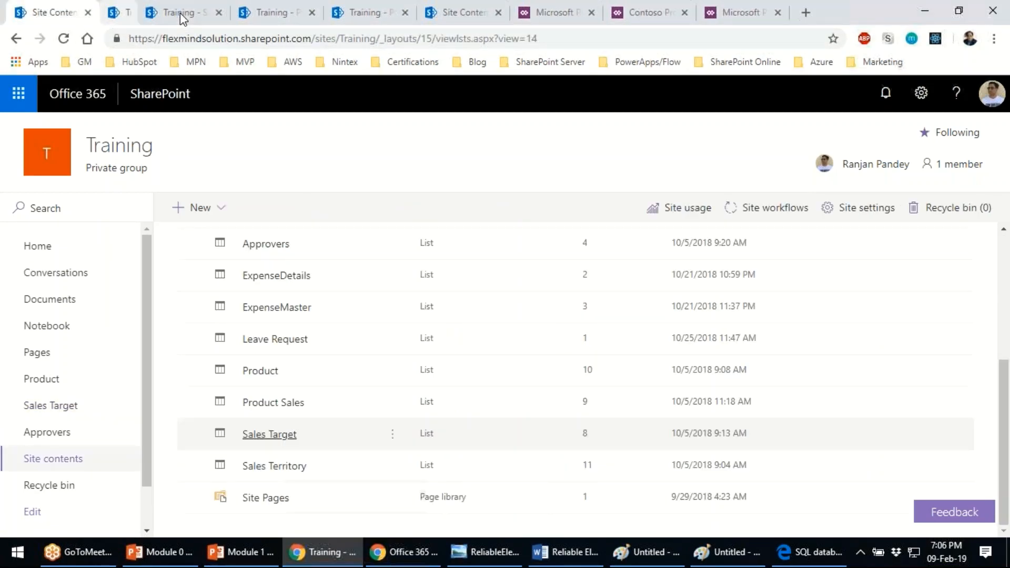
{"action": "left_click", "coordinate": [154, 16]}
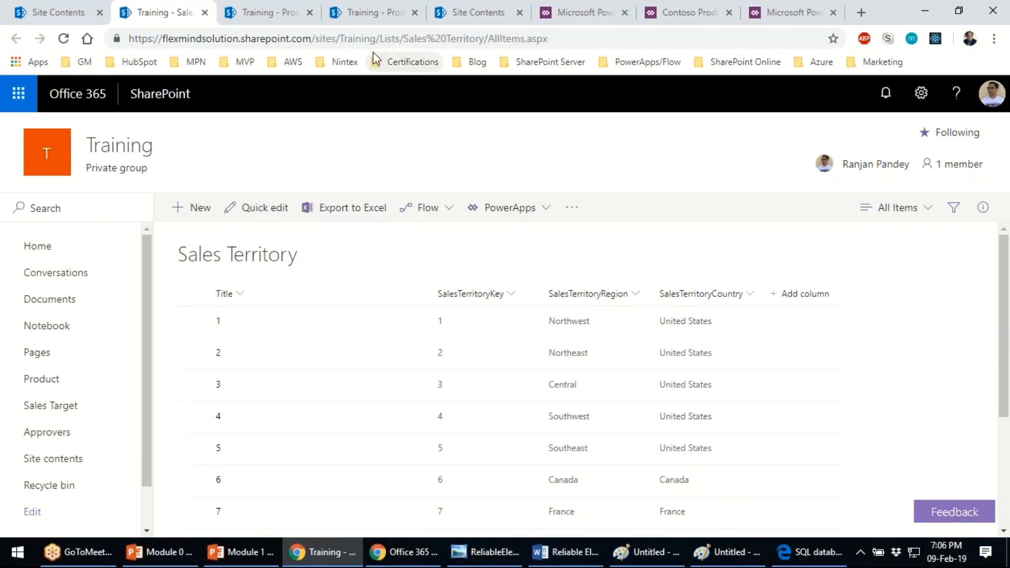
- Back in the Contoso Products app, exclude Sales Target and connect the Product, Product Sales and Sales Territory lists as data sources
{"action": "left_click", "coordinate": [586, 17]}
{"action": "left_click", "coordinate": [654, 14]}
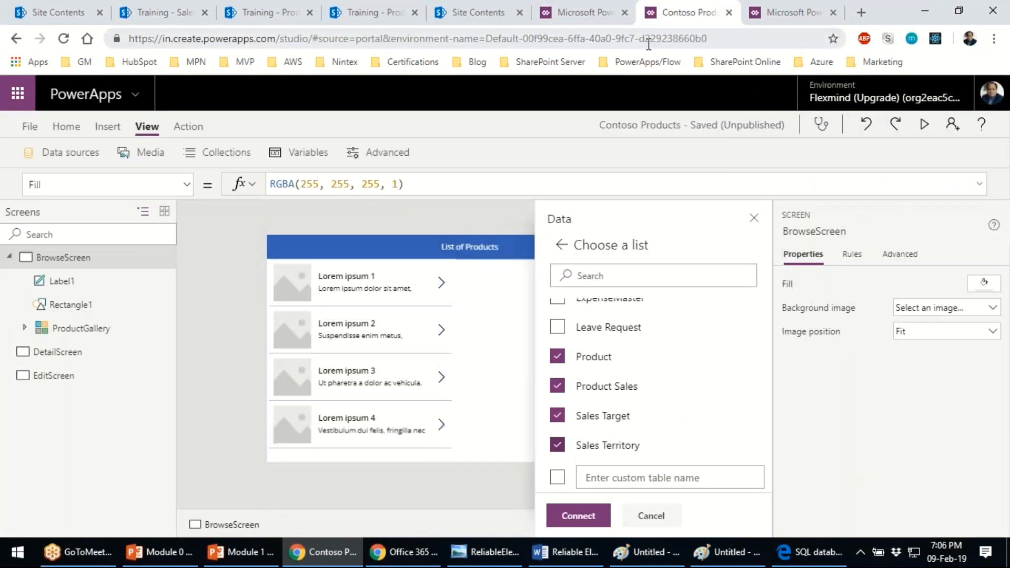
{"action": "left_click", "coordinate": [557, 416]}
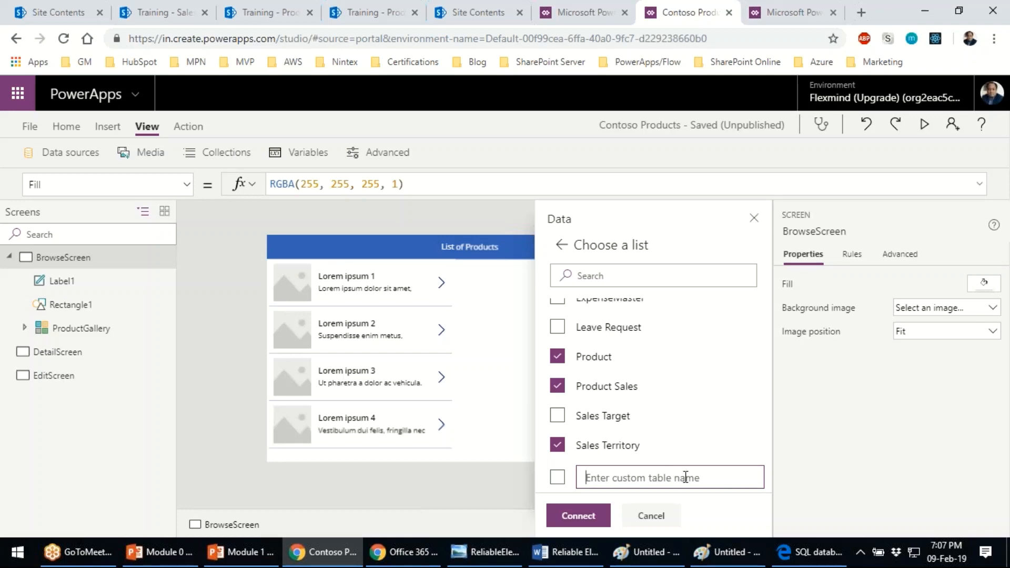
{"action": "left_click", "coordinate": [593, 516]}
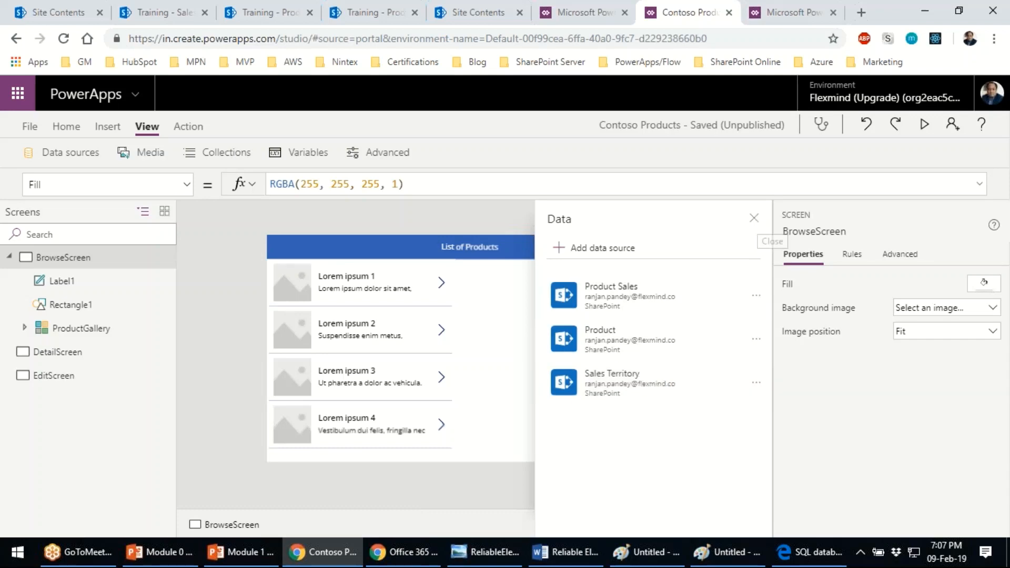
{"action": "left_click", "coordinate": [755, 219]}
- Select the header label on BrowseScreen and show its Text property in the formula bar
{"action": "left_click", "coordinate": [444, 456]}
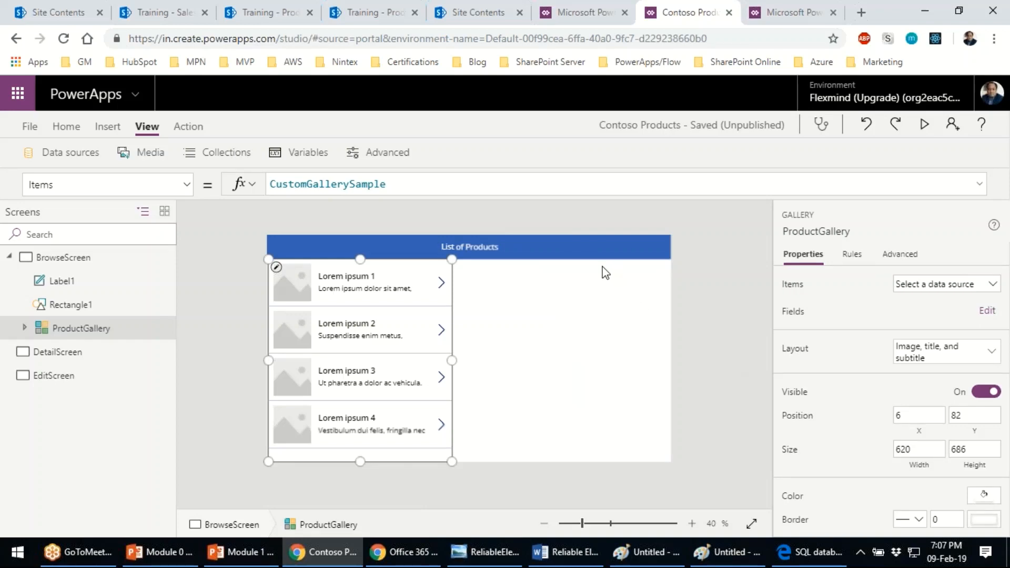
{"action": "left_click", "coordinate": [489, 254]}
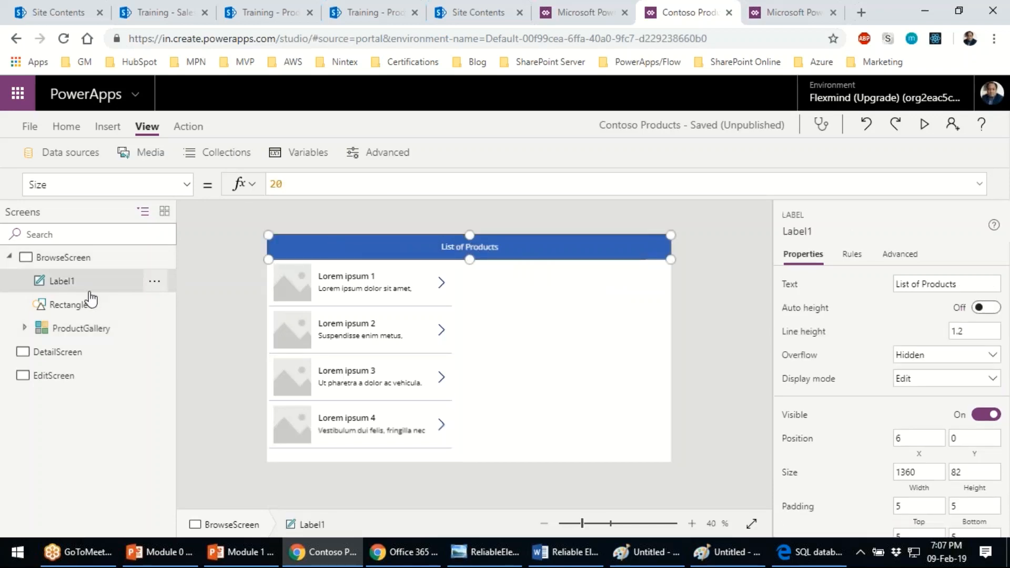
{"action": "left_click", "coordinate": [186, 191]}
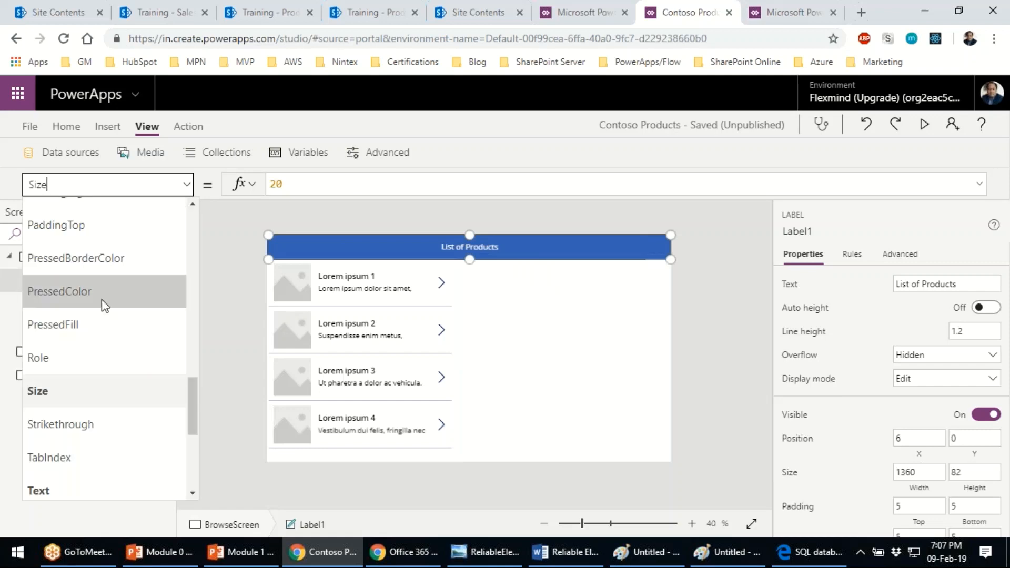
{"action": "scroll", "coordinate": [121, 337], "scroll_direction": "up", "scroll_amount": 6}
{"action": "scroll", "coordinate": [122, 336], "scroll_direction": "up", "scroll_amount": 2}
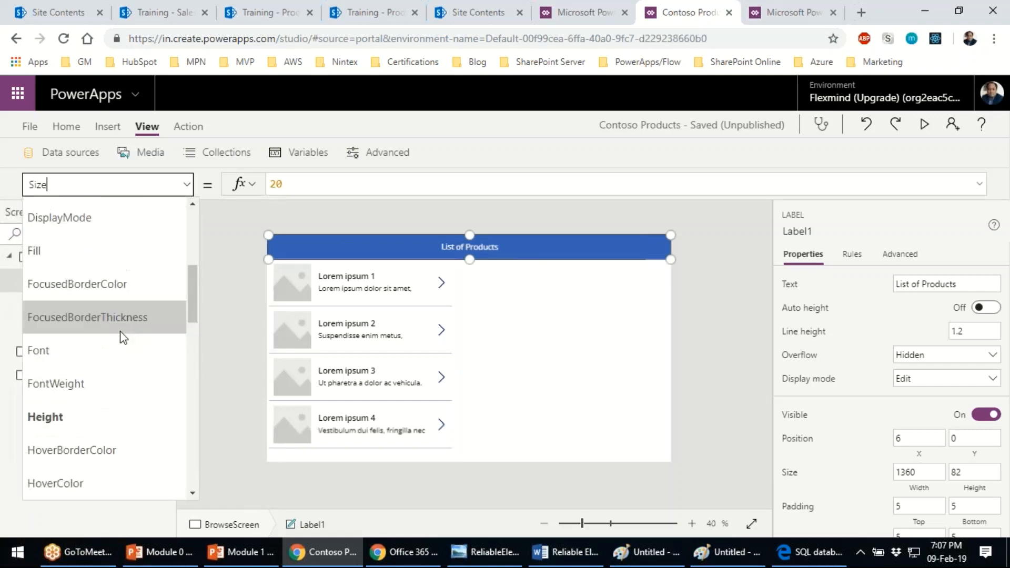
{"action": "scroll", "coordinate": [120, 337], "scroll_direction": "down", "scroll_amount": 9}
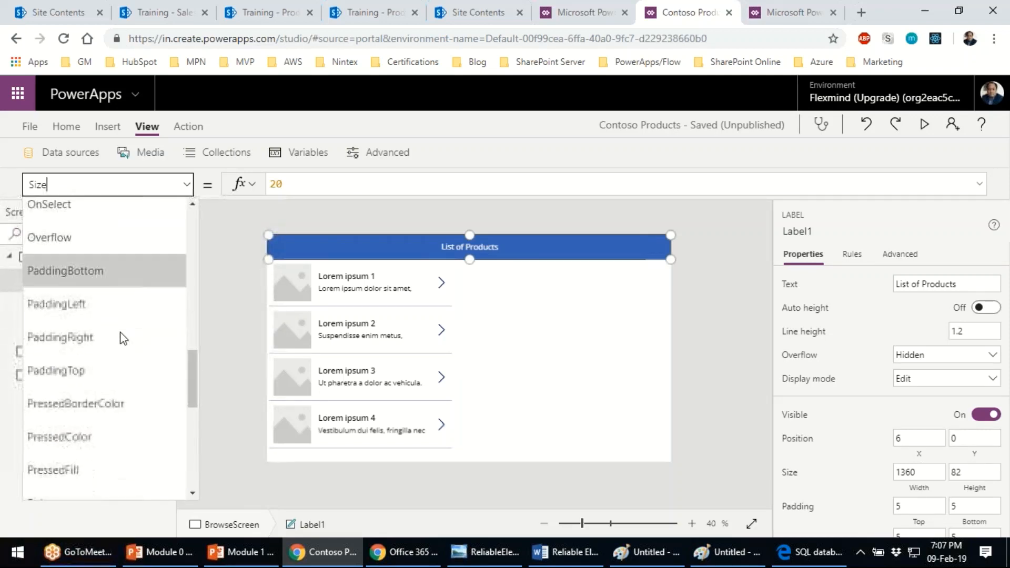
{"action": "left_click", "coordinate": [94, 339]}
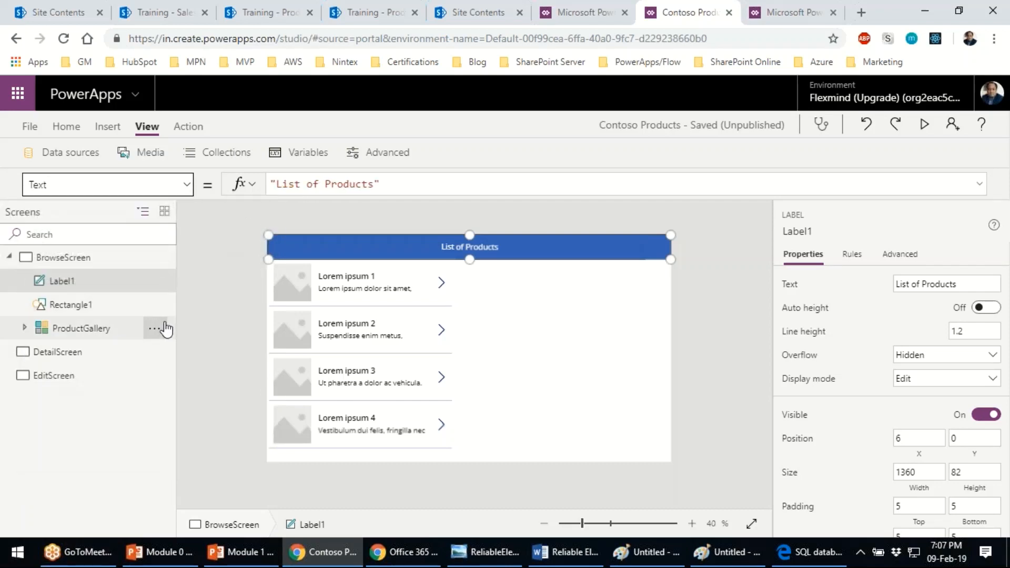
- Look through the properties available for the header label
{"action": "left_click", "coordinate": [187, 189]}
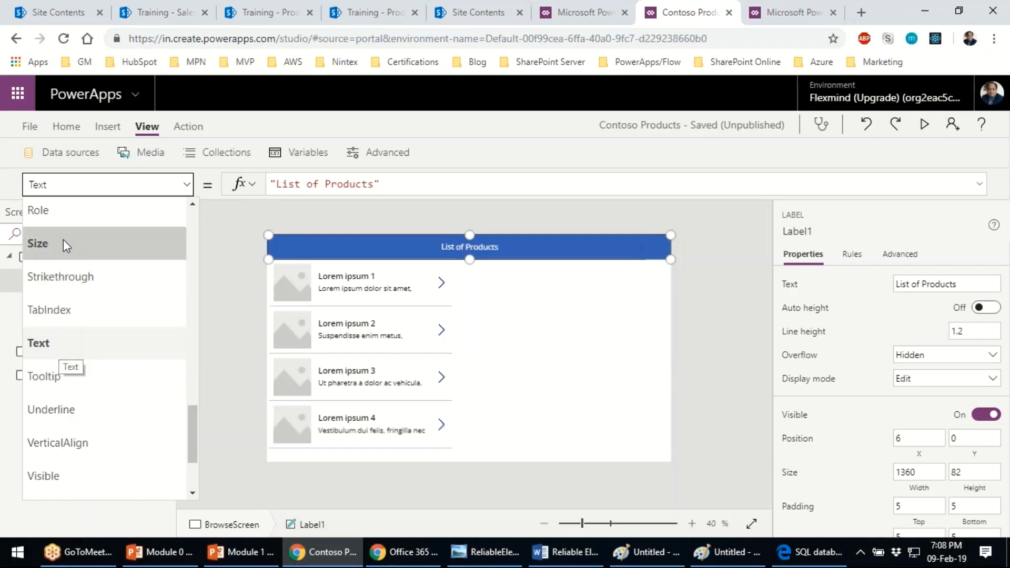
{"action": "scroll", "coordinate": [96, 315], "scroll_direction": "up", "scroll_amount": 5}
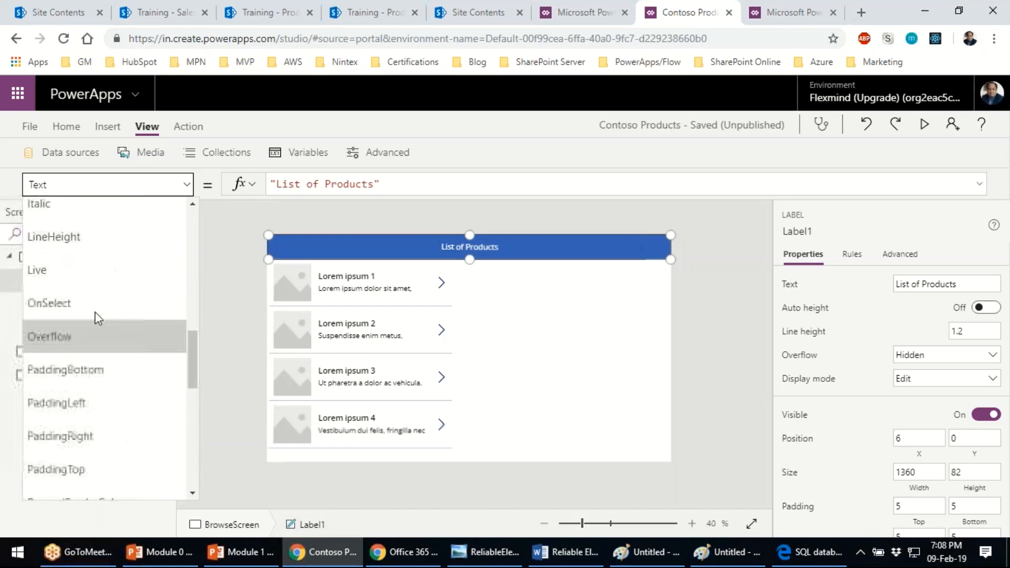
{"action": "scroll", "coordinate": [97, 317], "scroll_direction": "up", "scroll_amount": 8}
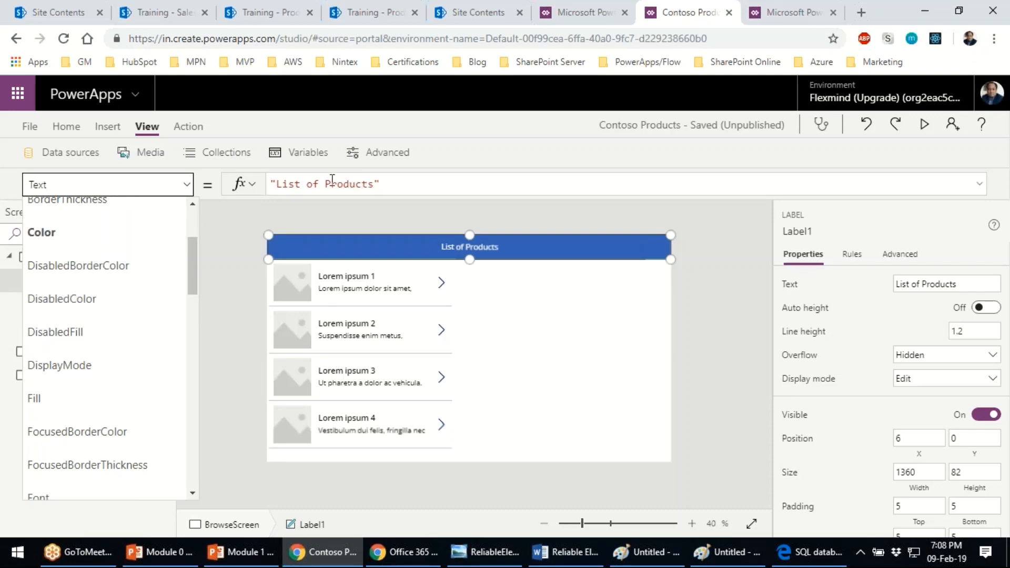
- Change the header label's text to "List of Product Sales"
{"action": "left_click_drag", "start_coordinate": [324, 184], "coordinate": [276, 185]}
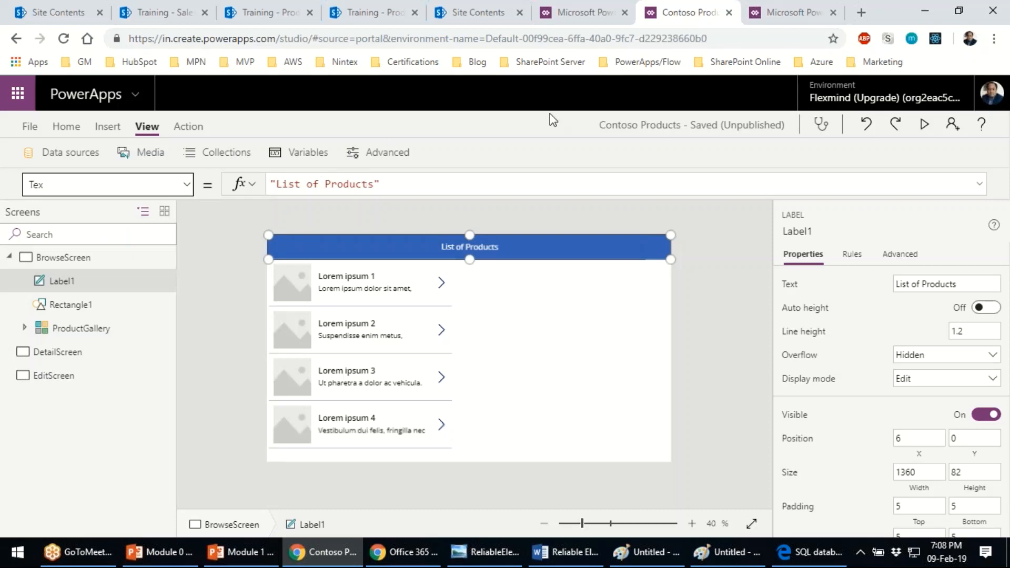
{"action": "left_click", "coordinate": [366, 184]}
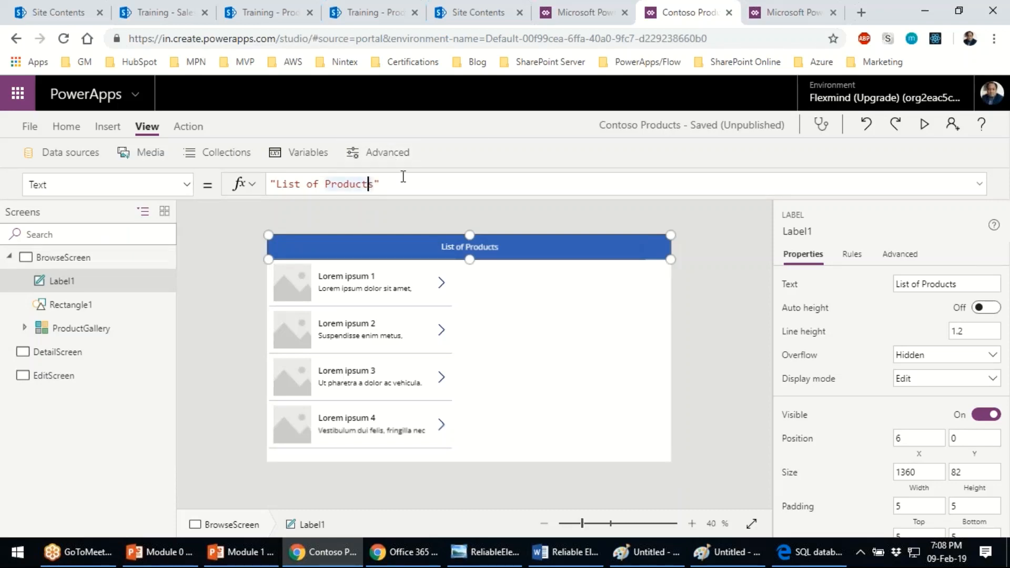
{"action": "type", "text": "Sa"}
{"action": "type", "text": "les"}
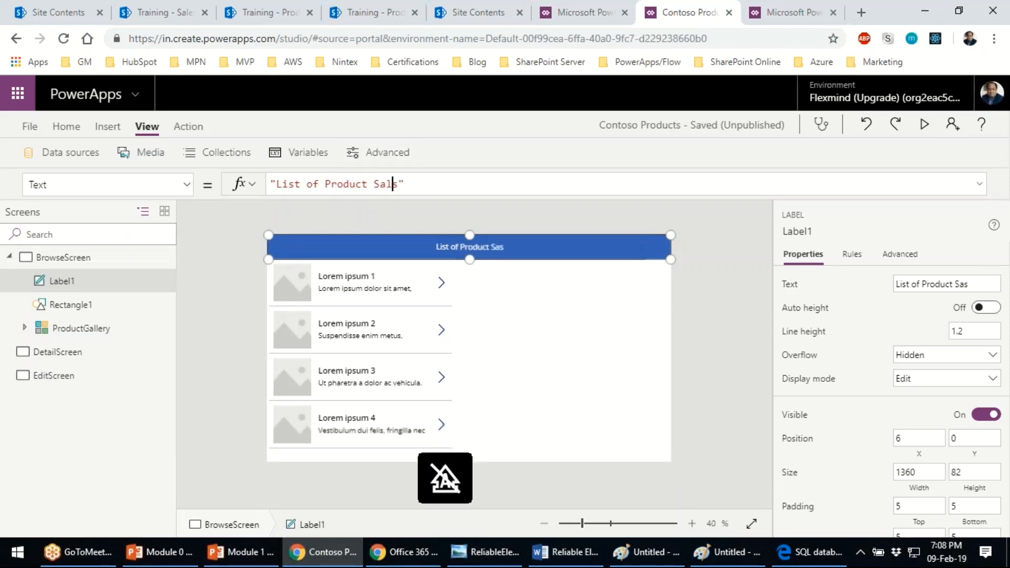
{"action": "key", "text": "Delete"}
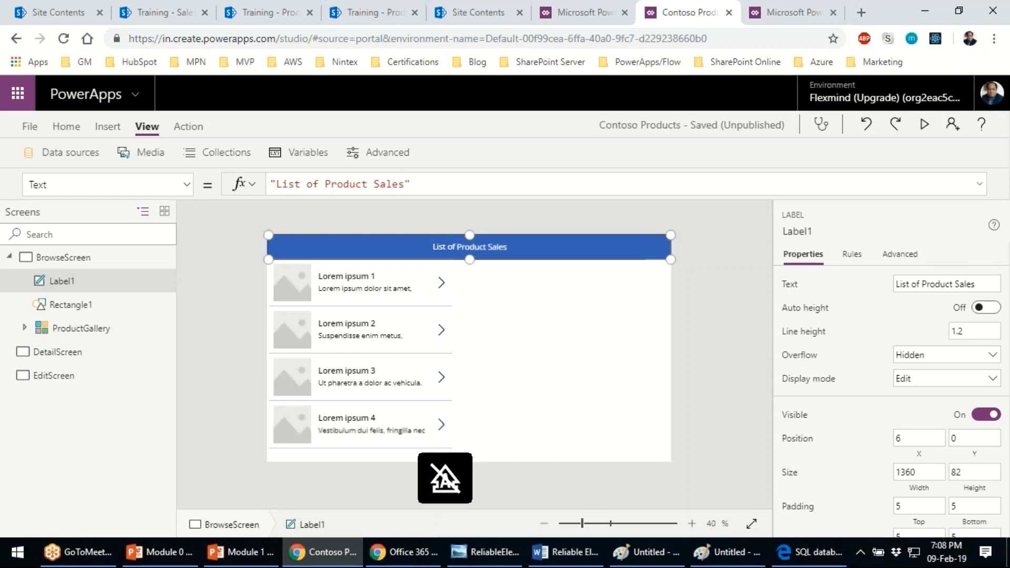
- Shorten the header label's text to "Product Sales" and save the app
{"action": "key", "text": "Left"}
{"action": "key", "text": "Left"}
{"action": "key", "text": "Left"}
{"action": "key", "text": "Left"}
{"action": "key", "text": "Left"}
{"action": "key", "text": "Left"}
{"action": "key", "text": "Left"}
{"action": "key", "text": "Left"}
{"action": "key", "text": "Left"}
{"action": "key", "text": "Left"}
{"action": "key", "text": "Left"}
{"action": "key", "text": "Left"}
{"action": "key", "text": "Left"}
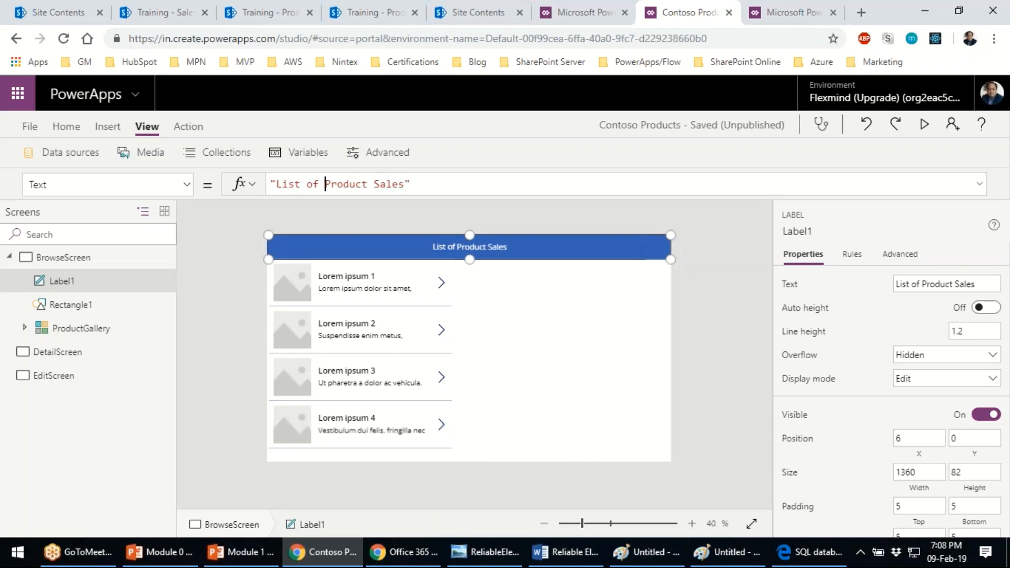
{"action": "key", "text": "BackSpace"}
{"action": "key", "text": "BackSpace"}
{"action": "key", "text": "BackSpace"}
{"action": "key", "text": "BackSpace"}
{"action": "key", "text": "BackSpace"}
{"action": "key", "text": "BackSpace"}
{"action": "key", "text": "BackSpace"}
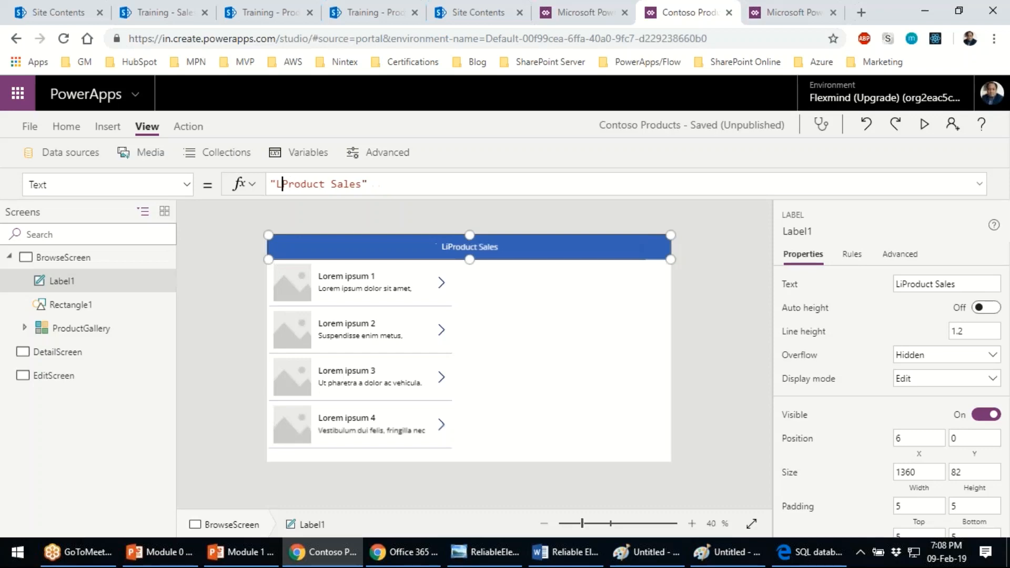
{"action": "key", "text": "BackSpace"}
{"action": "key", "text": "BackSpace"}
{"action": "key", "text": "ctrl+s"}
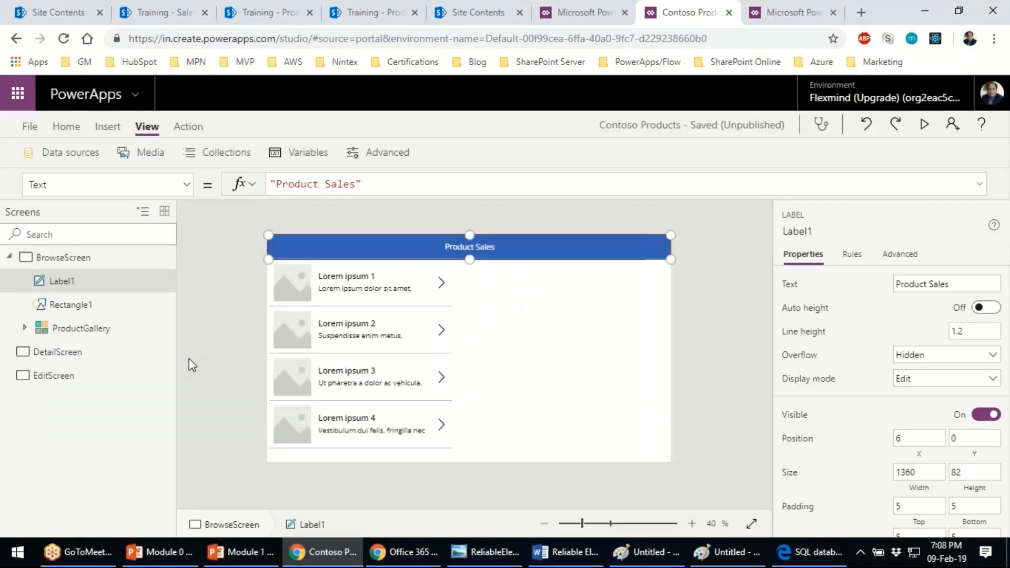
- Set the Items data source of ProductGallery to the Product Sales SharePoint list
{"action": "left_click", "coordinate": [106, 334]}
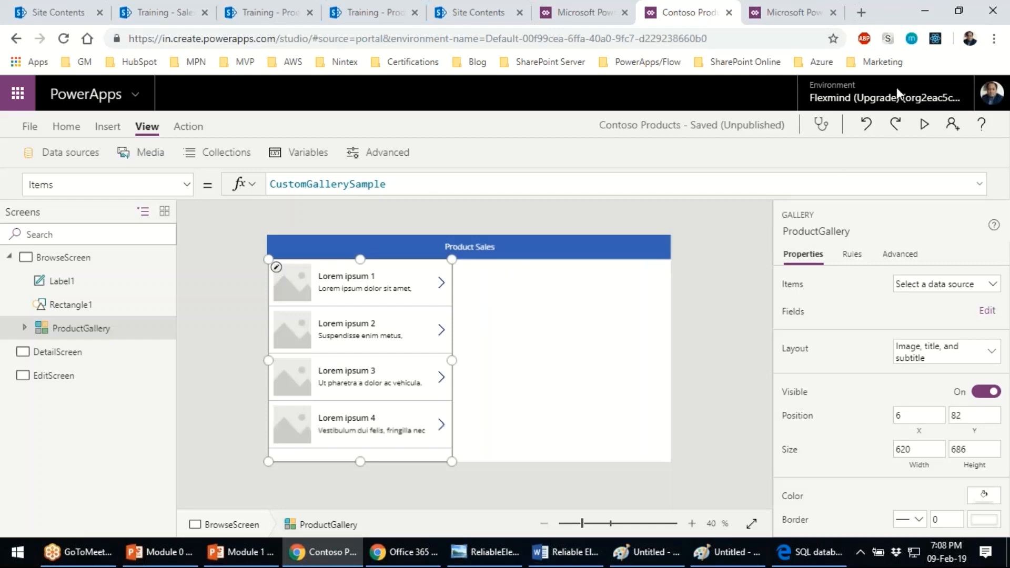
{"action": "left_click", "coordinate": [978, 14]}
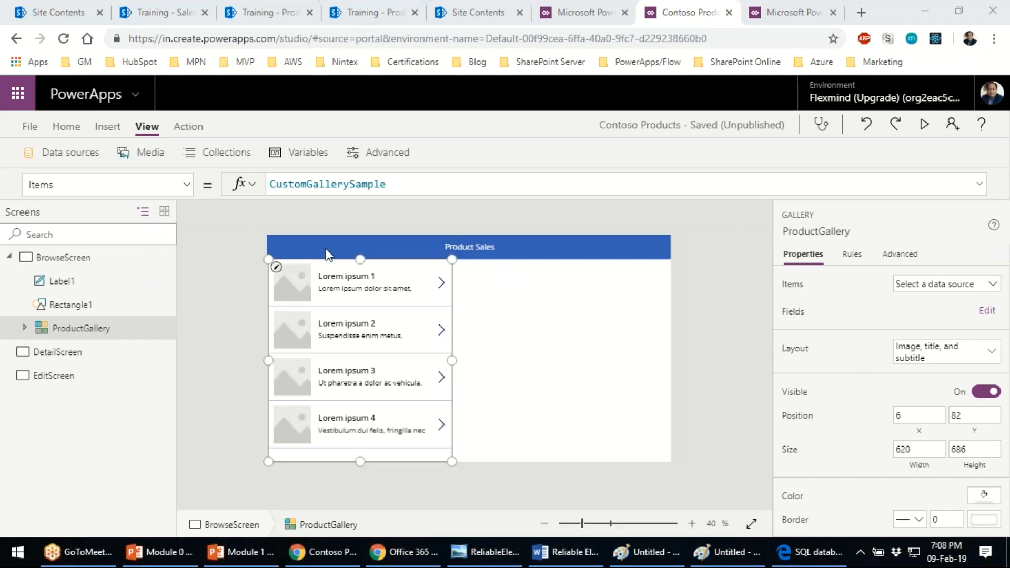
{"action": "left_click", "coordinate": [931, 285]}
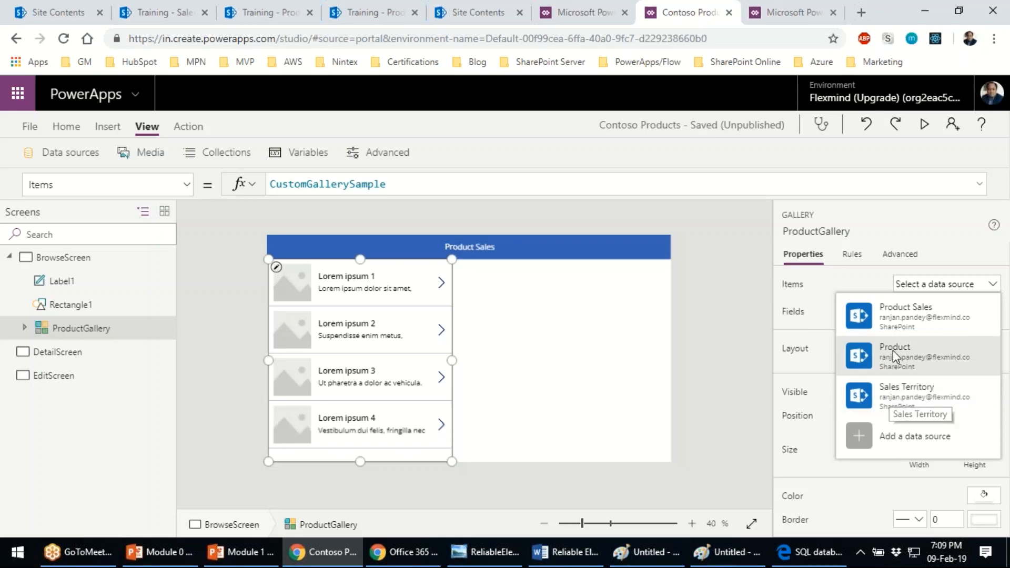
{"action": "left_click", "coordinate": [919, 322]}
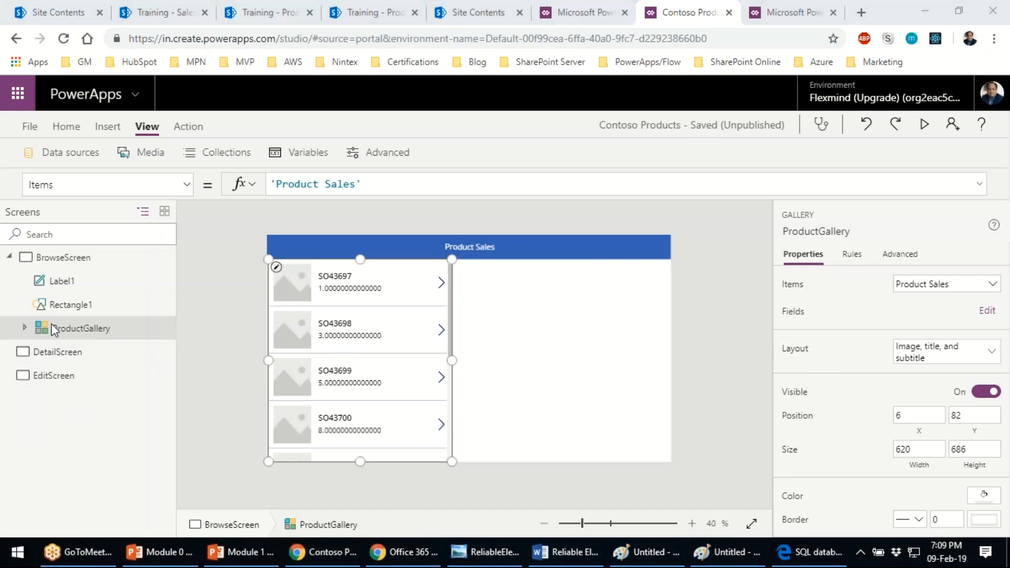
- Change the layout of ProductGallery to Title and subtitle
{"action": "mouse_move", "coordinate": [733, 330]}
{"action": "left_mouse_down"}
{"action": "mouse_move", "coordinate": [1007, 363]}
{"action": "mouse_move", "coordinate": [789, 324]}
{"action": "mouse_move", "coordinate": [778, 331]}
{"action": "left_mouse_up"}
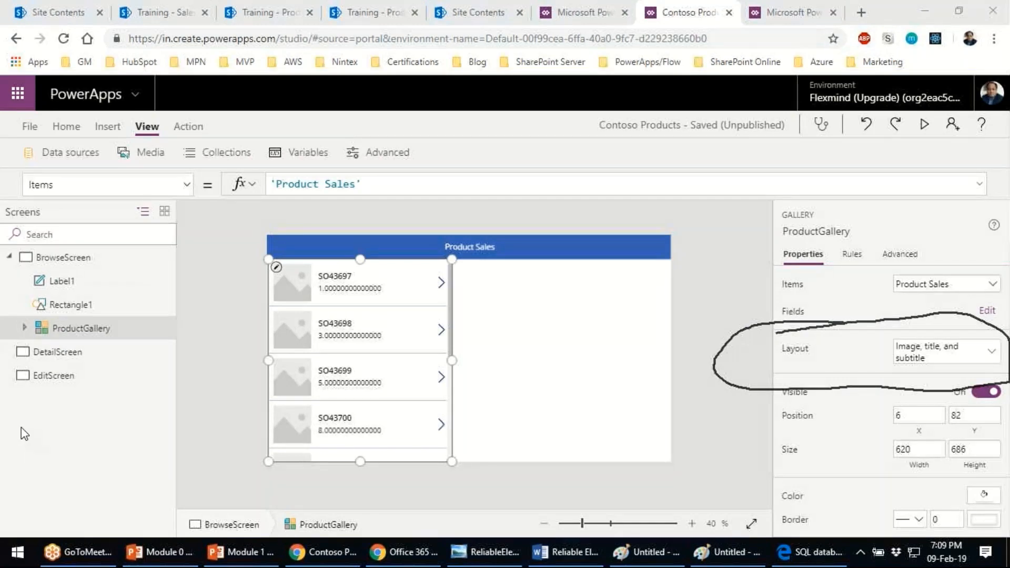
{"action": "left_click", "coordinate": [47, 422]}
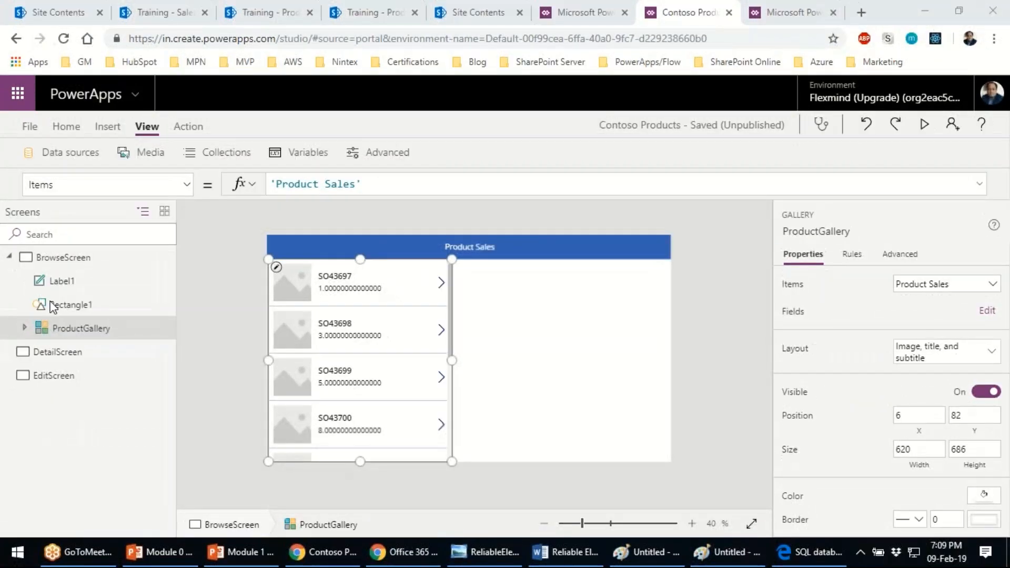
{"action": "left_click", "coordinate": [939, 362]}
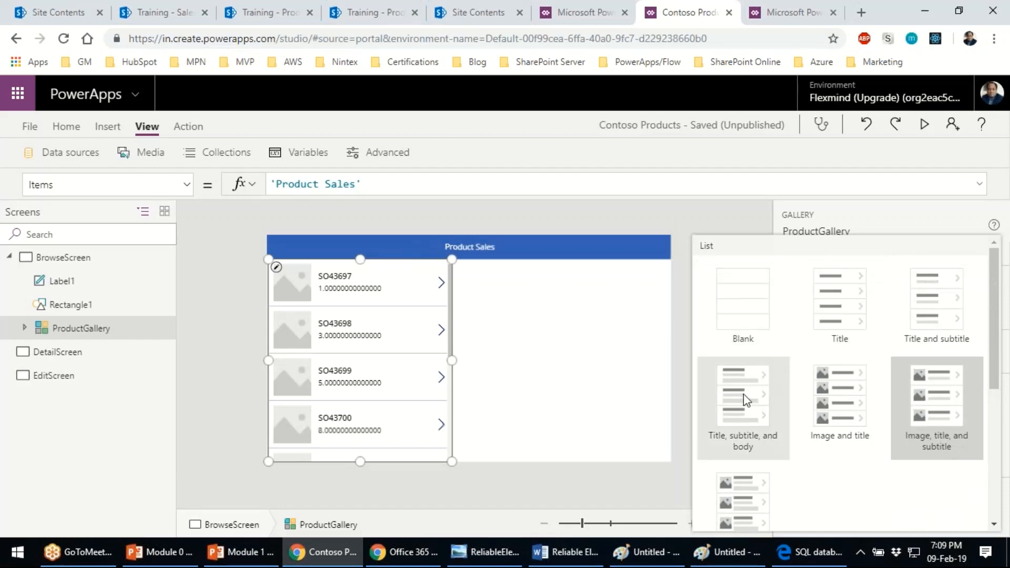
{"action": "scroll", "coordinate": [791, 421], "scroll_direction": "down", "scroll_amount": 3}
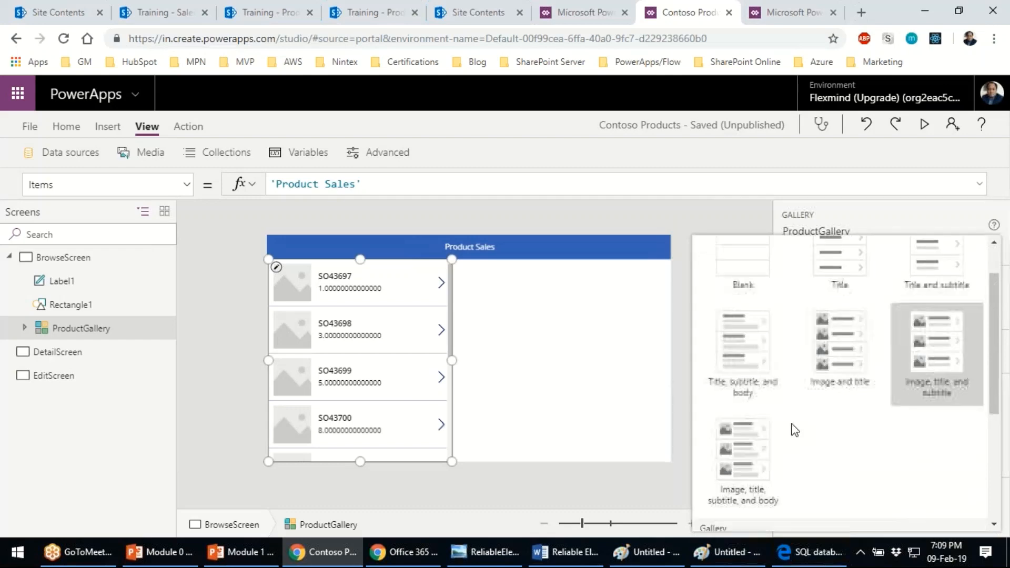
{"action": "scroll", "coordinate": [792, 374], "scroll_direction": "down", "scroll_amount": 3}
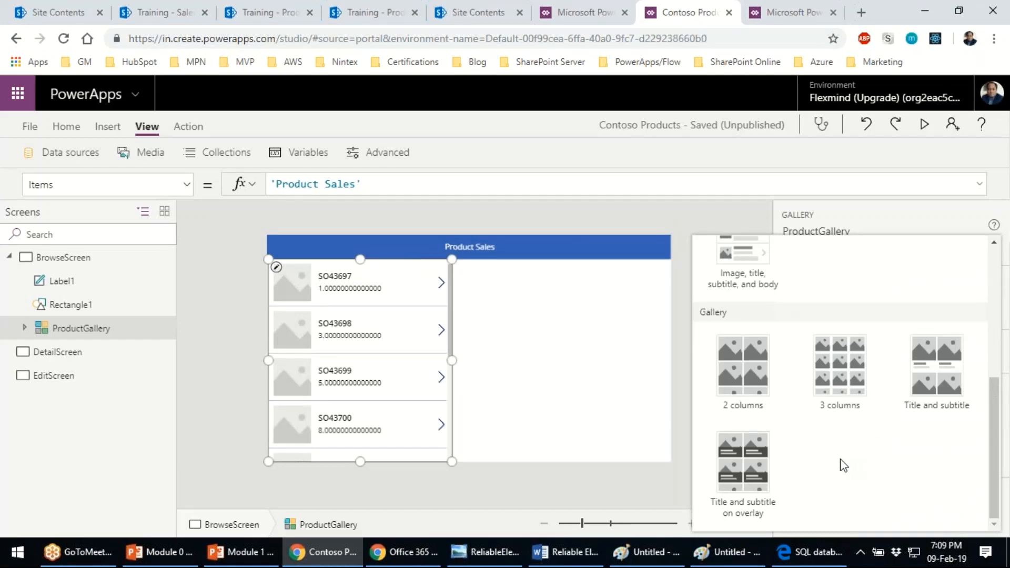
{"action": "scroll", "coordinate": [841, 465], "scroll_direction": "up", "scroll_amount": 7}
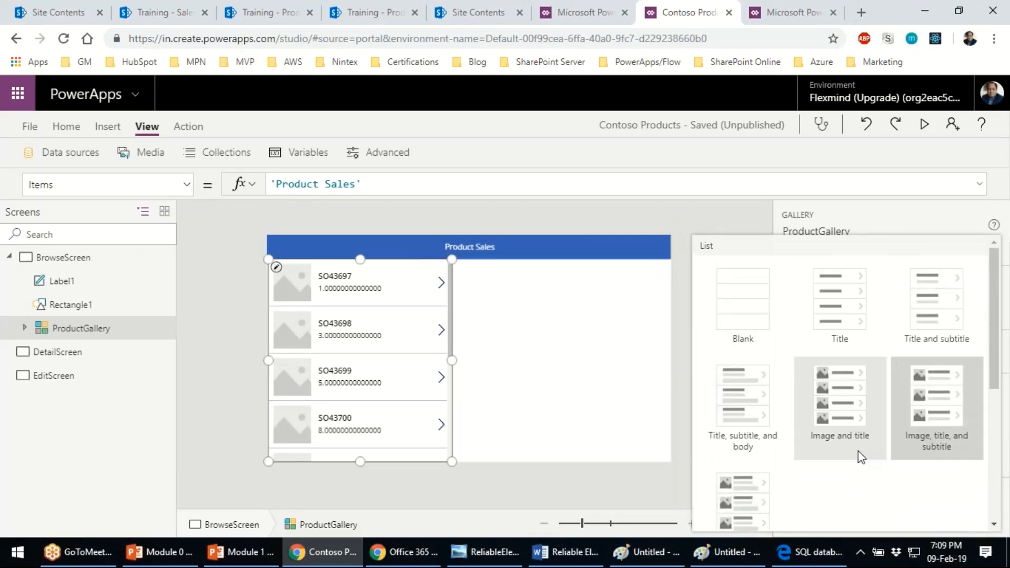
{"action": "left_click", "coordinate": [912, 340]}
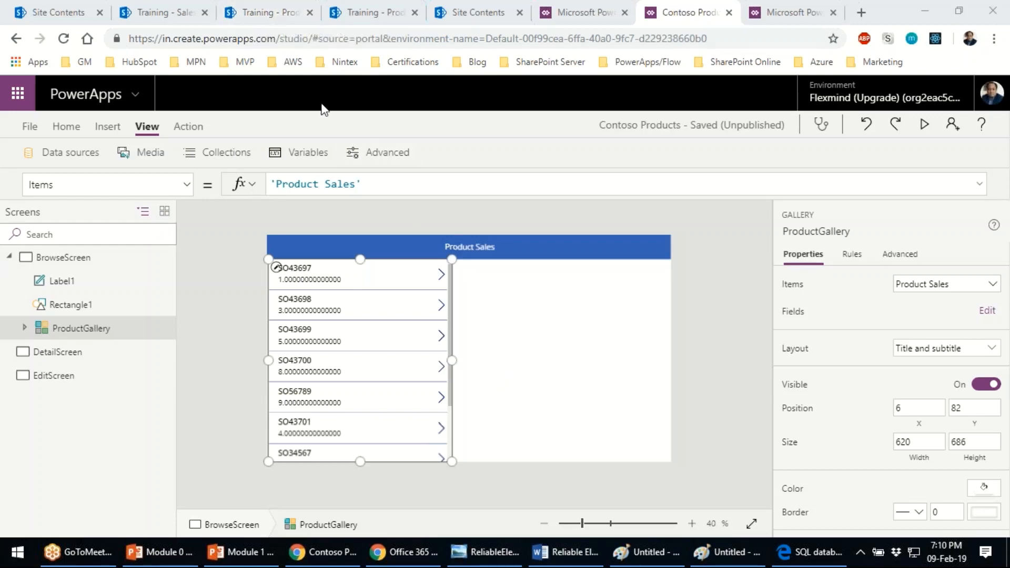
- View the Product Sales list in SharePoint to compare its columns with the gallery, and return to the Contoso Products app
{"action": "left_click", "coordinate": [273, 16]}
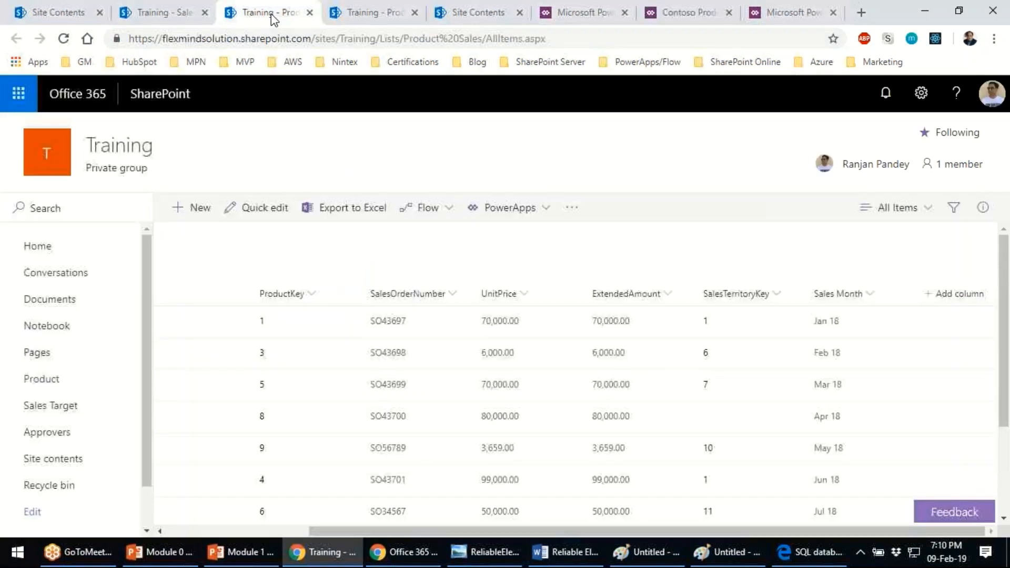
{"action": "left_click_drag", "start_coordinate": [380, 531], "coordinate": [237, 532]}
{"action": "left_click", "coordinate": [689, 13]}
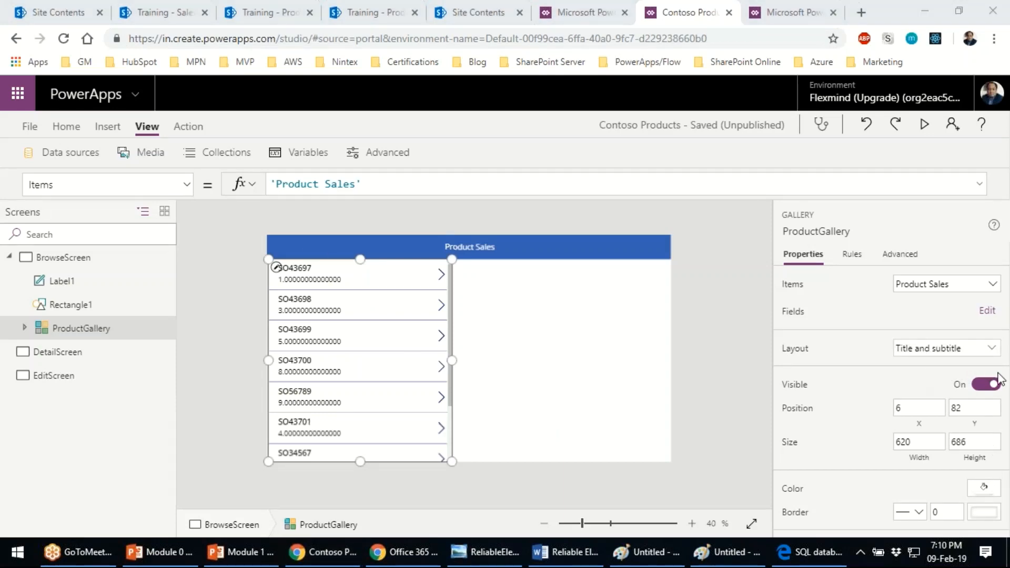
- Narrow ProductGallery on BrowseScreen to a width of about 577
{"action": "mouse_move", "coordinate": [319, 243]}
{"action": "left_mouse_down"}
{"action": "mouse_move", "coordinate": [274, 240]}
{"action": "mouse_move", "coordinate": [251, 366]}
{"action": "mouse_move", "coordinate": [291, 472]}
{"action": "mouse_move", "coordinate": [480, 283]}
{"action": "mouse_move", "coordinate": [289, 257]}
{"action": "mouse_move", "coordinate": [345, 252]}
{"action": "mouse_move", "coordinate": [400, 277]}
{"action": "left_mouse_up"}
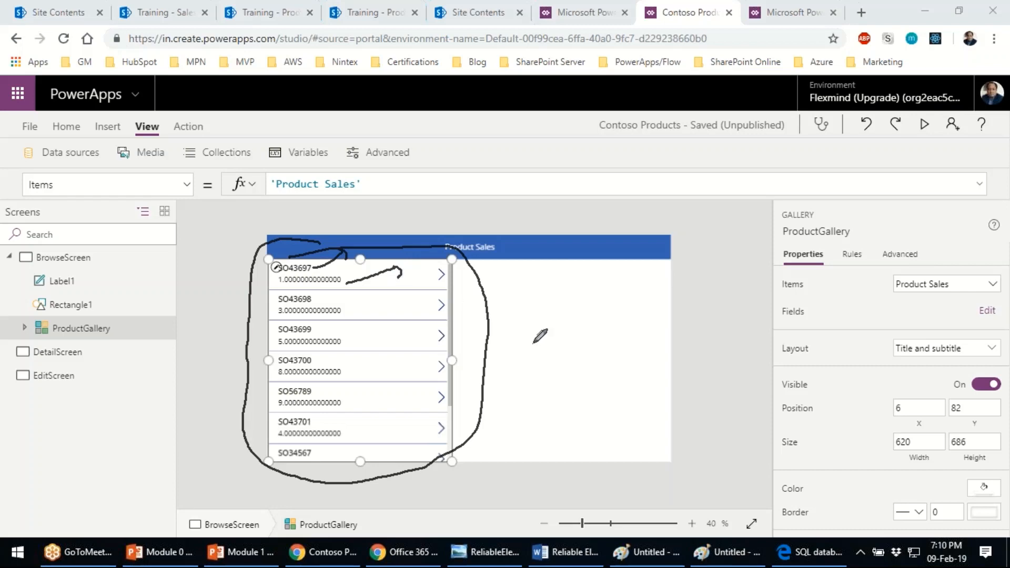
{"action": "key", "text": "Escape"}
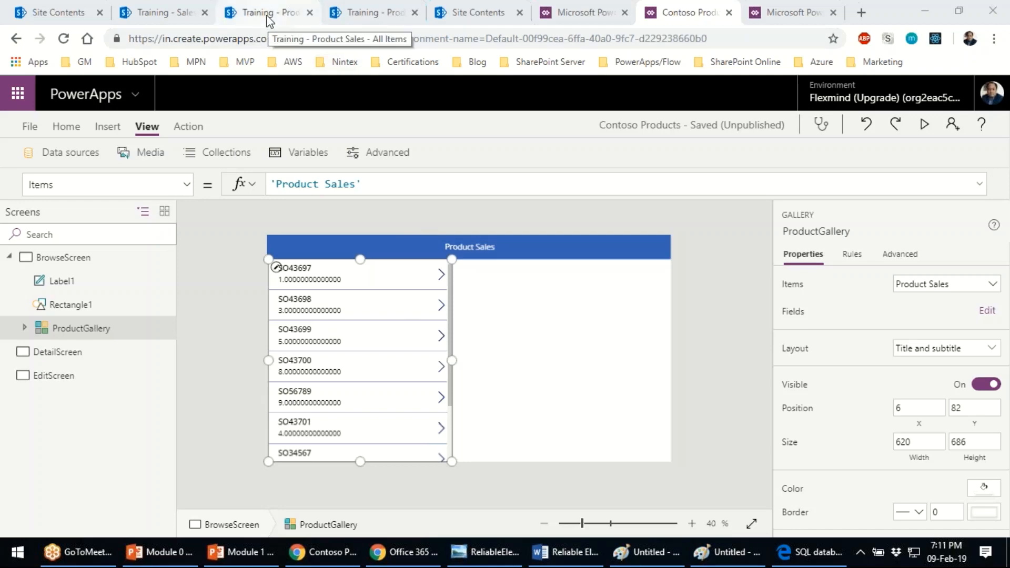
{"action": "left_click_drag", "start_coordinate": [455, 361], "coordinate": [440, 360]}
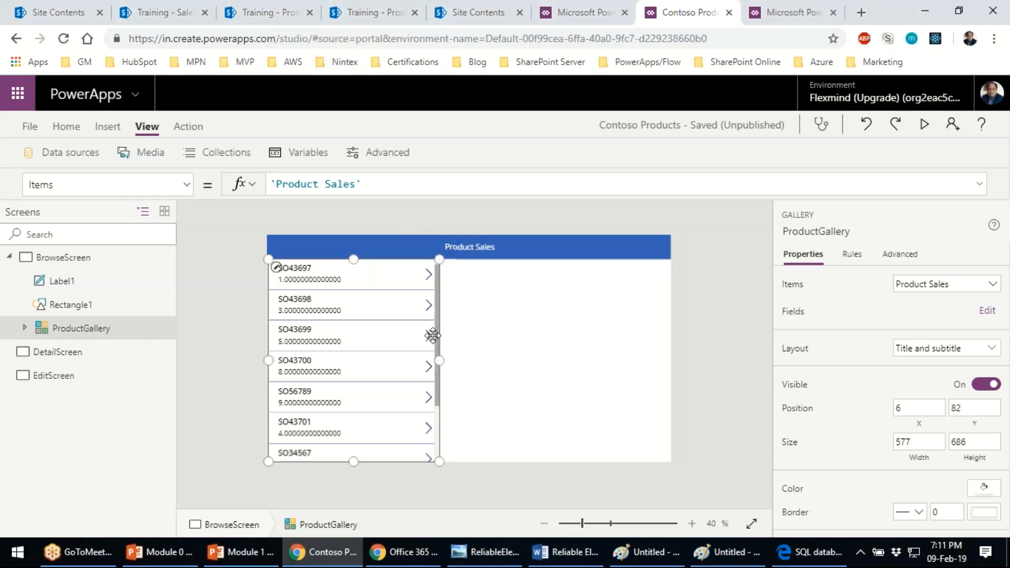
- Examine all columns of the SharePoint Product Sales list from Title through Sales Month, and return to the app
{"action": "left_click", "coordinate": [271, 12]}
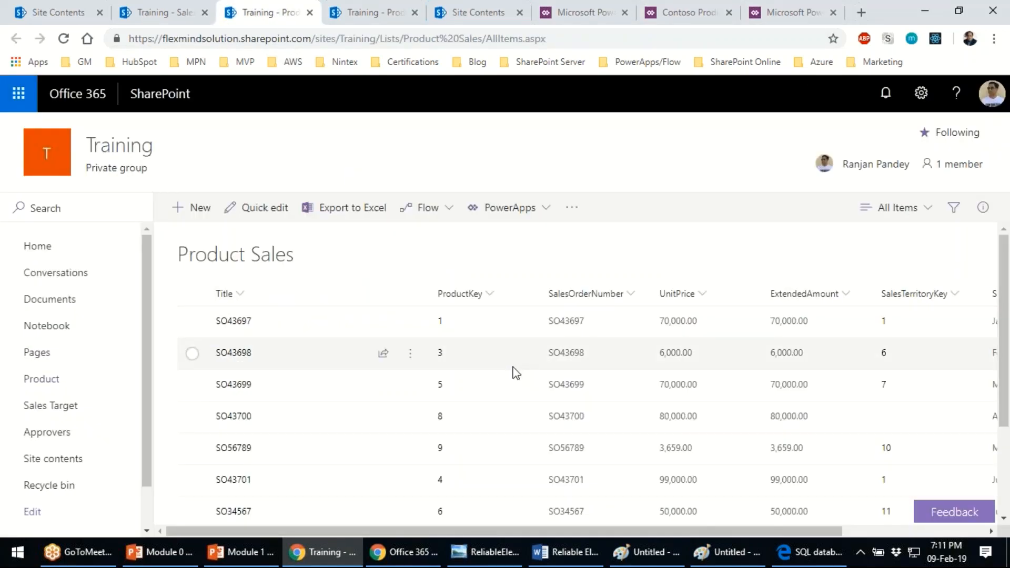
{"action": "left_click_drag", "start_coordinate": [521, 531], "coordinate": [671, 524]}
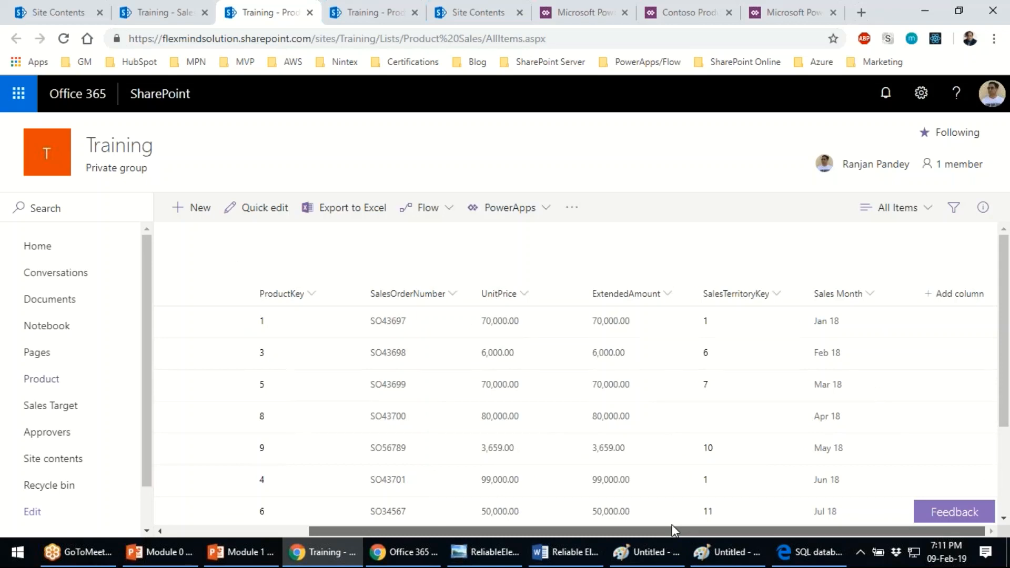
{"action": "left_click_drag", "start_coordinate": [668, 525], "coordinate": [621, 532]}
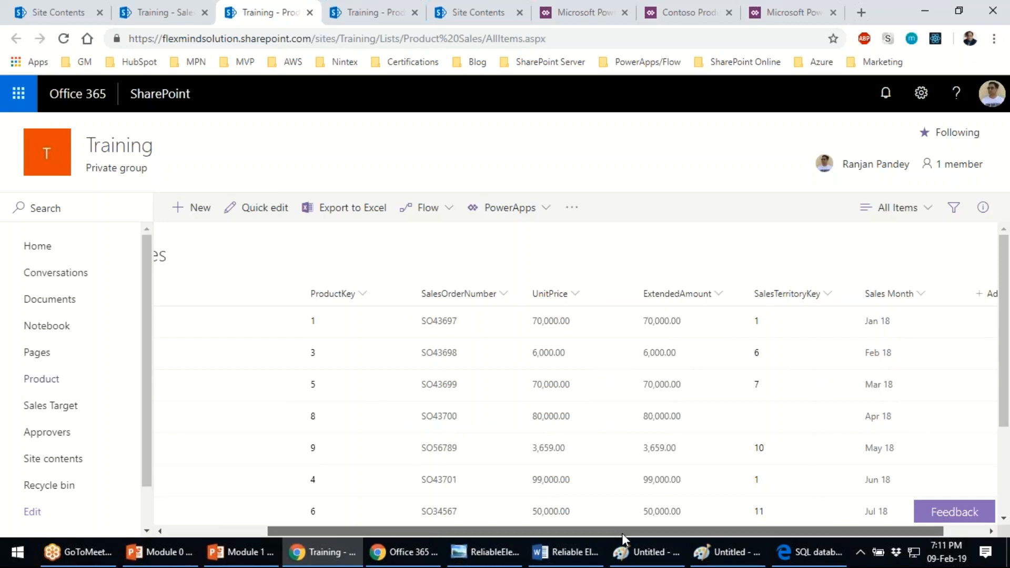
{"action": "left_click_drag", "start_coordinate": [620, 534], "coordinate": [478, 541]}
{"action": "left_click", "coordinate": [758, 18]}
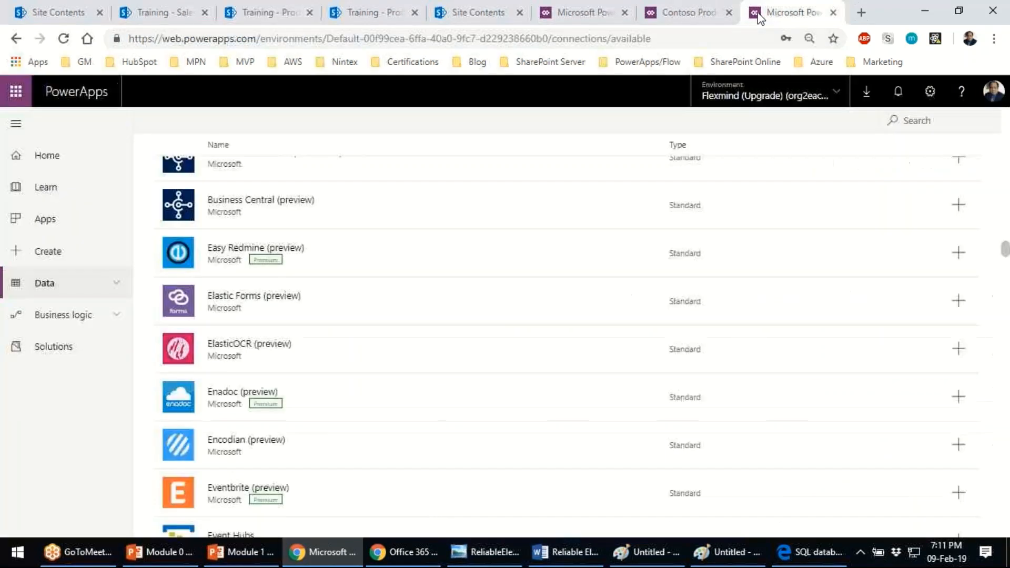
{"action": "left_click", "coordinate": [686, 13]}
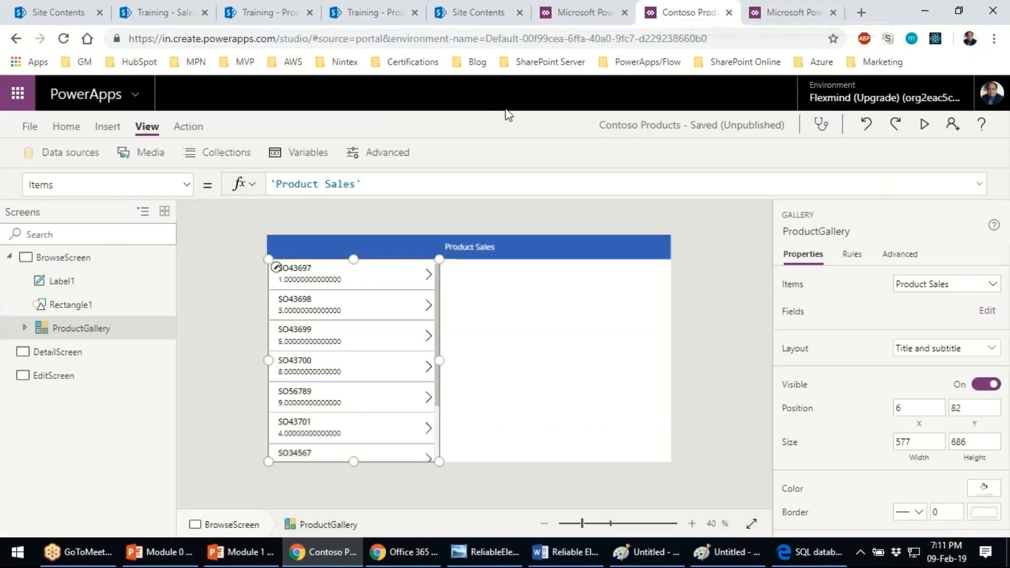
- Inspect the Text formula of the subtitle label in the gallery's first item
{"action": "left_click", "coordinate": [304, 271]}
{"action": "left_click", "coordinate": [710, 368]}
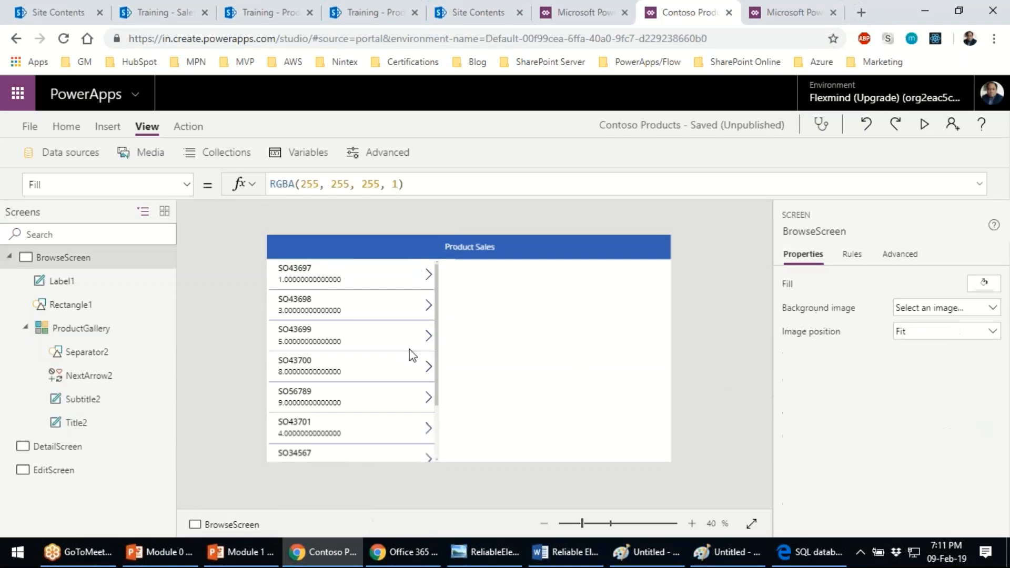
{"action": "left_click", "coordinate": [314, 283]}
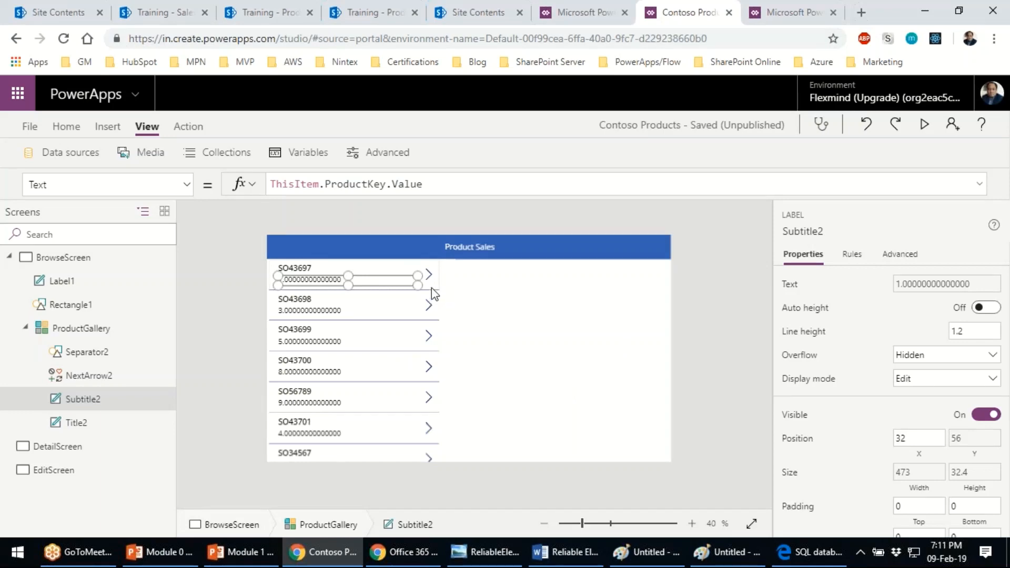
{"action": "left_click", "coordinate": [733, 409]}
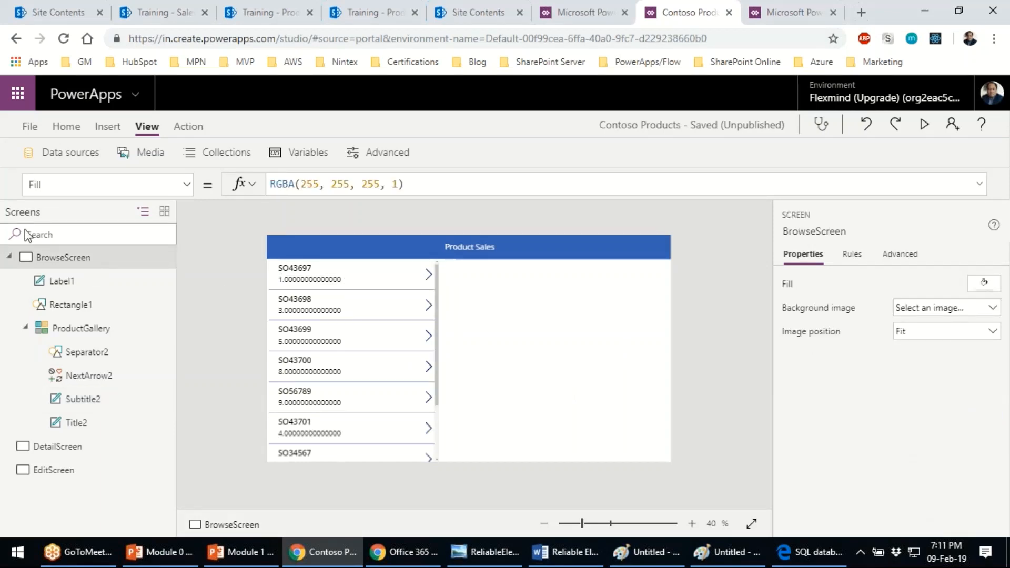
- Reselect ProductGallery and choose the Title and subtitle layout for it again
{"action": "left_click", "coordinate": [74, 331]}
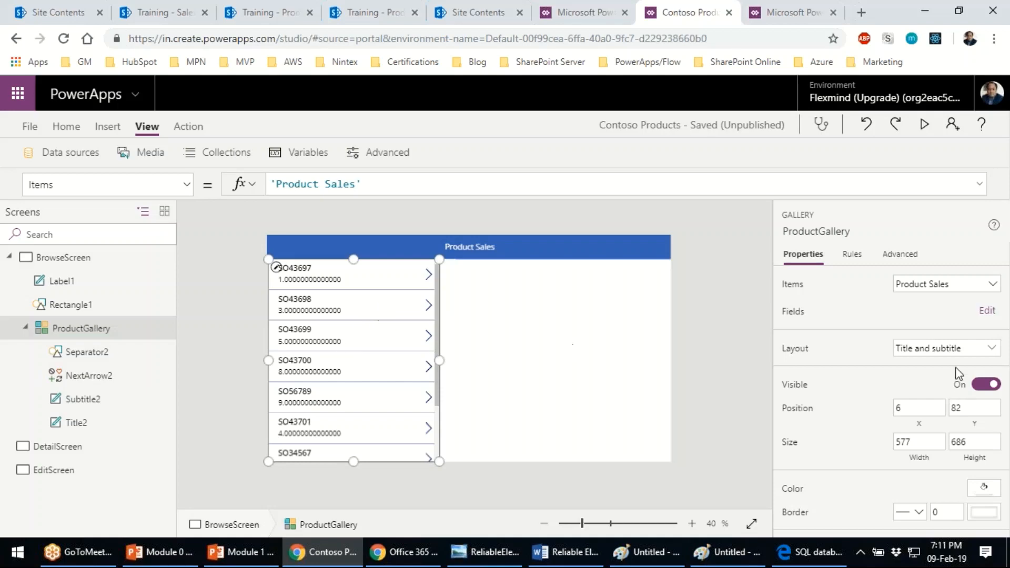
{"action": "left_click", "coordinate": [921, 358]}
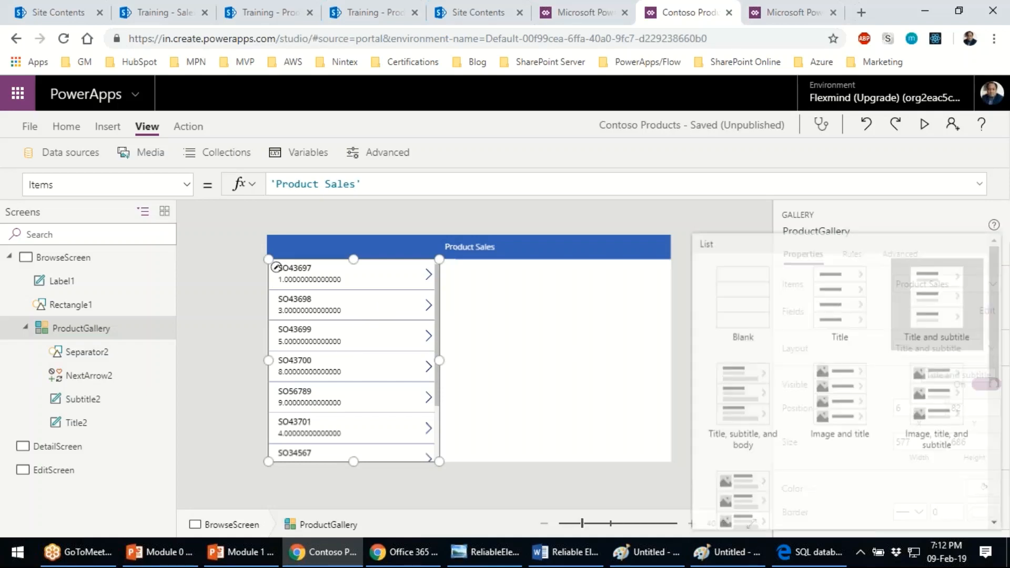
{"action": "left_click", "coordinate": [921, 332]}
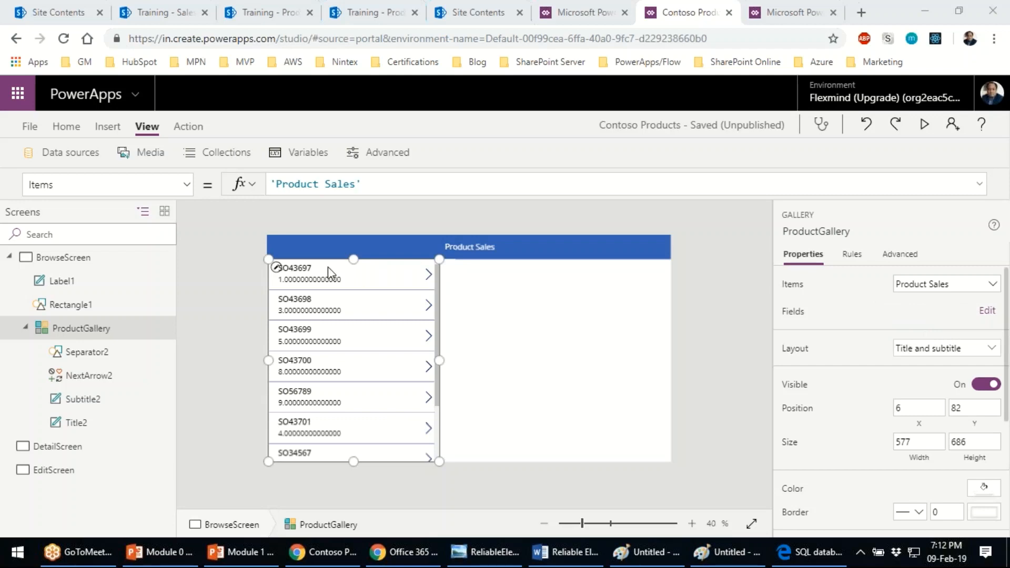
- Edit the fields of ProductGallery so that Title2 shows SalesOrderNumber
{"action": "left_click", "coordinate": [987, 311]}
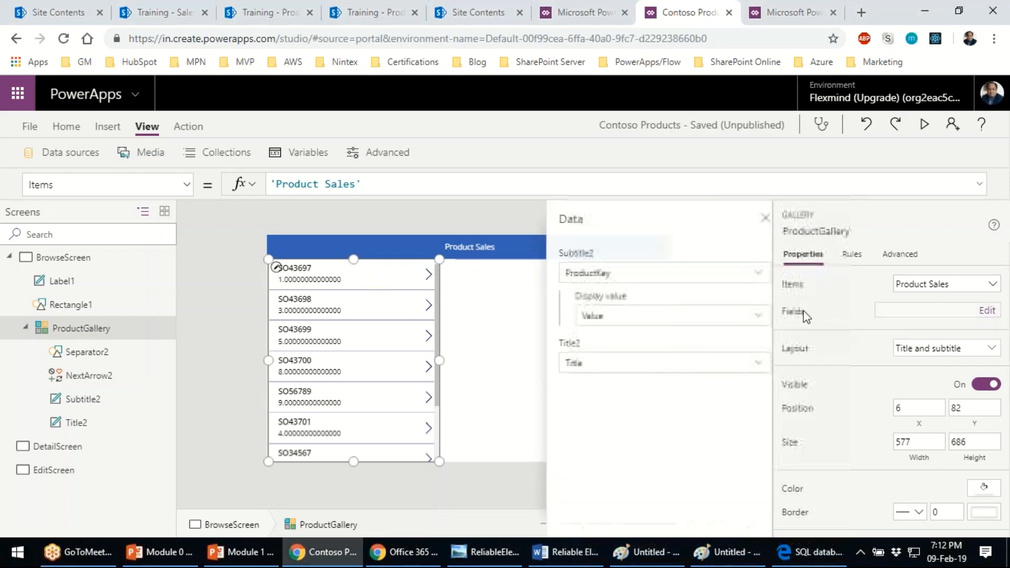
{"action": "left_click", "coordinate": [603, 273]}
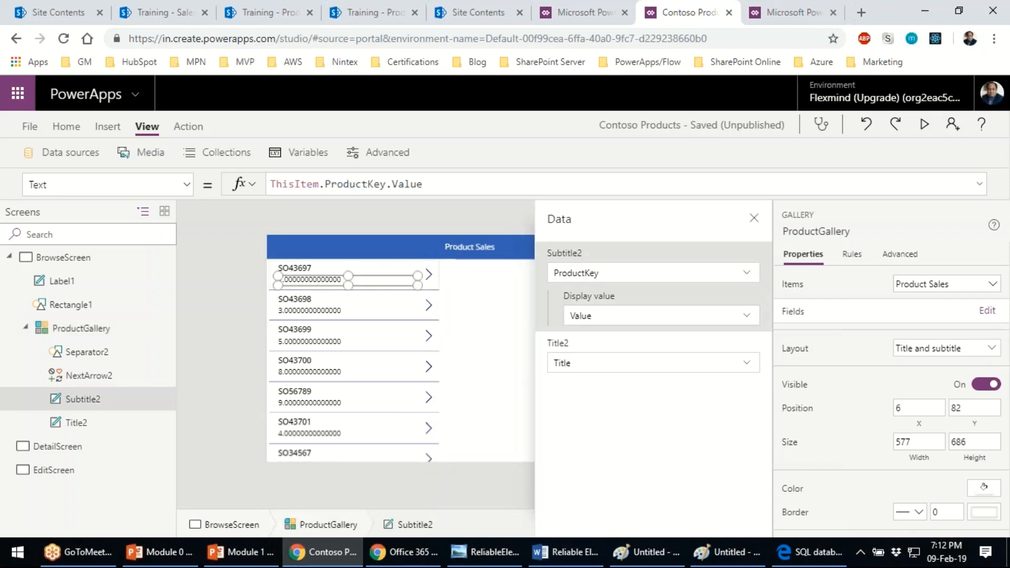
{"action": "left_click", "coordinate": [650, 473]}
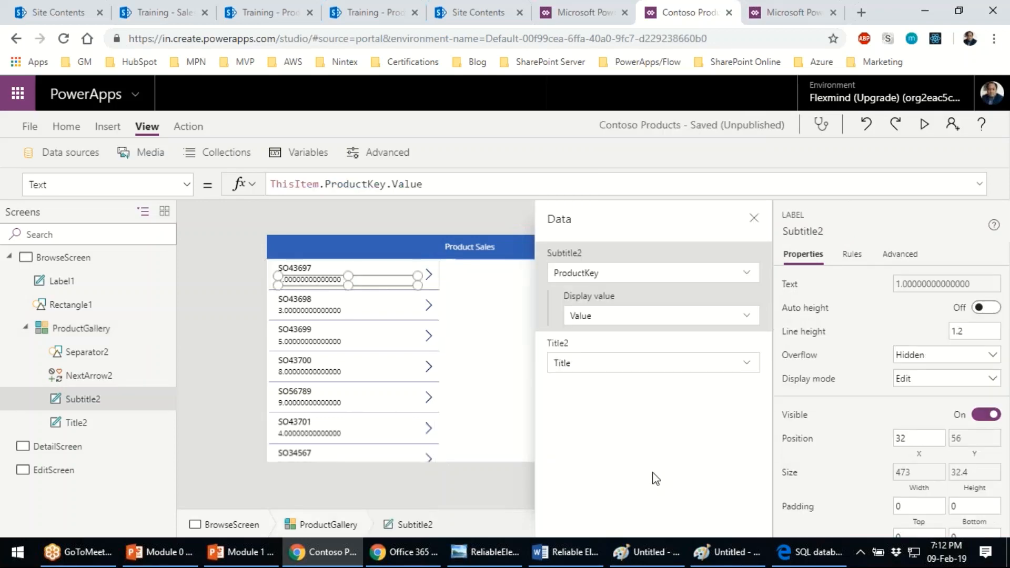
{"action": "left_click", "coordinate": [593, 364]}
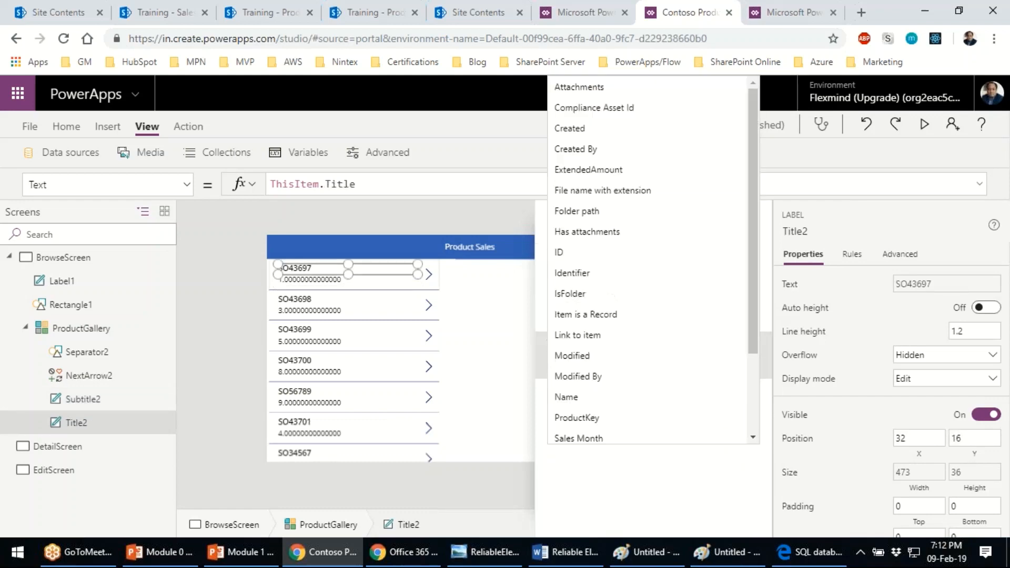
{"action": "scroll", "coordinate": [592, 357], "scroll_direction": "down", "scroll_amount": 3}
{"action": "left_click", "coordinate": [591, 350]}
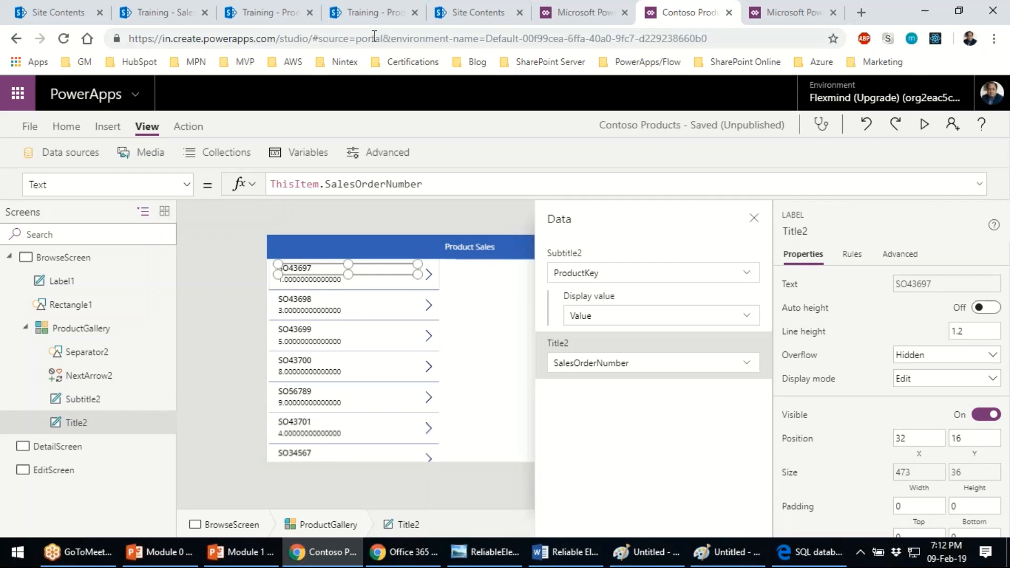
- Check the Product Sales list in SharePoint for a field suited to the gallery's subtitle, and return to the app
{"action": "left_click", "coordinate": [368, 13]}
{"action": "left_click", "coordinate": [260, 14]}
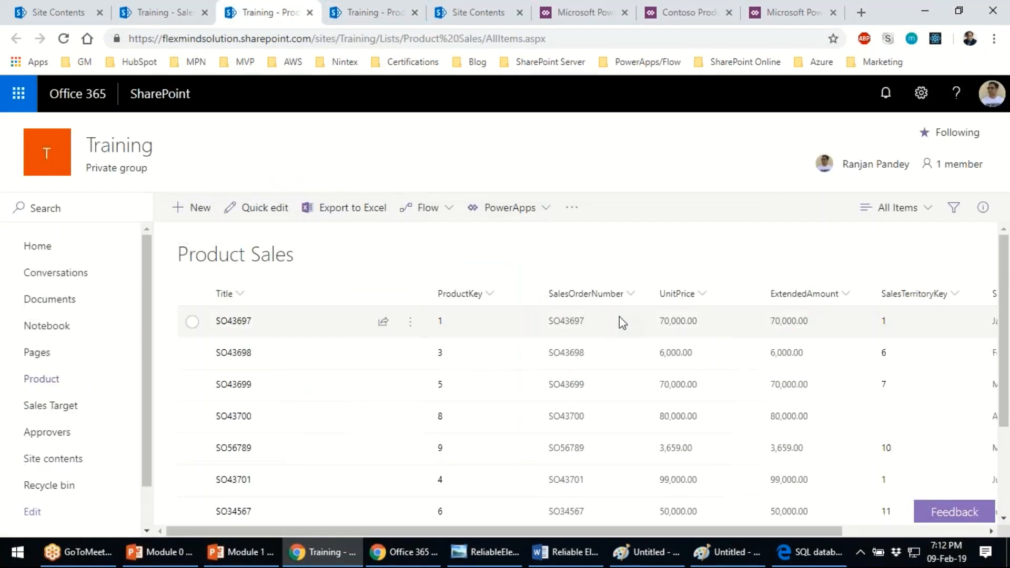
{"action": "mouse_move", "coordinate": [690, 532]}
{"action": "left_mouse_down"}
{"action": "mouse_move", "coordinate": [859, 536]}
{"action": "mouse_move", "coordinate": [699, 540]}
{"action": "left_mouse_up"}
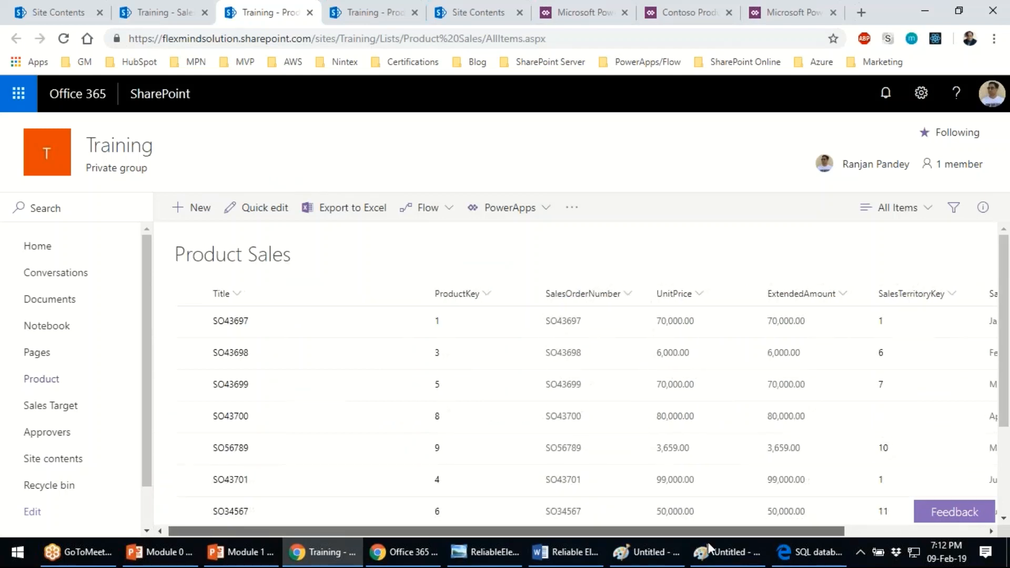
{"action": "scroll", "coordinate": [706, 316], "scroll_direction": "right", "scroll_amount": 3}
{"action": "left_click", "coordinate": [683, 15]}
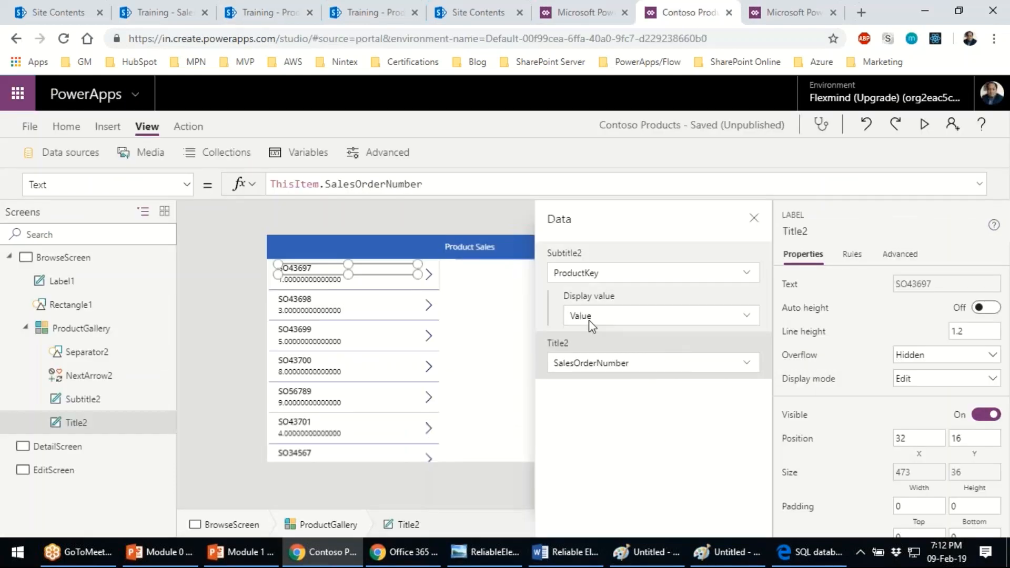
- Set the Subtitle2 field of ProductGallery to ExtendedAmount and close the field settings
{"action": "left_click", "coordinate": [578, 275]}
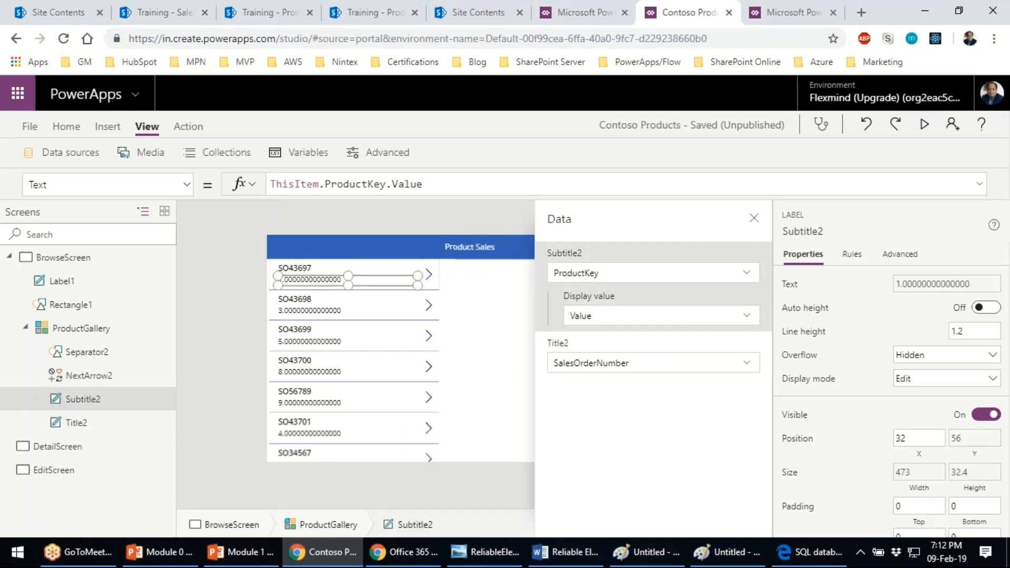
{"action": "left_click", "coordinate": [605, 272]}
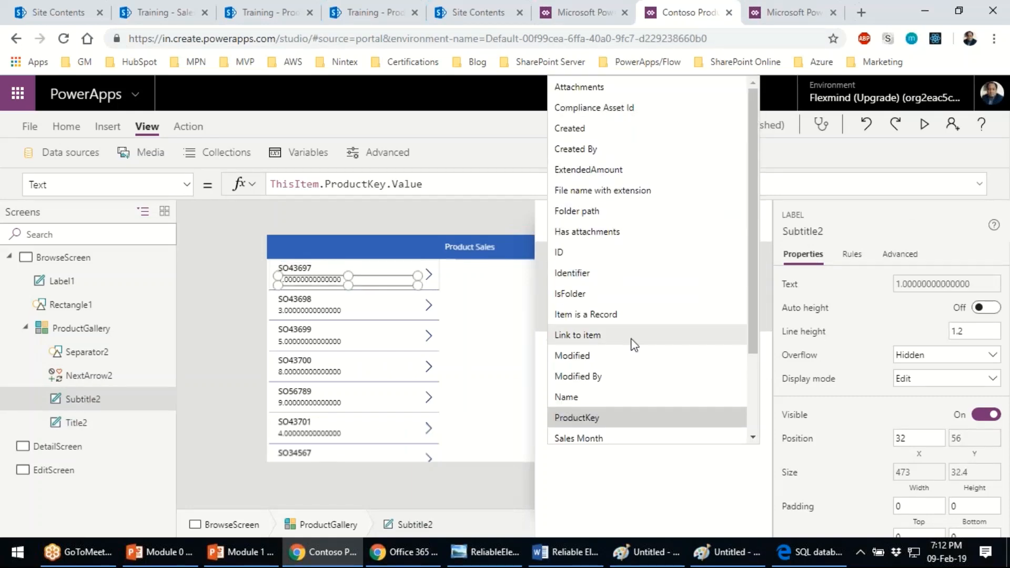
{"action": "scroll", "coordinate": [634, 343], "scroll_direction": "down", "scroll_amount": 1}
{"action": "scroll", "coordinate": [635, 342], "scroll_direction": "up", "scroll_amount": 1}
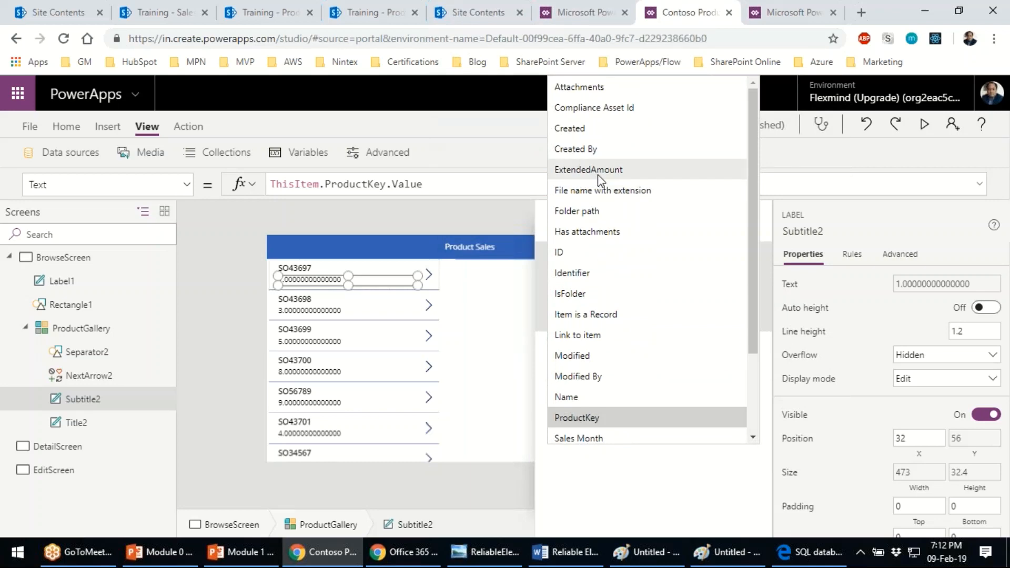
{"action": "left_click", "coordinate": [597, 171]}
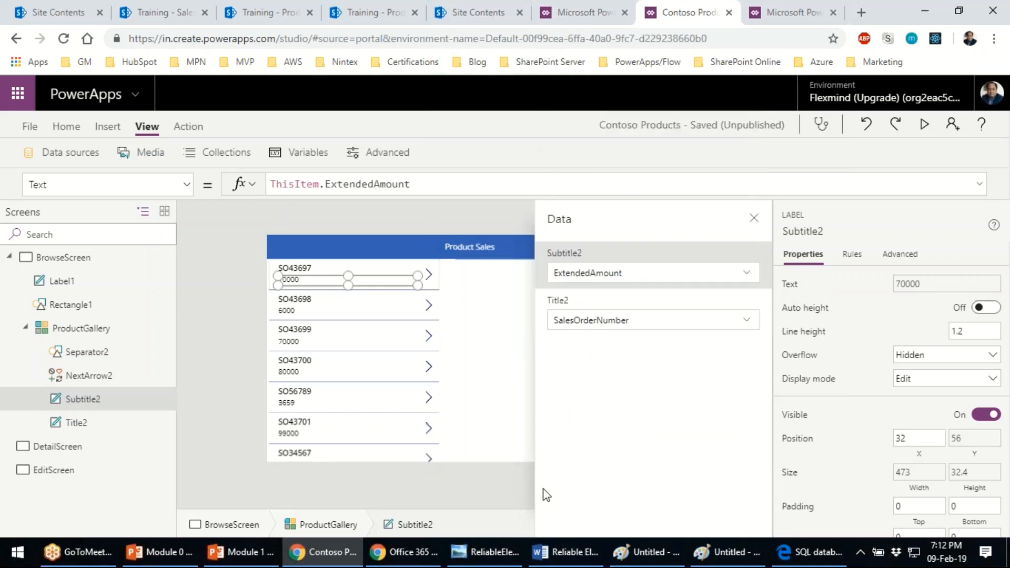
{"action": "left_click", "coordinate": [502, 484]}
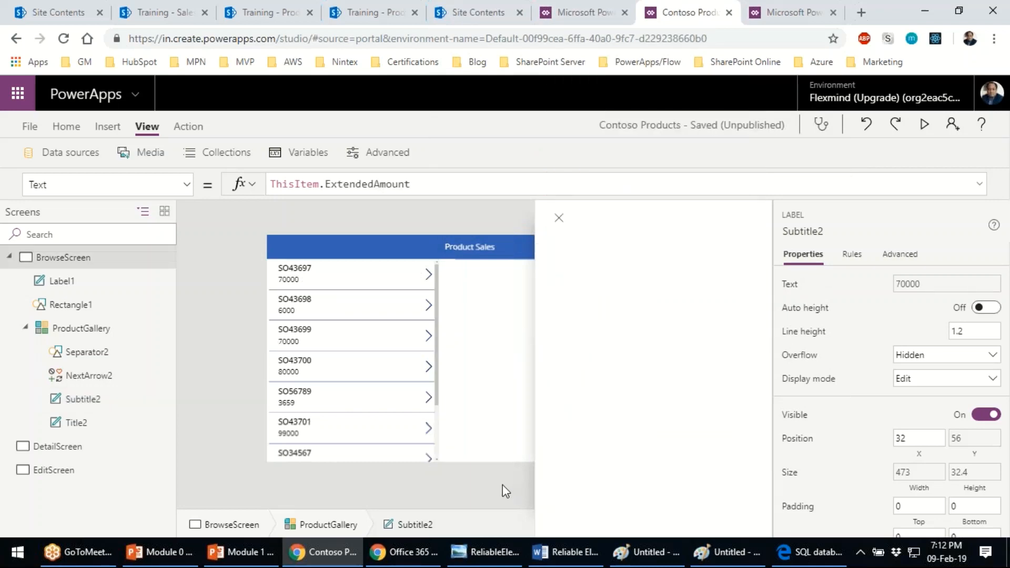
- Preview the app, try the gallery's first item, and return to editing
{"action": "left_click", "coordinate": [923, 126]}
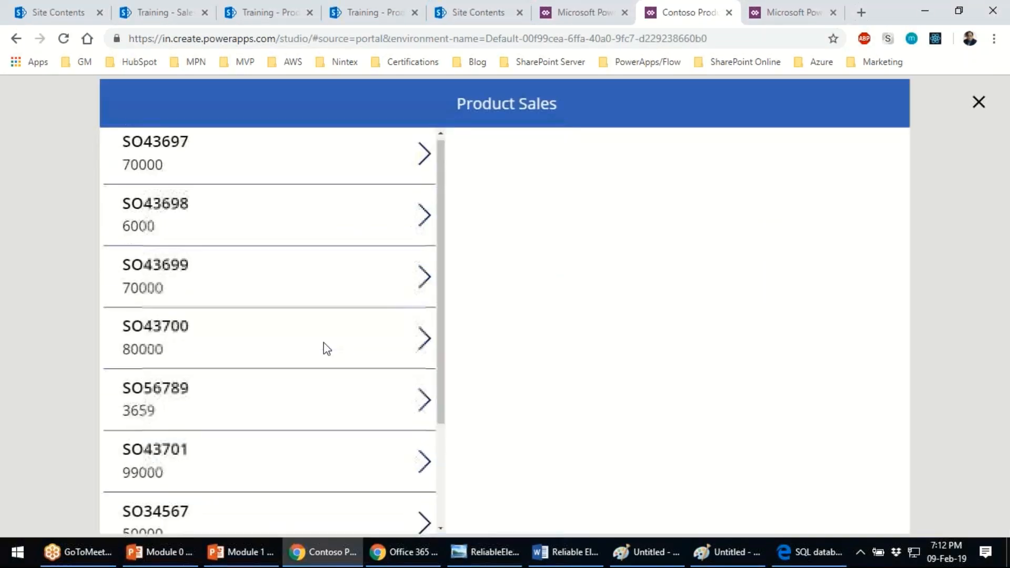
{"action": "scroll", "coordinate": [324, 343], "scroll_direction": "up", "scroll_amount": 1}
{"action": "left_click", "coordinate": [423, 156]}
{"action": "left_click", "coordinate": [307, 163]}
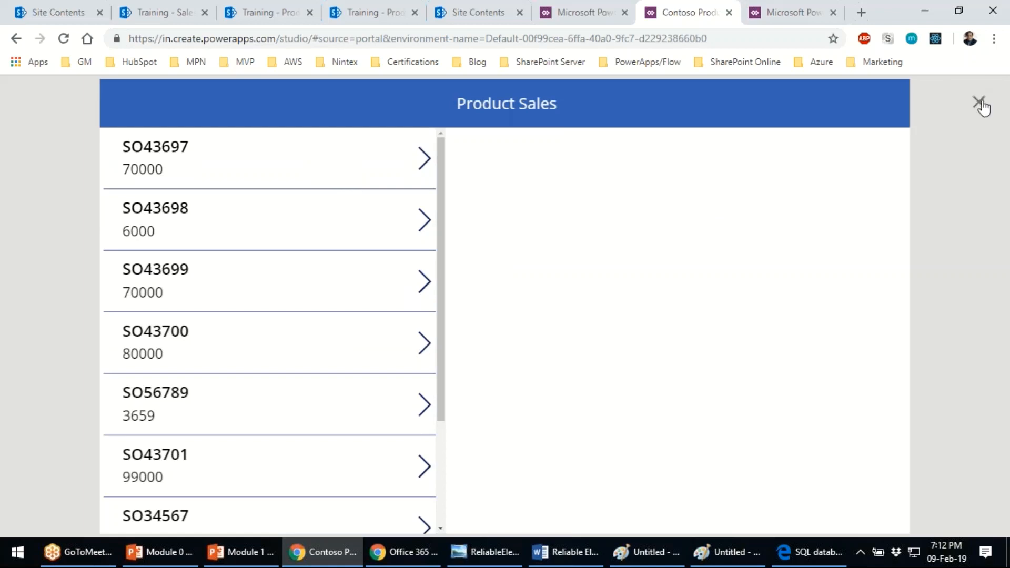
{"action": "key", "text": "Escape"}
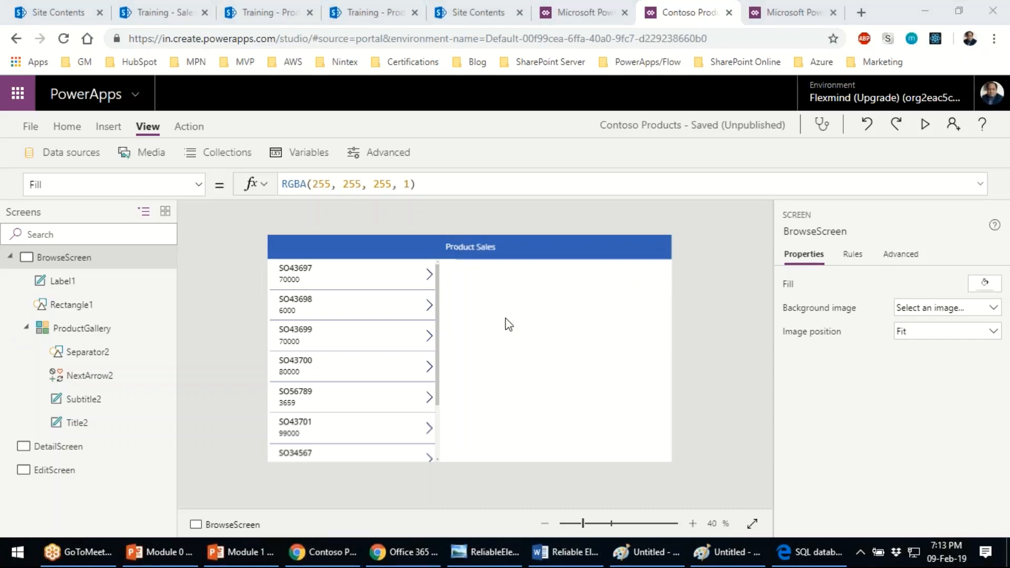
- Inspect the Items property of ProductGallery and its first-row template
{"action": "left_click", "coordinate": [292, 280]}
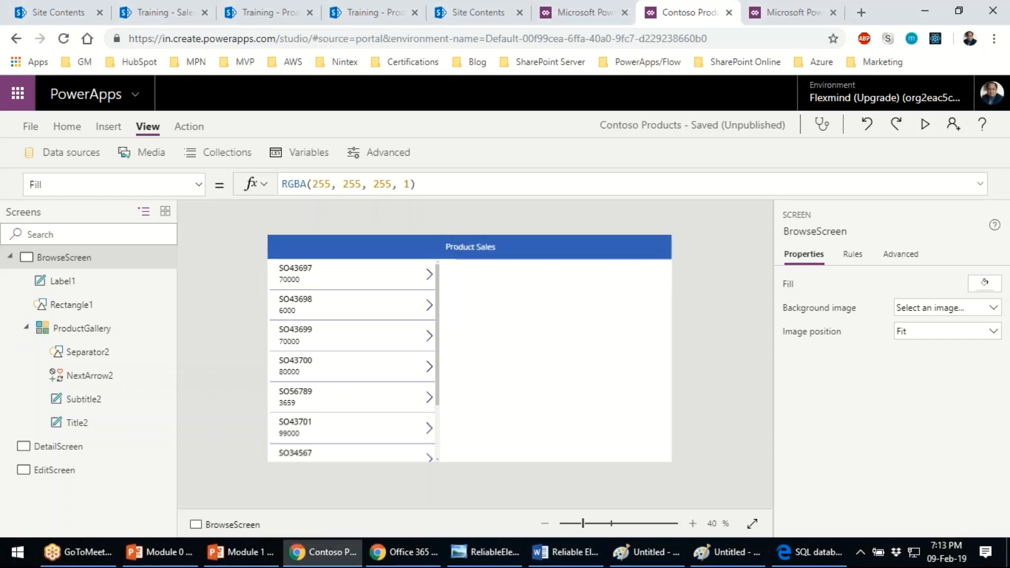
{"action": "left_click", "coordinate": [83, 331]}
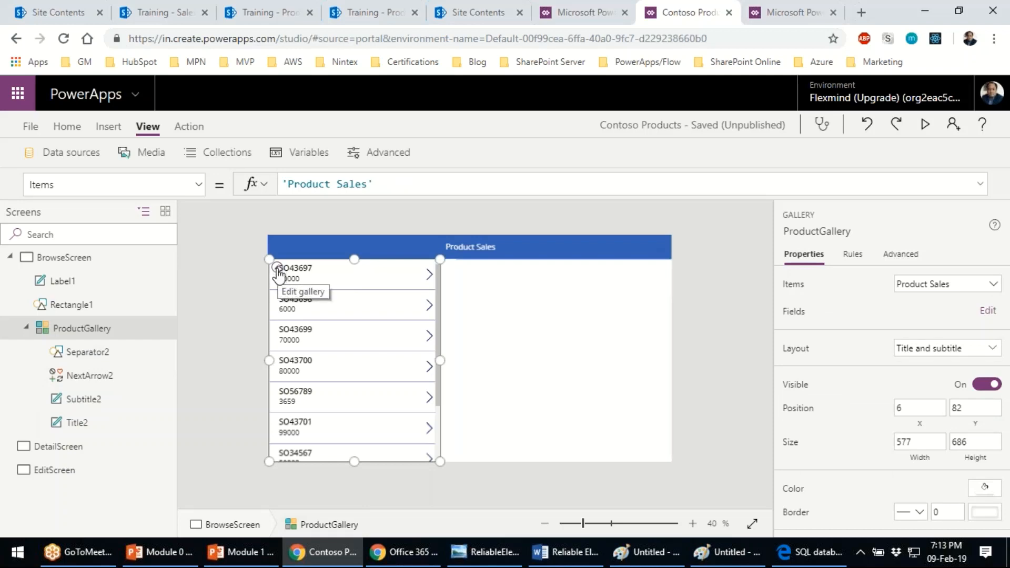
{"action": "left_click", "coordinate": [277, 273]}
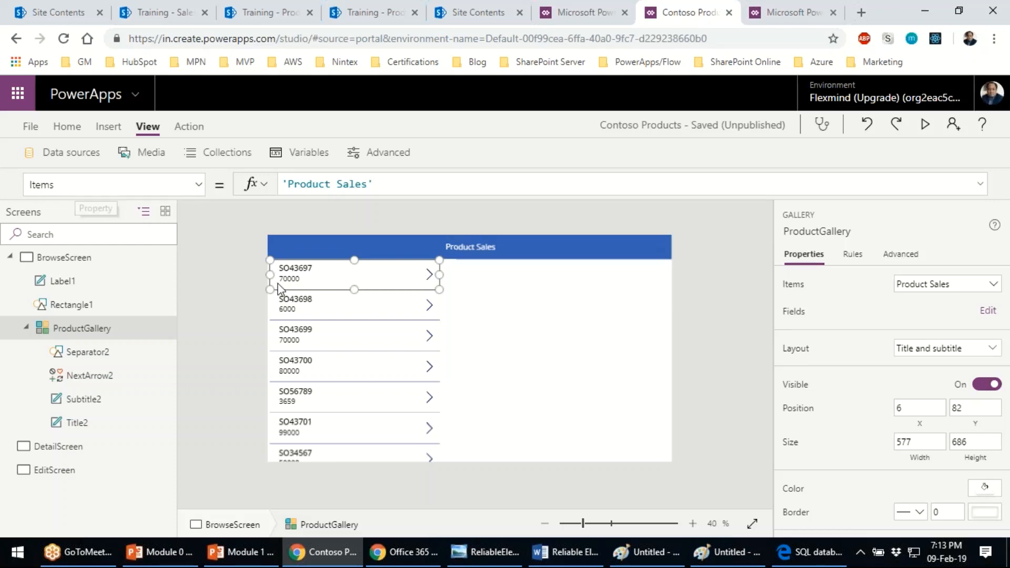
{"action": "left_click", "coordinate": [62, 332]}
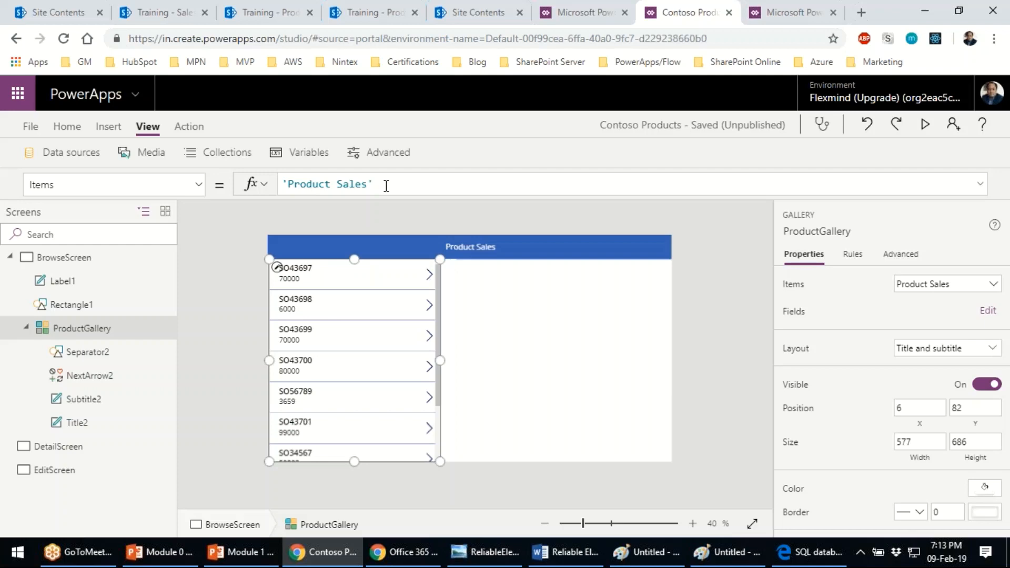
- Reselect ProductGallery and inspect the Text formula of Title2 in its first item
{"action": "left_click", "coordinate": [305, 272]}
{"action": "left_click", "coordinate": [697, 349]}
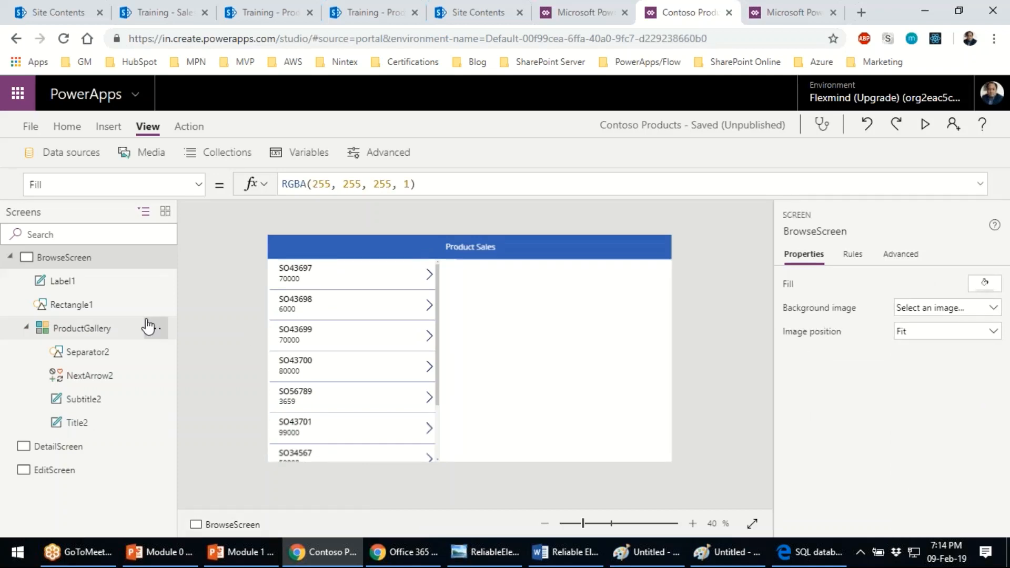
{"action": "left_click", "coordinate": [112, 328]}
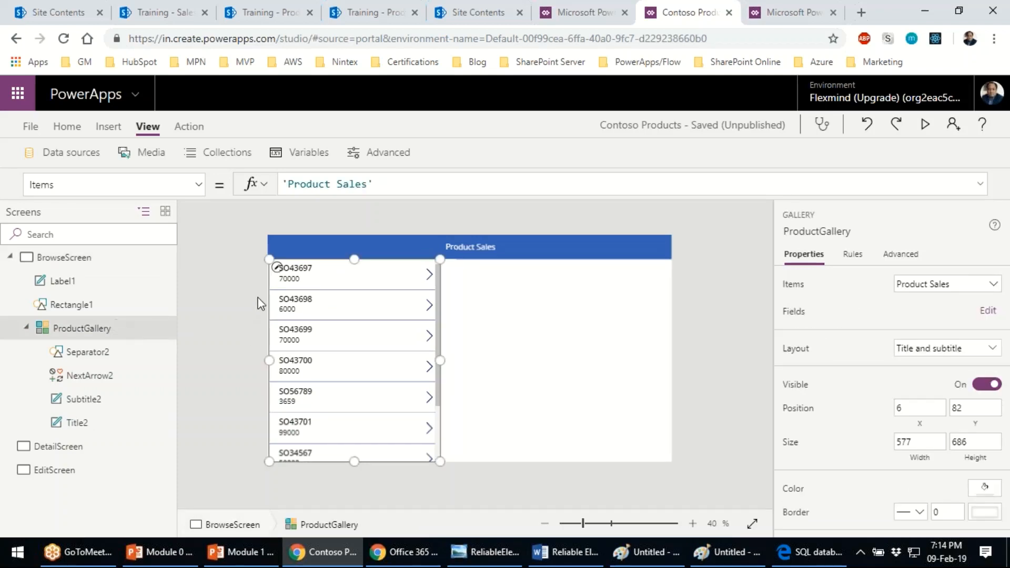
{"action": "left_click", "coordinate": [277, 269]}
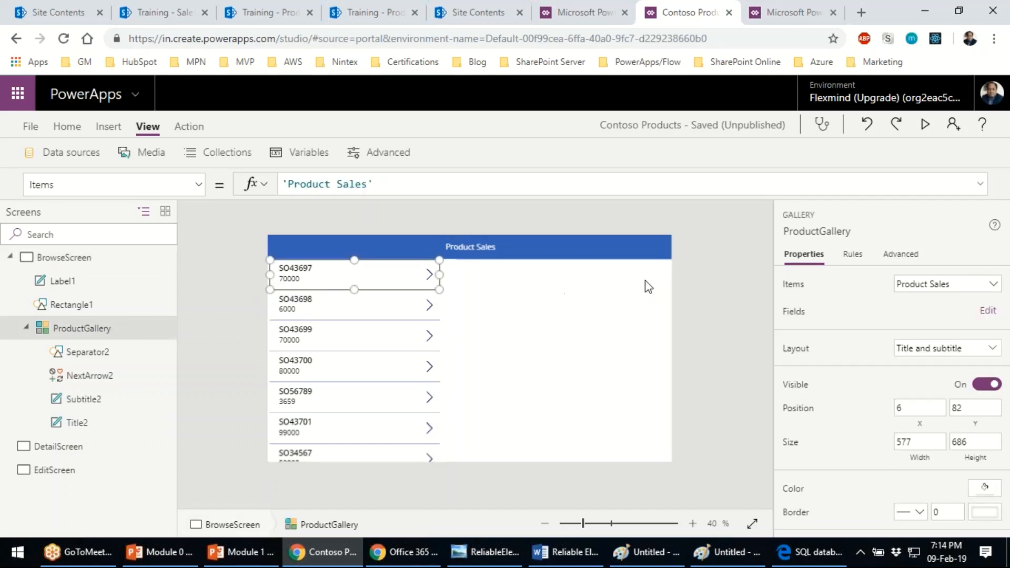
{"action": "left_click", "coordinate": [299, 269]}
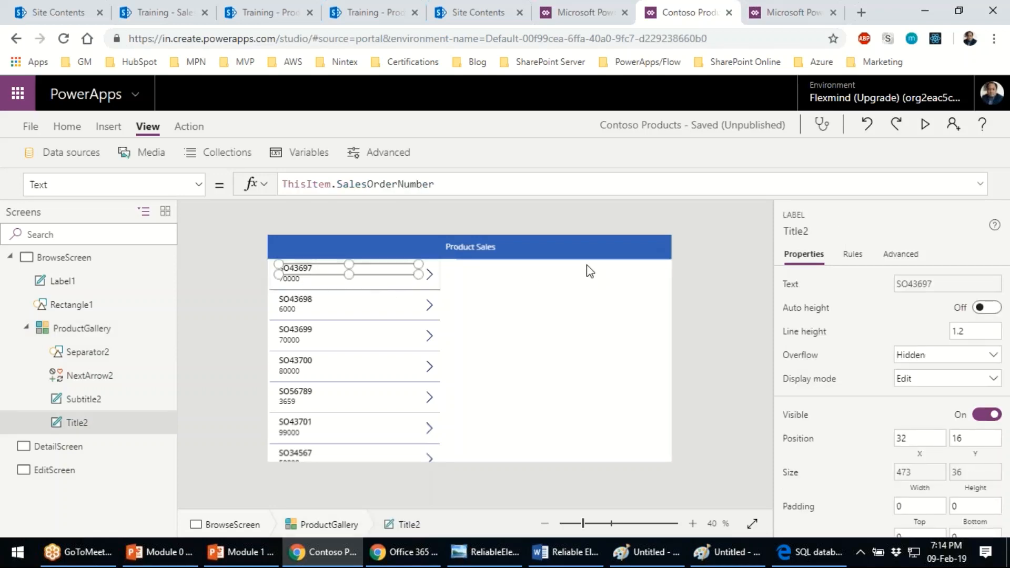
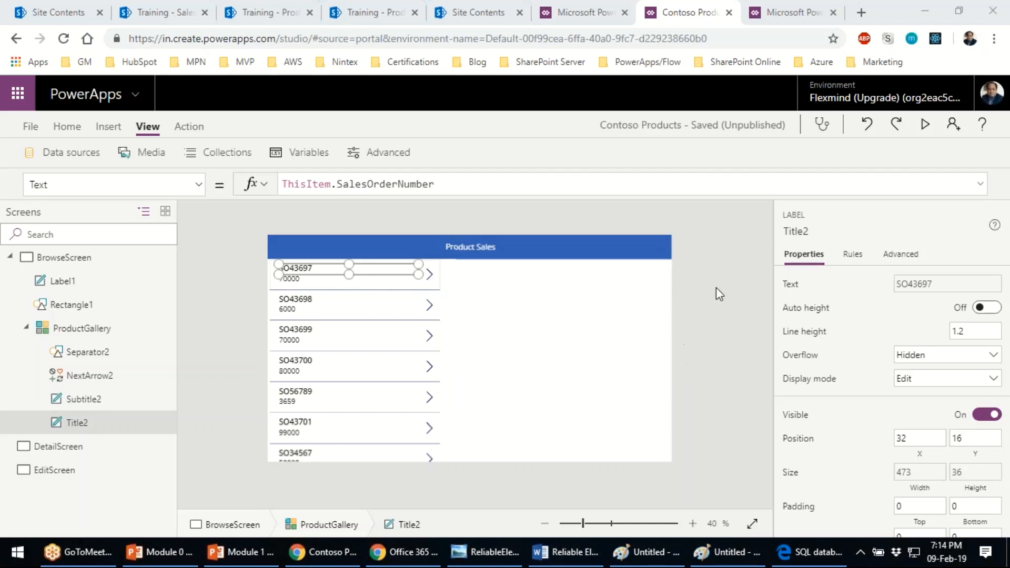
- Review the app's connected data sources and check Title2's Text formula in ProductGallery again
{"action": "left_click", "coordinate": [84, 163]}
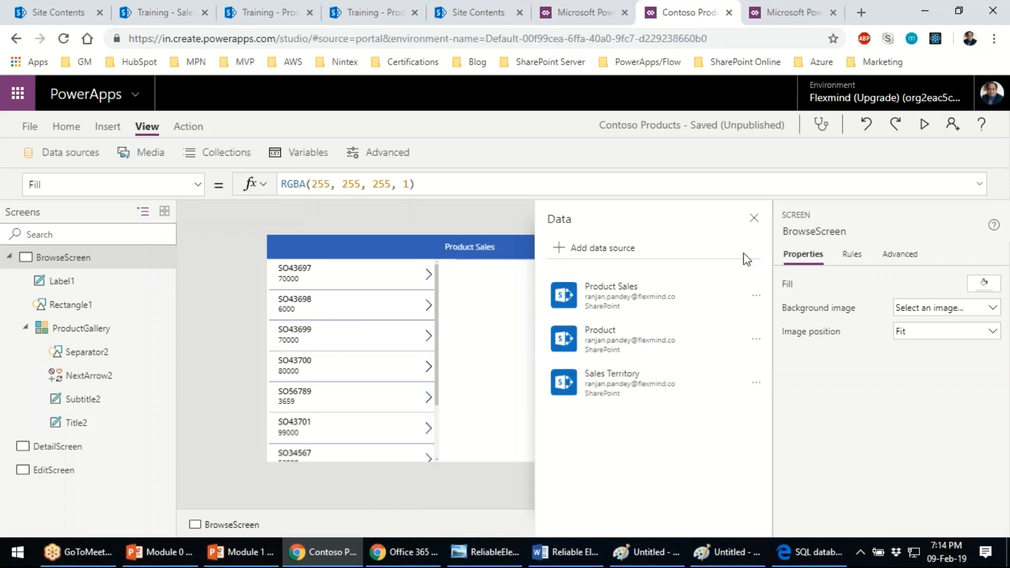
{"action": "left_click", "coordinate": [754, 220]}
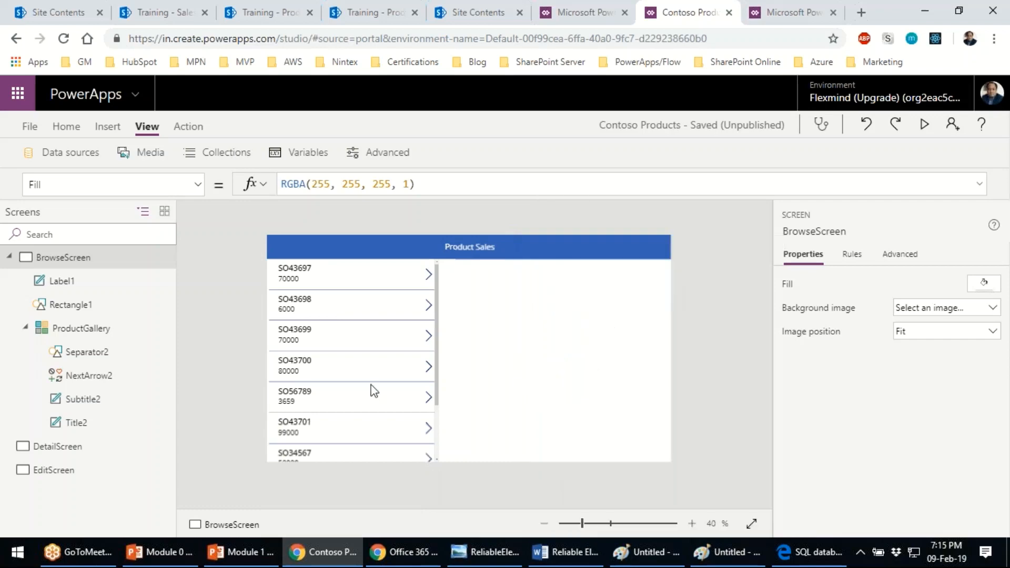
{"action": "left_click", "coordinate": [107, 337]}
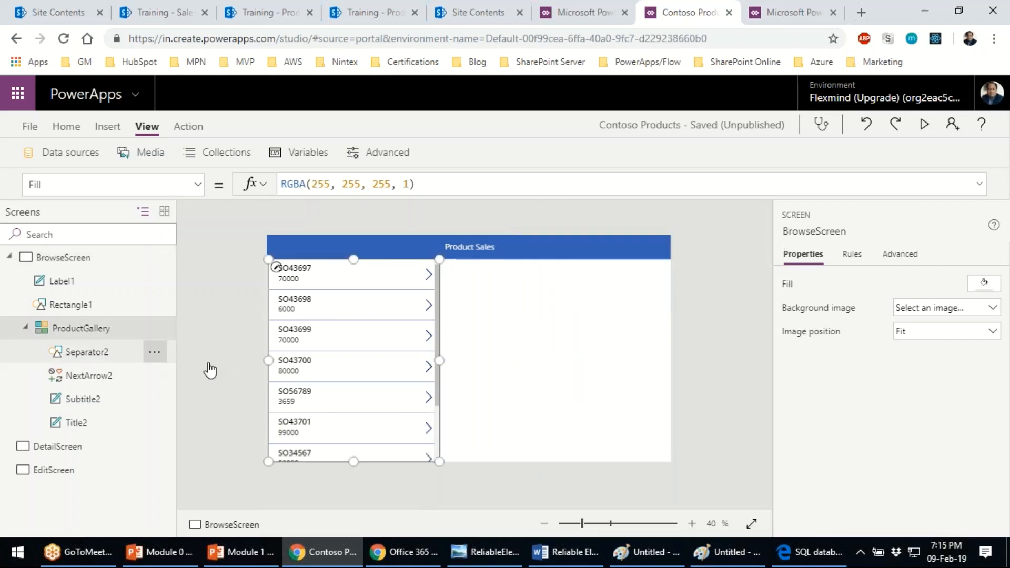
{"action": "left_click", "coordinate": [277, 273]}
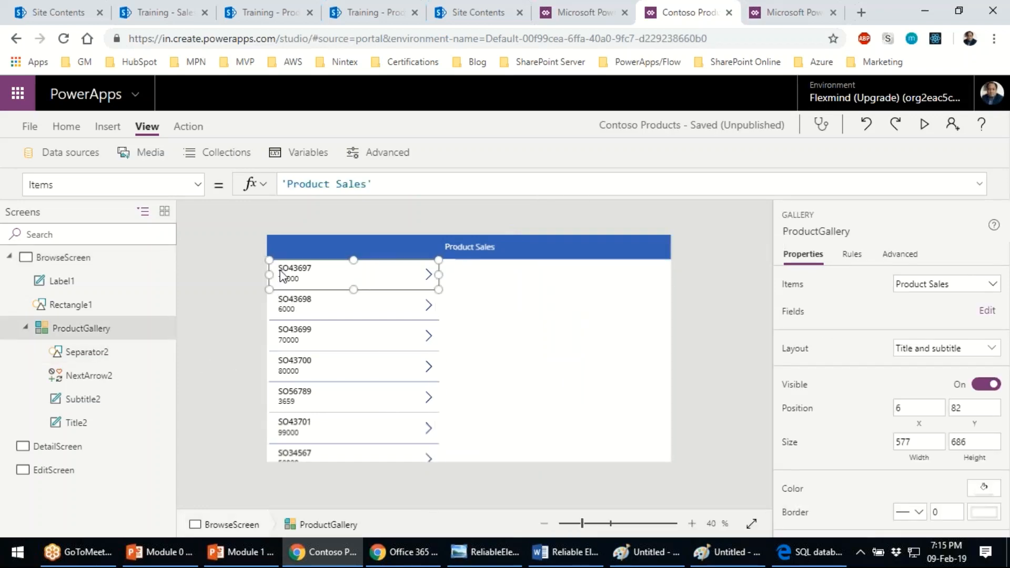
{"action": "left_click", "coordinate": [307, 273]}
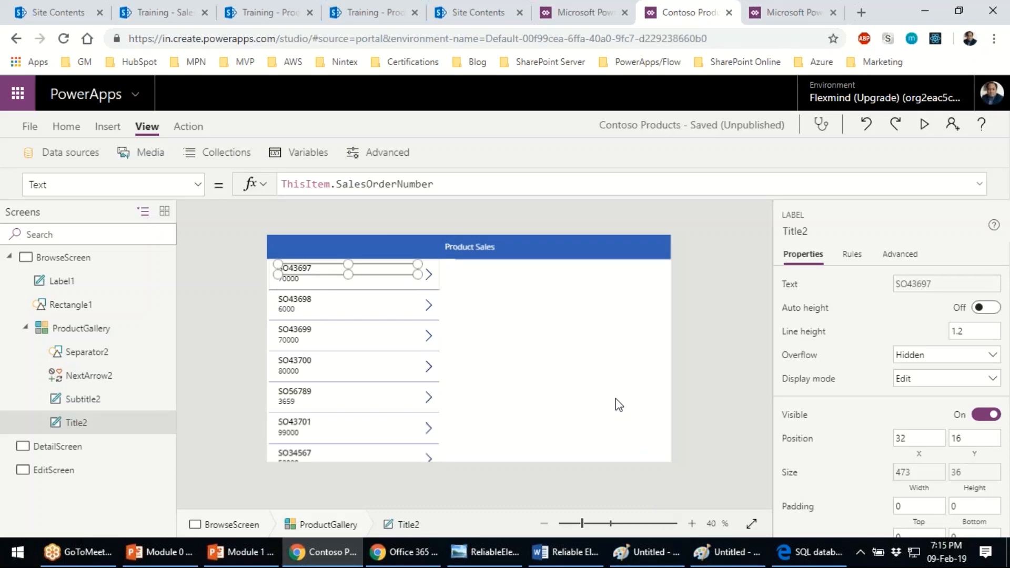
- Switch to the Paint window with the data source diagram and replace it with a blank canvas without saving
{"action": "left_click", "coordinate": [739, 560]}
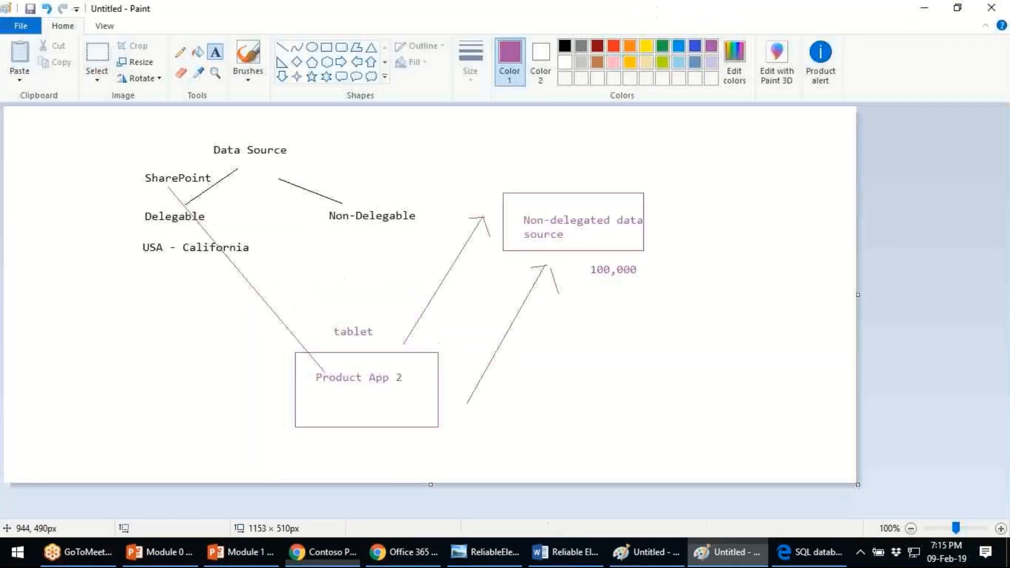
{"action": "key", "text": "alt+F4"}
{"action": "key", "text": "Tab"}
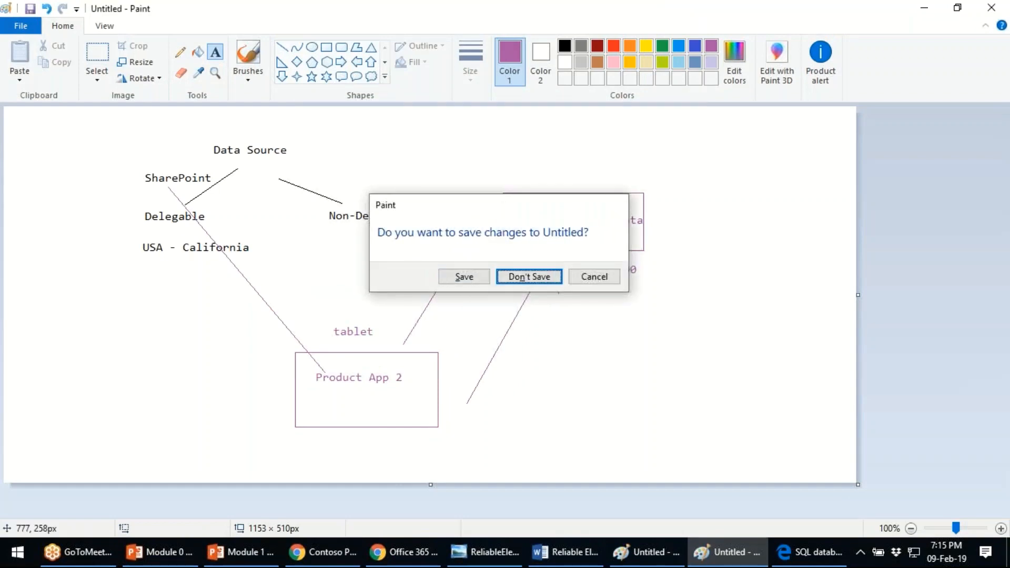
{"action": "key", "text": "Return"}
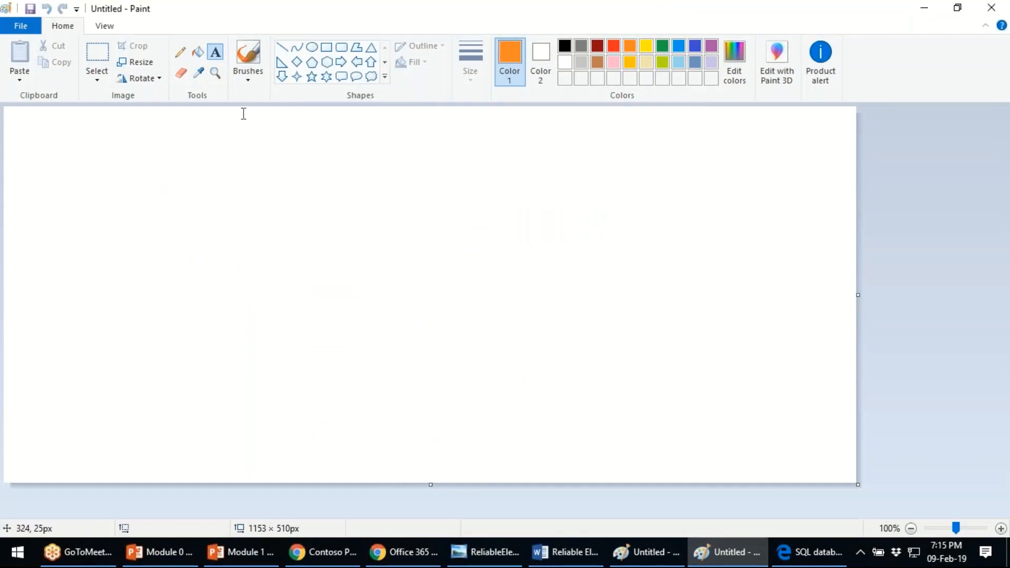
- Draw an orange rectangle about 236 × 332 px and divide its upper part into rows with three horizontal lines
{"action": "left_click", "coordinate": [326, 46]}
{"action": "left_click_drag", "start_coordinate": [215, 167], "coordinate": [389, 411]}
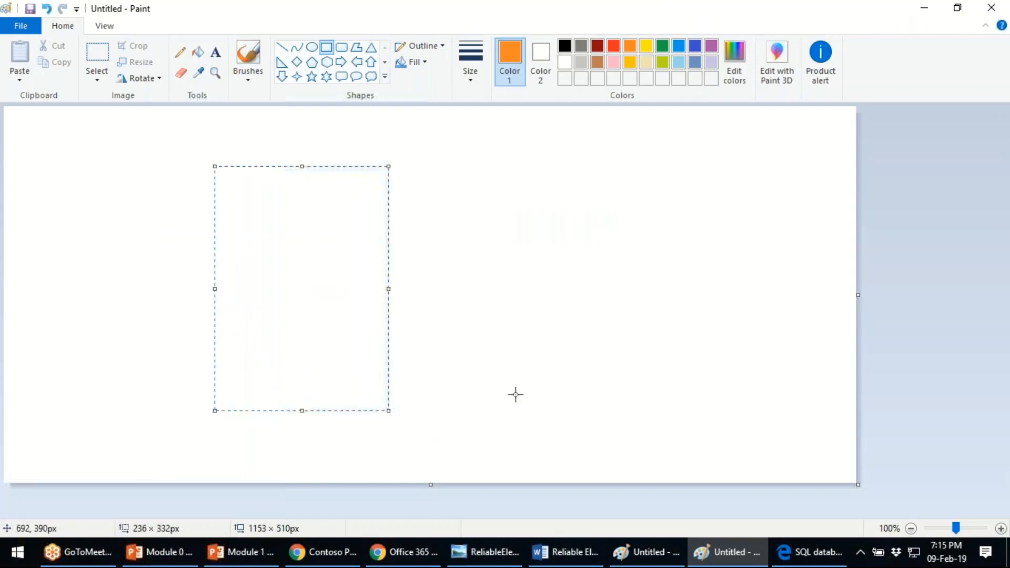
{"action": "left_click", "coordinate": [514, 394]}
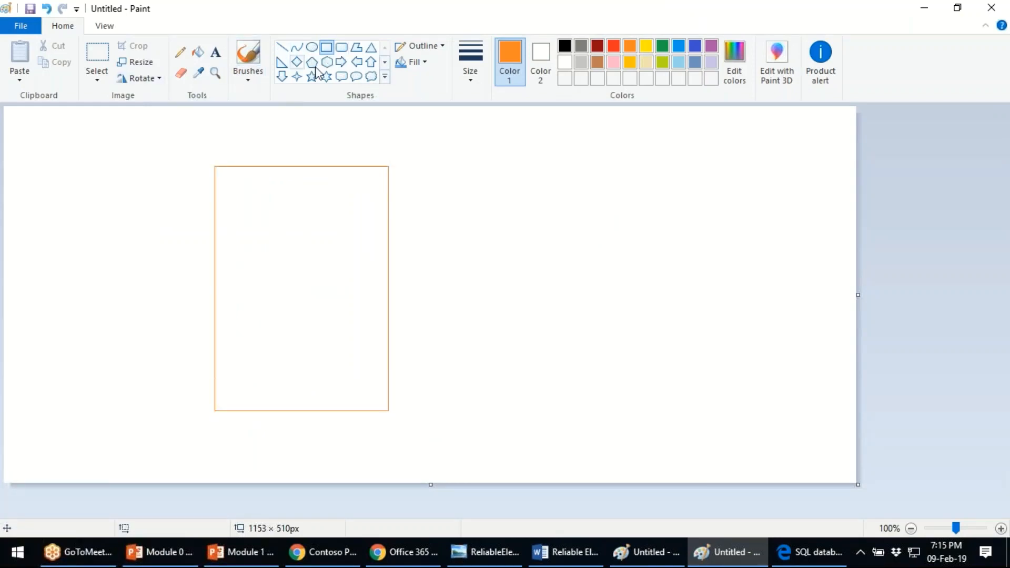
{"action": "left_click", "coordinate": [277, 51]}
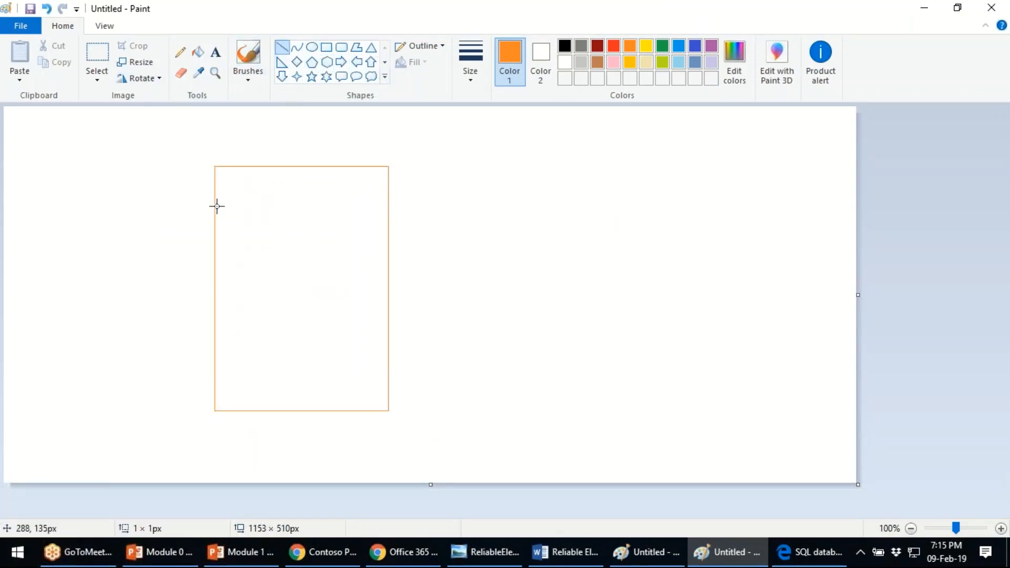
{"action": "mouse_move", "coordinate": [217, 206]}
{"action": "left_mouse_down"}
{"action": "mouse_move", "coordinate": [363, 214]}
{"action": "mouse_move", "coordinate": [387, 202]}
{"action": "left_mouse_up"}
{"action": "left_click_drag", "start_coordinate": [217, 249], "coordinate": [382, 247]}
{"action": "left_click_drag", "start_coordinate": [221, 299], "coordinate": [394, 293]}
- Add the text "thisitem." beside the first row of the orange rectangle
{"action": "left_click", "coordinate": [215, 52]}
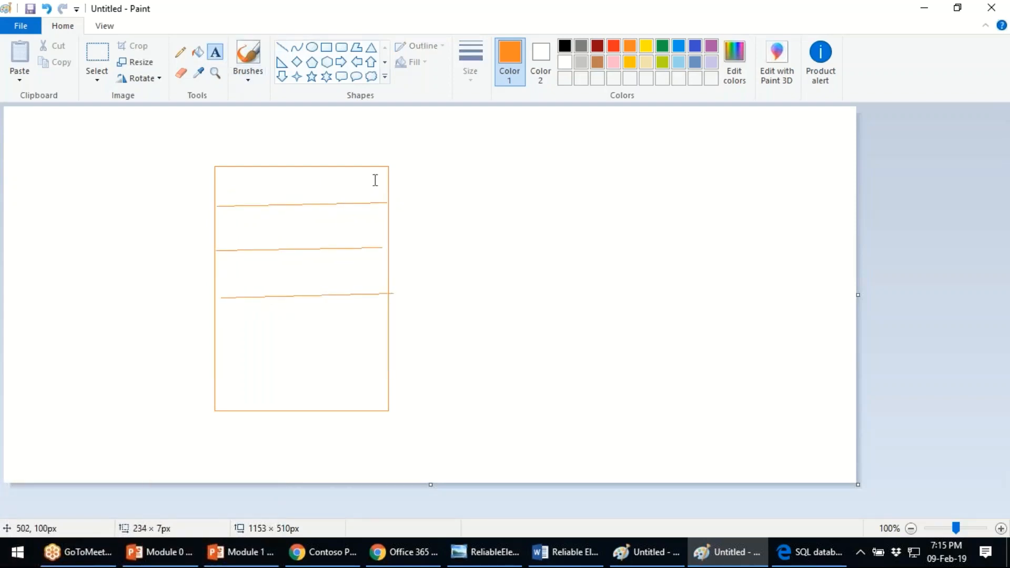
{"action": "left_click_drag", "start_coordinate": [401, 173], "coordinate": [578, 178]}
{"action": "type", "text": "thisitem./"}
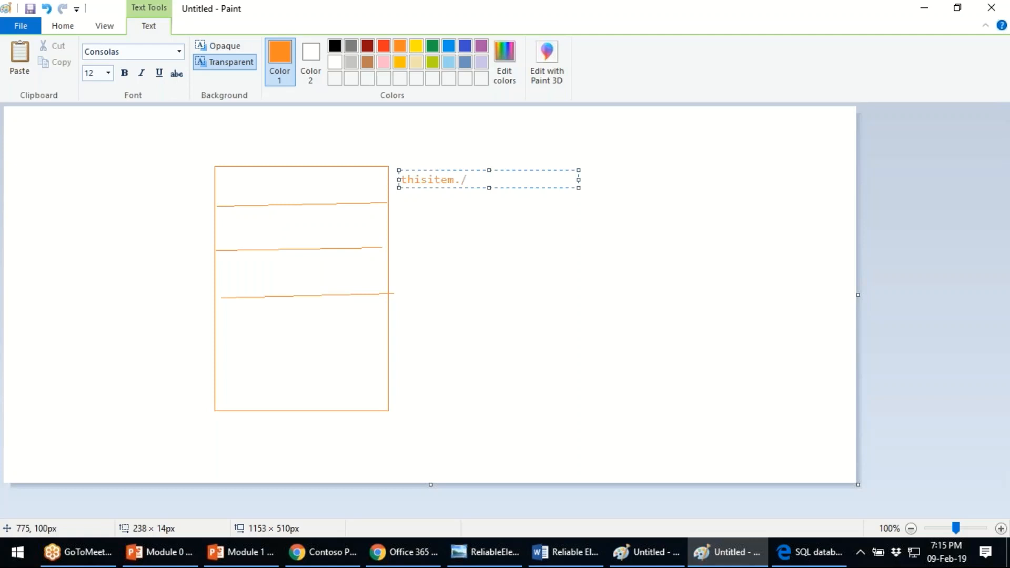
{"action": "key", "text": "BackSpace"}
{"action": "left_click", "coordinate": [323, 305]}
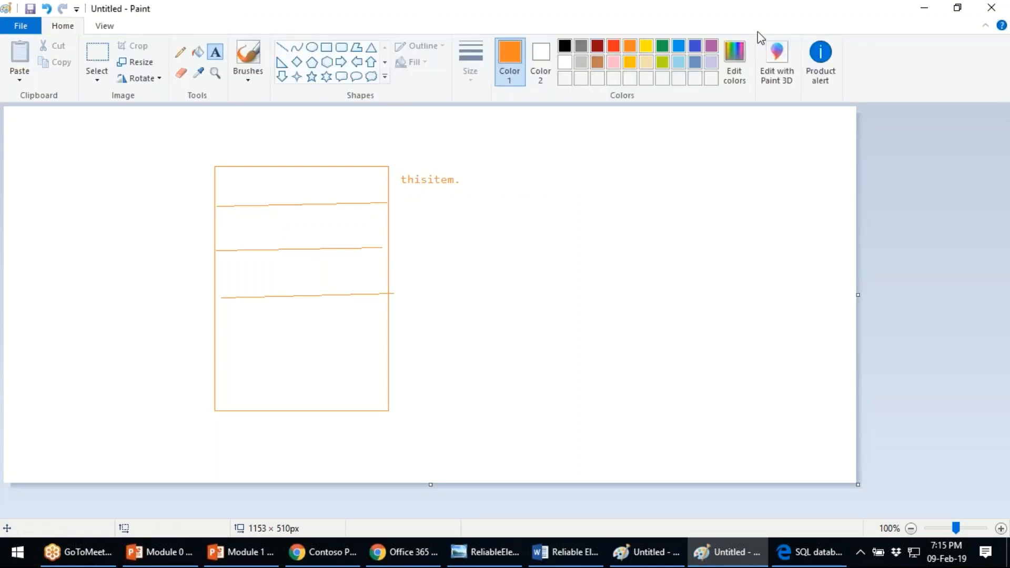
- Draw a purple rectangle about 142 × 109 px near the canvas's upper-left corner and label it "Product Sales"
{"action": "left_click", "coordinate": [710, 46]}
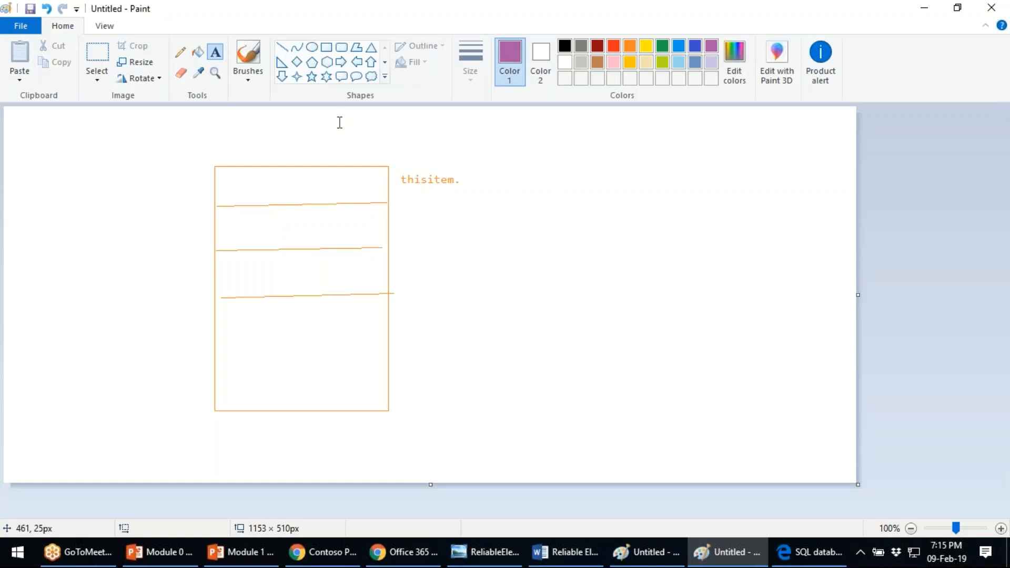
{"action": "left_click", "coordinate": [326, 47]}
{"action": "left_click_drag", "start_coordinate": [22, 140], "coordinate": [126, 219]}
{"action": "left_click", "coordinate": [216, 52]}
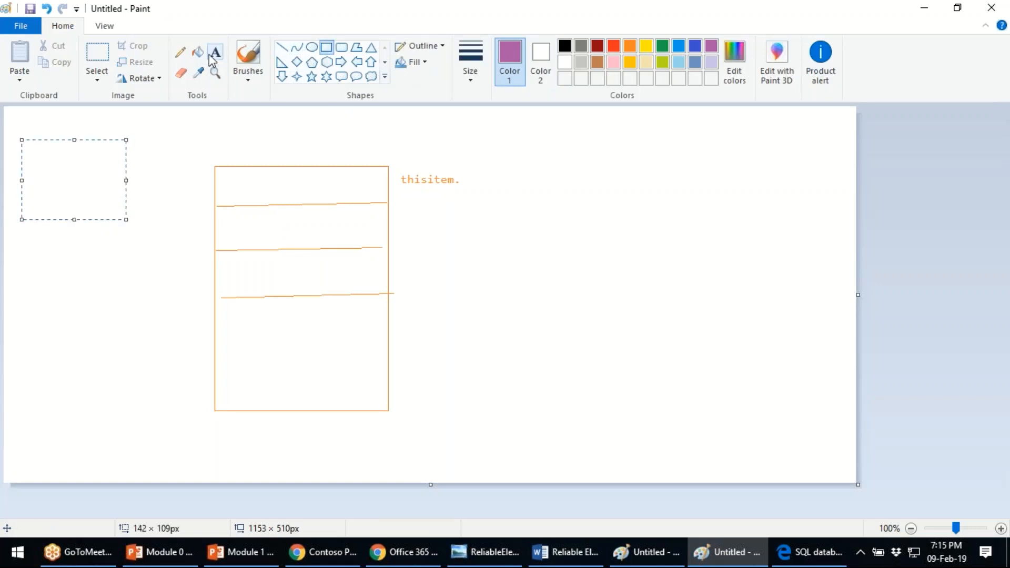
{"action": "left_click", "coordinate": [33, 153]}
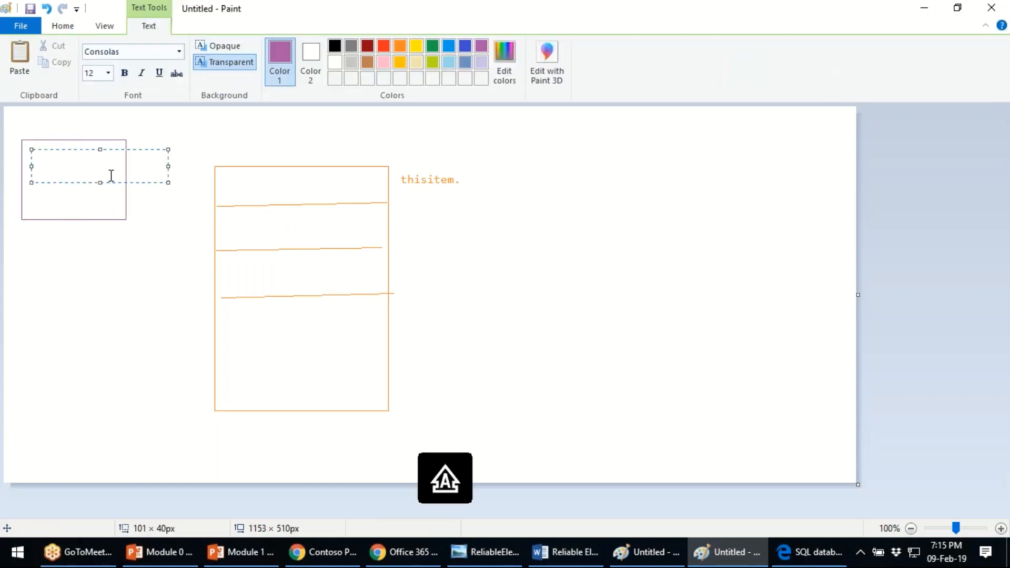
{"action": "type", "text": "Product Sales"}
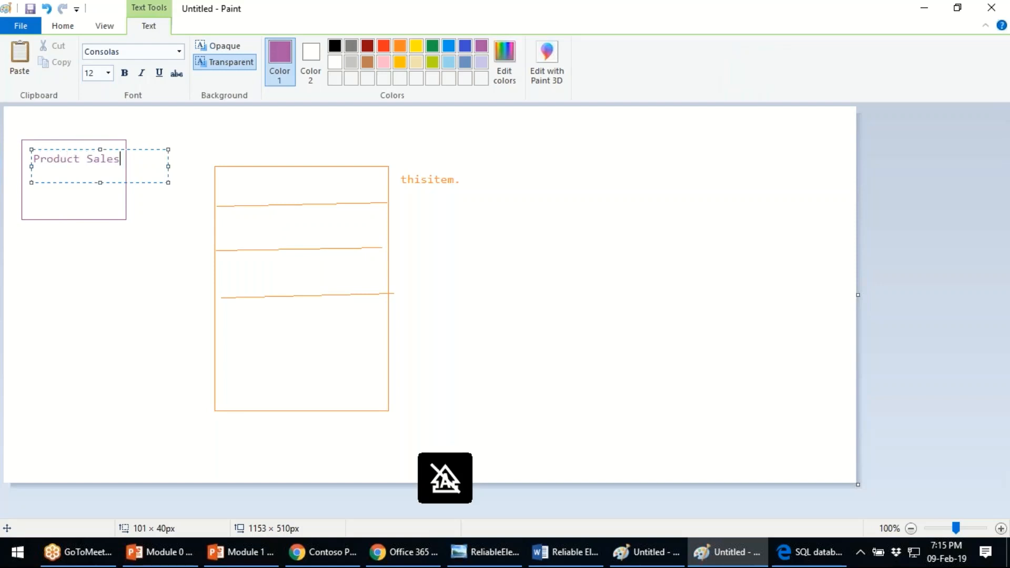
- Draw a purple line arrow from the lower part of the orange rectangle to the Product Sales box
{"action": "left_click", "coordinate": [83, 266]}
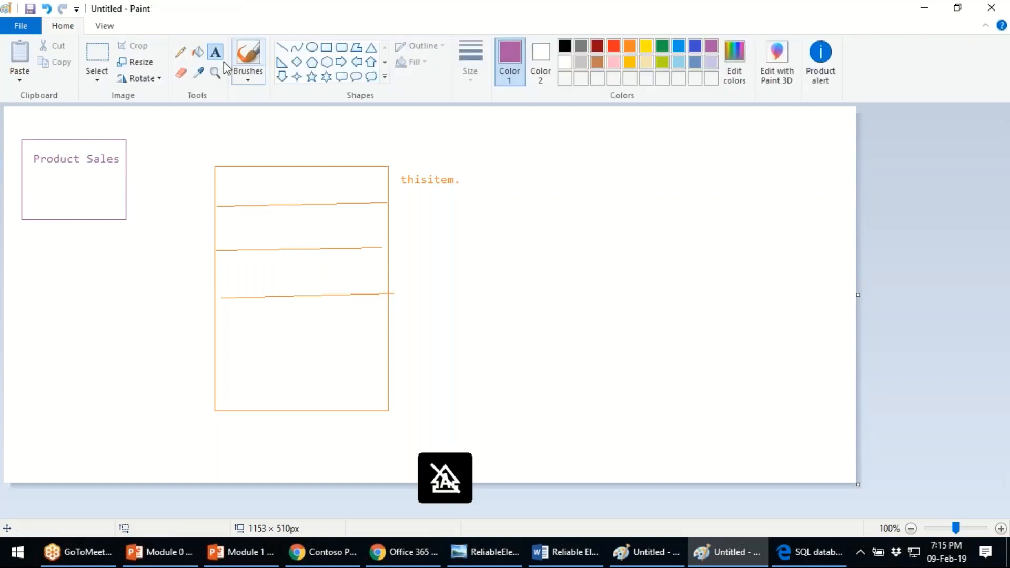
{"action": "left_click", "coordinate": [282, 47]}
{"action": "left_click_drag", "start_coordinate": [227, 344], "coordinate": [202, 312]}
{"action": "left_click_drag", "start_coordinate": [124, 223], "coordinate": [112, 207]}
{"action": "left_click_drag", "start_coordinate": [114, 244], "coordinate": [108, 206]}
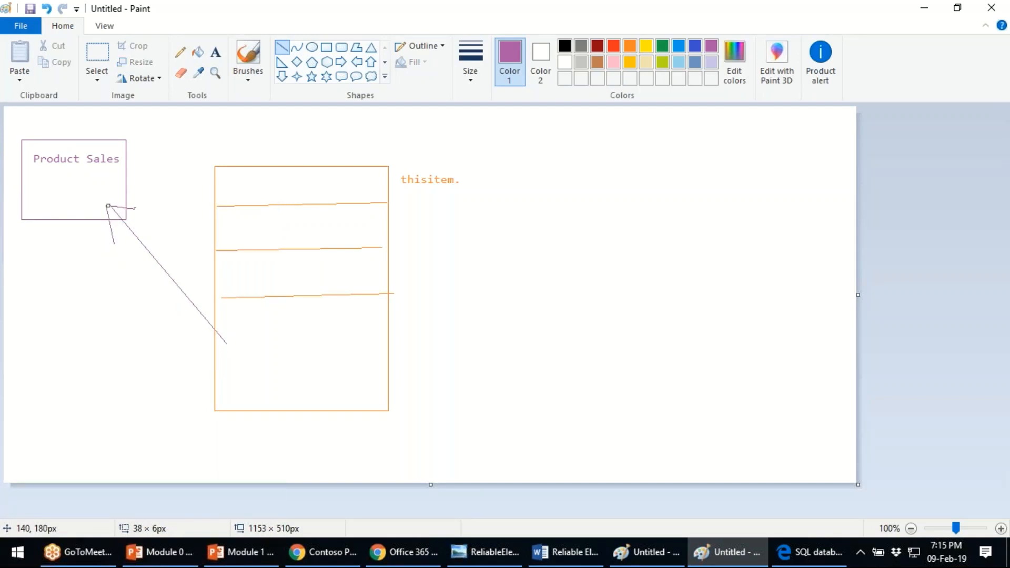
- List "item 1", "item 2" and "item 3" on separate lines under the Product Sales label inside the purple box
{"action": "left_click", "coordinate": [215, 52]}
{"action": "left_click_drag", "start_coordinate": [34, 173], "coordinate": [63, 187]}
{"action": "type", "text": "item 1"}
{"action": "key", "text": "Return"}
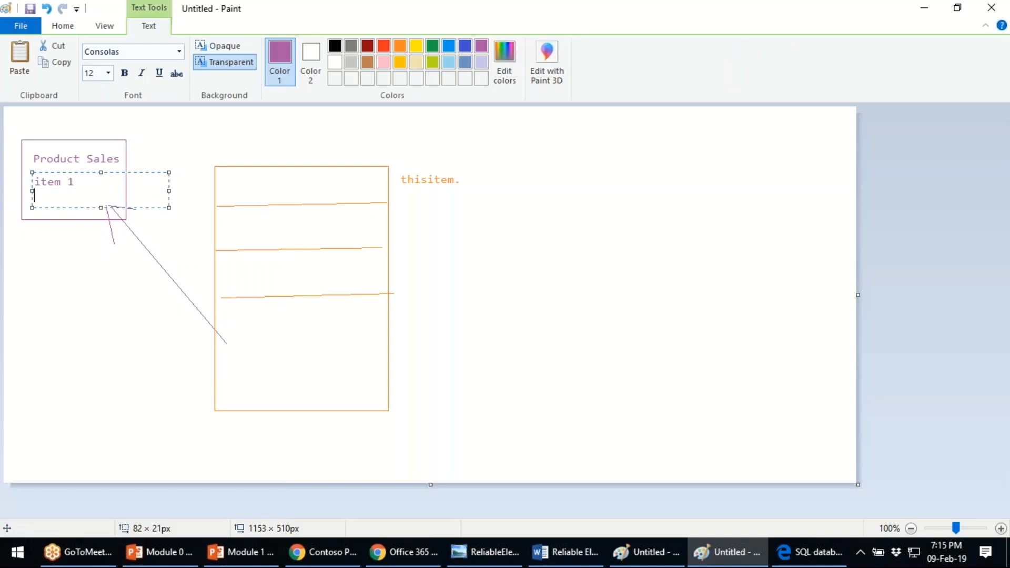
{"action": "type", "text": "item 2"}
{"action": "key", "text": "Return"}
{"action": "type", "text": "item"}
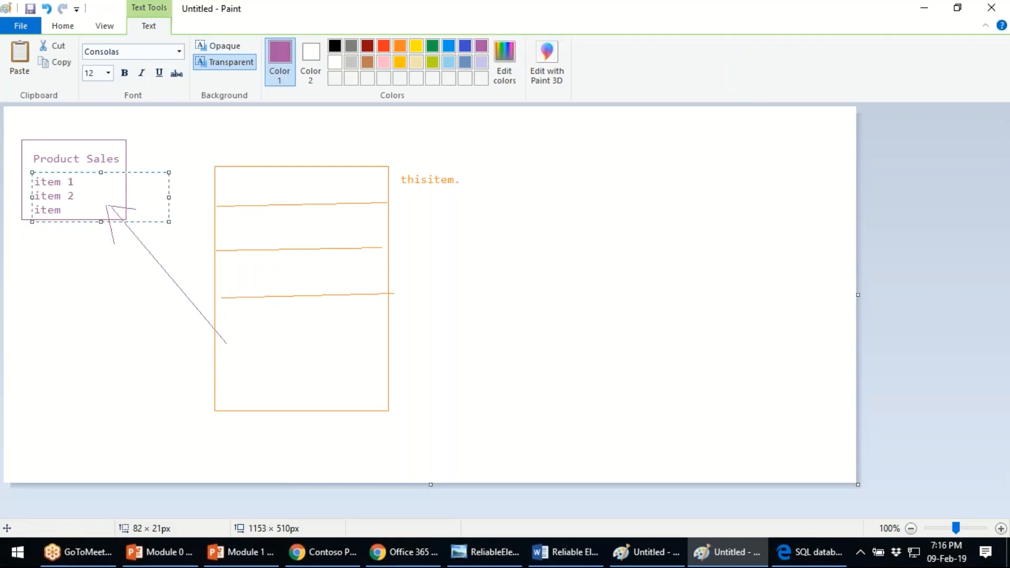
{"action": "type", "text": " 3"}
{"action": "left_click", "coordinate": [284, 184]}
- Add the text "item1" in the first row of the orange rectangle
{"action": "left_click_drag", "start_coordinate": [228, 177], "coordinate": [243, 189]}
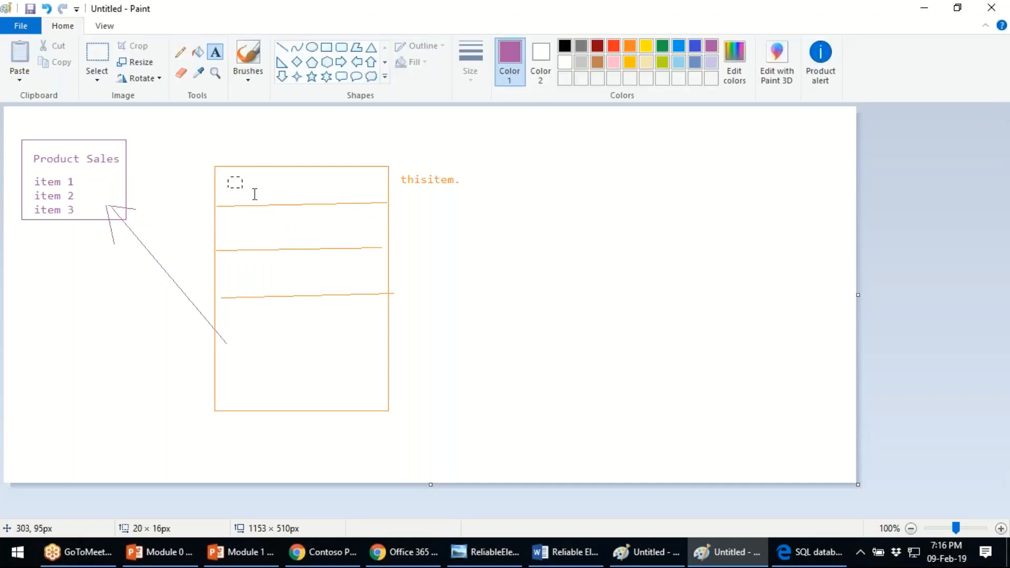
{"action": "type", "text": "item1"}
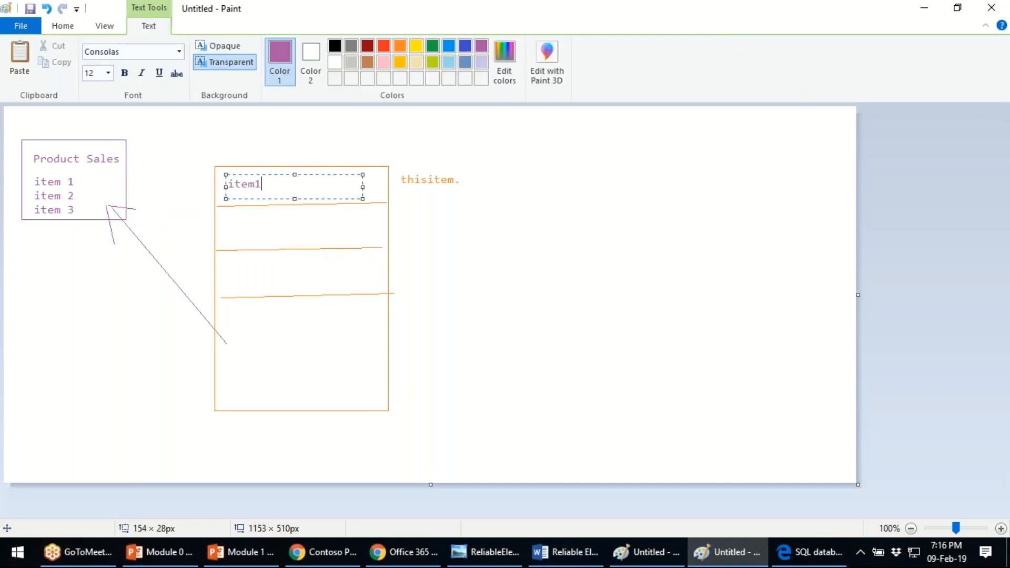
{"action": "left_click", "coordinate": [458, 182]}
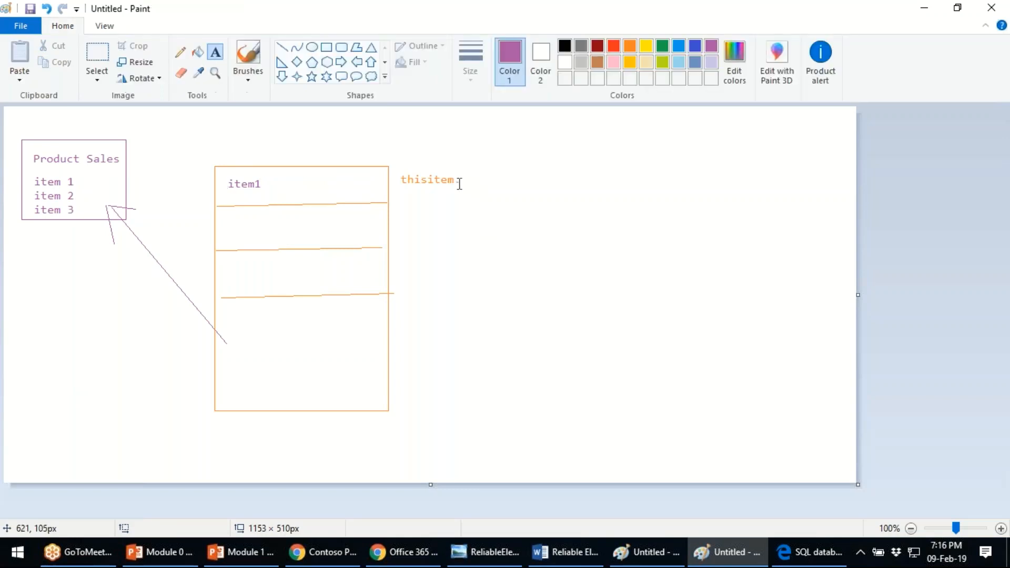
{"action": "left_click", "coordinate": [462, 174]}
{"action": "left_click_drag", "start_coordinate": [89, 176], "coordinate": [167, 187]}
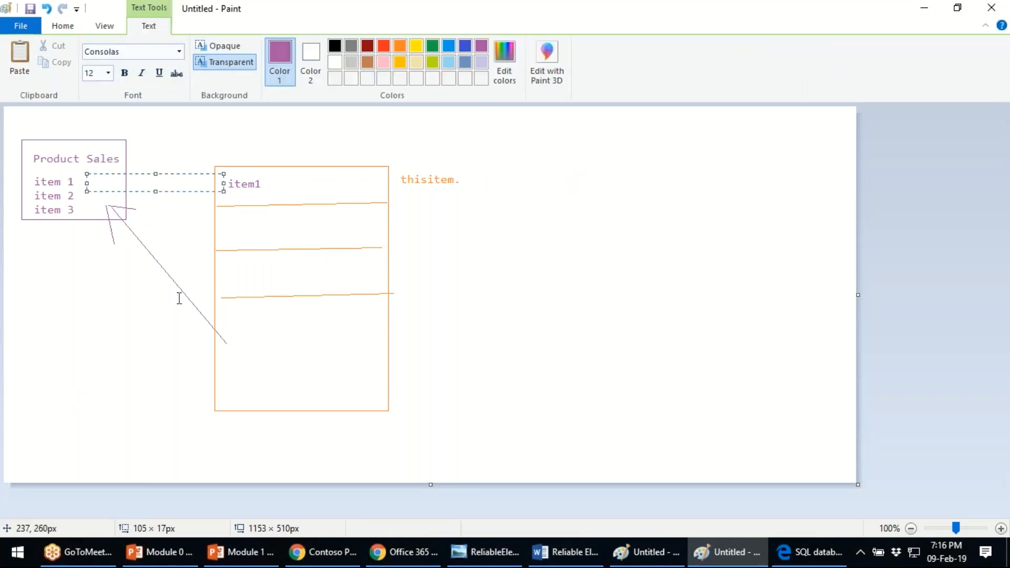
{"action": "left_click", "coordinate": [107, 310]}
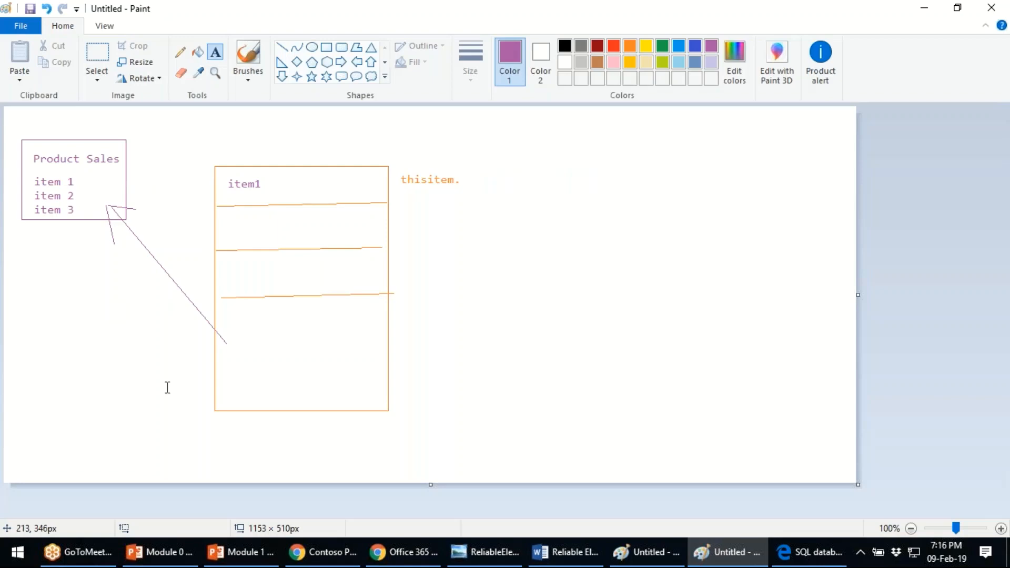
- Switch to the Contoso Products app in PowerApps and remove SalesOrderNumber after "ThisItem." in the gallery title's Text formula
{"action": "left_click", "coordinate": [301, 563]}
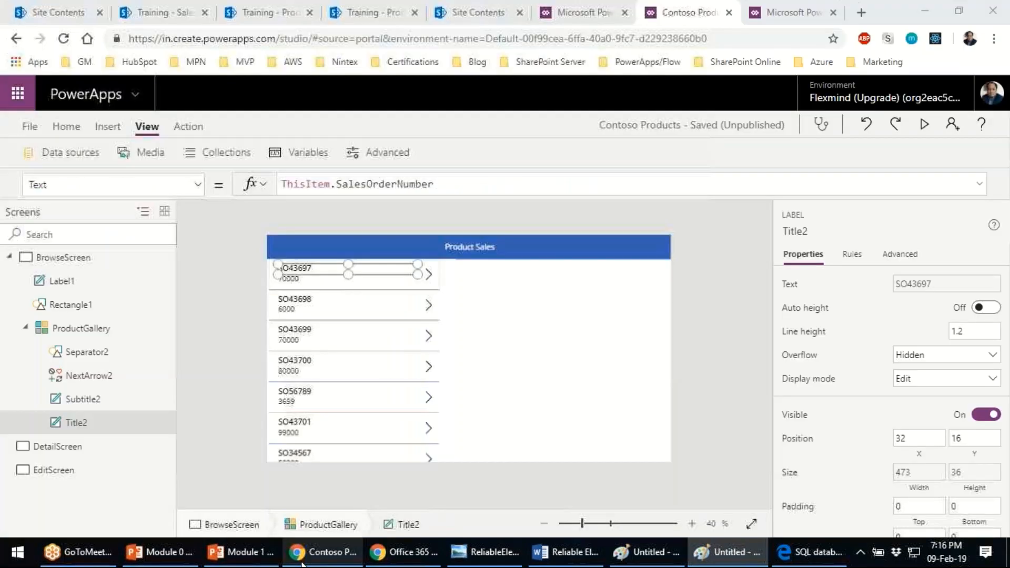
{"action": "left_click_drag", "start_coordinate": [335, 184], "coordinate": [489, 181]}
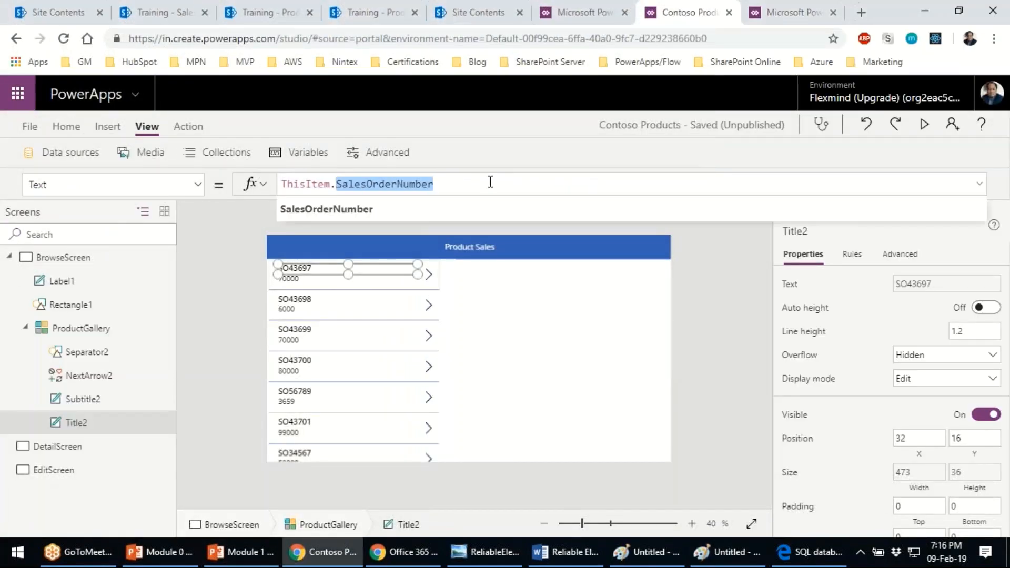
{"action": "key", "text": "BackSpace"}
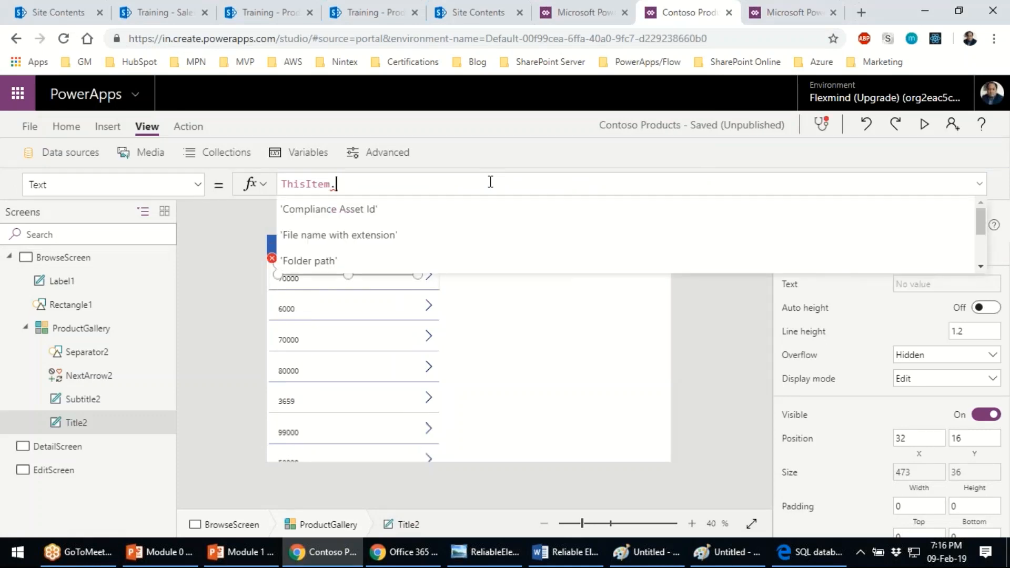
- Look through the suggested fields for ThisItem in the gallery title's Text formula
{"action": "key", "text": "Down"}
{"action": "key", "text": "Down"}
{"action": "key", "text": "Down"}
{"action": "key", "text": "Down"}
{"action": "key", "text": "Down"}
{"action": "key", "text": "Down"}
{"action": "key", "text": "Down"}
{"action": "key", "text": "Down"}
{"action": "key", "text": "Down"}
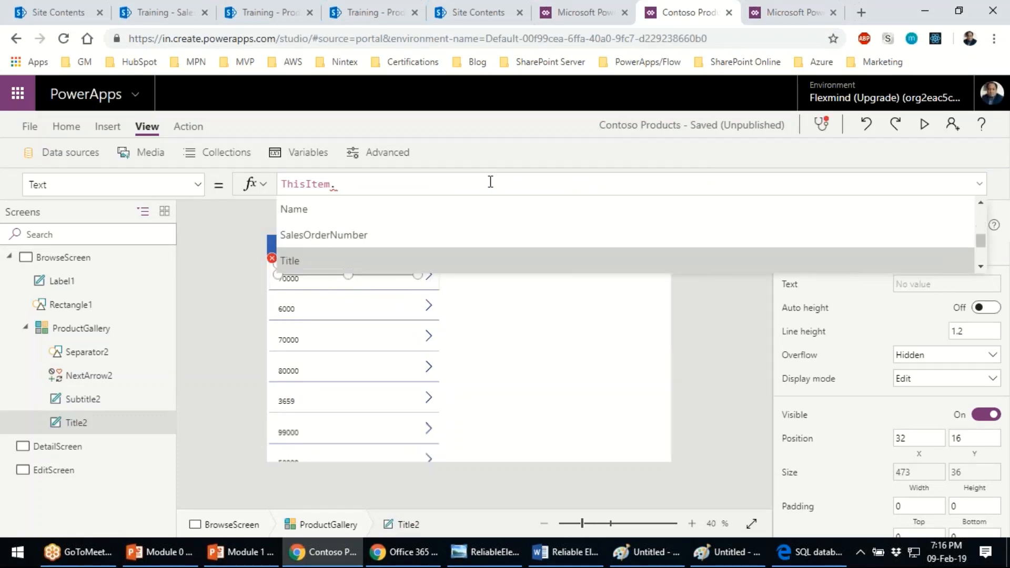
{"action": "key", "text": "Down"}
{"action": "key", "text": "Down"}
{"action": "key", "text": "Down"}
{"action": "key", "text": "Down"}
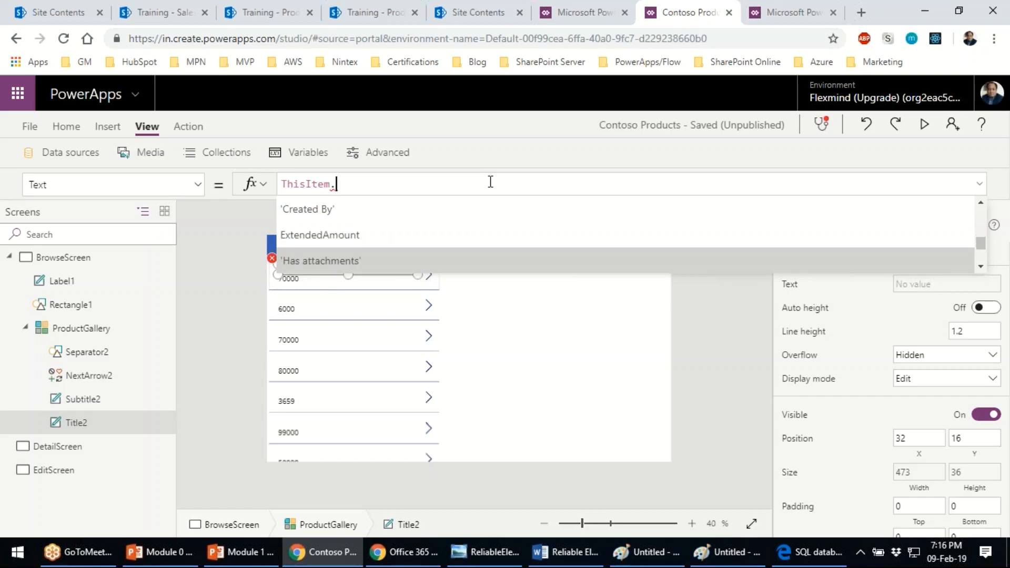
{"action": "key", "text": "Down"}
{"action": "key", "text": "Down"}
{"action": "key", "text": "Down"}
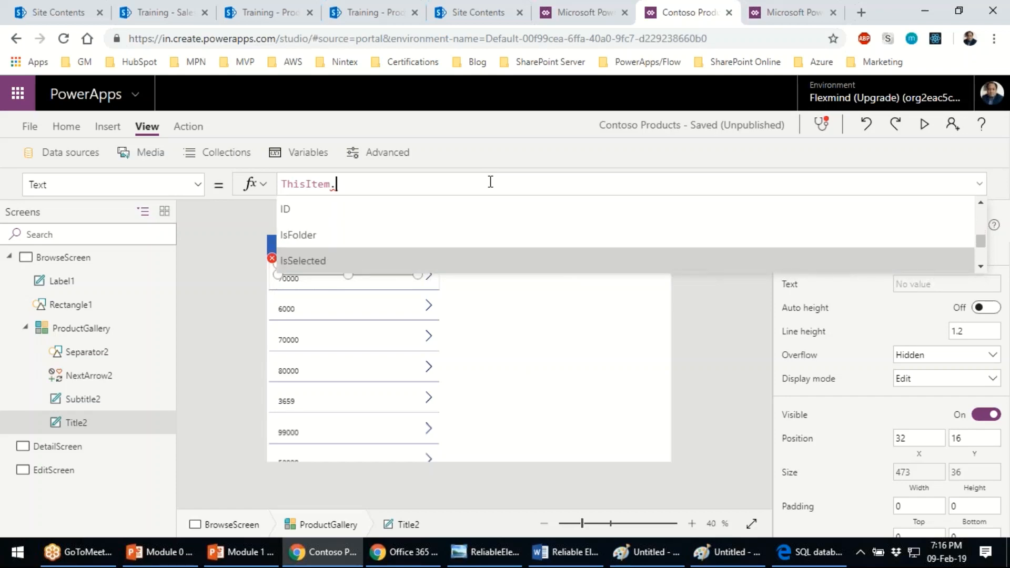
{"action": "key", "text": "Down"}
{"action": "key", "text": "Down"}
{"action": "key", "text": "Down"}
{"action": "key", "text": "Down"}
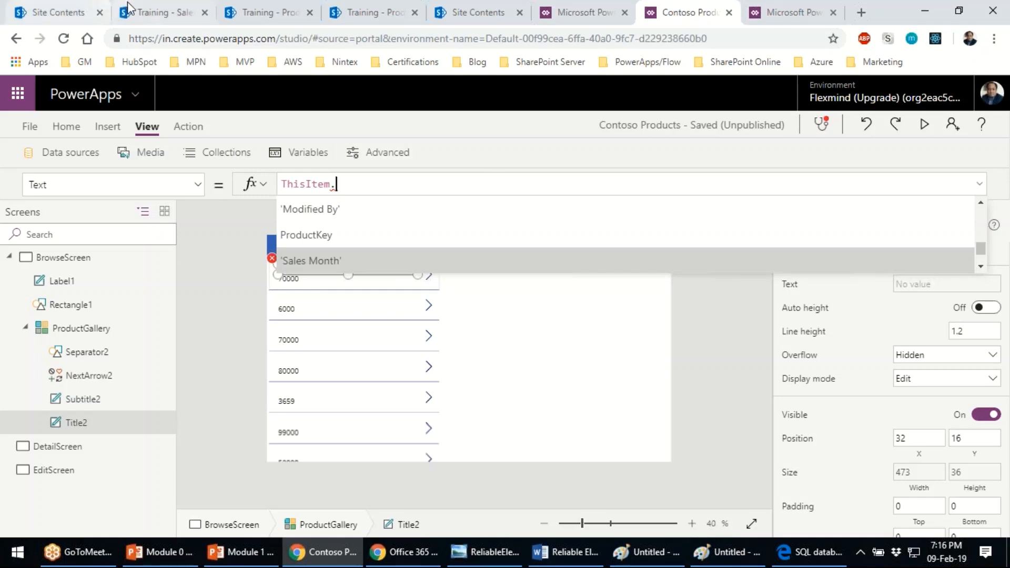
- Check the columns of the Product Sales list in SharePoint, and return to the Contoso Products app
{"action": "left_click", "coordinate": [143, 12]}
{"action": "left_click", "coordinate": [271, 9]}
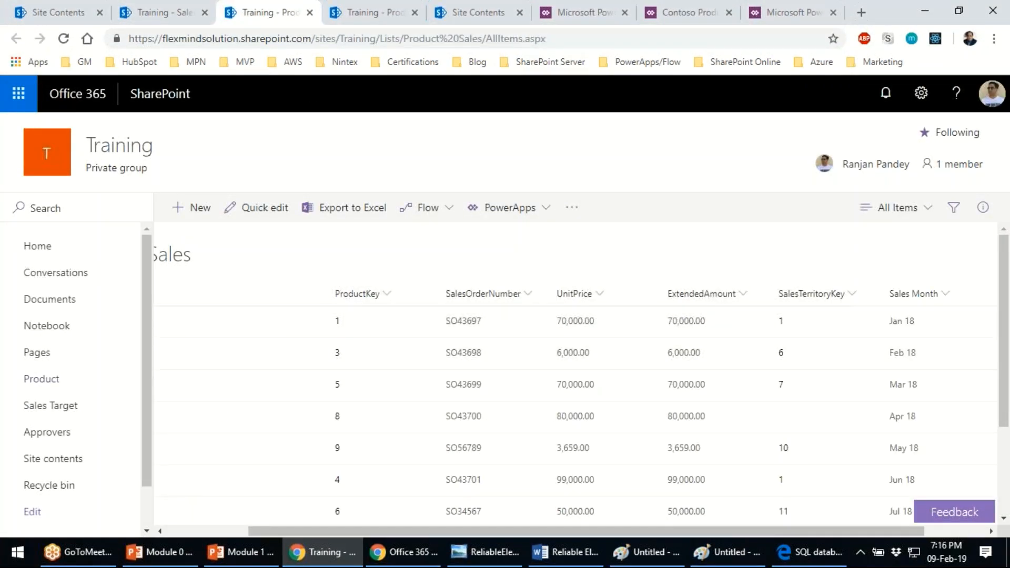
{"action": "left_click", "coordinate": [556, 16]}
{"action": "left_click", "coordinate": [655, 12]}
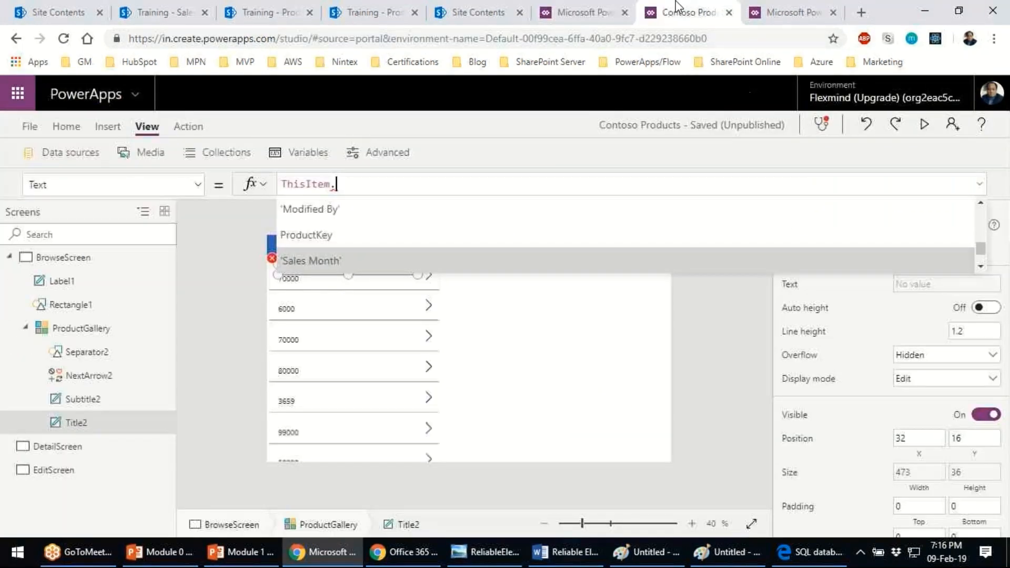
- Complete the gallery title's Text formula as ThisItem.SalesOrderNumber
{"action": "left_click", "coordinate": [391, 178]}
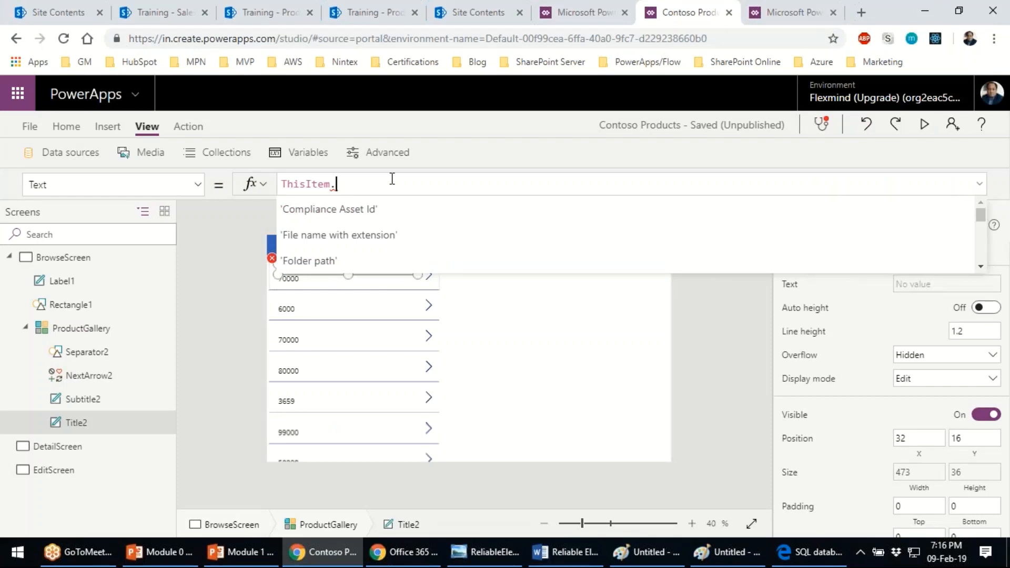
{"action": "type", "text": "sales"}
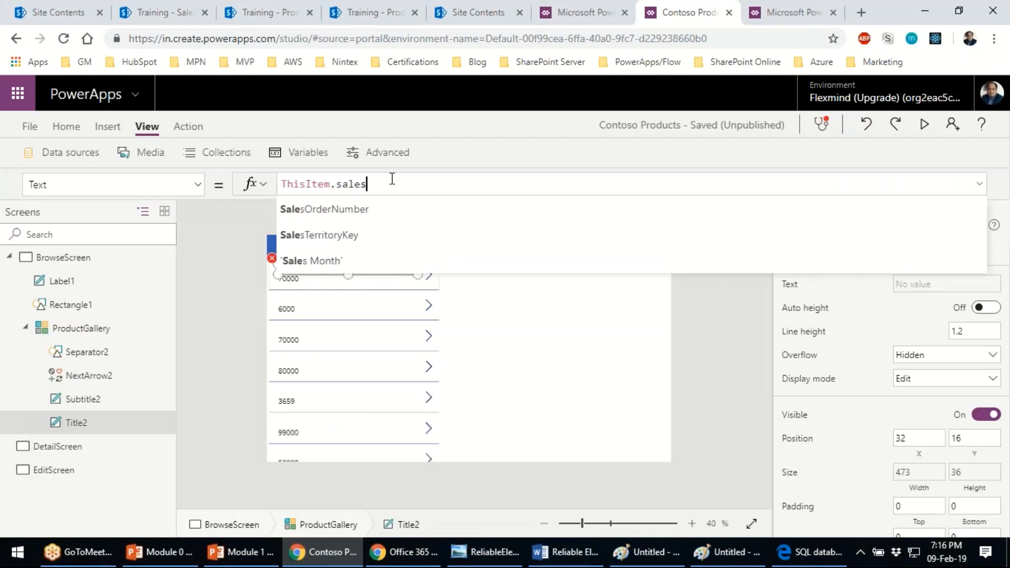
{"action": "left_click", "coordinate": [388, 217]}
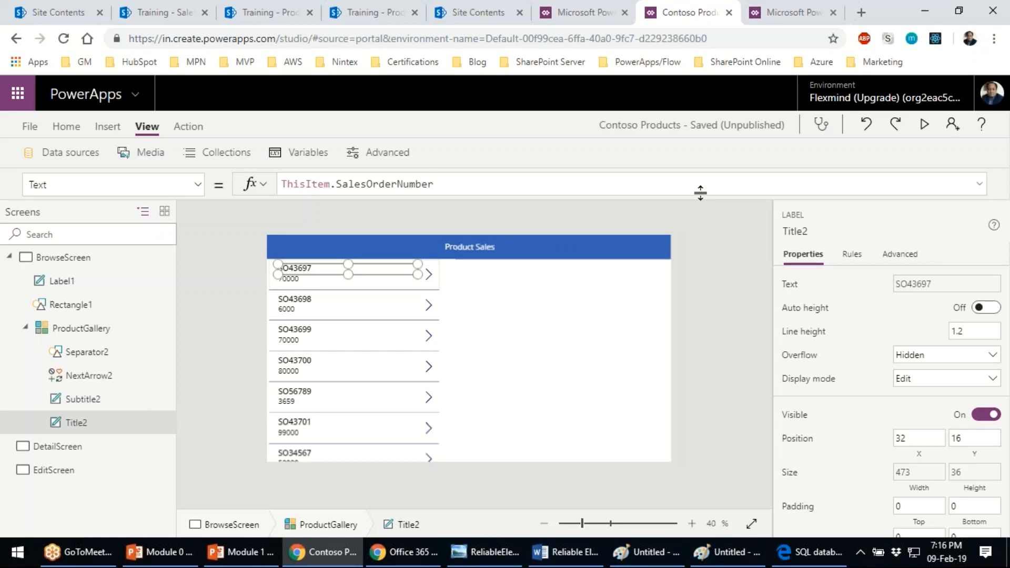
{"action": "left_click", "coordinate": [282, 184]}
{"action": "left_click", "coordinate": [712, 296]}
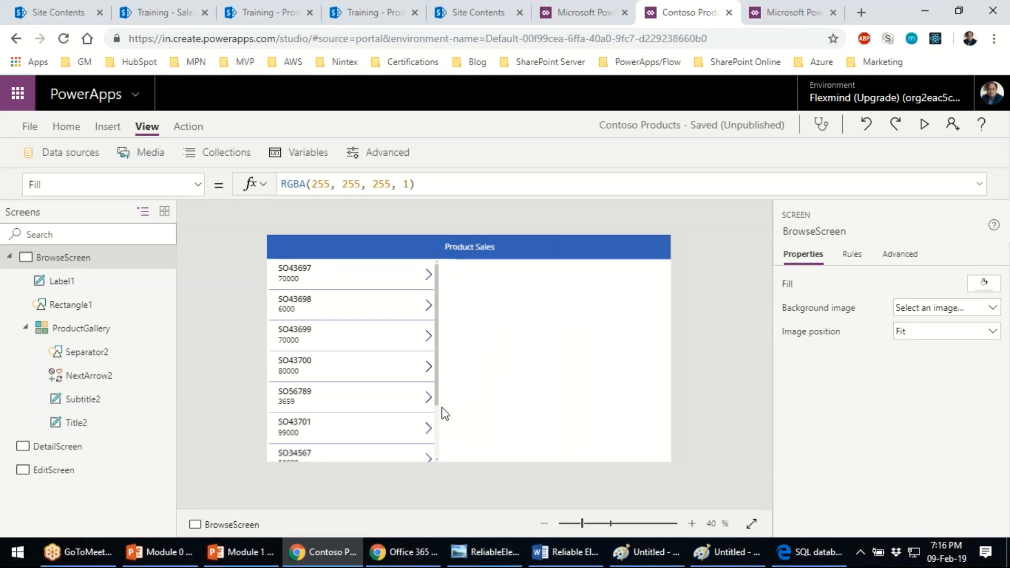
- Change the gallery title's Text formula to "Order No. "& ThisItem.SalesOrderNumber
{"action": "left_click", "coordinate": [691, 524]}
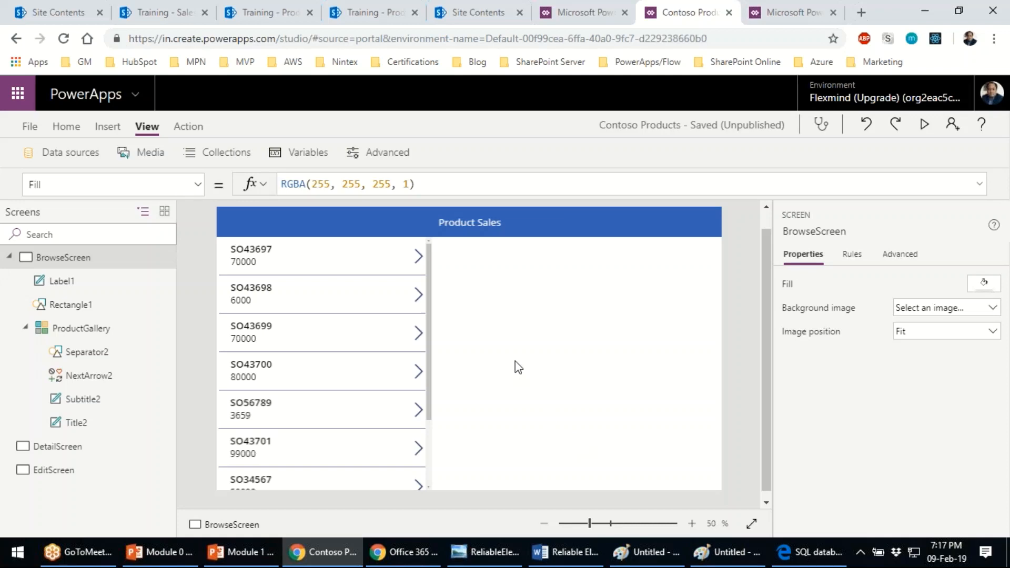
{"action": "left_click", "coordinate": [270, 250]}
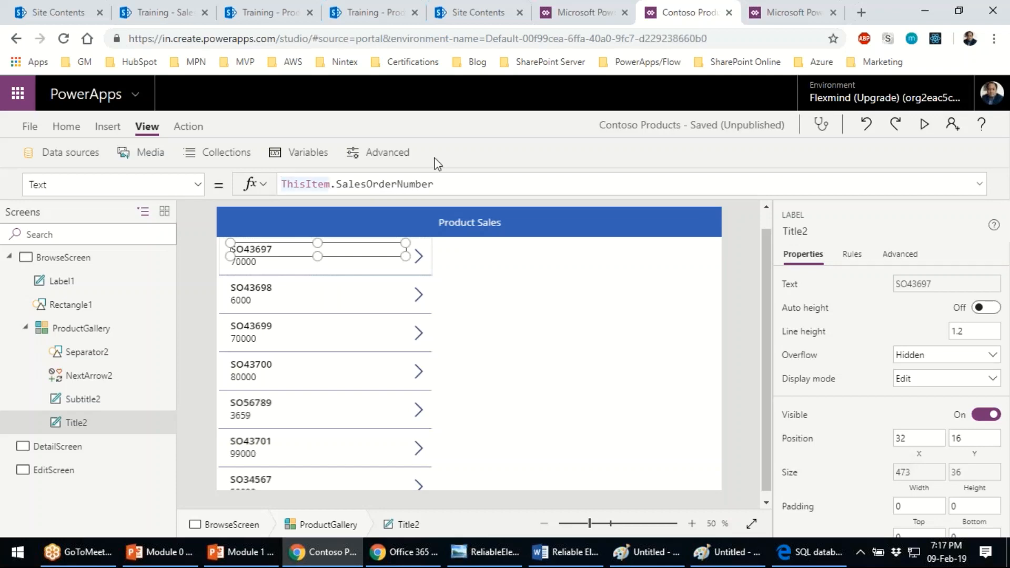
{"action": "type", "text": "\"\""}
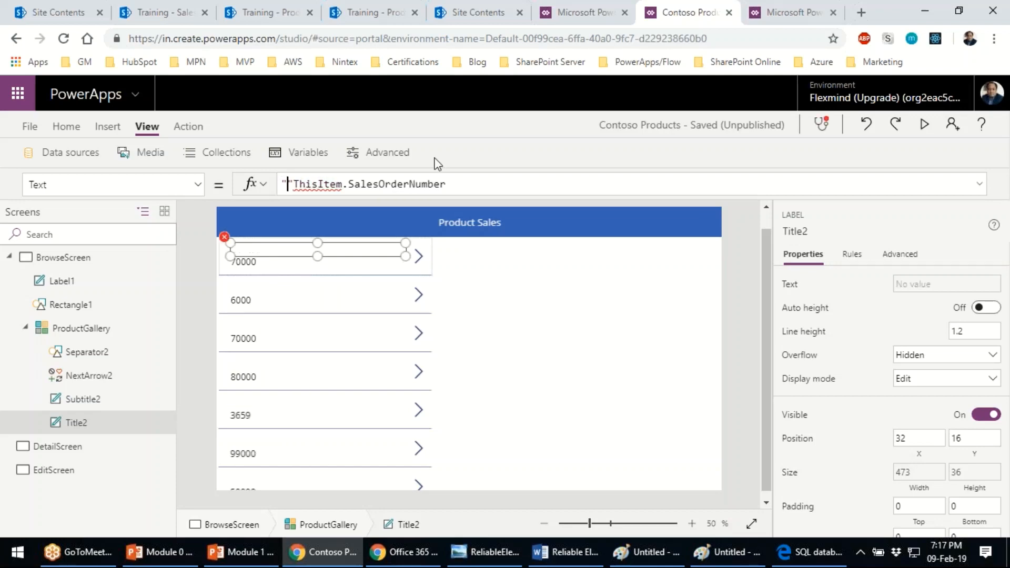
{"action": "type", "text": "O"}
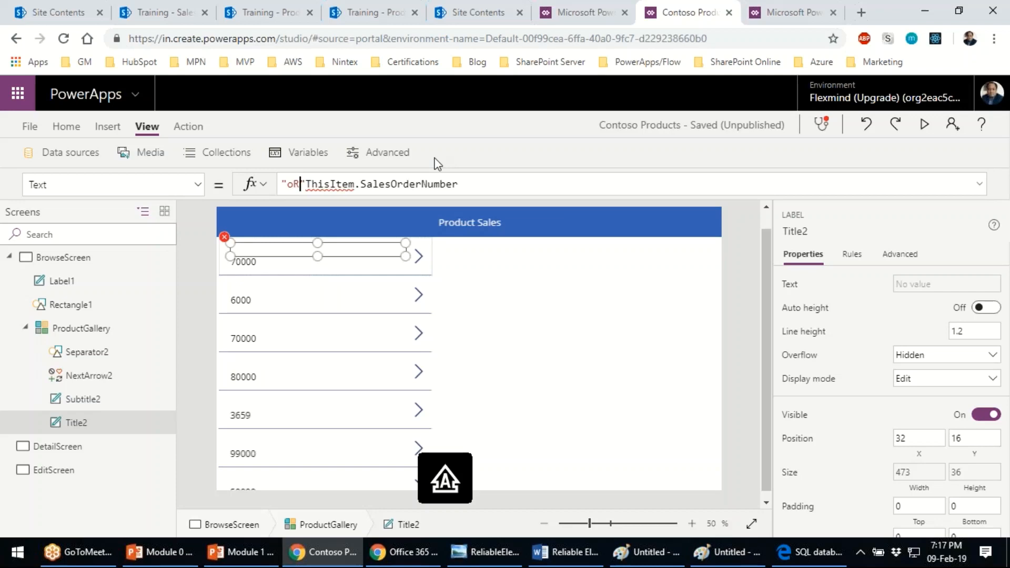
{"action": "type", "text": "rder No"}
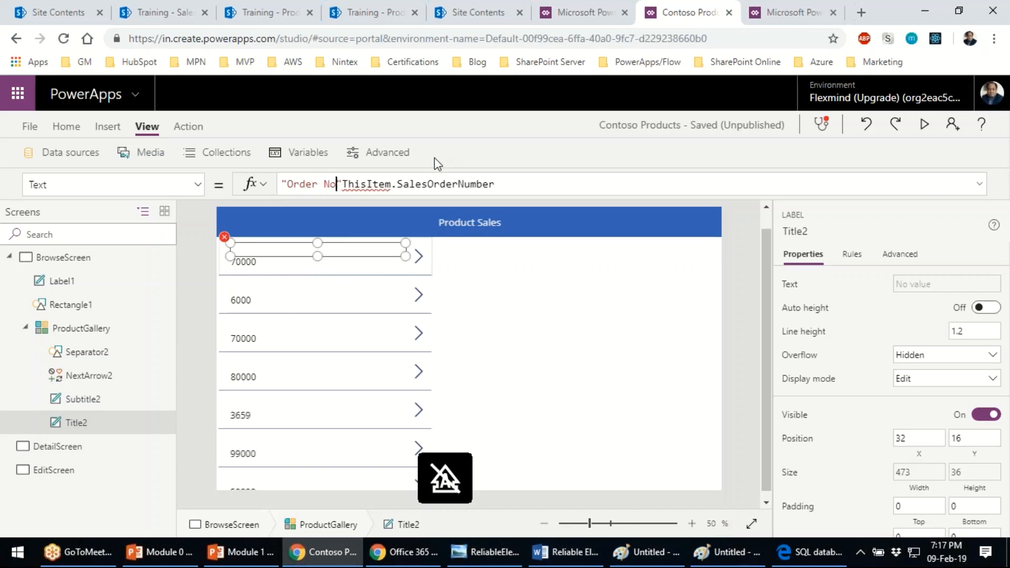
{"action": "type", "text": ". "}
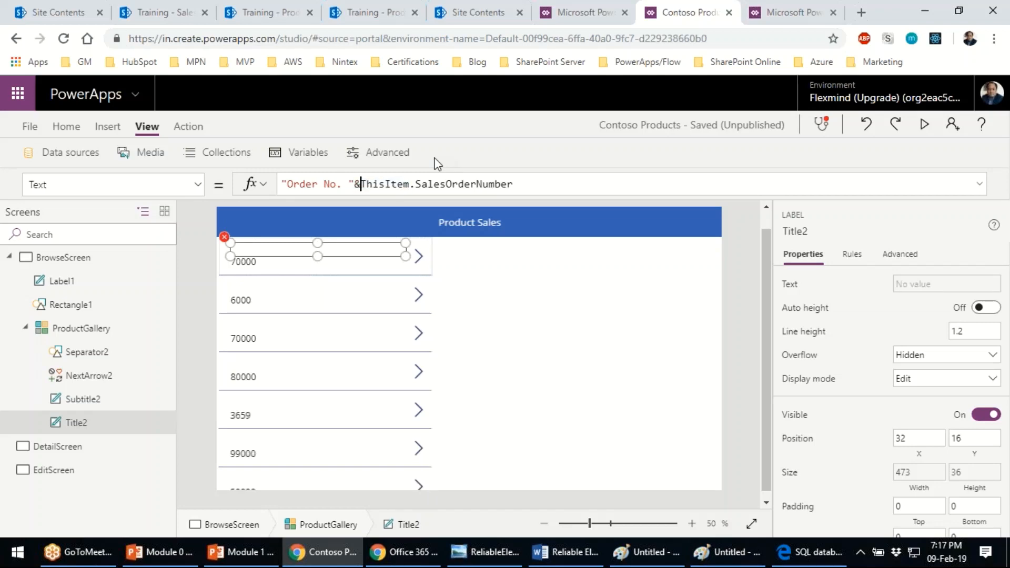
{"action": "type", "text": "&"}
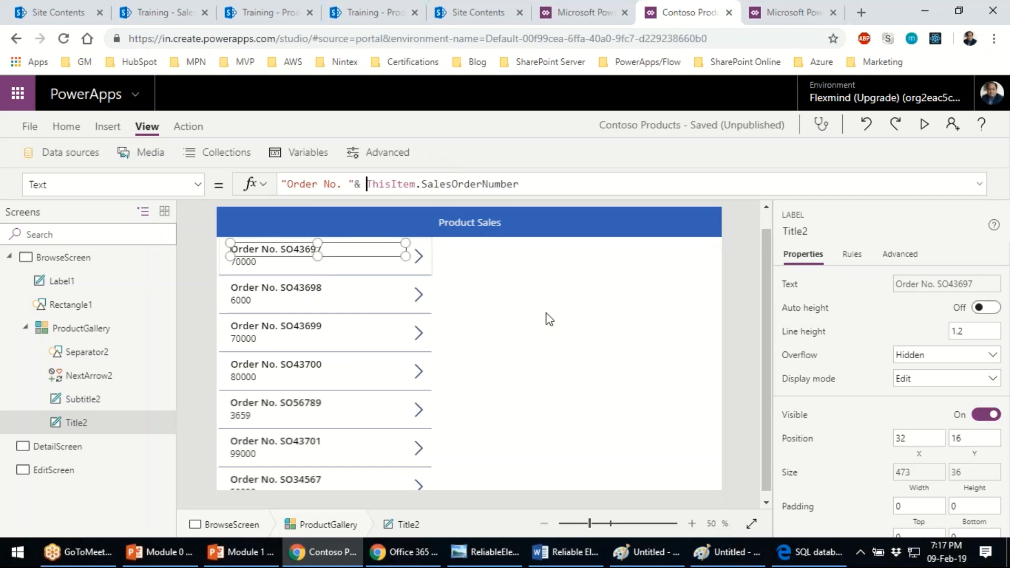
- Replace the prefix text in the gallery title's formula with "Sales order number: "
{"action": "left_click", "coordinate": [341, 184]}
{"action": "key", "text": "BackSpace"}
{"action": "key", "text": "BackSpace"}
{"action": "key", "text": "BackSpace"}
{"action": "key", "text": "BackSpace"}
{"action": "key", "text": "BackSpace"}
{"action": "key", "text": "BackSpace"}
{"action": "key", "text": "BackSpace"}
{"action": "key", "text": "BackSpace"}
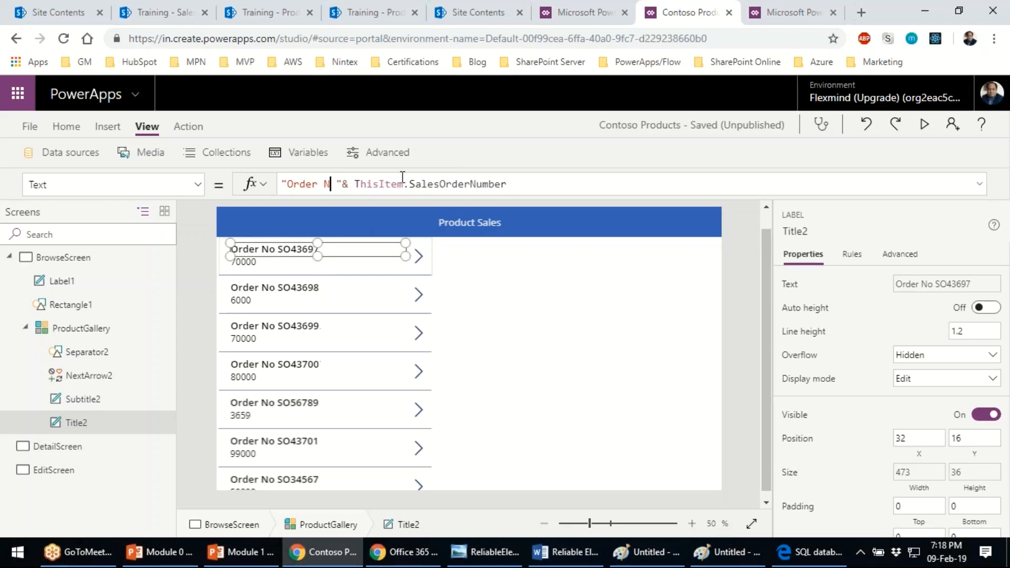
{"action": "key", "text": "BackSpace"}
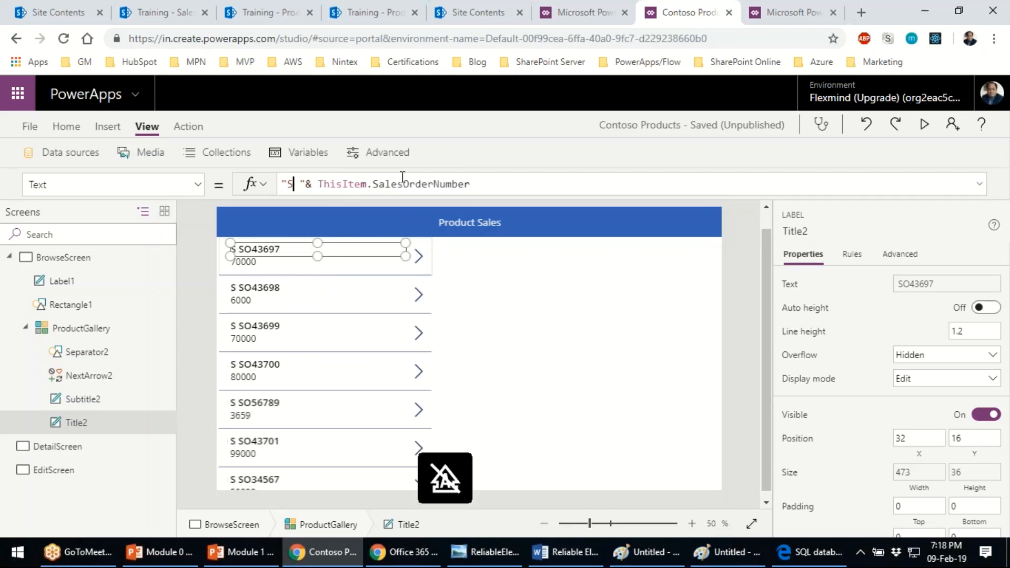
{"action": "type", "text": "Sale"}
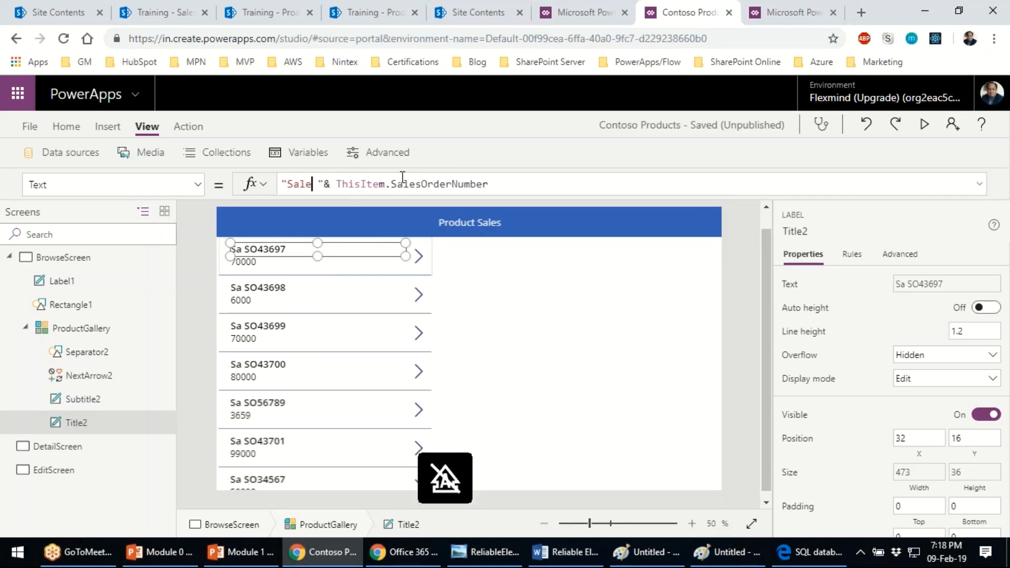
{"action": "type", "text": "s order"}
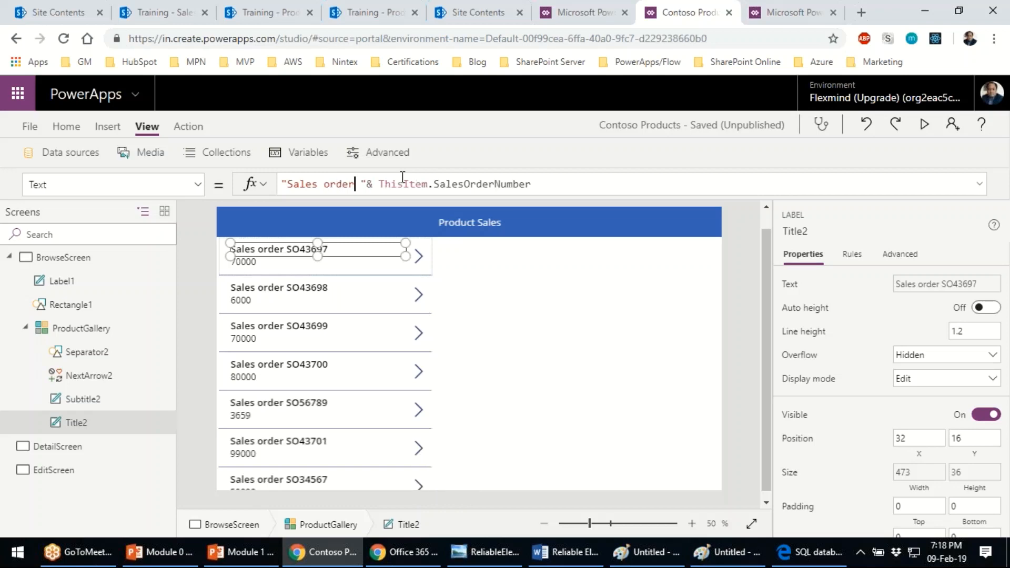
{"action": "type", "text": " number"}
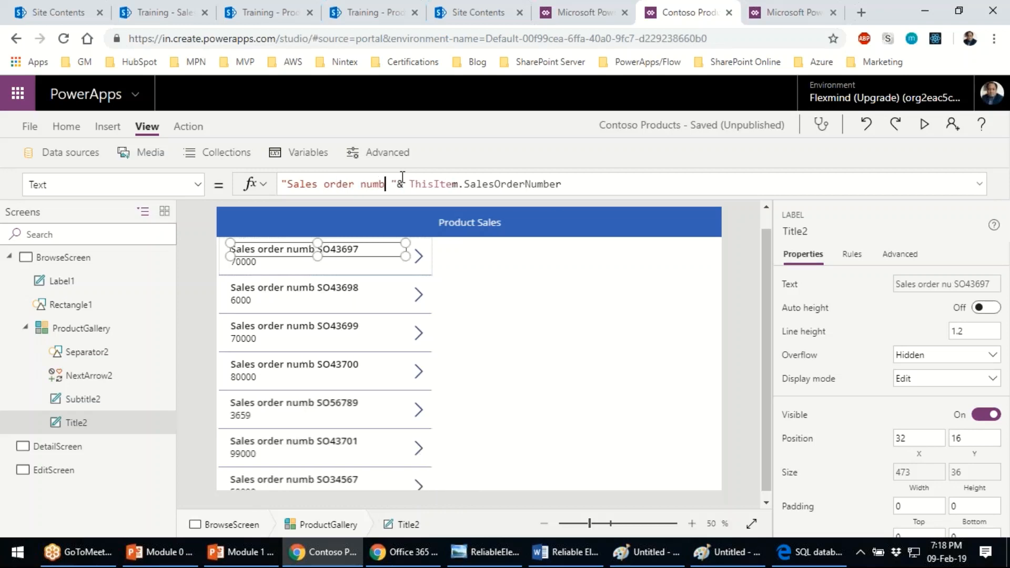
{"action": "type", "text": ":"}
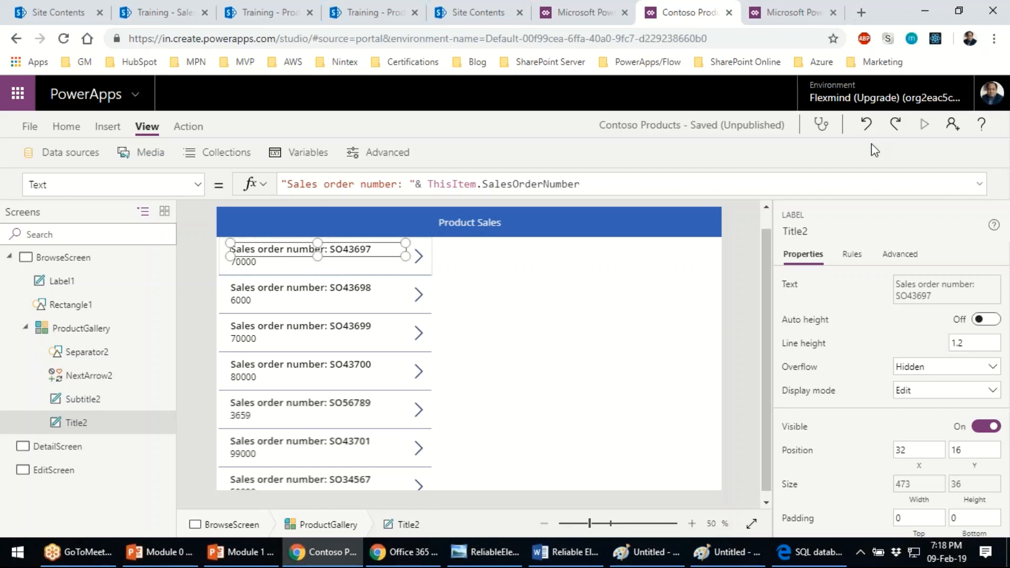
- Preview the app, look through the sales order titles in the gallery, and close the preview
{"action": "key", "text": "F5"}
{"action": "scroll", "coordinate": [240, 265], "scroll_direction": "down", "scroll_amount": 3}
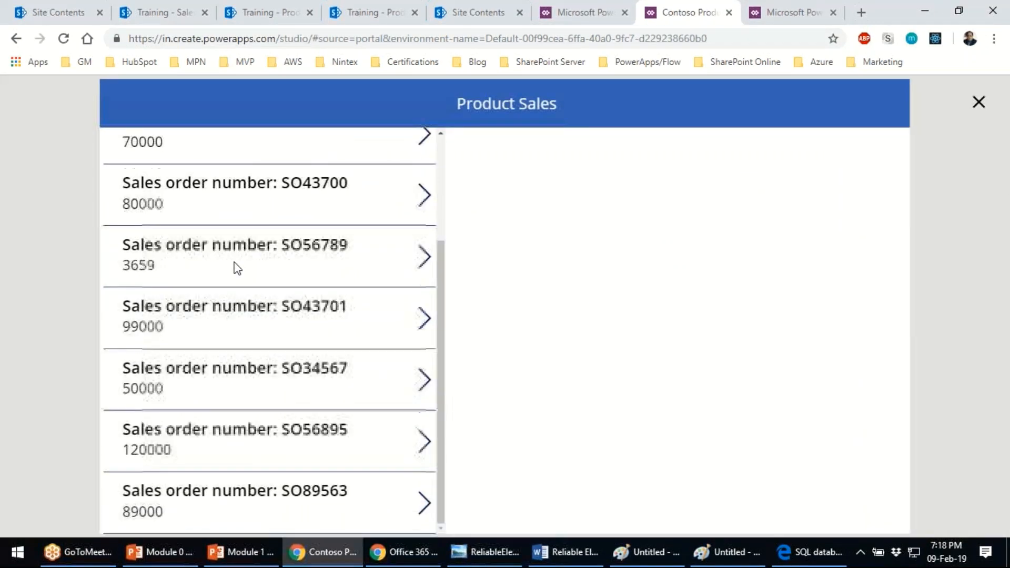
{"action": "scroll", "coordinate": [232, 286], "scroll_direction": "up", "scroll_amount": 3}
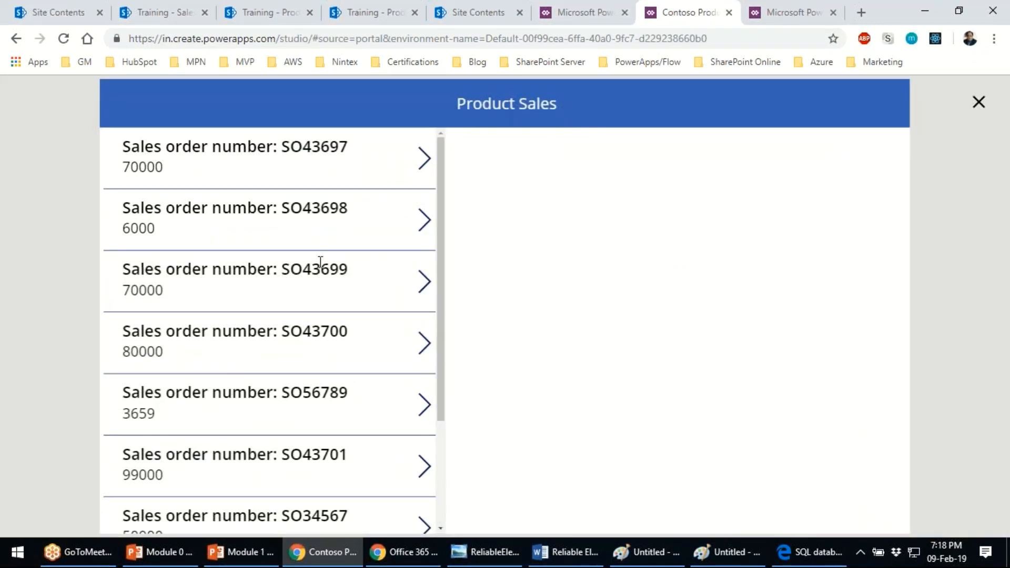
{"action": "left_click", "coordinate": [978, 101]}
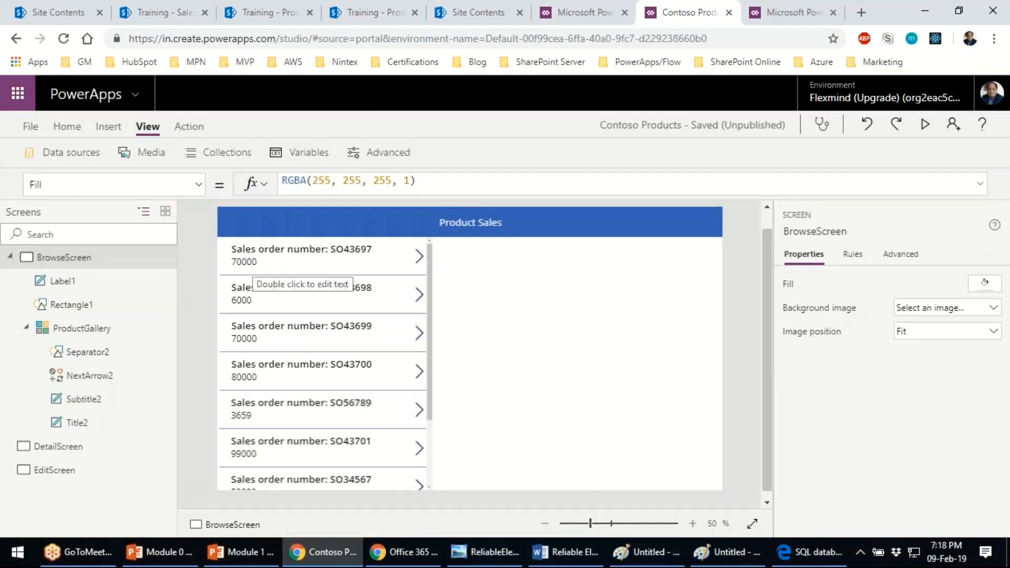
- Shorten the prefix in the gallery title's Text formula to "Order number: " and save the app
{"action": "left_click", "coordinate": [255, 266]}
{"action": "left_click", "coordinate": [295, 250]}
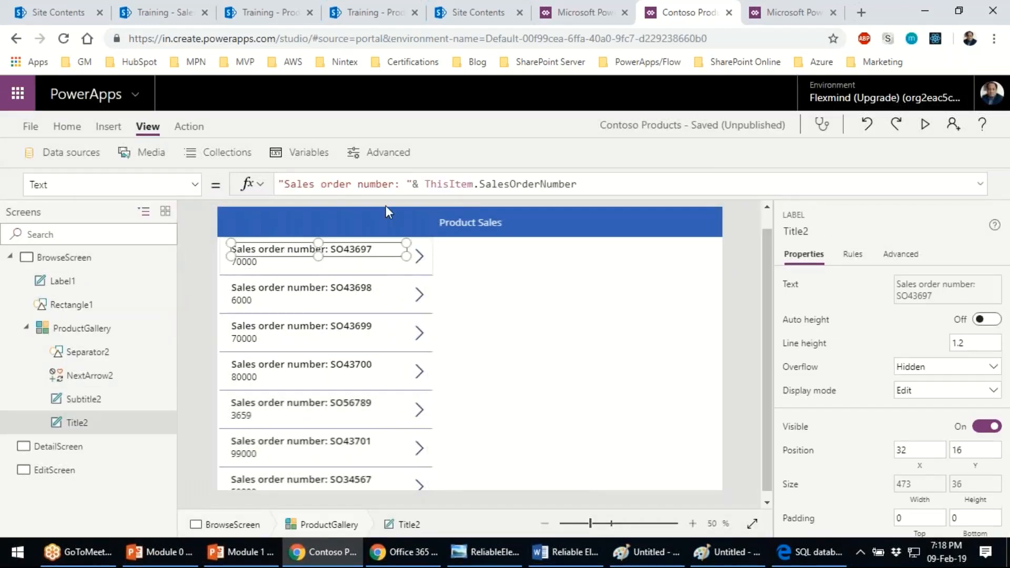
{"action": "left_click", "coordinate": [325, 184]}
{"action": "double_click", "coordinate": [292, 185]}
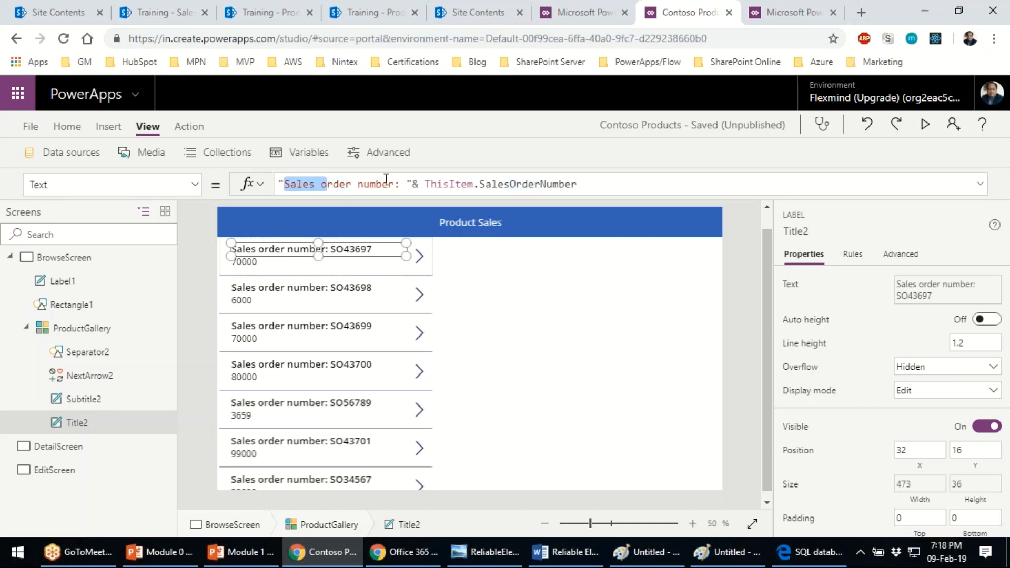
{"action": "key", "text": "BackSpace"}
{"action": "type", "text": "O"}
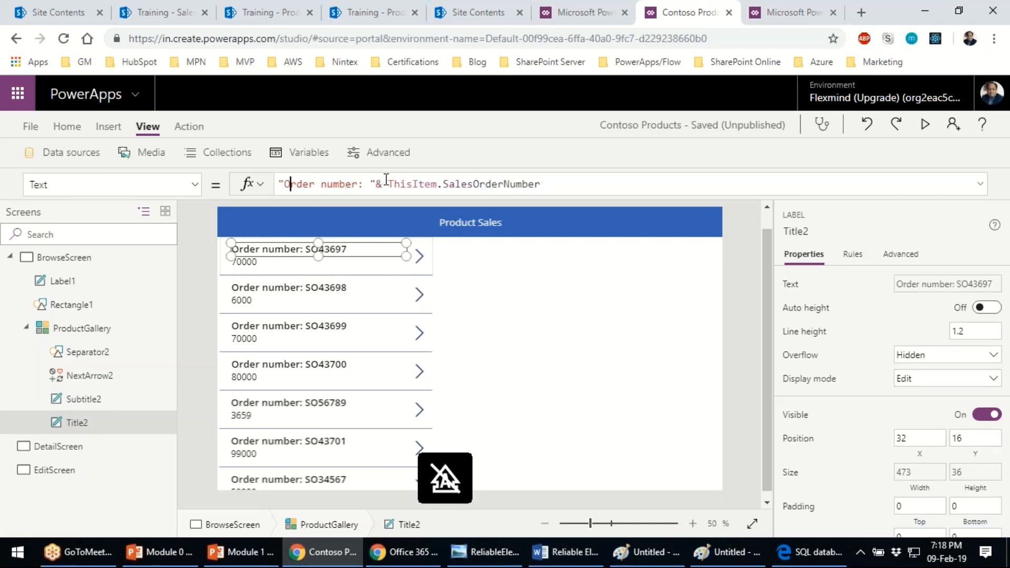
{"action": "key", "text": "ctrl+s"}
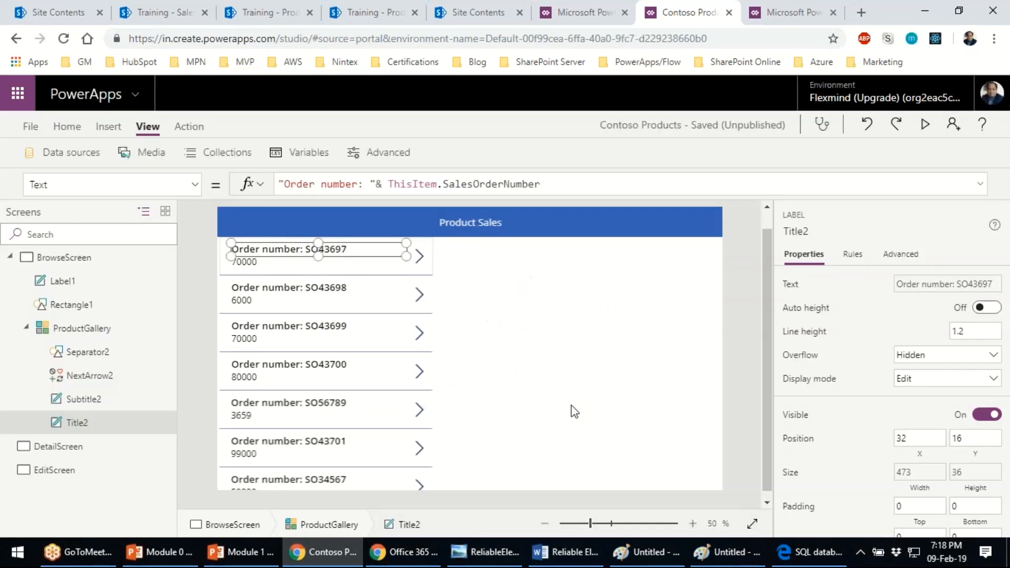
{"action": "left_click", "coordinate": [572, 410]}
- Compare the gallery subtitle's formula with the ExtendedAmount column of the Product Sales list in SharePoint, and return to the Contoso Products app
{"action": "left_click", "coordinate": [244, 261]}
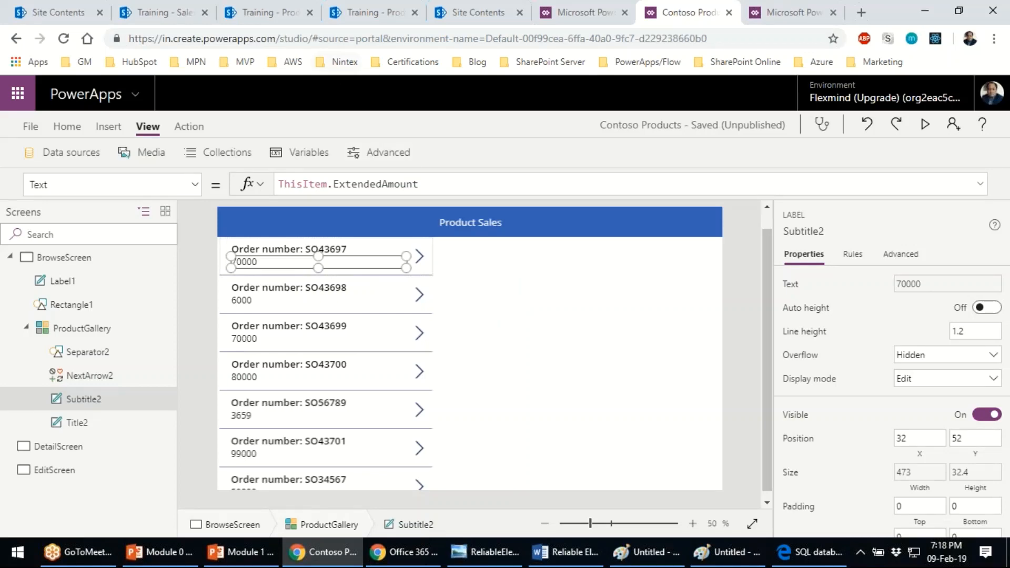
{"action": "left_click", "coordinate": [265, 12]}
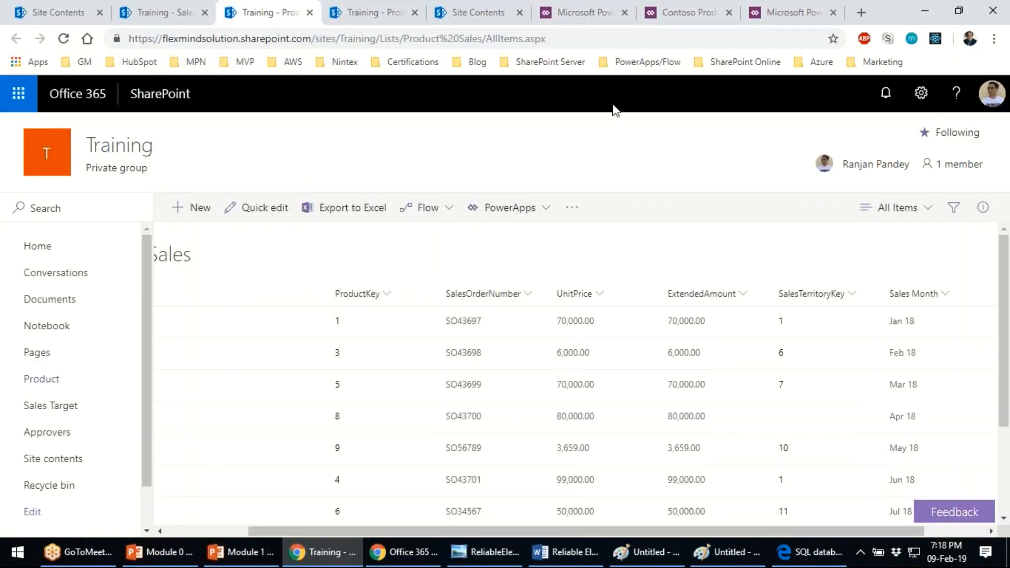
{"action": "left_click", "coordinate": [702, 16]}
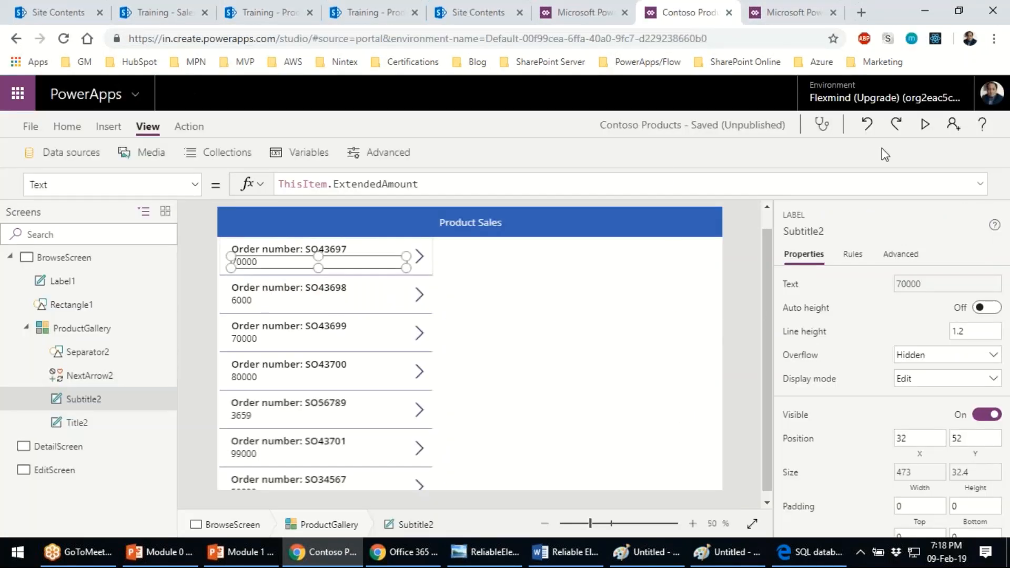
- Preview the app to check the shortened order number titles throughout the gallery, and close the preview
{"action": "key", "text": "F5"}
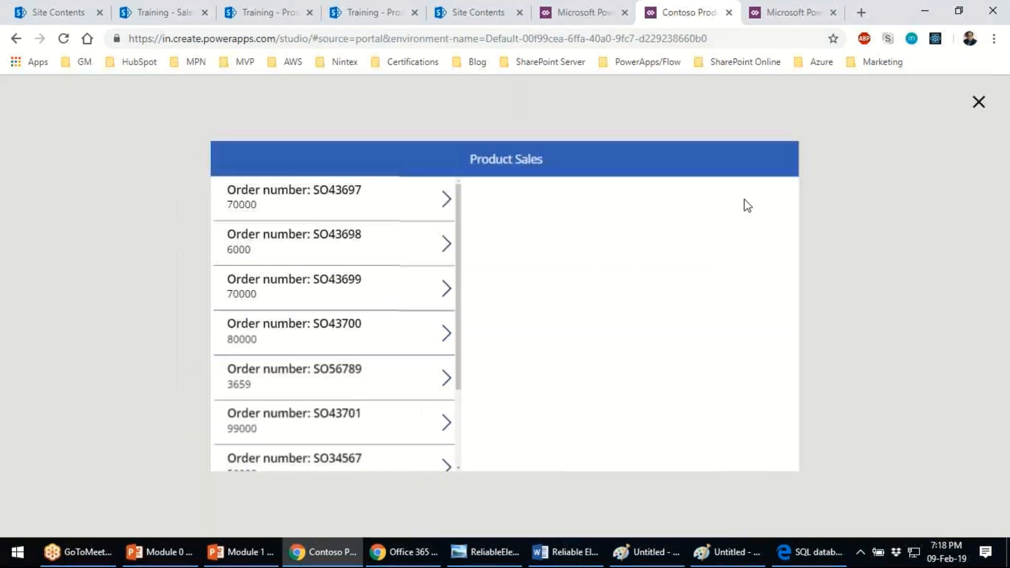
{"action": "left_click", "coordinate": [977, 102]}
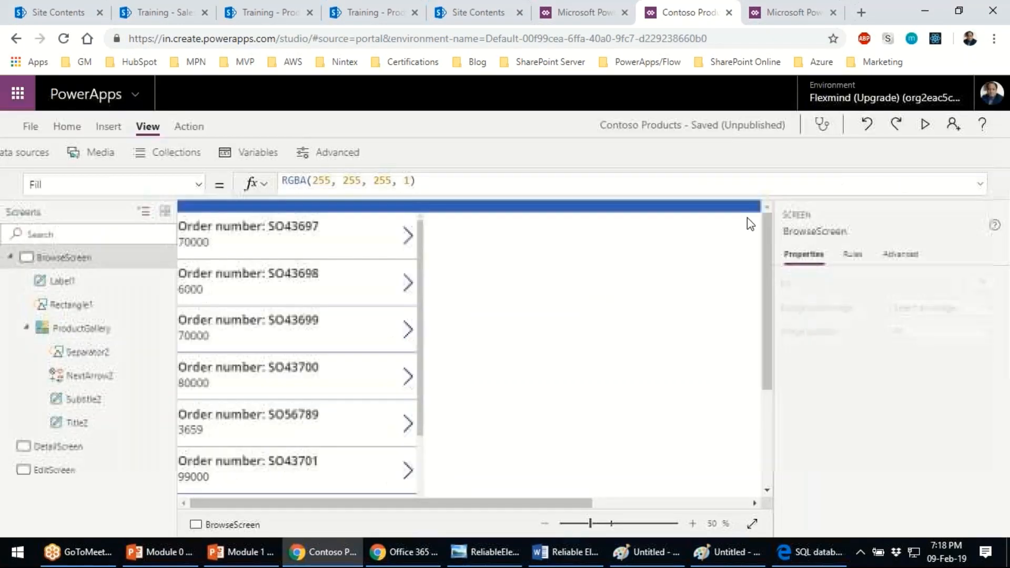
{"action": "left_click", "coordinate": [332, 252]}
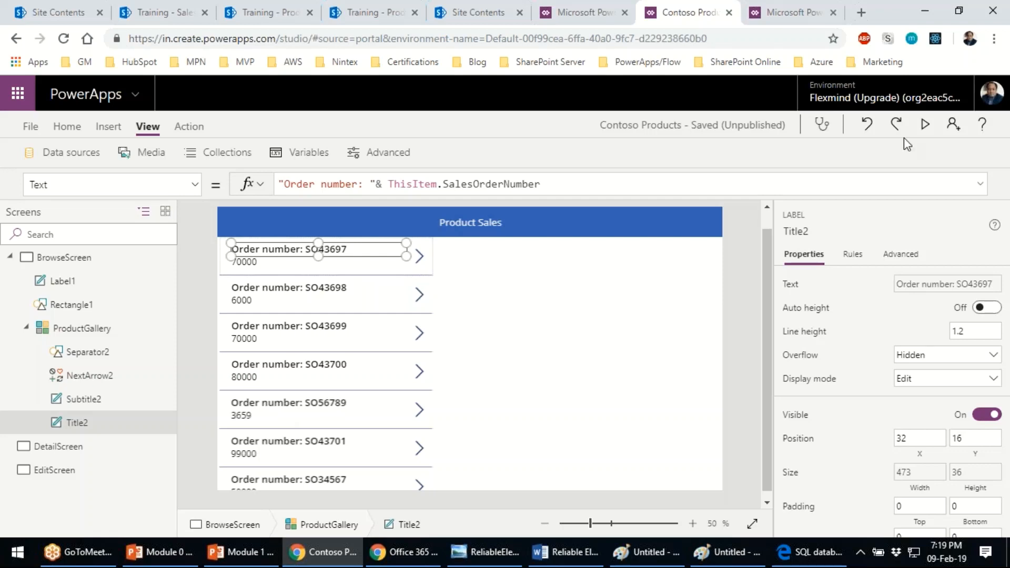
{"action": "key", "text": "F5"}
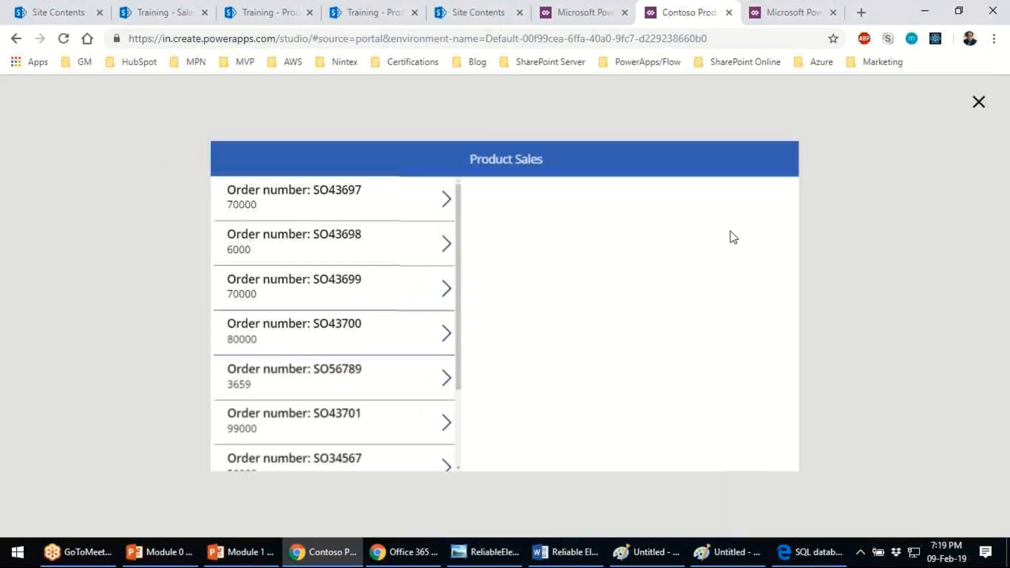
{"action": "scroll", "coordinate": [315, 284], "scroll_direction": "down", "scroll_amount": 3}
{"action": "scroll", "coordinate": [277, 298], "scroll_direction": "up", "scroll_amount": 3}
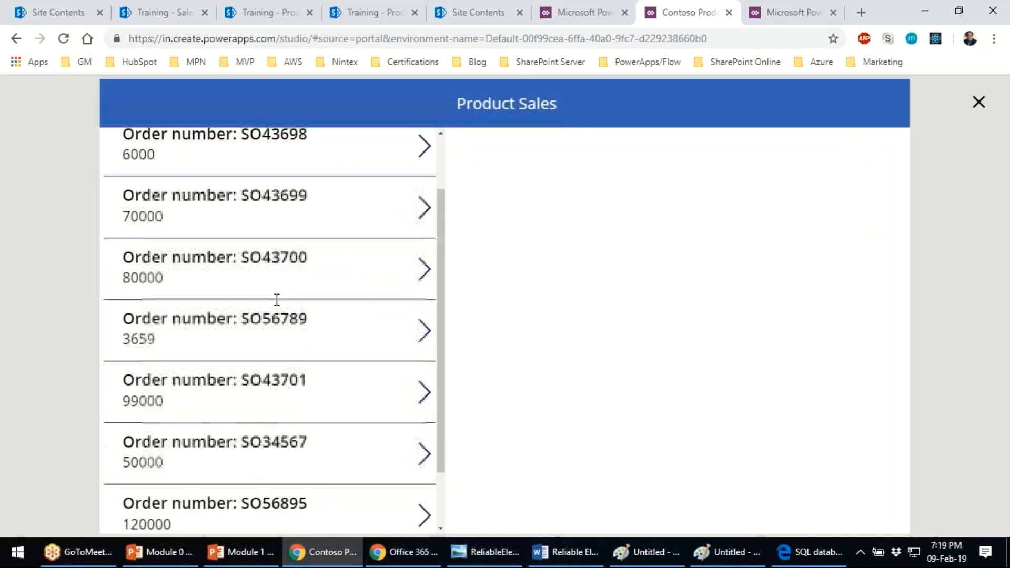
{"action": "left_click", "coordinate": [974, 115]}
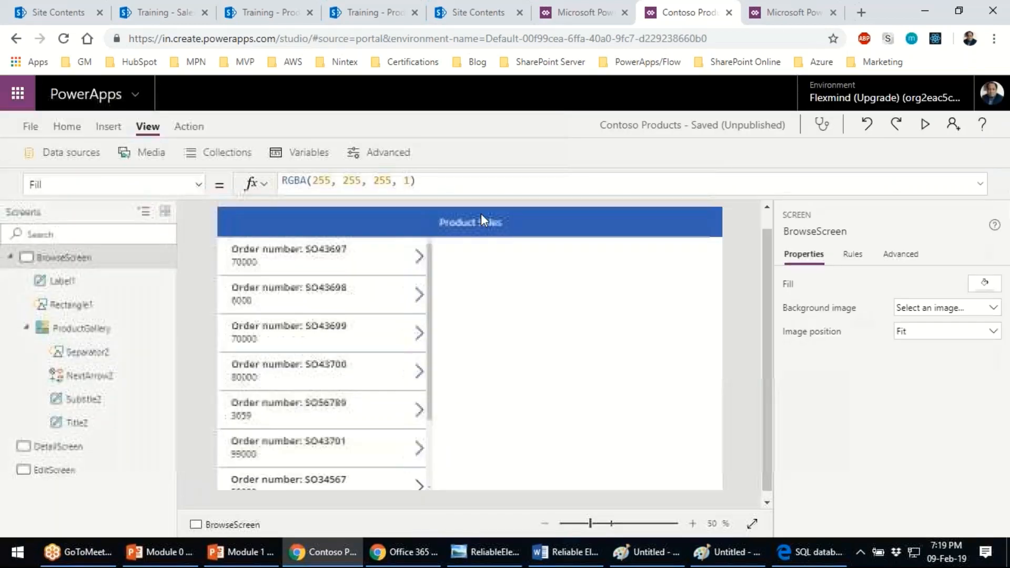
- Capitalize the second word of the title formula's prefix to make it "Order Number: " and save the app
{"action": "left_click", "coordinate": [282, 251]}
{"action": "left_click", "coordinate": [327, 184]}
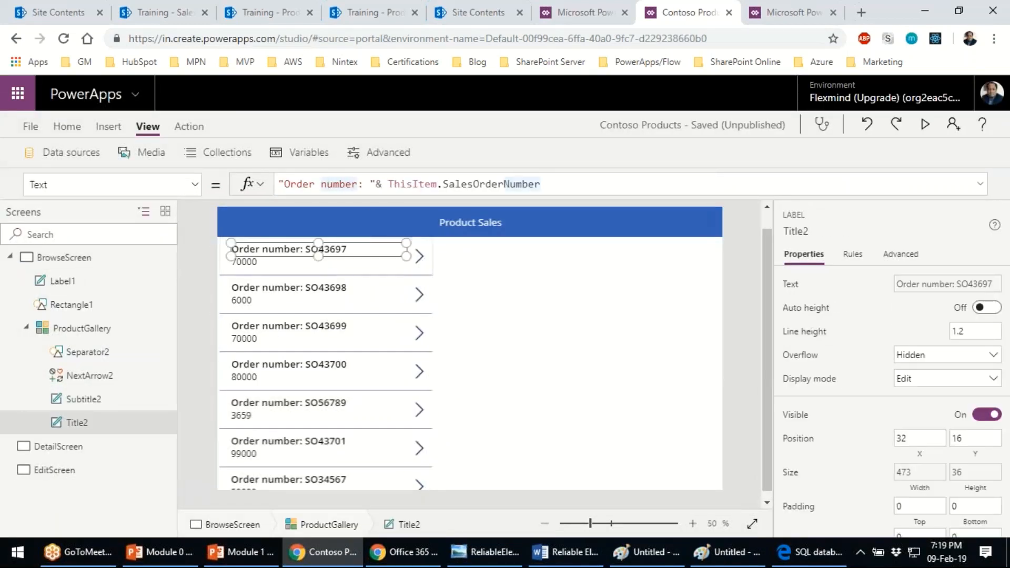
{"action": "key", "text": "Delete"}
{"action": "type", "text": "N"}
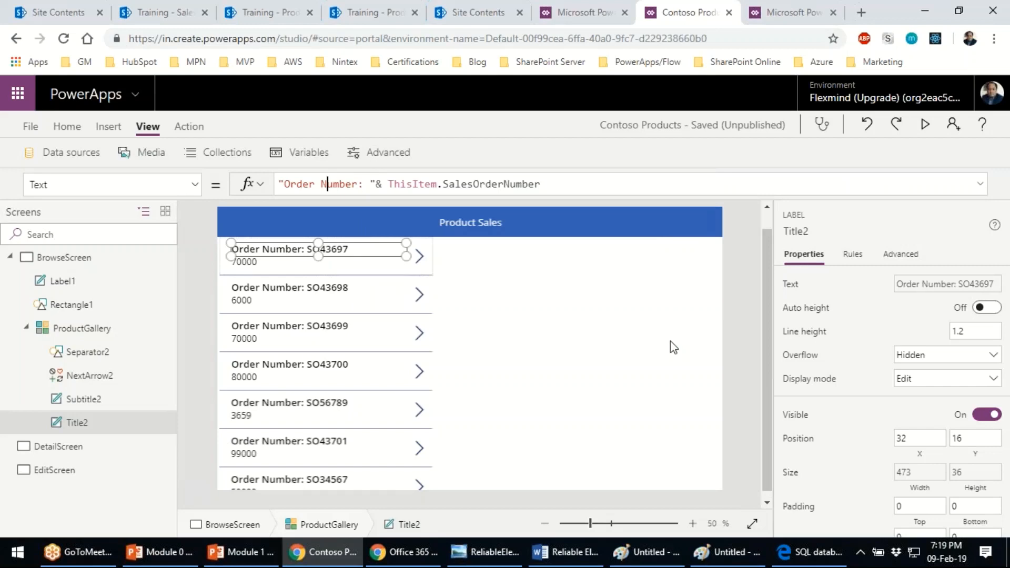
{"action": "left_click", "coordinate": [546, 360]}
{"action": "key", "text": "ctrl+s"}
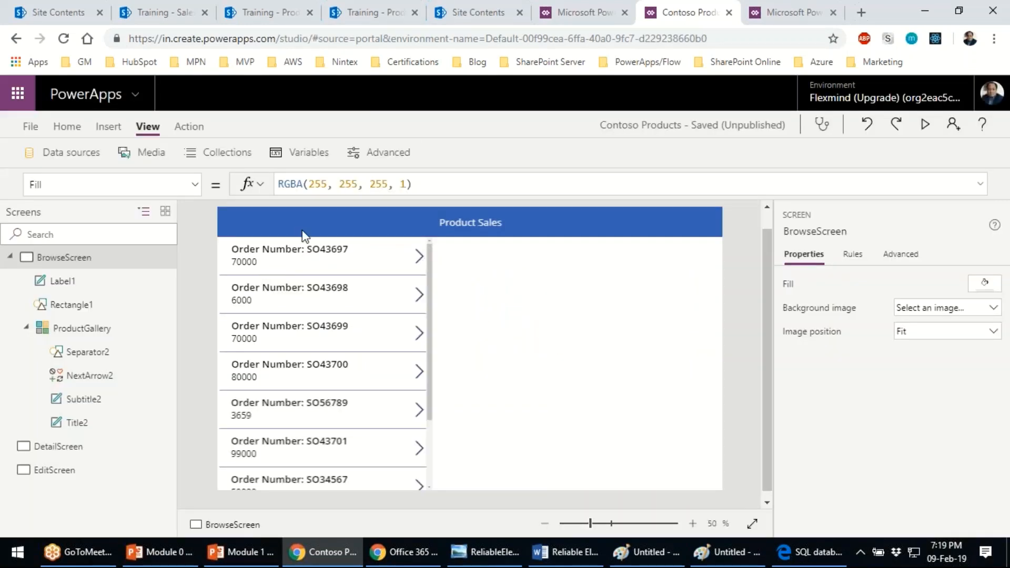
- Review the Product and Product Sales lists in SharePoint, and select the gallery subtitle back in the Contoso Products app
{"action": "left_click", "coordinate": [365, 16]}
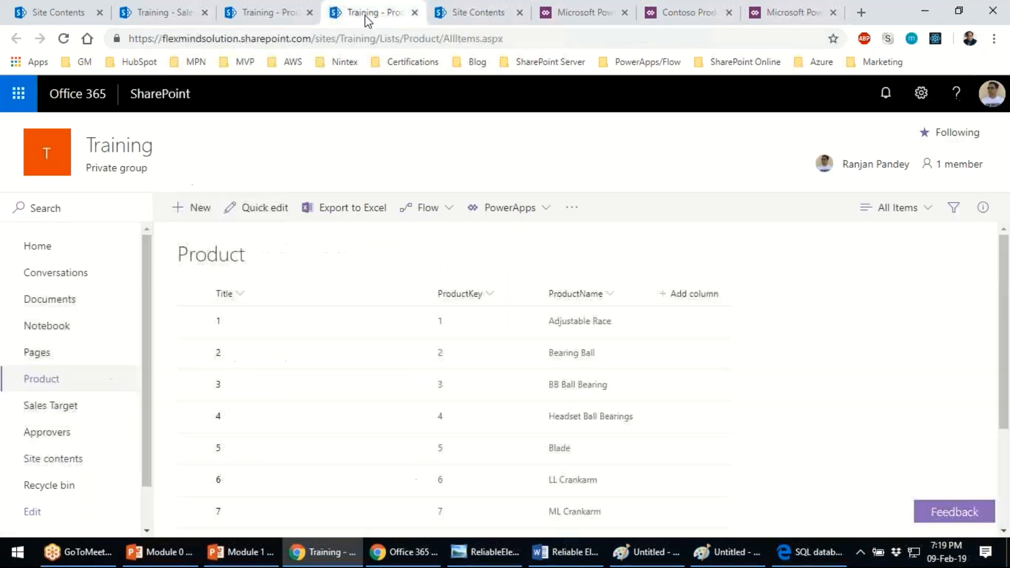
{"action": "left_click", "coordinate": [270, 13]}
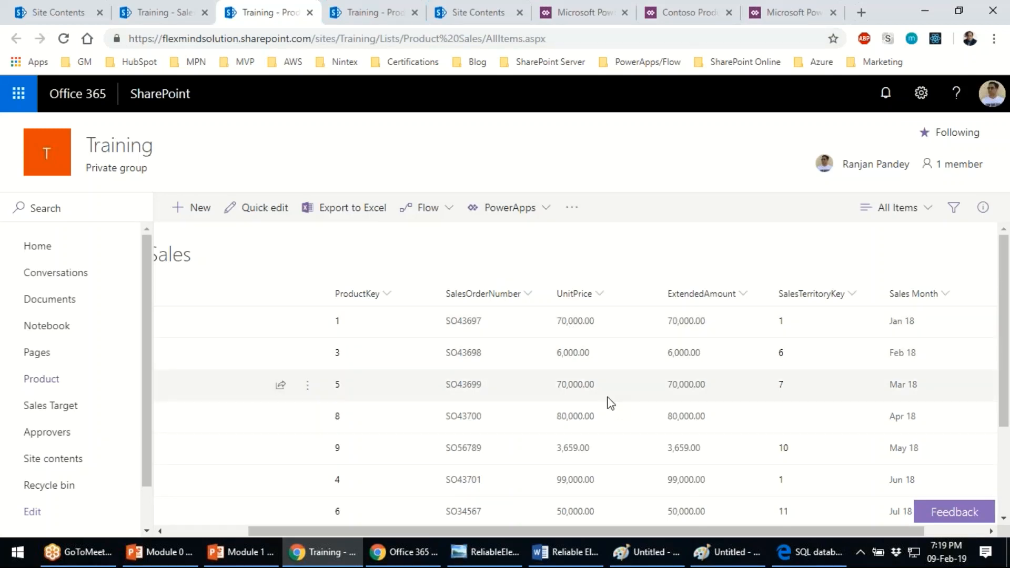
{"action": "scroll", "coordinate": [610, 397], "scroll_direction": "down", "scroll_amount": 3}
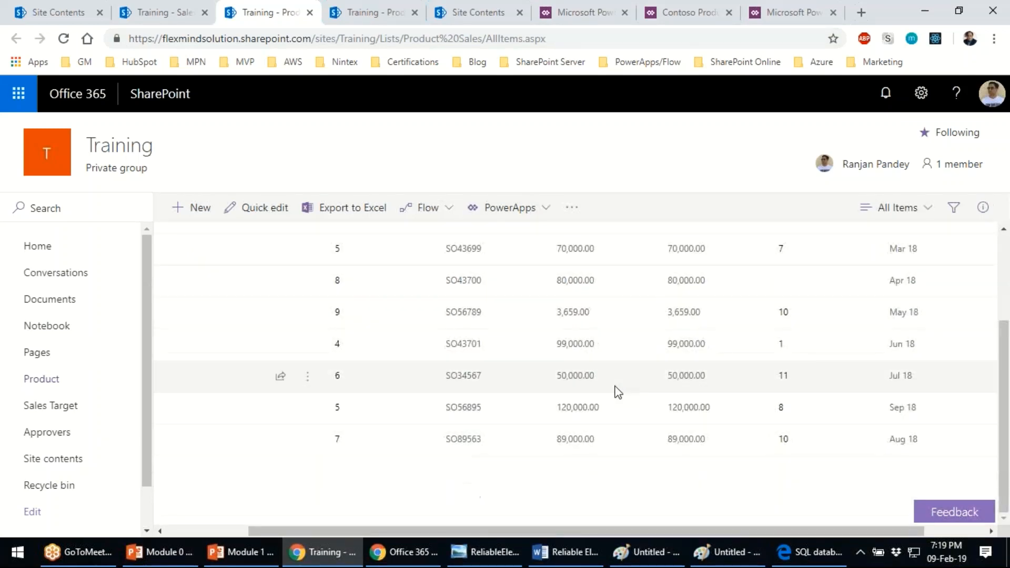
{"action": "left_click", "coordinate": [682, 13]}
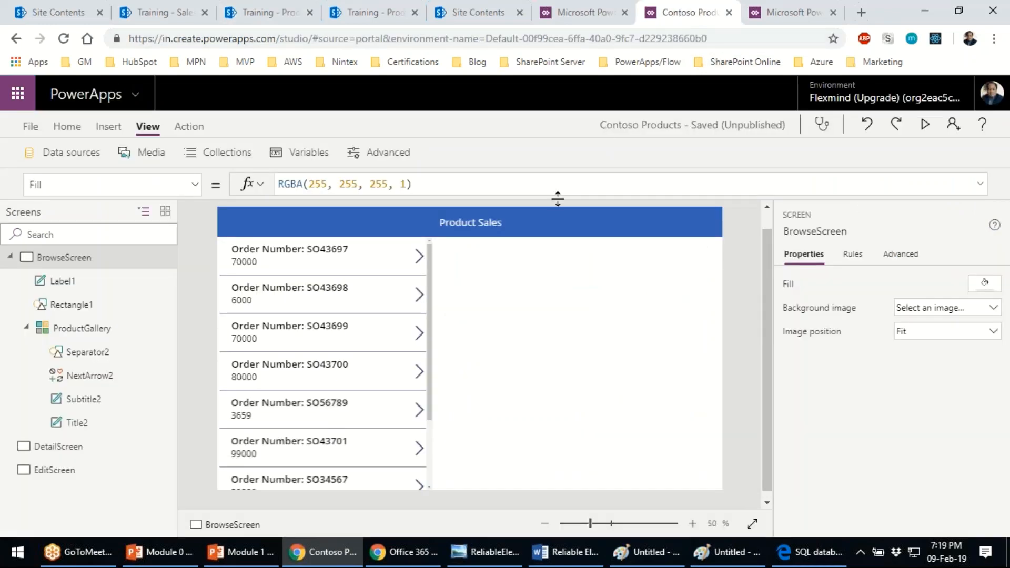
{"action": "left_click", "coordinate": [251, 265]}
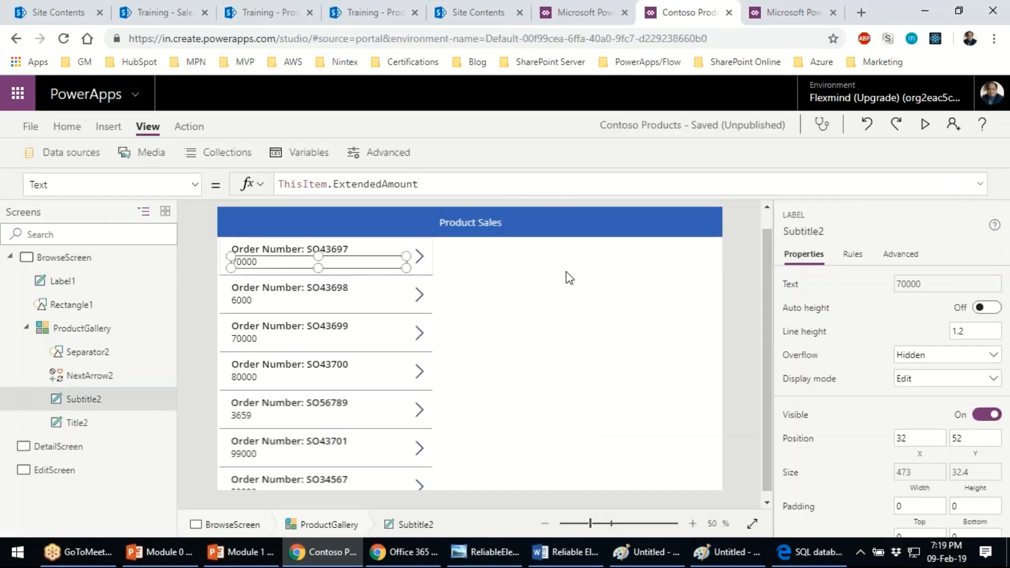
- Open the Microsoft Docs formula reference for PowerApps in a new browser tab
{"action": "left_click", "coordinate": [860, 12]}
{"action": "type", "text": "powera"}
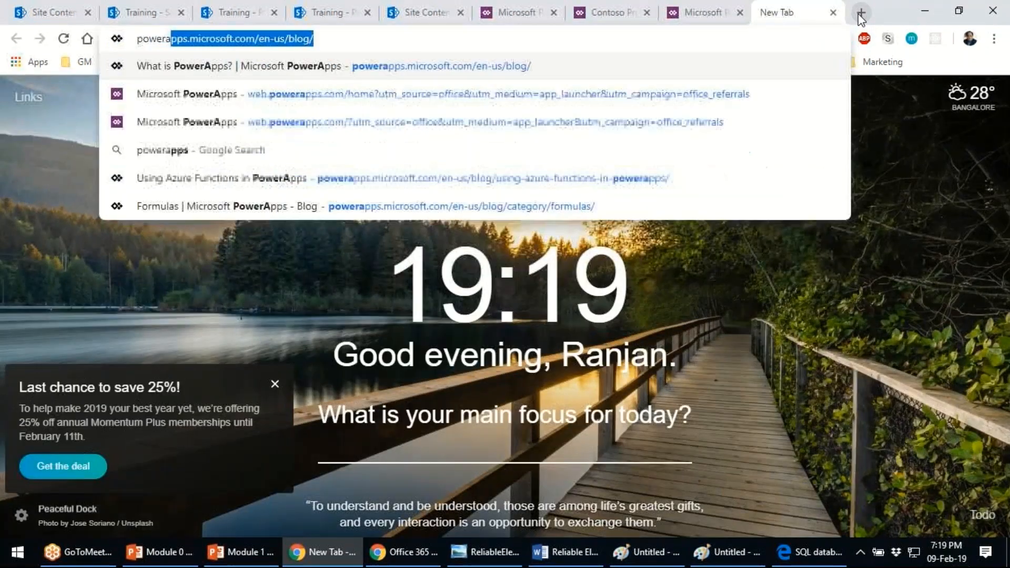
{"action": "type", "text": "pps for"}
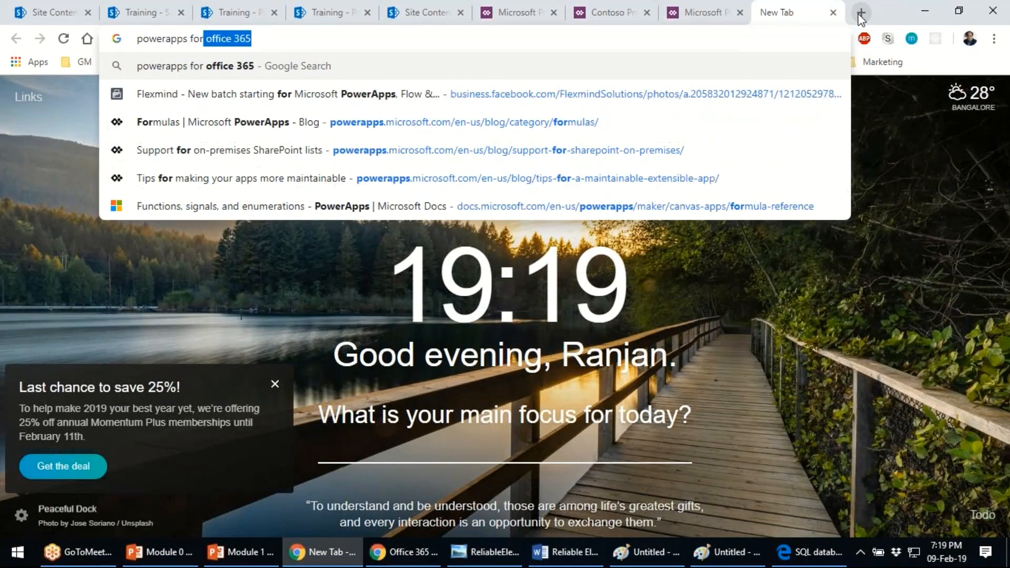
{"action": "type", "text": "mula"}
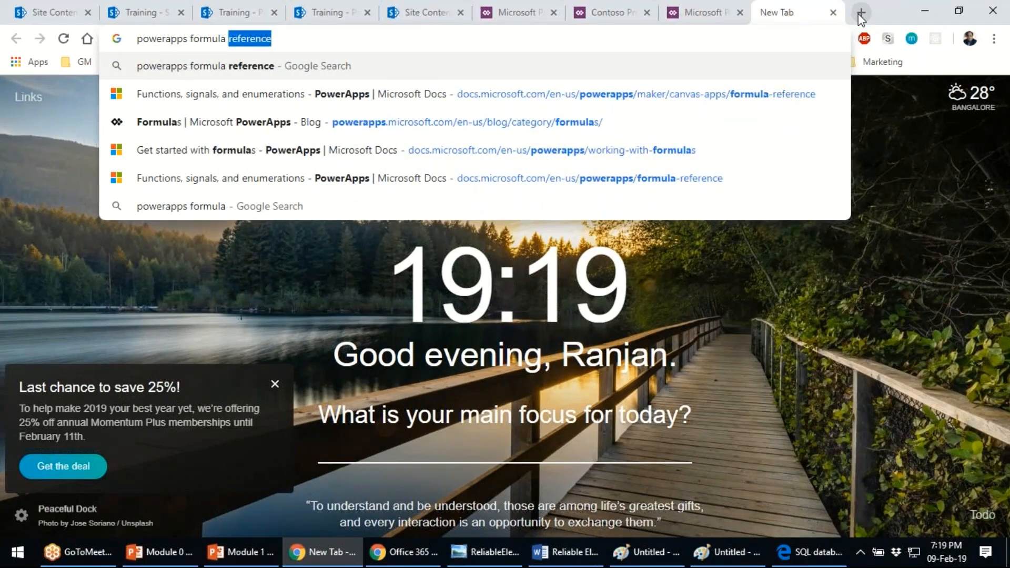
{"action": "key", "text": "Return"}
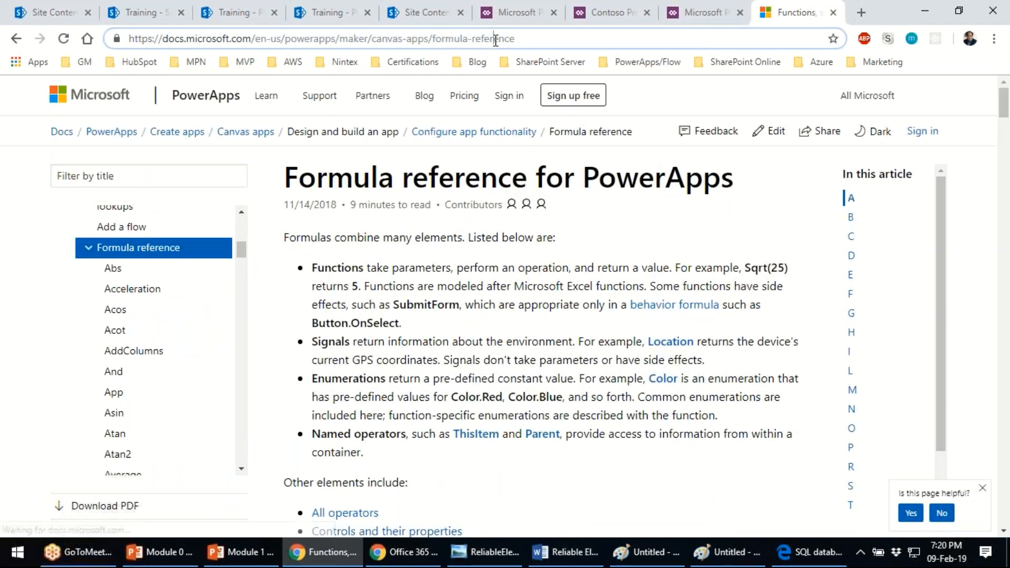
{"action": "left_click", "coordinate": [465, 38]}
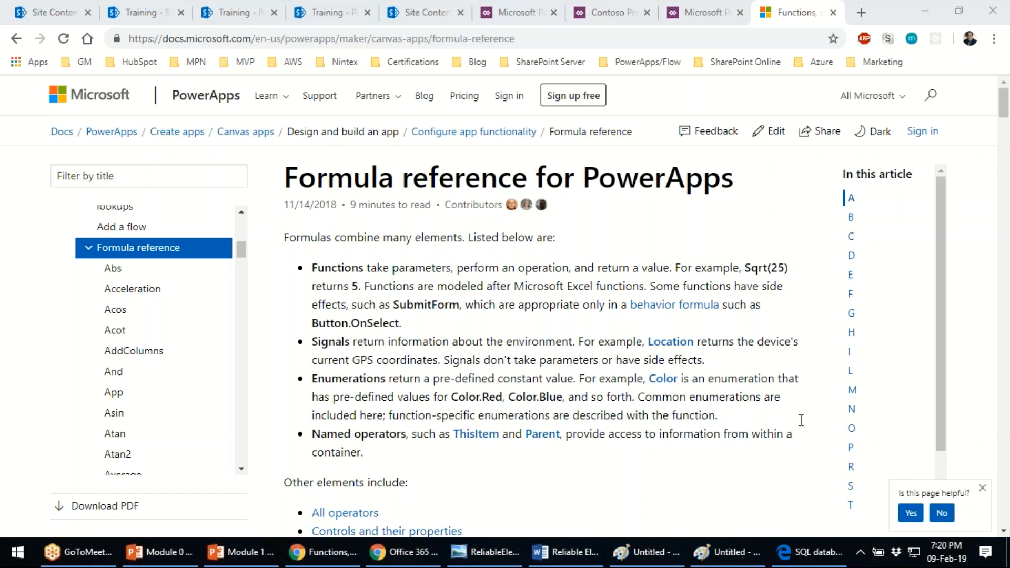
{"action": "key", "text": "Caps_Lock"}
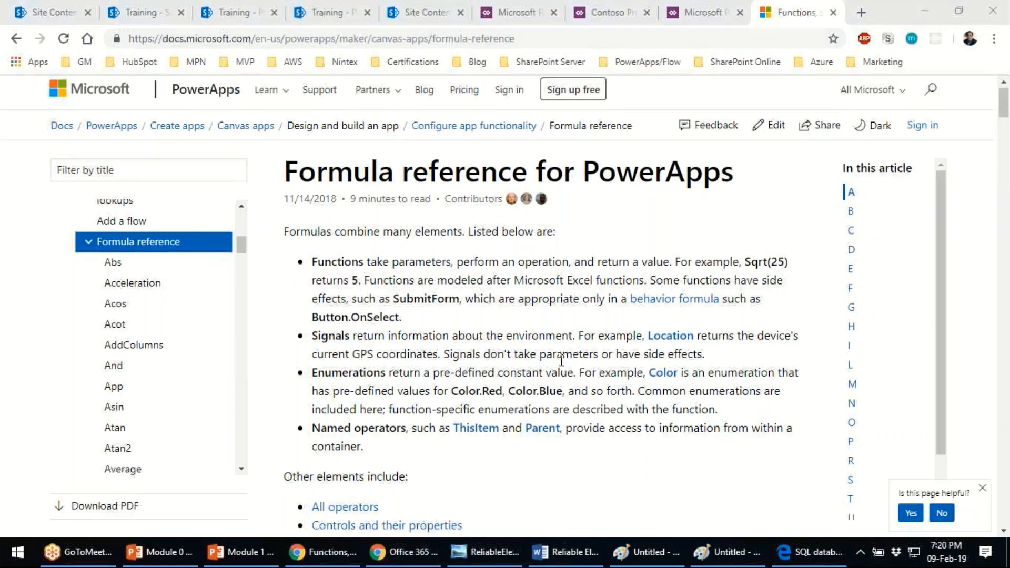
- Read through the alphabetical function list from Abs to Hour in the formula reference, and return to the Contoso Products app
{"action": "scroll", "coordinate": [293, 528], "scroll_direction": "down", "scroll_amount": 8}
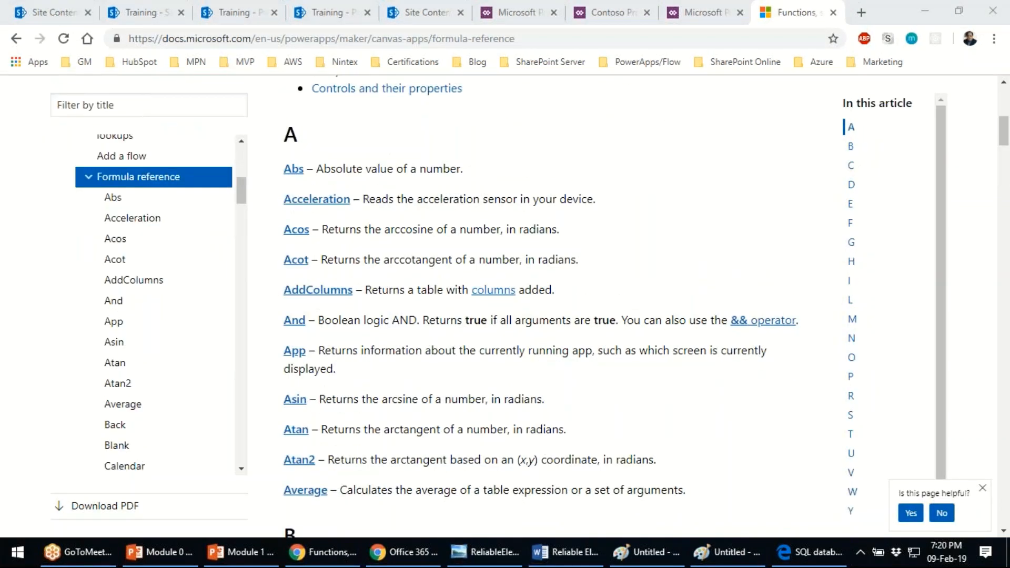
{"action": "scroll", "coordinate": [540, 306], "scroll_direction": "down", "scroll_amount": 7}
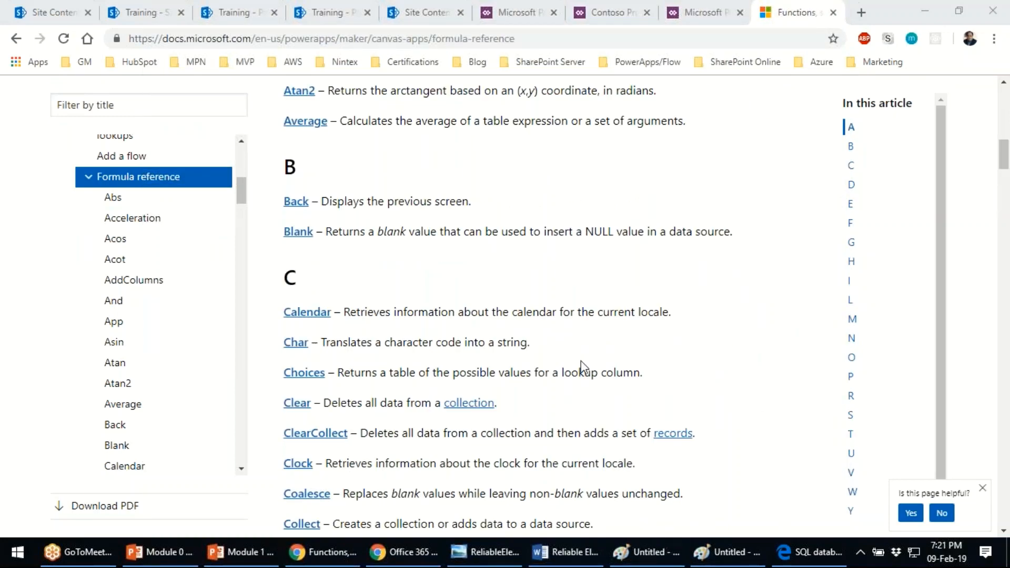
{"action": "scroll", "coordinate": [582, 367], "scroll_direction": "down", "scroll_amount": 7}
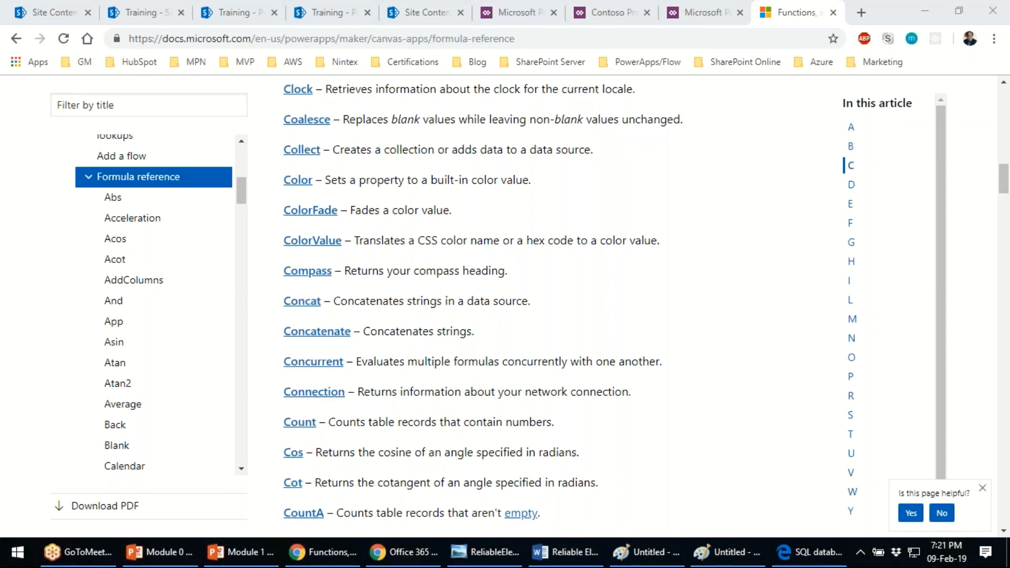
{"action": "scroll", "coordinate": [524, 359], "scroll_direction": "down", "scroll_amount": 10}
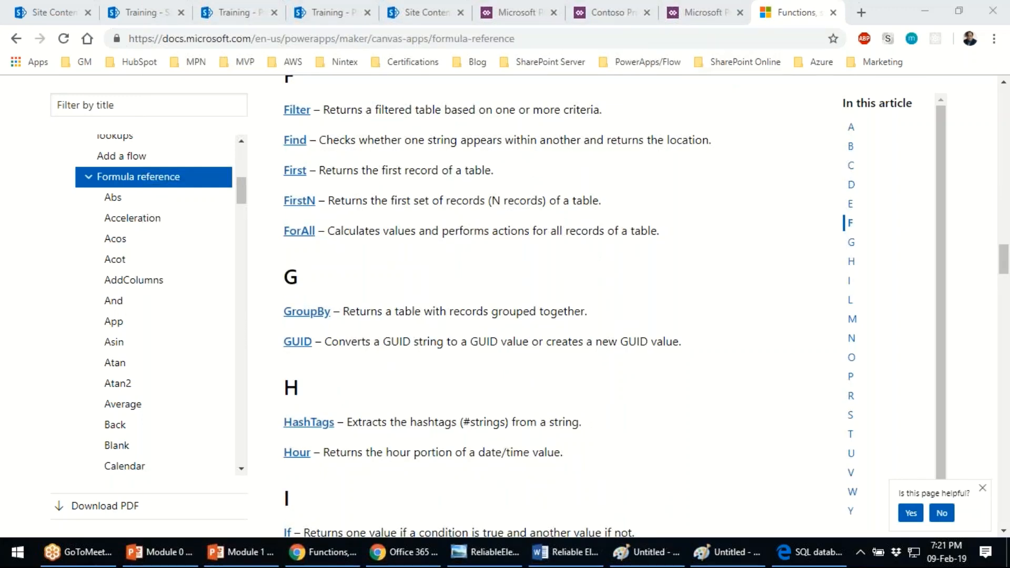
{"action": "left_click", "coordinate": [561, 16]}
{"action": "left_click", "coordinate": [591, 15]}
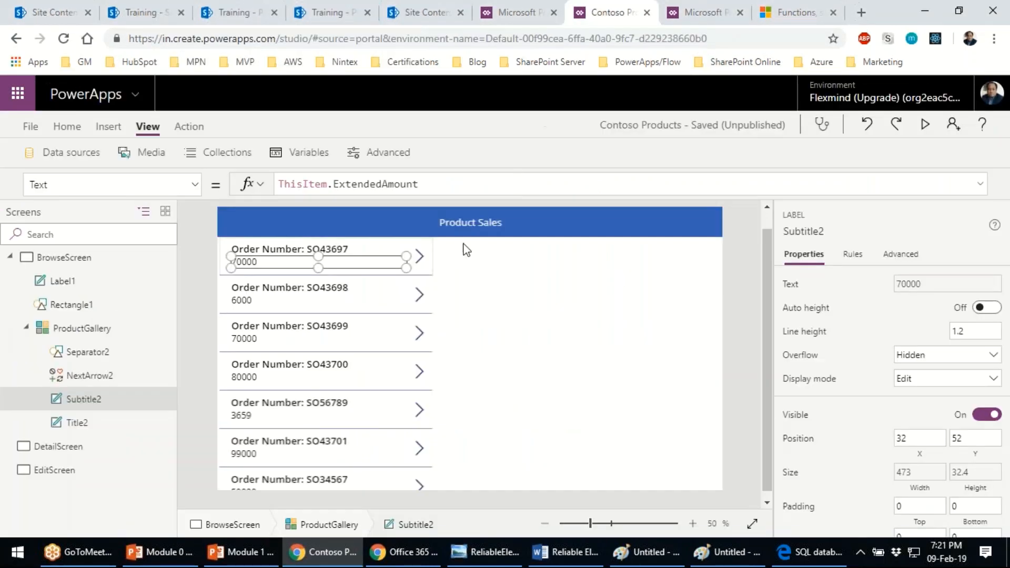
- Compare the Text formulas of the gallery's title and subtitle labels on BrowseScreen, ending with the subtitle selected
{"action": "left_click", "coordinate": [557, 325]}
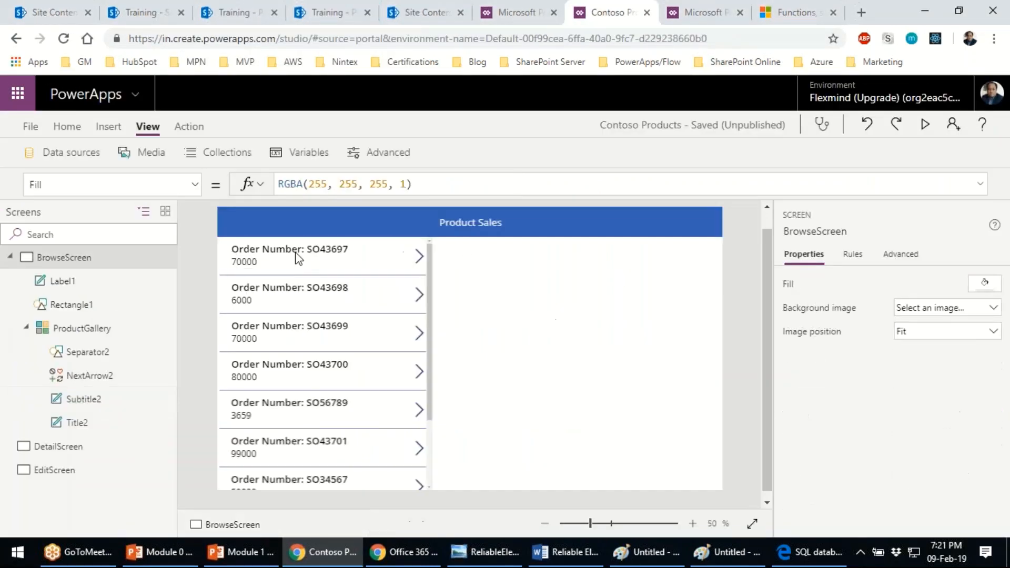
{"action": "left_click", "coordinate": [295, 254]}
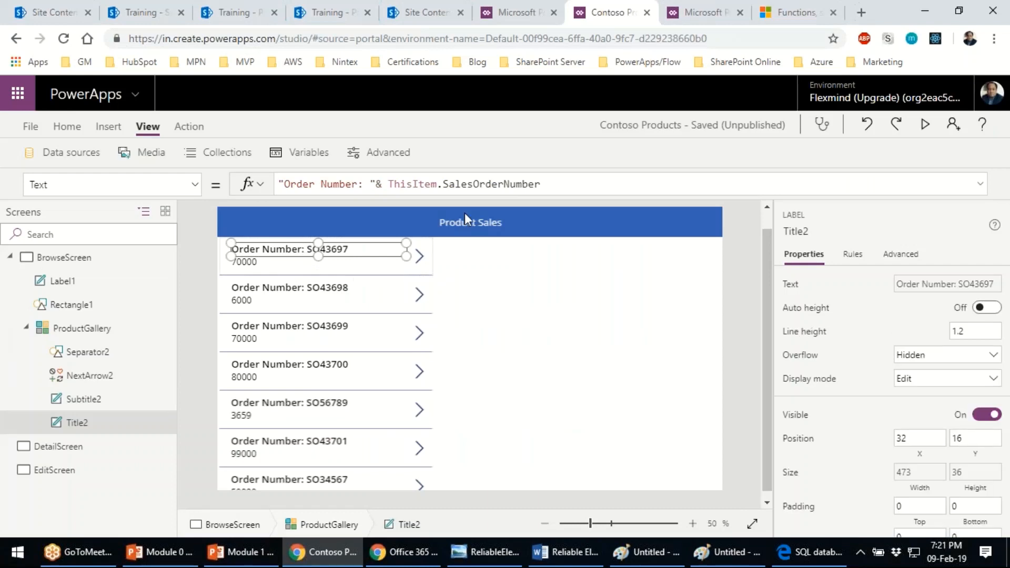
{"action": "left_click", "coordinate": [267, 264]}
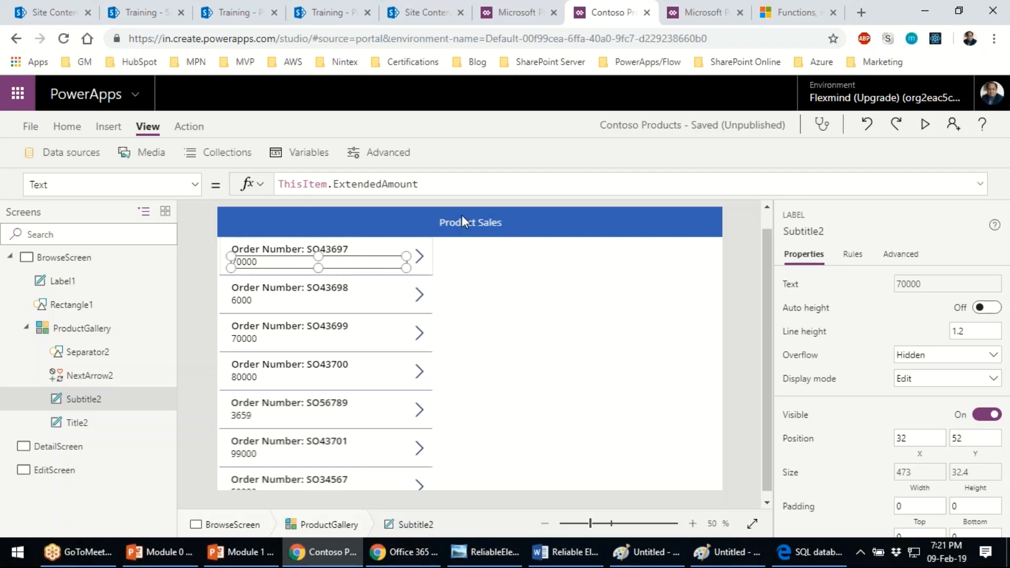
- Look through the formula reference from H to T and open the documentation page of the Text function
{"action": "left_click", "coordinate": [793, 11]}
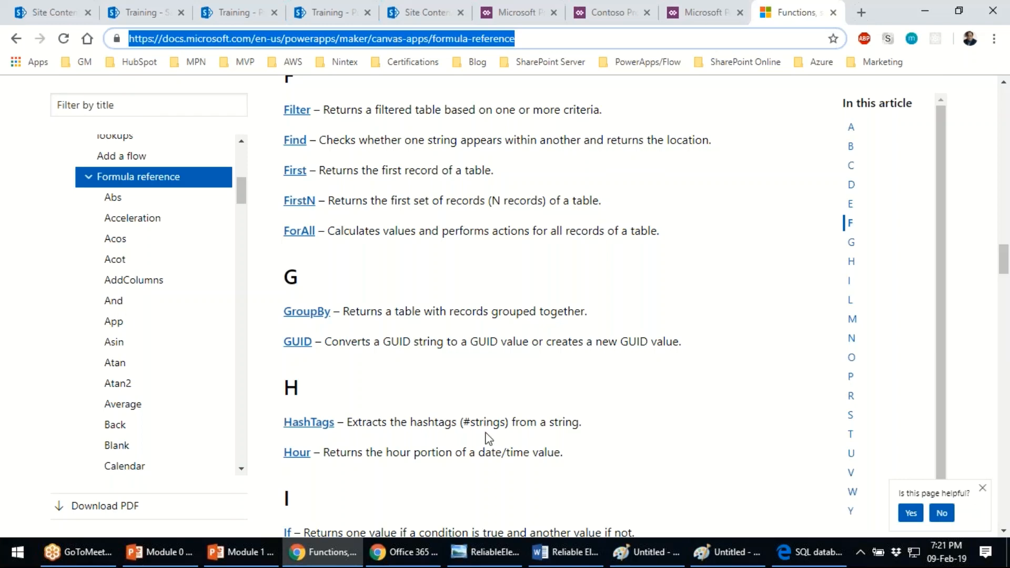
{"action": "scroll", "coordinate": [488, 438], "scroll_direction": "down", "scroll_amount": 1}
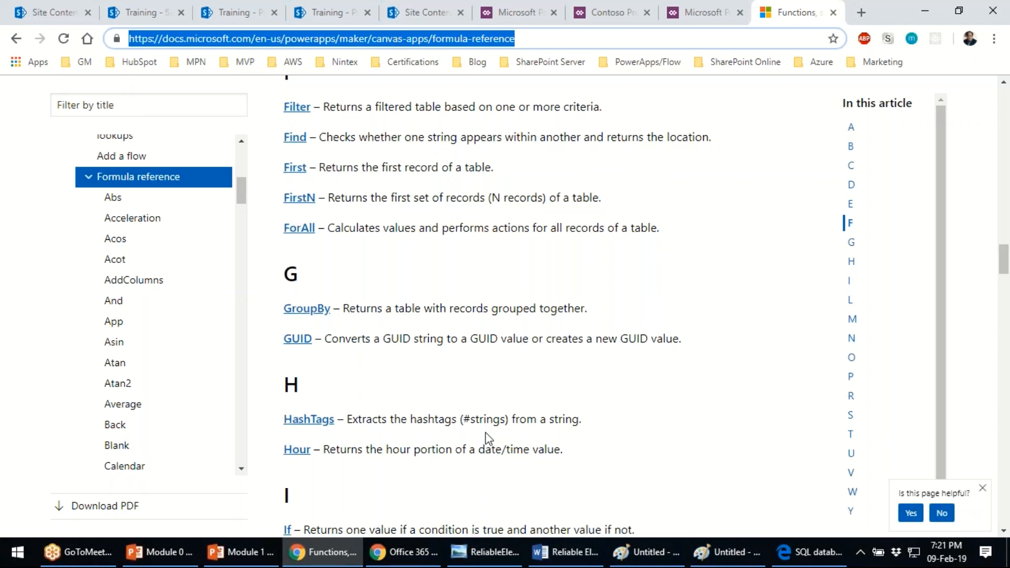
{"action": "scroll", "coordinate": [488, 438], "scroll_direction": "down", "scroll_amount": 8}
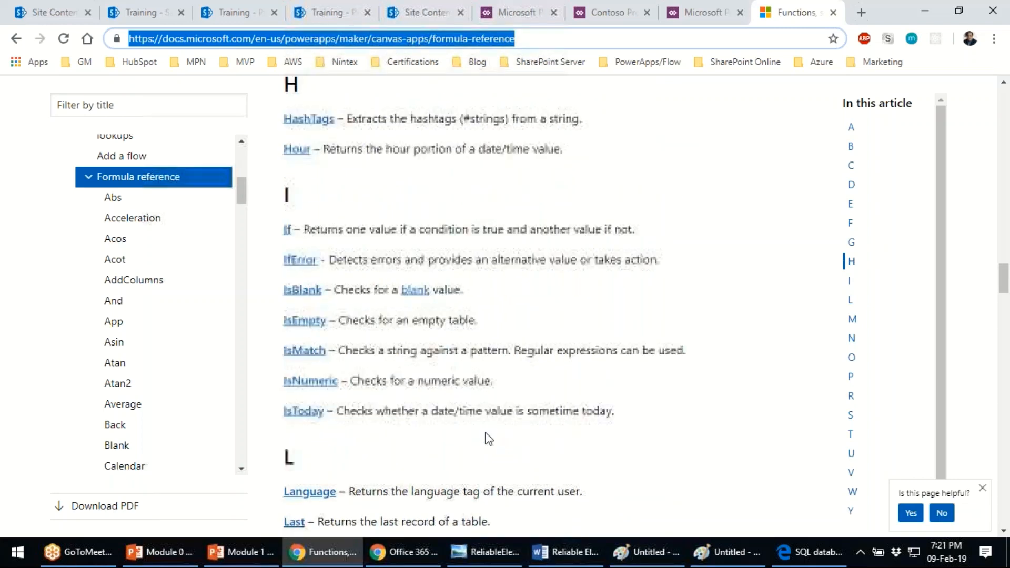
{"action": "scroll", "coordinate": [488, 439], "scroll_direction": "down", "scroll_amount": 7}
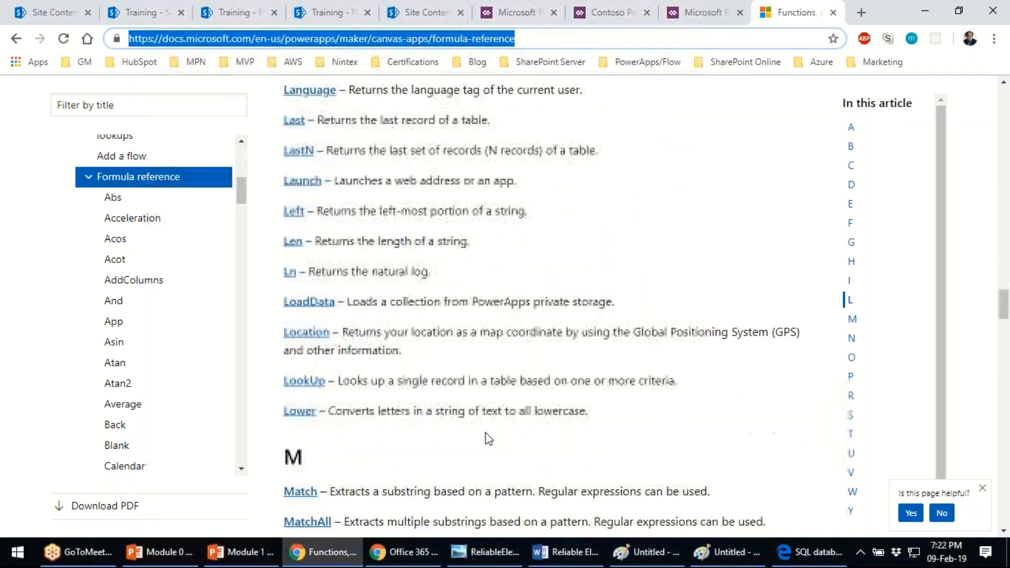
{"action": "scroll", "coordinate": [488, 439], "scroll_direction": "down", "scroll_amount": 11}
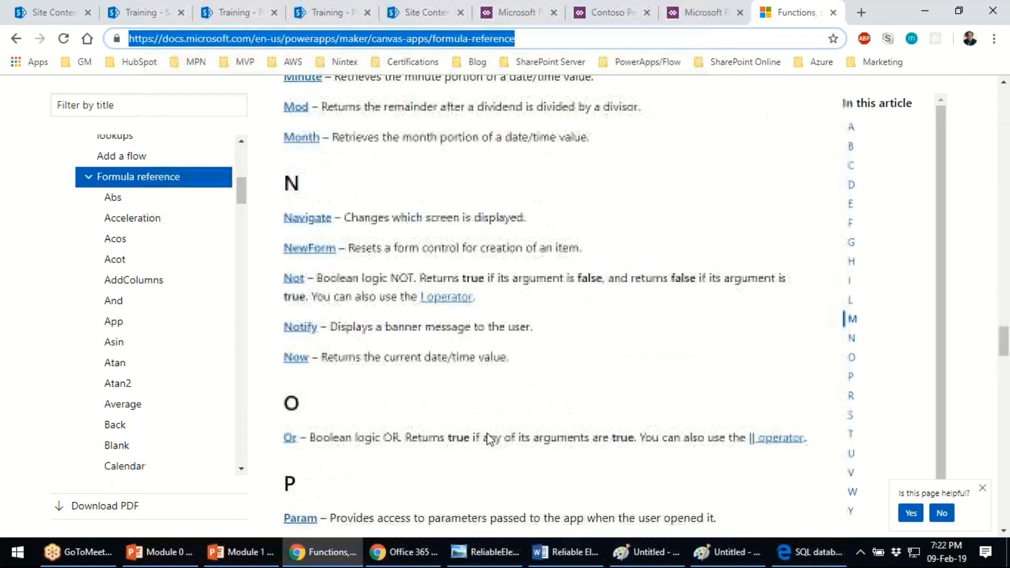
{"action": "scroll", "coordinate": [488, 438], "scroll_direction": "down", "scroll_amount": 12}
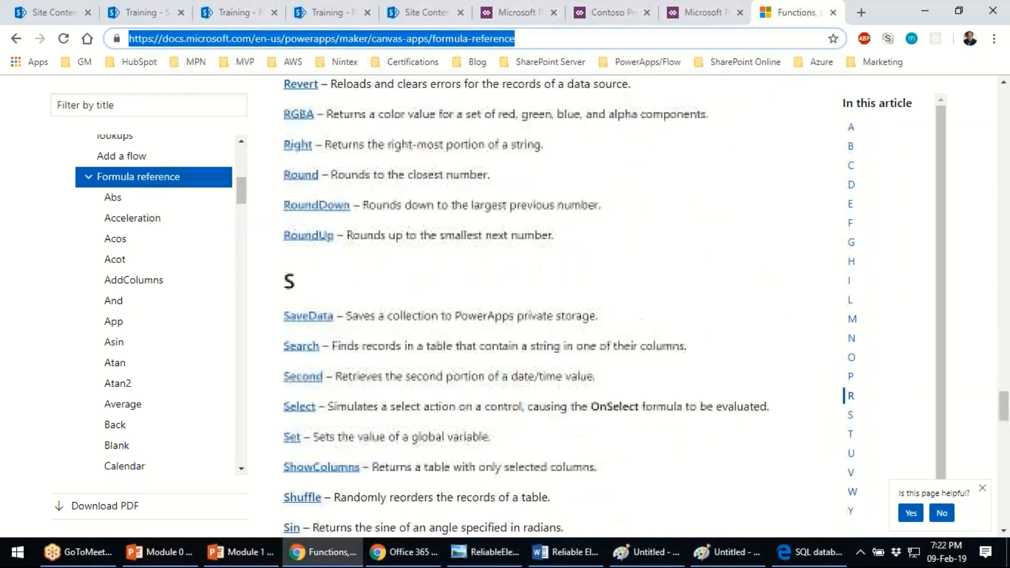
{"action": "scroll", "coordinate": [372, 337], "scroll_direction": "down", "scroll_amount": 8}
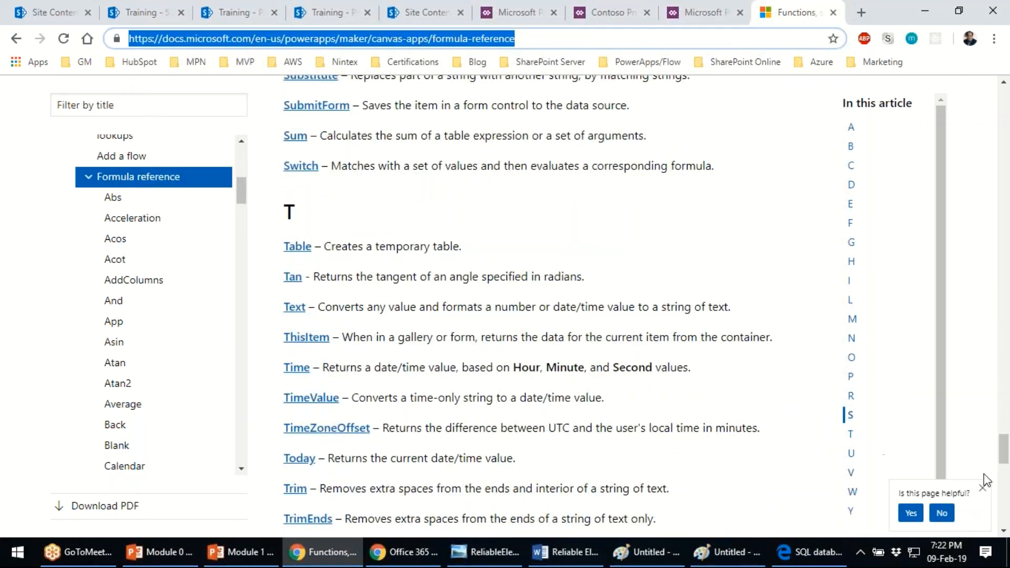
{"action": "left_click", "coordinate": [958, 396]}
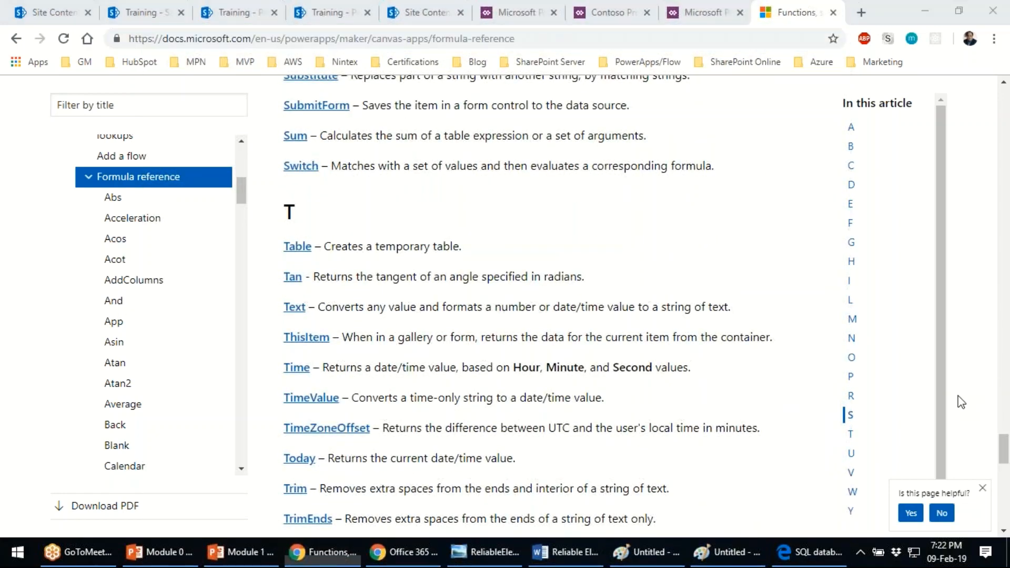
{"action": "mouse_move", "coordinate": [290, 292]}
{"action": "left_mouse_down"}
{"action": "mouse_move", "coordinate": [276, 297]}
{"action": "mouse_move", "coordinate": [272, 322]}
{"action": "mouse_move", "coordinate": [471, 327]}
{"action": "mouse_move", "coordinate": [705, 313]}
{"action": "mouse_move", "coordinate": [760, 284]}
{"action": "mouse_move", "coordinate": [613, 276]}
{"action": "mouse_move", "coordinate": [274, 293]}
{"action": "left_mouse_up"}
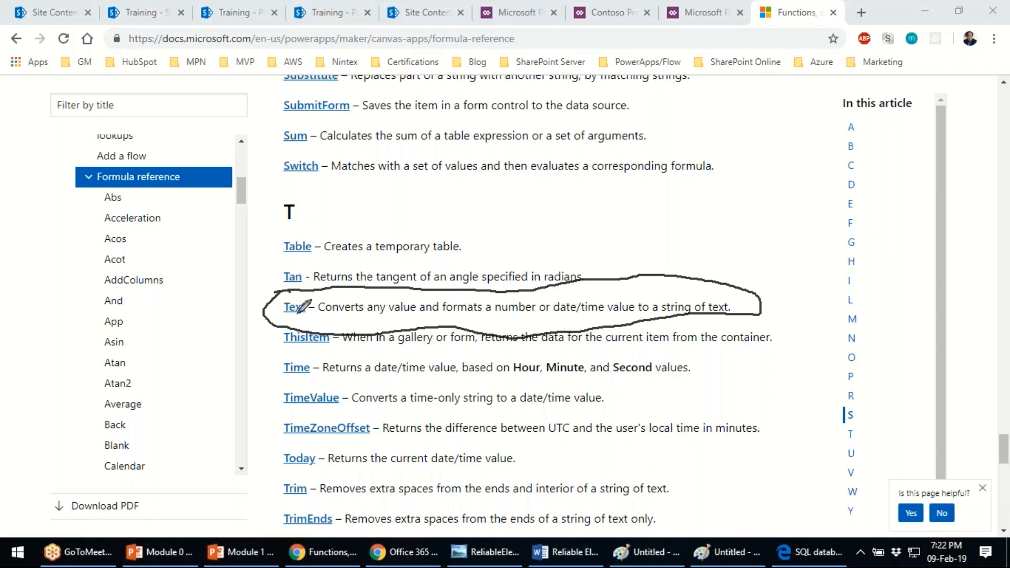
{"action": "left_click", "coordinate": [964, 496]}
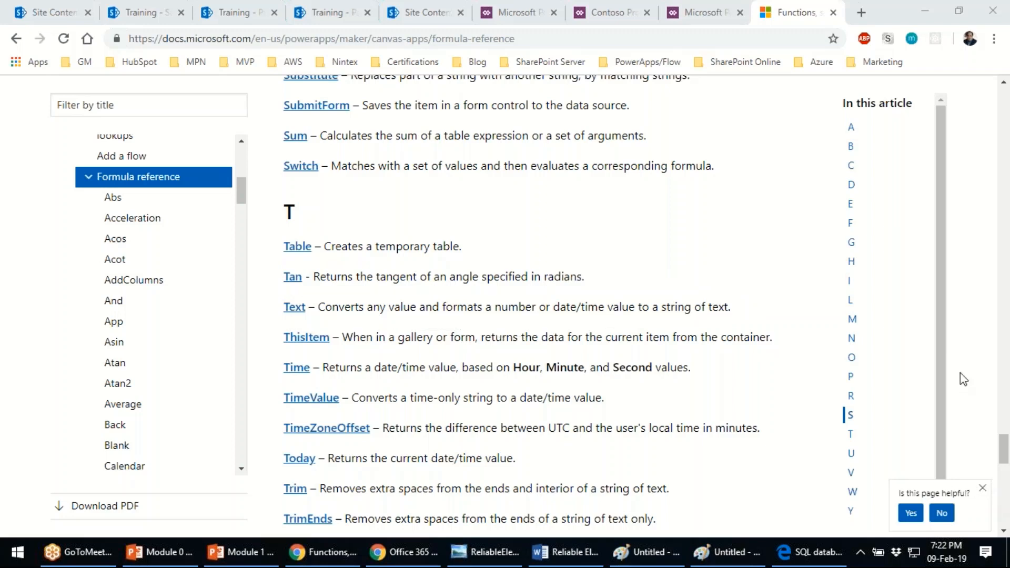
{"action": "left_click", "coordinate": [293, 308]}
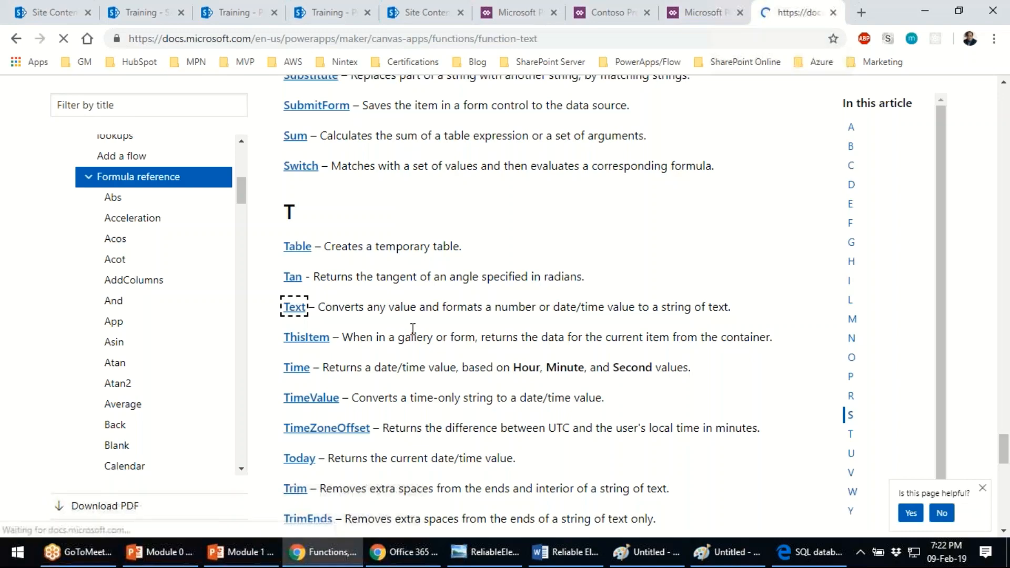
- Read through the Text function page, covering date/time formats, number placeholders, global apps and syntax, up to the examples
{"action": "scroll", "coordinate": [413, 329], "scroll_direction": "down", "scroll_amount": 10}
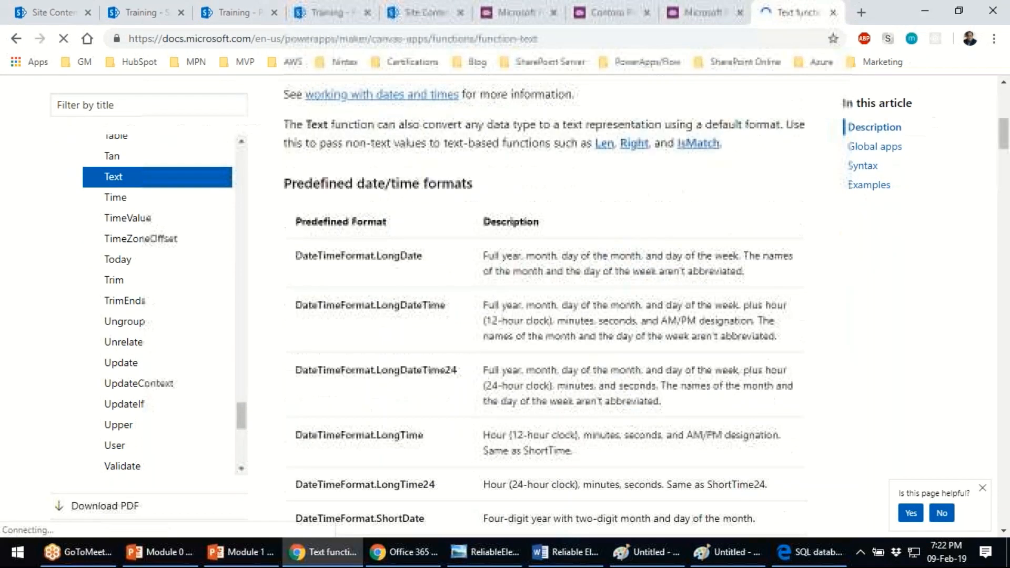
{"action": "scroll", "coordinate": [403, 377], "scroll_direction": "down", "scroll_amount": 8}
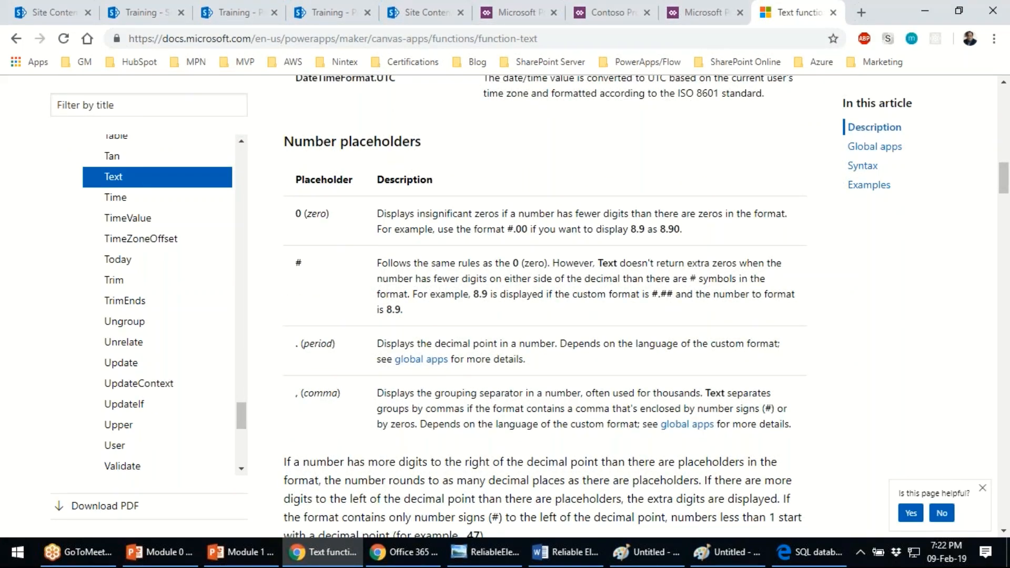
{"action": "scroll", "coordinate": [544, 305], "scroll_direction": "down", "scroll_amount": 15}
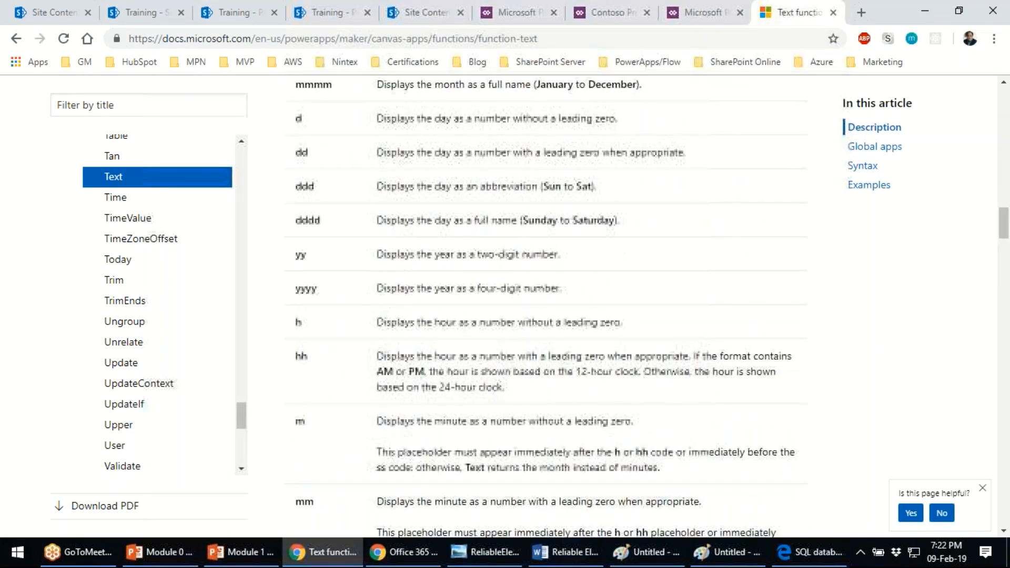
{"action": "scroll", "coordinate": [544, 305], "scroll_direction": "down", "scroll_amount": 13}
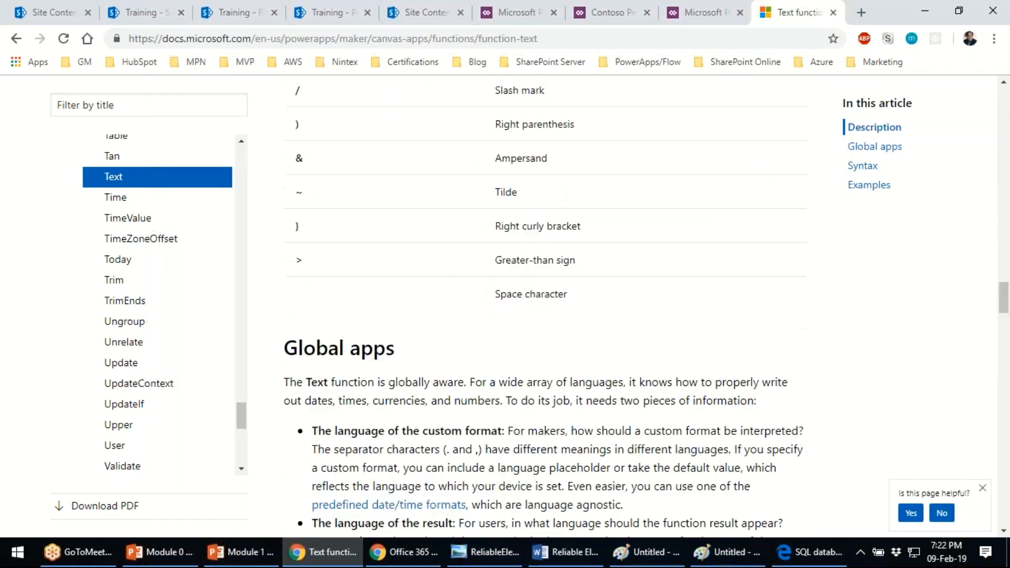
{"action": "scroll", "coordinate": [543, 306], "scroll_direction": "down", "scroll_amount": 7}
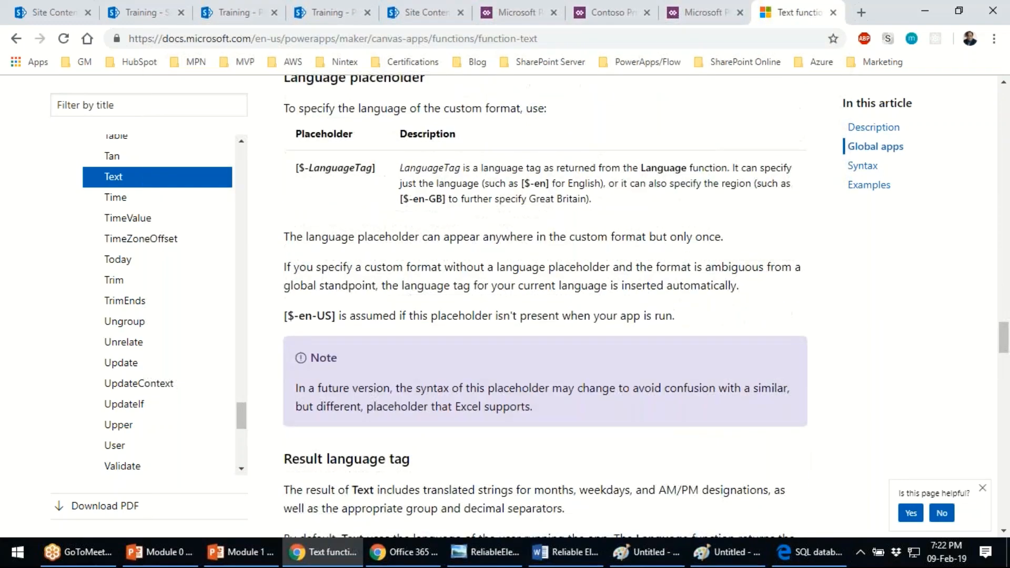
{"action": "scroll", "coordinate": [327, 354], "scroll_direction": "down", "scroll_amount": 6}
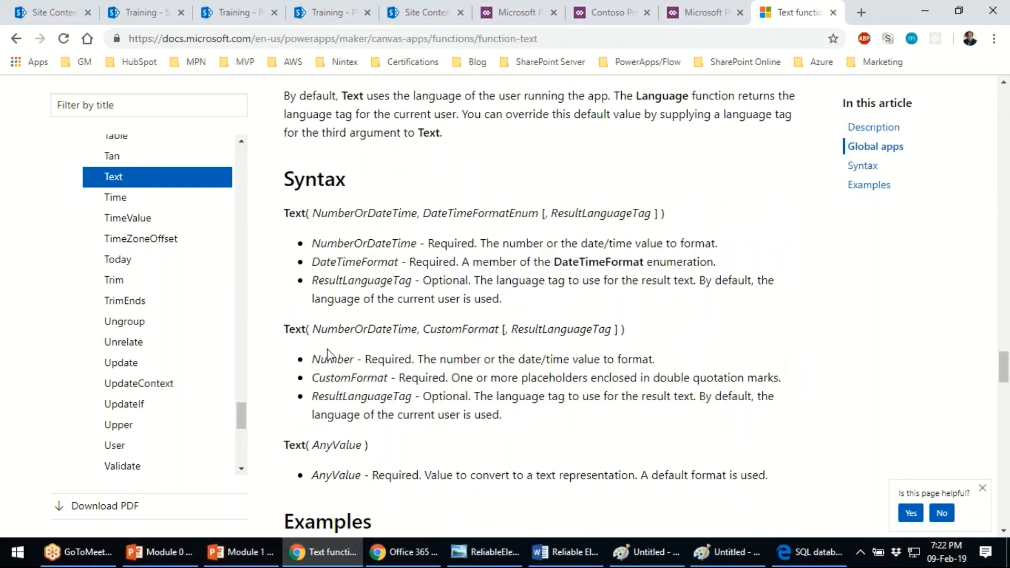
{"action": "scroll", "coordinate": [327, 353], "scroll_direction": "down", "scroll_amount": 8}
- Examine the number formatting examples of the Text function, especially the thousands separator and currency format "$ #,###"
{"action": "left_click_drag", "start_coordinate": [295, 243], "coordinate": [413, 246]}
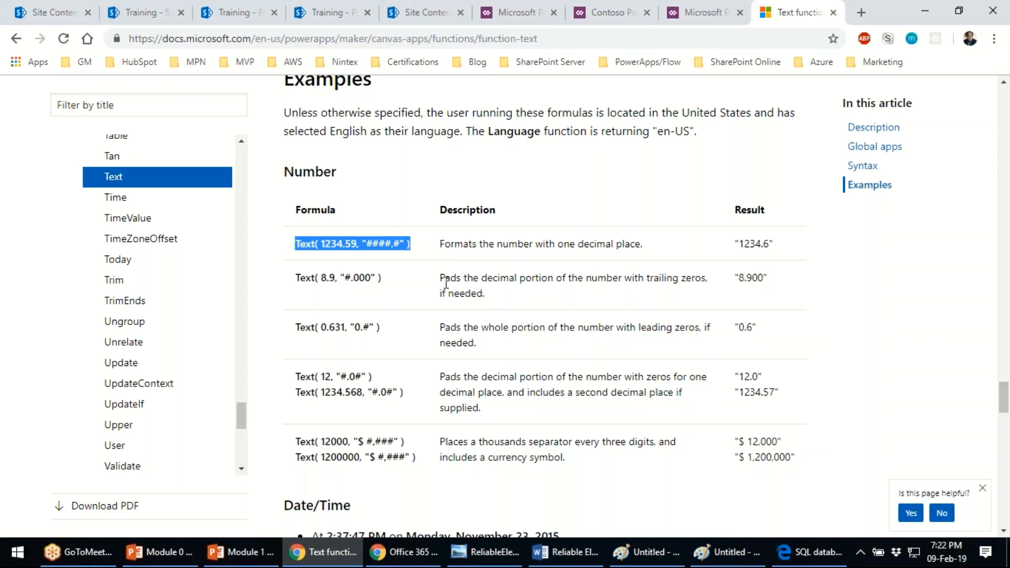
{"action": "scroll", "coordinate": [446, 283], "scroll_direction": "down", "scroll_amount": 1}
{"action": "left_click_drag", "start_coordinate": [295, 368], "coordinate": [393, 382]}
{"action": "left_click", "coordinate": [961, 395]}
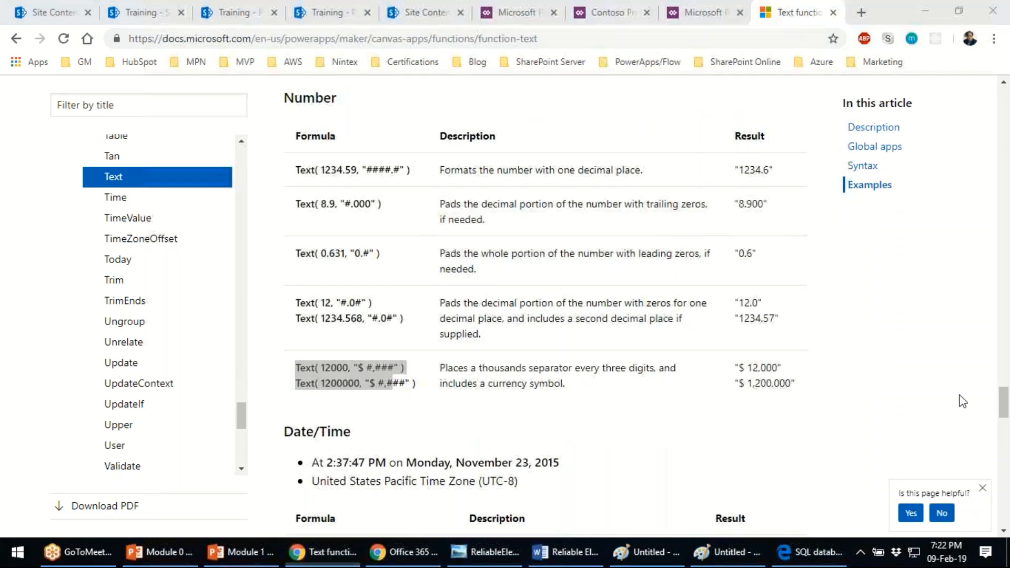
{"action": "mouse_move", "coordinate": [774, 356]}
{"action": "left_mouse_down"}
{"action": "mouse_move", "coordinate": [784, 370]}
{"action": "mouse_move", "coordinate": [757, 352]}
{"action": "mouse_move", "coordinate": [783, 397]}
{"action": "mouse_move", "coordinate": [795, 366]}
{"action": "left_mouse_up"}
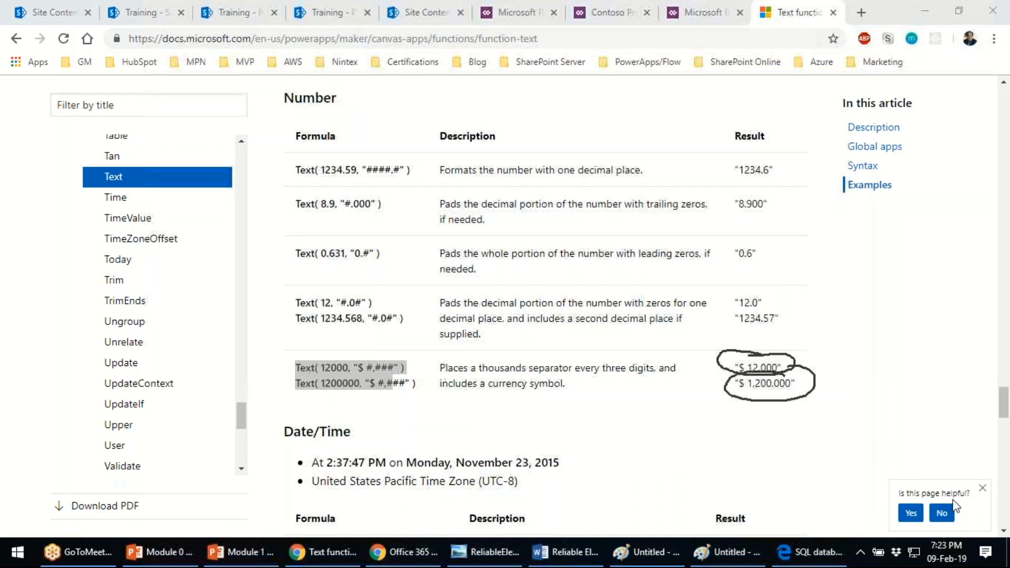
- Return to the Contoso Products app and replace the subtitle's Text formula with the start of a Text( function call
{"action": "left_click", "coordinate": [531, 12]}
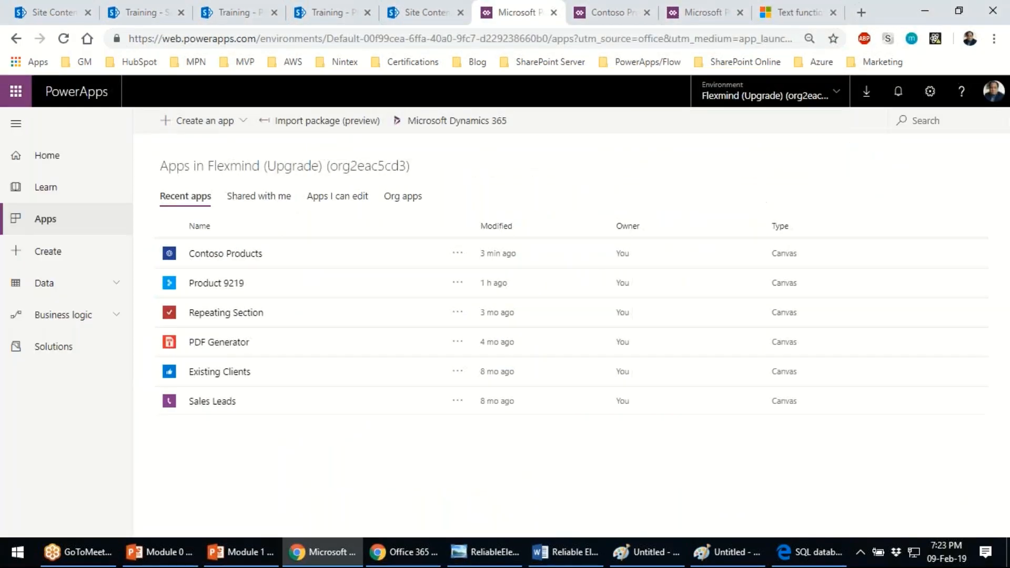
{"action": "left_click", "coordinate": [605, 12]}
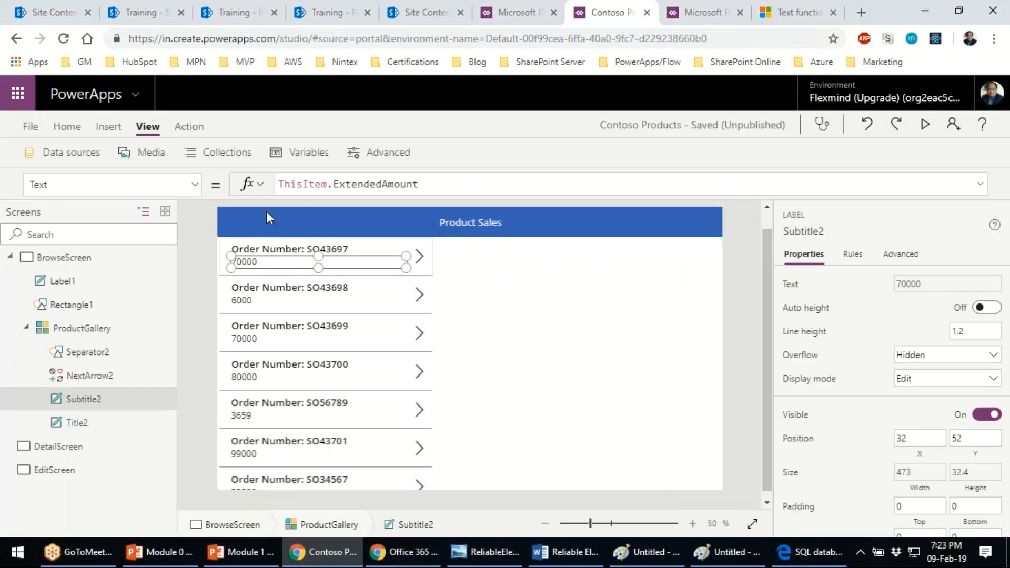
{"action": "left_click", "coordinate": [279, 184]}
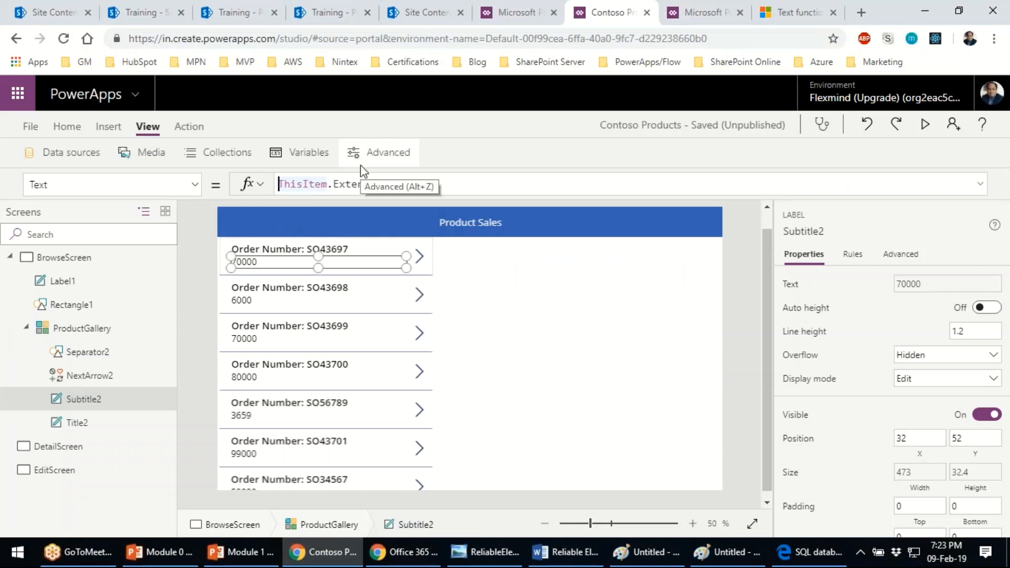
{"action": "key", "text": "ctrl+a"}
{"action": "key", "text": "BackSpace"}
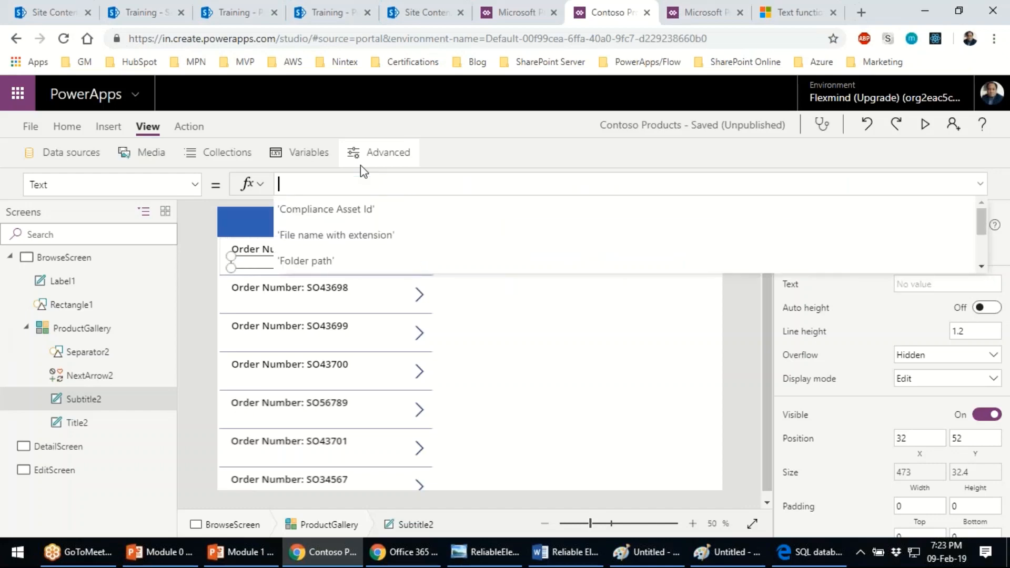
{"action": "type", "text": "text"}
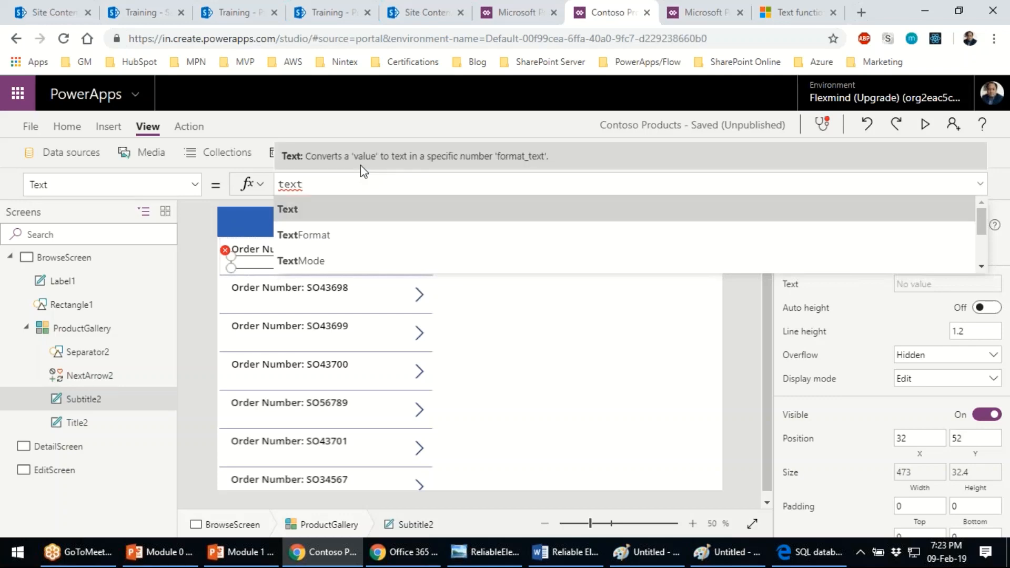
{"action": "key", "text": "Tab"}
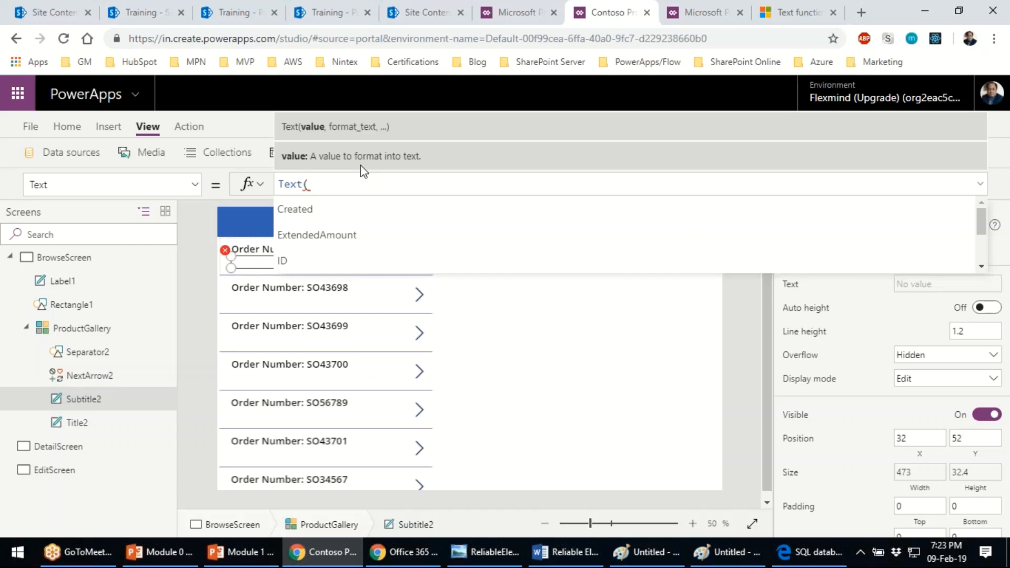
- Recheck the currency example in the Text documentation and enter ThisItem.ExtendedAmount as the function's first argument, followed by a comma
{"action": "left_click", "coordinate": [798, 11]}
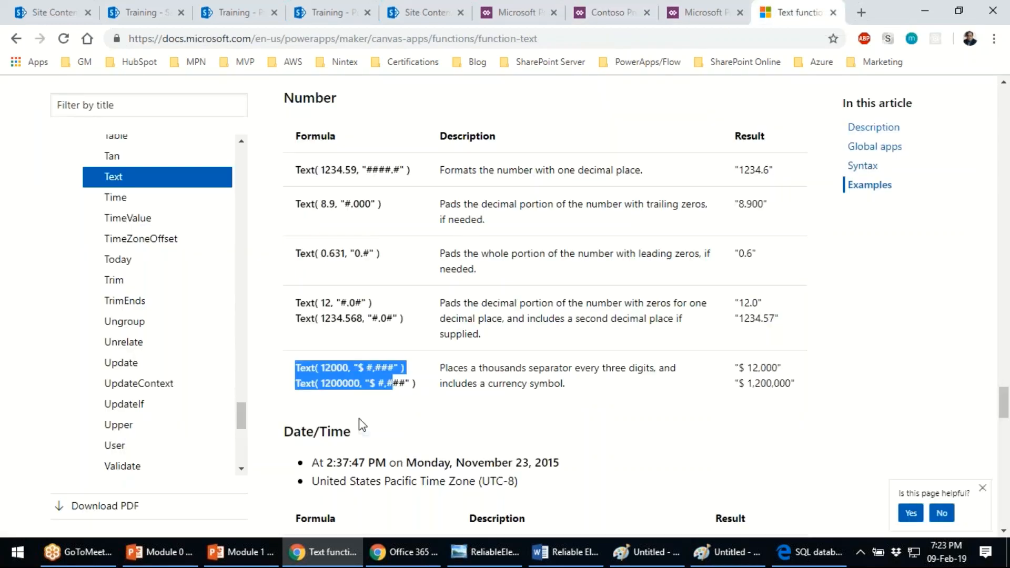
{"action": "left_click_drag", "start_coordinate": [455, 383], "coordinate": [460, 383]}
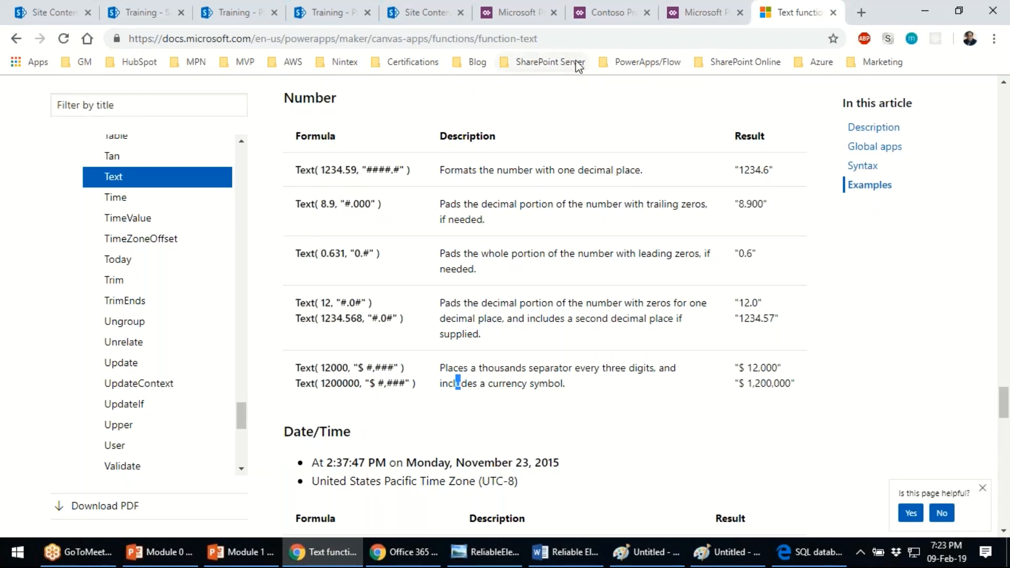
{"action": "left_click", "coordinate": [601, 13]}
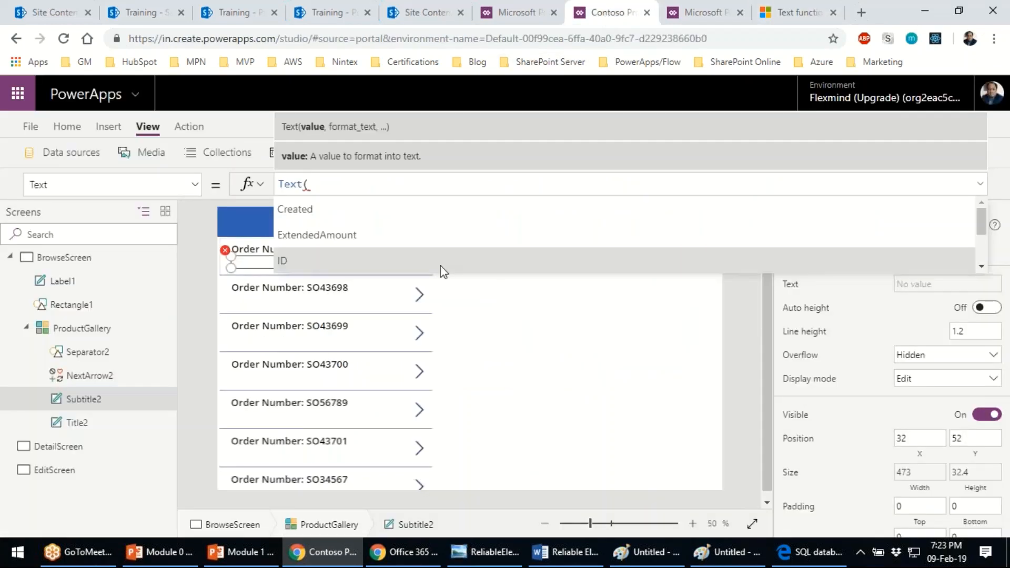
{"action": "type", "text": "this"}
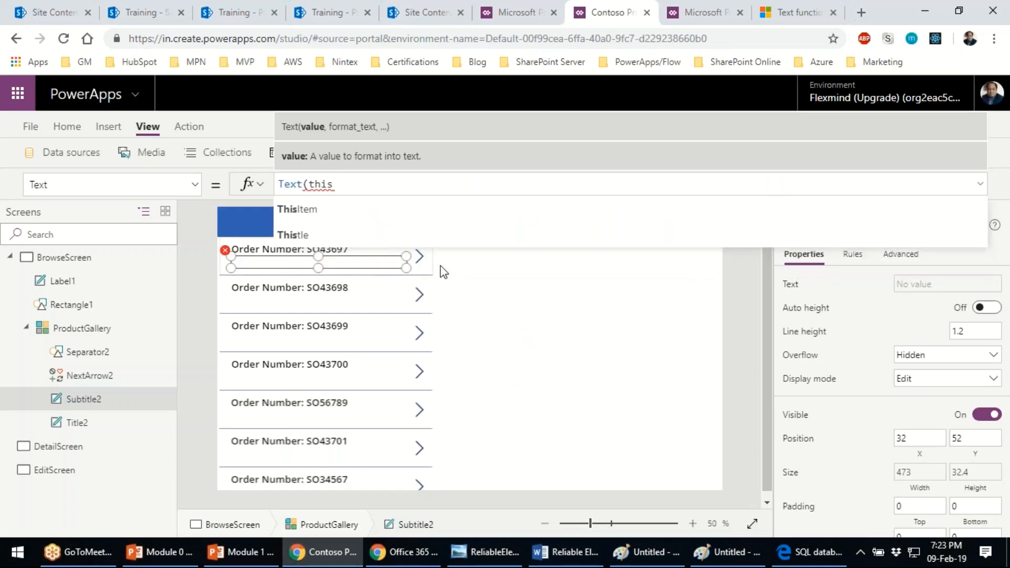
{"action": "key", "text": "Tab"}
{"action": "type", "text": ".ex"}
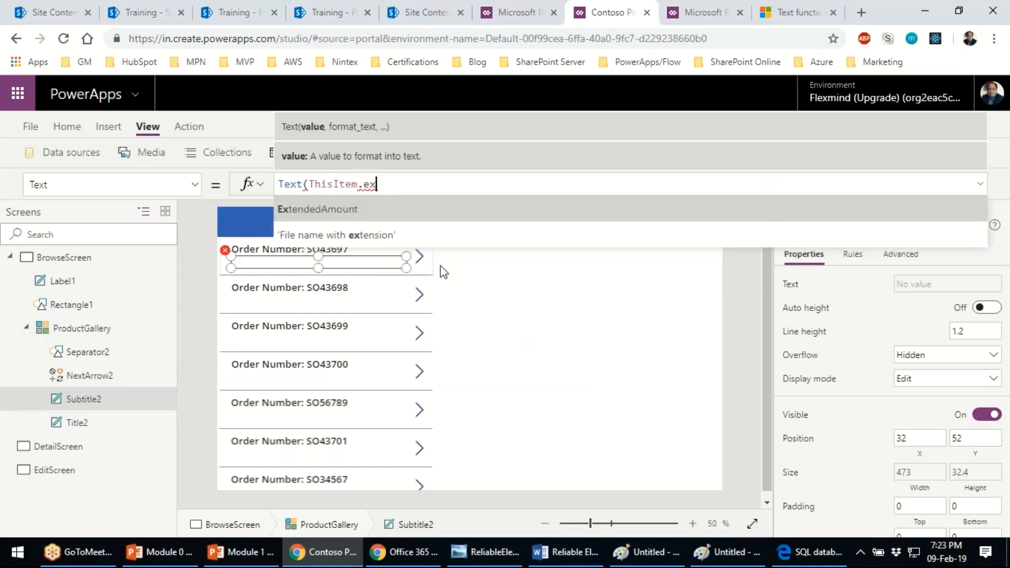
{"action": "key", "text": "Tab"}
{"action": "type", "text": ","}
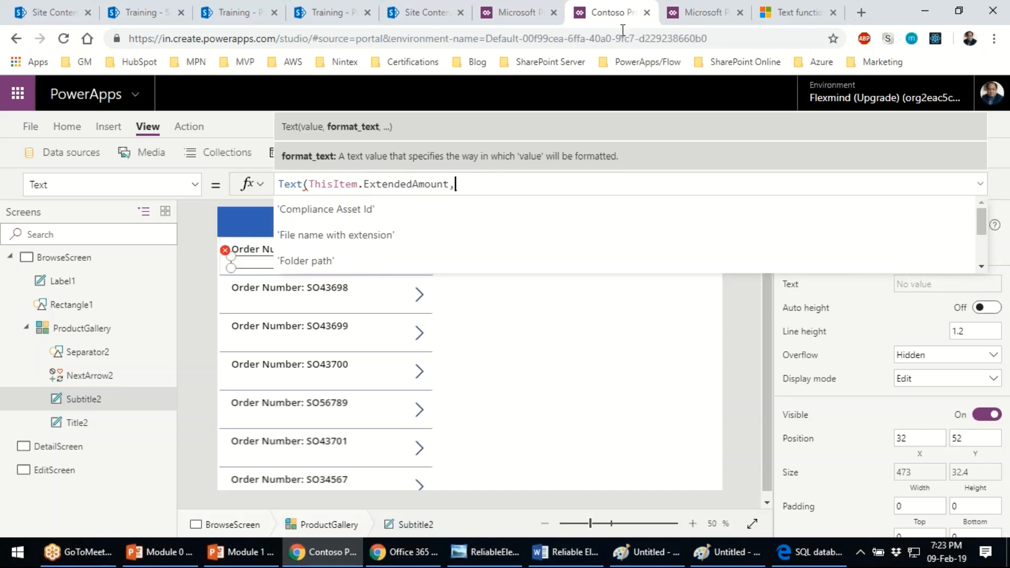
- Recheck the currency example in the Text documentation and complete the subtitle's formula with the format text "$###,###,###.##"
{"action": "left_click", "coordinate": [792, 12]}
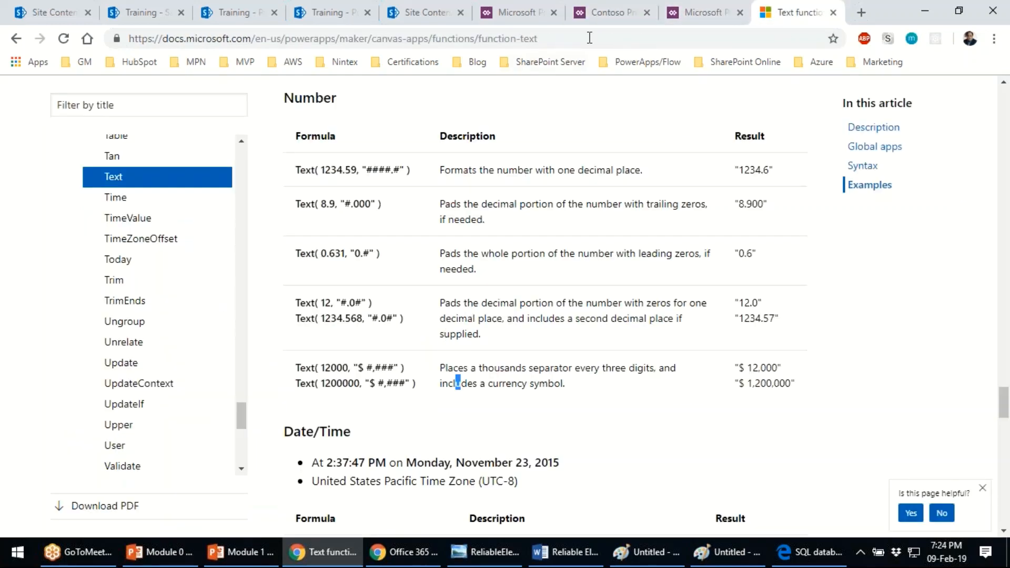
{"action": "left_click", "coordinate": [604, 12]}
{"action": "type", "text": "\""}
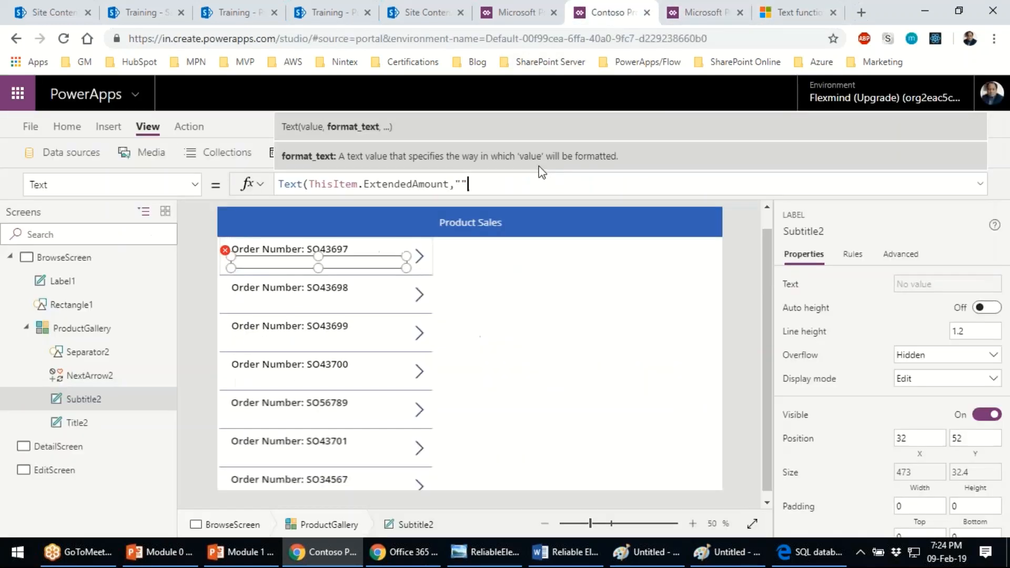
{"action": "type", "text": "$###,###,###.##\")"}
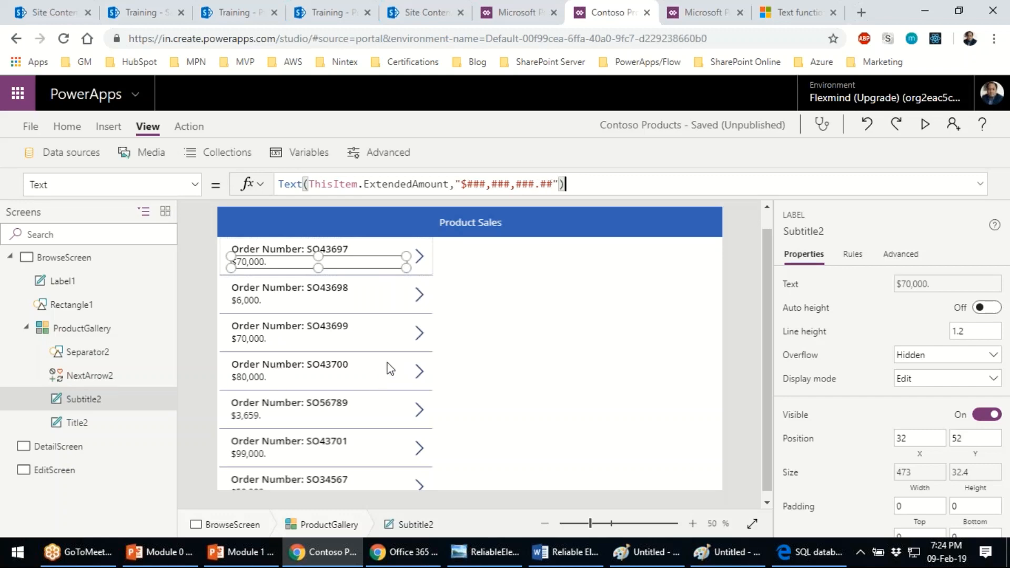
- Remove the decimal part from the subtitle's format text, leaving "$###,###,###", and commit the formula
{"action": "left_click", "coordinate": [553, 186]}
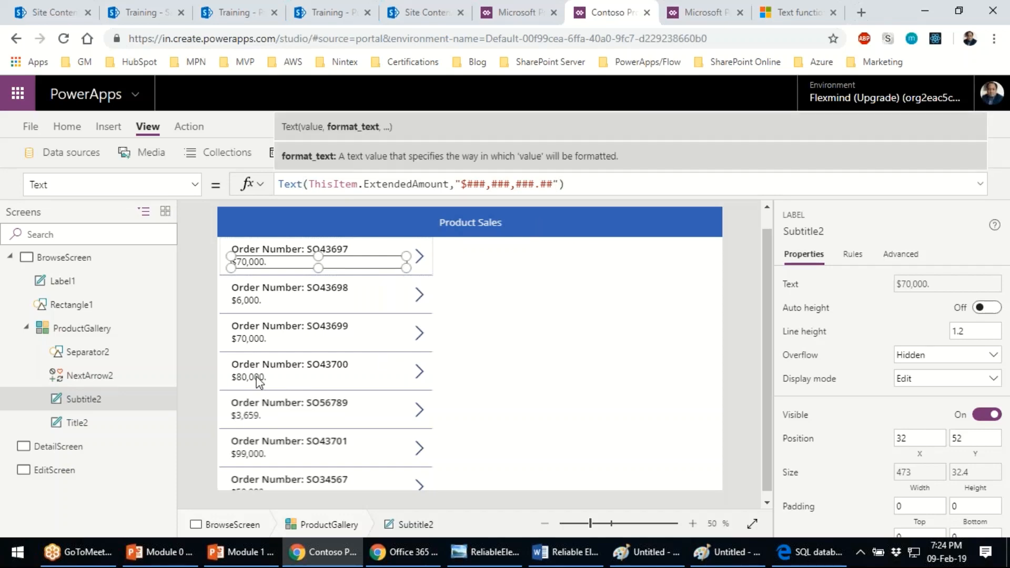
{"action": "key", "text": "BackSpace"}
{"action": "key", "text": "BackSpace"}
{"action": "key", "text": "BackSpace"}
{"action": "left_click", "coordinate": [689, 325]}
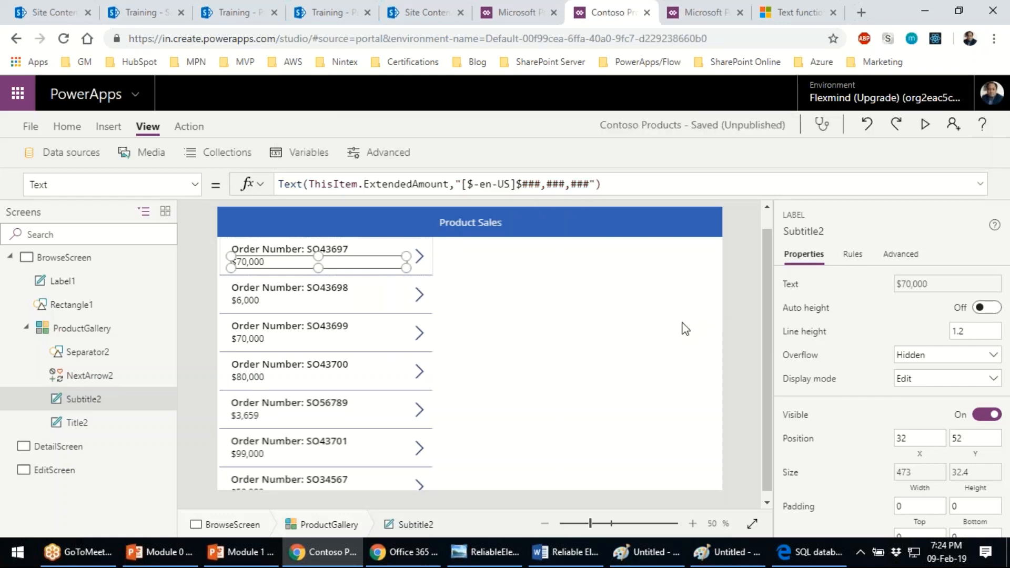
- Inspect the subtitle's complete Text formula in the expanded formula area, then deselect the subtitle
{"action": "left_click", "coordinate": [255, 259]}
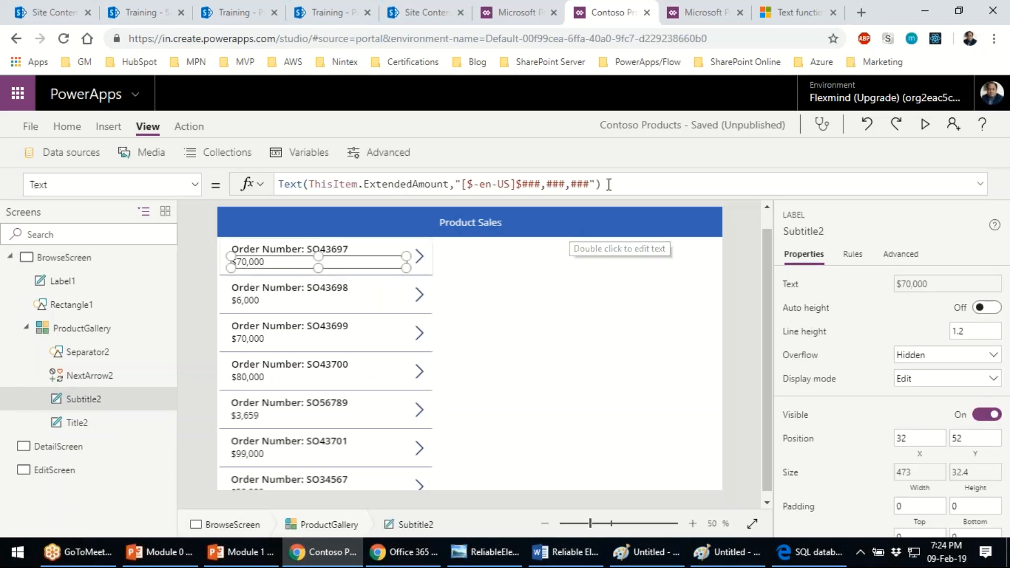
{"action": "left_click", "coordinate": [981, 189]}
{"action": "left_click_drag", "start_coordinate": [564, 311], "coordinate": [618, 353]}
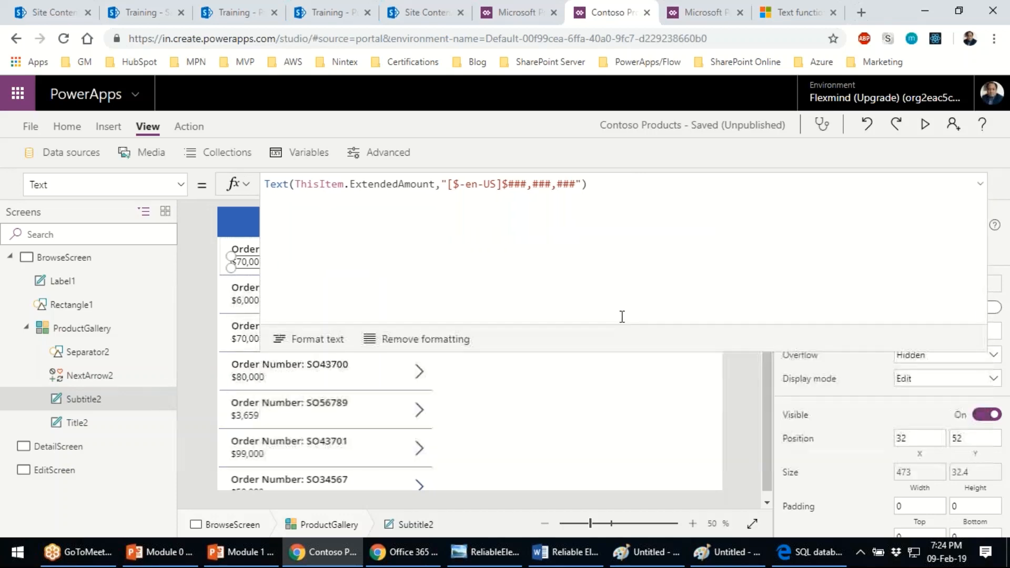
{"action": "left_click", "coordinate": [604, 188]}
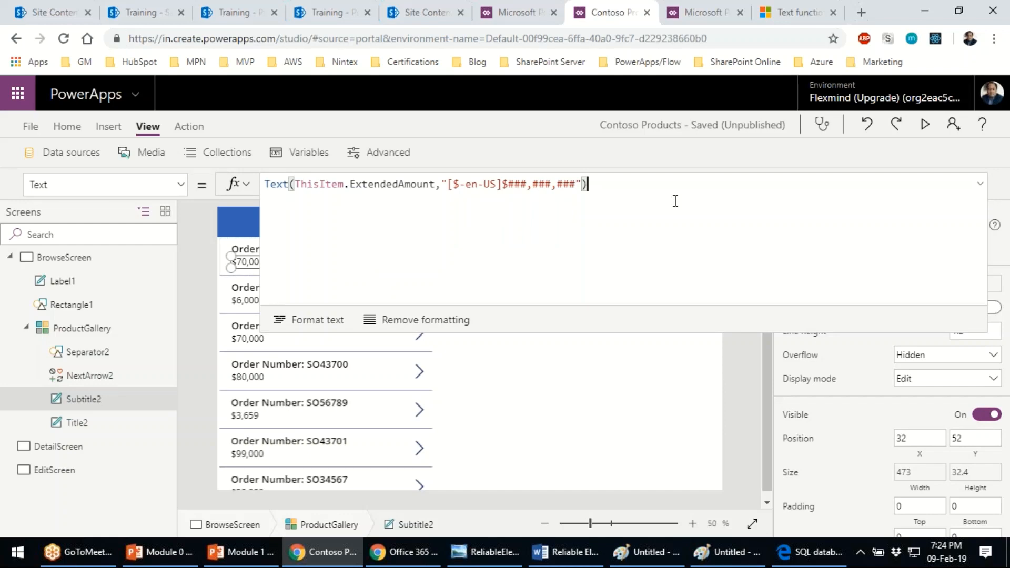
{"action": "left_click", "coordinate": [978, 187]}
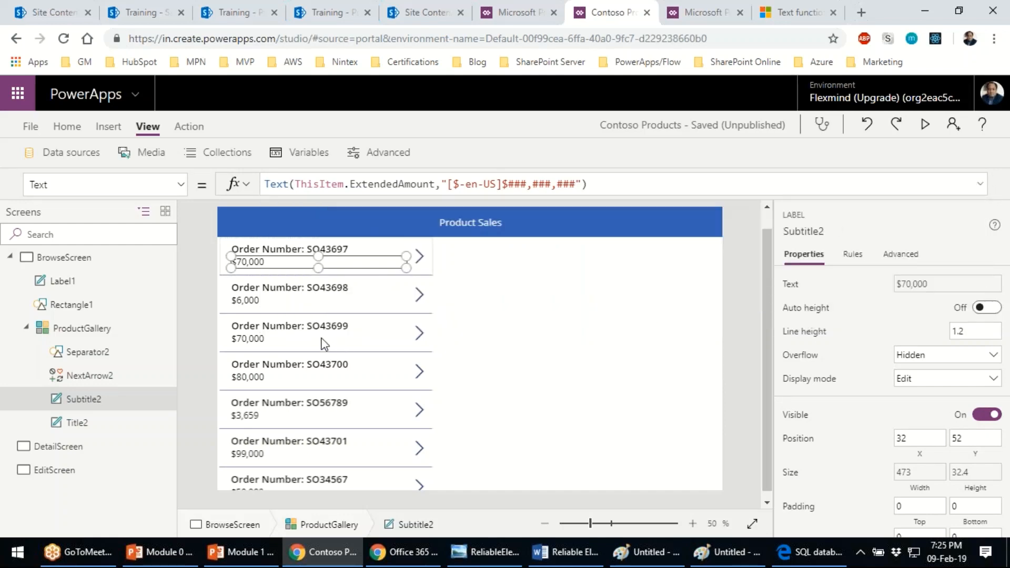
{"action": "left_click", "coordinate": [551, 409]}
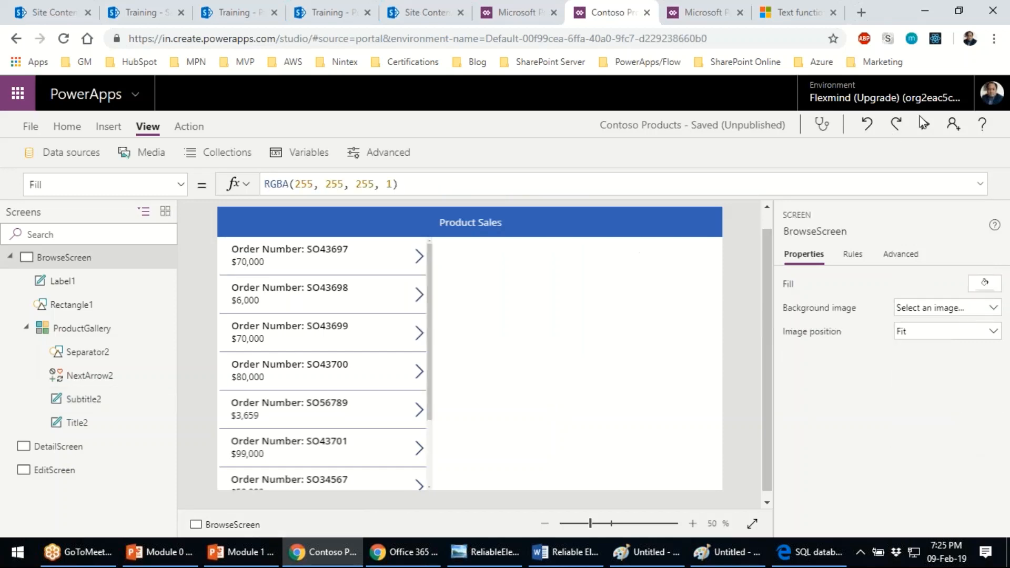
- Preview the app to check the currency amounts throughout the gallery, return to editing and save the app
{"action": "key", "text": "F5"}
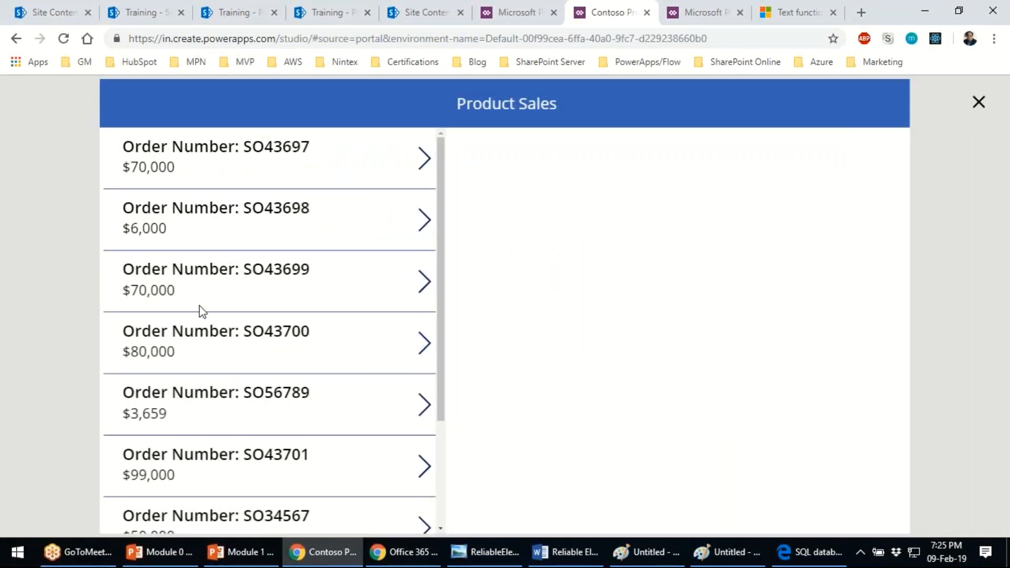
{"action": "scroll", "coordinate": [200, 308], "scroll_direction": "down", "scroll_amount": 3}
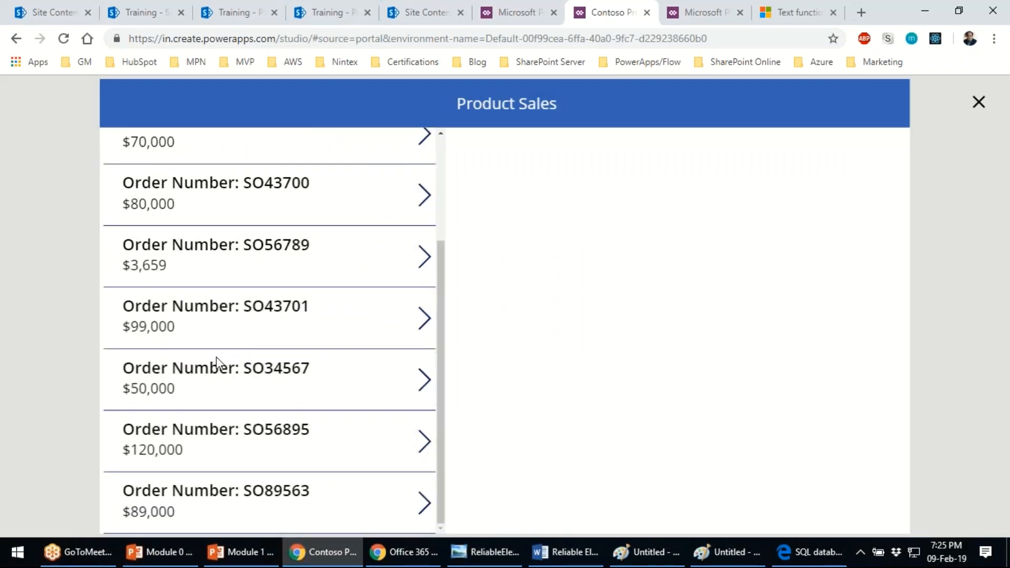
{"action": "scroll", "coordinate": [216, 357], "scroll_direction": "up", "scroll_amount": 3}
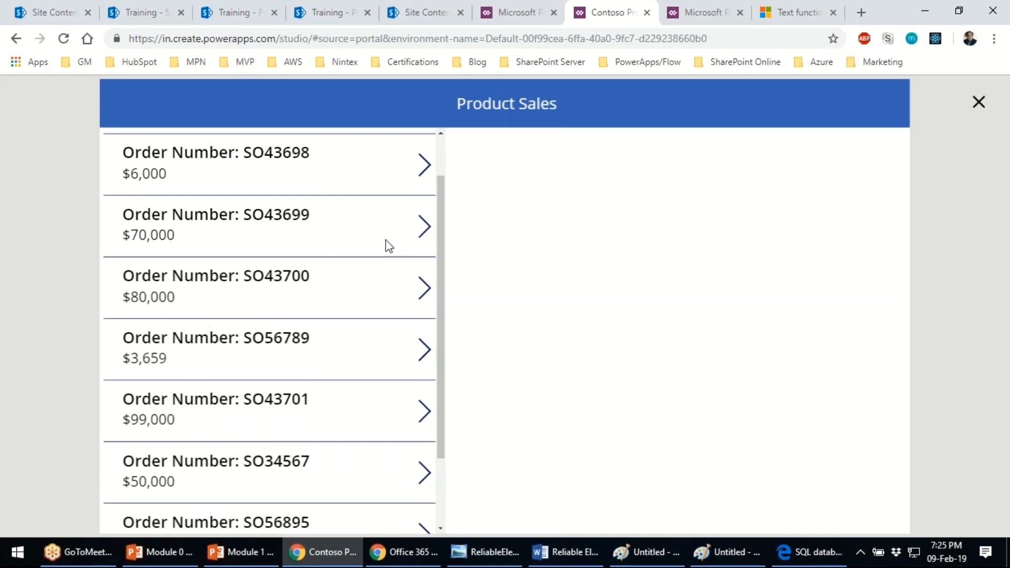
{"action": "scroll", "coordinate": [387, 244], "scroll_direction": "up", "scroll_amount": 1}
{"action": "left_click", "coordinate": [977, 102]}
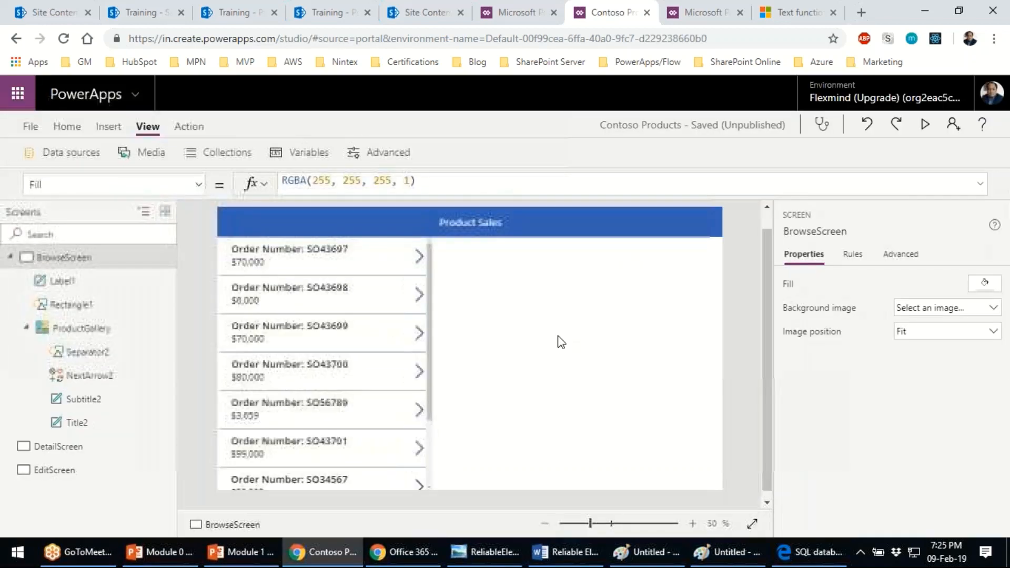
{"action": "key", "text": "ctrl+s"}
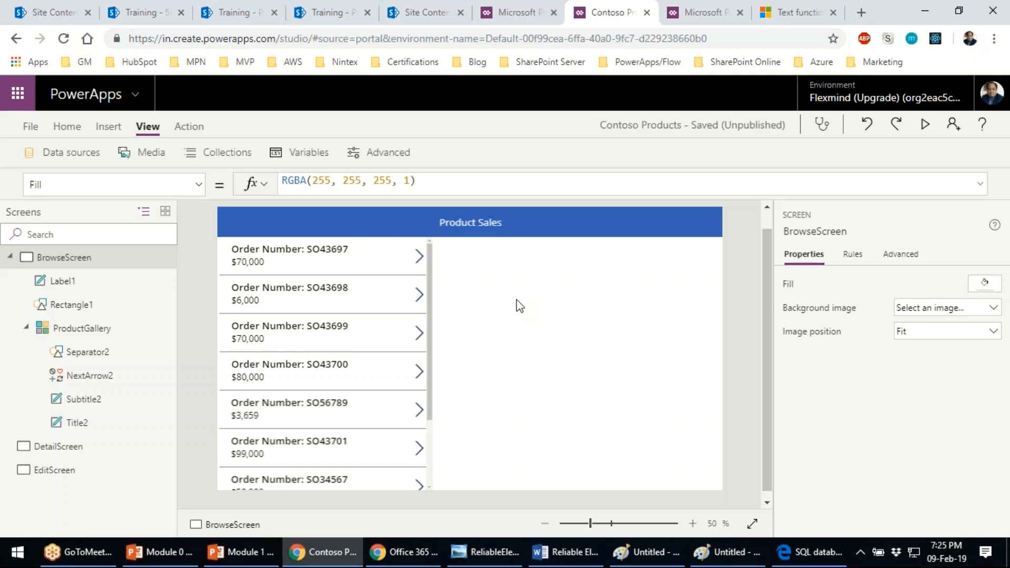
- Run the app preview once more to review the order numbers and amounts, and close it
{"action": "left_click", "coordinate": [924, 126]}
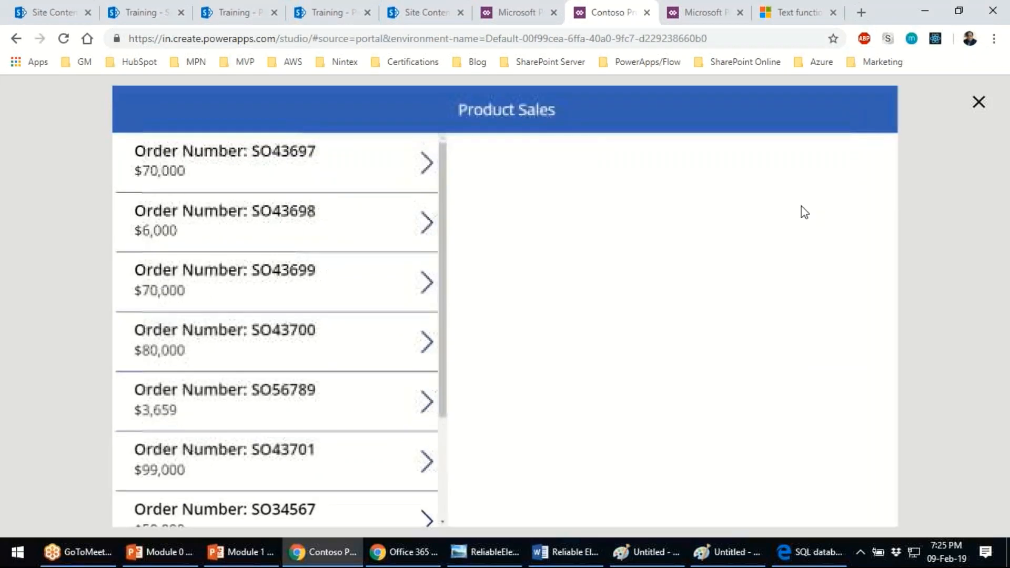
{"action": "scroll", "coordinate": [379, 322], "scroll_direction": "down", "scroll_amount": 1}
{"action": "scroll", "coordinate": [381, 322], "scroll_direction": "up", "scroll_amount": 1}
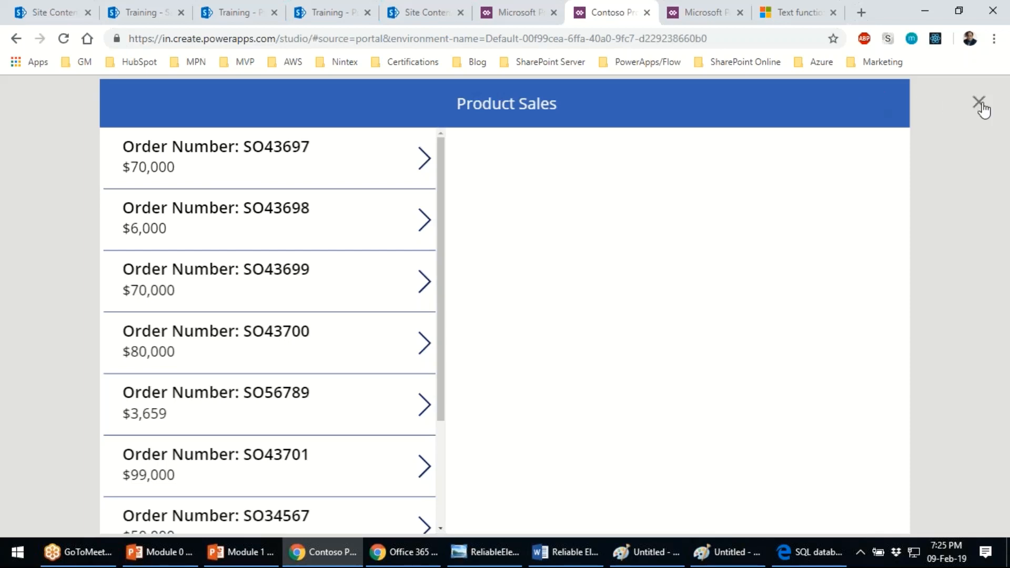
{"action": "left_click", "coordinate": [959, 113]}
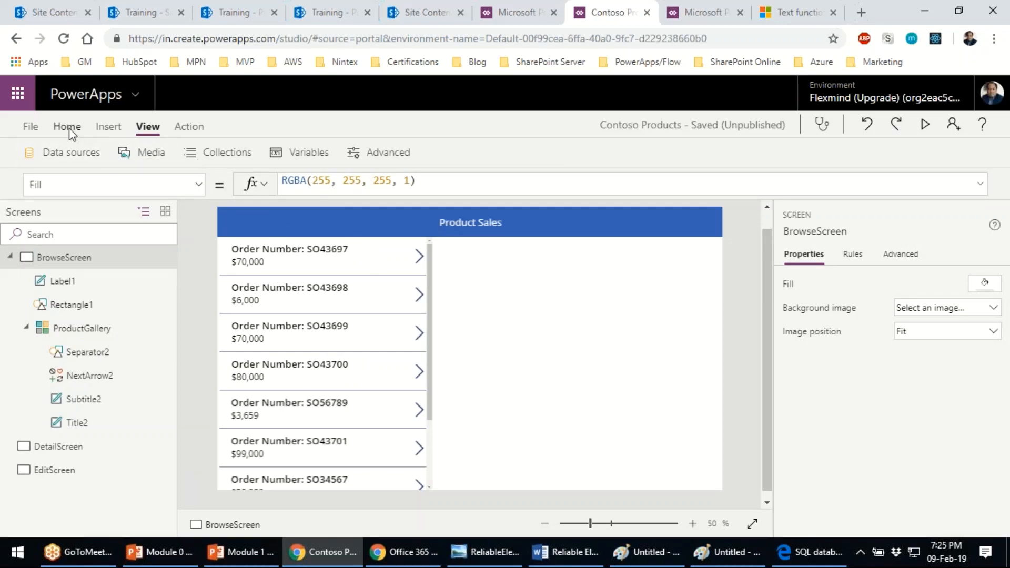
- Insert a label in the header bar before the Product Sales title, about 324 wide and 82 high at X 40, Y 0
{"action": "left_click", "coordinate": [108, 127]}
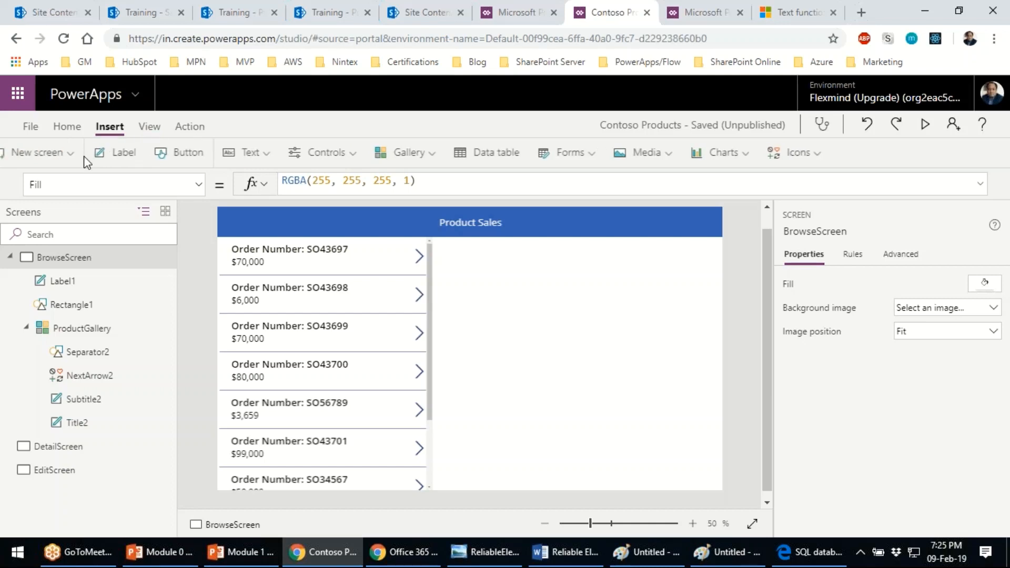
{"action": "left_click", "coordinate": [151, 153]}
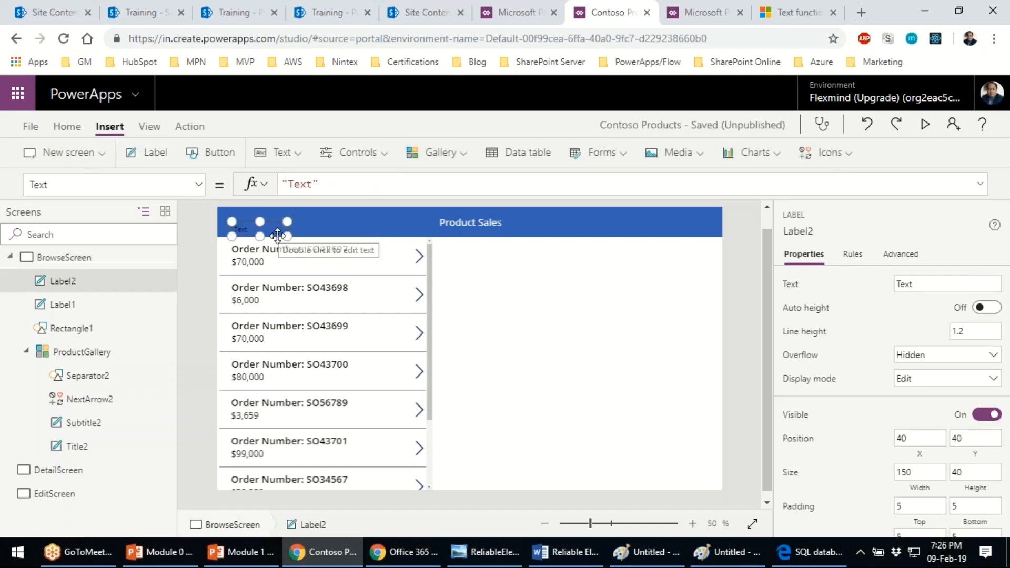
{"action": "left_click_drag", "start_coordinate": [279, 235], "coordinate": [337, 235]}
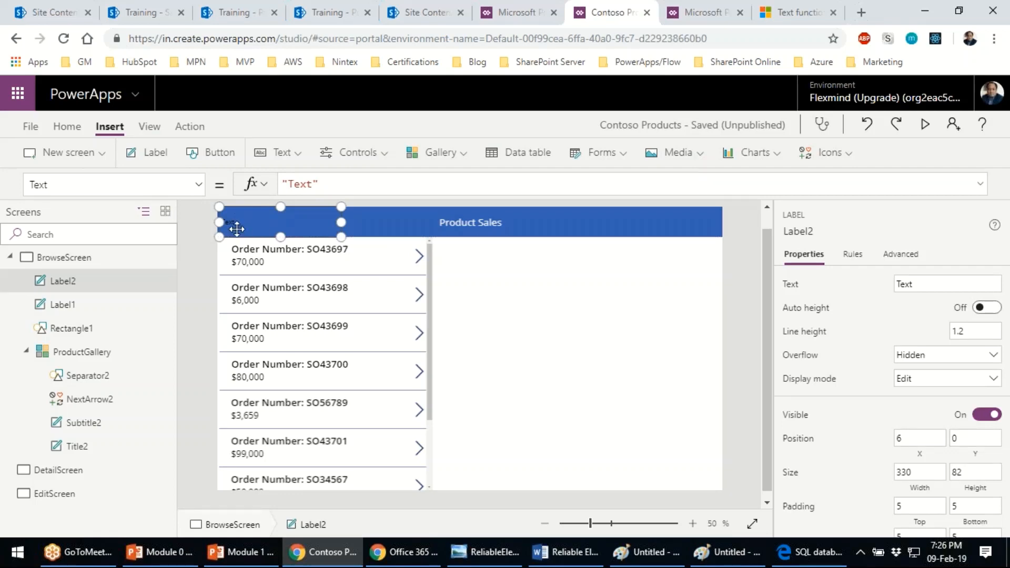
{"action": "left_click_drag", "start_coordinate": [219, 222], "coordinate": [233, 222]}
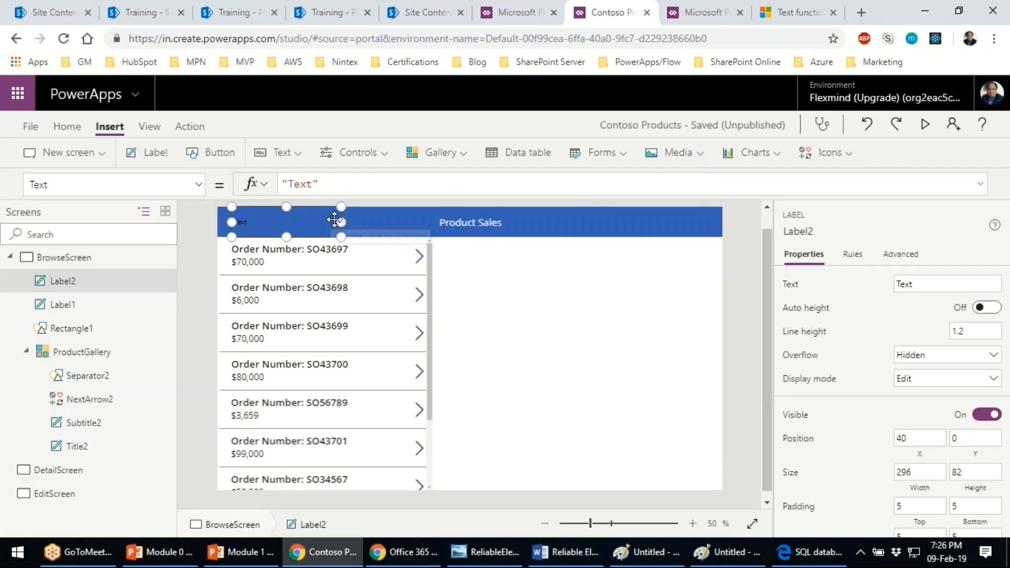
{"action": "left_click_drag", "start_coordinate": [341, 222], "coordinate": [351, 222]}
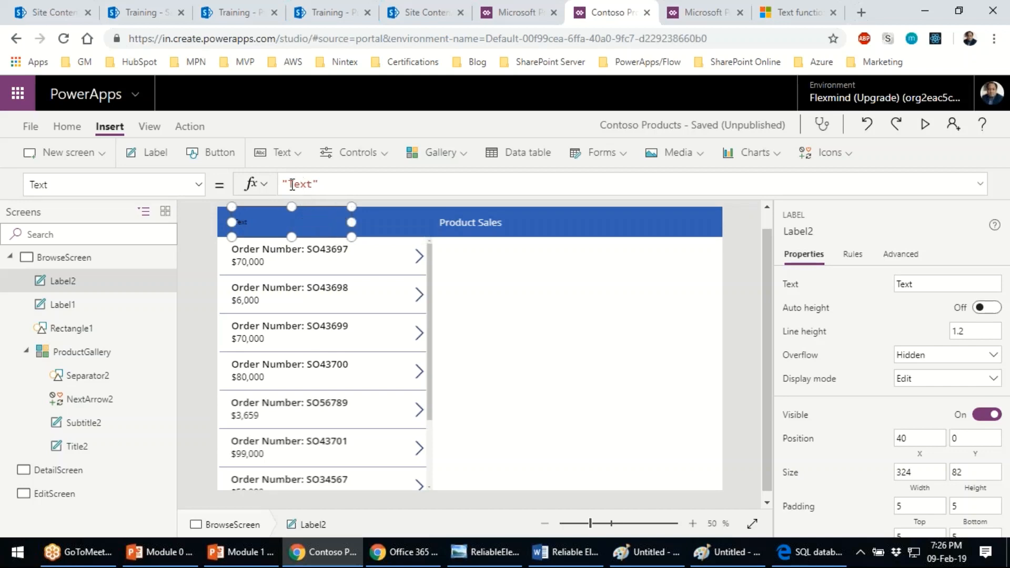
- Set the Size property of the new header label to 20
{"action": "left_click", "coordinate": [198, 185]}
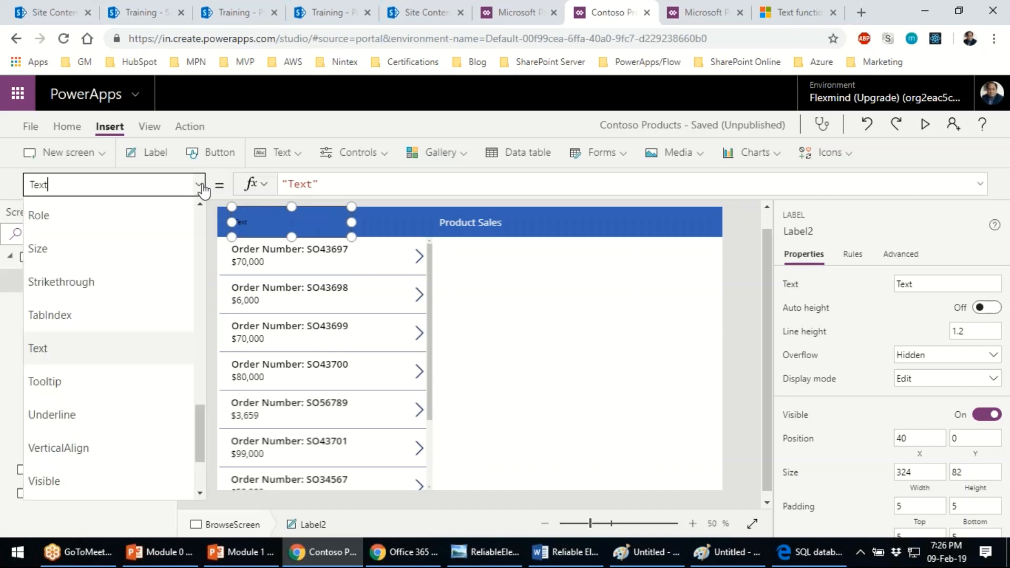
{"action": "left_click", "coordinate": [199, 185]}
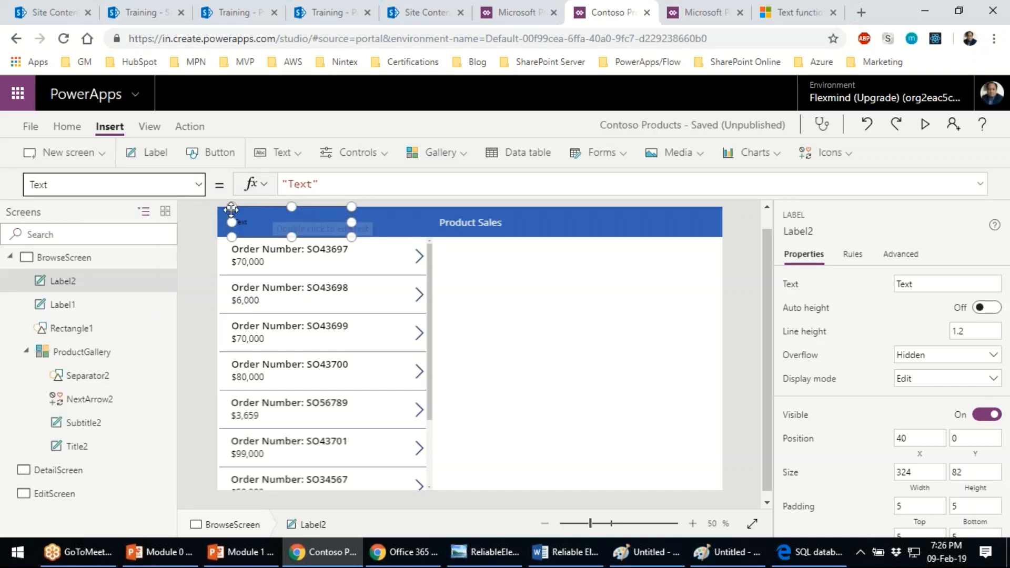
{"action": "left_click", "coordinate": [198, 185]}
{"action": "scroll", "coordinate": [142, 346], "scroll_direction": "down", "scroll_amount": 3}
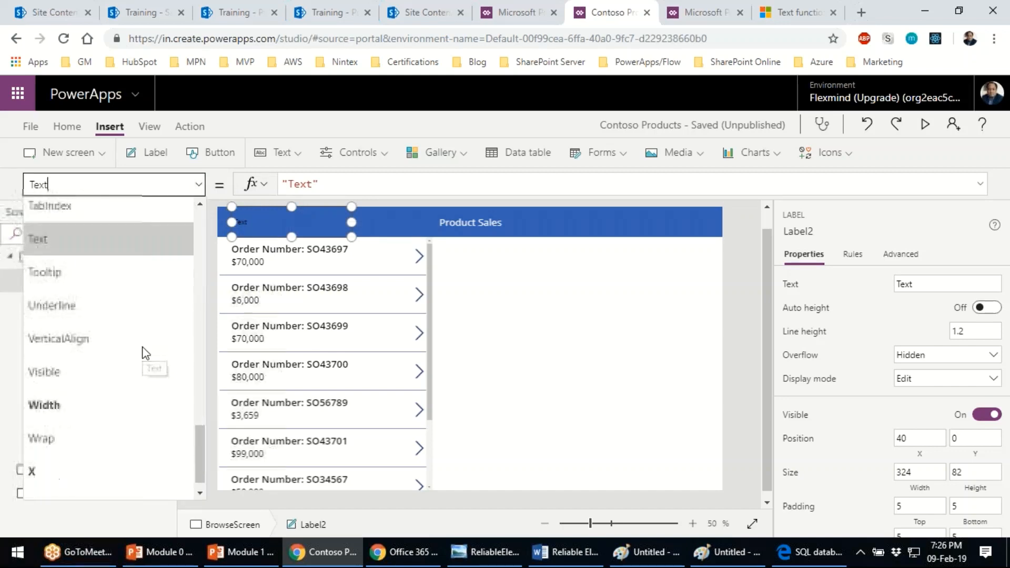
{"action": "scroll", "coordinate": [142, 346], "scroll_direction": "up", "scroll_amount": 10}
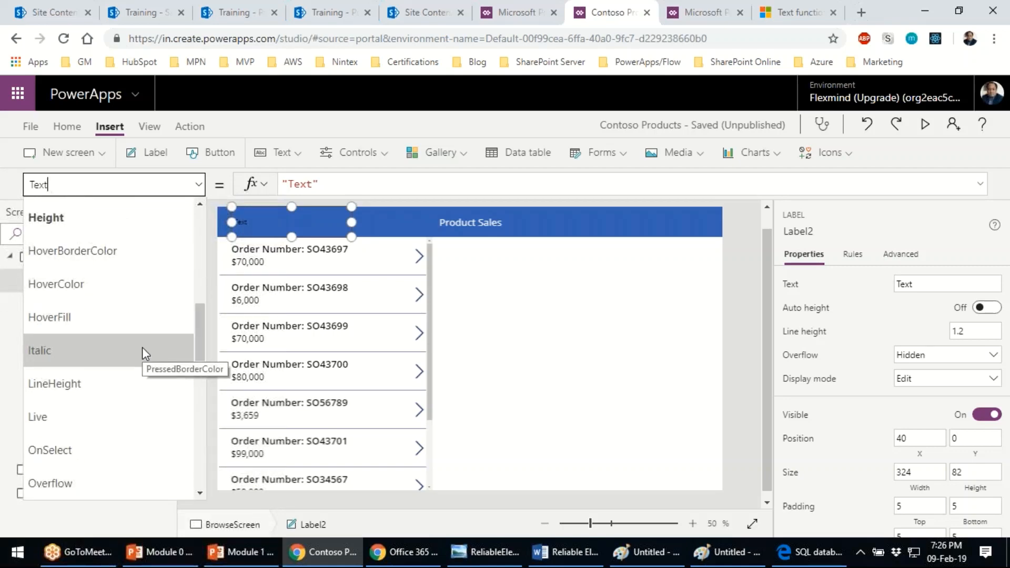
{"action": "scroll", "coordinate": [142, 348], "scroll_direction": "up", "scroll_amount": 2}
{"action": "scroll", "coordinate": [142, 347], "scroll_direction": "down", "scroll_amount": 5}
{"action": "scroll", "coordinate": [145, 353], "scroll_direction": "down", "scroll_amount": 1}
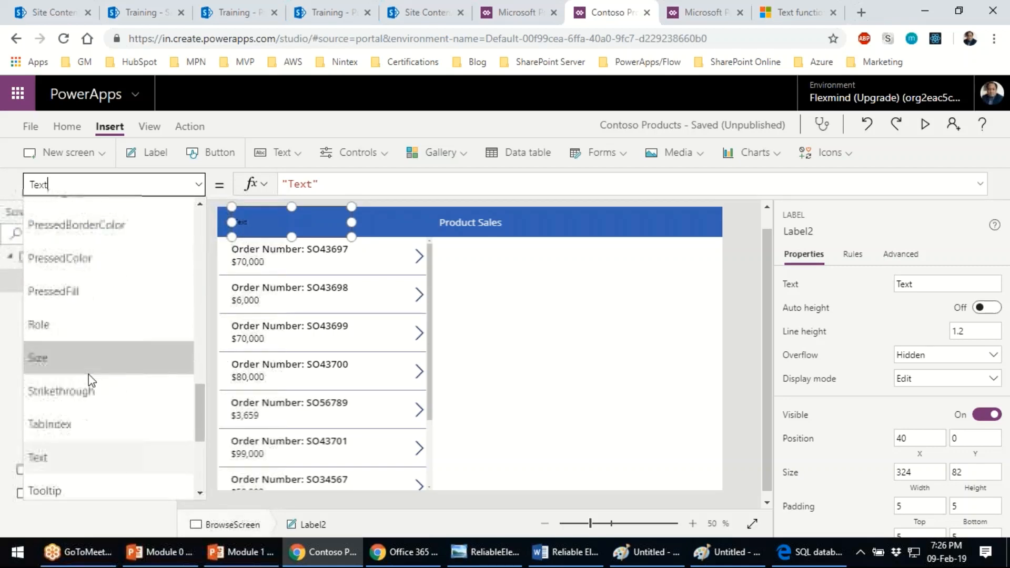
{"action": "left_click", "coordinate": [72, 346]}
{"action": "left_click", "coordinate": [310, 189]}
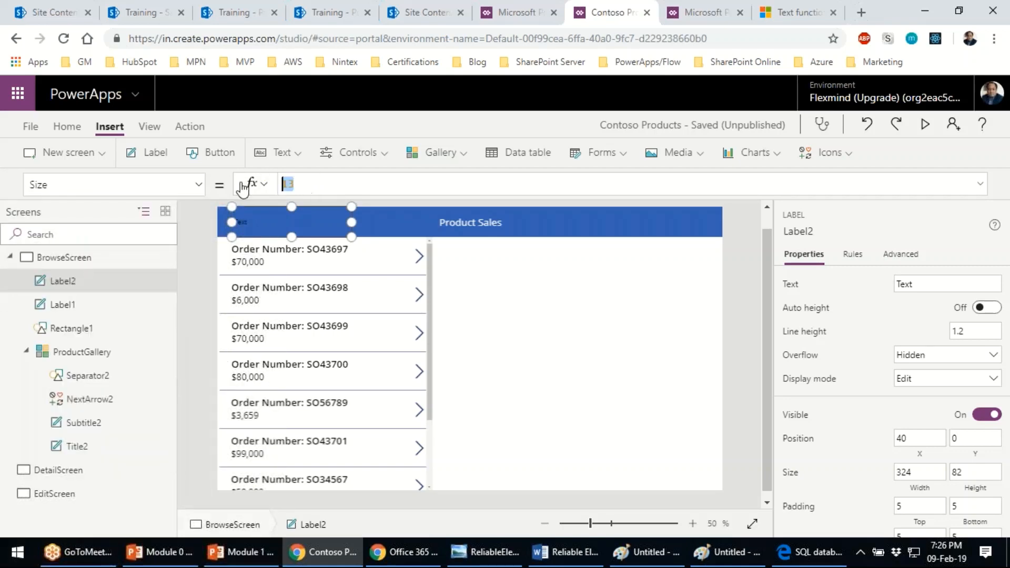
{"action": "key", "text": "BackSpace"}
{"action": "key", "text": "BackSpace"}
{"action": "type", "text": "20"}
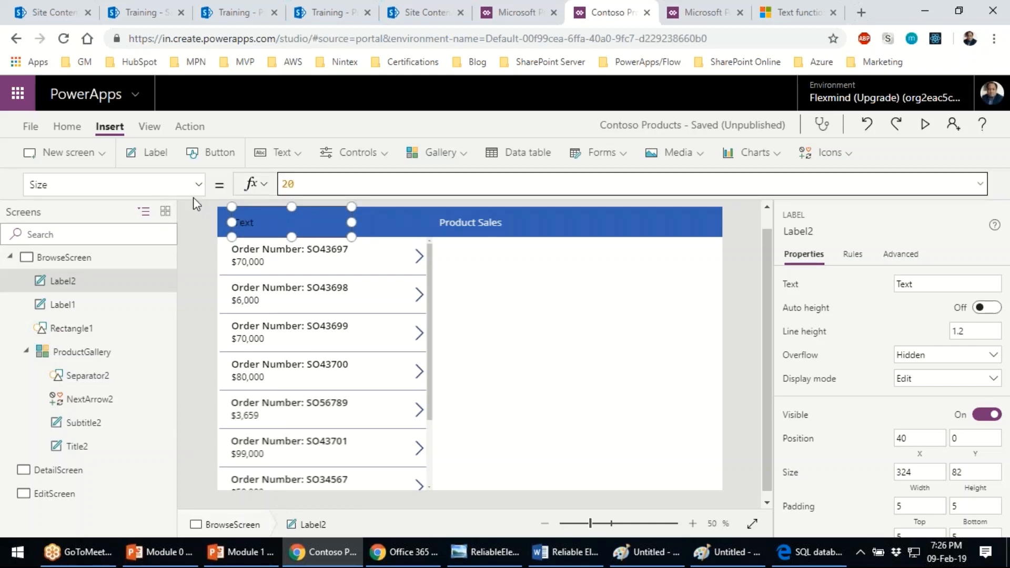
- Set the Color property of the new header label to White and deselect the label
{"action": "left_click", "coordinate": [199, 184]}
{"action": "scroll", "coordinate": [96, 389], "scroll_direction": "up", "scroll_amount": 3}
{"action": "scroll", "coordinate": [96, 390], "scroll_direction": "up", "scroll_amount": 4}
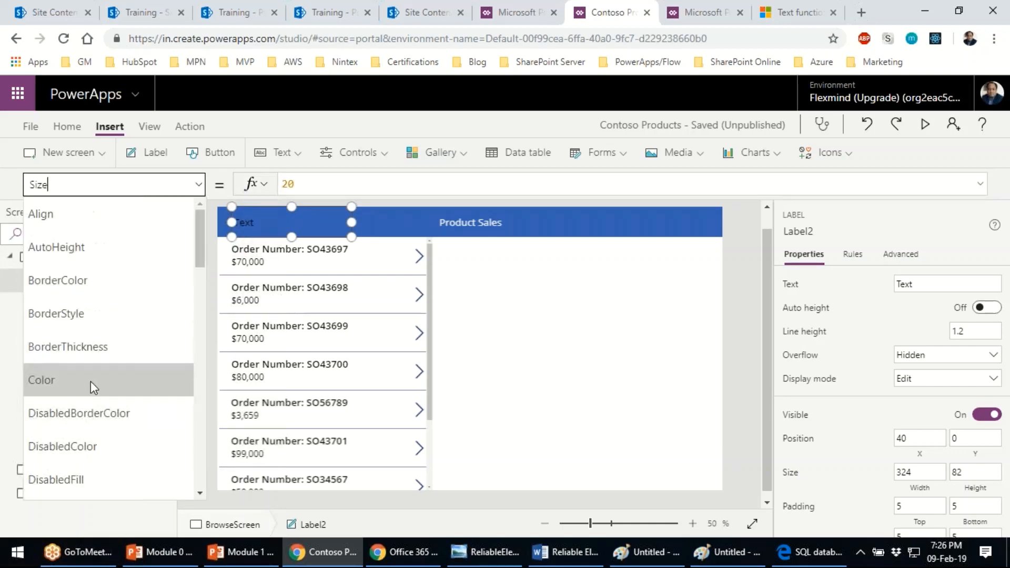
{"action": "left_click", "coordinate": [58, 379]}
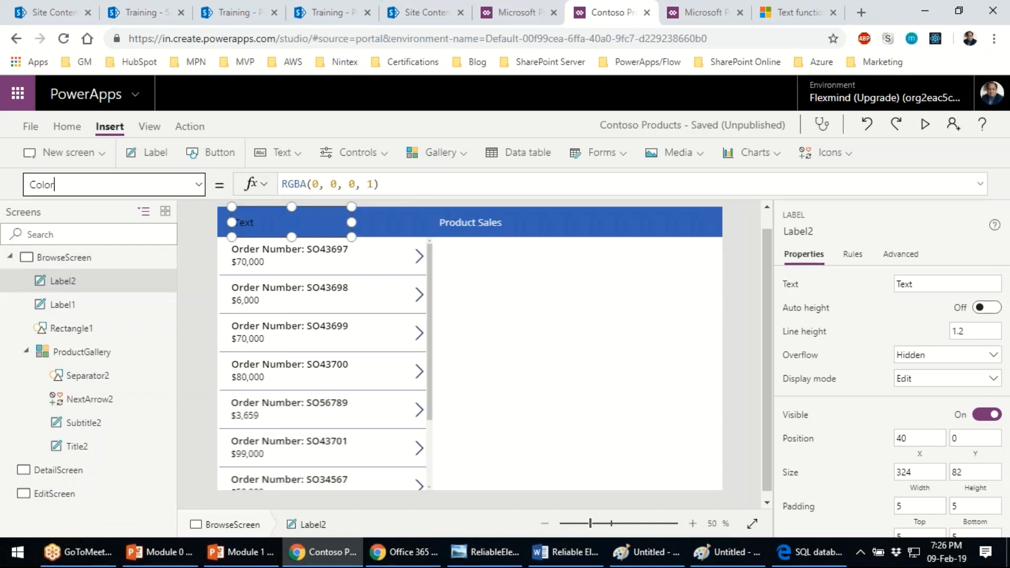
{"action": "left_click_drag", "start_coordinate": [399, 184], "coordinate": [270, 182]}
{"action": "type", "text": "white"}
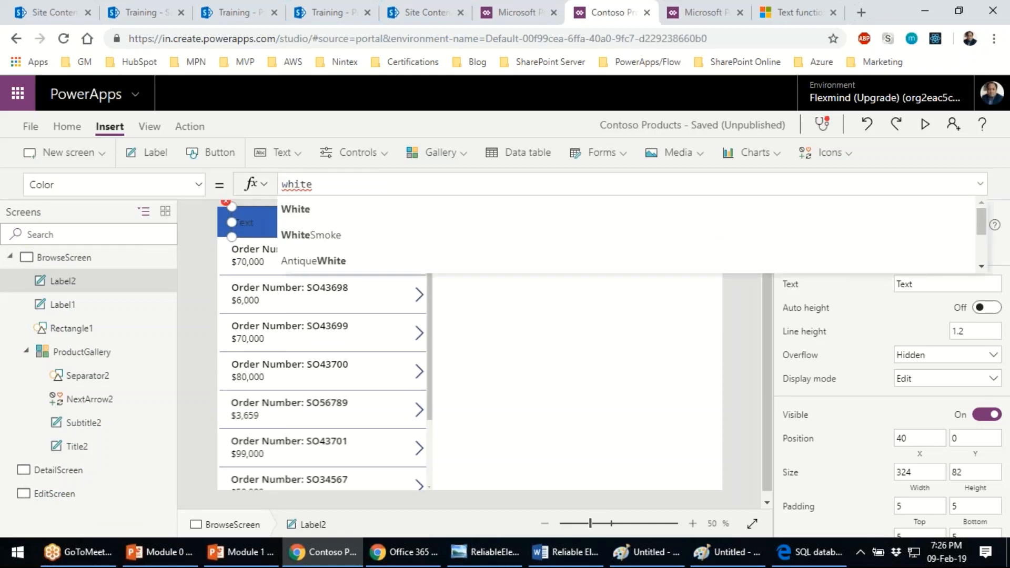
{"action": "key", "text": "Tab"}
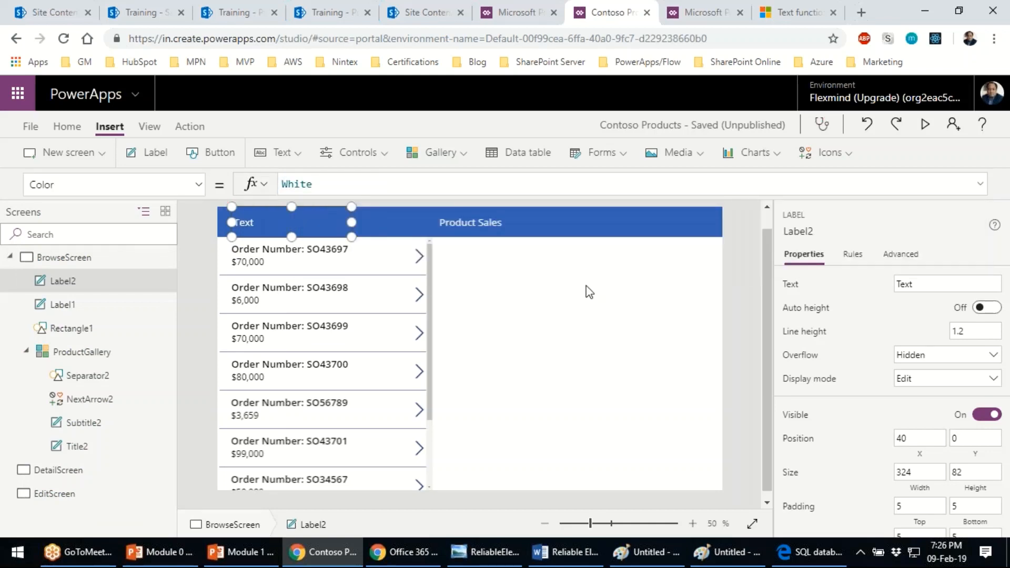
{"action": "left_click", "coordinate": [596, 312]}
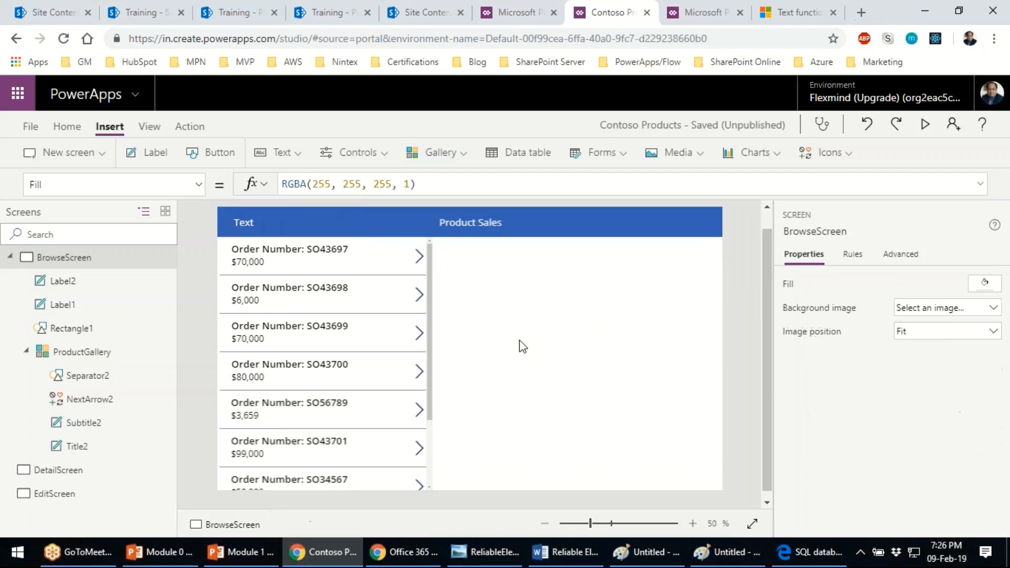
- Clear the default formula from the Text property of the header label before the Product Sales title
{"action": "left_click", "coordinate": [266, 221]}
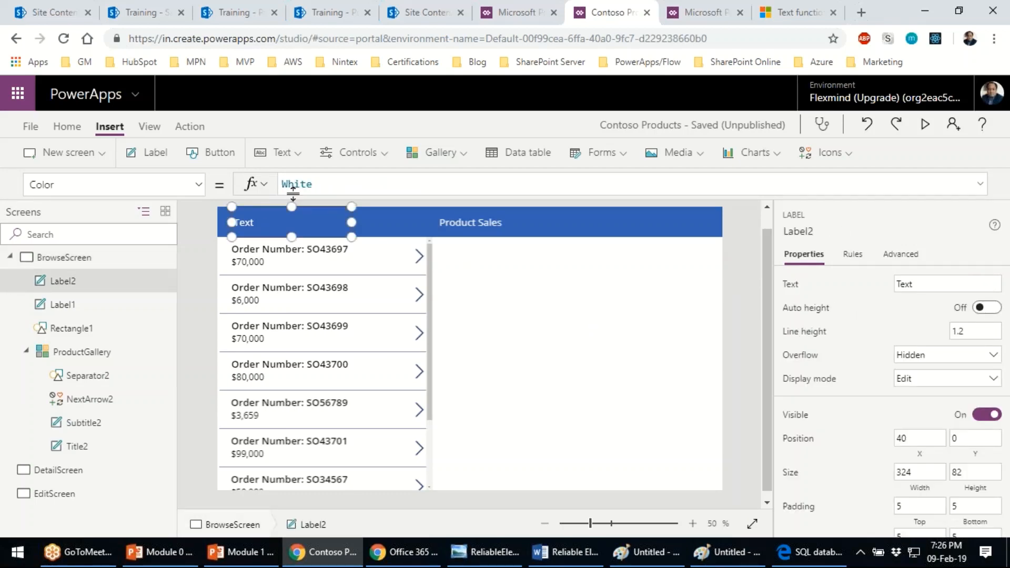
{"action": "left_click", "coordinate": [200, 185]}
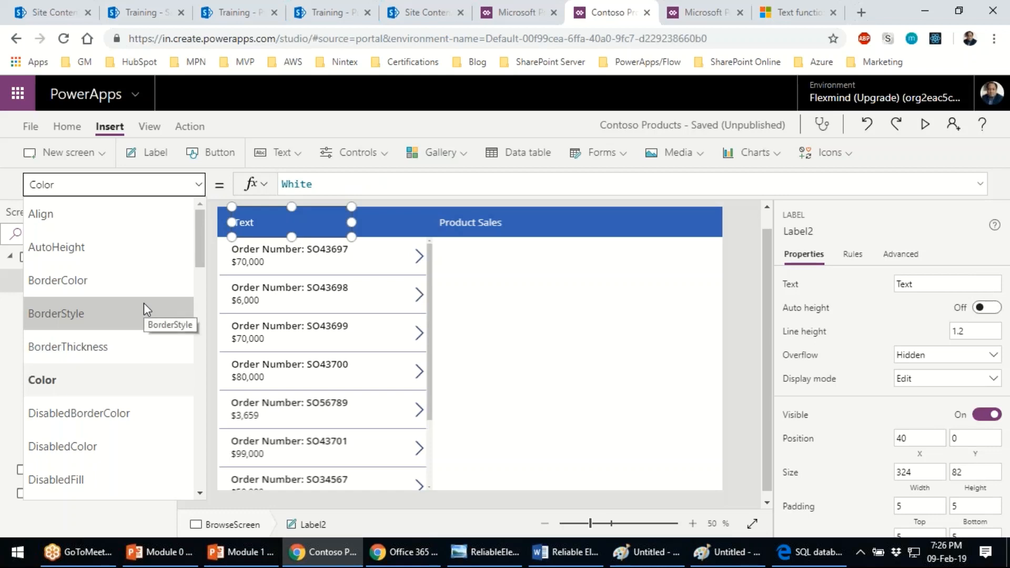
{"action": "scroll", "coordinate": [158, 340], "scroll_direction": "down", "scroll_amount": 7}
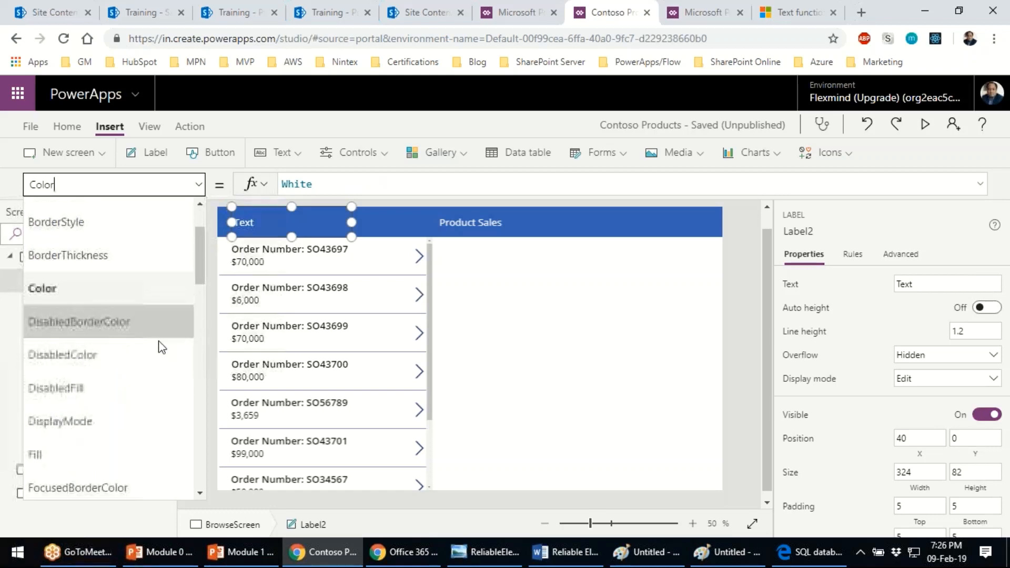
{"action": "scroll", "coordinate": [158, 343], "scroll_direction": "down", "scroll_amount": 4}
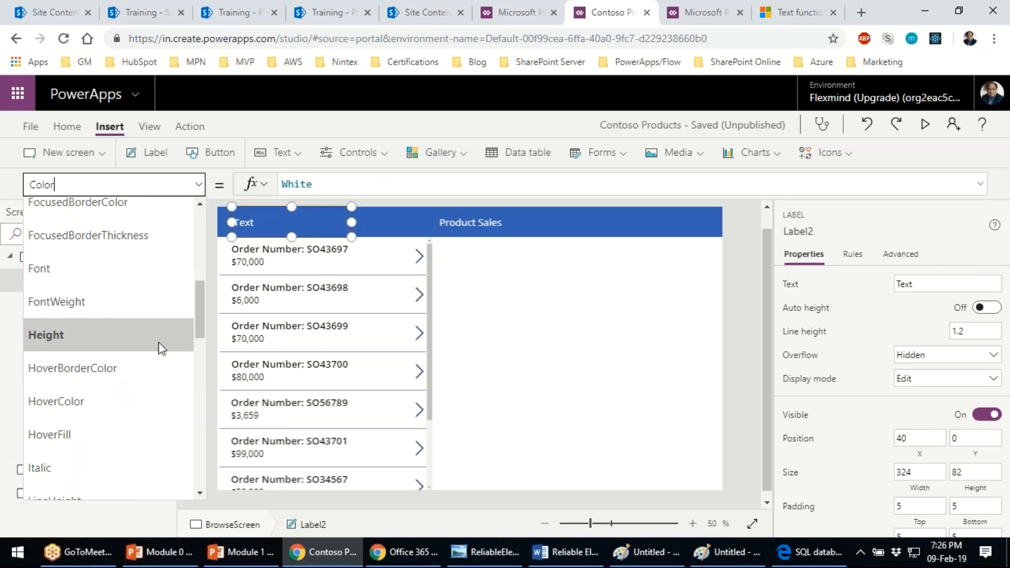
{"action": "scroll", "coordinate": [158, 344], "scroll_direction": "down", "scroll_amount": 5}
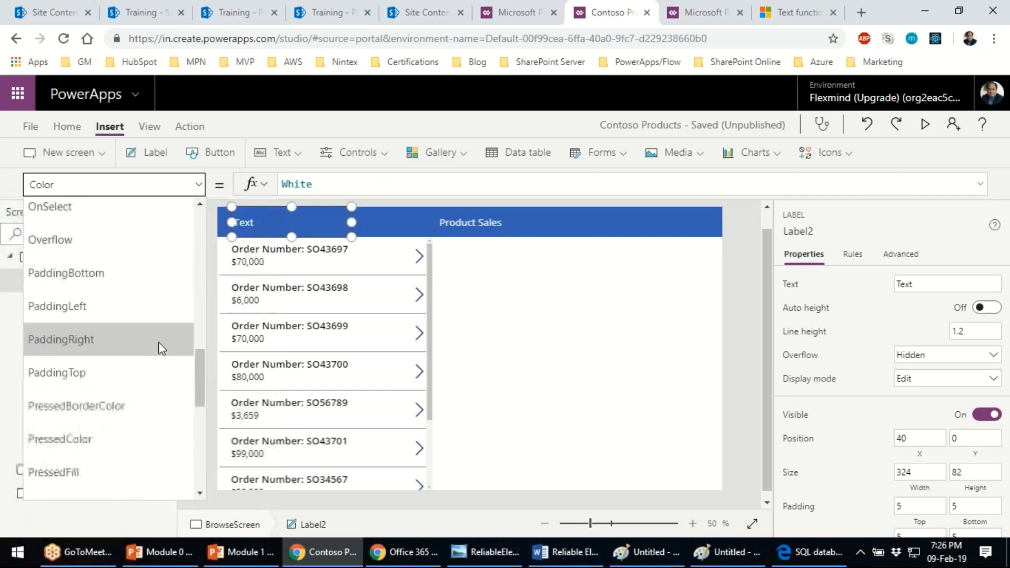
{"action": "scroll", "coordinate": [92, 441], "scroll_direction": "down", "scroll_amount": 1}
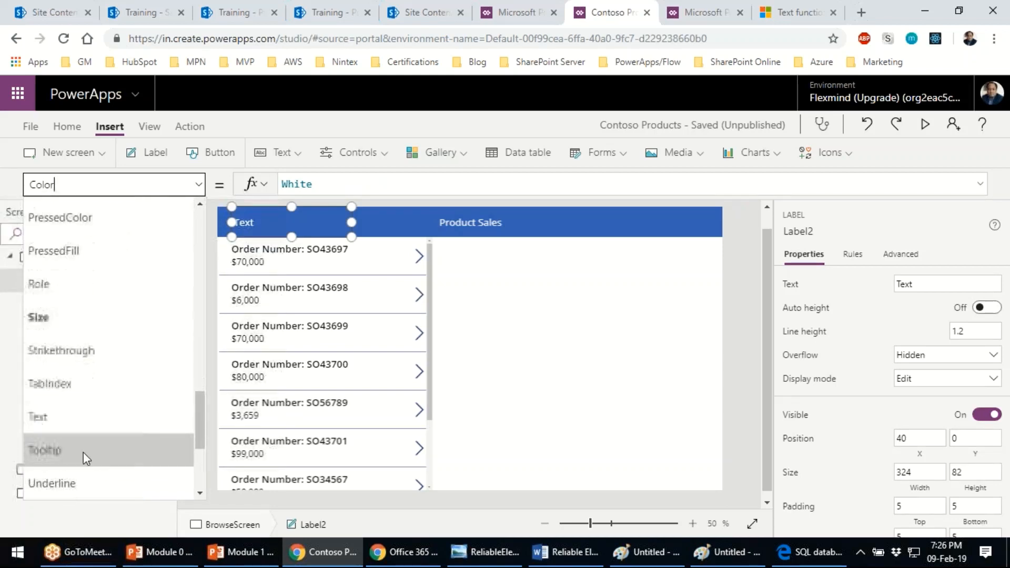
{"action": "left_click", "coordinate": [74, 423]}
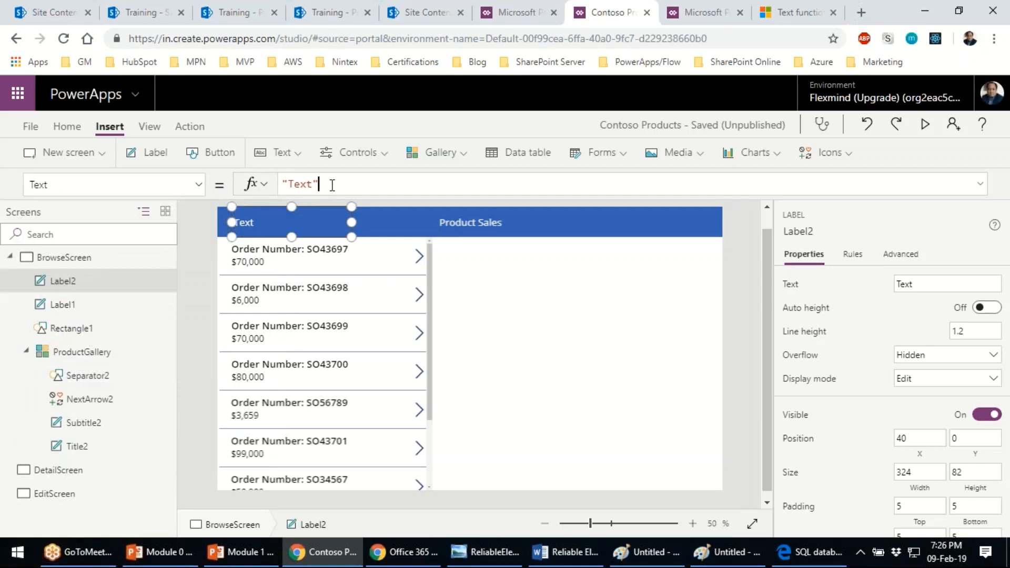
{"action": "left_click_drag", "start_coordinate": [322, 183], "coordinate": [254, 185]}
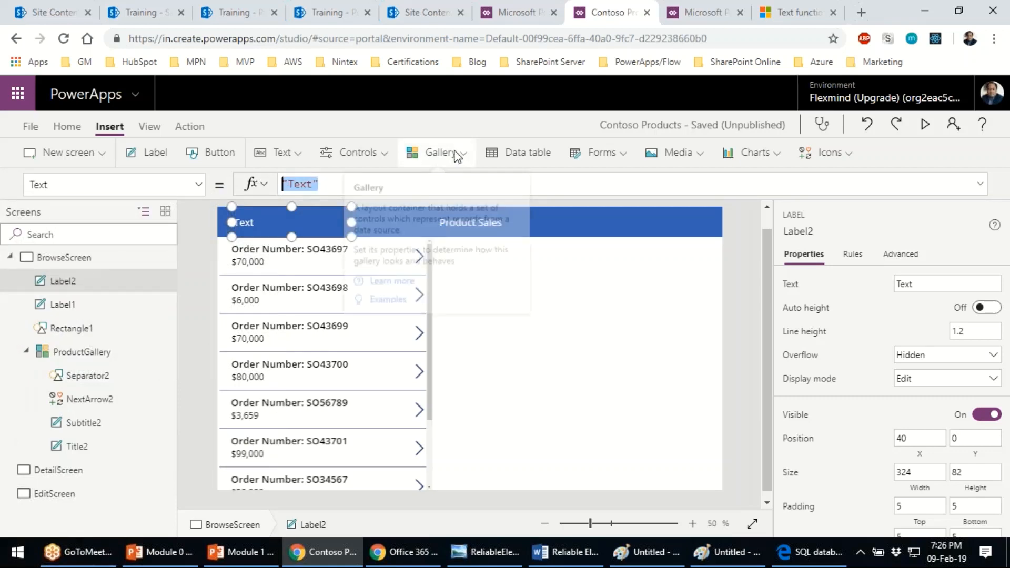
{"action": "key", "text": "Delete"}
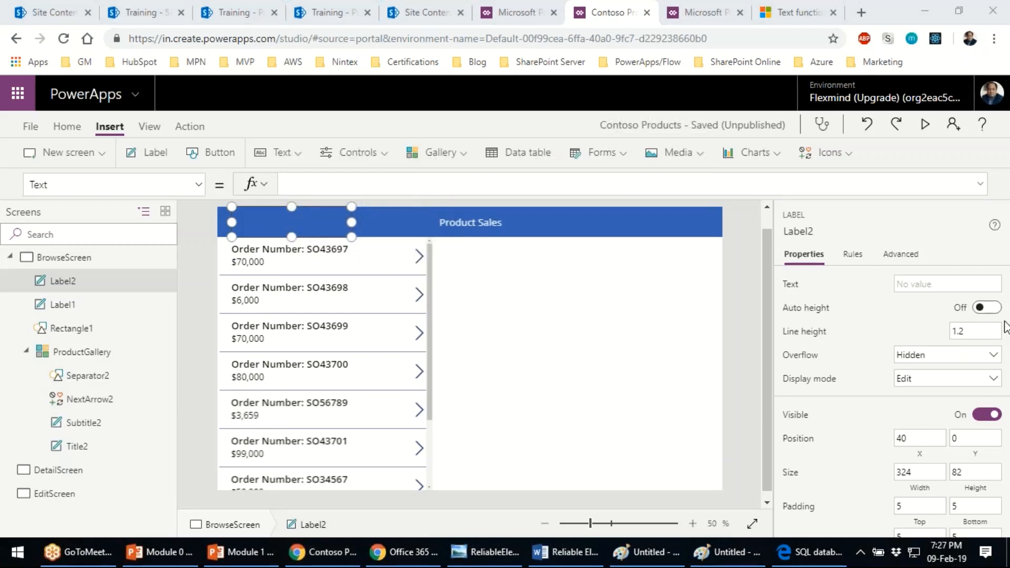
- Set the Text property of the header label to User().FullName
{"action": "left_click", "coordinate": [344, 178]}
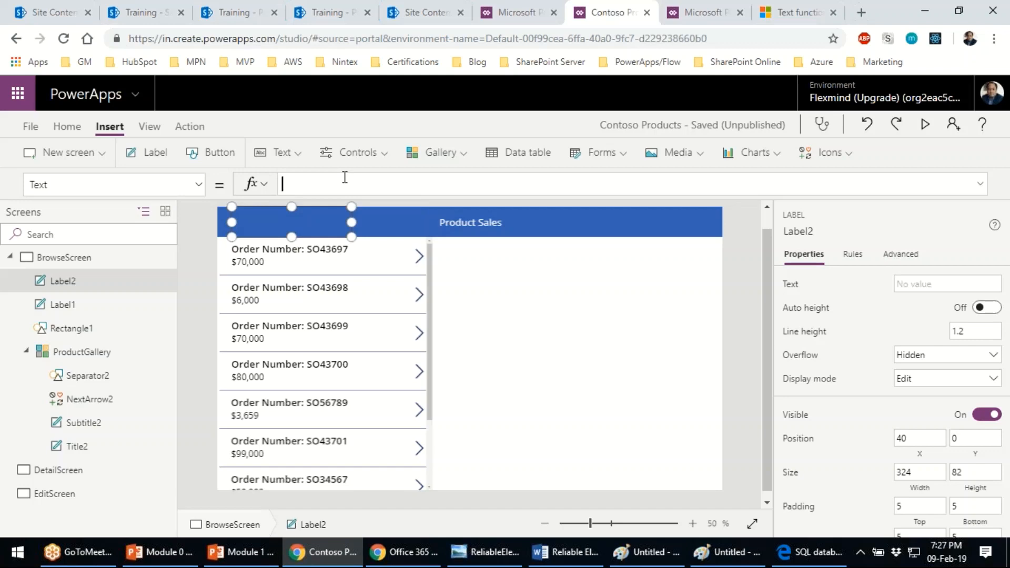
{"action": "type", "text": "user"}
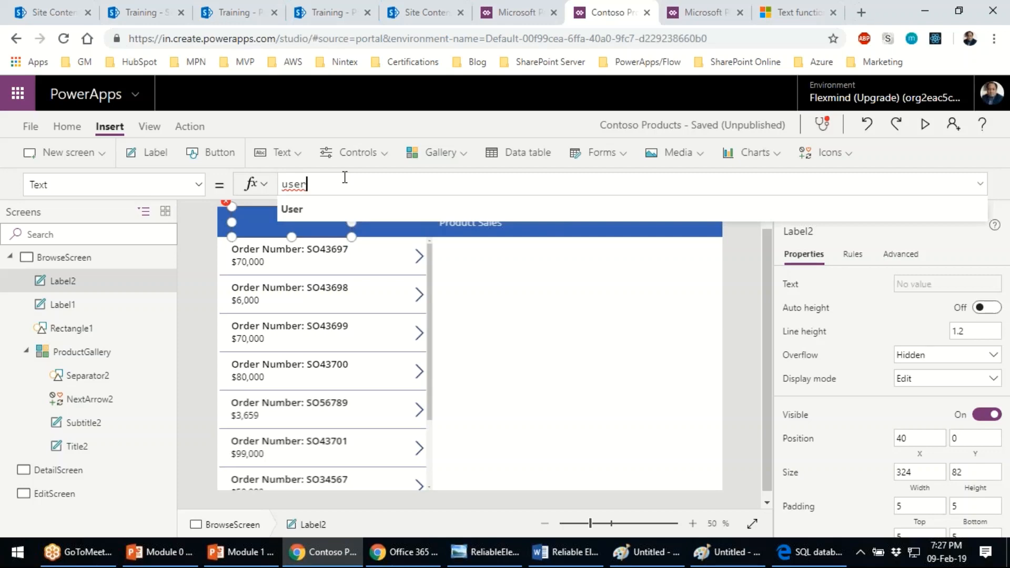
{"action": "left_click", "coordinate": [326, 216]}
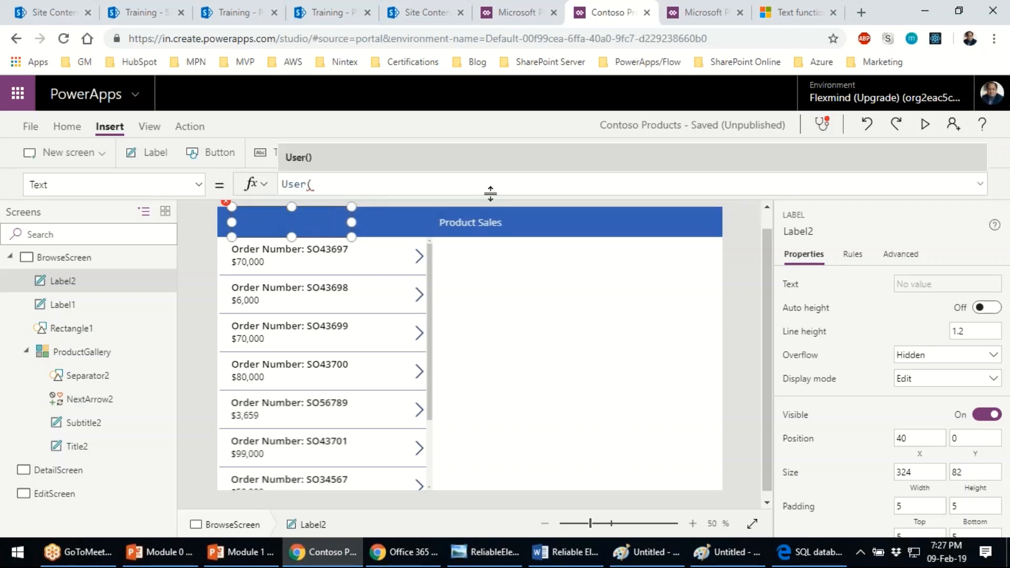
{"action": "type", "text": ")."}
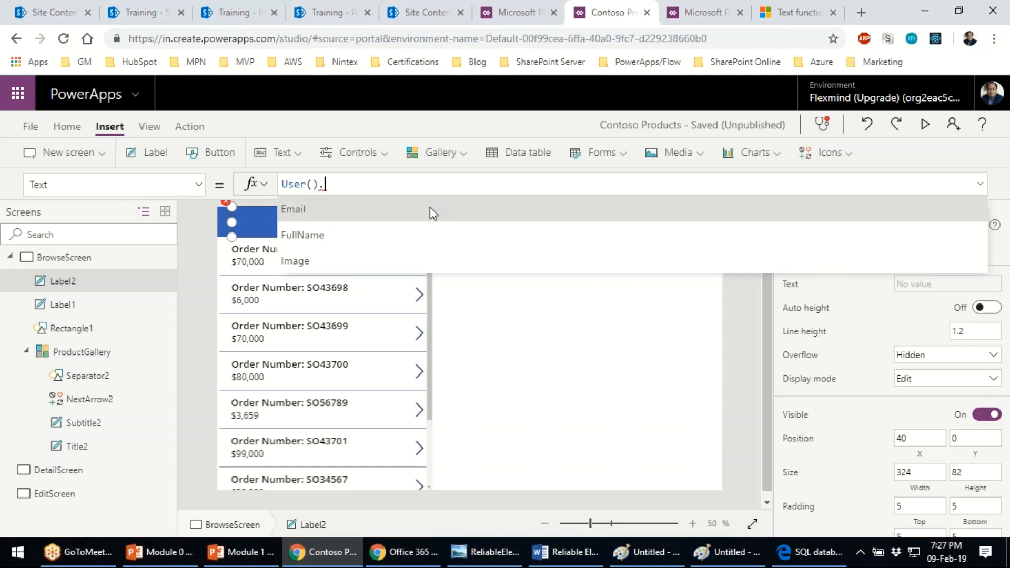
{"action": "left_click", "coordinate": [377, 232]}
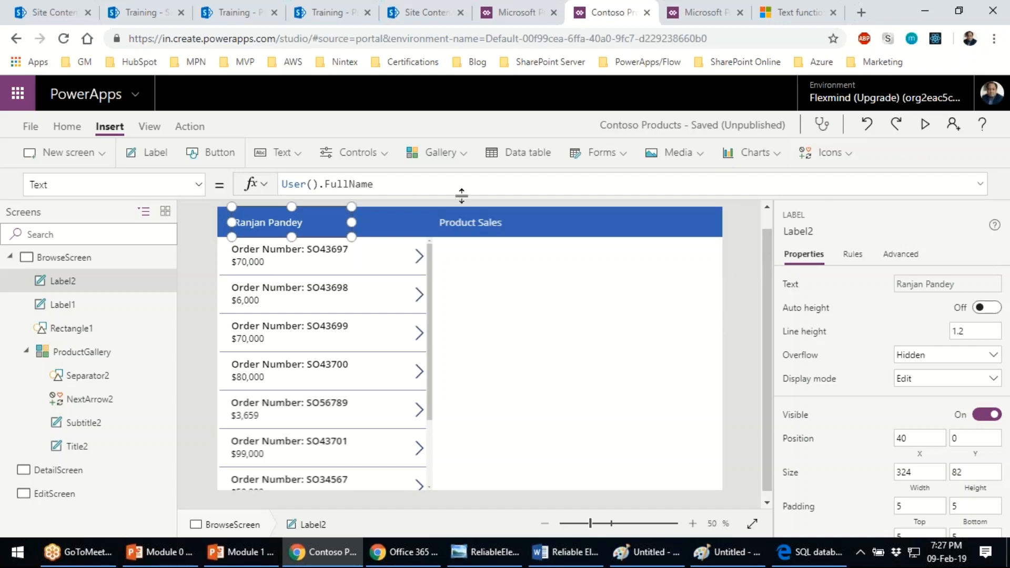
- Preview the app to review the user's full name in the header and the order list, and close the preview
{"action": "left_click", "coordinate": [924, 126]}
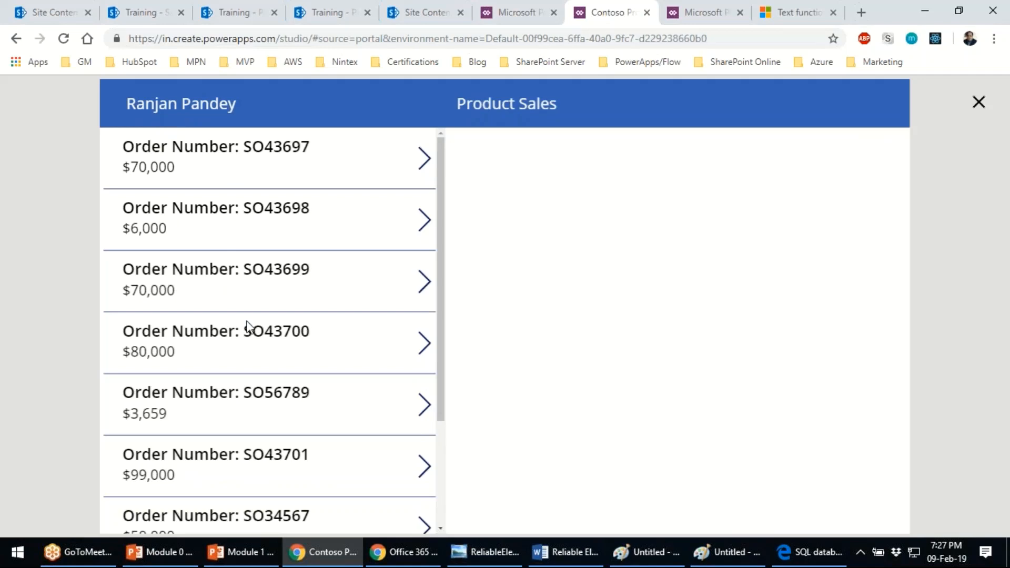
{"action": "scroll", "coordinate": [247, 327], "scroll_direction": "down", "scroll_amount": 1}
{"action": "scroll", "coordinate": [246, 327], "scroll_direction": "up", "scroll_amount": 1}
{"action": "left_click", "coordinate": [997, 401]}
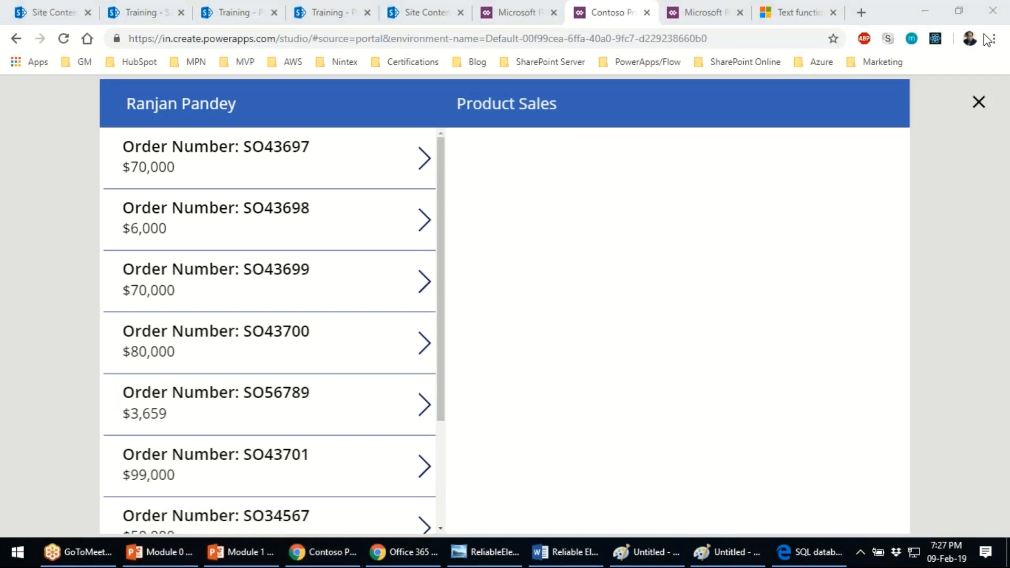
{"action": "left_click", "coordinate": [980, 103]}
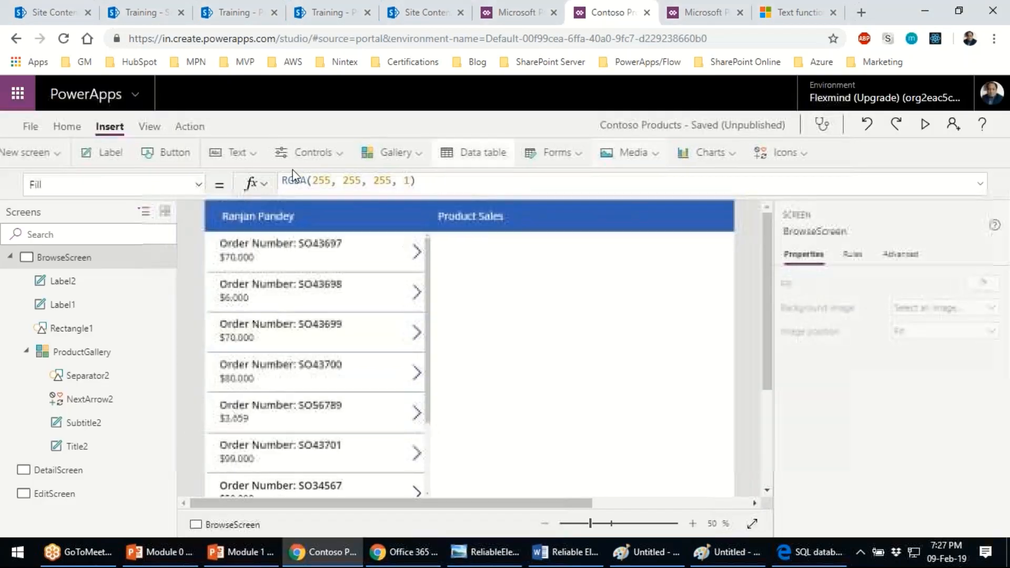
- Change the header label's Text formula to "Hi "& User().FullName and check the greeting in a brief app preview
{"action": "left_click", "coordinate": [271, 222]}
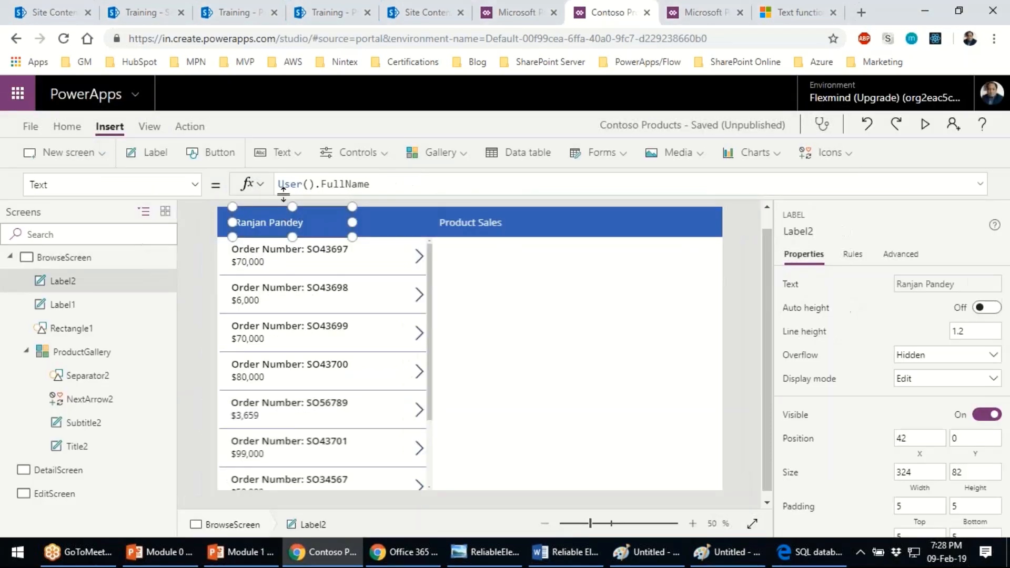
{"action": "left_click", "coordinate": [279, 184]}
{"action": "type", "text": "\""}
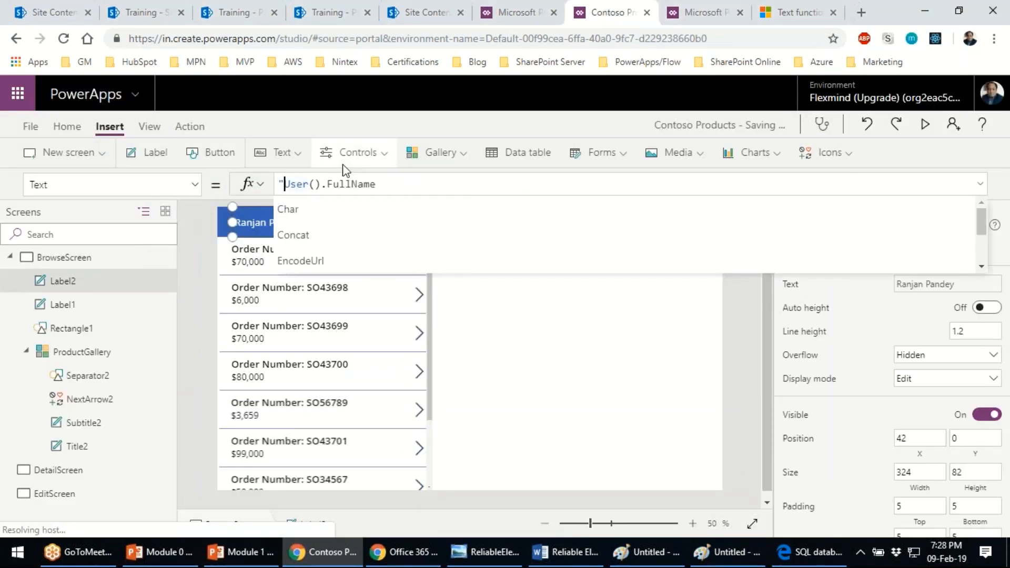
{"action": "type", "text": "Hi\""}
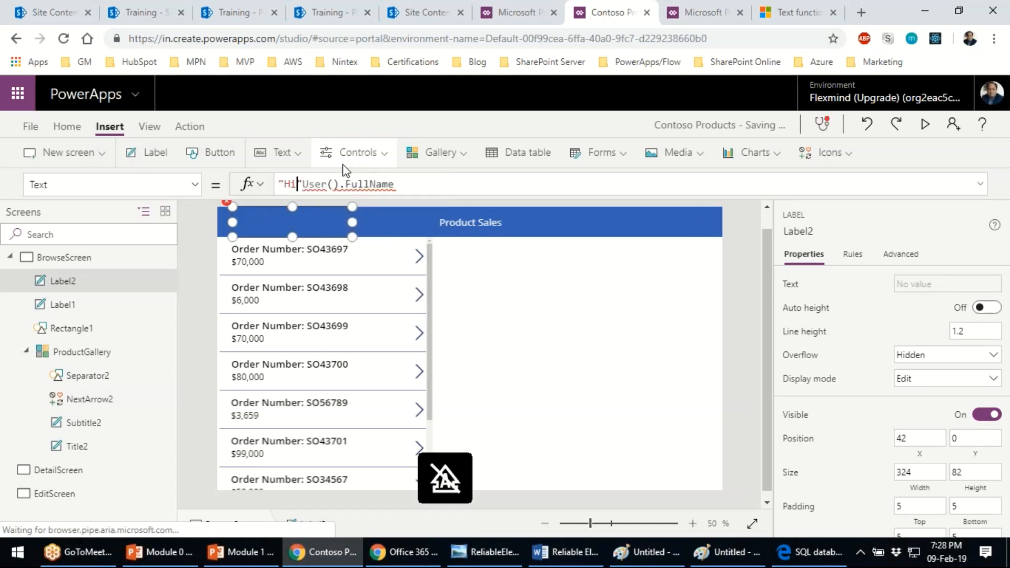
{"action": "key", "text": "Left"}
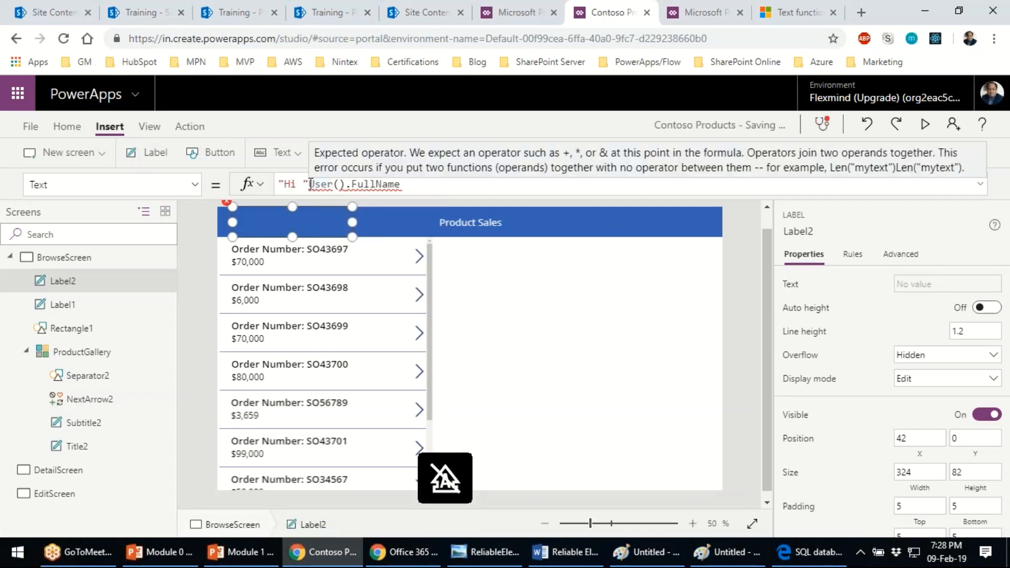
{"action": "key", "text": "Right"}
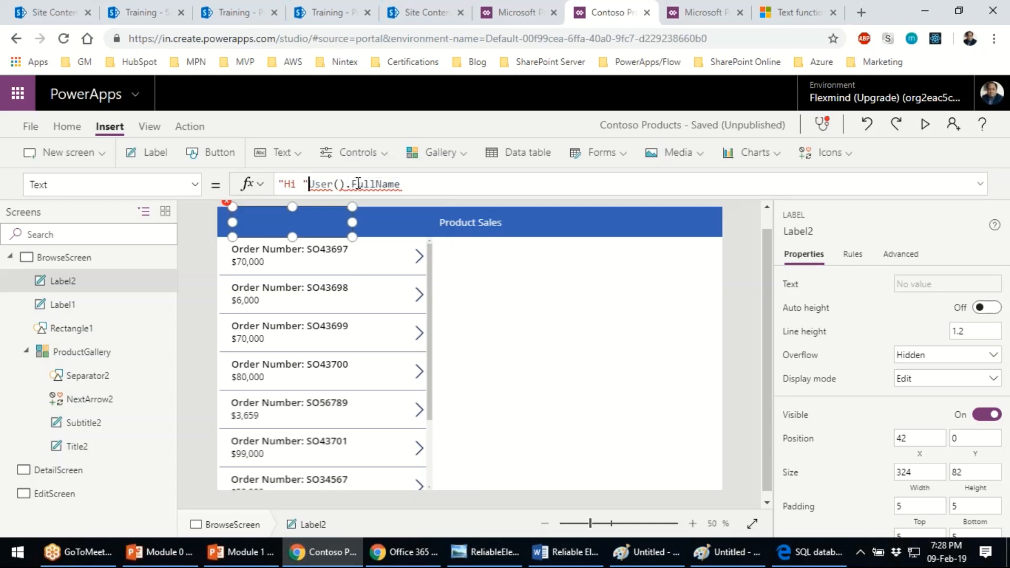
{"action": "type", "text": "&"}
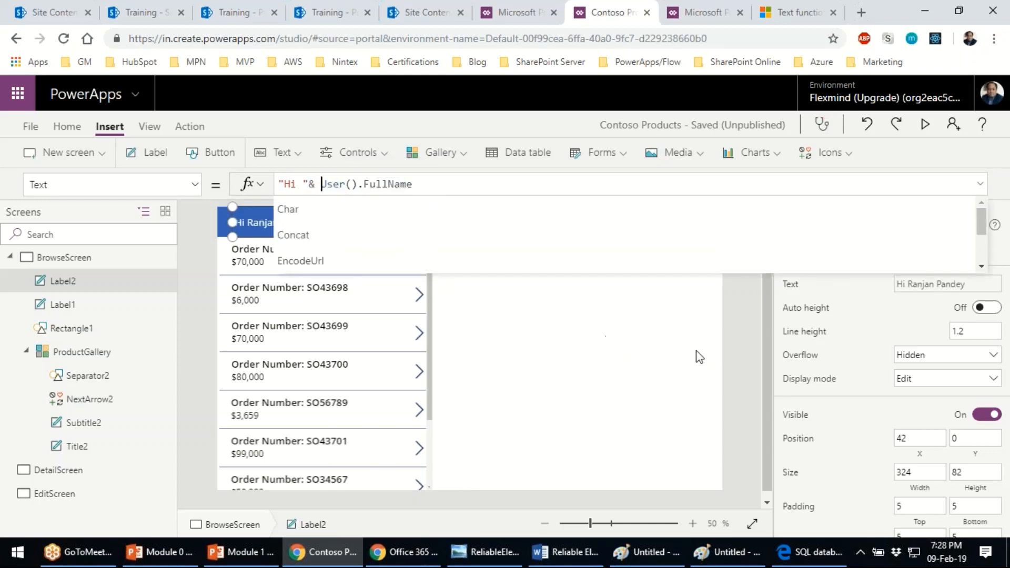
{"action": "left_click", "coordinate": [737, 355]}
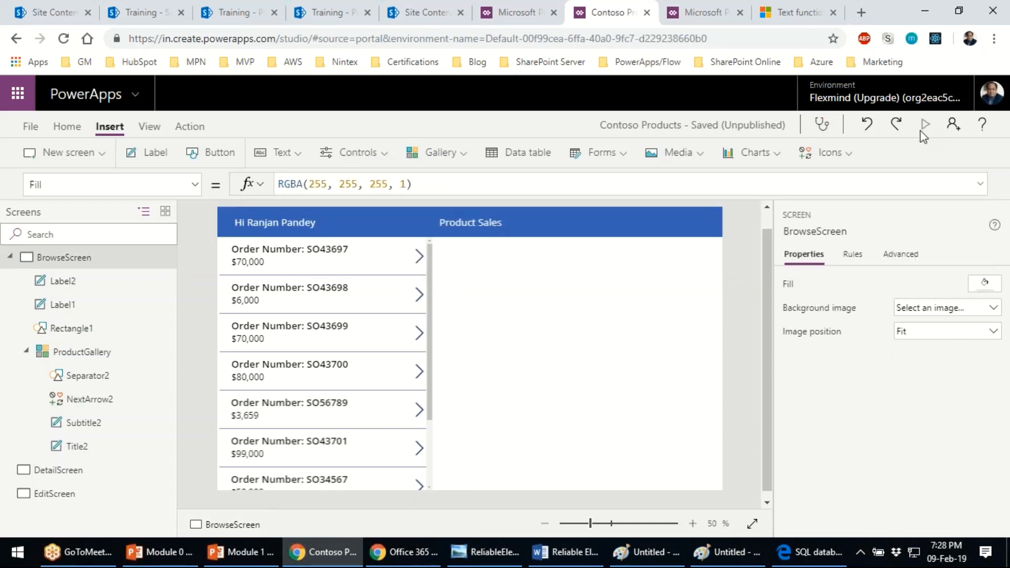
{"action": "left_click", "coordinate": [921, 131]}
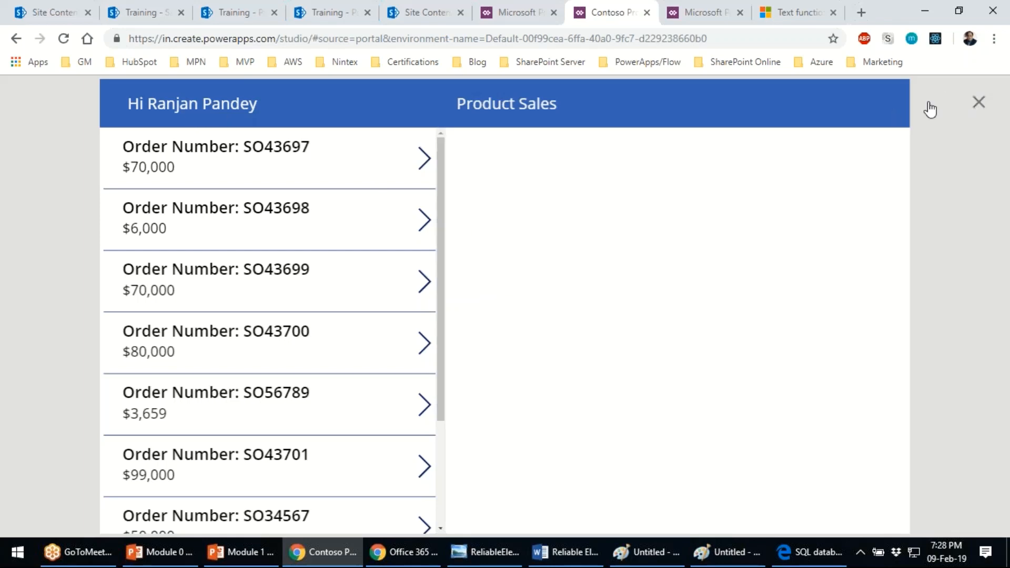
{"action": "key", "text": "Escape"}
- Append &"," to the end of the header label's greeting formula and deselect the label
{"action": "left_click", "coordinate": [288, 216]}
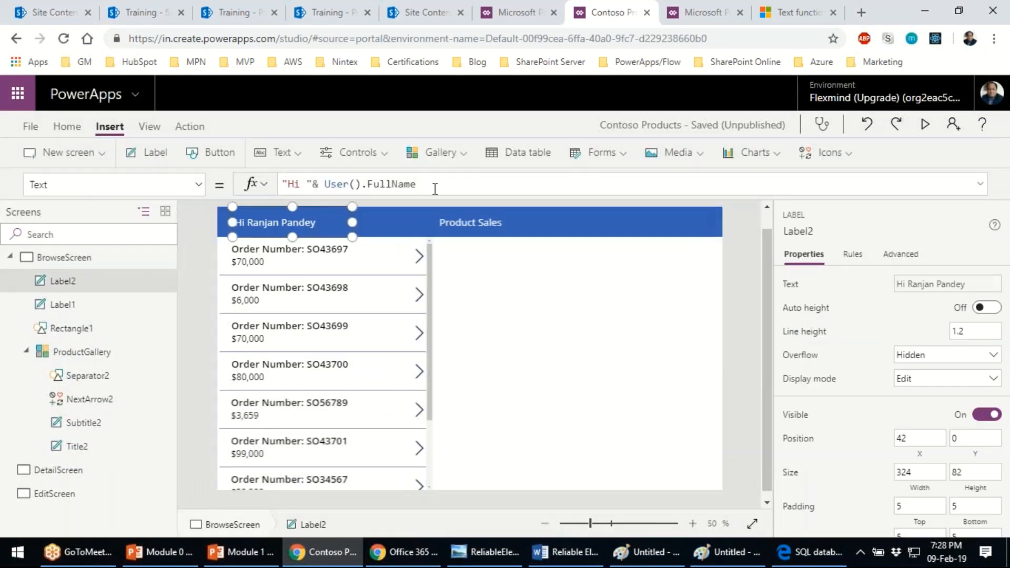
{"action": "left_click", "coordinate": [436, 185]}
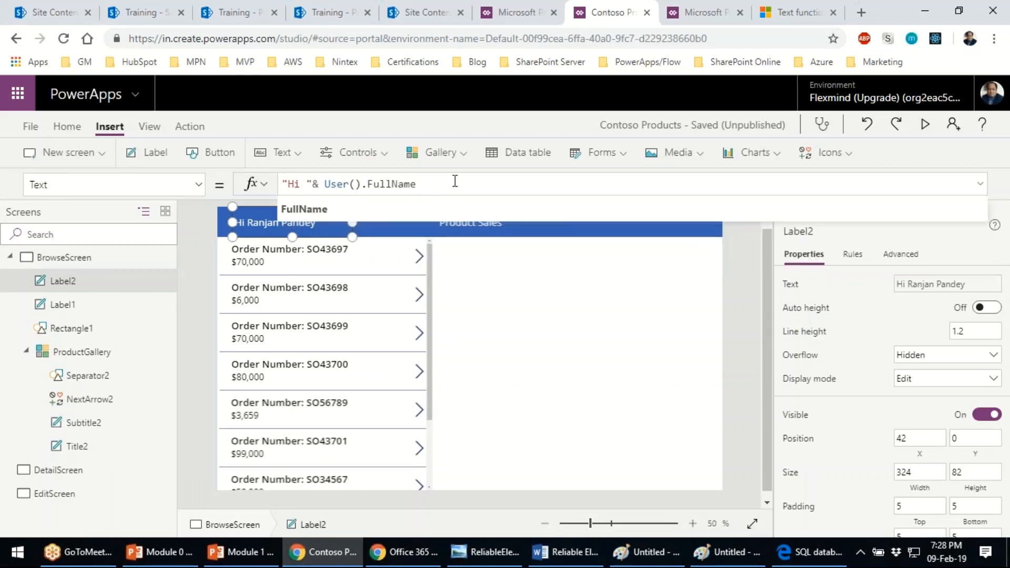
{"action": "type", "text": "&"}
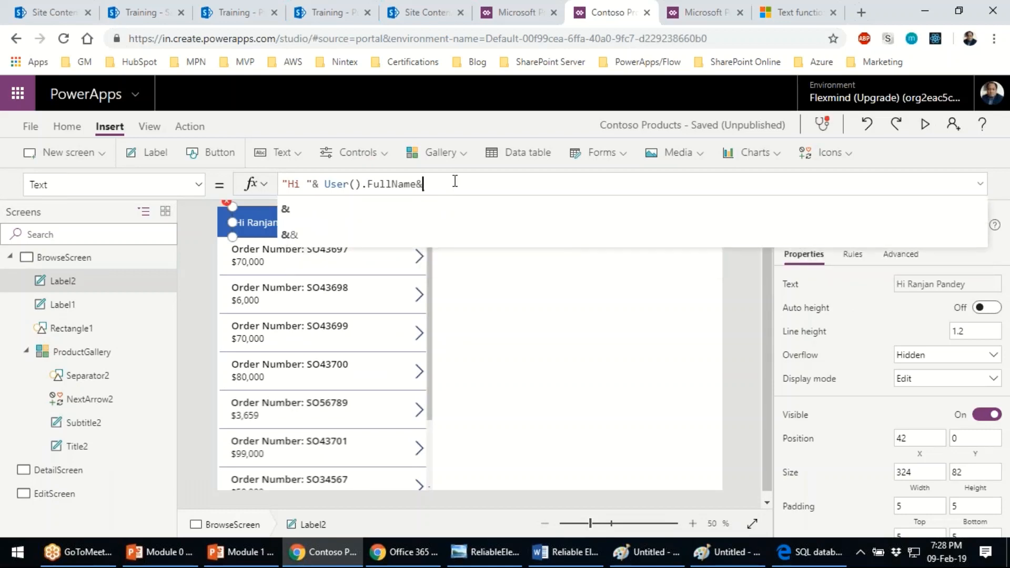
{"action": "type", "text": "\"\","}
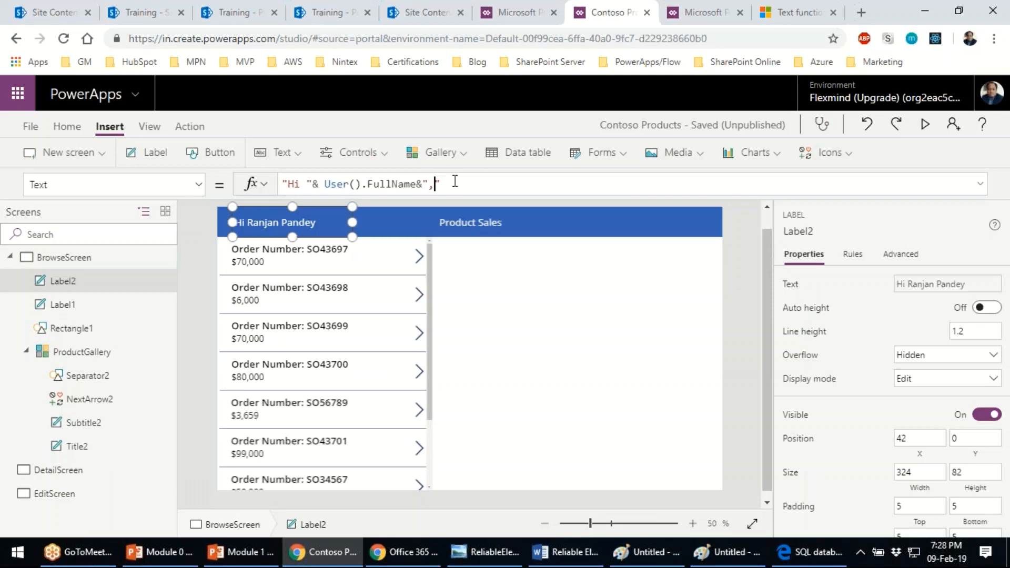
{"action": "key", "text": "ctrl+s"}
{"action": "left_click", "coordinate": [747, 288]}
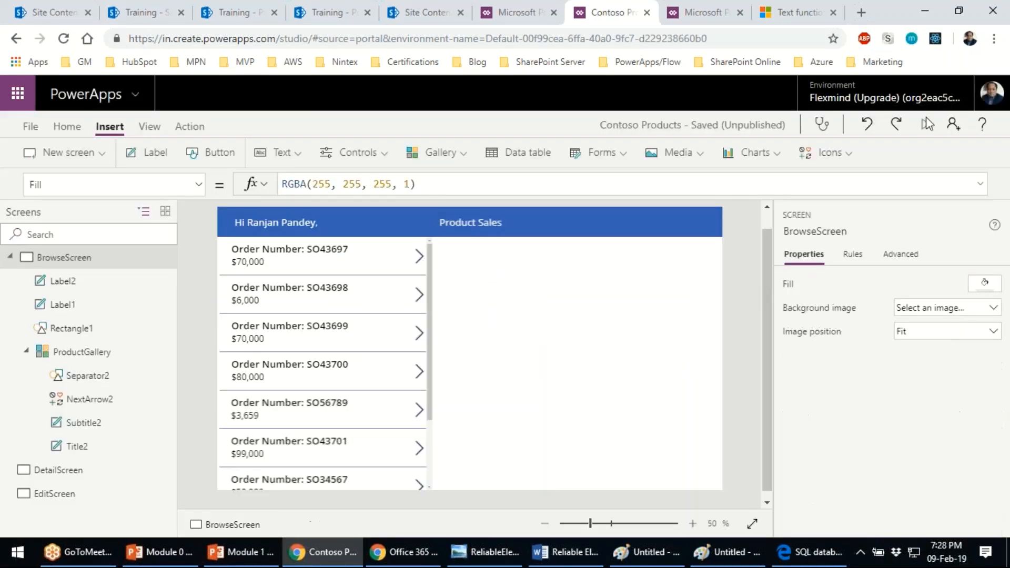
- Preview the app again to review the greeting with its comma and the order list, and close the preview
{"action": "key", "text": "F5"}
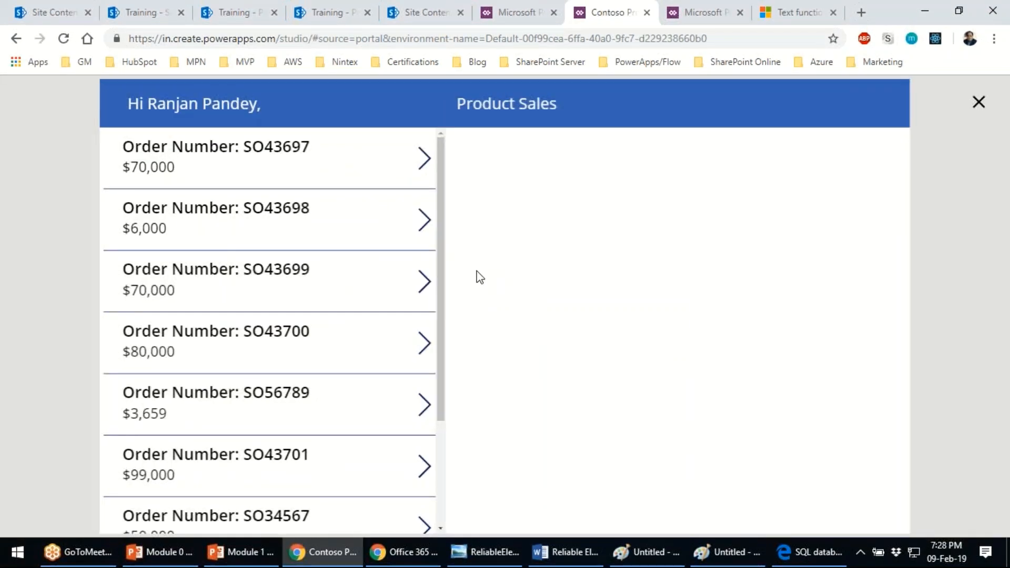
{"action": "scroll", "coordinate": [400, 275], "scroll_direction": "down", "scroll_amount": 1}
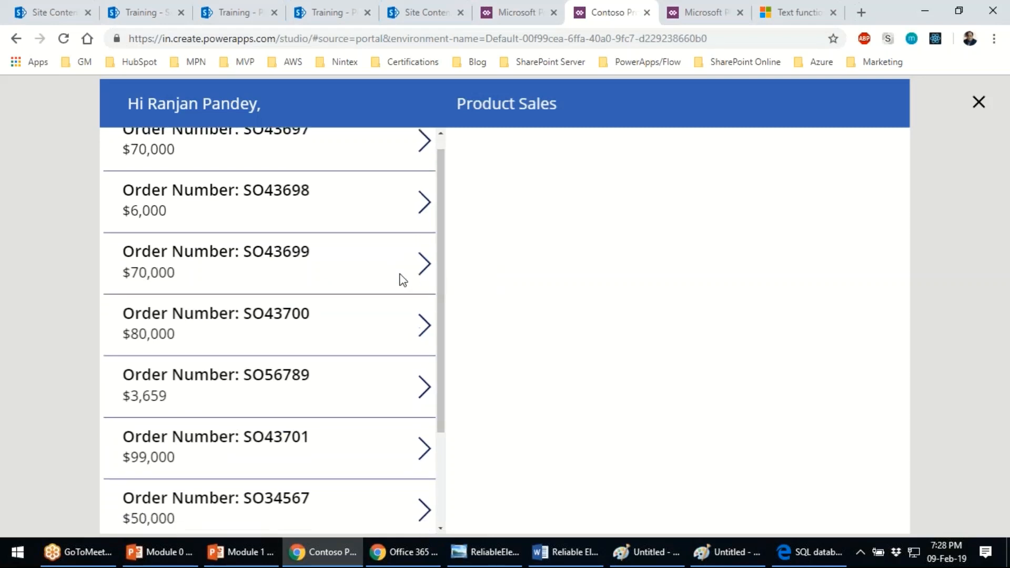
{"action": "scroll", "coordinate": [400, 275], "scroll_direction": "up", "scroll_amount": 1}
{"action": "left_click", "coordinate": [977, 102]}
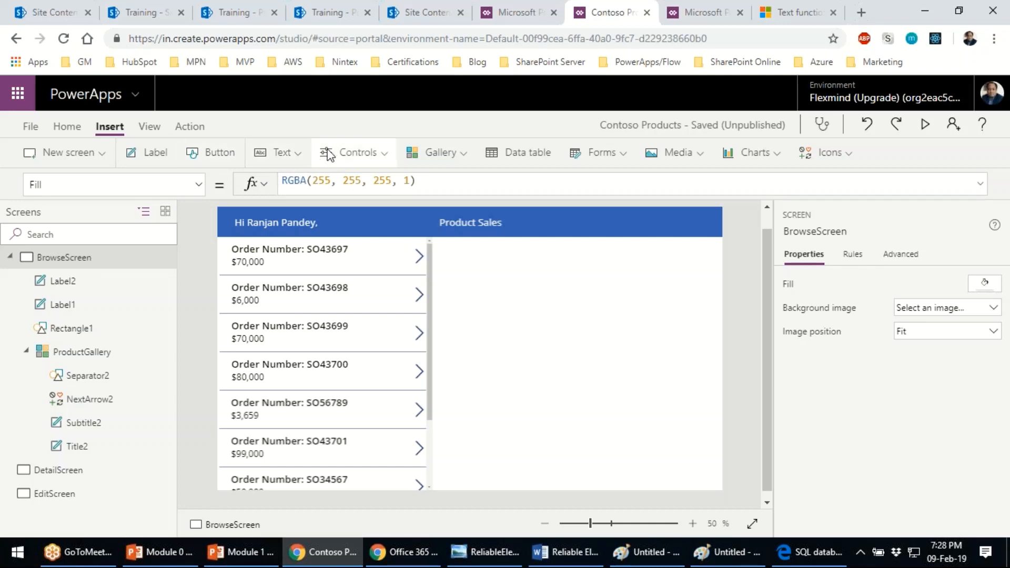
- Insert an image control sized 68 by 59 and place it at the far end of the header at X 1284, Y 11
{"action": "left_click", "coordinate": [376, 158]}
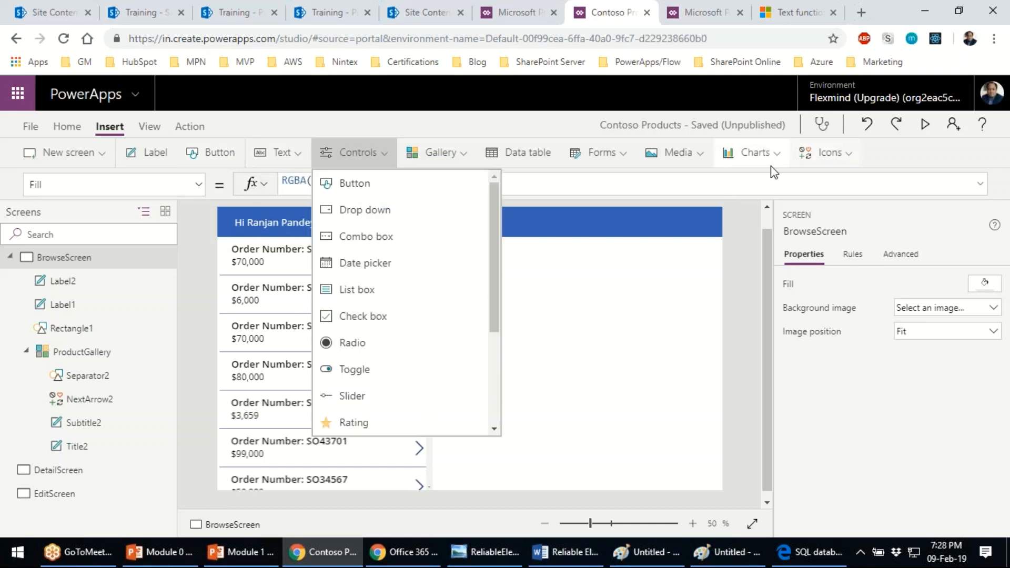
{"action": "left_click", "coordinate": [699, 158]}
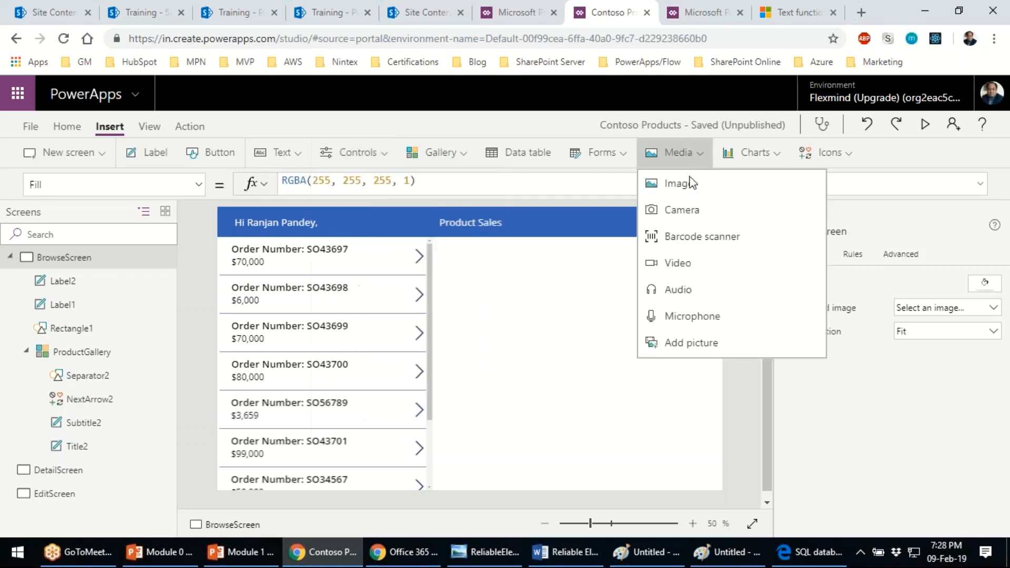
{"action": "left_click", "coordinate": [683, 180]}
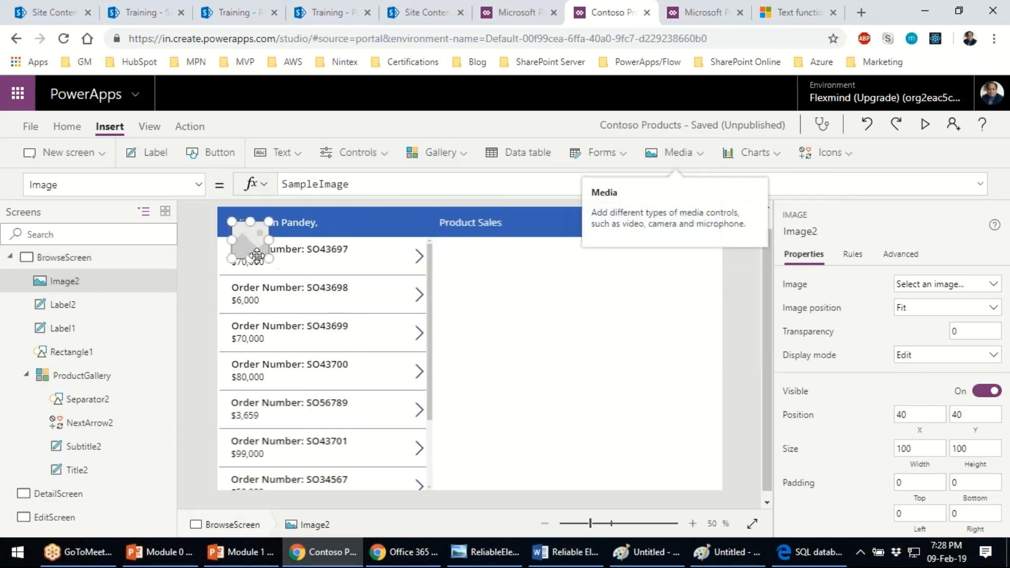
{"action": "left_click_drag", "start_coordinate": [232, 231], "coordinate": [704, 221]}
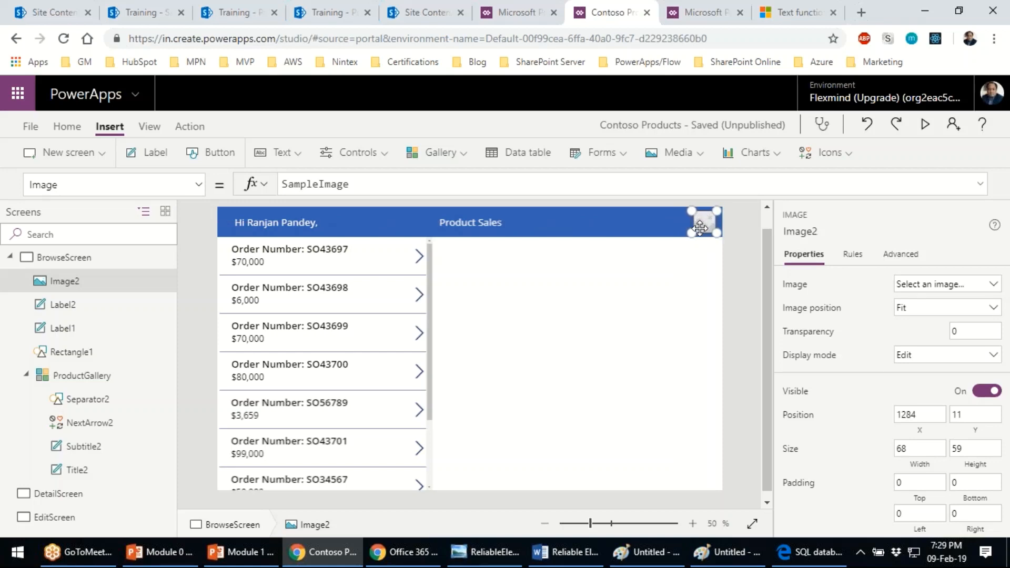
{"action": "left_click", "coordinate": [747, 269]}
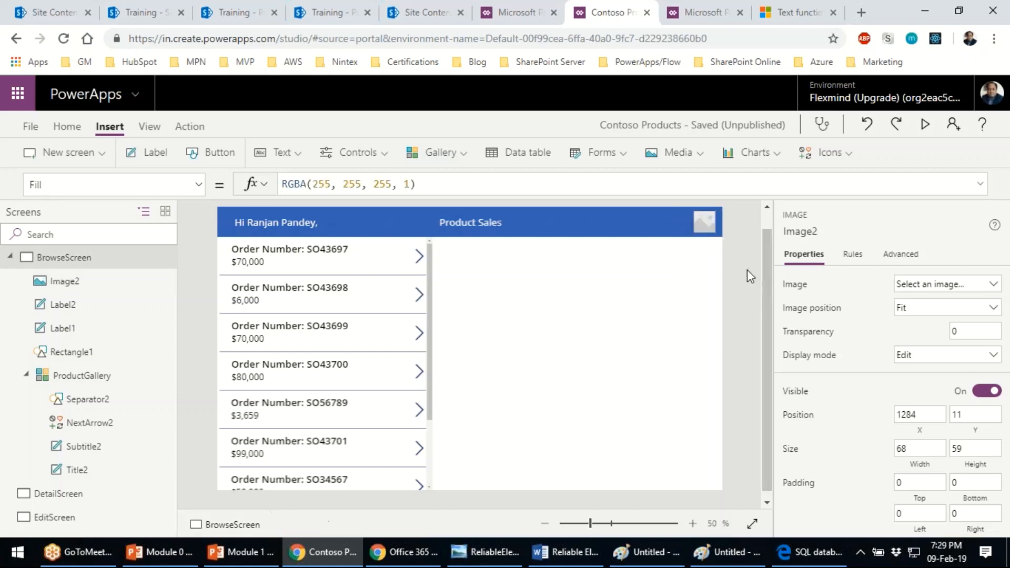
- Set the header image control's Image formula to User().Image
{"action": "left_click", "coordinate": [706, 223]}
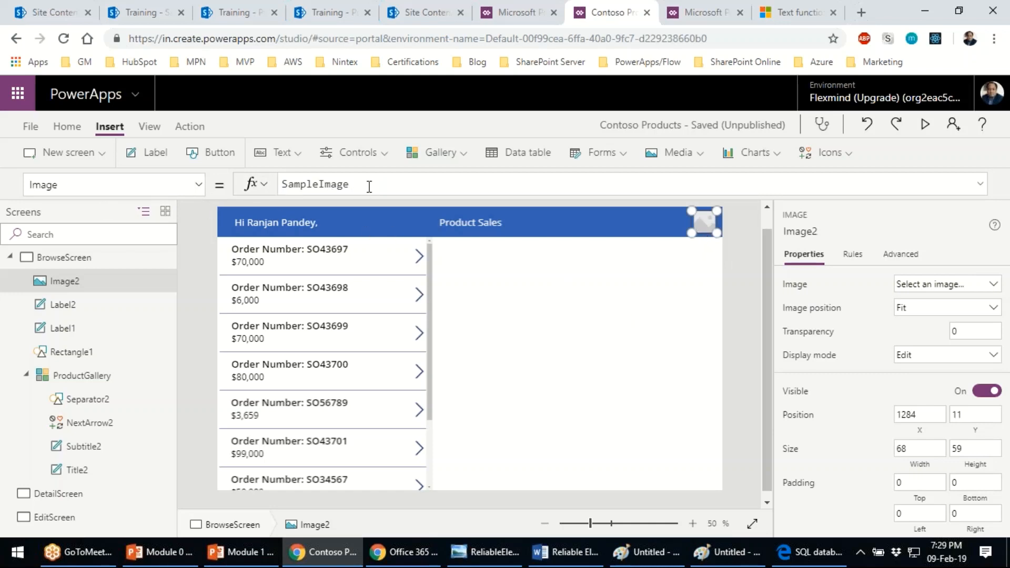
{"action": "left_click_drag", "start_coordinate": [375, 182], "coordinate": [282, 184]}
{"action": "key", "text": "BackSpace"}
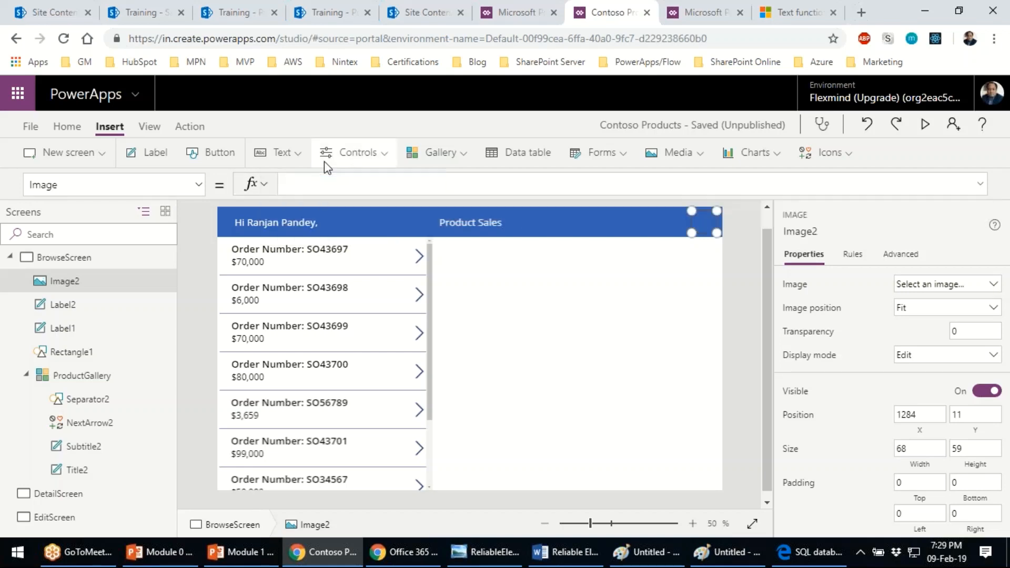
{"action": "type", "text": "user"}
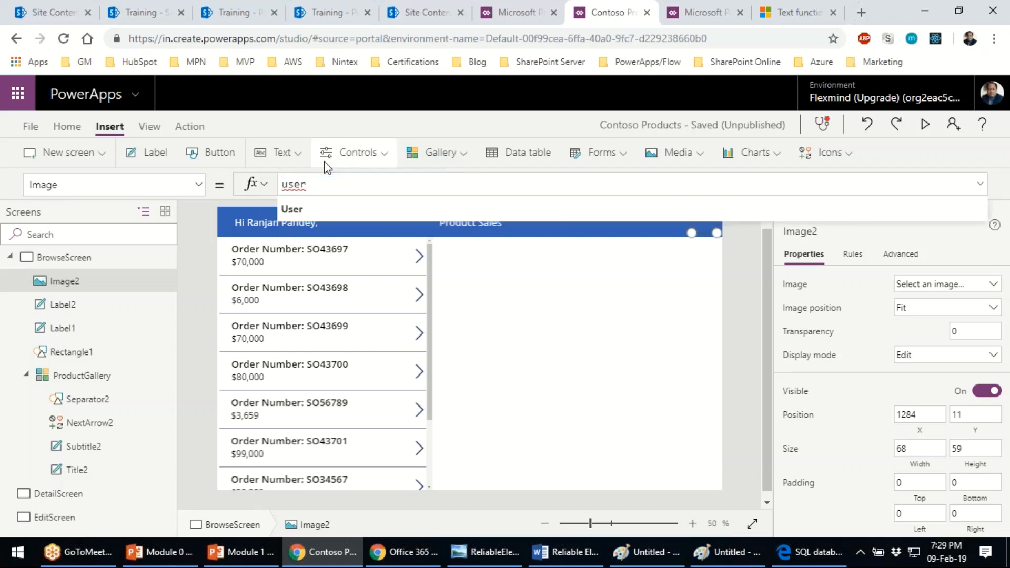
{"action": "key", "text": "Tab"}
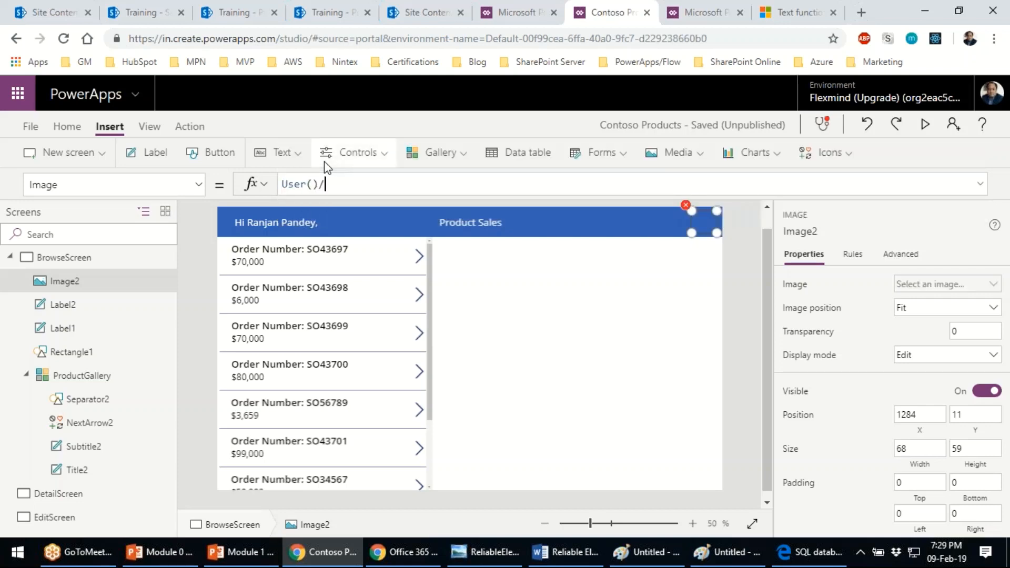
{"action": "type", "text": "."}
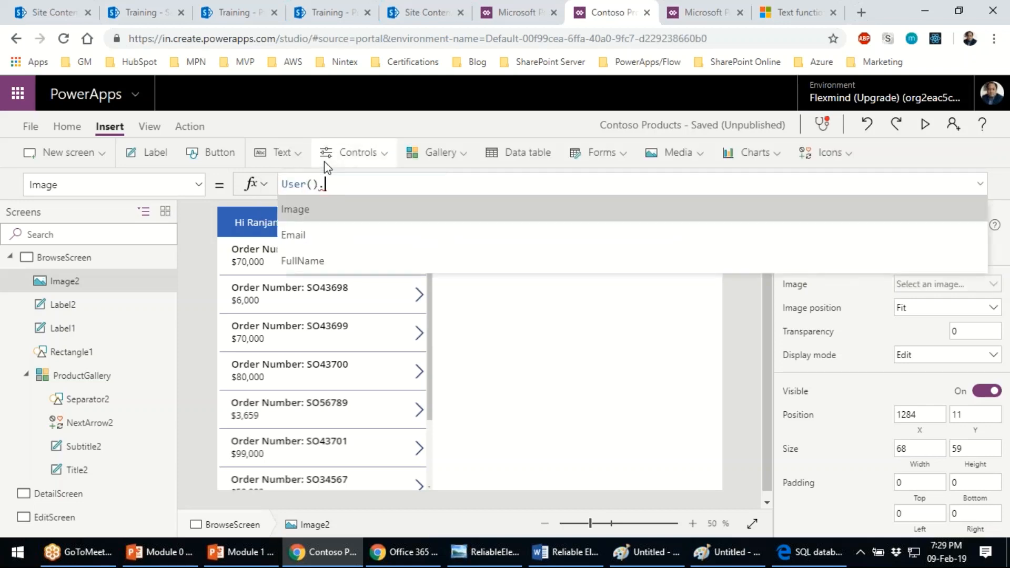
{"action": "key", "text": "Tab"}
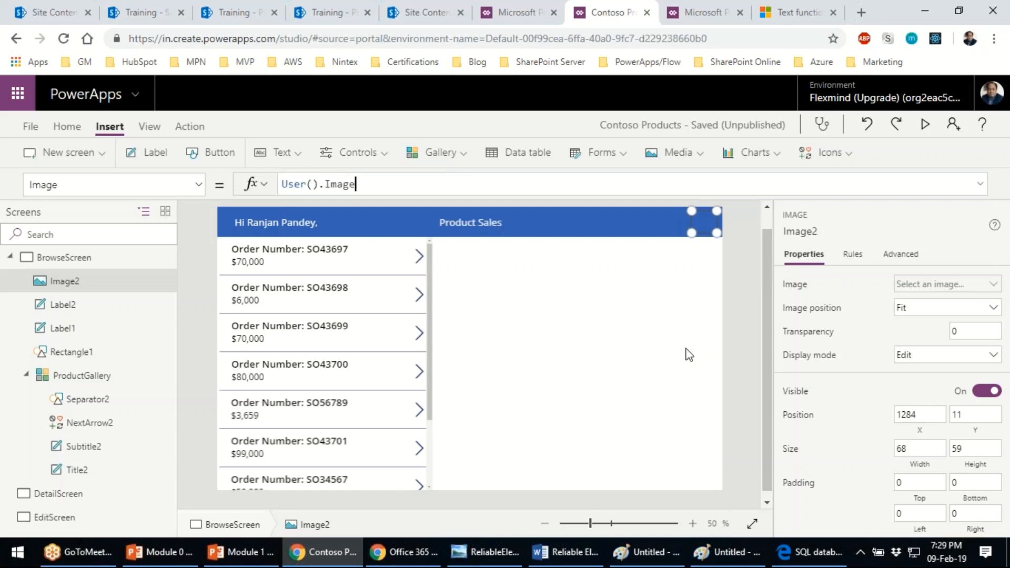
- Preview the app to check the user's photo in the header, close the preview, and save the app
{"action": "left_click", "coordinate": [926, 129]}
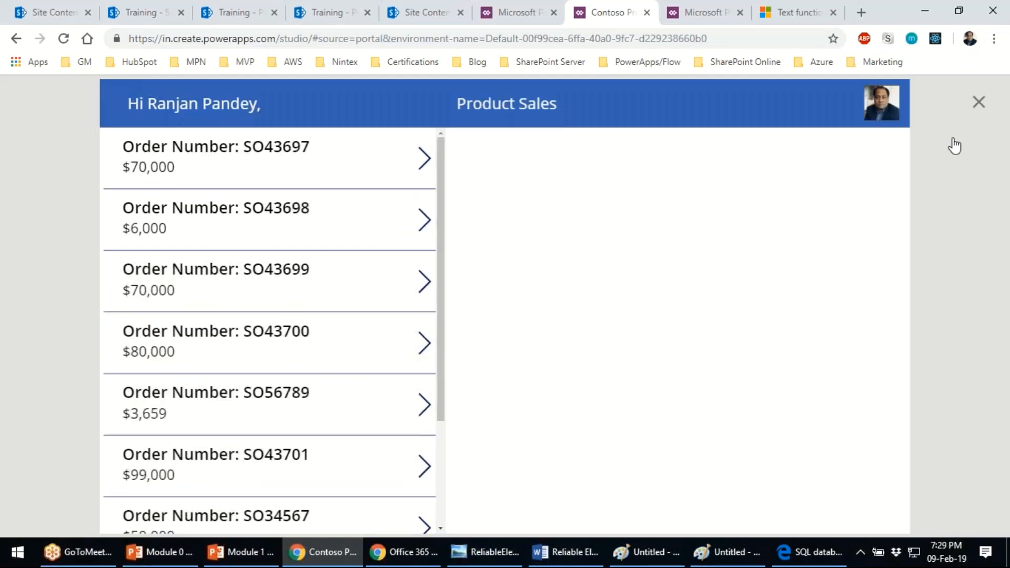
{"action": "left_click", "coordinate": [978, 101]}
{"action": "key", "text": "ctrl+s"}
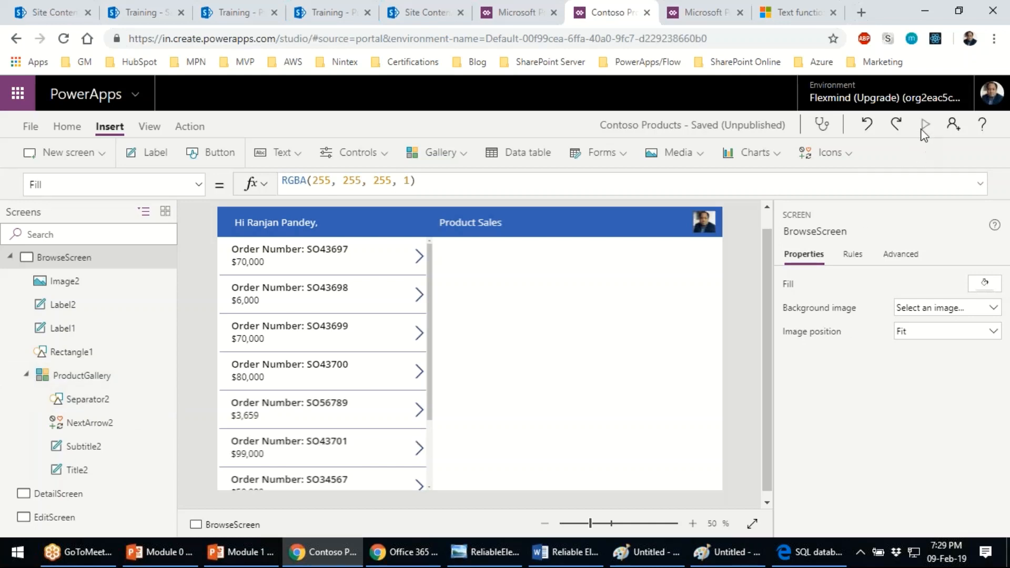
- Preview the app again to review the whole order list below the header, and close the preview
{"action": "key", "text": "F5"}
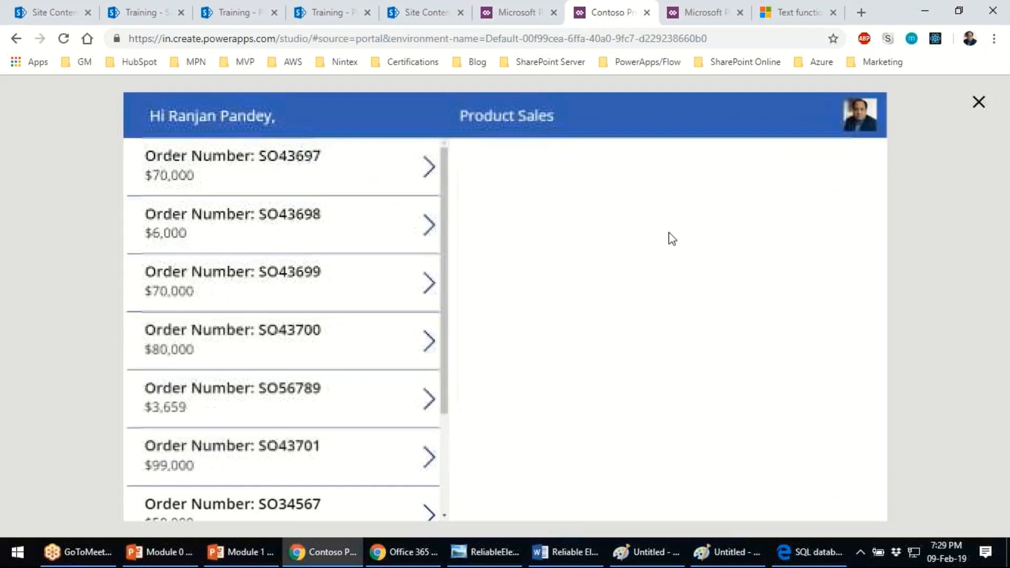
{"action": "scroll", "coordinate": [257, 435], "scroll_direction": "down", "scroll_amount": 3}
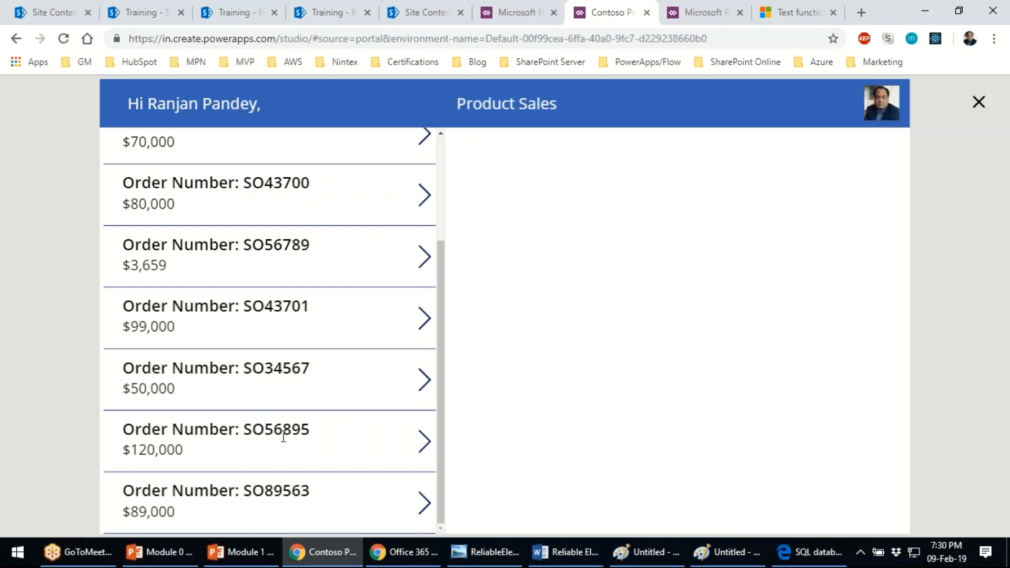
{"action": "scroll", "coordinate": [283, 436], "scroll_direction": "up", "scroll_amount": 3}
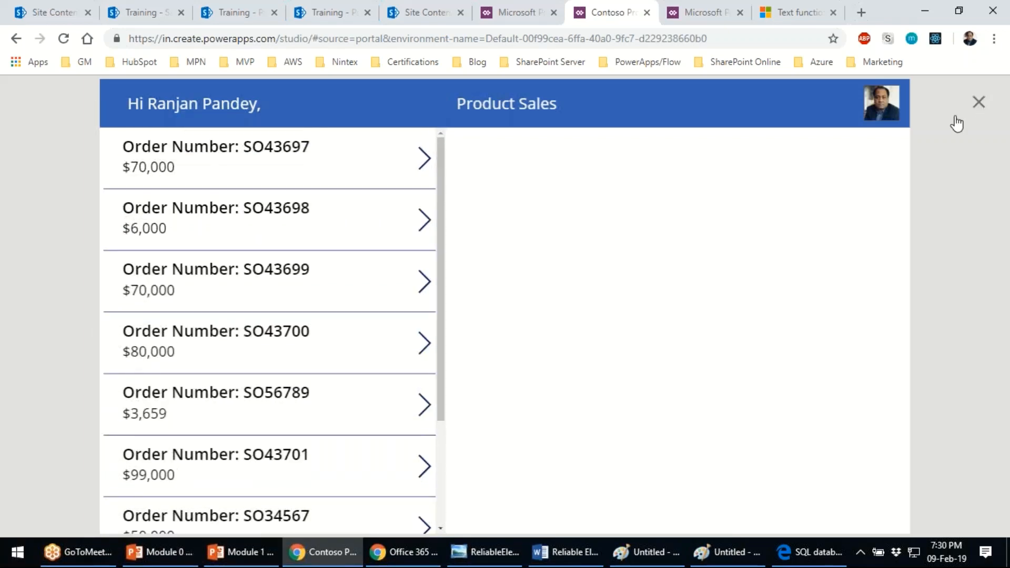
{"action": "left_click", "coordinate": [956, 120]}
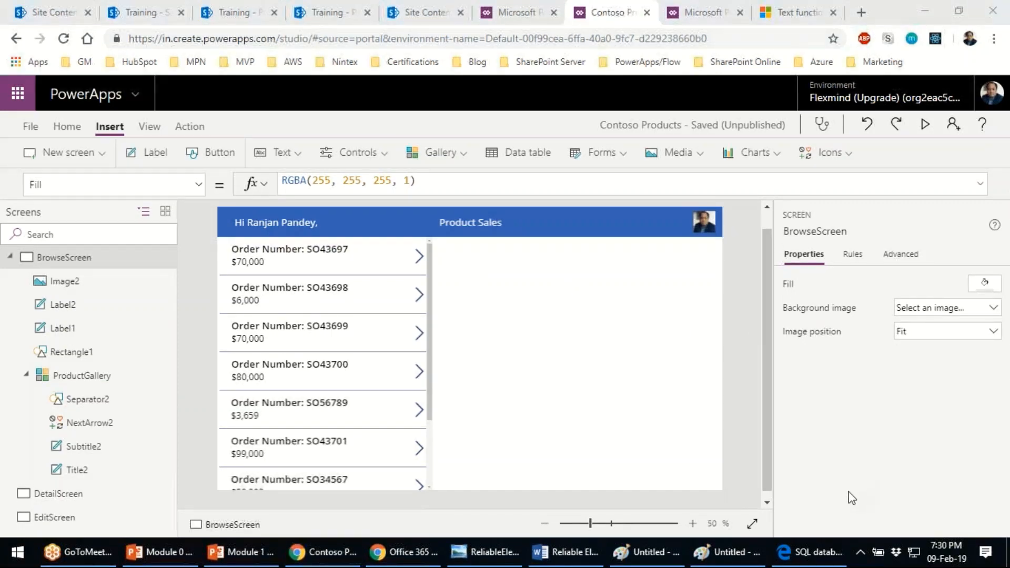
{"action": "mouse_move", "coordinate": [594, 258]}
{"action": "left_mouse_down"}
{"action": "mouse_move", "coordinate": [574, 463]}
{"action": "mouse_move", "coordinate": [579, 262]}
{"action": "mouse_move", "coordinate": [514, 256]}
{"action": "left_mouse_up"}
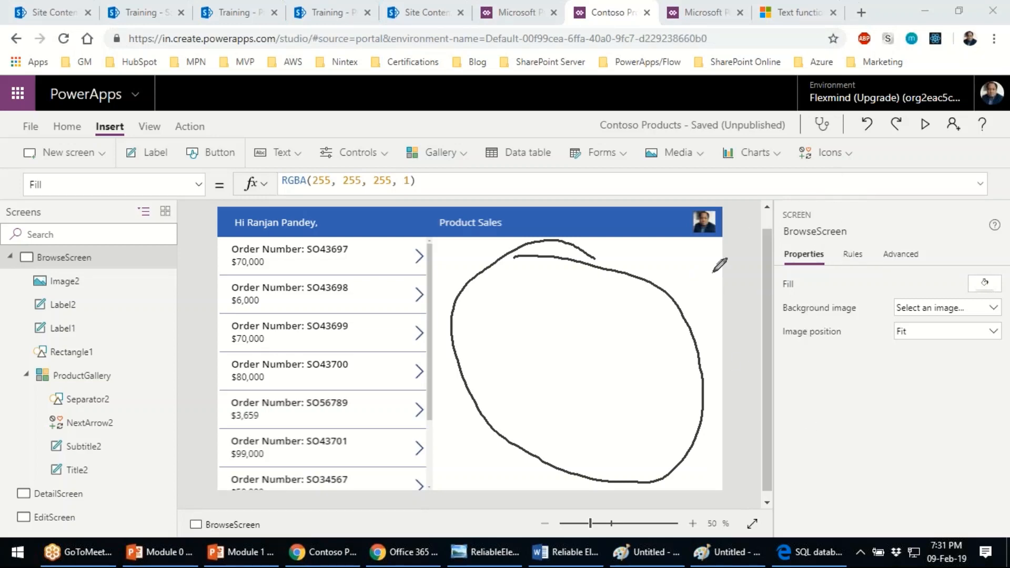
{"action": "left_click", "coordinate": [954, 515]}
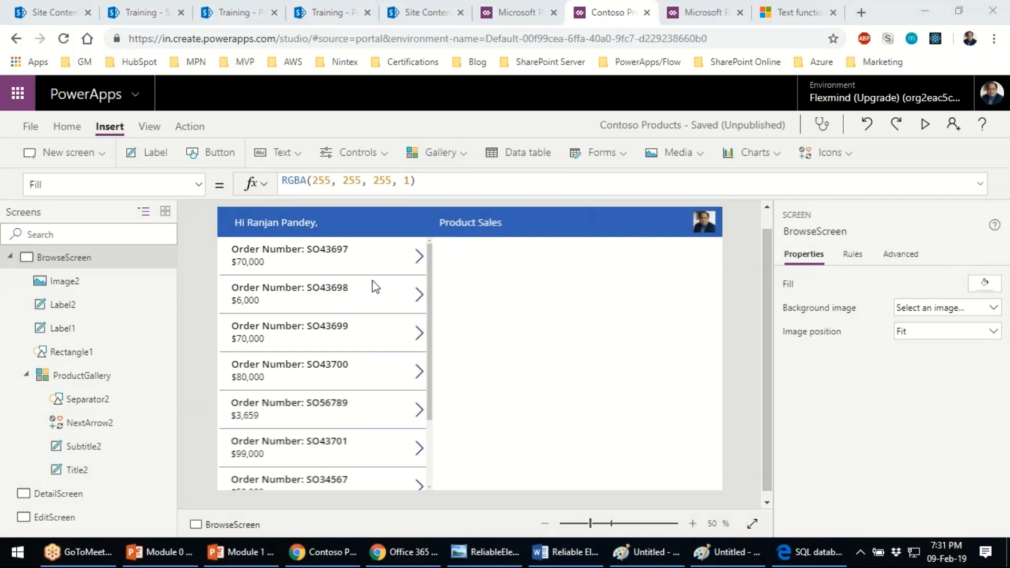
- Preview the app to look through the order list, close the preview, and return the product gallery to its first order
{"action": "left_click", "coordinate": [927, 124]}
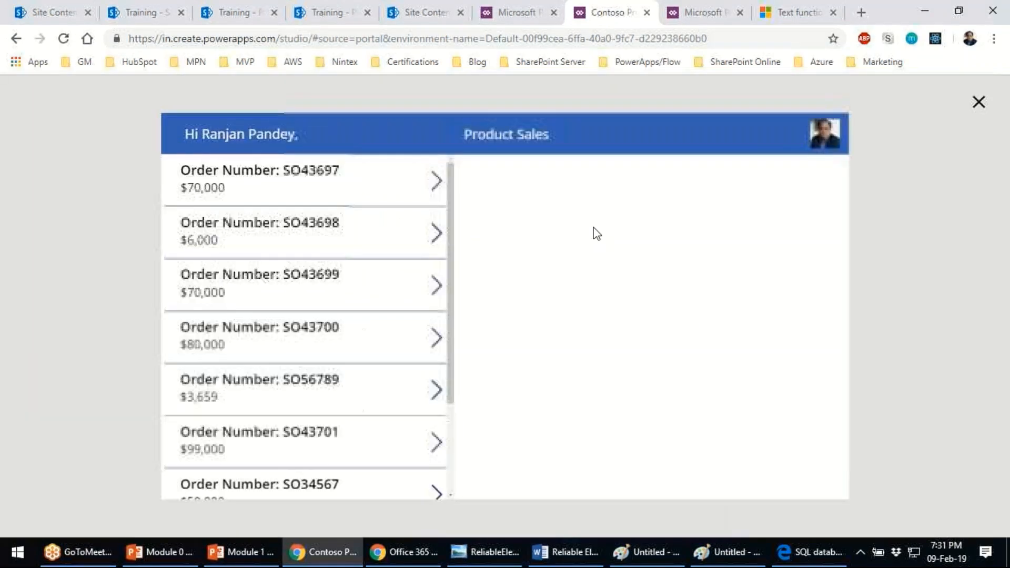
{"action": "scroll", "coordinate": [303, 329], "scroll_direction": "down", "scroll_amount": 3}
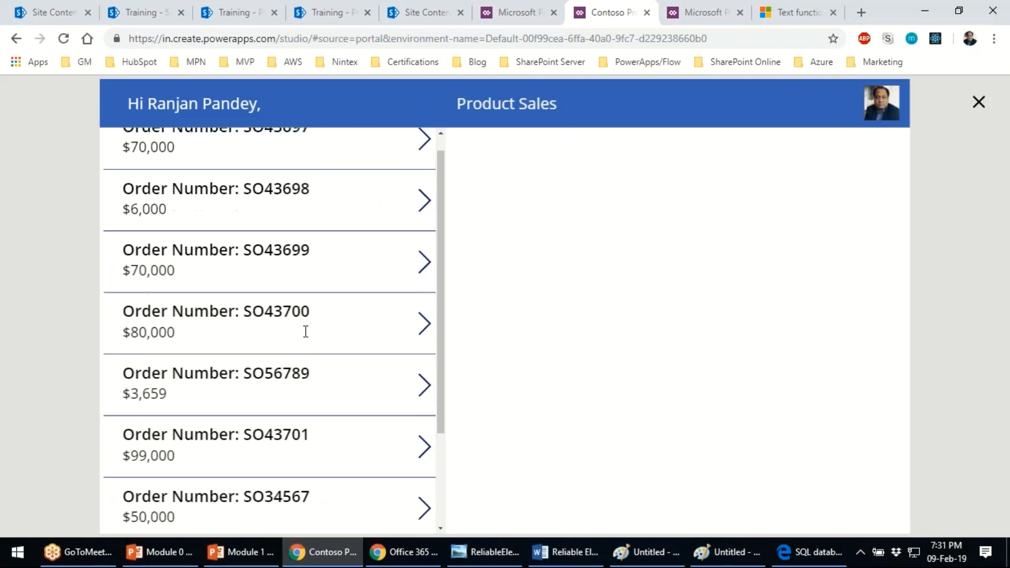
{"action": "left_click", "coordinate": [976, 112]}
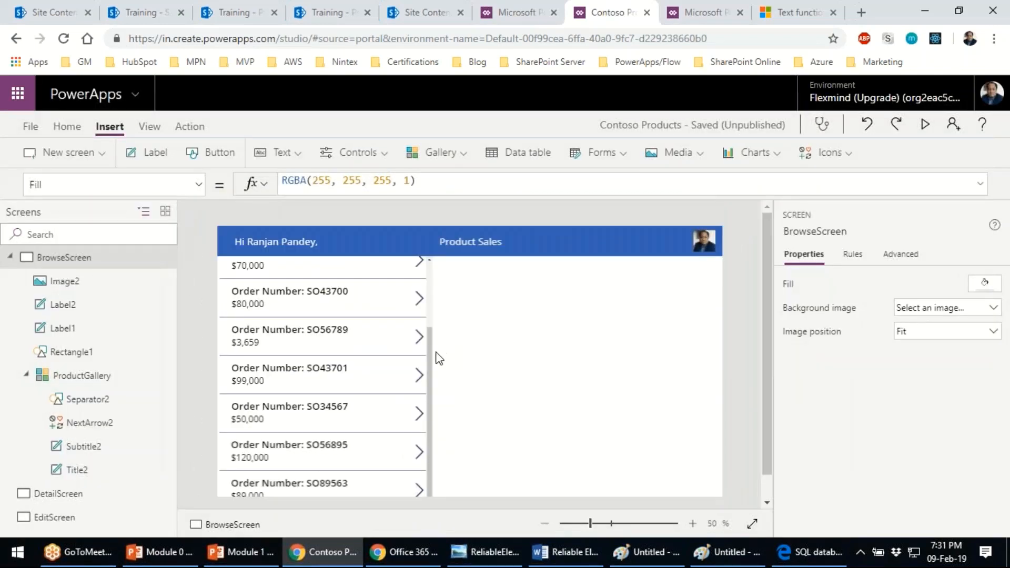
{"action": "left_click", "coordinate": [431, 356]}
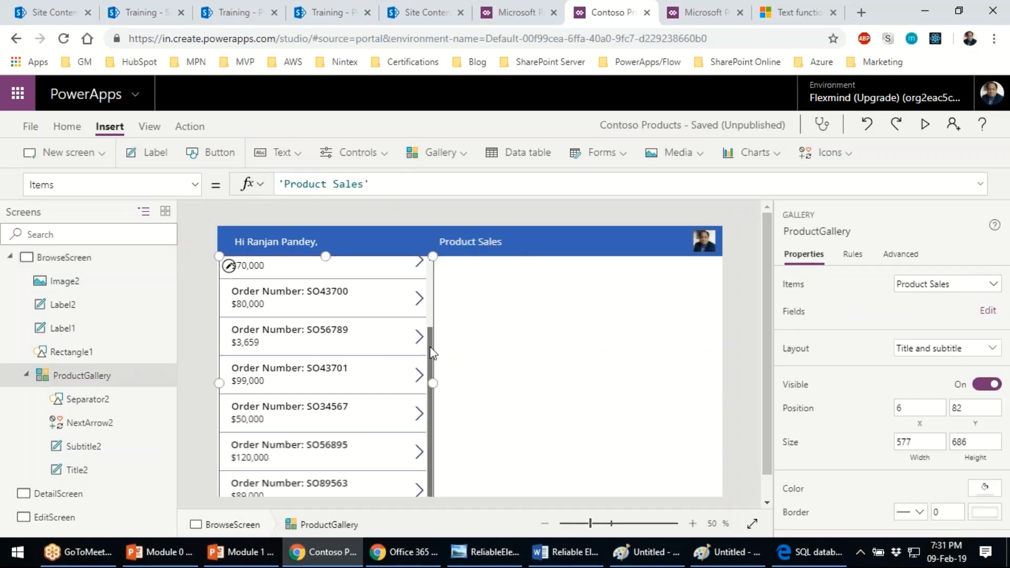
{"action": "left_click_drag", "start_coordinate": [431, 351], "coordinate": [433, 279]}
{"action": "left_click", "coordinate": [648, 339]}
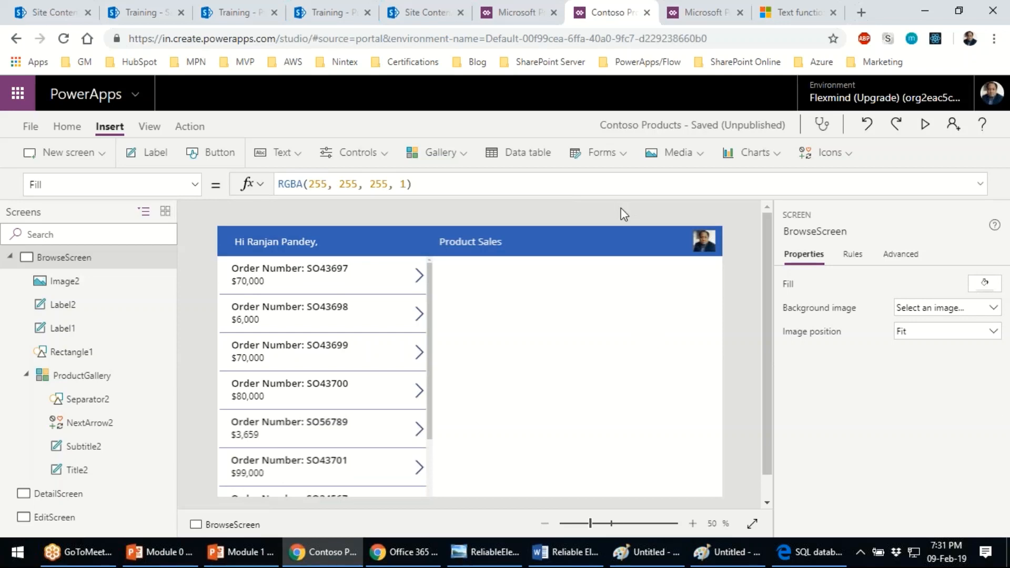
{"action": "left_click", "coordinate": [440, 157]}
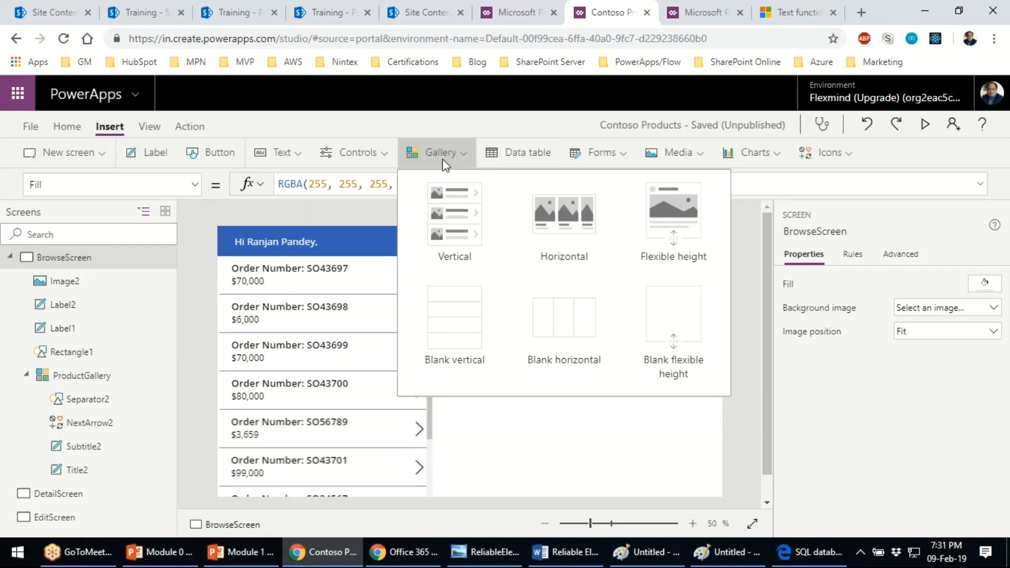
{"action": "left_click", "coordinate": [745, 279]}
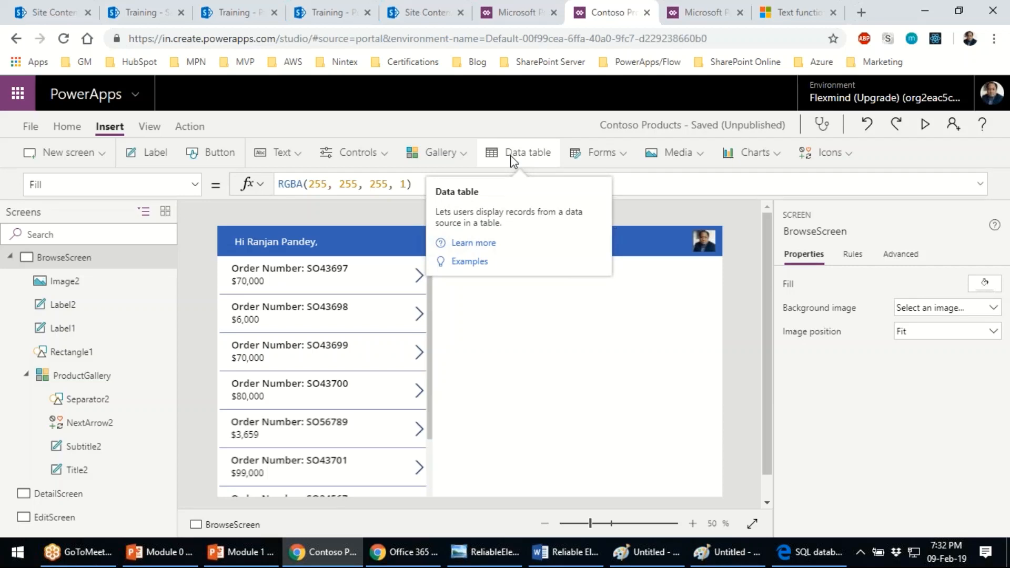
- Examine the Product Sales and Sales Territory lists on the SharePoint Training site, and return to the Contoso Products app in PowerApps
{"action": "left_click", "coordinate": [314, 15]}
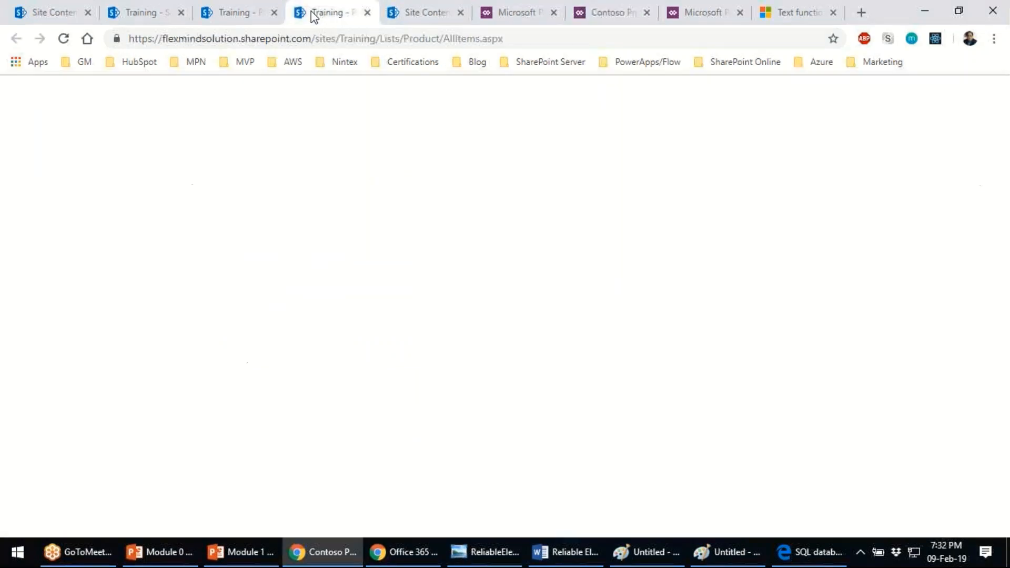
{"action": "left_click", "coordinate": [234, 13]}
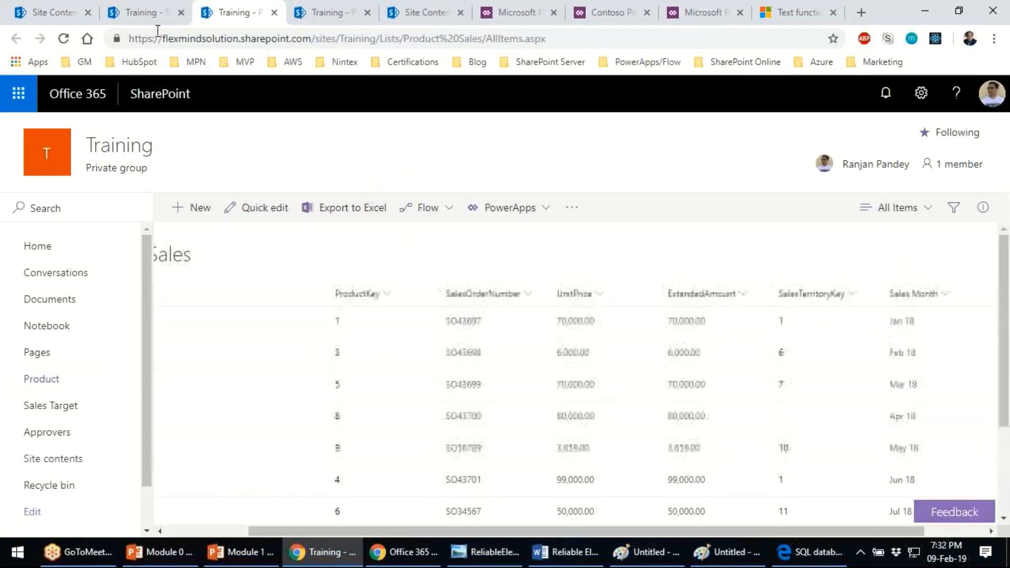
{"action": "left_click", "coordinate": [155, 14]}
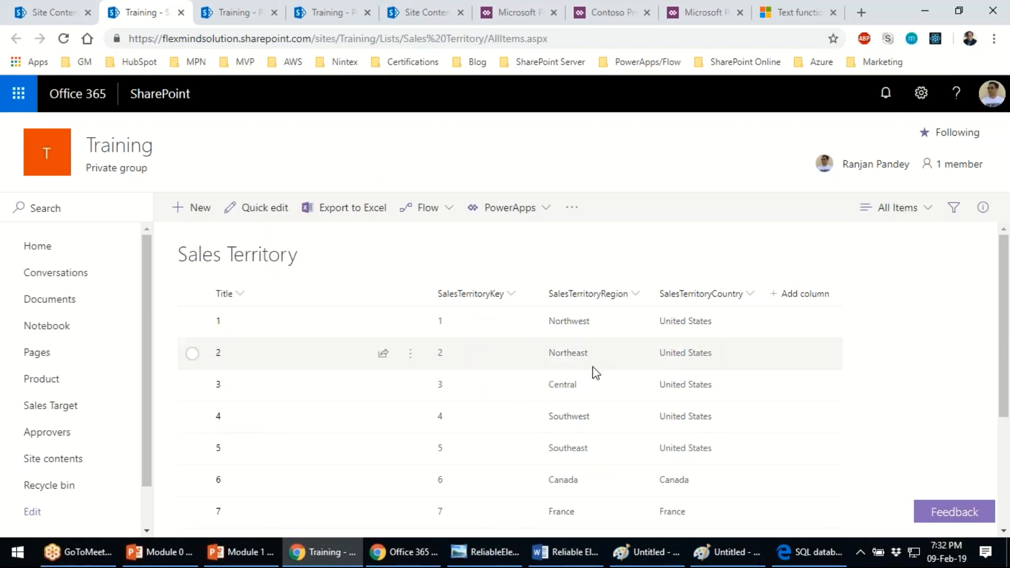
{"action": "scroll", "coordinate": [594, 373], "scroll_direction": "down", "scroll_amount": 3}
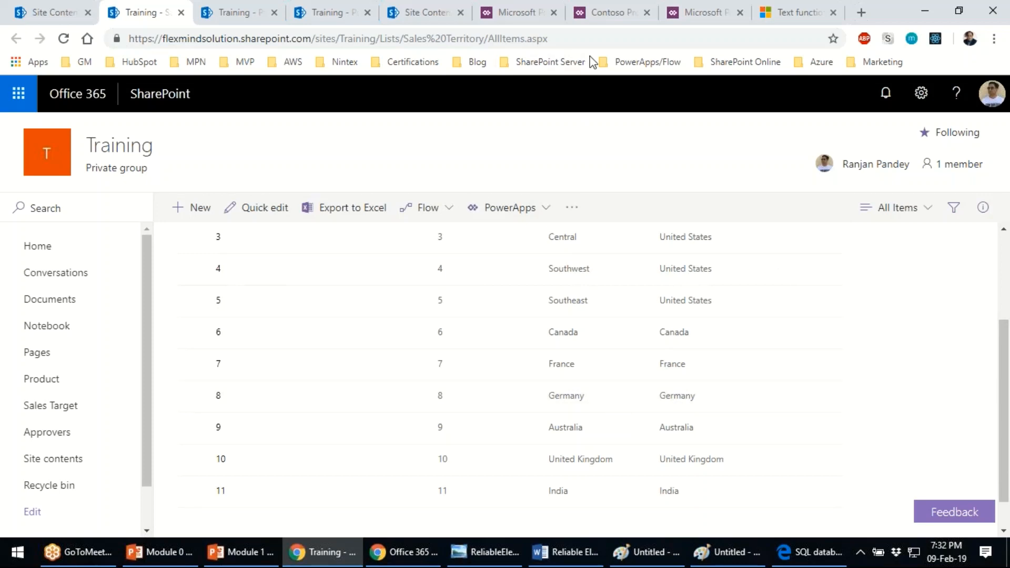
{"action": "left_click", "coordinate": [602, 16]}
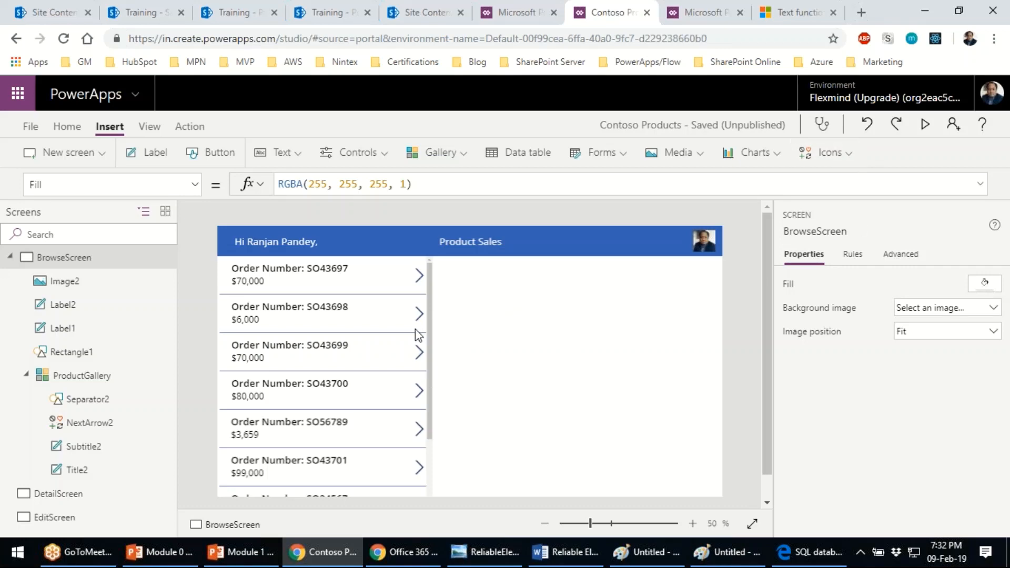
- Widen the product gallery to 1360 to span the whole screen, and preview the app
{"action": "left_click", "coordinate": [223, 480]}
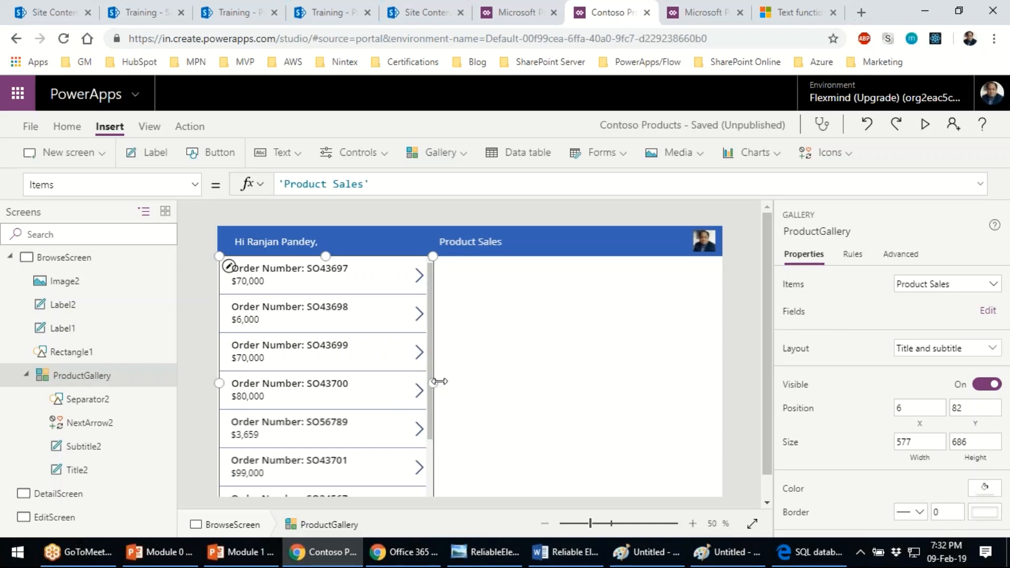
{"action": "left_click_drag", "start_coordinate": [439, 382], "coordinate": [728, 382]}
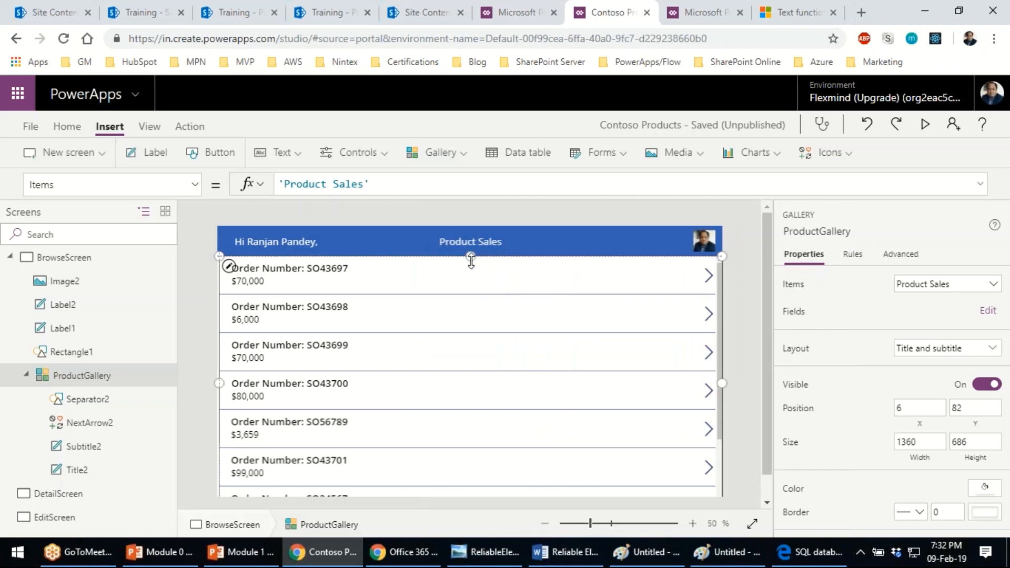
{"action": "left_click_drag", "start_coordinate": [472, 257], "coordinate": [471, 258]}
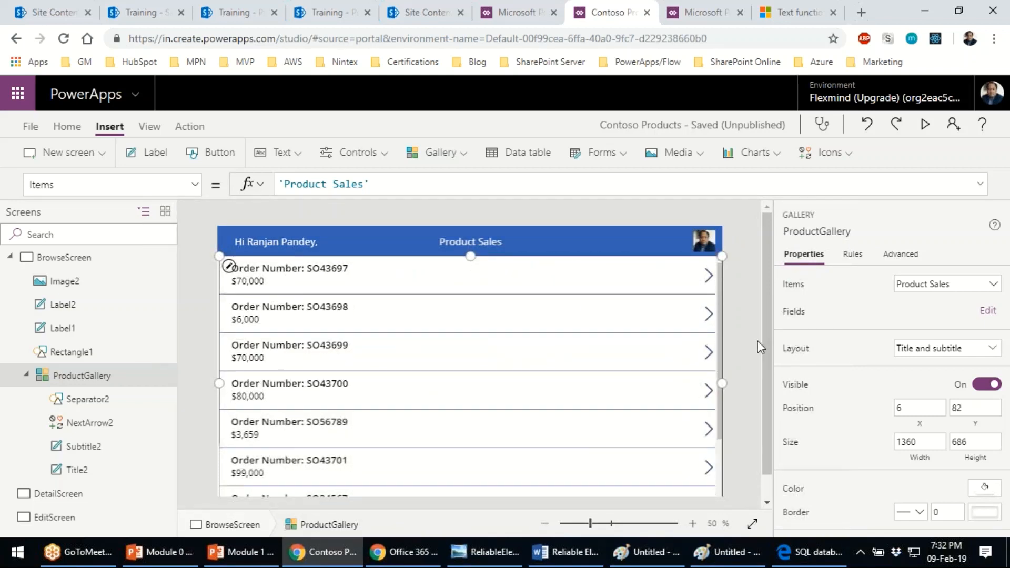
{"action": "scroll", "coordinate": [760, 347], "scroll_direction": "down", "scroll_amount": 1}
{"action": "left_click", "coordinate": [925, 125]}
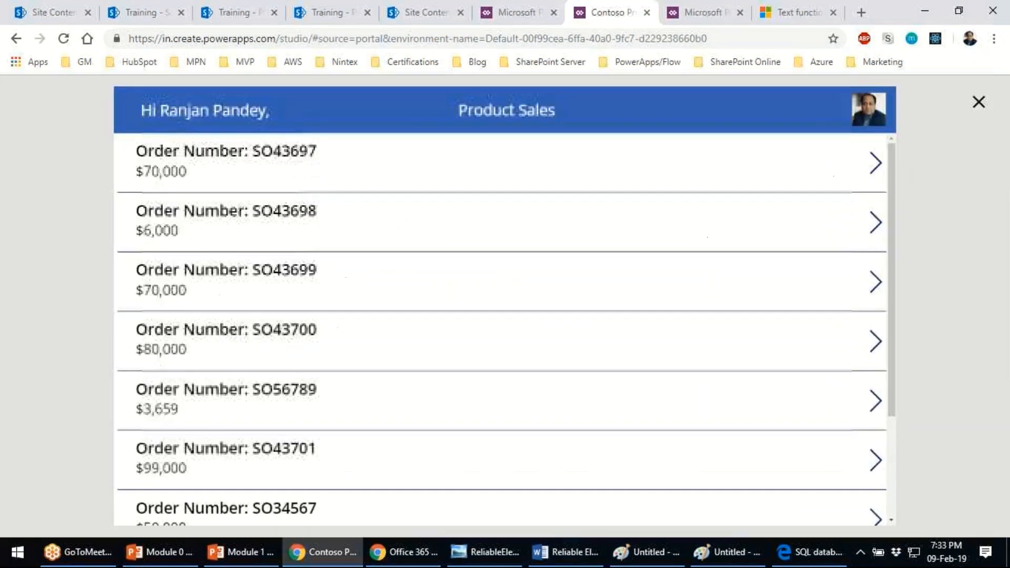
- Look through the full order list in the widened product gallery in the running preview, and close the preview
{"action": "scroll", "coordinate": [449, 384], "scroll_direction": "down", "scroll_amount": 3}
{"action": "scroll", "coordinate": [355, 398], "scroll_direction": "up", "scroll_amount": 3}
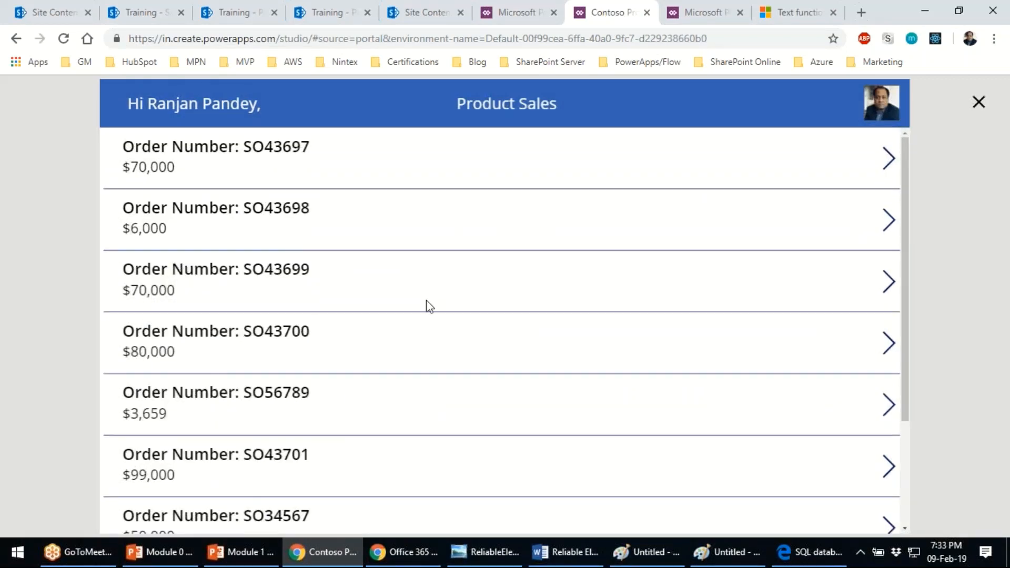
{"action": "scroll", "coordinate": [427, 310], "scroll_direction": "down", "scroll_amount": 3}
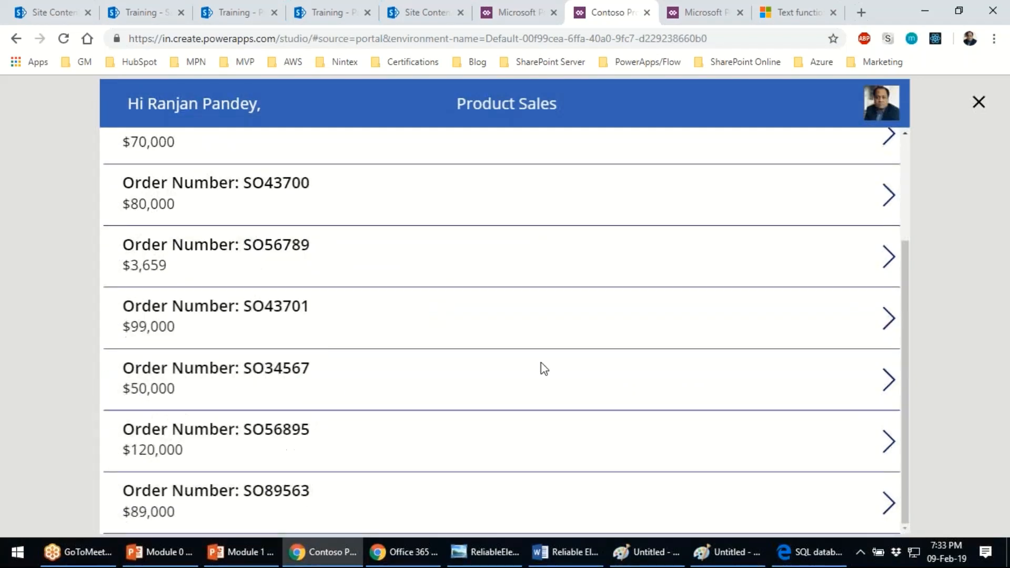
{"action": "scroll", "coordinate": [533, 341], "scroll_direction": "up", "scroll_amount": 3}
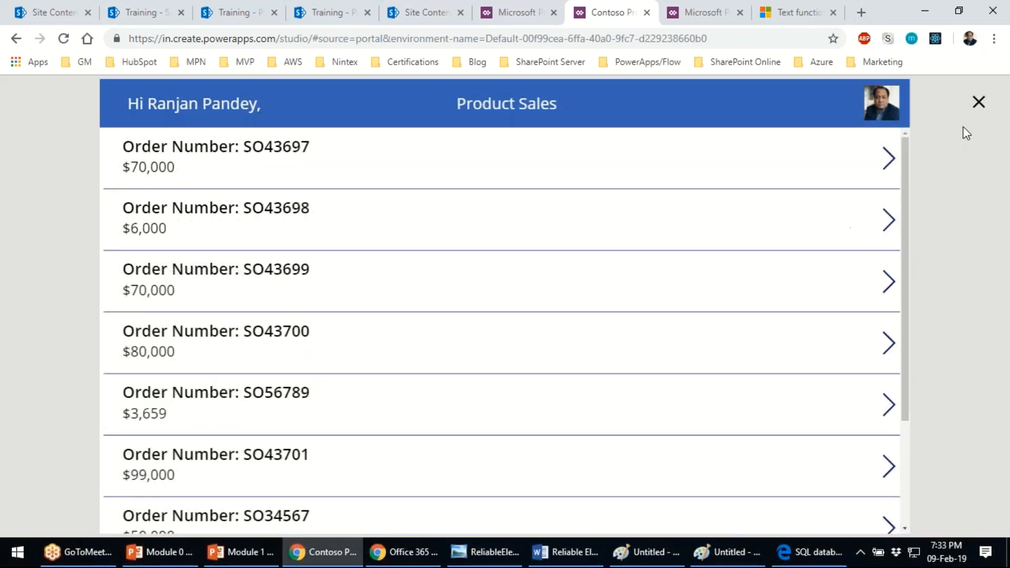
{"action": "left_click", "coordinate": [978, 103]}
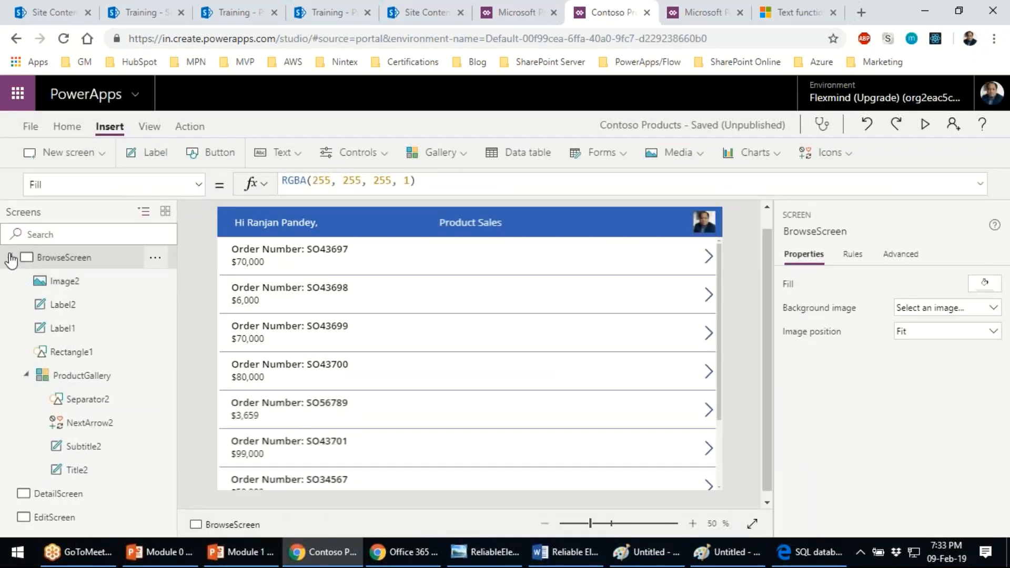
- Collapse the BrowseScreen's controls in the screen tree, view the DetailScreen, and return to the BrowseScreen
{"action": "left_click", "coordinate": [9, 258]}
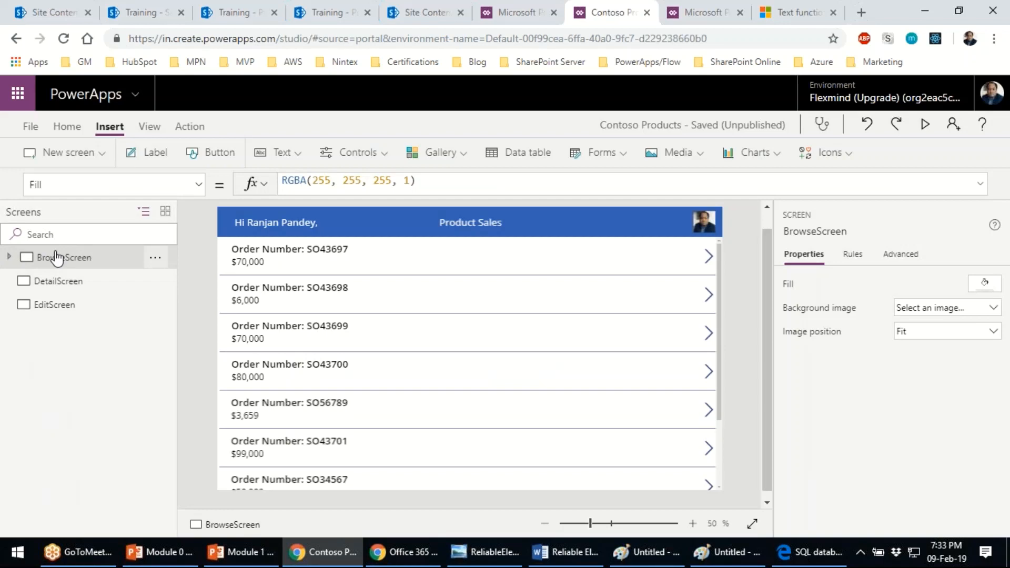
{"action": "left_click", "coordinate": [68, 282]}
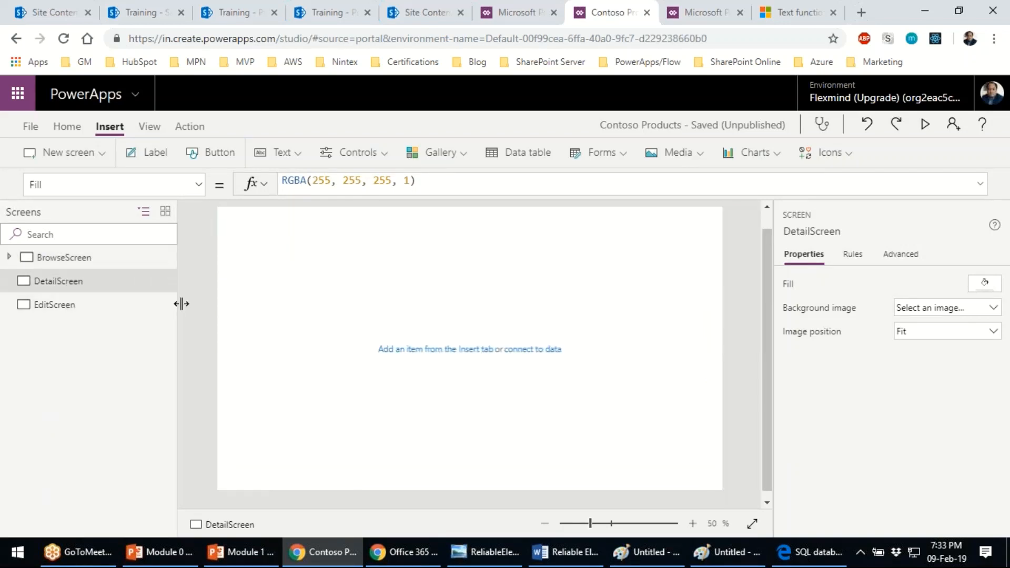
{"action": "left_click", "coordinate": [74, 260]}
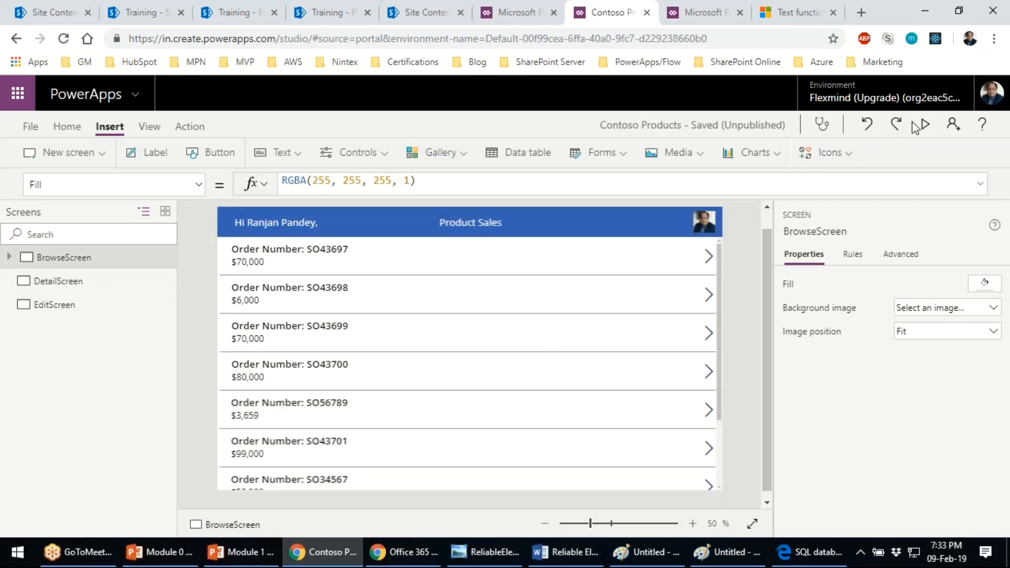
{"action": "left_click", "coordinate": [963, 270]}
{"action": "mouse_move", "coordinate": [704, 242]}
{"action": "left_mouse_down"}
{"action": "mouse_move", "coordinate": [697, 266]}
{"action": "mouse_move", "coordinate": [716, 242]}
{"action": "mouse_move", "coordinate": [725, 289]}
{"action": "mouse_move", "coordinate": [720, 274]}
{"action": "left_mouse_up"}
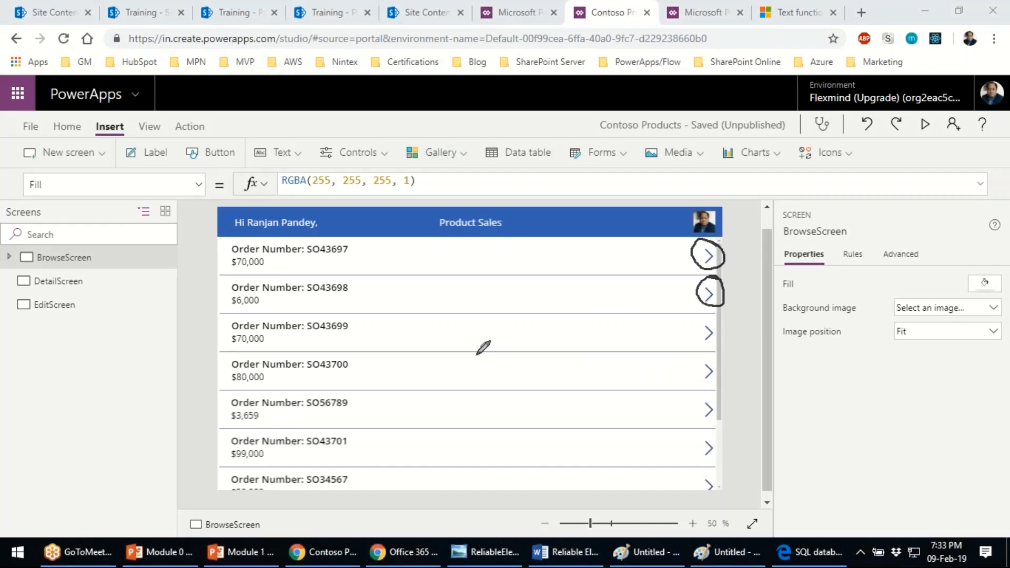
{"action": "mouse_move", "coordinate": [257, 326]}
{"action": "left_mouse_down"}
{"action": "mouse_move", "coordinate": [400, 337]}
{"action": "mouse_move", "coordinate": [644, 316]}
{"action": "mouse_move", "coordinate": [707, 322]}
{"action": "mouse_move", "coordinate": [552, 332]}
{"action": "mouse_move", "coordinate": [244, 328]}
{"action": "mouse_move", "coordinate": [325, 339]}
{"action": "mouse_move", "coordinate": [548, 335]}
{"action": "left_mouse_up"}
{"action": "left_click", "coordinate": [441, 332]}
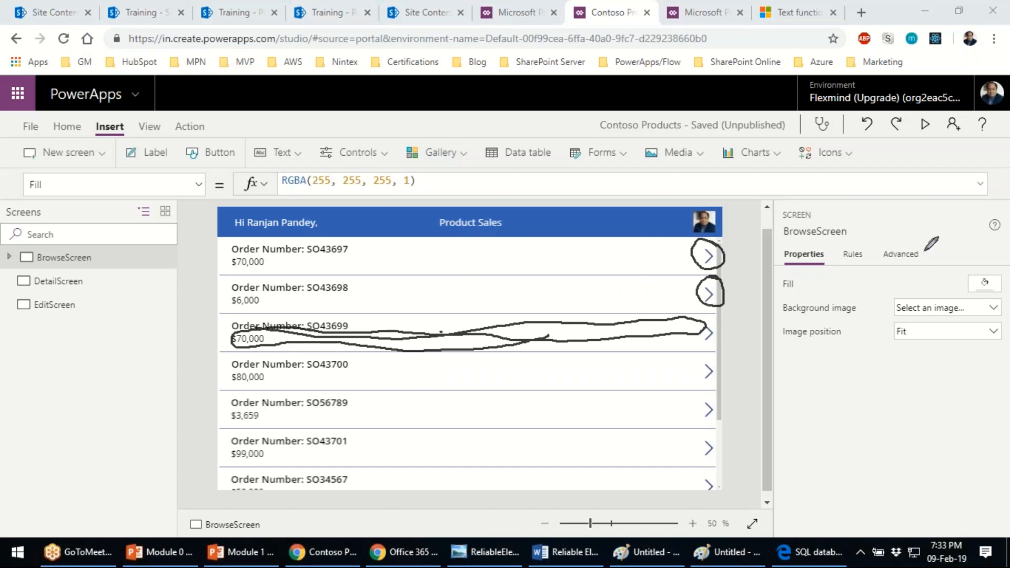
{"action": "left_click", "coordinate": [960, 369]}
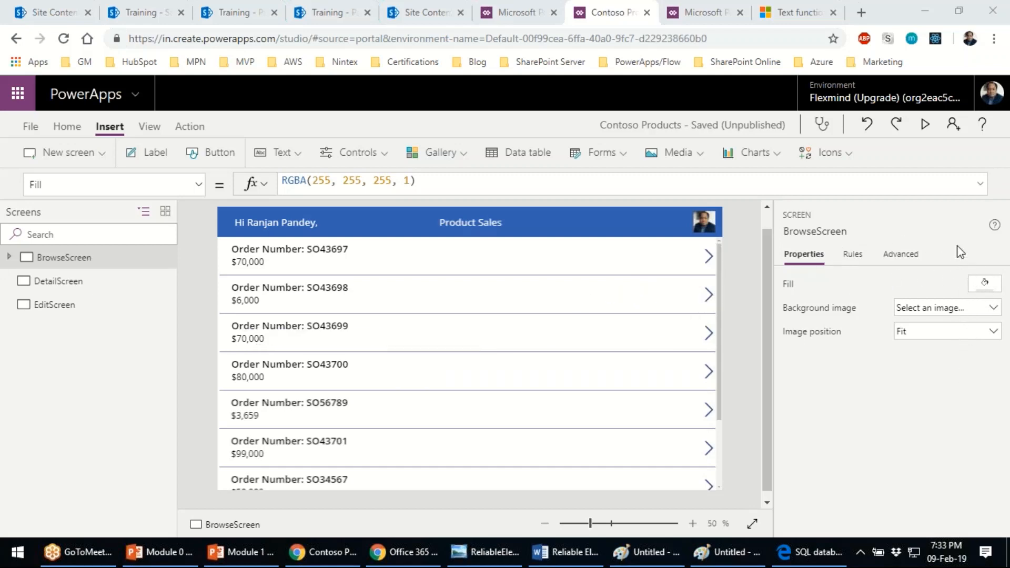
- Select the DetailScreen and open its name for editing
{"action": "left_click", "coordinate": [110, 288]}
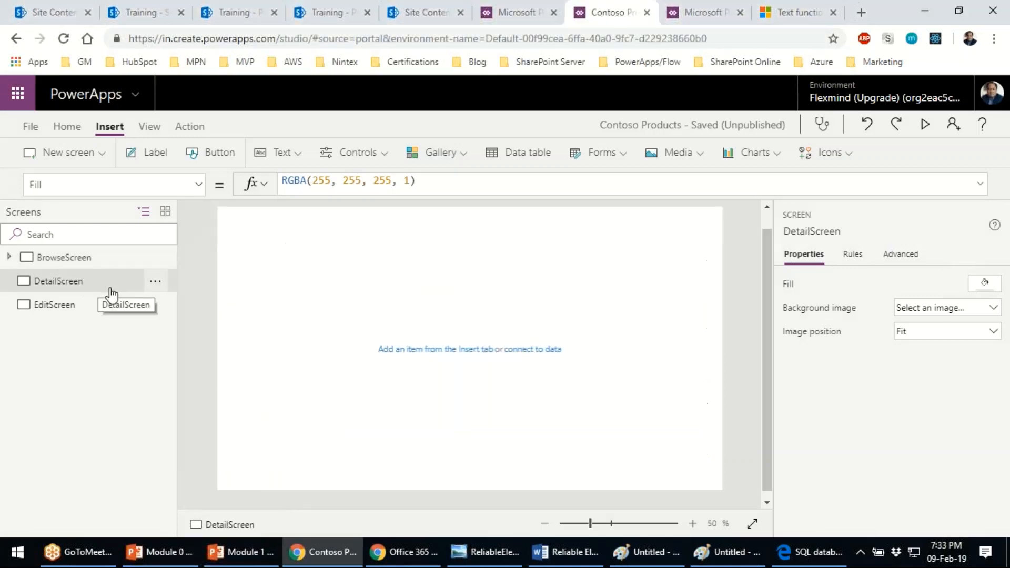
{"action": "right_click", "coordinate": [83, 284]}
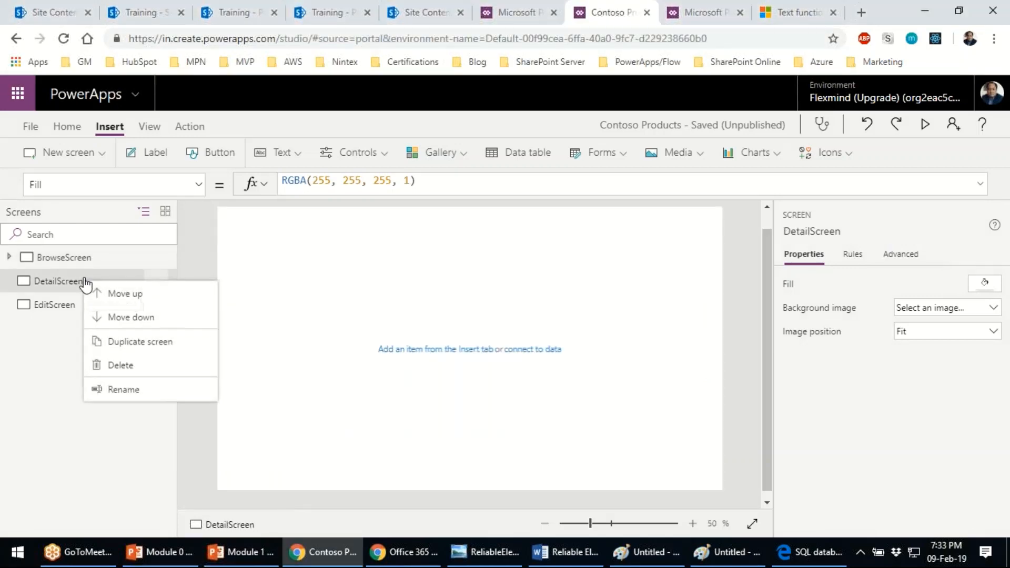
{"action": "left_click", "coordinate": [128, 390]}
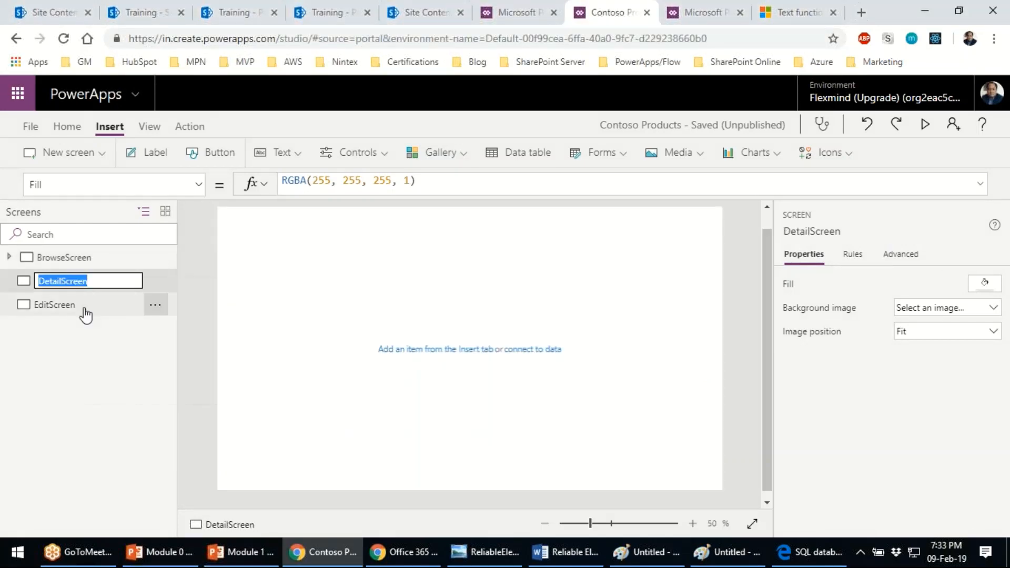
- Rename the DetailScreen screen to DetailsScreen
{"action": "left_click", "coordinate": [64, 281]}
{"action": "type", "text": "s"}
{"action": "key", "text": "Return"}
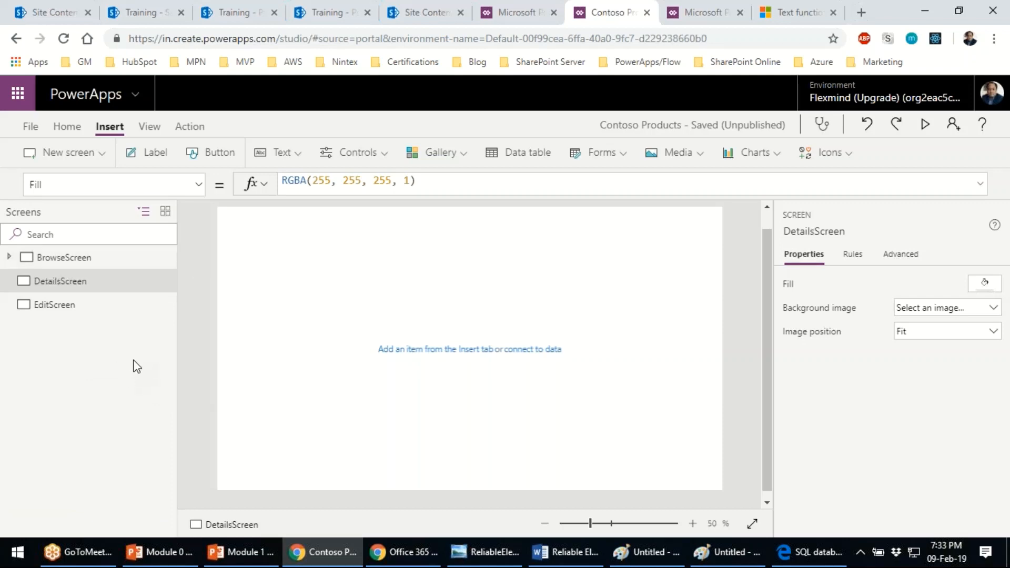
- Change the DetailsScreen name back to DetailScreen
{"action": "right_click", "coordinate": [64, 285]}
{"action": "left_click", "coordinate": [104, 395]}
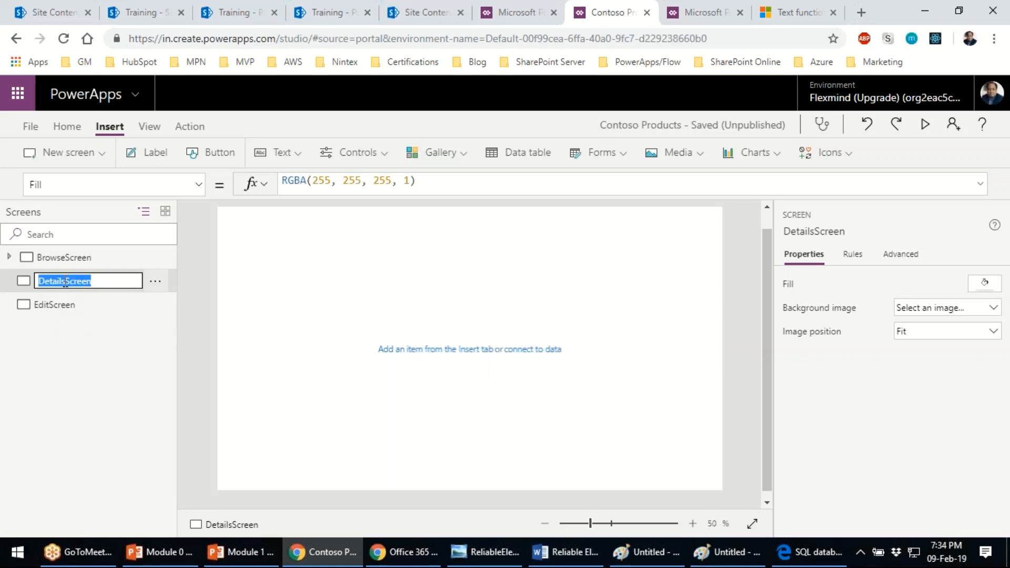
{"action": "left_click", "coordinate": [64, 280]}
{"action": "key", "text": "BackSpace"}
{"action": "key", "text": "Return"}
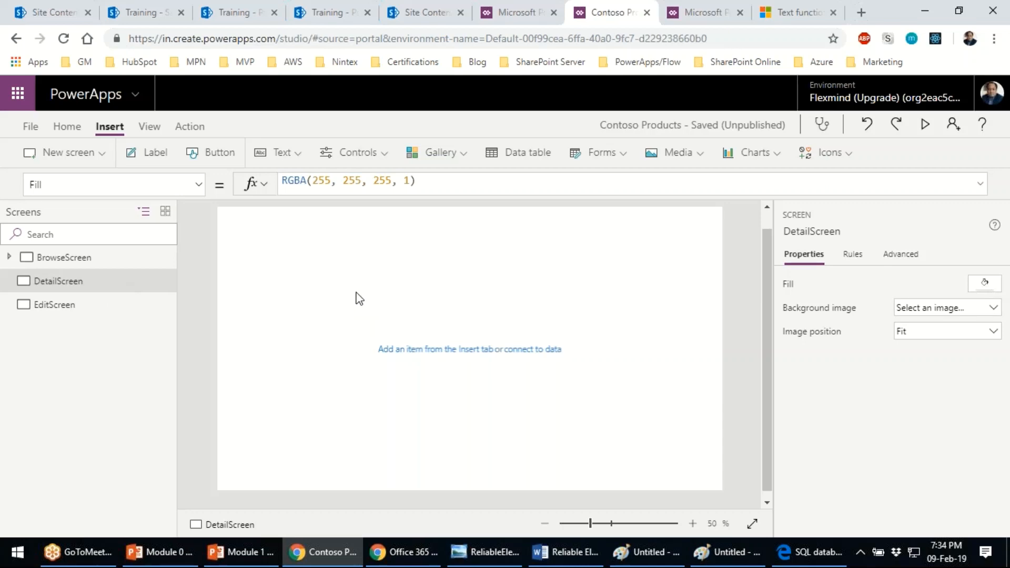
- Preview the app starting from BrowseScreen, then return to the editor
{"action": "left_click", "coordinate": [98, 263]}
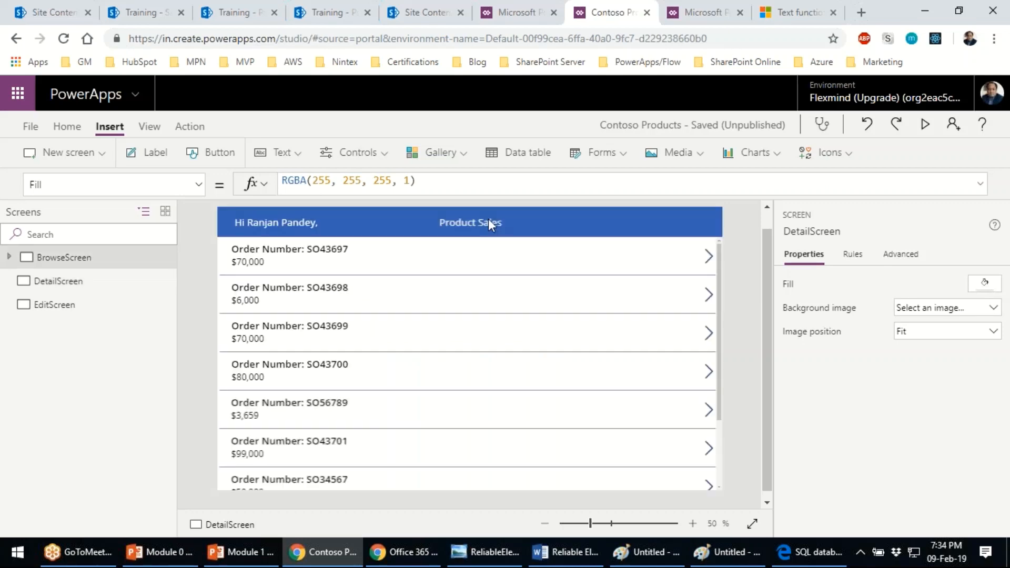
{"action": "left_click", "coordinate": [924, 129]}
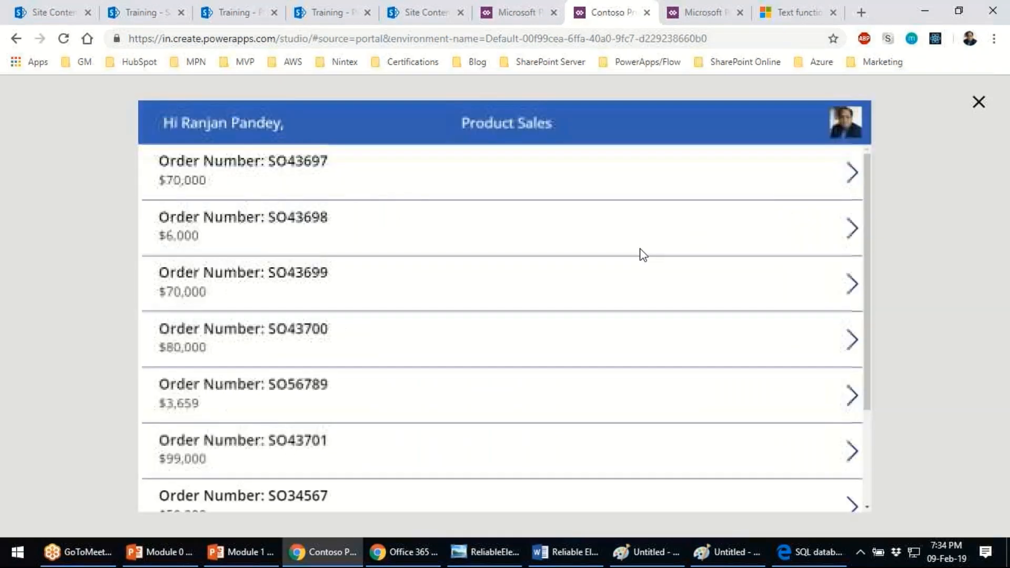
{"action": "left_click", "coordinate": [978, 103]}
- Insert a display form on DetailScreen
{"action": "left_click", "coordinate": [65, 284]}
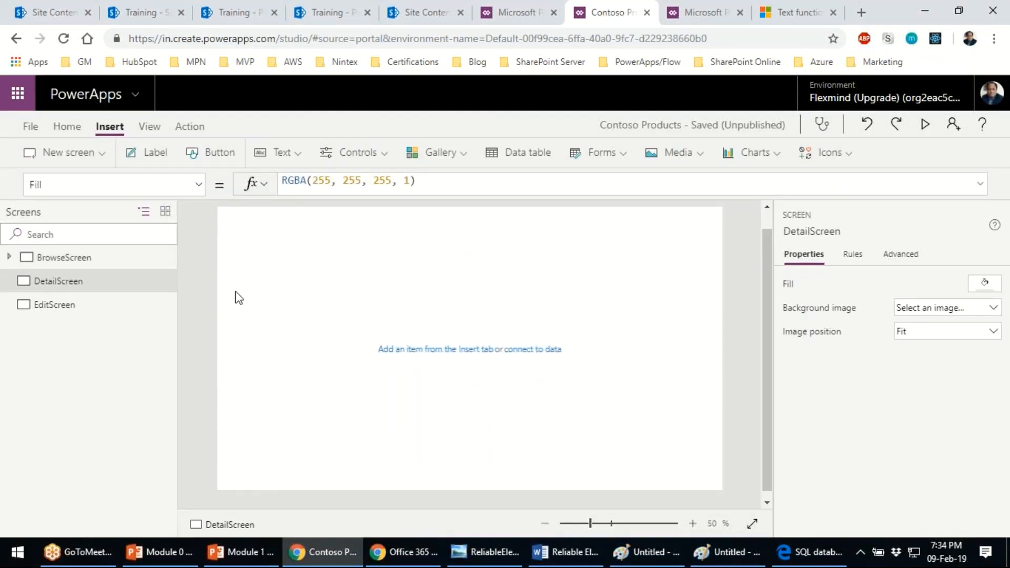
{"action": "left_click", "coordinate": [621, 156]}
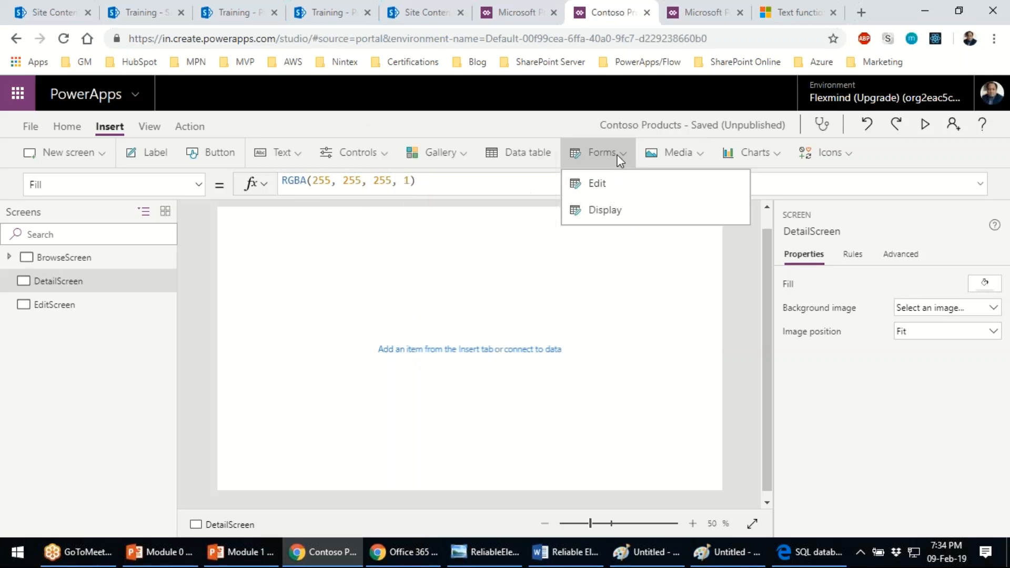
{"action": "left_click", "coordinate": [604, 205]}
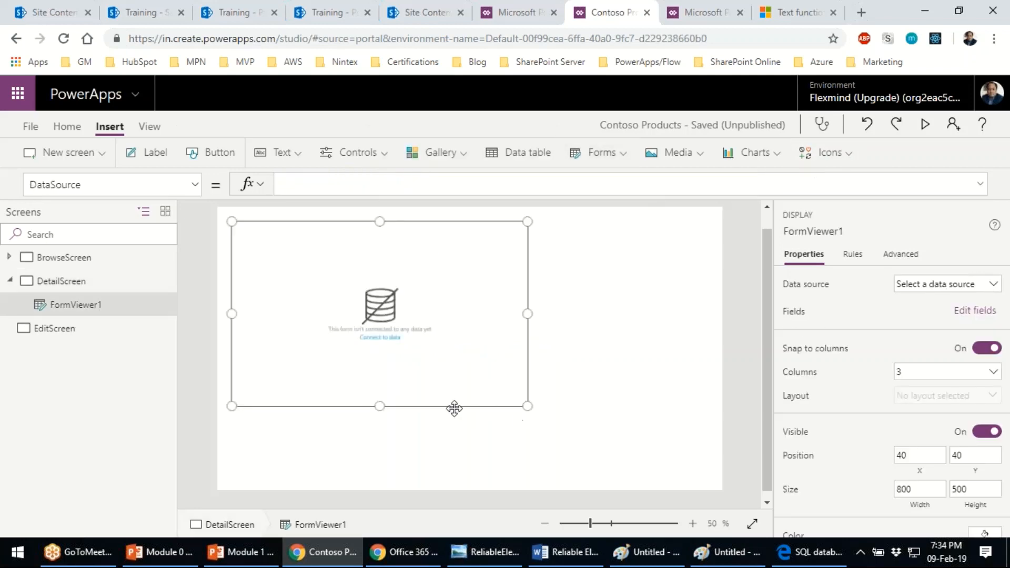
- Move and resize the display form to about 1366 wide by 615 high at X 0, Y 153, leaving header space above
{"action": "left_click_drag", "start_coordinate": [451, 410], "coordinate": [432, 425]}
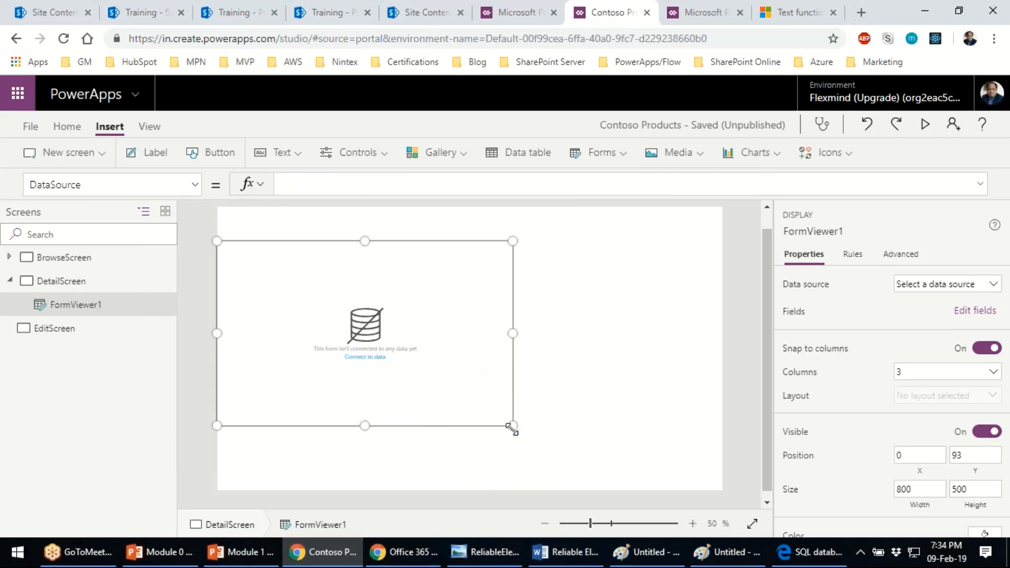
{"action": "left_click_drag", "start_coordinate": [513, 426], "coordinate": [721, 490]}
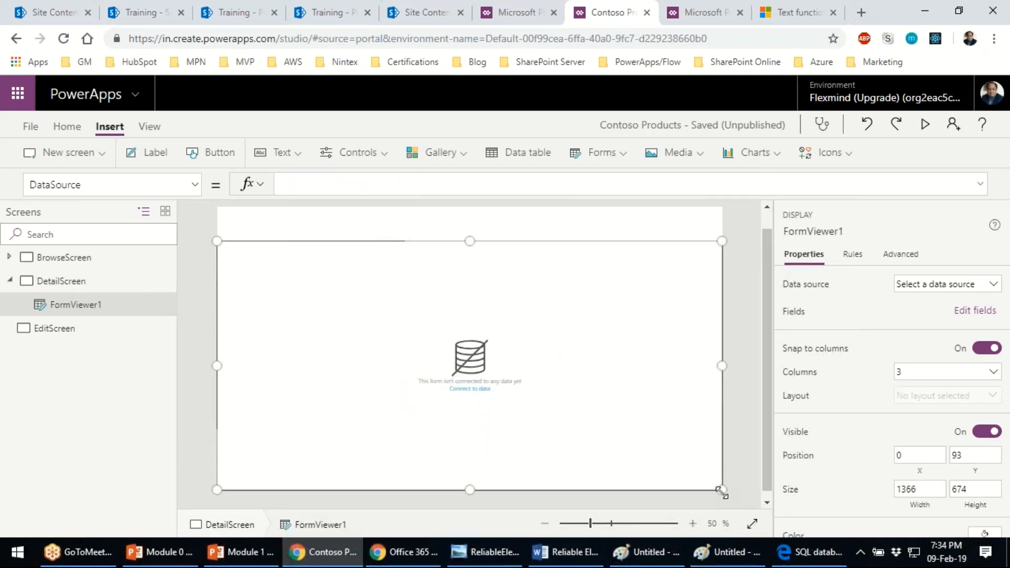
{"action": "left_click_drag", "start_coordinate": [471, 242], "coordinate": [472, 257]}
{"action": "mouse_move", "coordinate": [471, 488]}
{"action": "left_mouse_down"}
{"action": "mouse_move", "coordinate": [471, 477]}
{"action": "mouse_move", "coordinate": [473, 489]}
{"action": "left_mouse_up"}
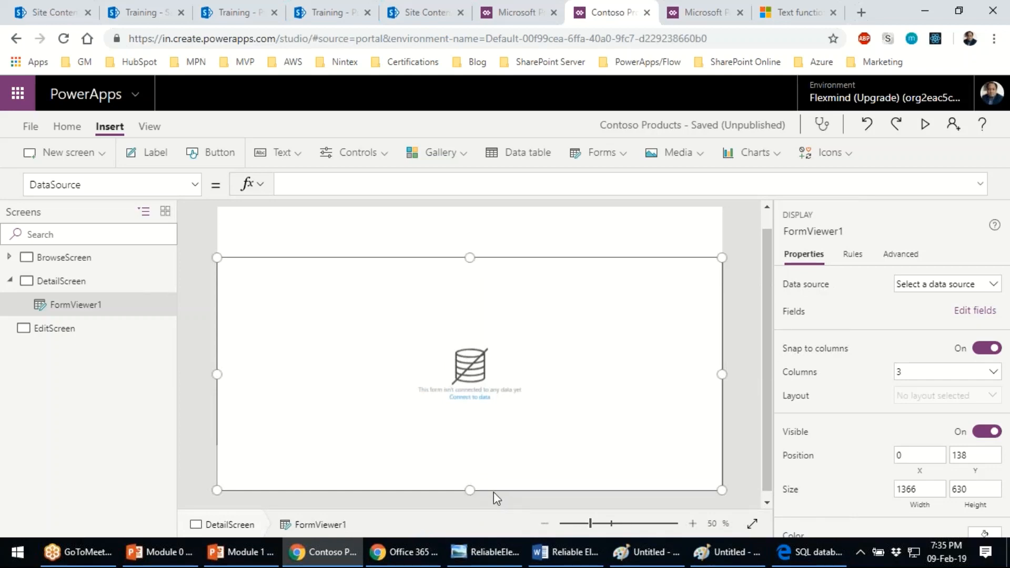
{"action": "left_click_drag", "start_coordinate": [469, 254], "coordinate": [469, 263]}
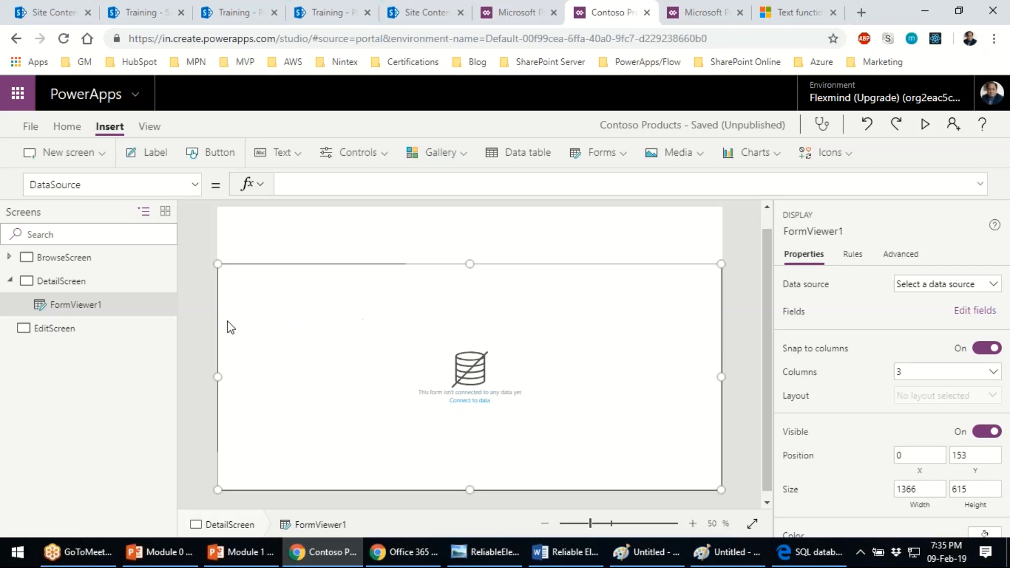
- Rename the new display form on DetailScreen to ViewProductForm
{"action": "left_click", "coordinate": [158, 305]}
{"action": "left_click", "coordinate": [186, 383]}
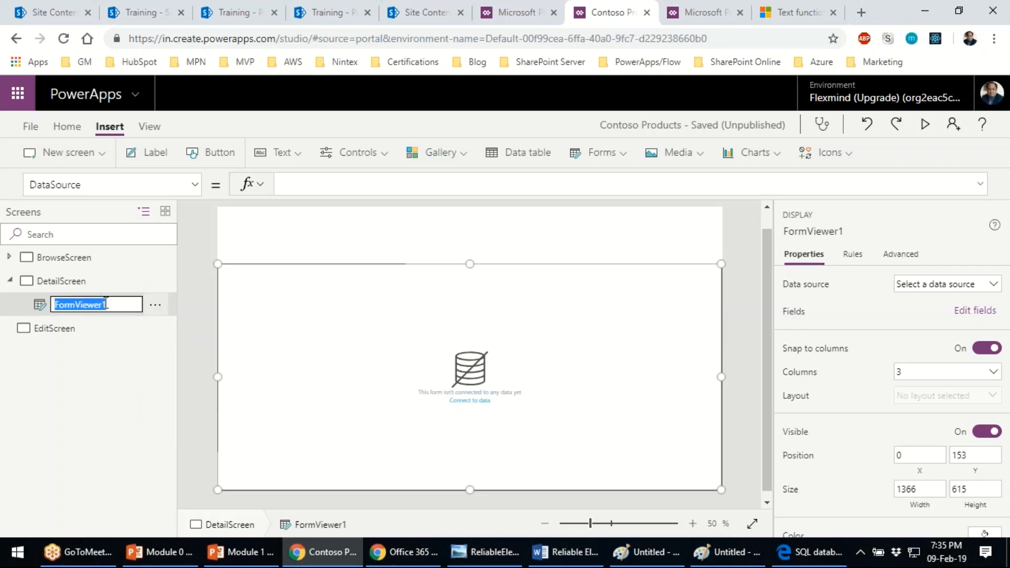
{"action": "left_click_drag", "start_coordinate": [107, 304], "coordinate": [54, 304]}
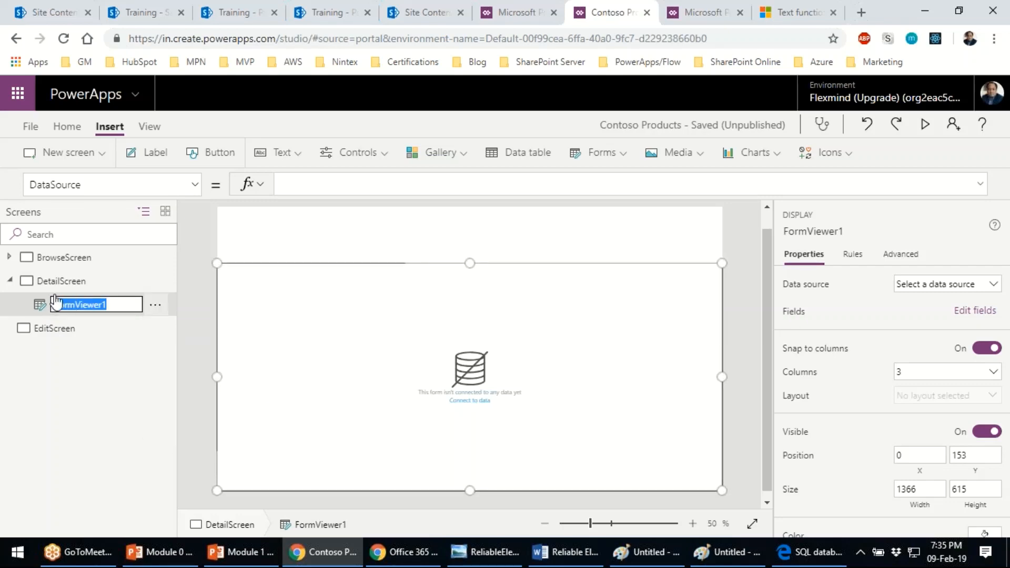
{"action": "type", "text": "ProductV"}
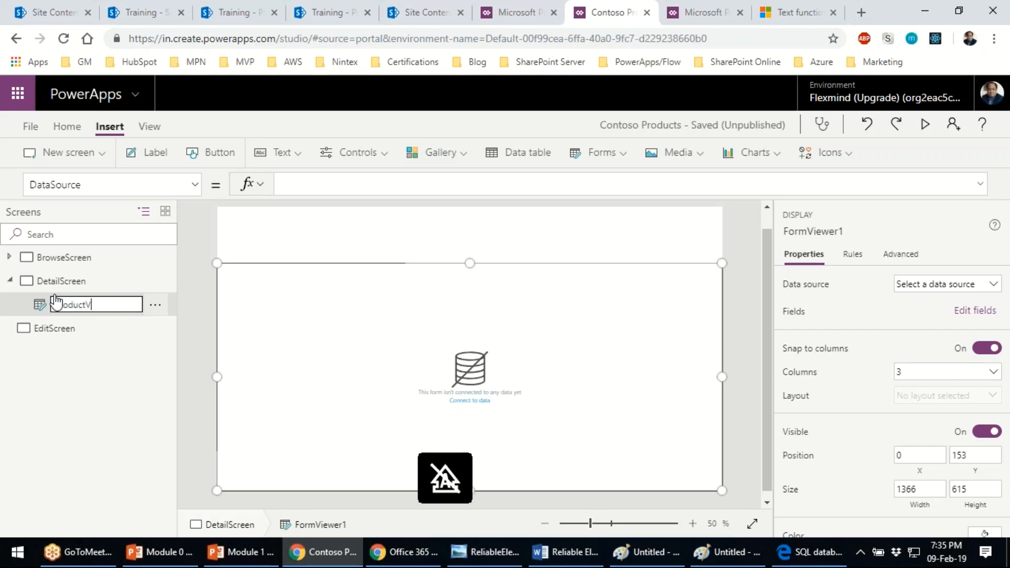
{"action": "type", "text": "iew"}
{"action": "key", "text": "ctrl+a"}
{"action": "type", "text": "View"}
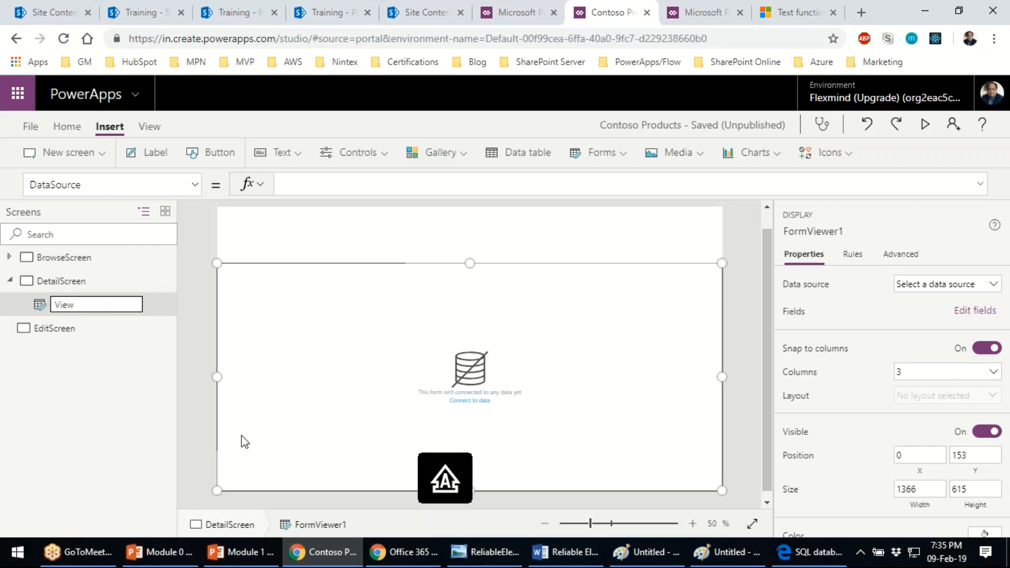
{"action": "type", "text": "ProductForm"}
{"action": "key", "text": "Return"}
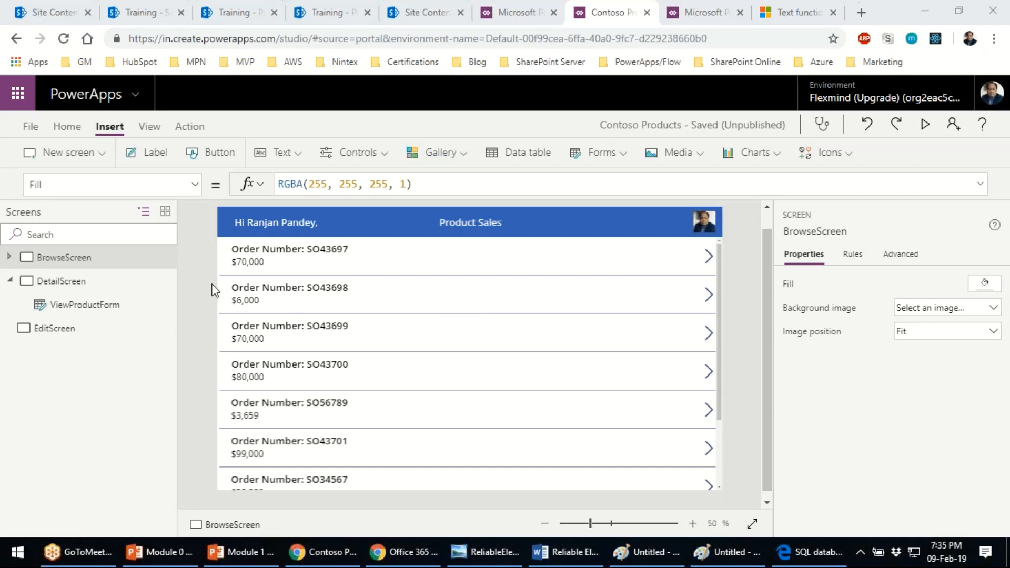
- Review the display form on DetailScreen and preview the product list on BrowseScreen
{"action": "left_click", "coordinate": [101, 281]}
{"action": "left_click", "coordinate": [976, 13]}
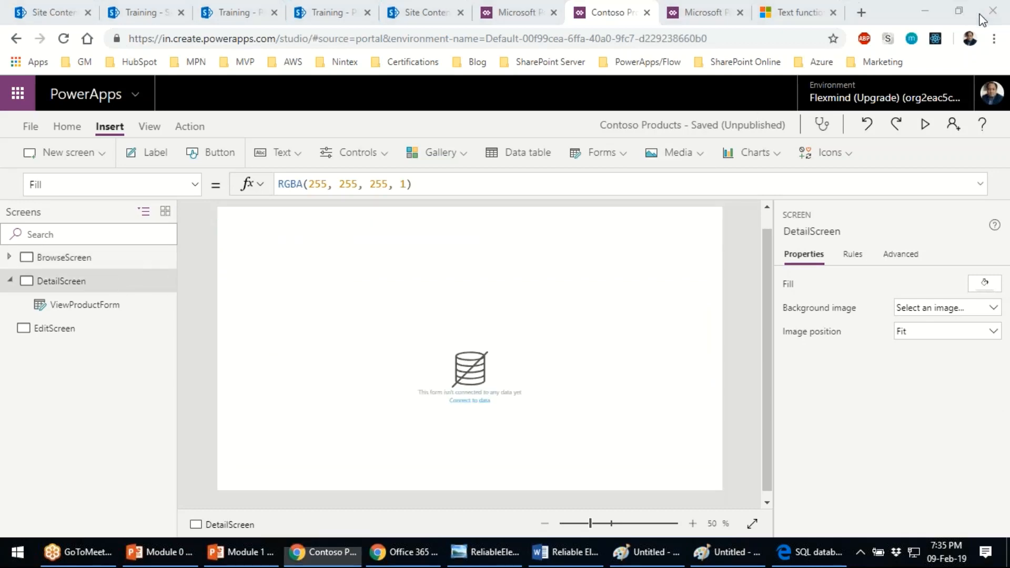
{"action": "left_click", "coordinate": [107, 306]}
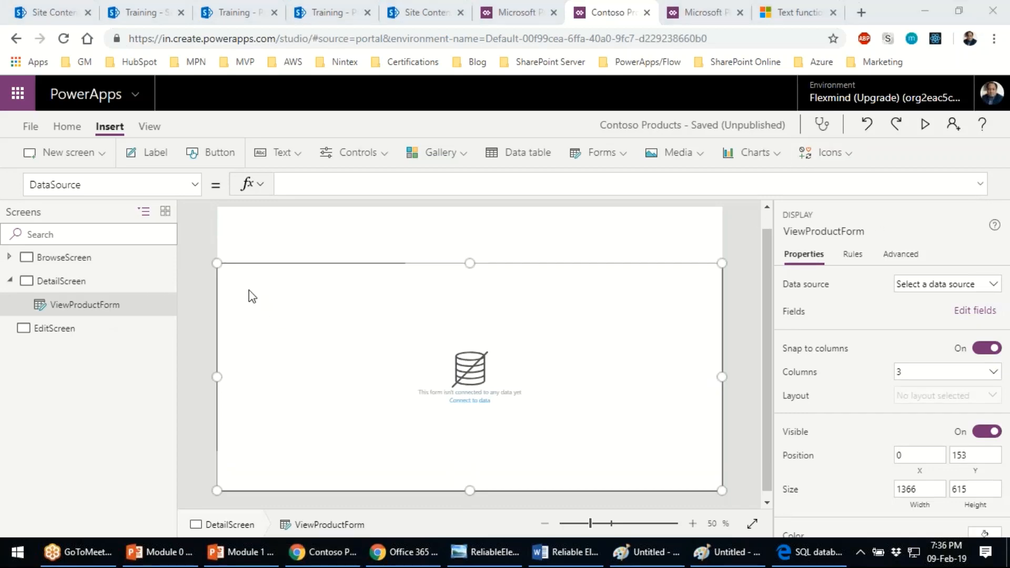
{"action": "left_click", "coordinate": [129, 256]}
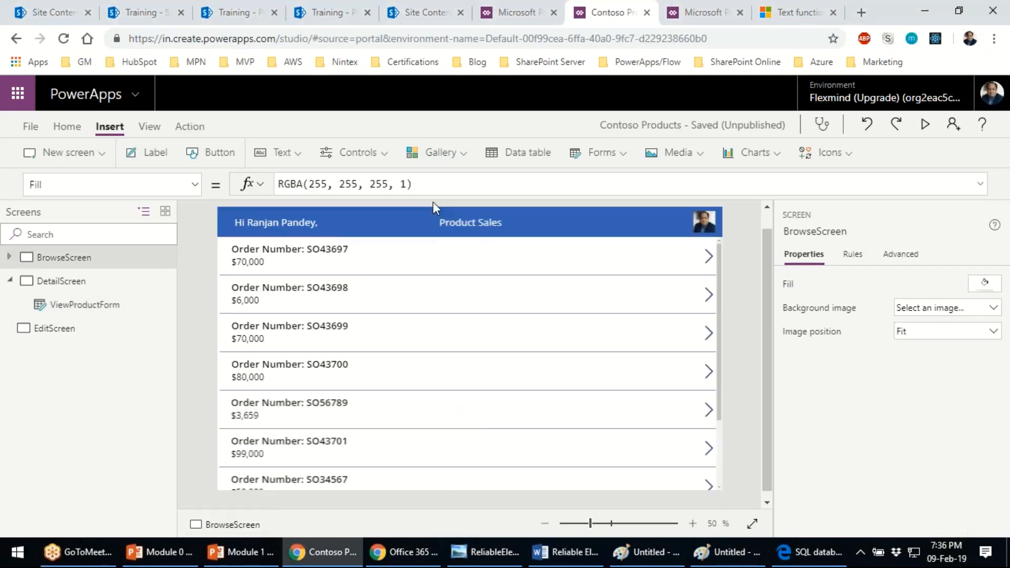
{"action": "left_click", "coordinate": [925, 124]}
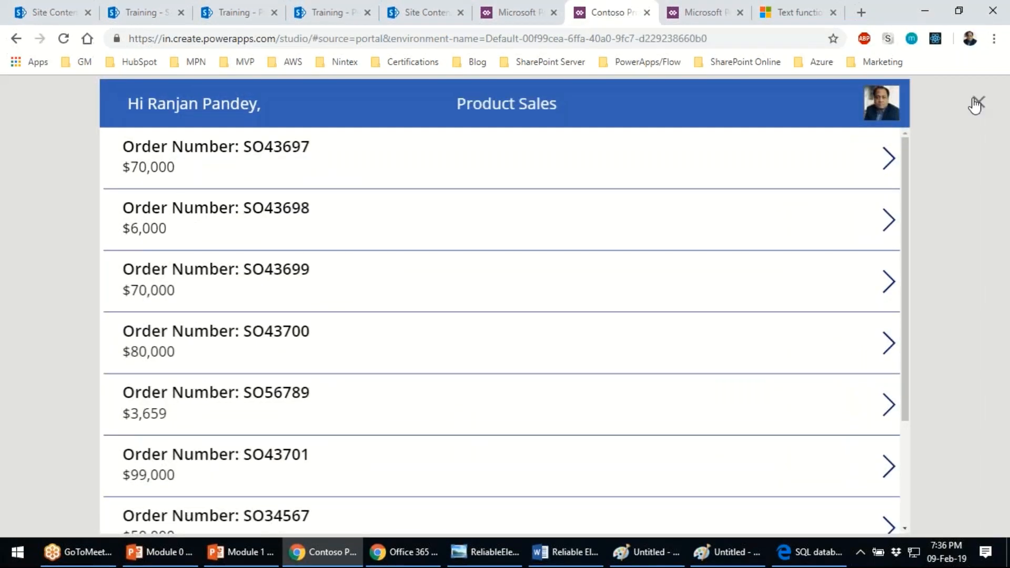
{"action": "left_click", "coordinate": [974, 104]}
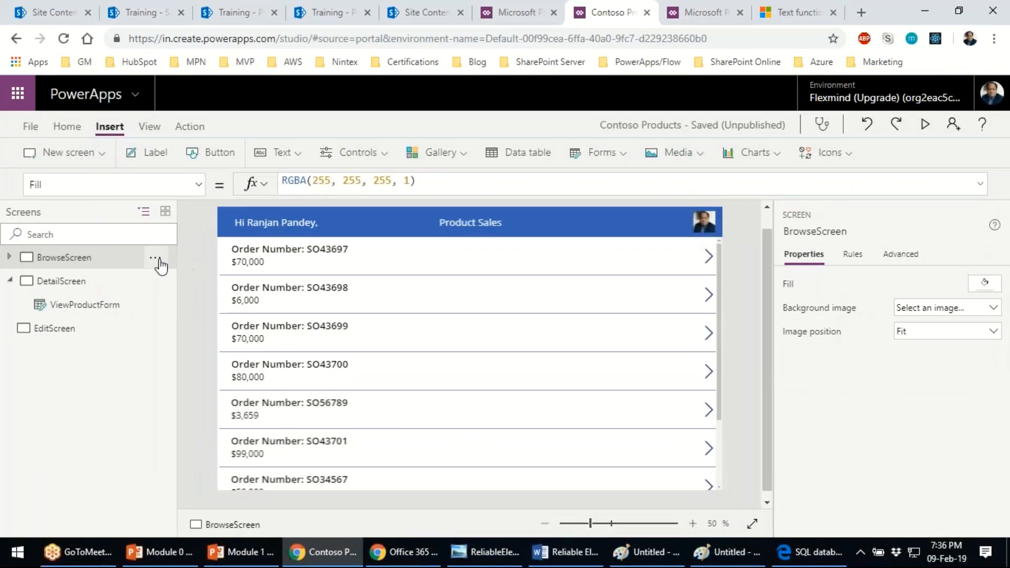
- Connect ViewProductForm on DetailScreen to the Product Sales data source
{"action": "left_click", "coordinate": [87, 289]}
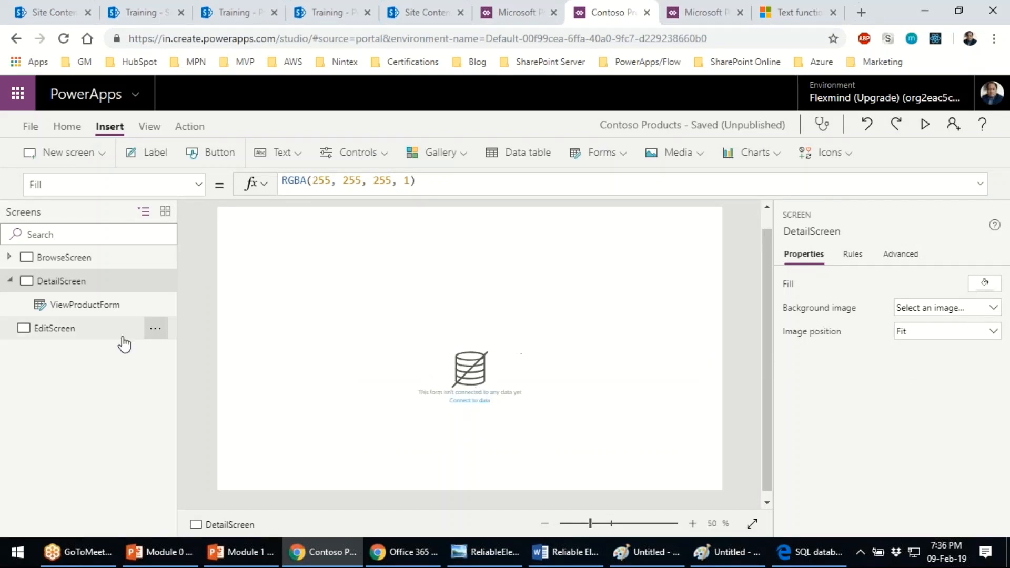
{"action": "left_click", "coordinate": [97, 309]}
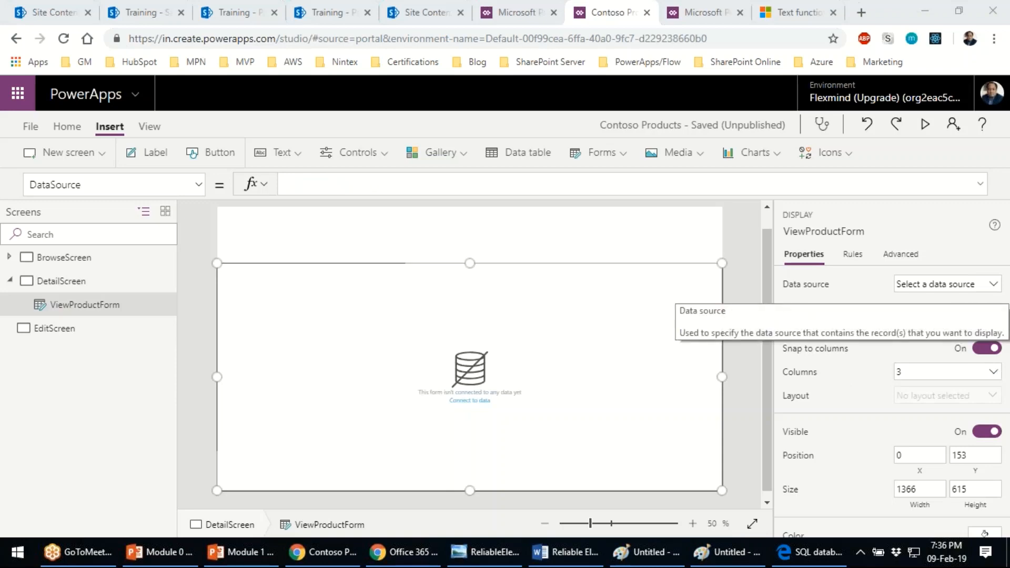
{"action": "left_click", "coordinate": [941, 284]}
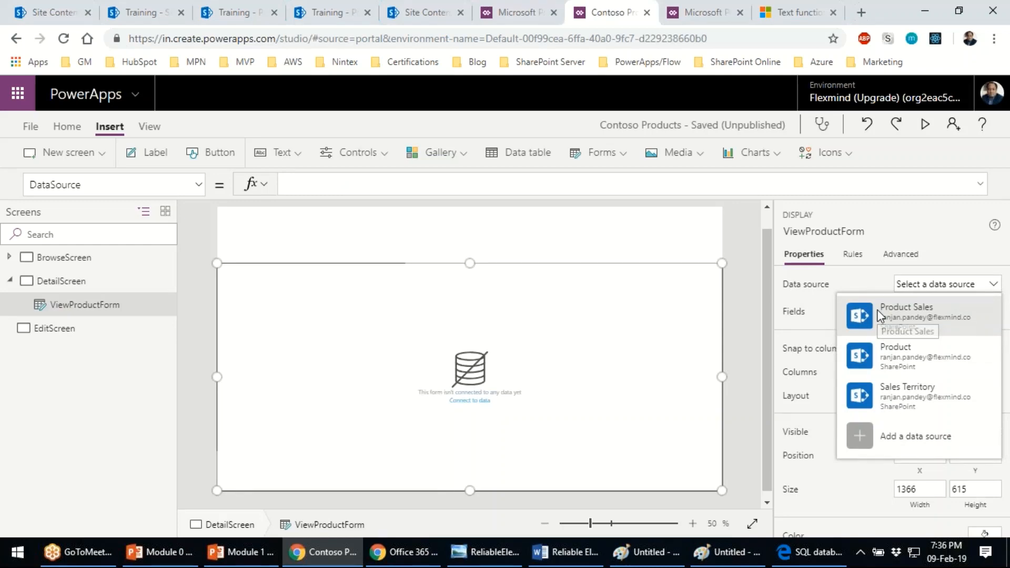
{"action": "left_click", "coordinate": [877, 314]}
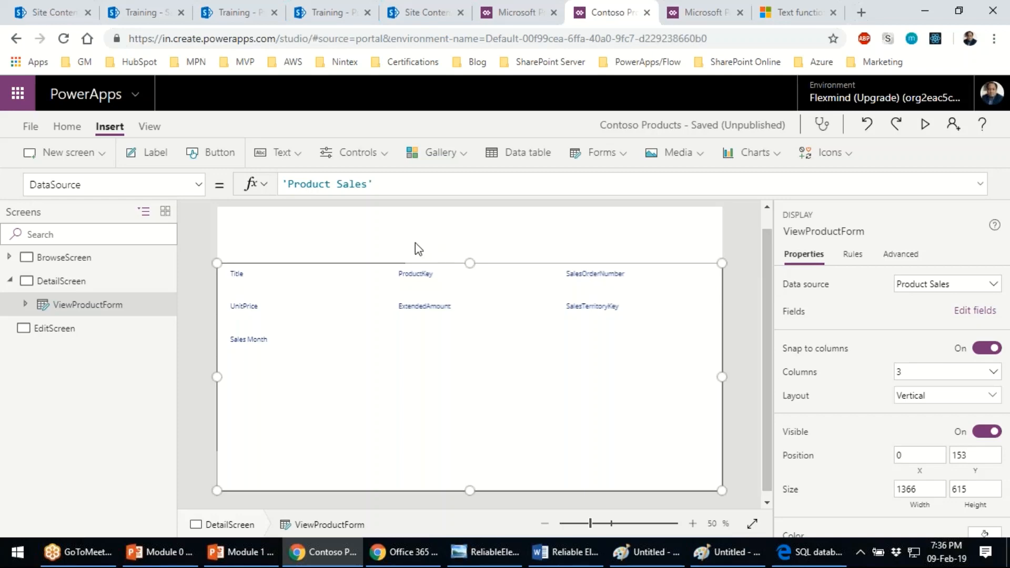
- Preview DetailScreen to check its form, then return to the editor and select the form
{"action": "left_click", "coordinate": [432, 242]}
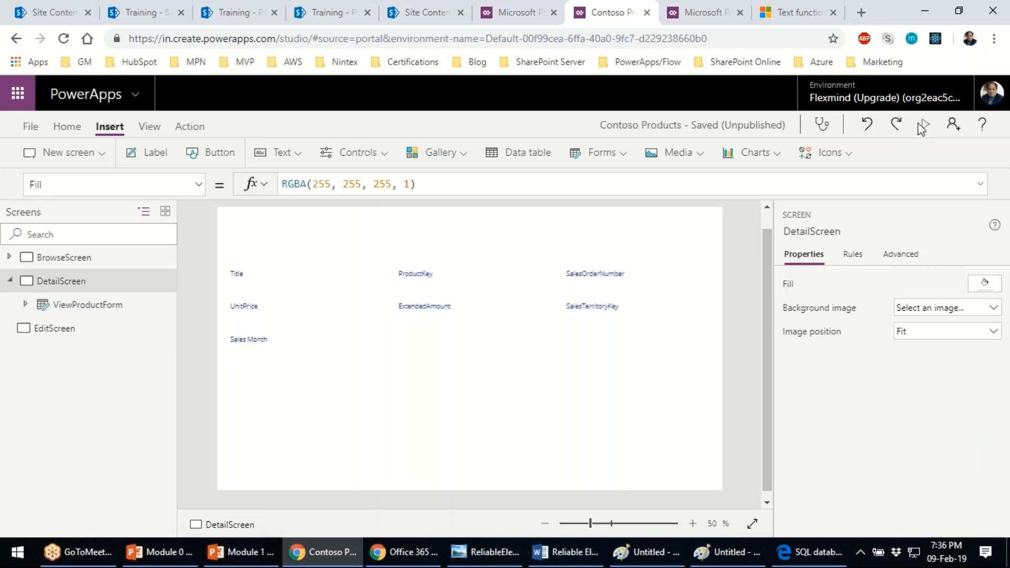
{"action": "left_click", "coordinate": [926, 124]}
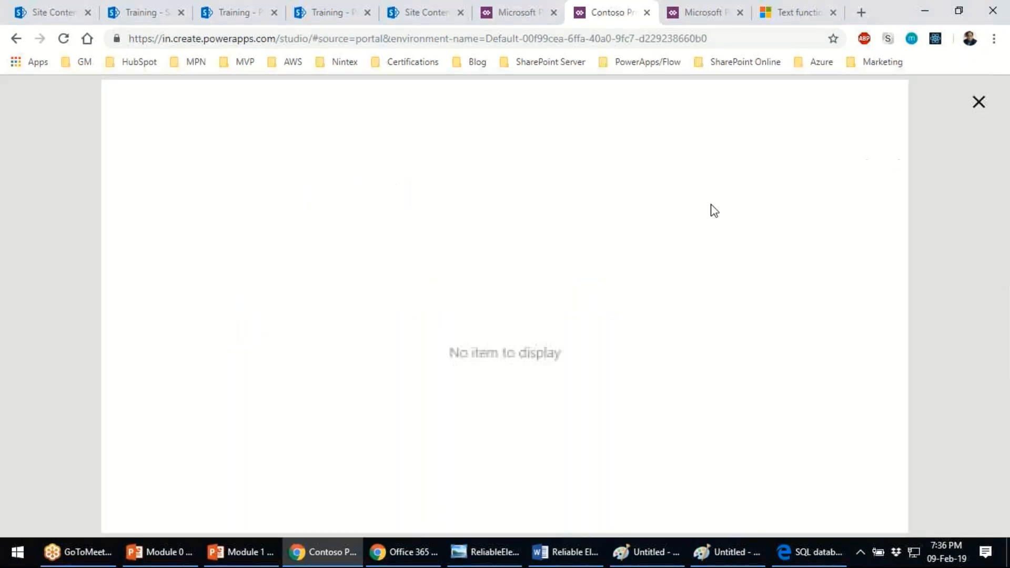
{"action": "left_click", "coordinate": [978, 102]}
{"action": "left_click", "coordinate": [314, 357]}
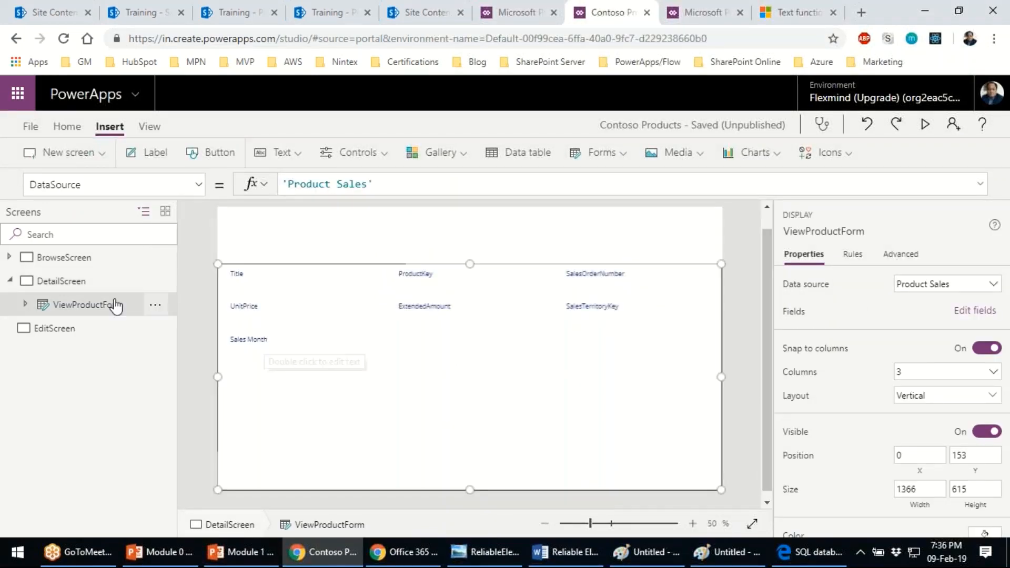
- Try to copy the Product Sales header label from BrowseScreen onto DetailScreen
{"action": "left_click", "coordinate": [151, 266]}
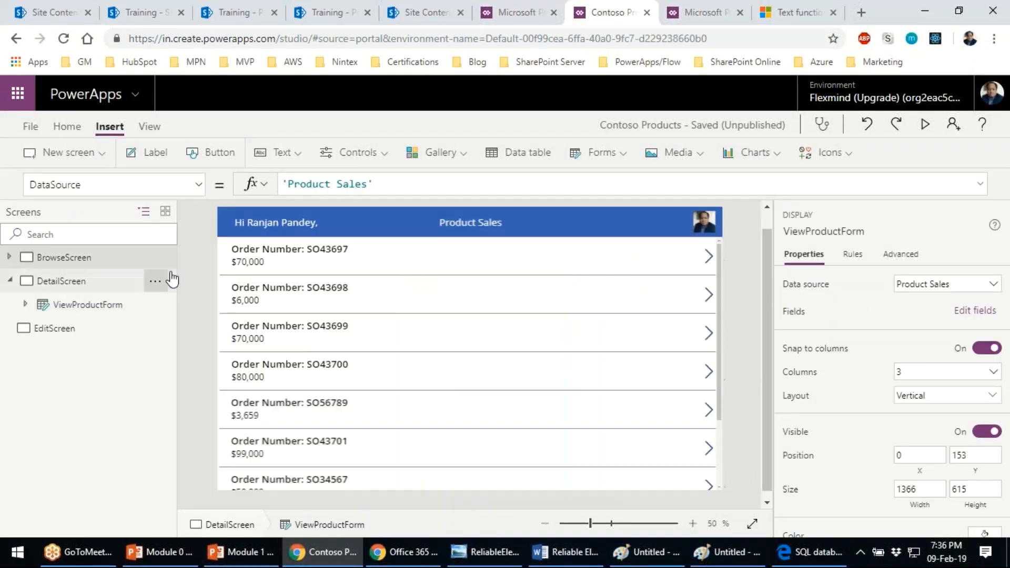
{"action": "left_click", "coordinate": [357, 234]}
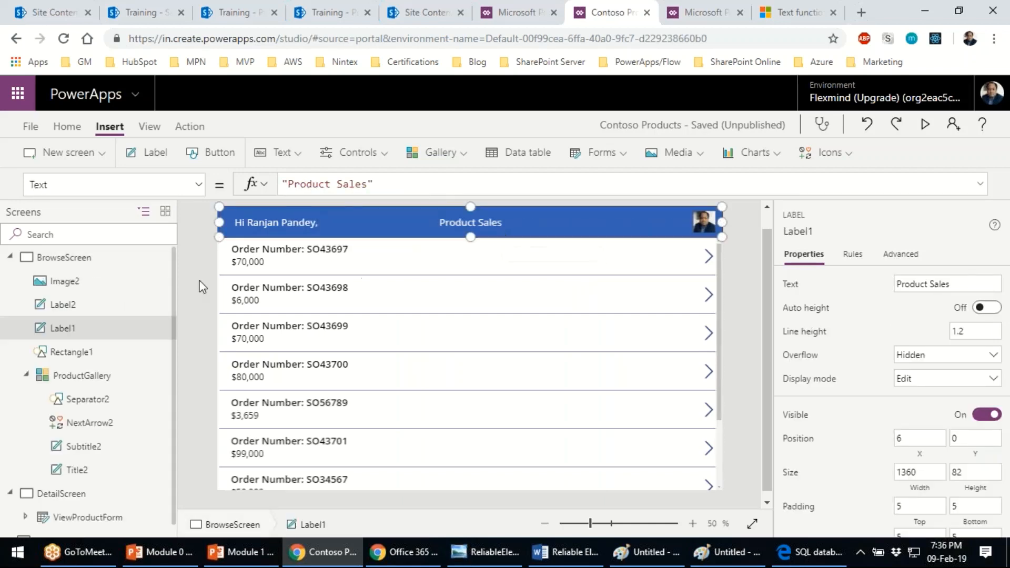
{"action": "left_click", "coordinate": [82, 268]}
{"action": "left_click", "coordinate": [61, 493]}
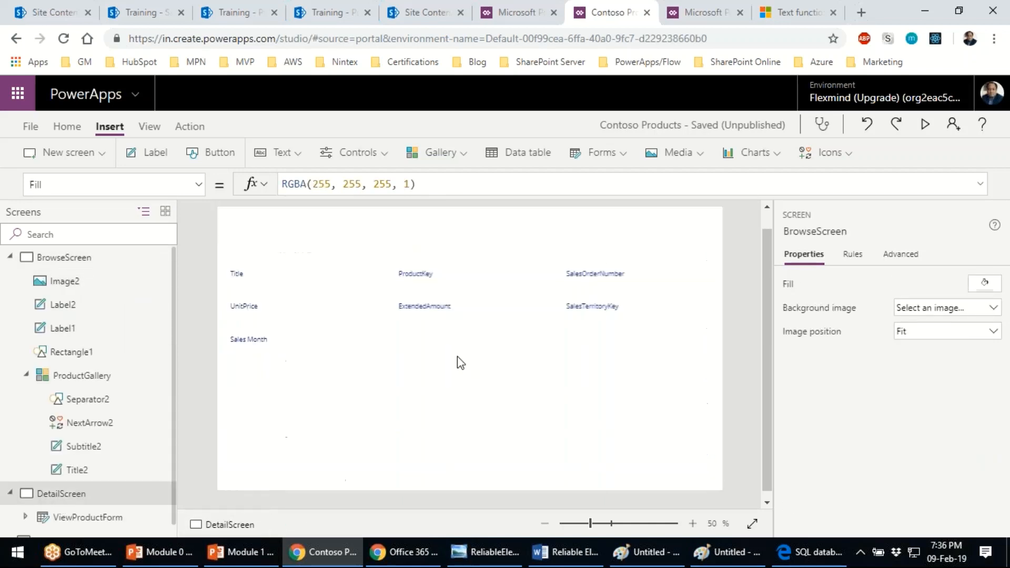
{"action": "key", "text": "ctrl+v"}
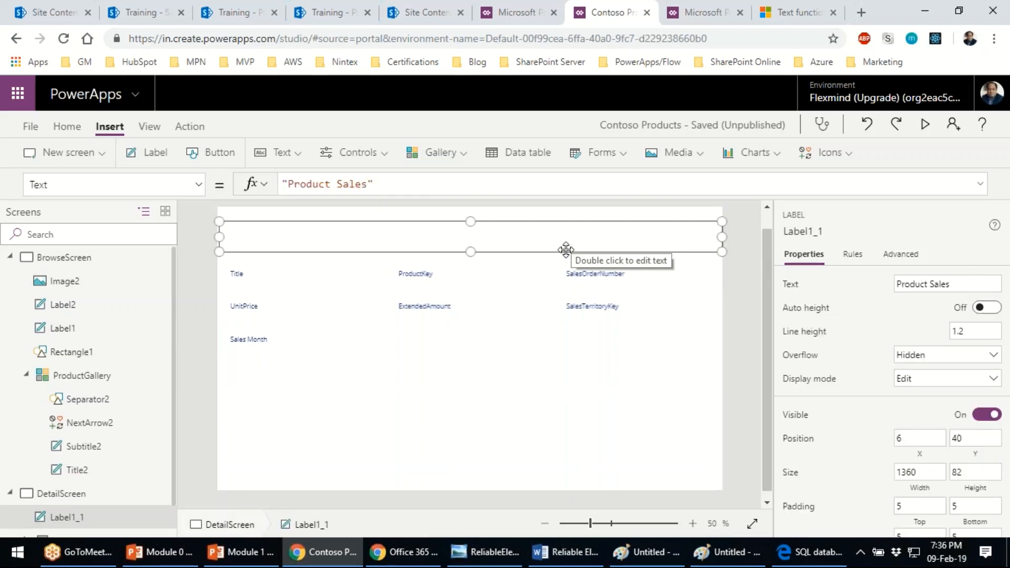
{"action": "key", "text": "Delete"}
- Remove the copied Product Sales label from DetailScreen and select ViewProductForm
{"action": "left_click", "coordinate": [449, 341]}
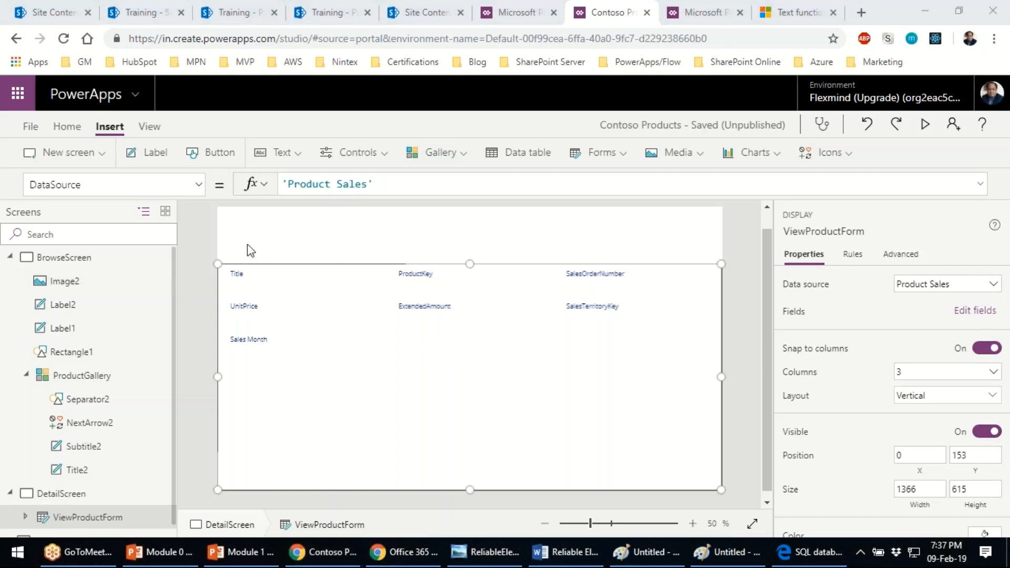
{"action": "left_click", "coordinate": [86, 518]}
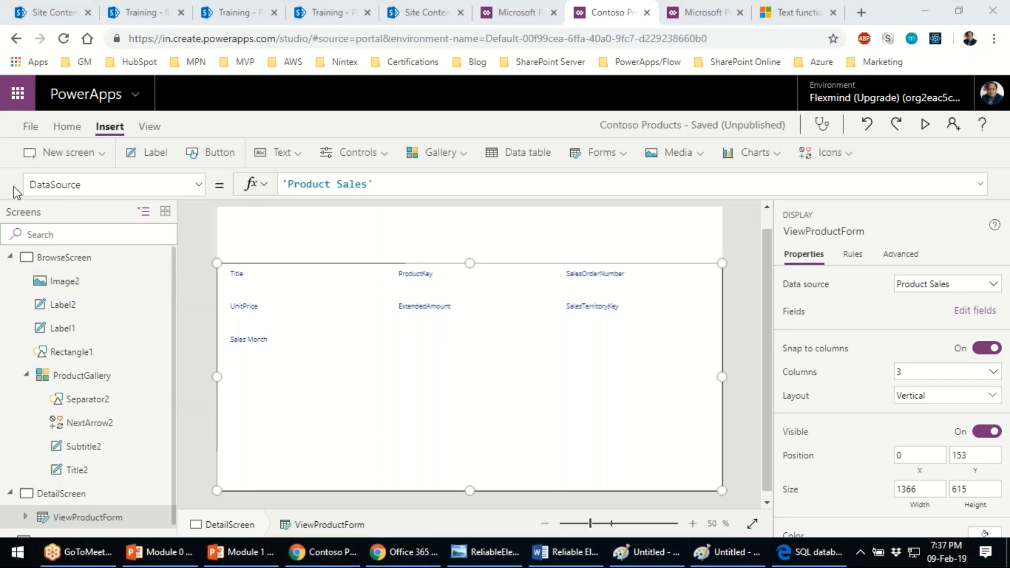
- Preview BrowseScreen, look through its list of product orders, and return to the editor
{"action": "left_click", "coordinate": [84, 258]}
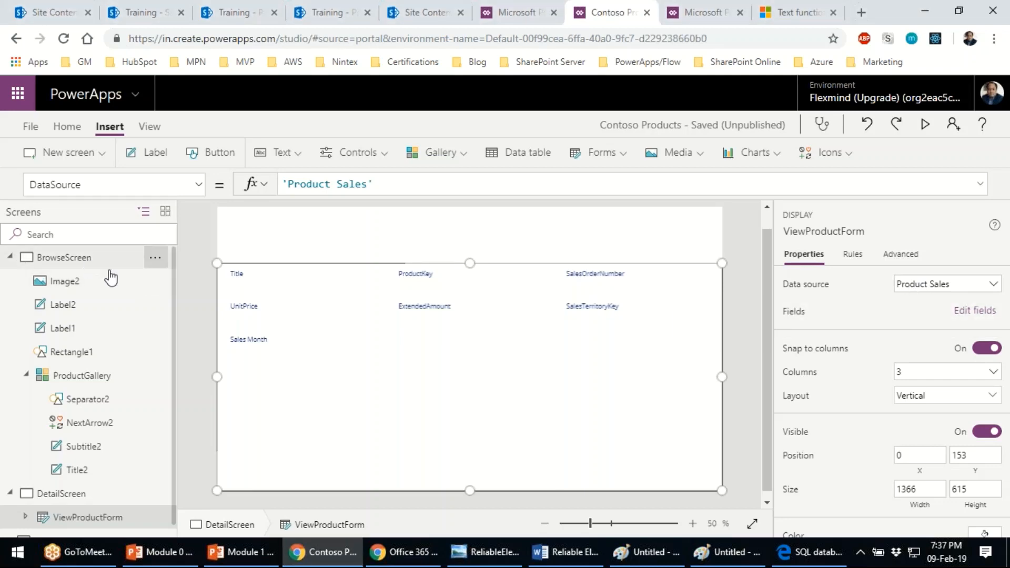
{"action": "left_click", "coordinate": [926, 128]}
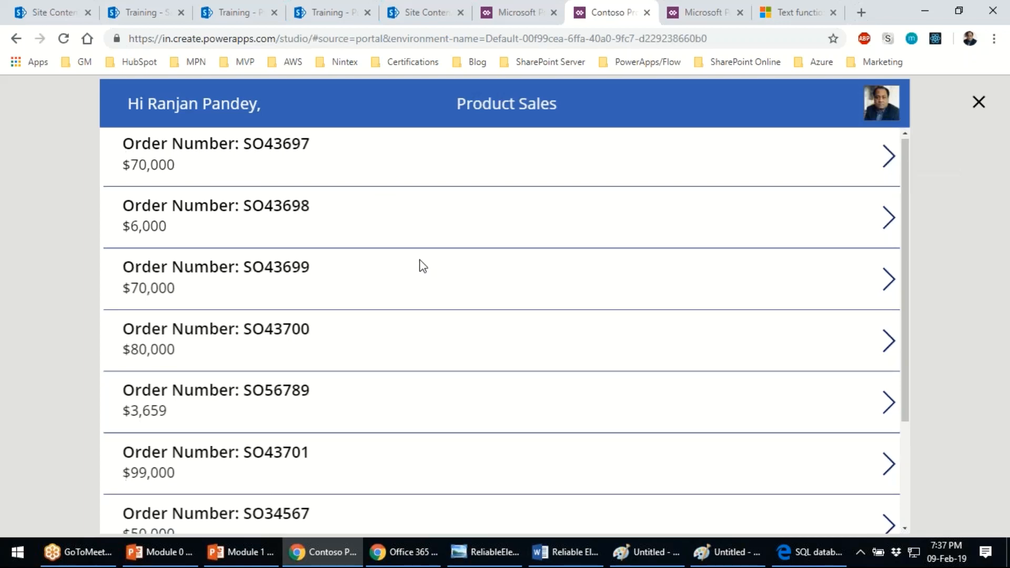
{"action": "scroll", "coordinate": [421, 263], "scroll_direction": "down", "scroll_amount": 3}
{"action": "scroll", "coordinate": [421, 261], "scroll_direction": "up", "scroll_amount": 3}
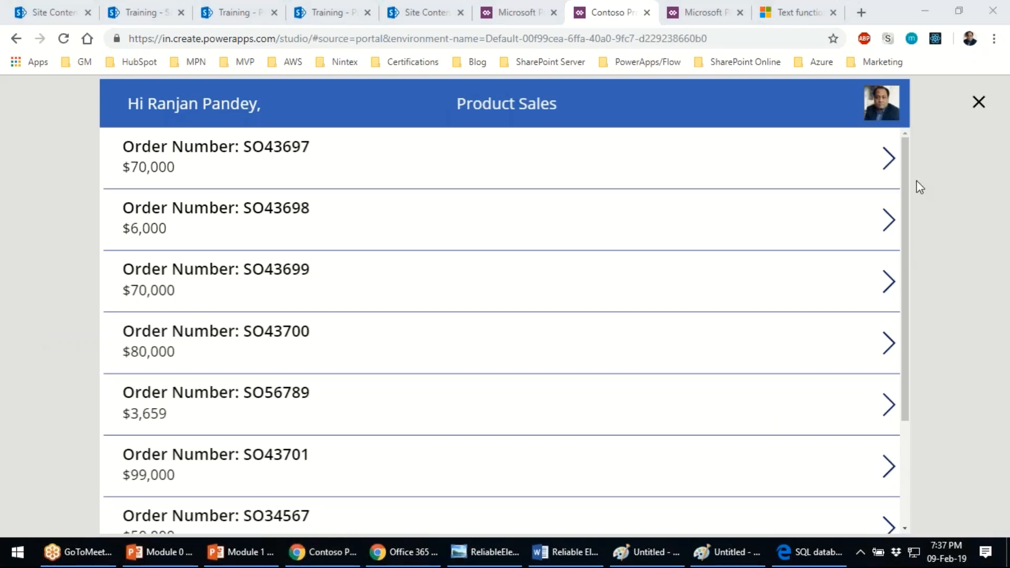
{"action": "left_click", "coordinate": [977, 111]}
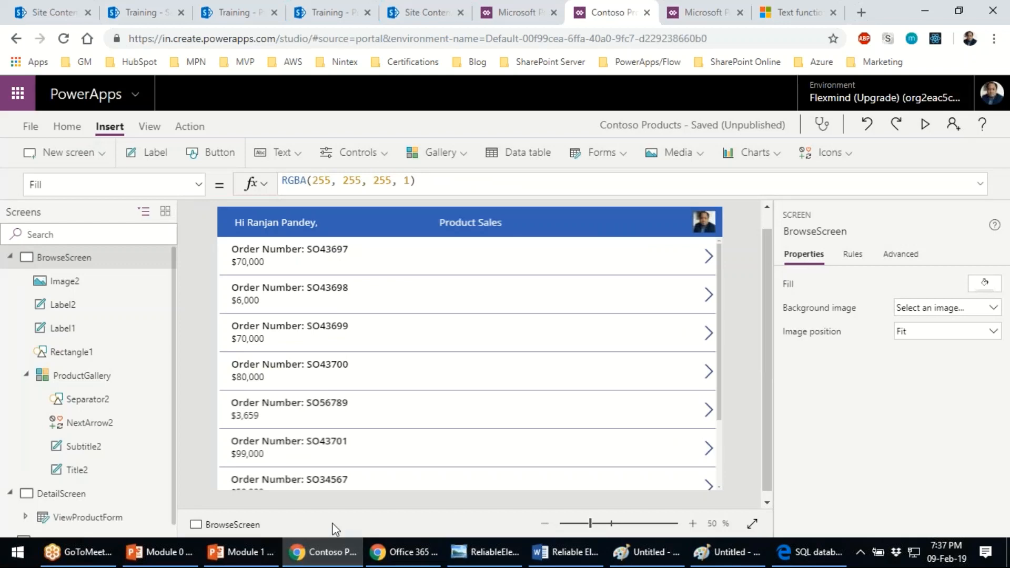
- Switch to Paint and start a new blank picture, discarding the old drawing
{"action": "left_click", "coordinate": [743, 561]}
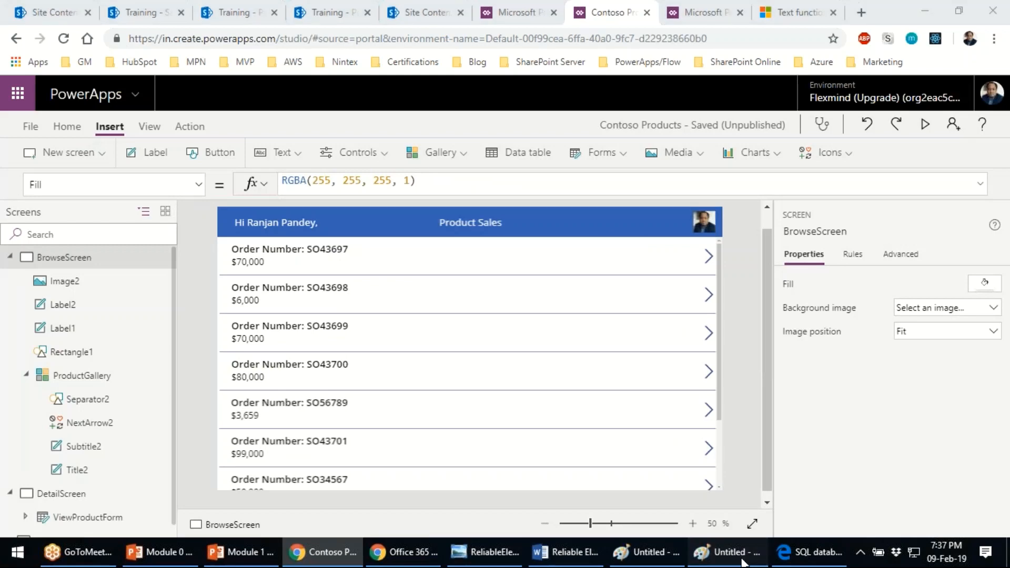
{"action": "left_click", "coordinate": [743, 562]}
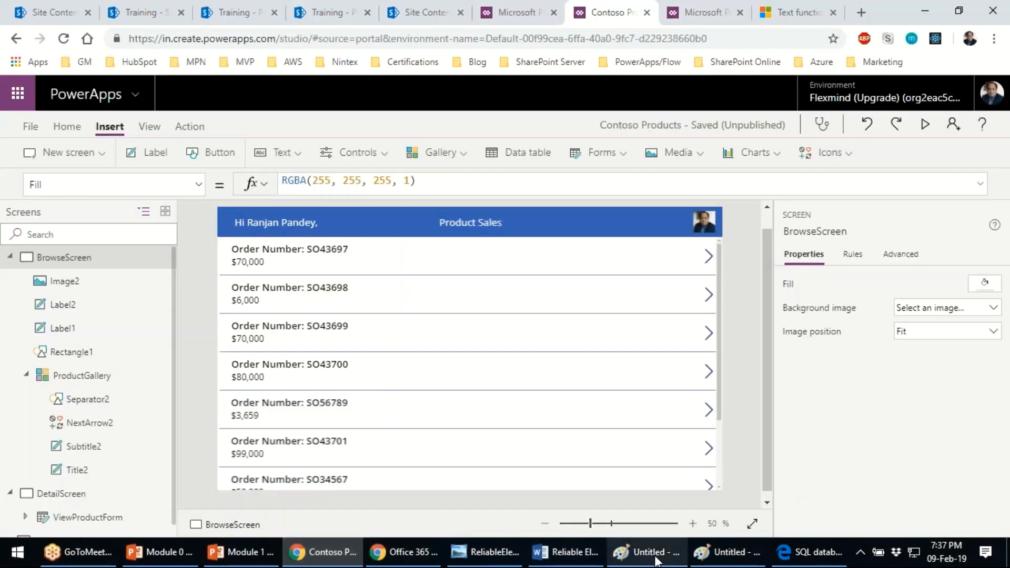
{"action": "left_click", "coordinate": [699, 562]}
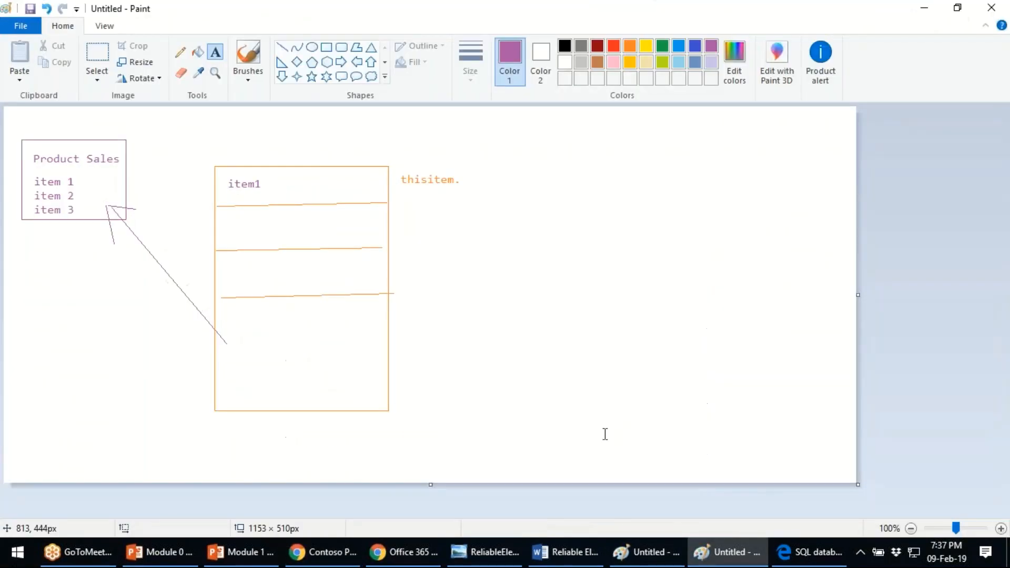
{"action": "key", "text": "ctrl+n"}
{"action": "left_click", "coordinate": [530, 275]}
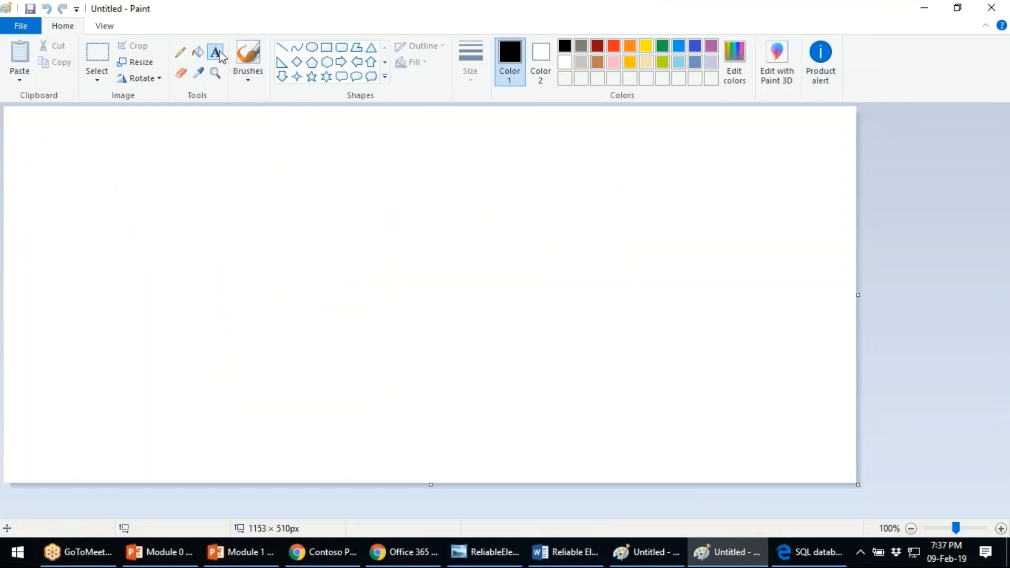
- Add a text box to the blank canvas listing Navigate() and Back() on separate lines with a blank line between
{"action": "left_click_drag", "start_coordinate": [268, 174], "coordinate": [553, 261]}
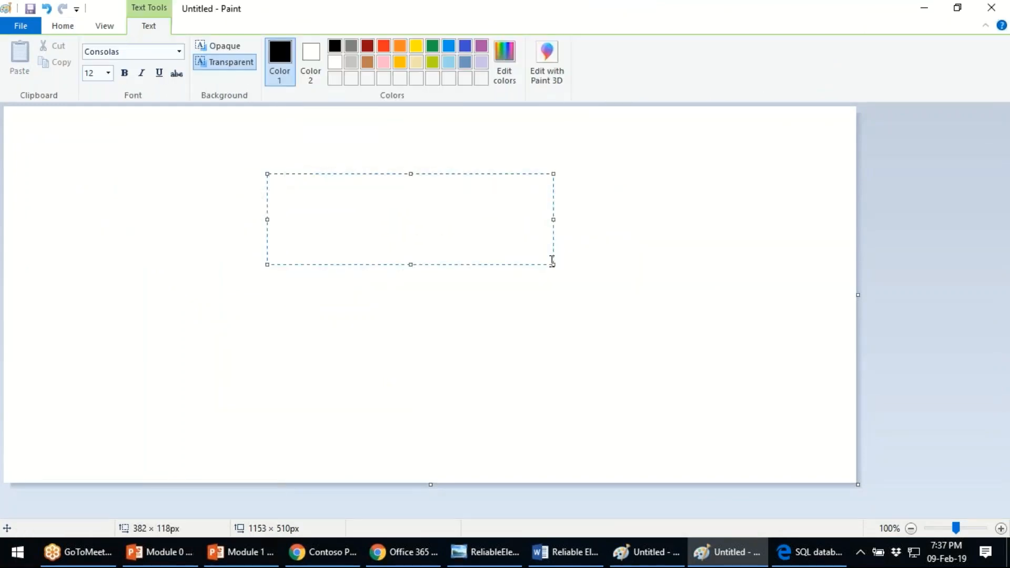
{"action": "type", "text": "Na"}
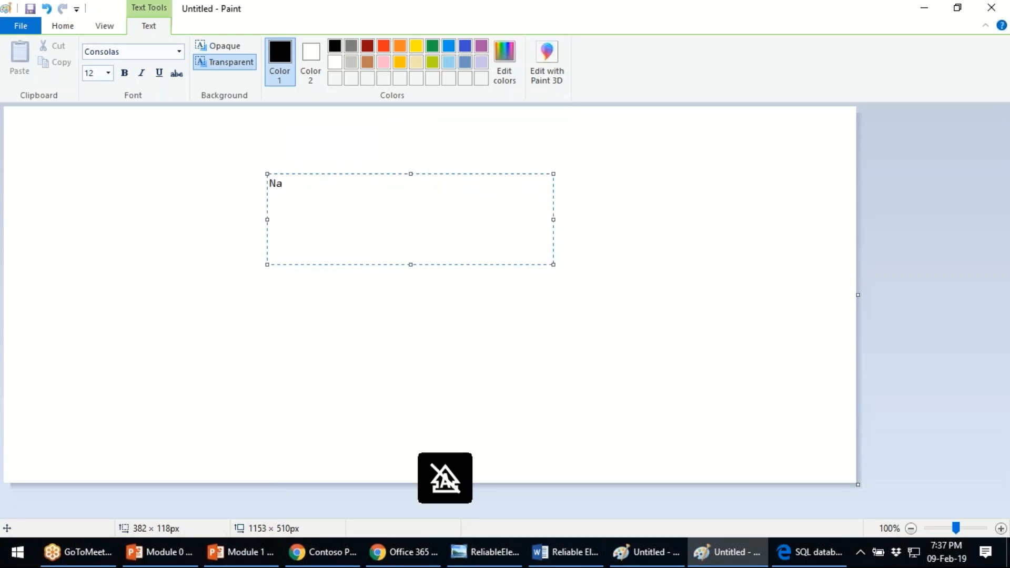
{"action": "type", "text": "vigate()"}
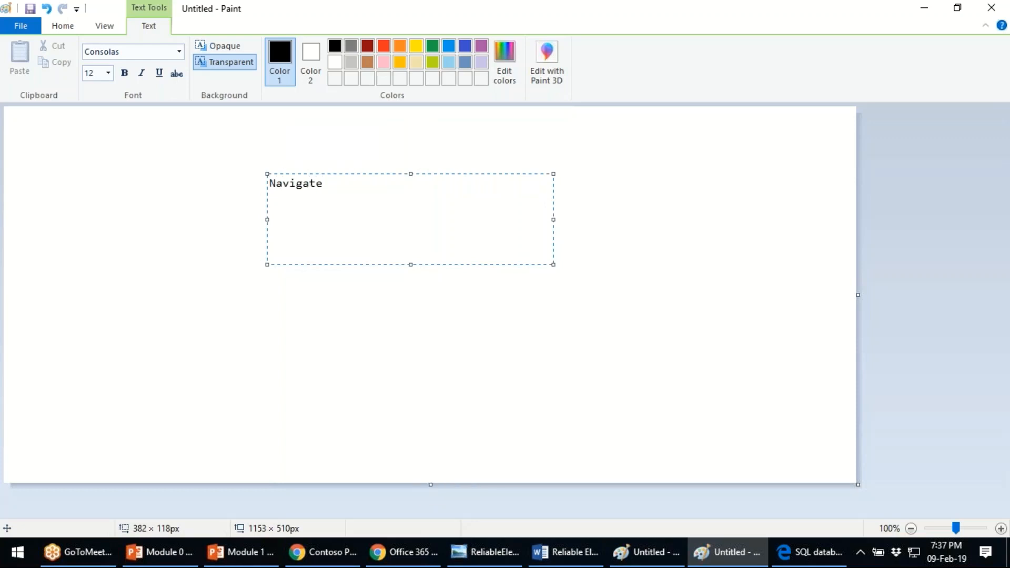
{"action": "key", "text": "Return"}
{"action": "key", "text": "Return"}
{"action": "type", "text": "Bac"}
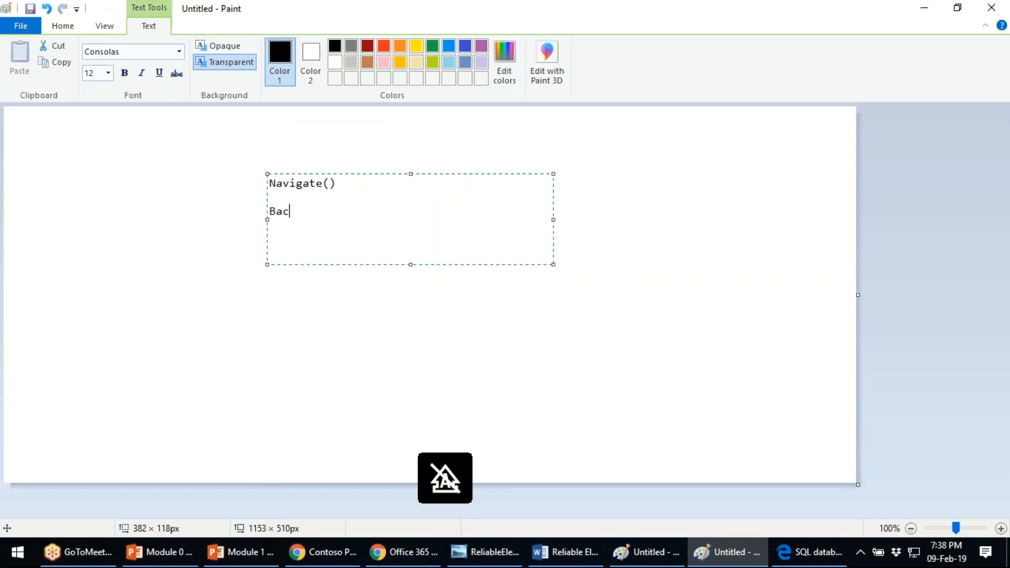
{"action": "type", "text": "k()"}
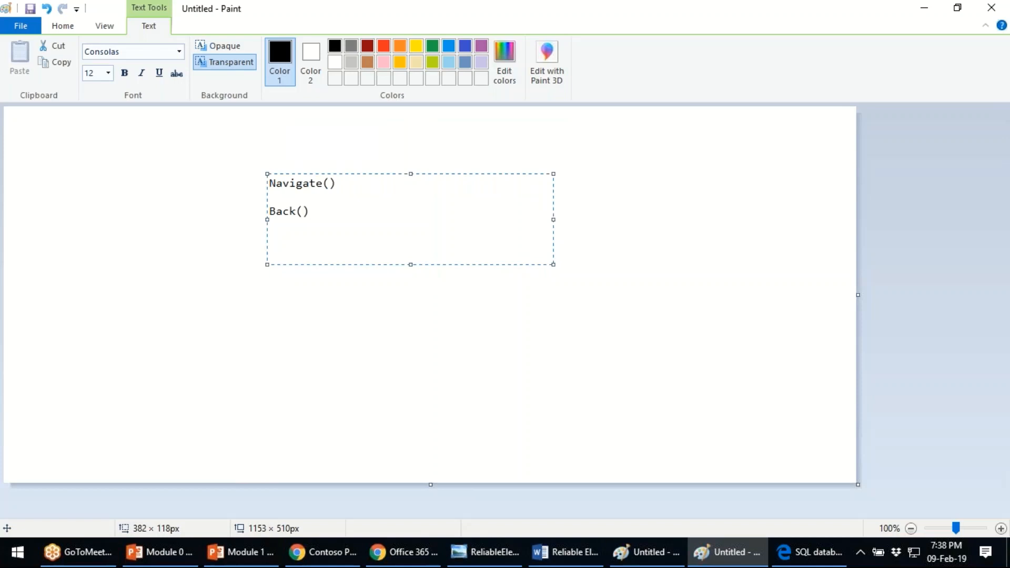
{"action": "left_click", "coordinate": [241, 314]}
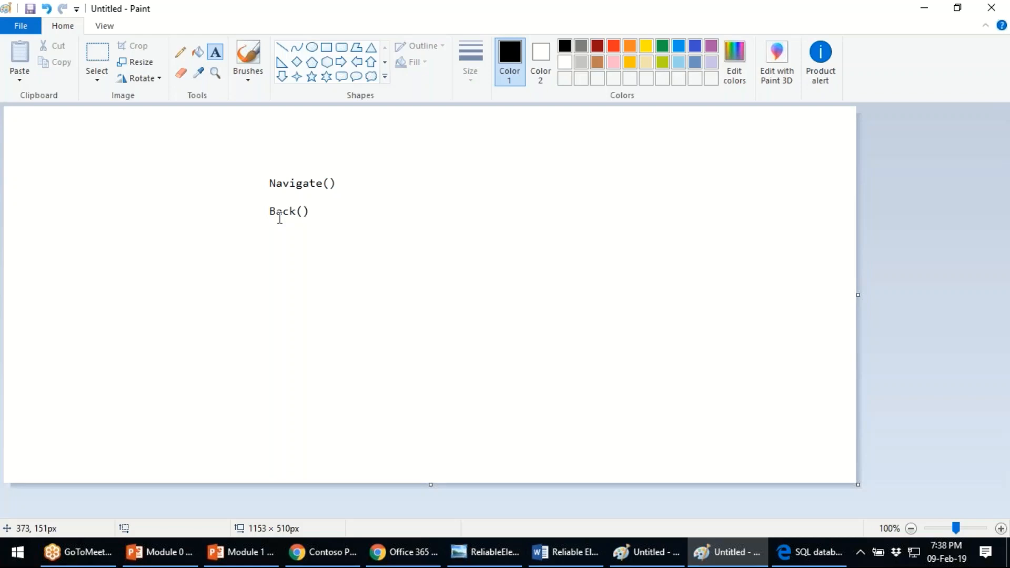
- Return to PowerApps and replace the OnSelect formula of NextArrow2 in ProductGallery with a Navigate call targeting DetailScreen
{"action": "left_click", "coordinate": [717, 551]}
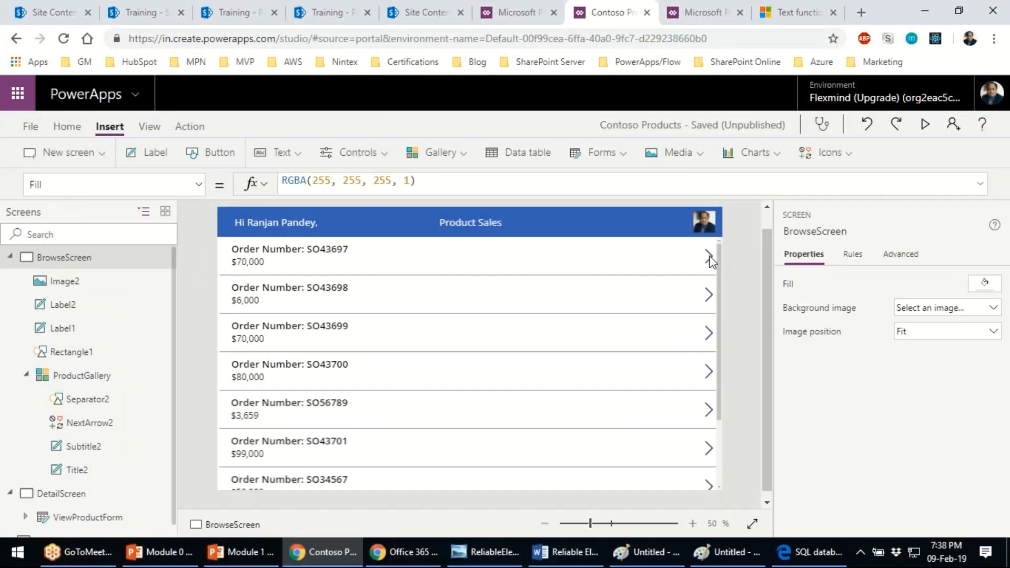
{"action": "left_click", "coordinate": [709, 257]}
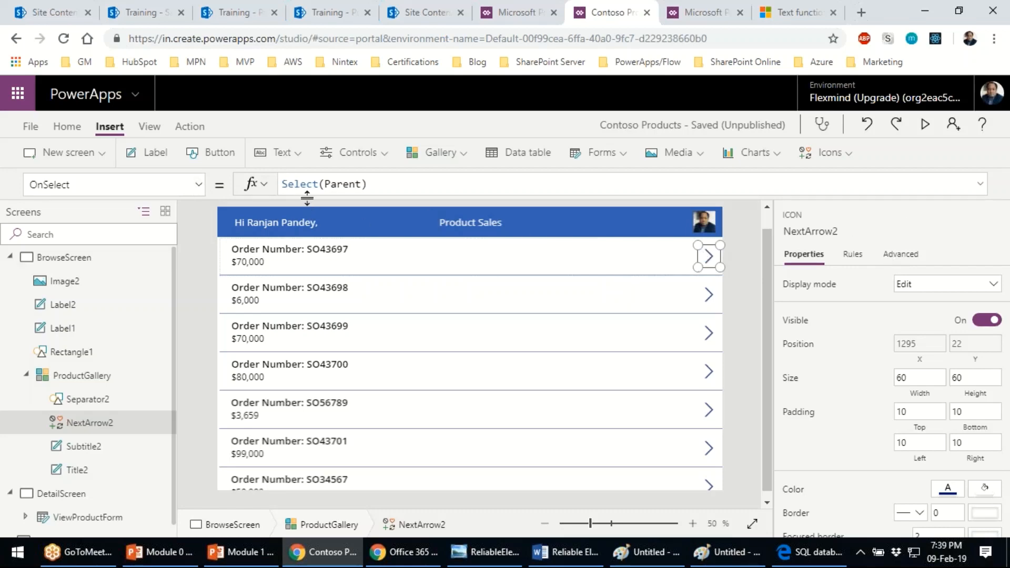
{"action": "left_click_drag", "start_coordinate": [350, 184], "coordinate": [243, 185]}
{"action": "type", "text": "navi"}
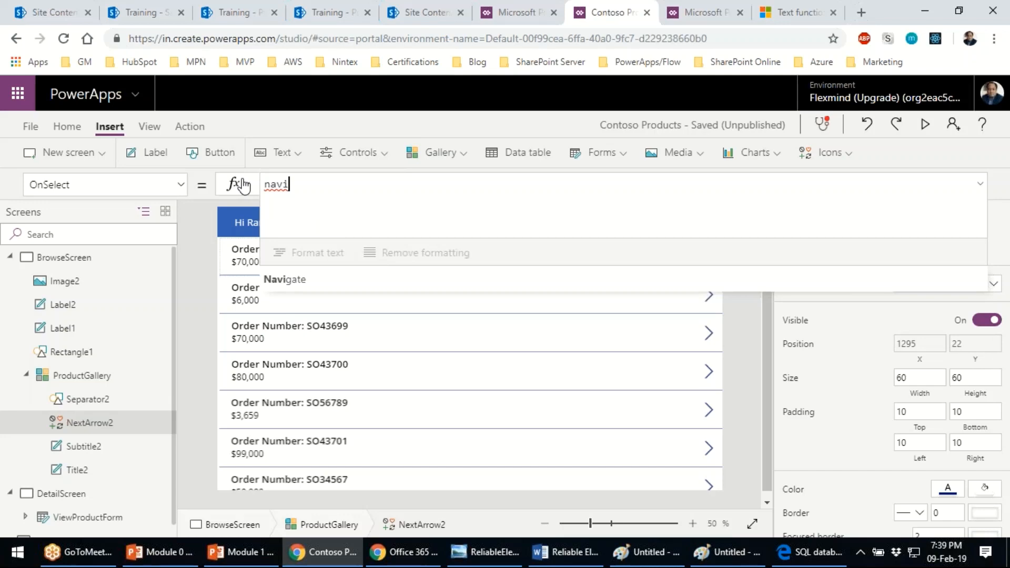
{"action": "key", "text": "Tab"}
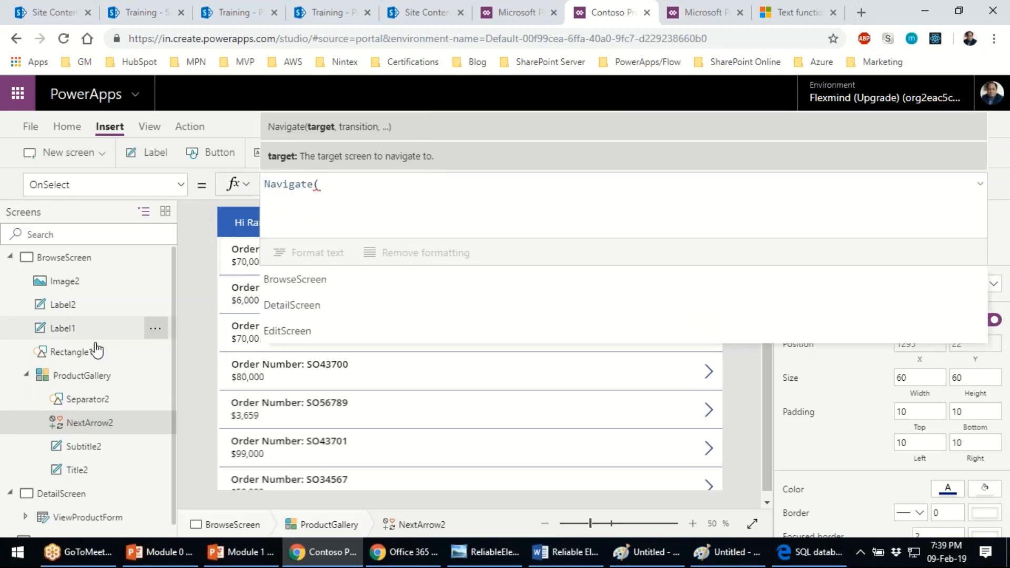
{"action": "scroll", "coordinate": [108, 362], "scroll_direction": "down", "scroll_amount": 1}
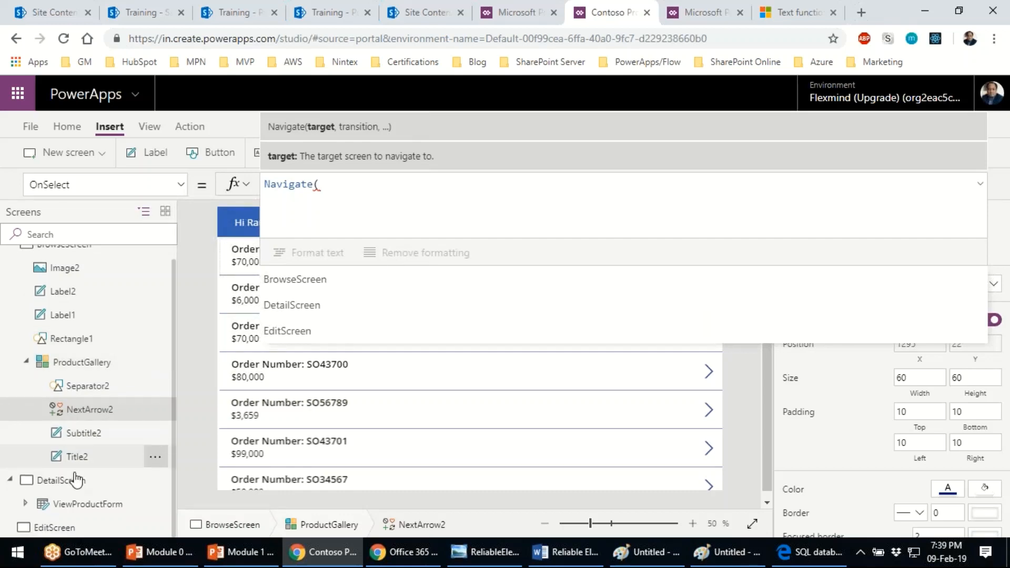
{"action": "type", "text": "de"}
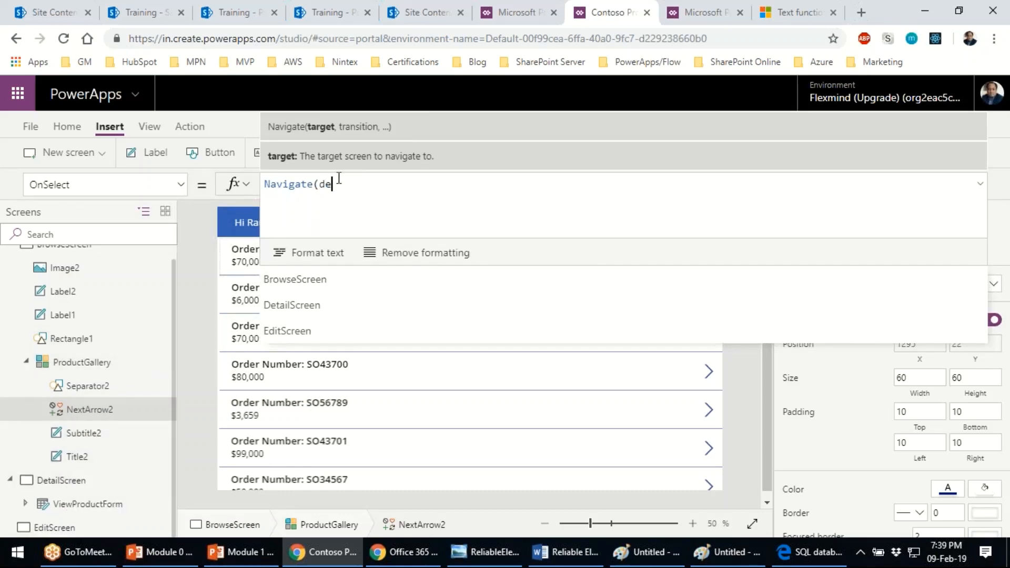
{"action": "type", "text": "tails"}
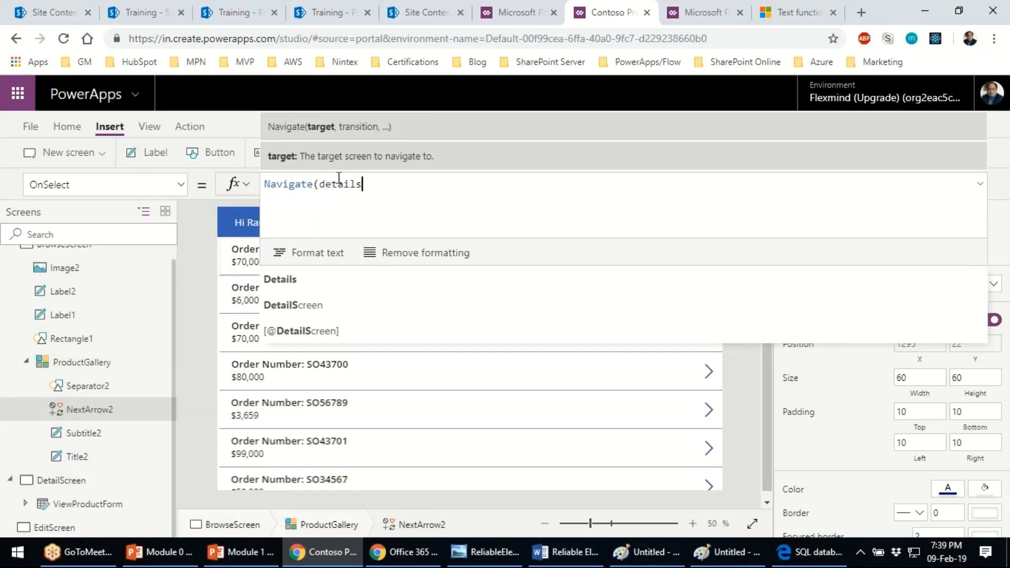
{"action": "left_click", "coordinate": [324, 304]}
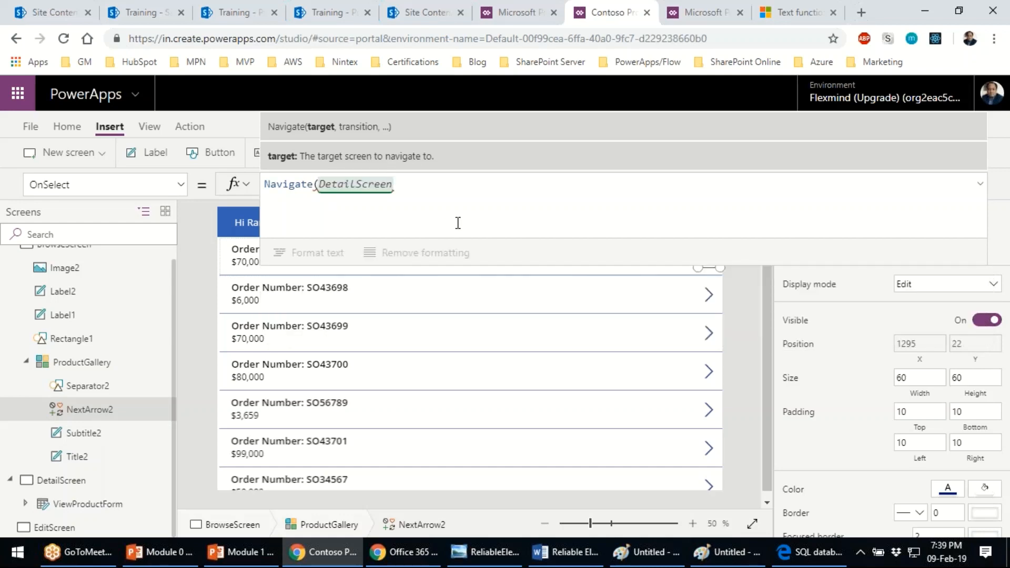
- Complete the Navigate formula with ScreenTransition.None as its transition and save the app
{"action": "type", "text": ","}
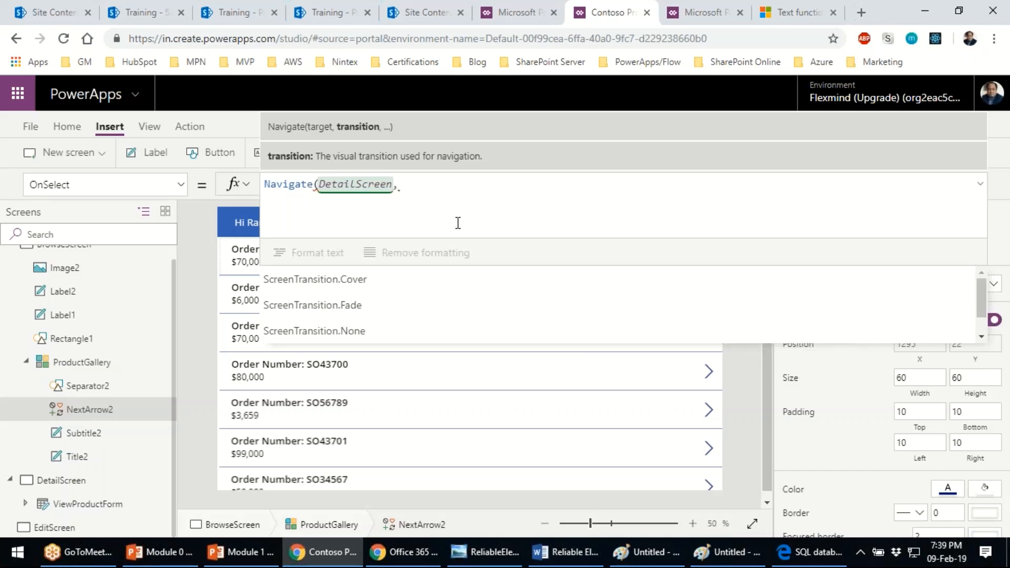
{"action": "left_click", "coordinate": [368, 331]}
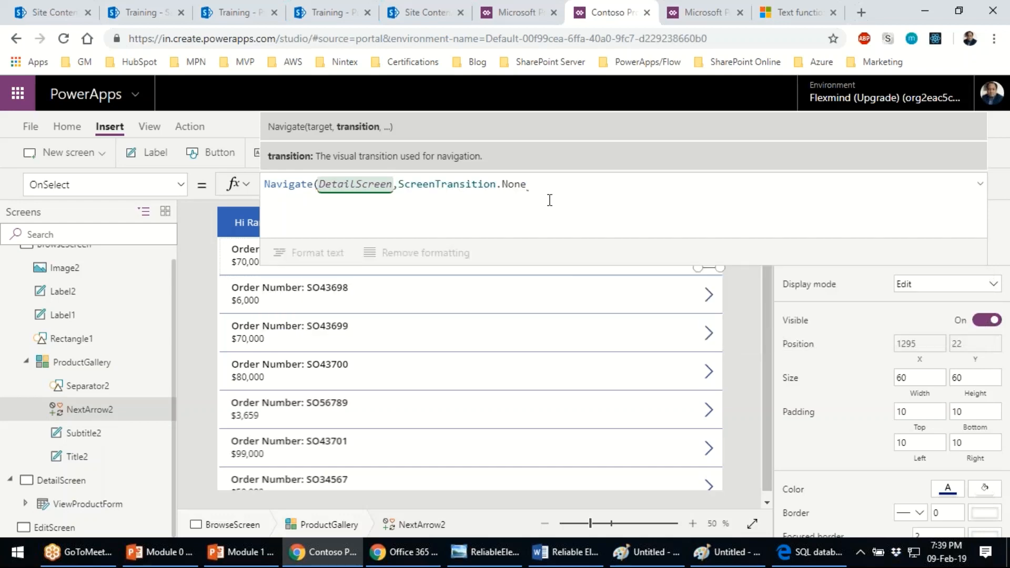
{"action": "type", "text": ")"}
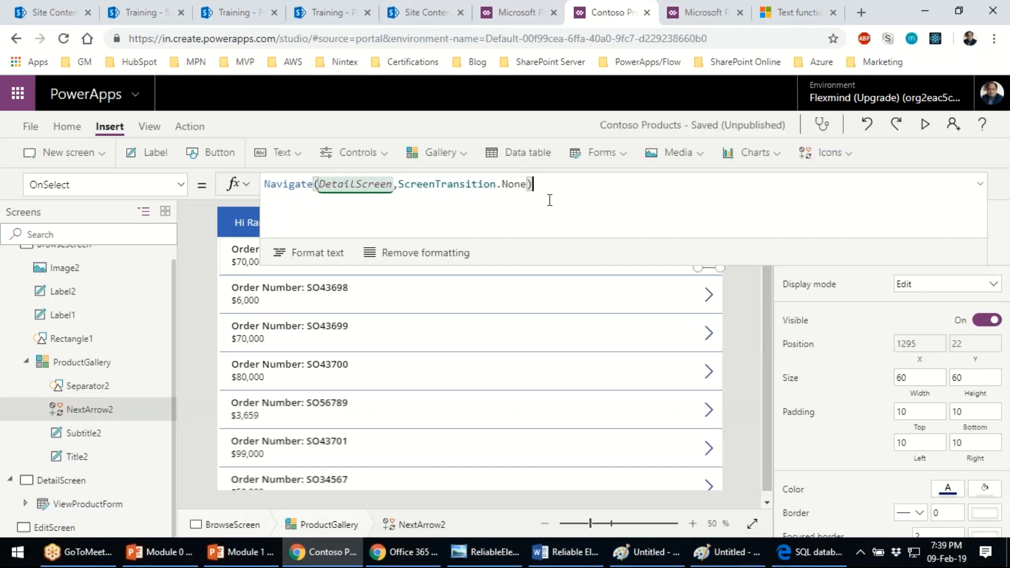
{"action": "key", "text": "ctrl+s"}
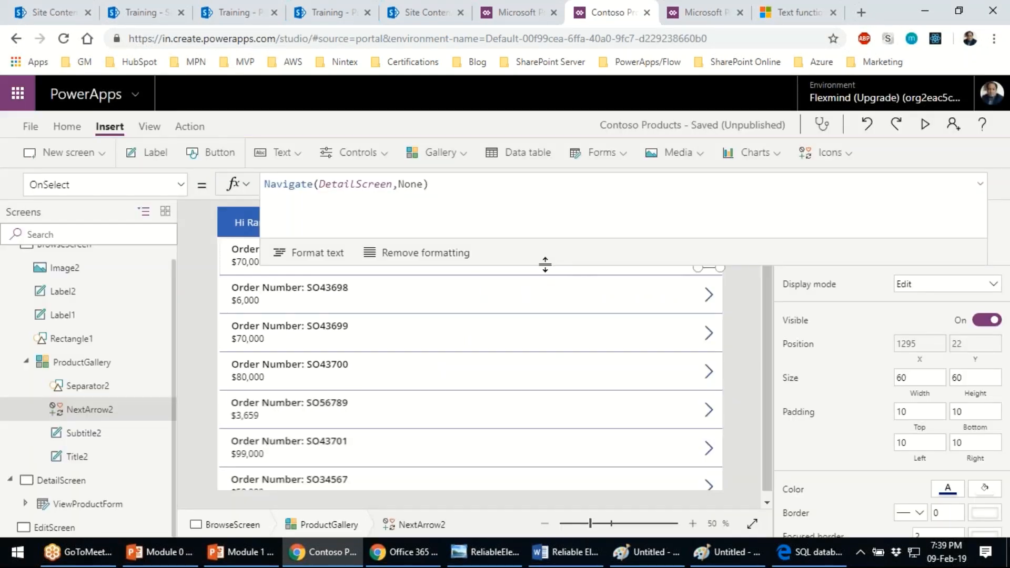
- Enlarge the formula bar and put the comment /*Navigates to detail screen and shows selected product detail*/ before NextArrow2's Navigate formula
{"action": "left_click_drag", "start_coordinate": [546, 267], "coordinate": [547, 400]}
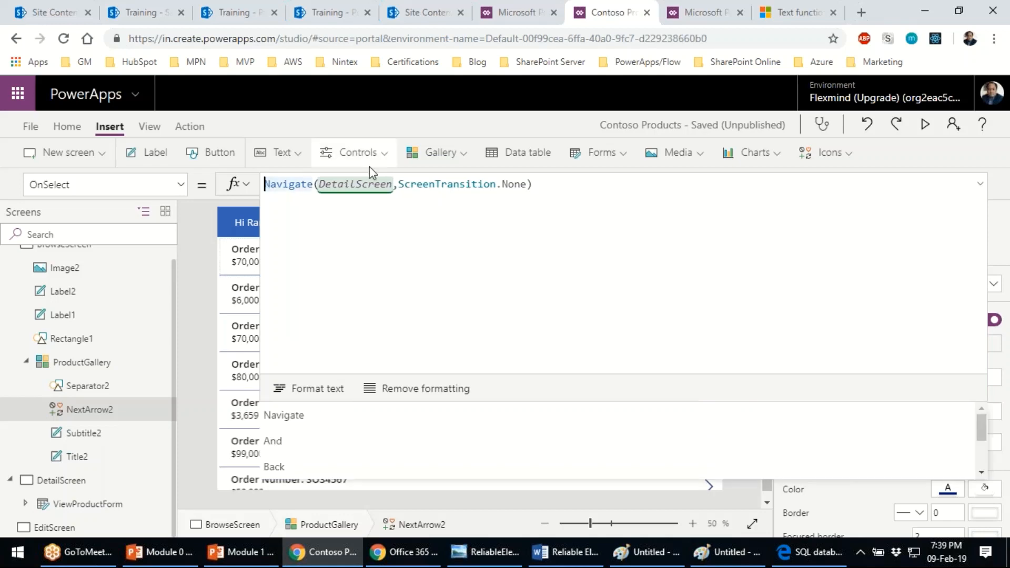
{"action": "type", "text": "/"}
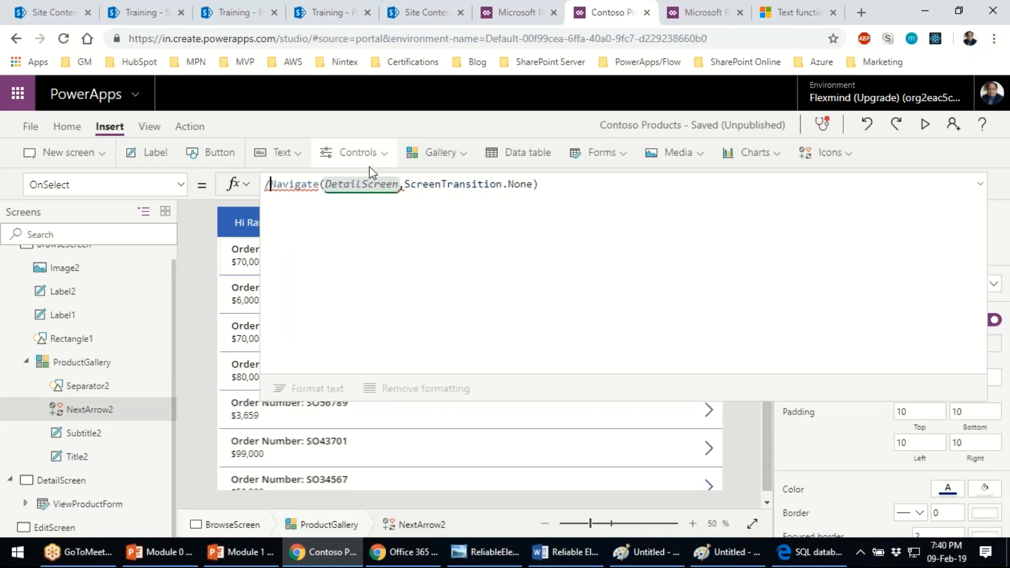
{"action": "type", "text": "**"}
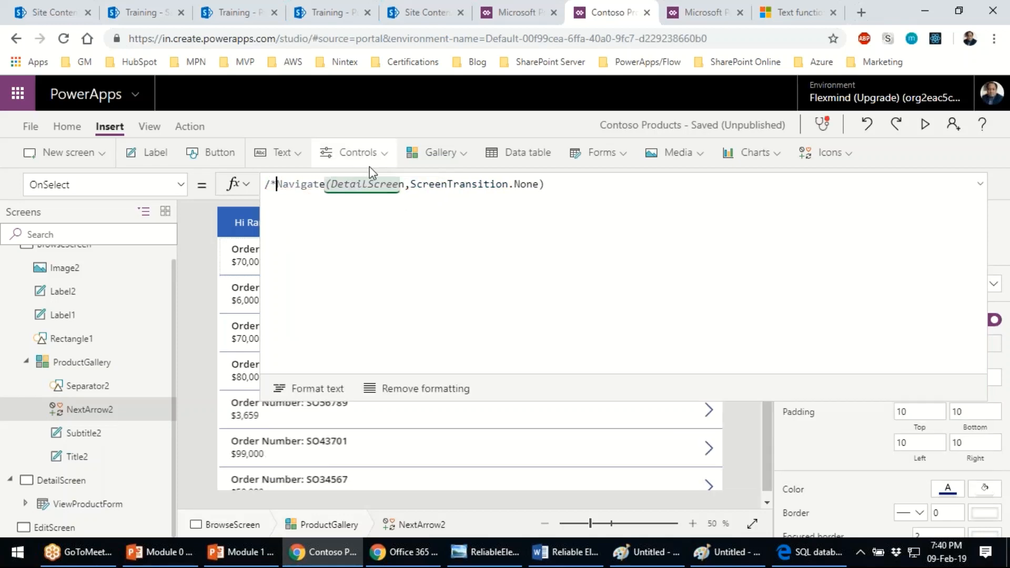
{"action": "type", "text": "/"}
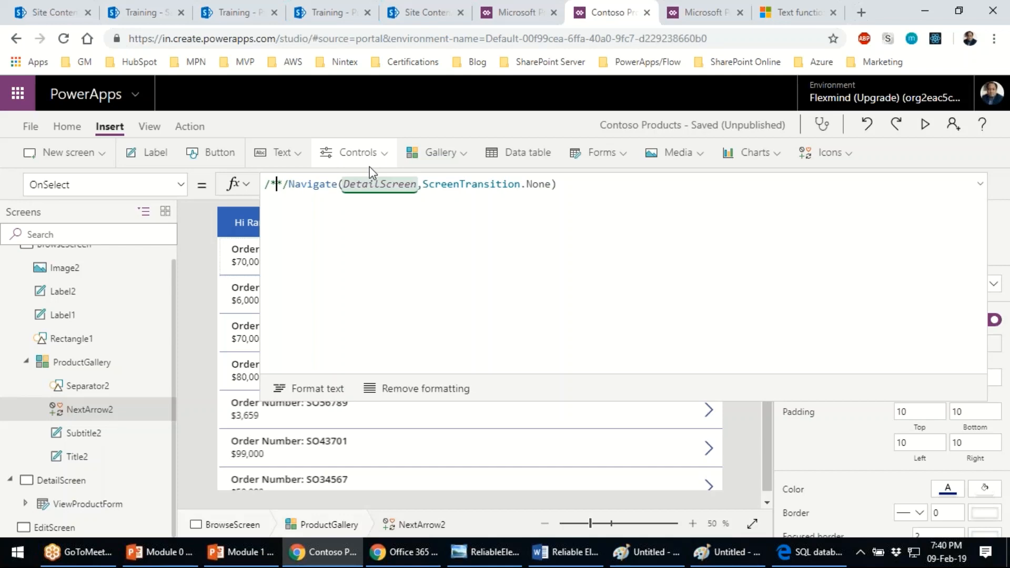
{"action": "type", "text": "Na"}
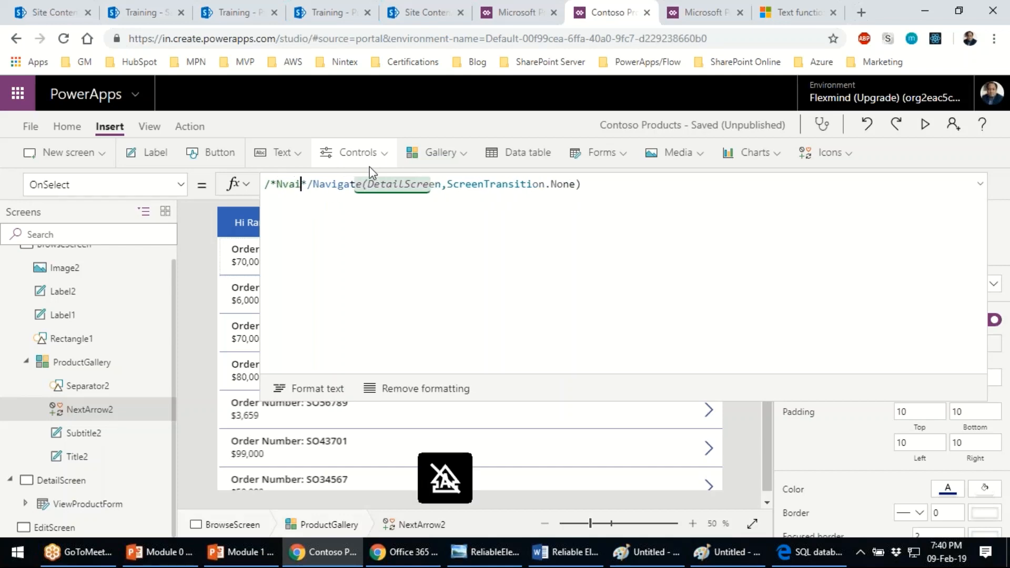
{"action": "type", "text": "vigates t"}
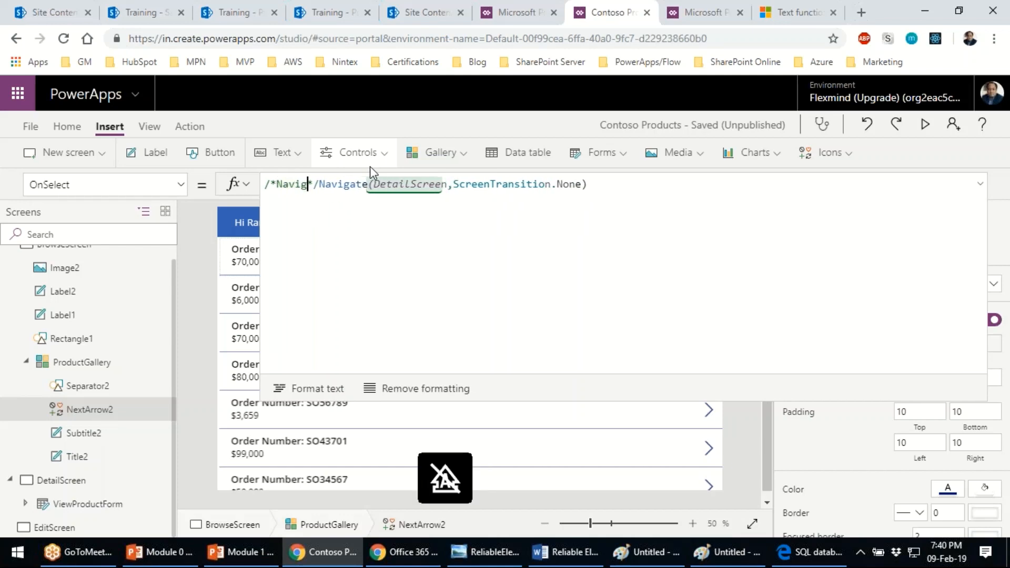
{"action": "type", "text": "o detail"}
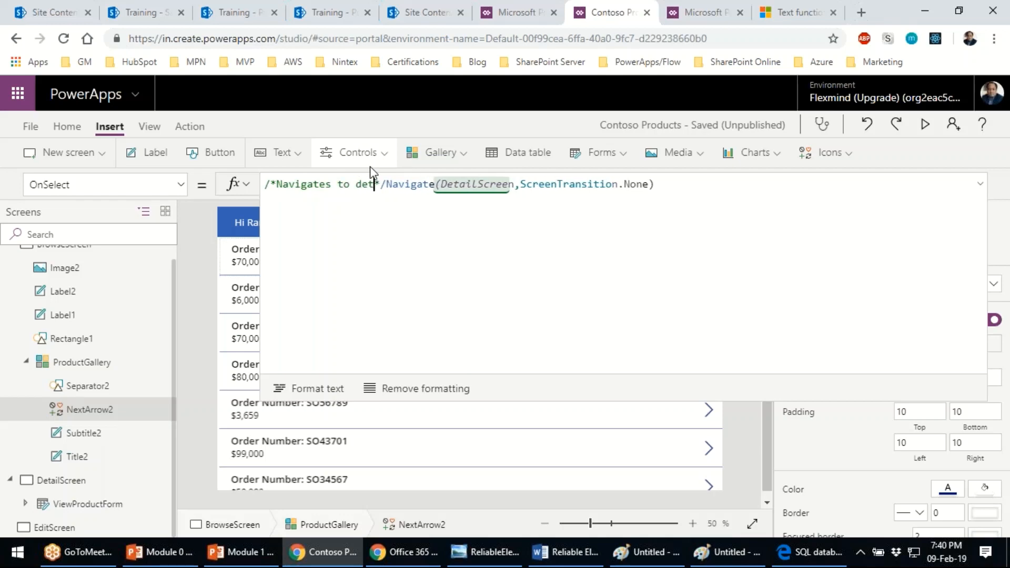
{"action": "type", "text": " scree"}
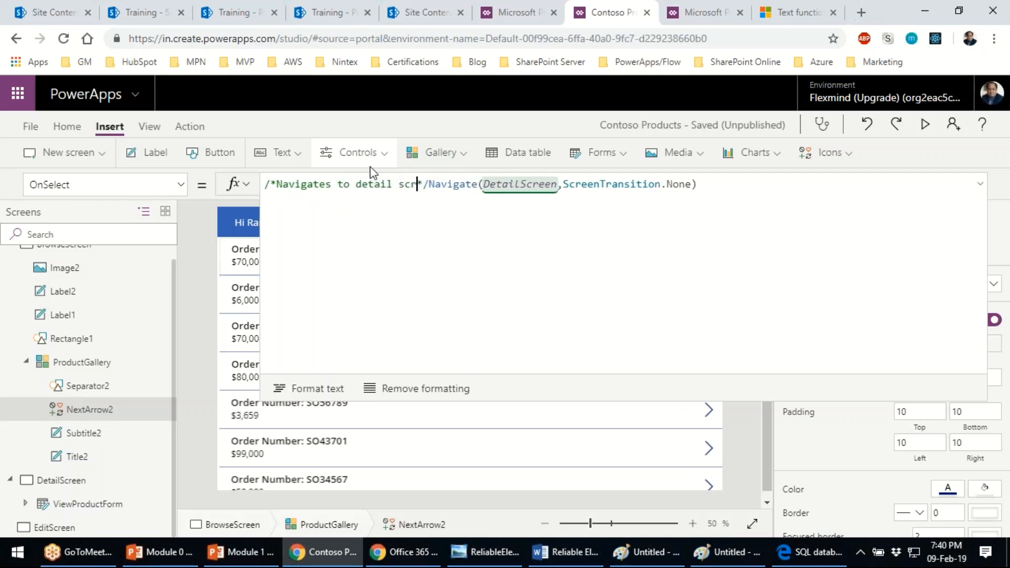
{"action": "type", "text": "n and sh"}
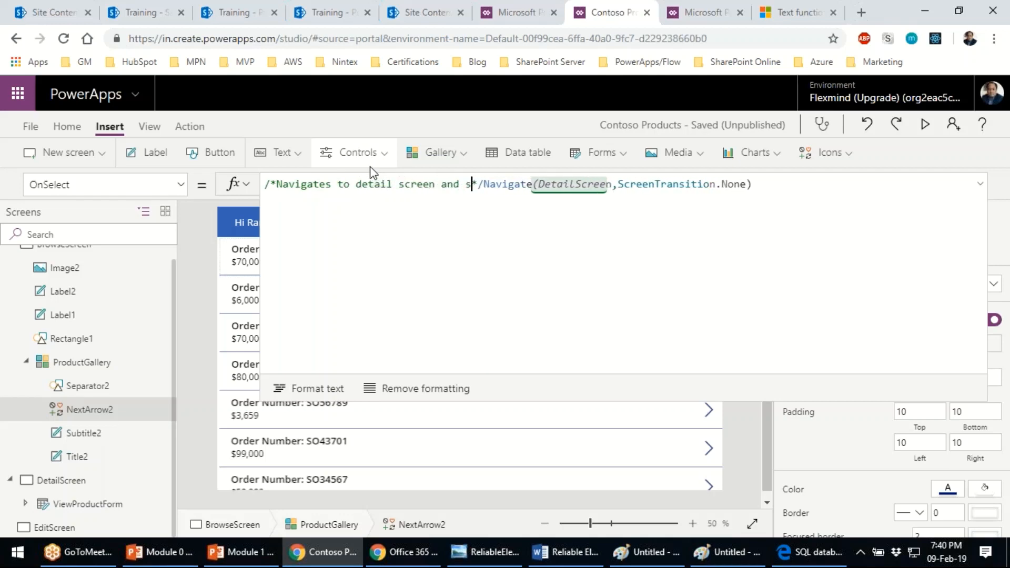
{"action": "type", "text": "ows sele"}
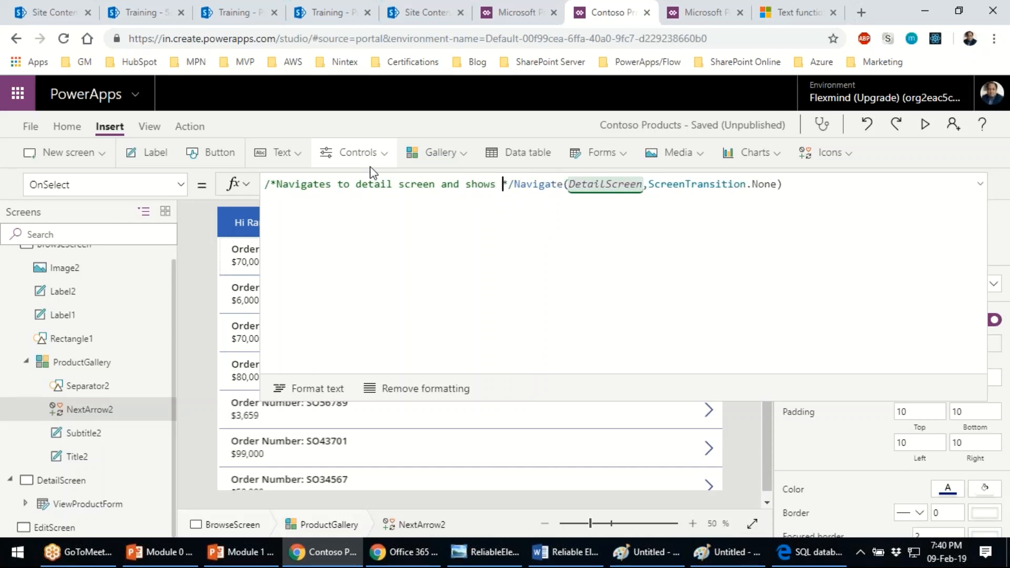
{"action": "type", "text": "cted prodtc"}
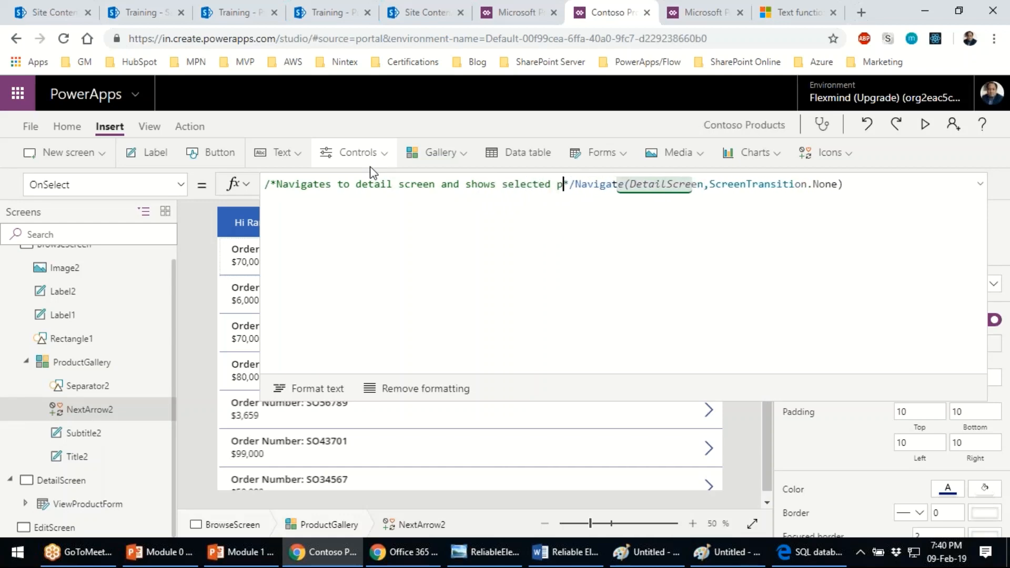
{"action": "key", "text": "BackSpace"}
{"action": "key", "text": "BackSpace"}
{"action": "type", "text": "uct dw"}
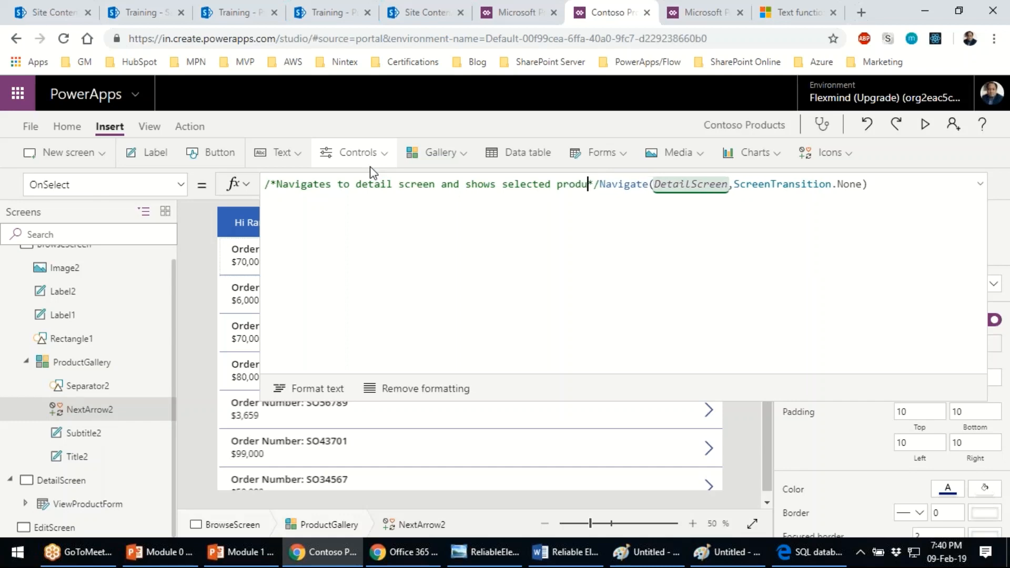
{"action": "key", "text": "BackSpace"}
{"action": "type", "text": "etail"}
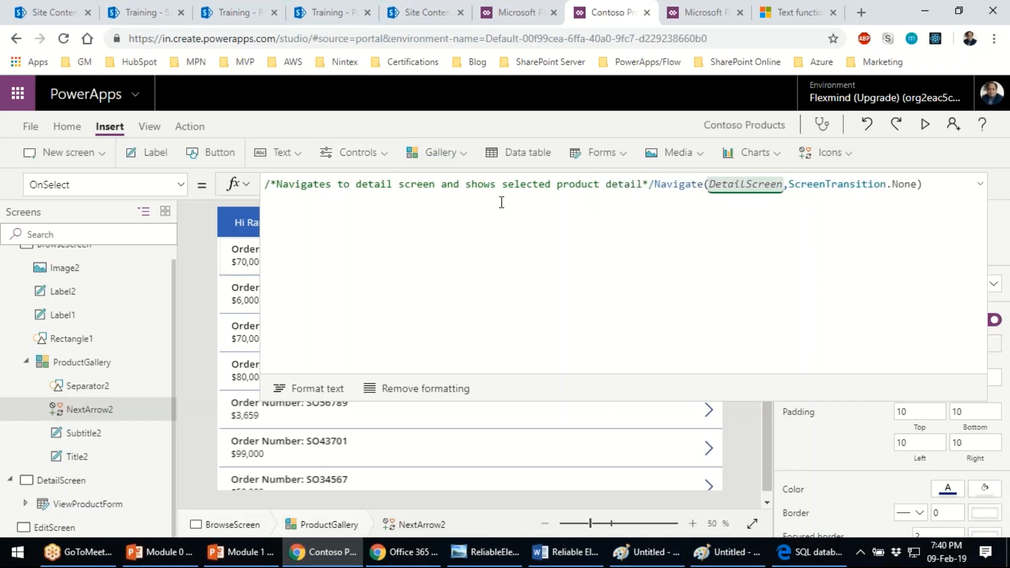
- Format NextArrow2's whole OnSelect formula onto multiple indented lines and save the app, leaving the formula bar collapsed
{"action": "left_click", "coordinate": [926, 185]}
{"action": "key", "text": "ctrl+a"}
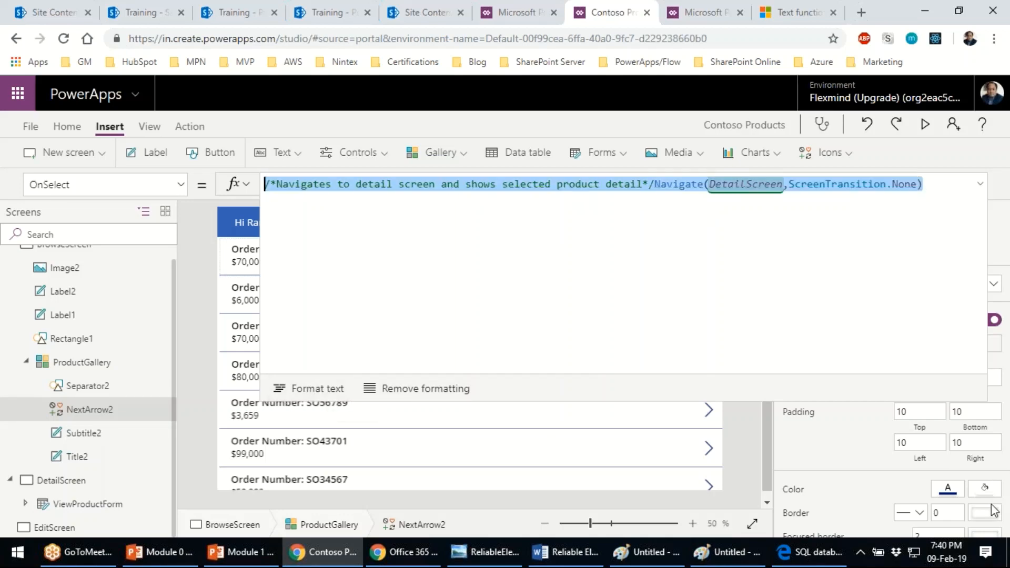
{"action": "type", "text": "/*Navigates to detail screen and shows selected product detail*/Navigate(DetailScreen,None)"}
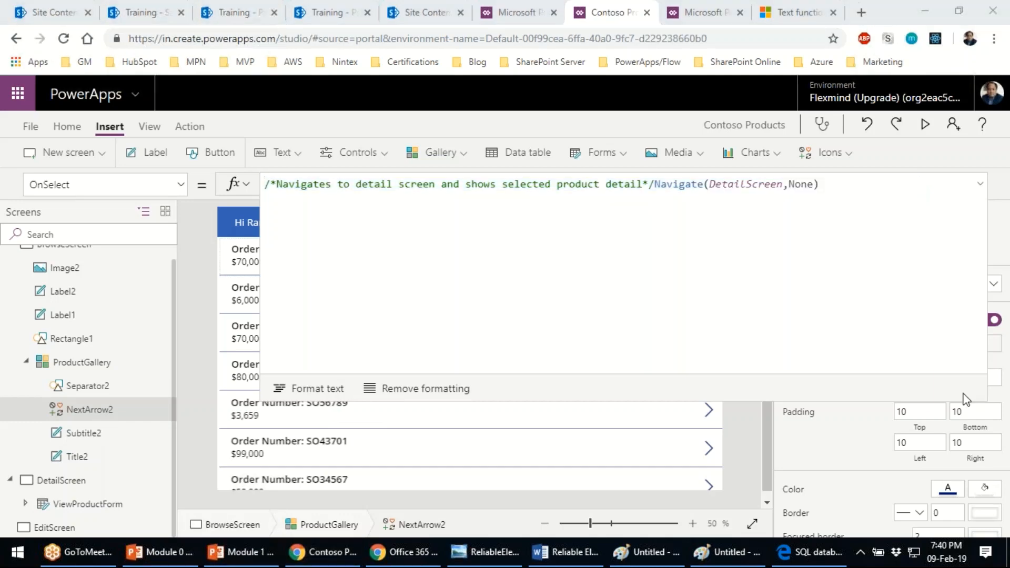
{"action": "left_click_drag", "start_coordinate": [311, 364], "coordinate": [314, 361]}
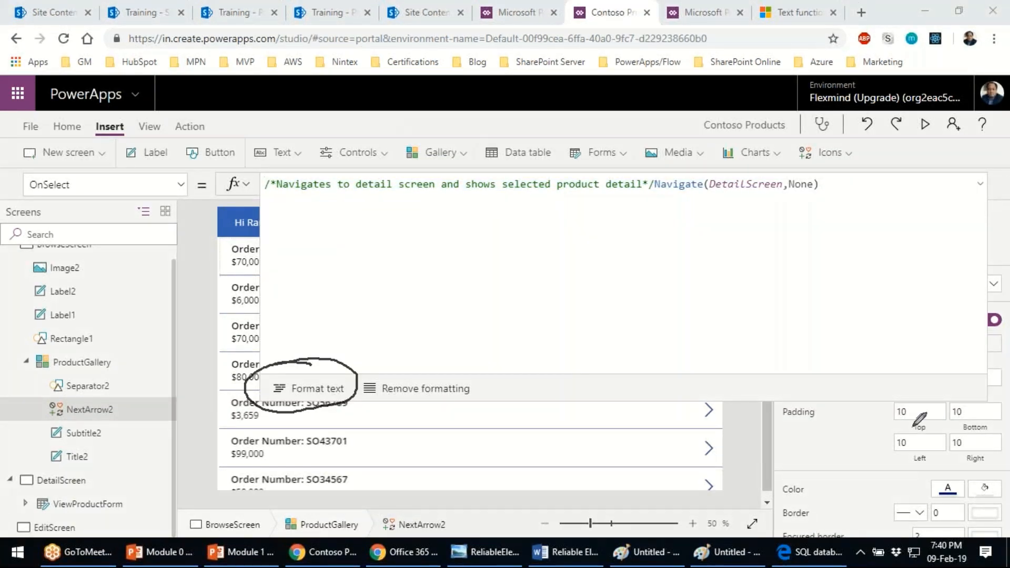
{"action": "left_click", "coordinate": [957, 479]}
{"action": "left_click", "coordinate": [839, 192]}
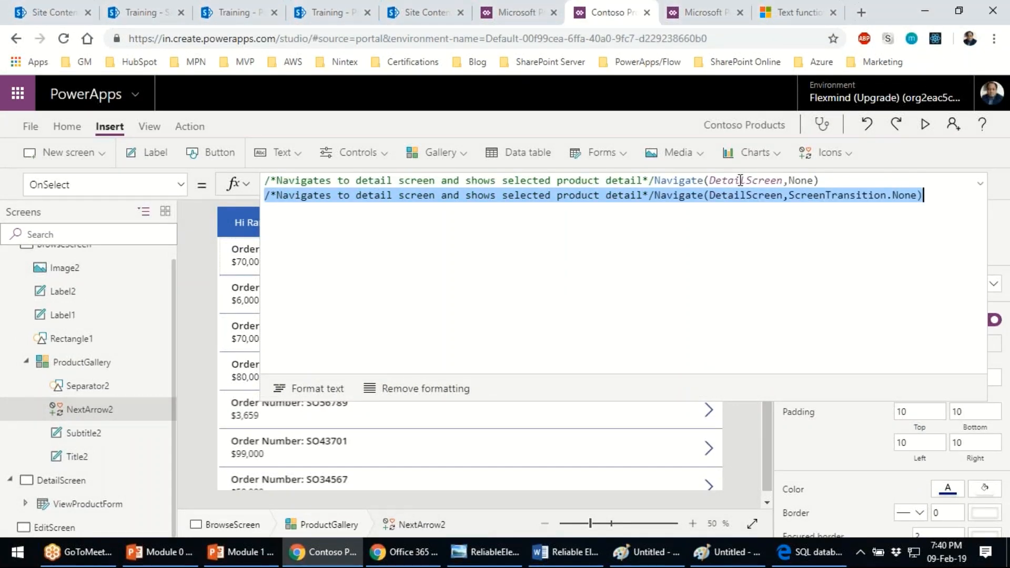
{"action": "left_click", "coordinate": [924, 184]}
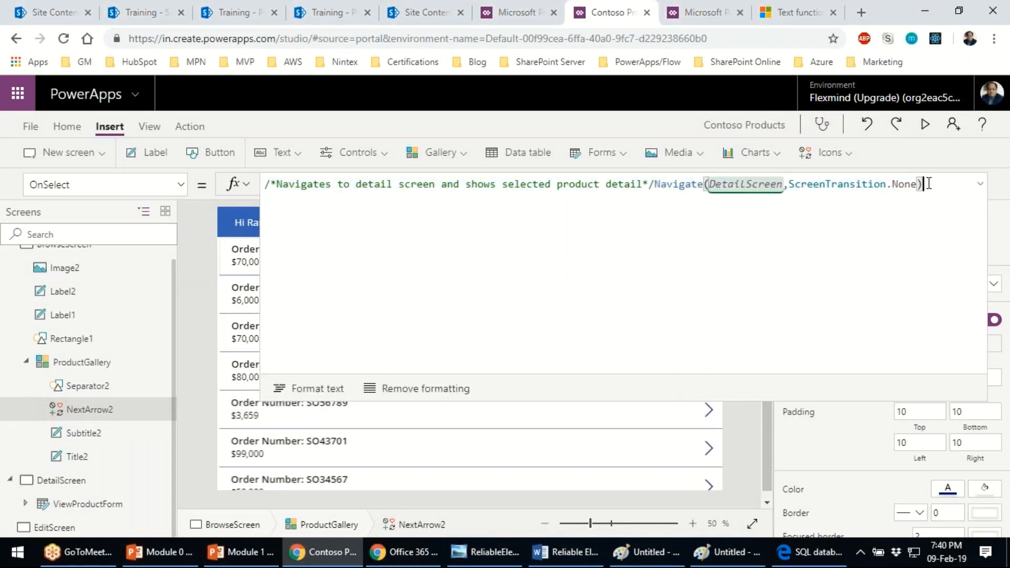
{"action": "key", "text": "ctrl+a"}
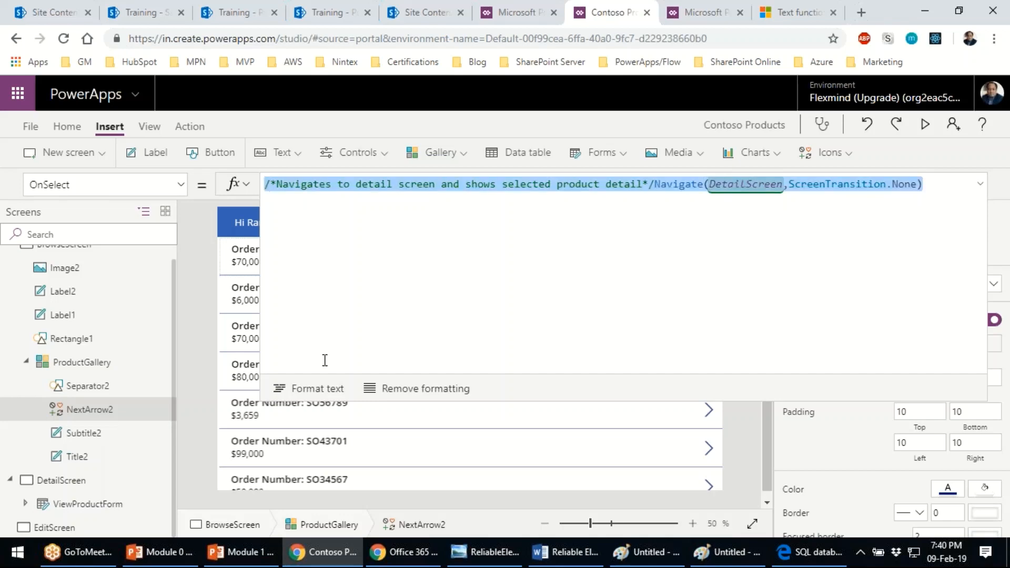
{"action": "left_click", "coordinate": [311, 388]}
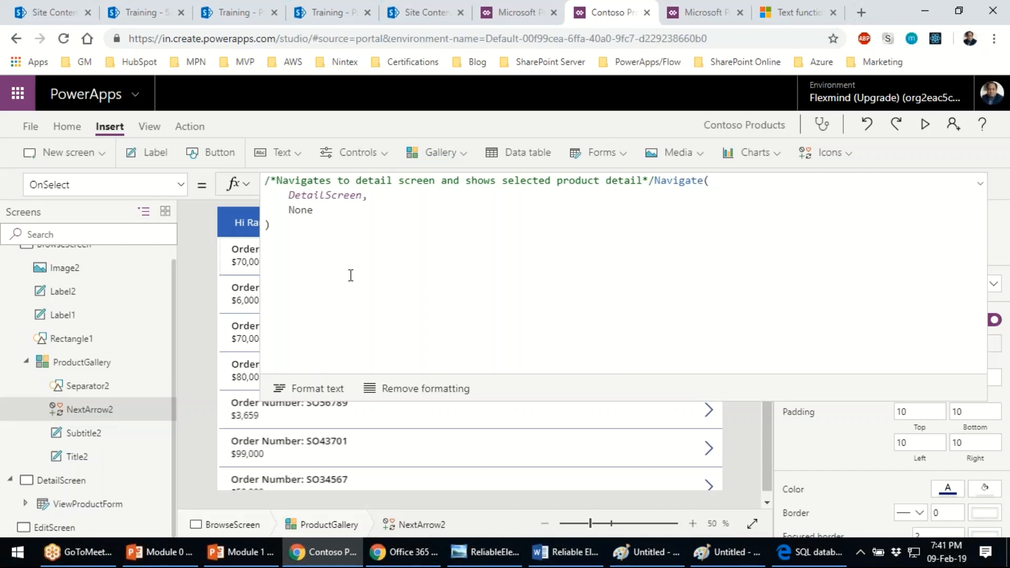
{"action": "key", "text": "ctrl+s"}
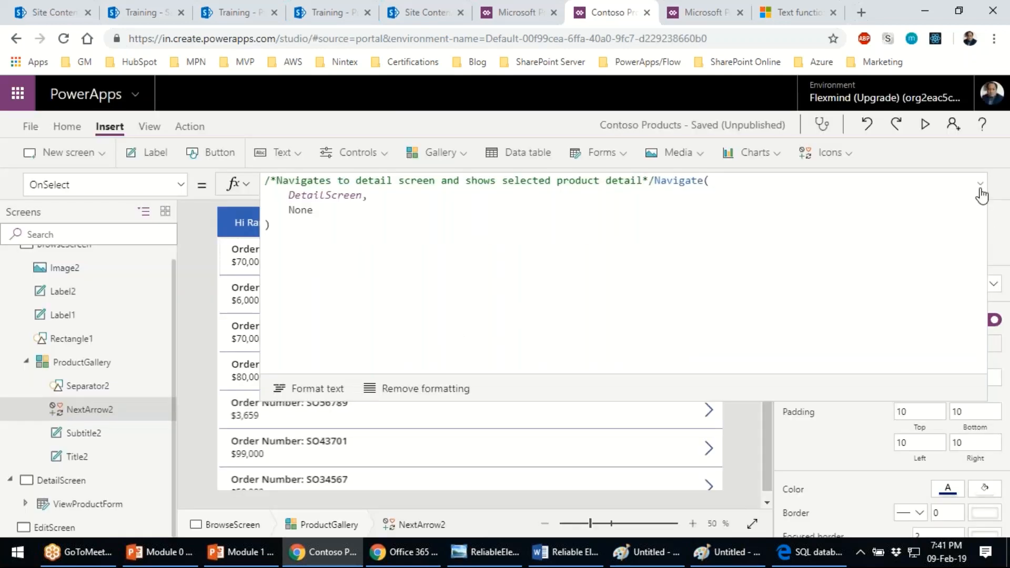
{"action": "left_click", "coordinate": [980, 186]}
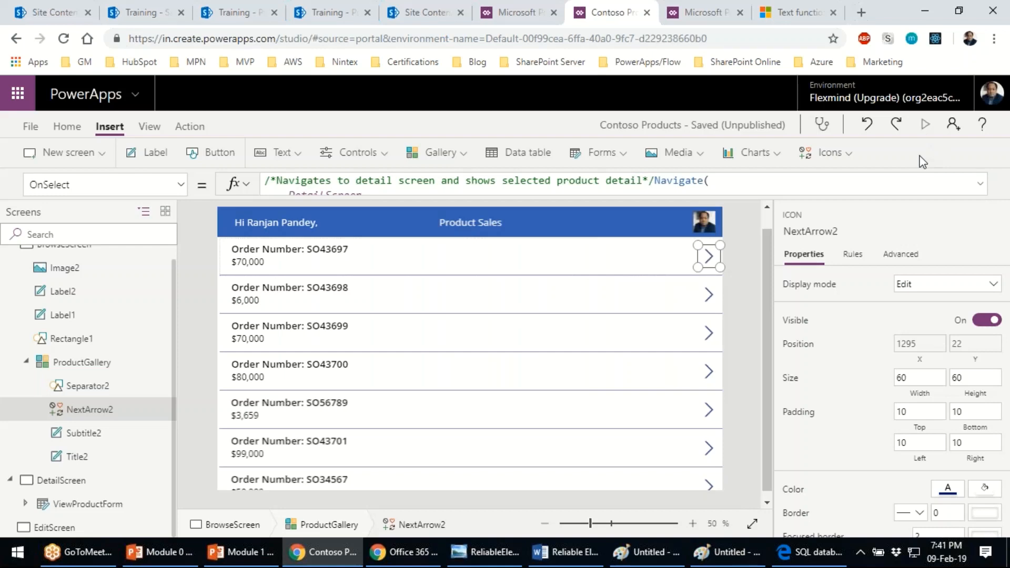
- Preview the app from BrowseScreen, test the first order's arrow, and close the preview
{"action": "key", "text": "F5"}
{"action": "left_click", "coordinate": [887, 157]}
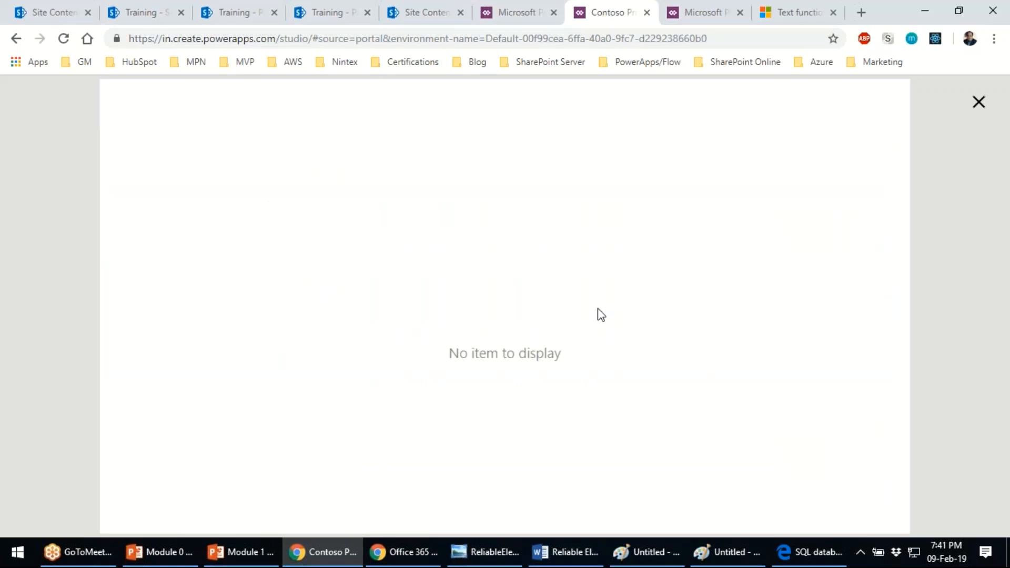
{"action": "left_click", "coordinate": [975, 112]}
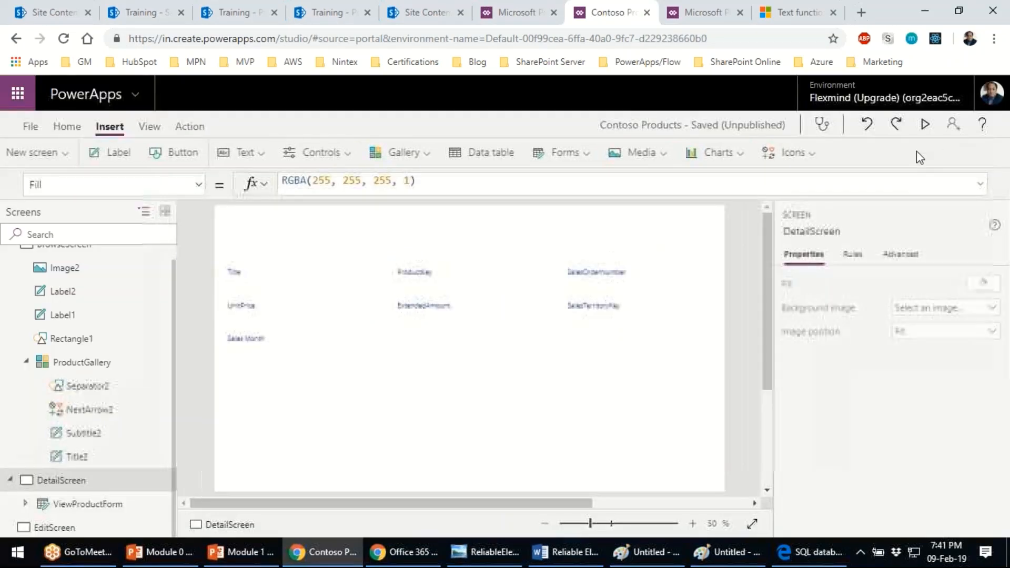
- Return to BrowseScreen, preview the app again to retest the gallery arrow navigation, and close the preview
{"action": "scroll", "coordinate": [152, 352], "scroll_direction": "up", "scroll_amount": 1}
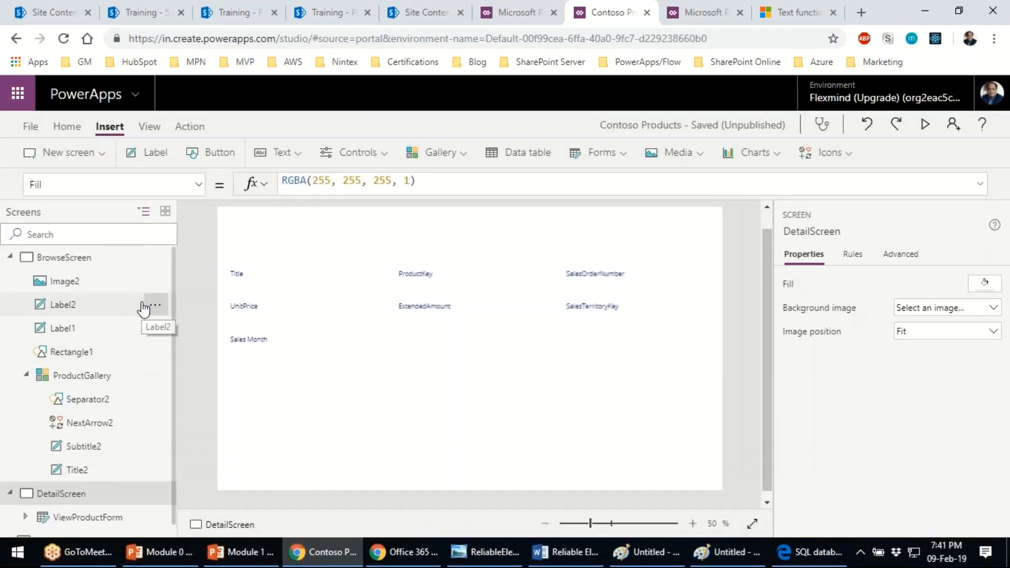
{"action": "left_click", "coordinate": [106, 261]}
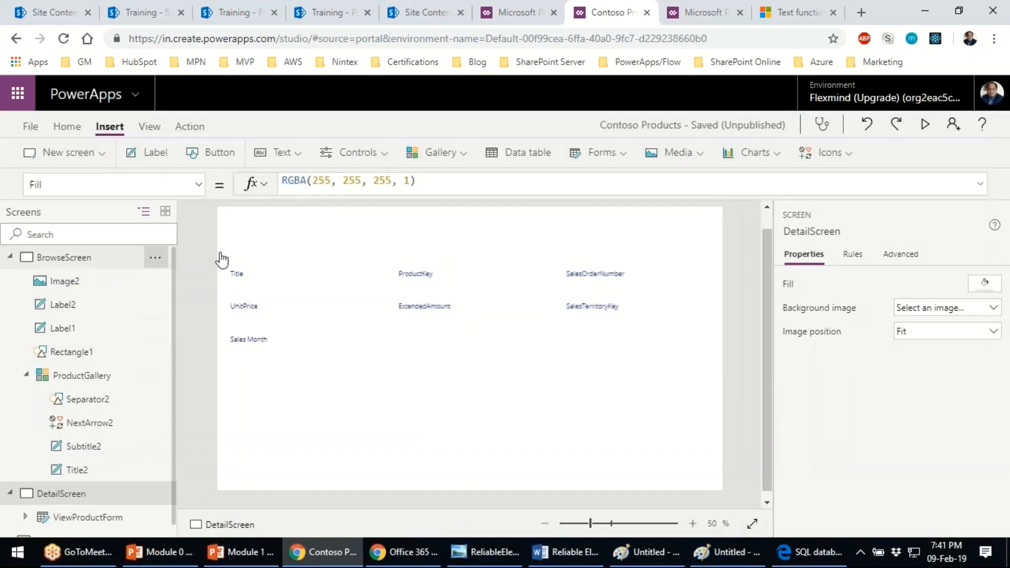
{"action": "left_click", "coordinate": [927, 128]}
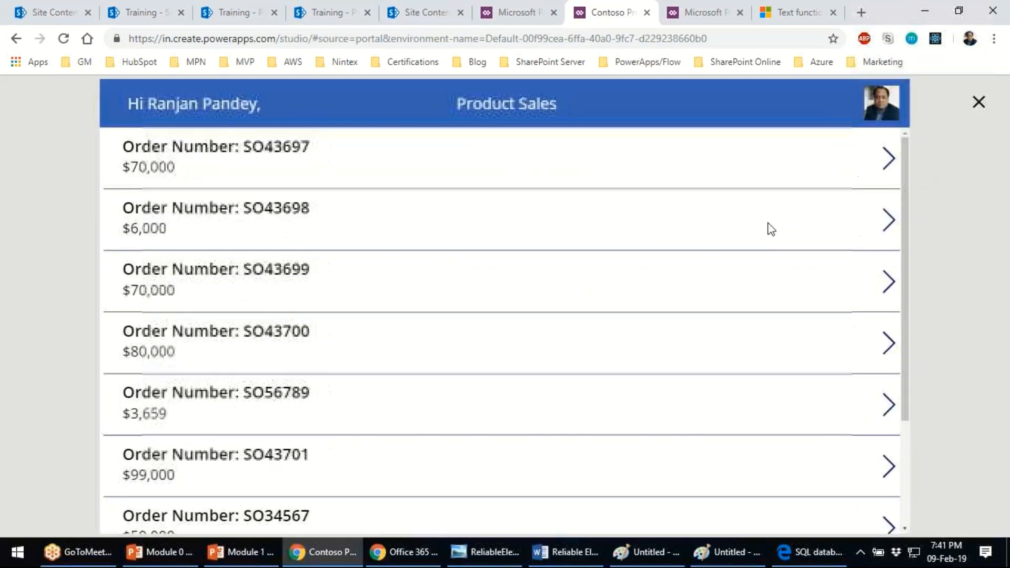
{"action": "left_click", "coordinate": [937, 227]}
{"action": "left_click", "coordinate": [979, 103]}
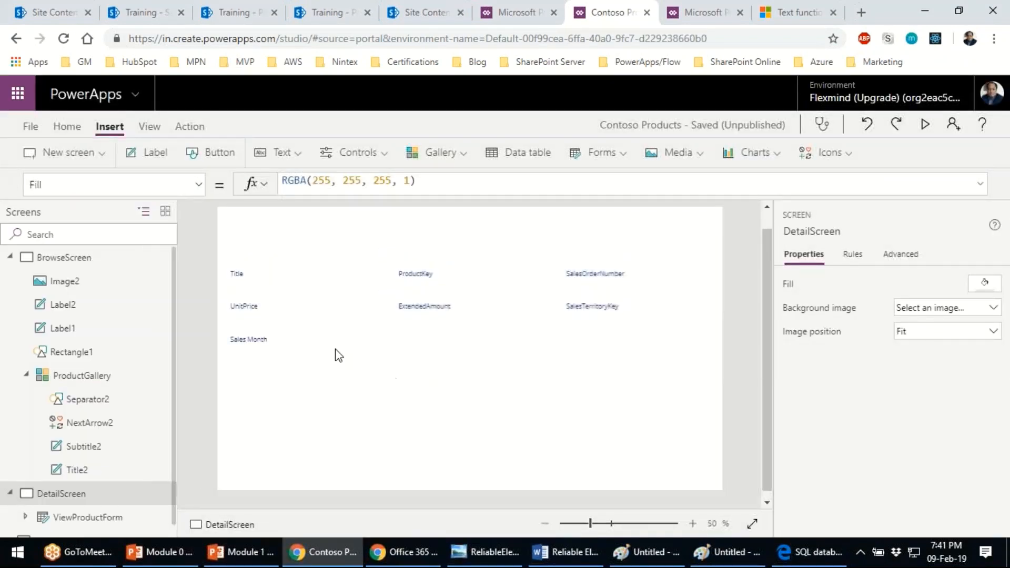
- Collapse BrowseScreen's controls in the screen tree and open the Item property of ViewProductForm on DetailScreen for editing
{"action": "left_click", "coordinate": [51, 262]}
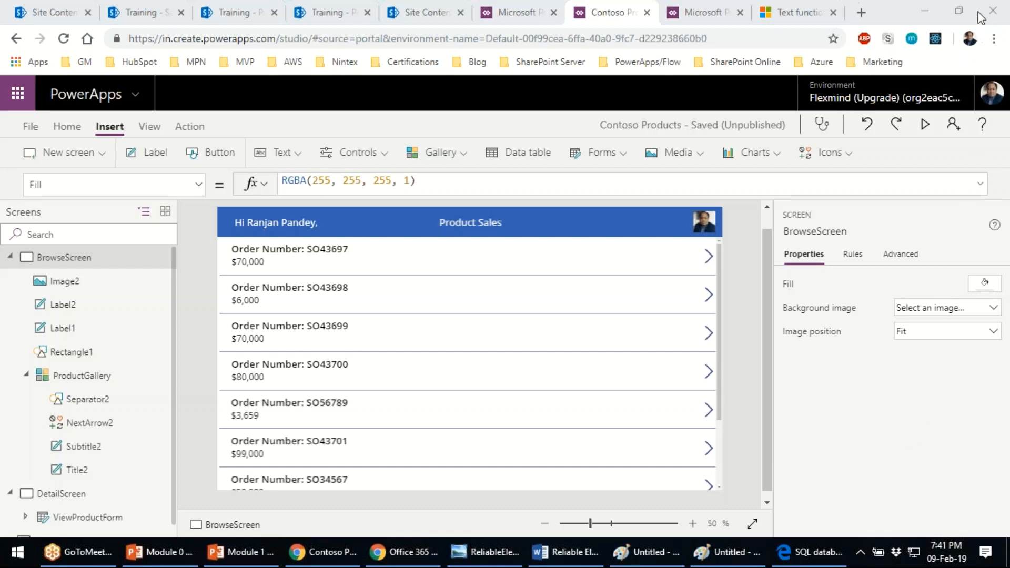
{"action": "left_click", "coordinate": [9, 257]}
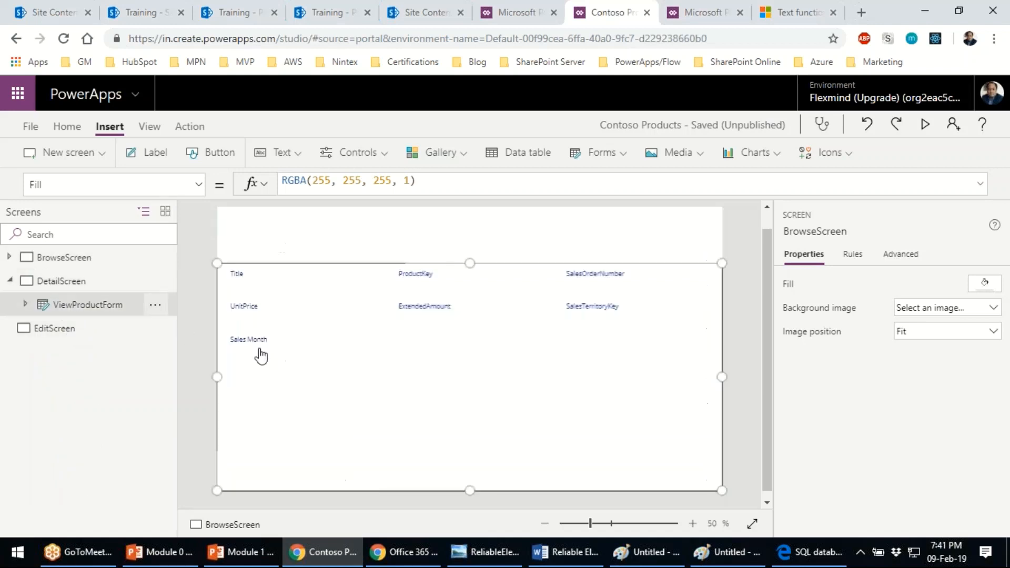
{"action": "left_click", "coordinate": [79, 309]}
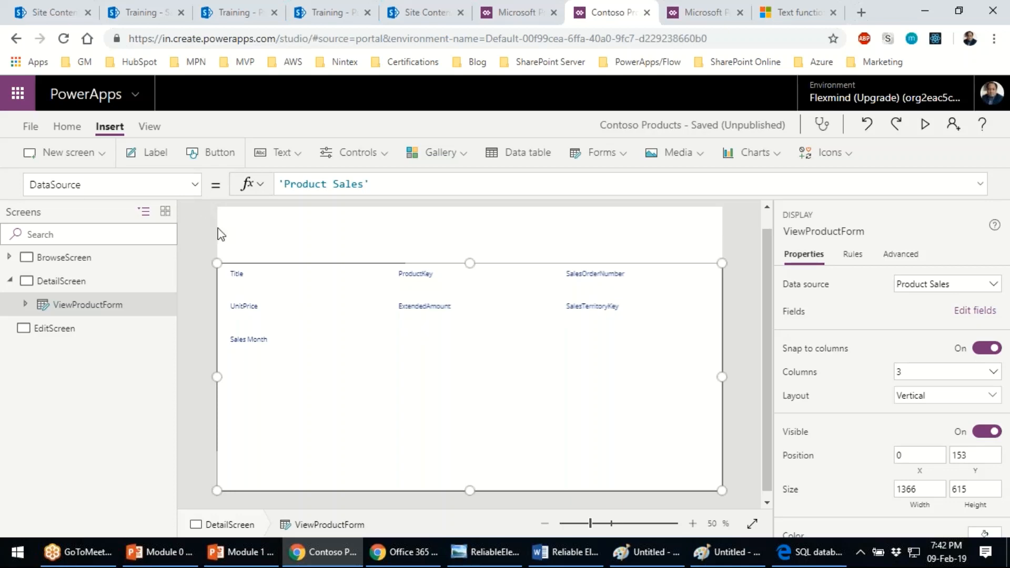
{"action": "left_click", "coordinate": [193, 185]}
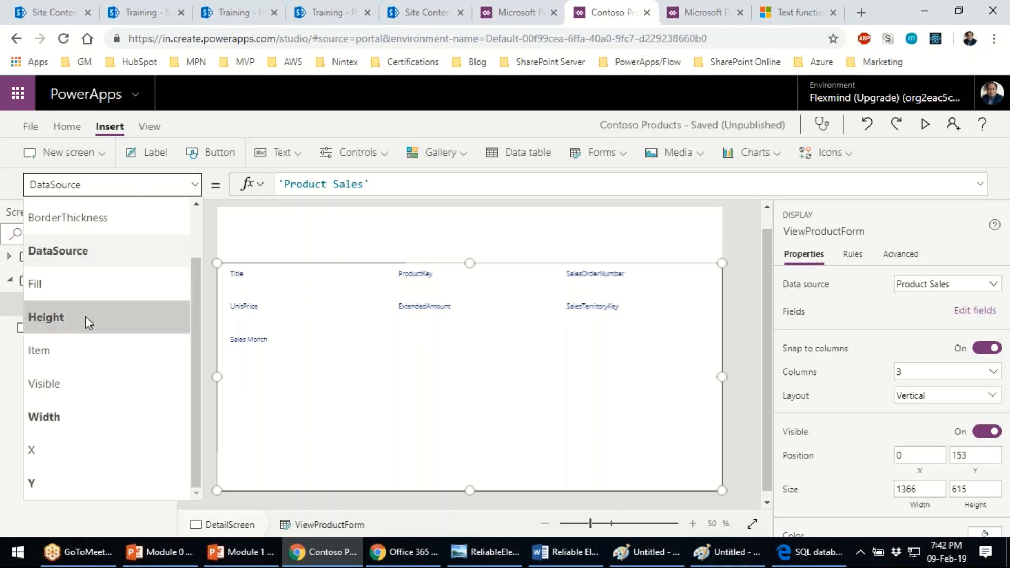
{"action": "left_click", "coordinate": [64, 343]}
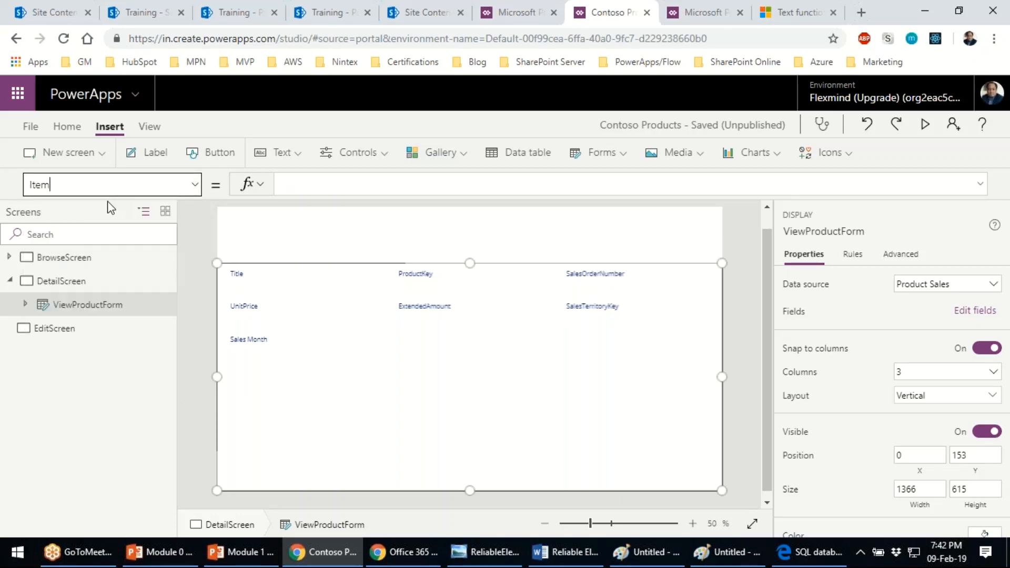
{"action": "left_click", "coordinate": [317, 189]}
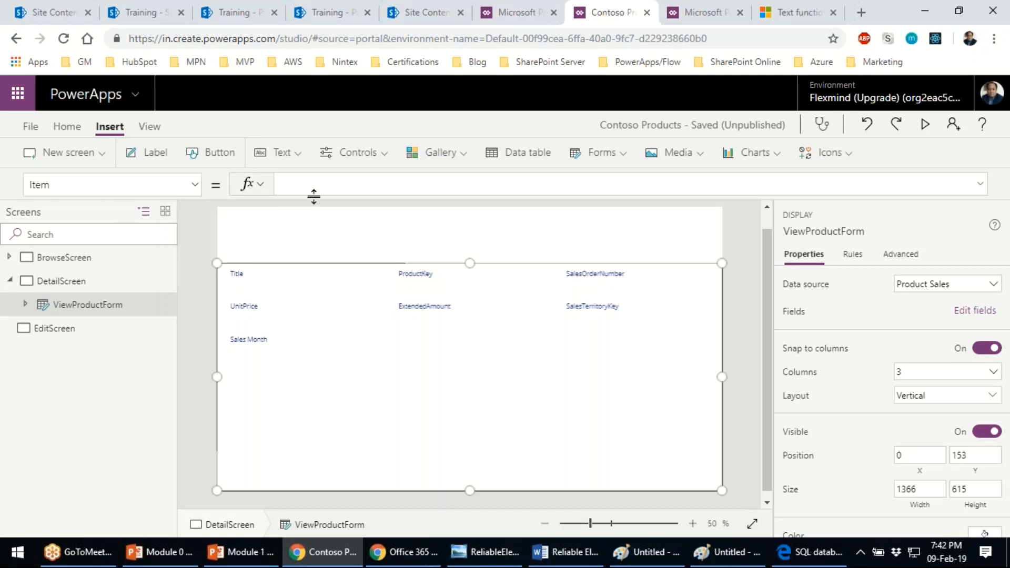
- Look up the gallery's name among BrowseScreen's controls in the screen tree, and collapse the list again
{"action": "left_click", "coordinate": [96, 259]}
{"action": "left_click", "coordinate": [9, 257]}
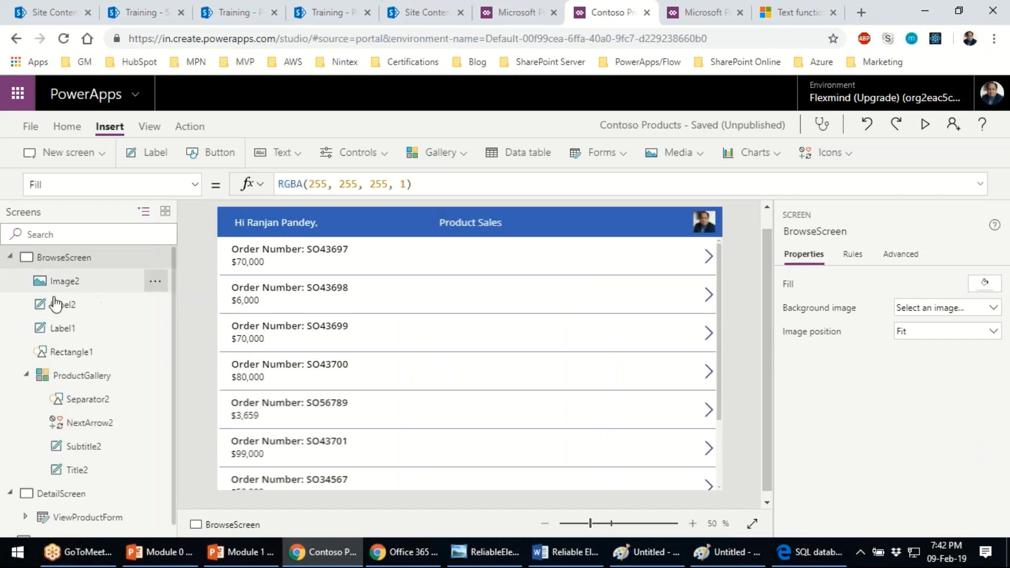
{"action": "left_click", "coordinate": [9, 257]}
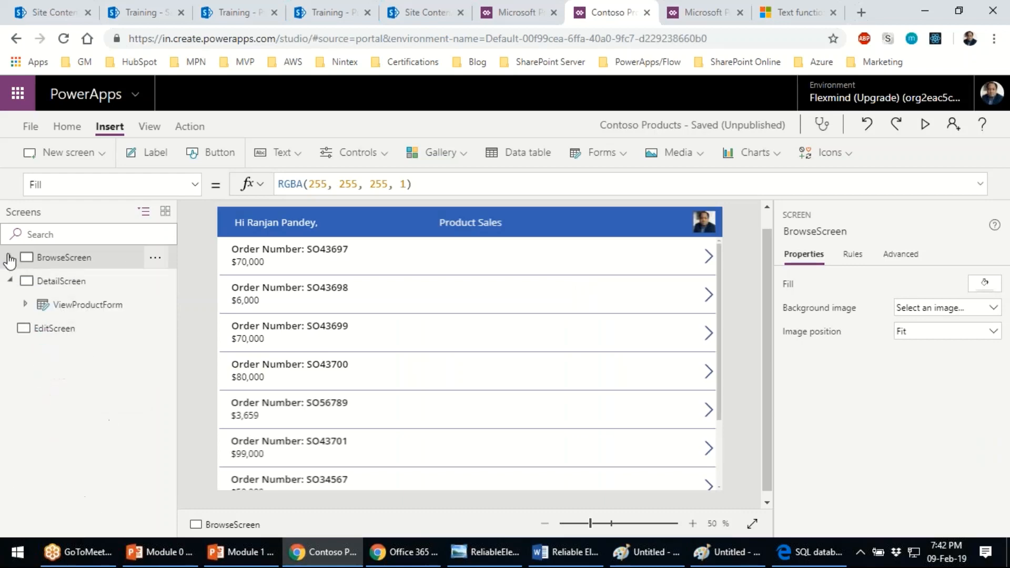
- Set the Item property of ViewProductForm on DetailScreen to ProductGallery.Selected and save the app
{"action": "left_click", "coordinate": [62, 284]}
{"action": "left_click", "coordinate": [105, 306]}
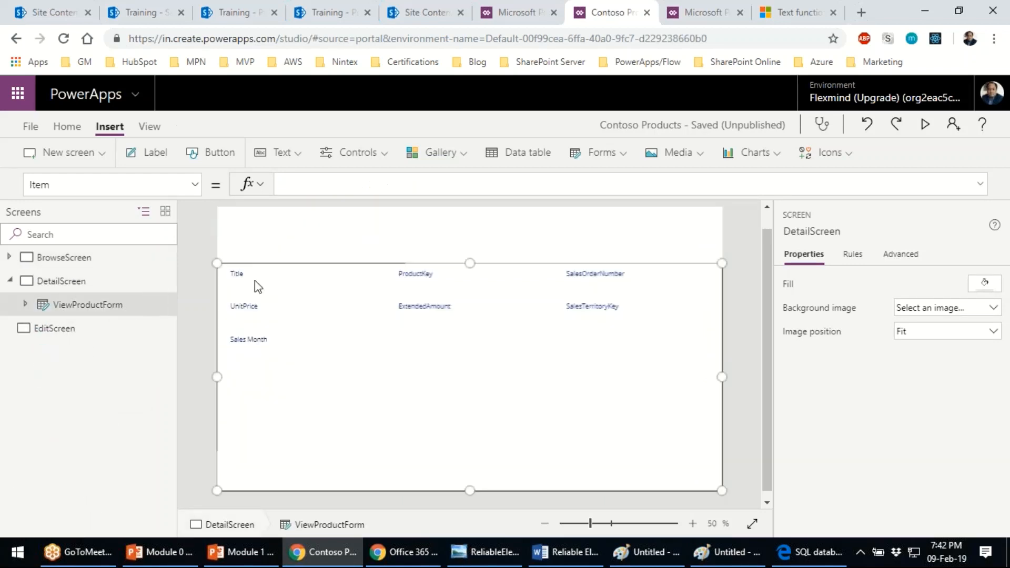
{"action": "left_click", "coordinate": [309, 184]}
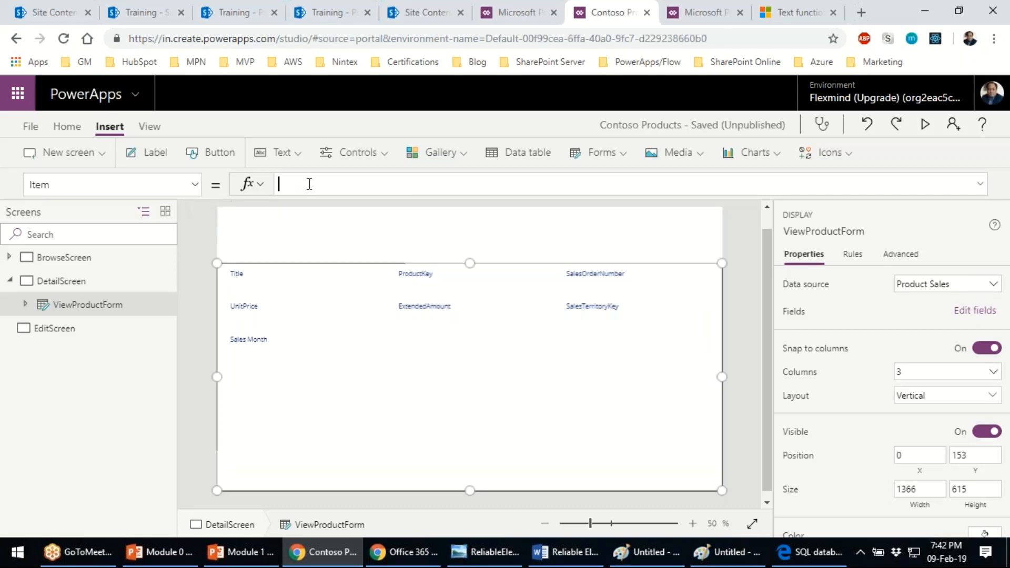
{"action": "type", "text": "prod"}
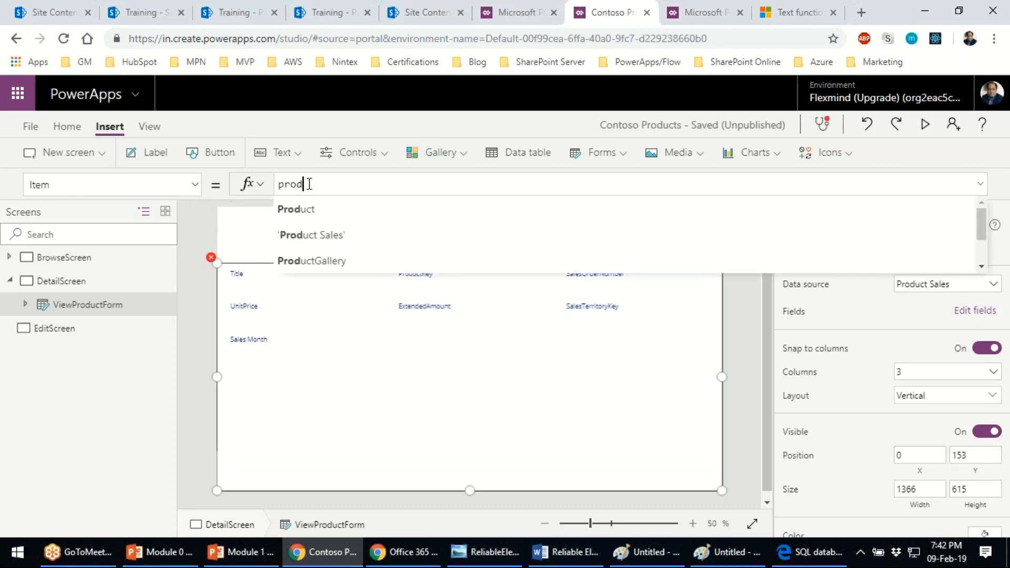
{"action": "key", "text": "Down"}
{"action": "key", "text": "Down"}
{"action": "key", "text": "Down"}
{"action": "key", "text": "Tab"}
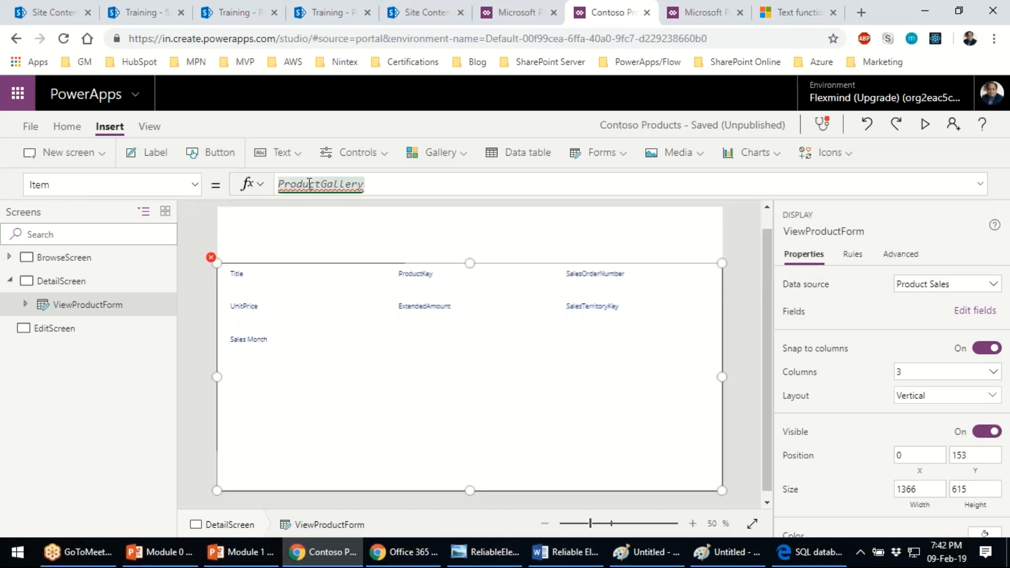
{"action": "type", "text": ".se"}
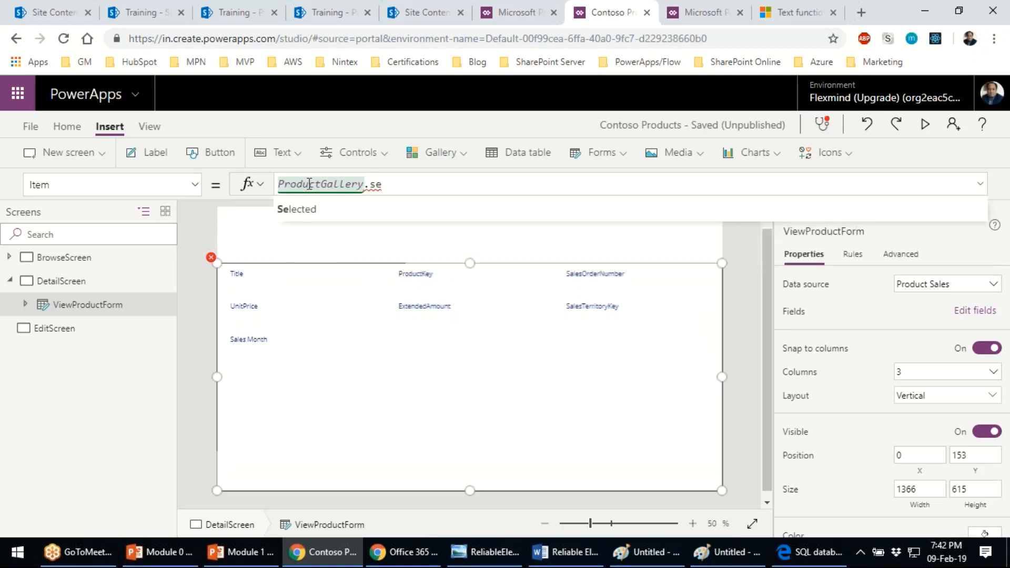
{"action": "key", "text": "Tab"}
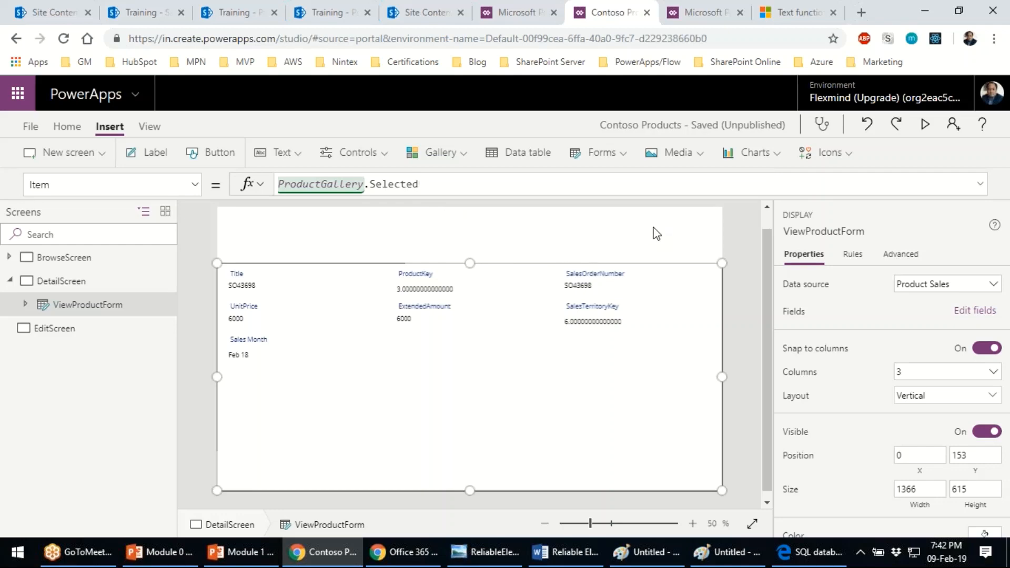
{"action": "key", "text": "ctrl+s"}
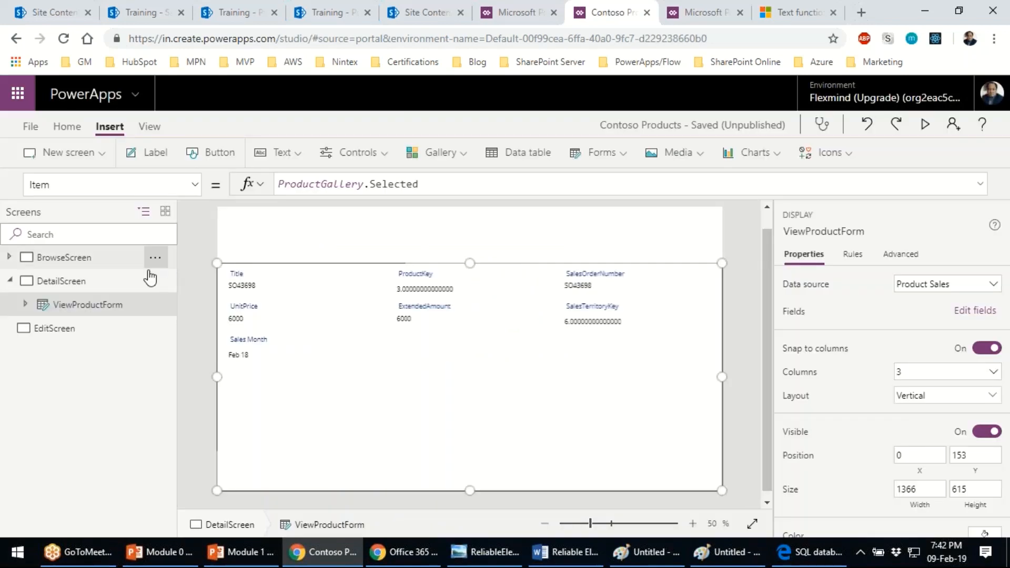
- Preview the app from BrowseScreen, open the first order's details through its arrow, and close the preview
{"action": "left_click", "coordinate": [147, 257]}
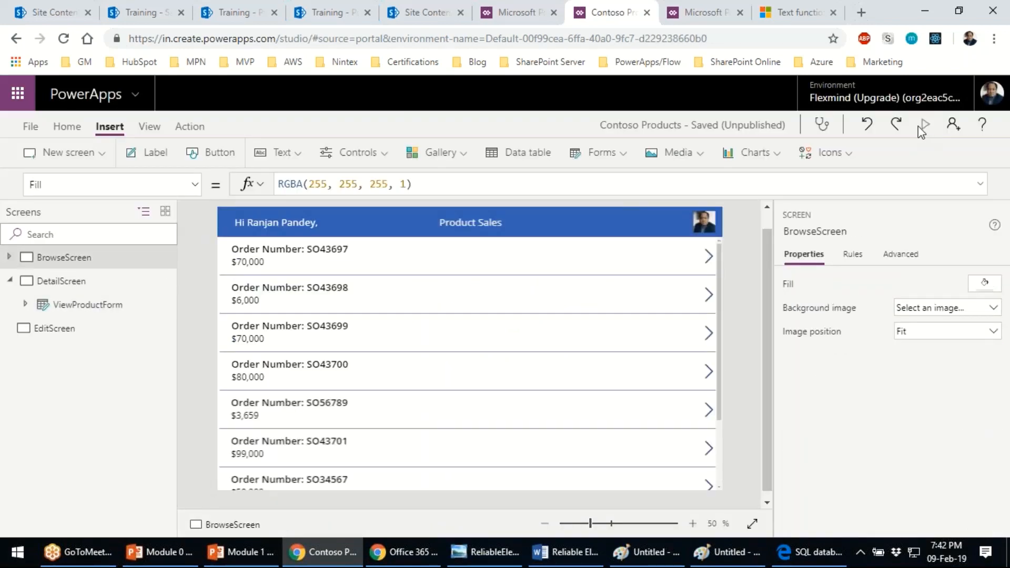
{"action": "left_click", "coordinate": [917, 127]}
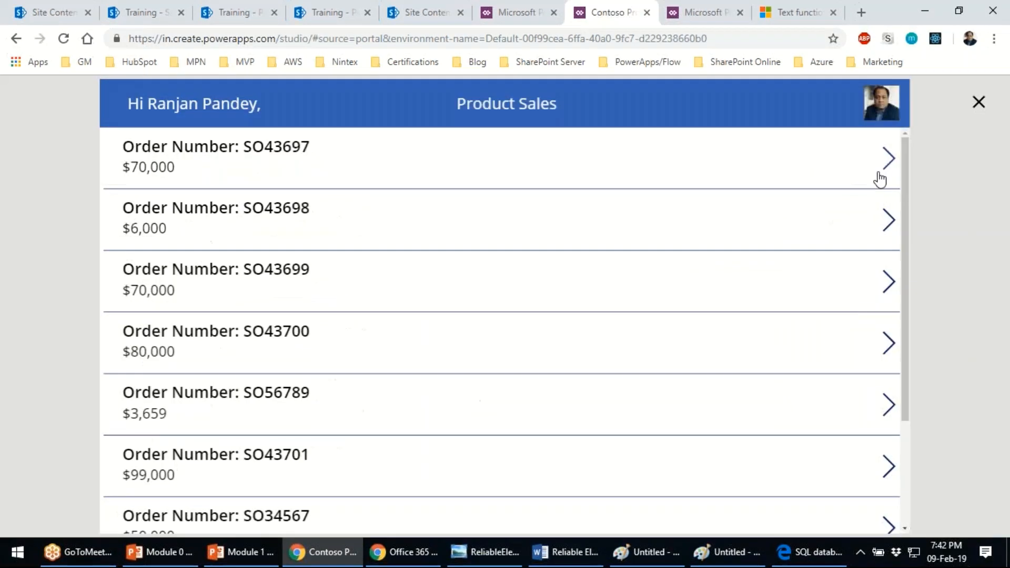
{"action": "left_click", "coordinate": [887, 167]}
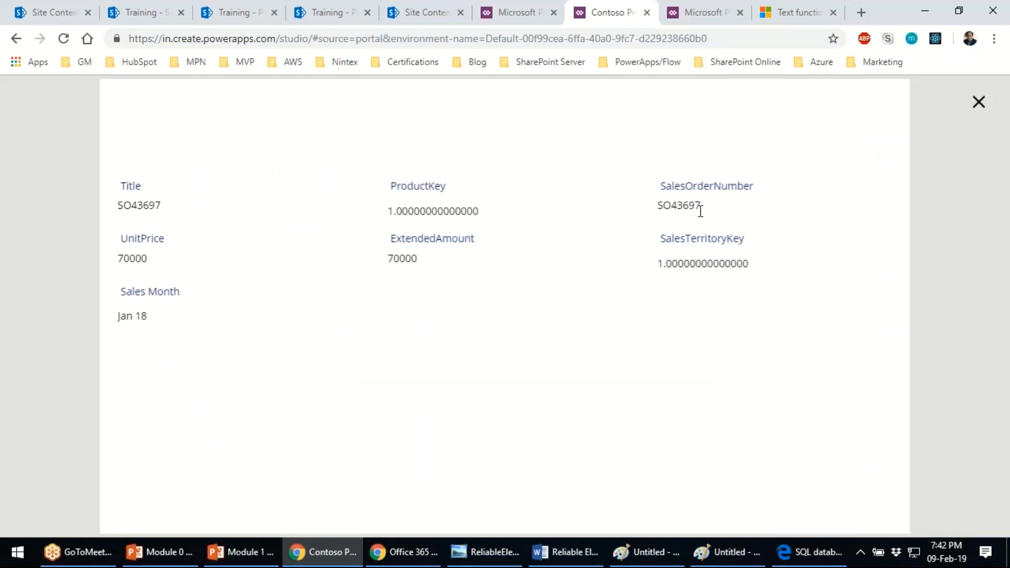
{"action": "left_click", "coordinate": [978, 105]}
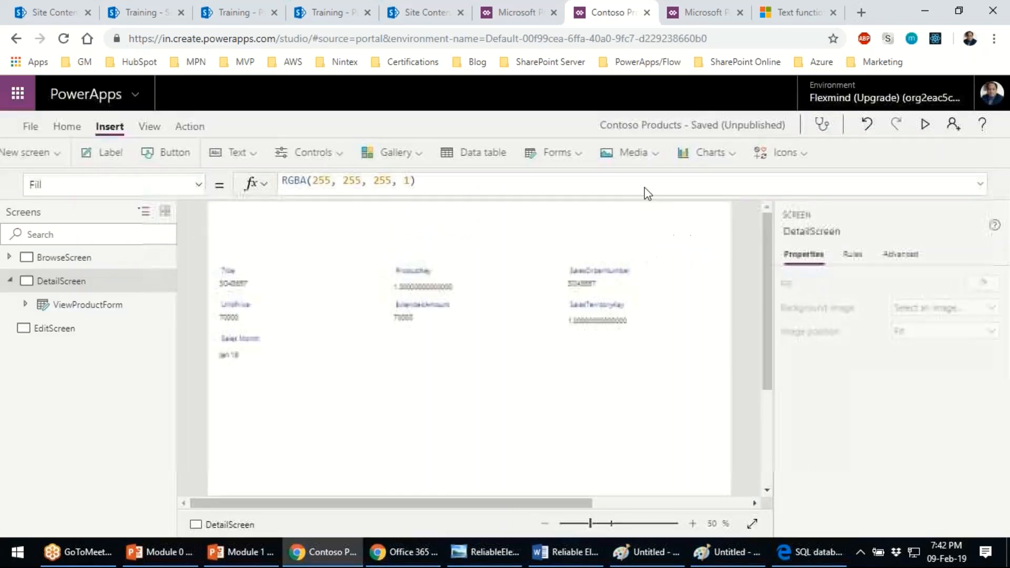
- Preview the app again from BrowseScreen, open the fourth order's details, and close the preview
{"action": "left_click", "coordinate": [921, 126]}
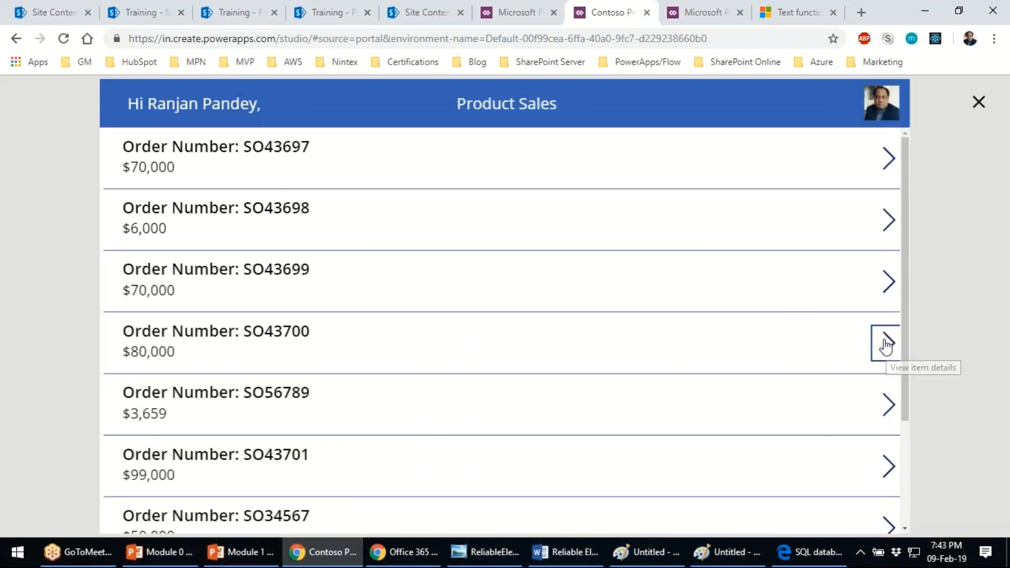
{"action": "left_click", "coordinate": [887, 346]}
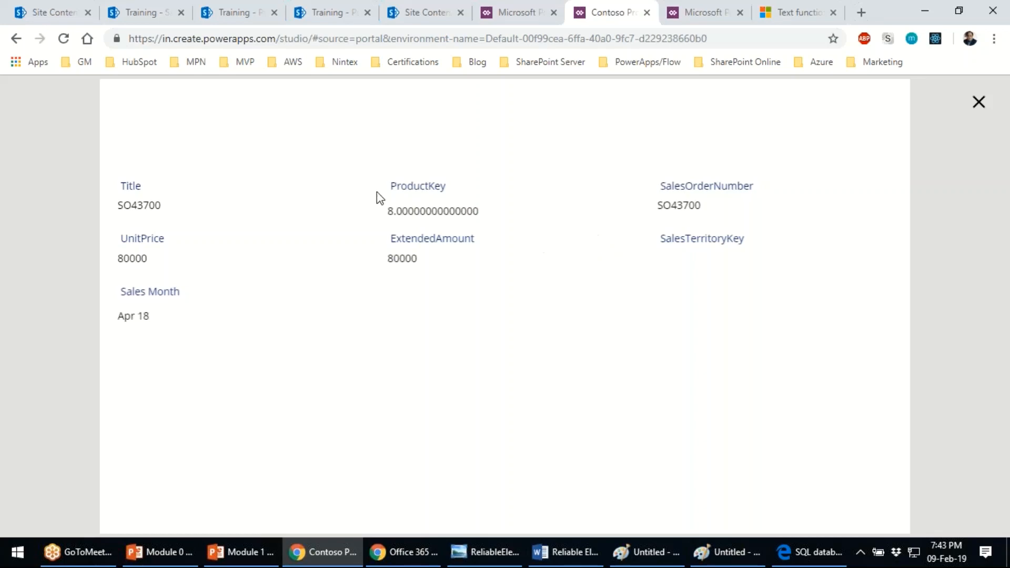
{"action": "left_click", "coordinate": [979, 102]}
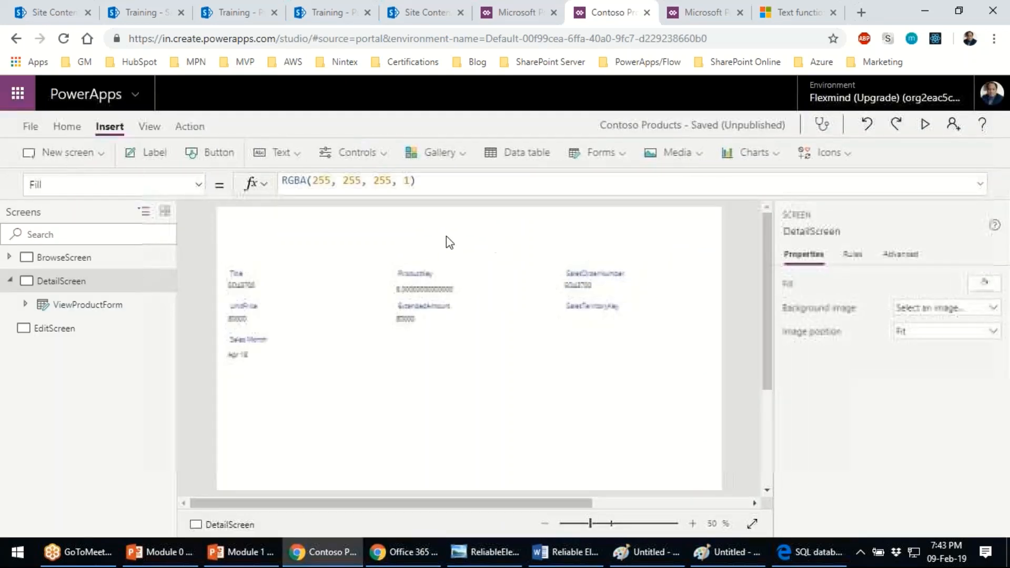
- Insert a rectangle on DetailScreen and stretch it into a header bar at position 0, 0, sized 1366 by 64
{"action": "left_click", "coordinate": [848, 153]}
{"action": "left_click_drag", "start_coordinate": [973, 191], "coordinate": [942, 394]}
{"action": "left_click", "coordinate": [829, 367]}
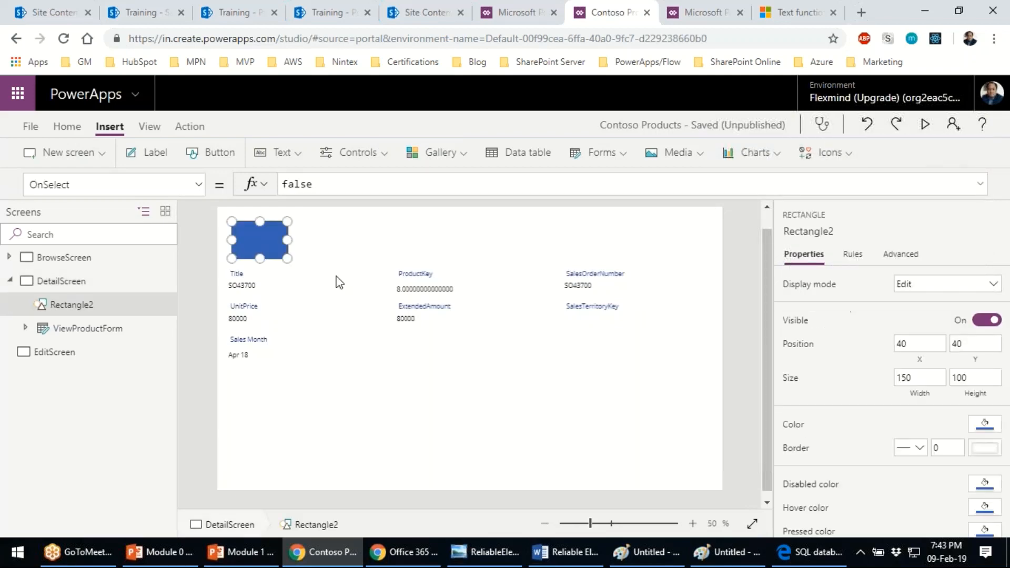
{"action": "left_click_drag", "start_coordinate": [274, 249], "coordinate": [722, 230]}
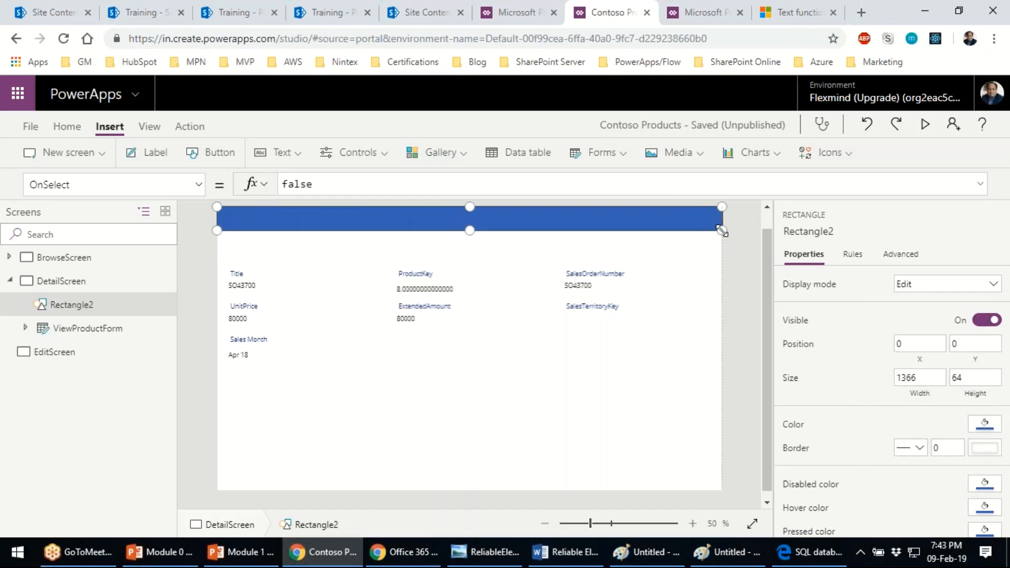
- Add a label covering the header rectangle at position 0, 0, sized 1366 by 64, and centre its text
{"action": "left_click", "coordinate": [166, 160]}
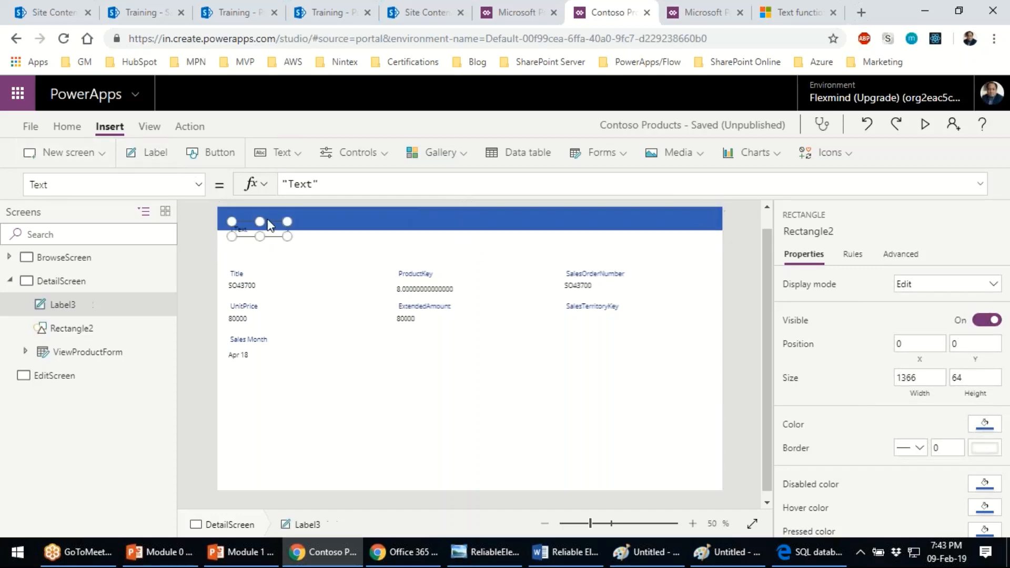
{"action": "left_click_drag", "start_coordinate": [265, 231], "coordinate": [721, 231]}
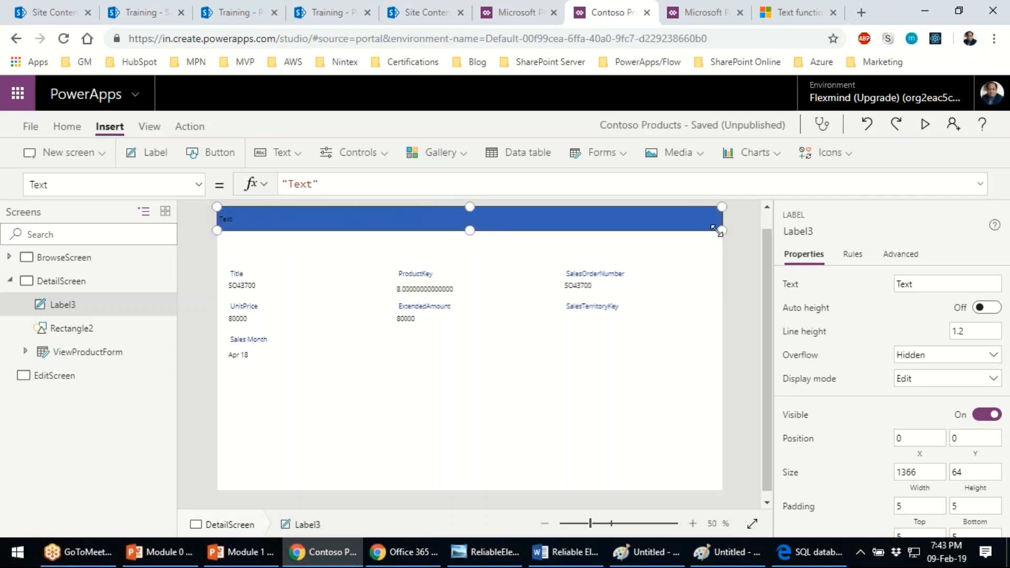
{"action": "left_click", "coordinate": [60, 129]}
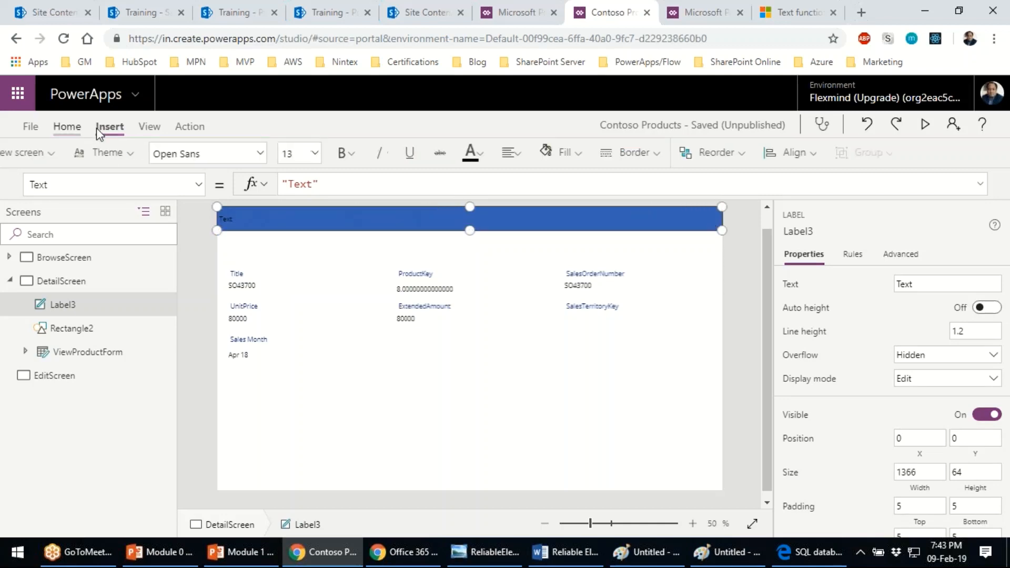
{"action": "left_click", "coordinate": [572, 157]}
{"action": "left_click", "coordinate": [605, 208]}
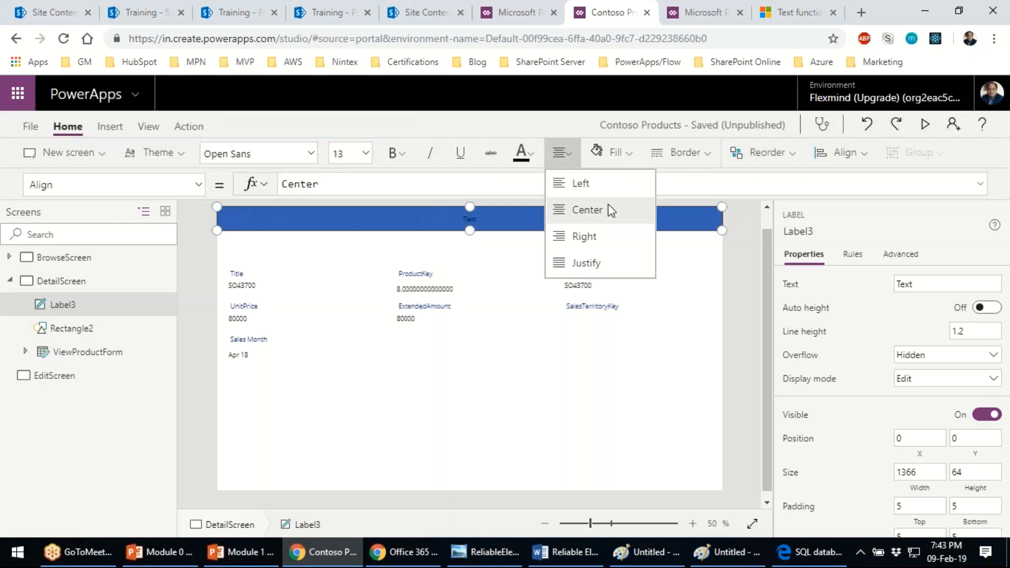
- Set the header label's Text property to "View Product"
{"action": "left_click", "coordinate": [198, 185]}
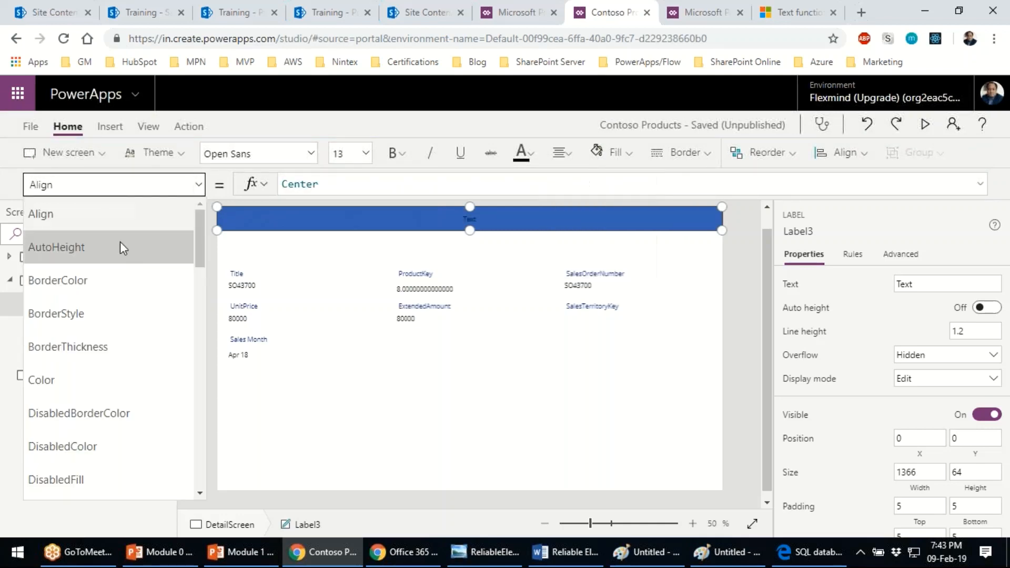
{"action": "scroll", "coordinate": [134, 290], "scroll_direction": "down", "scroll_amount": 10}
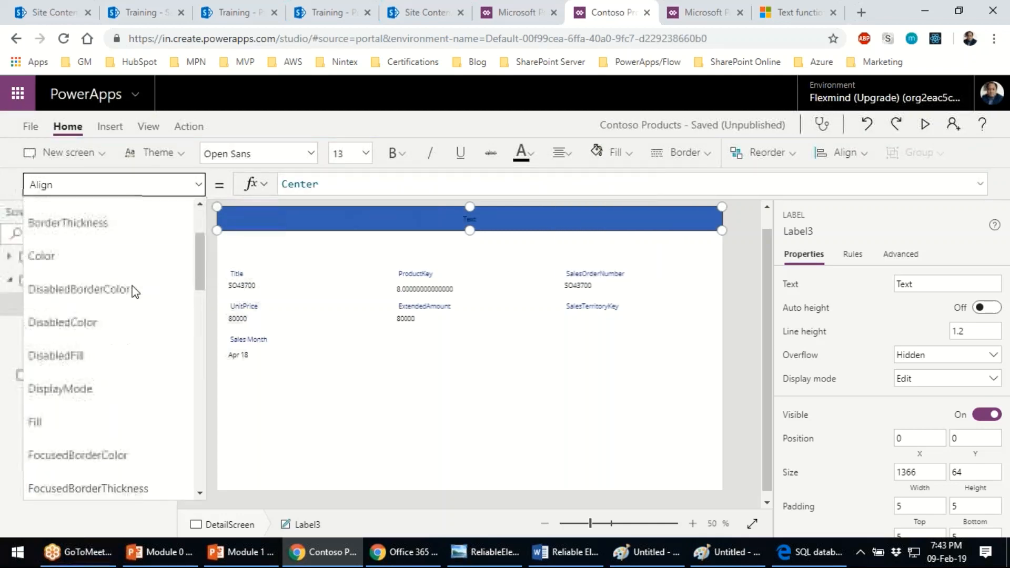
{"action": "scroll", "coordinate": [65, 397], "scroll_direction": "down", "scroll_amount": 4}
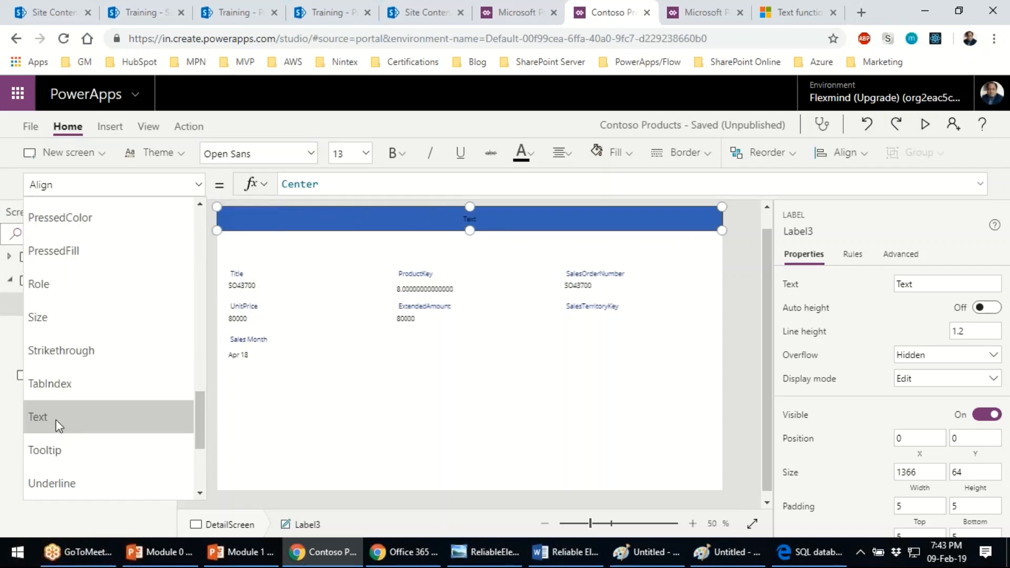
{"action": "left_click", "coordinate": [61, 417]}
{"action": "double_click", "coordinate": [301, 188]}
{"action": "type", "text": "View "}
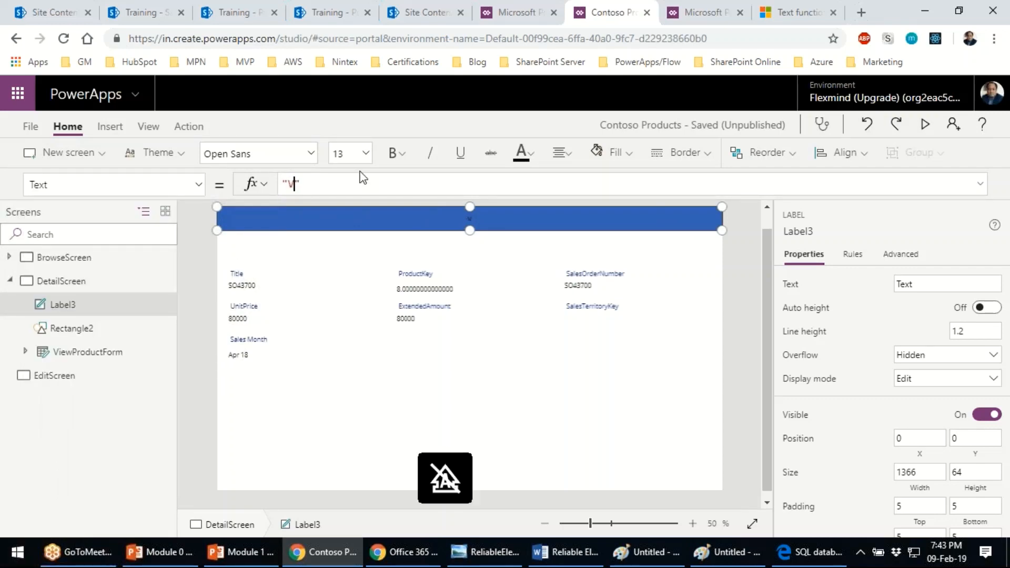
{"action": "type", "text": "Product"}
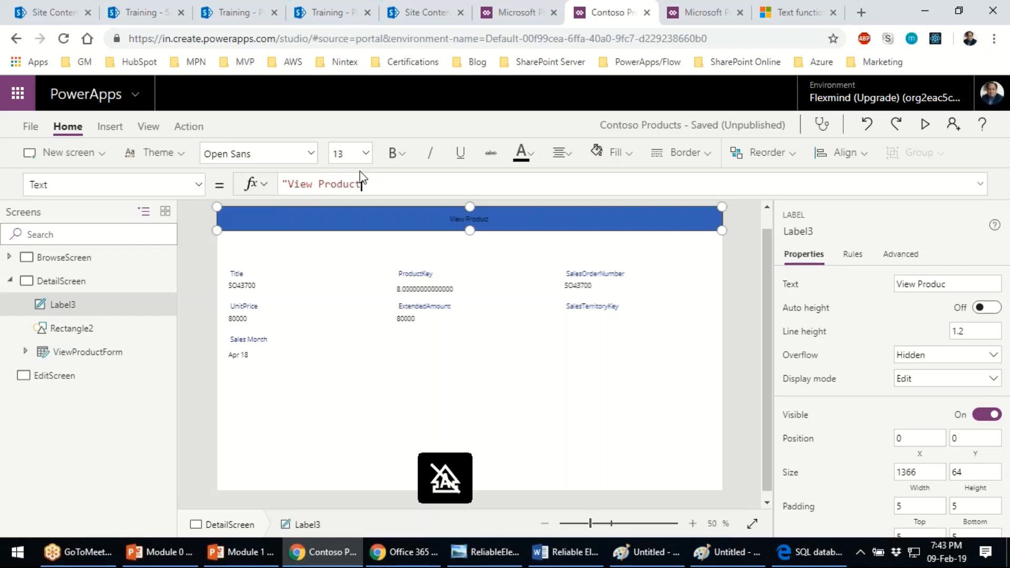
- Set the header label's Color property to White
{"action": "left_click", "coordinate": [200, 188]}
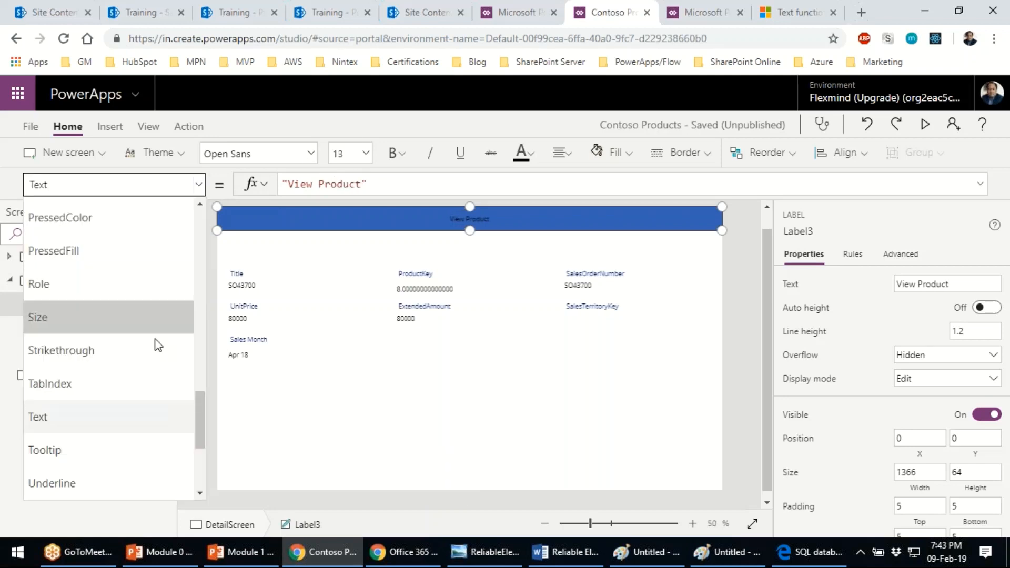
{"action": "scroll", "coordinate": [151, 347], "scroll_direction": "down", "scroll_amount": 3}
{"action": "scroll", "coordinate": [137, 321], "scroll_direction": "up", "scroll_amount": 10}
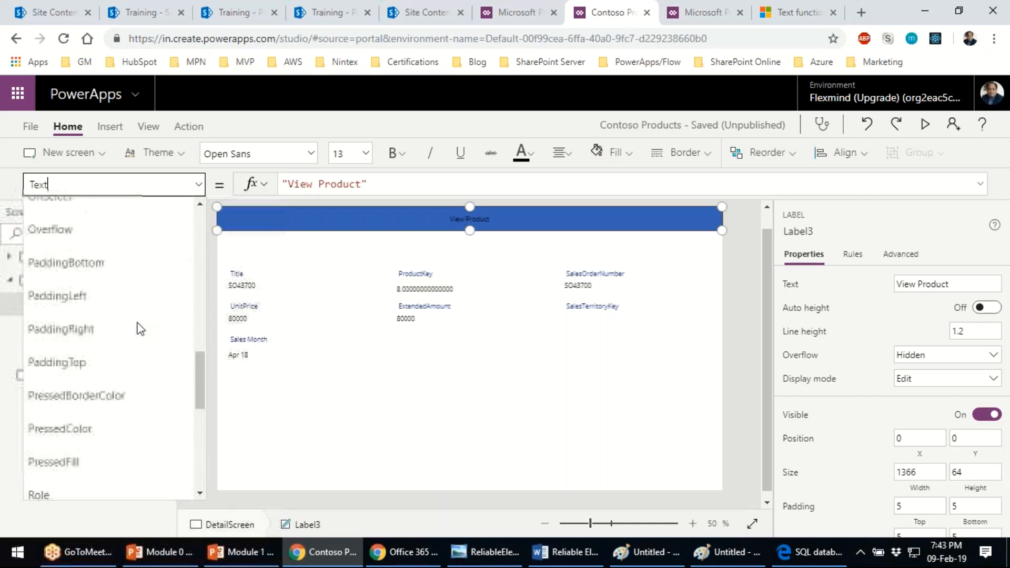
{"action": "left_click", "coordinate": [75, 310]}
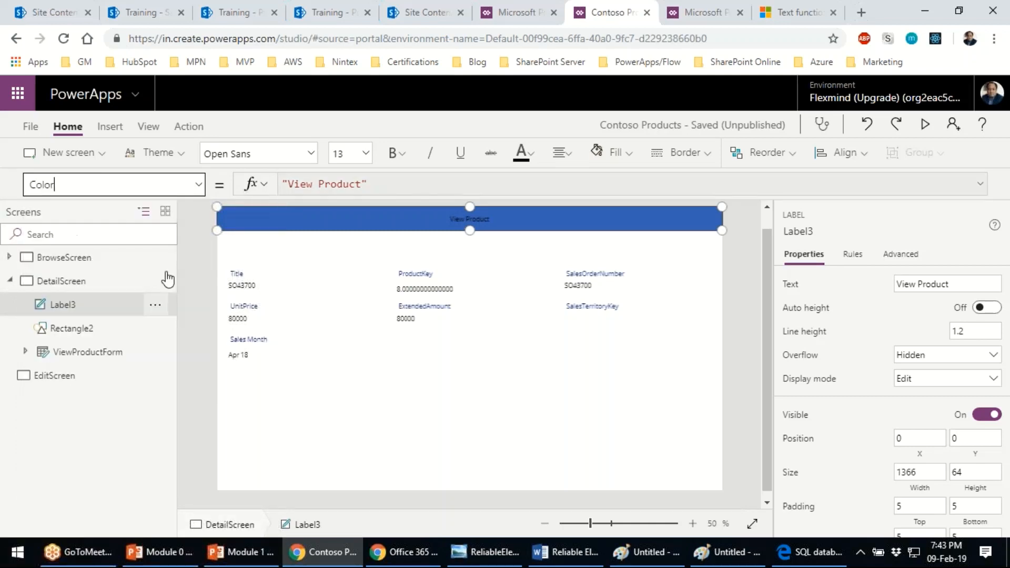
{"action": "type", "text": "white"}
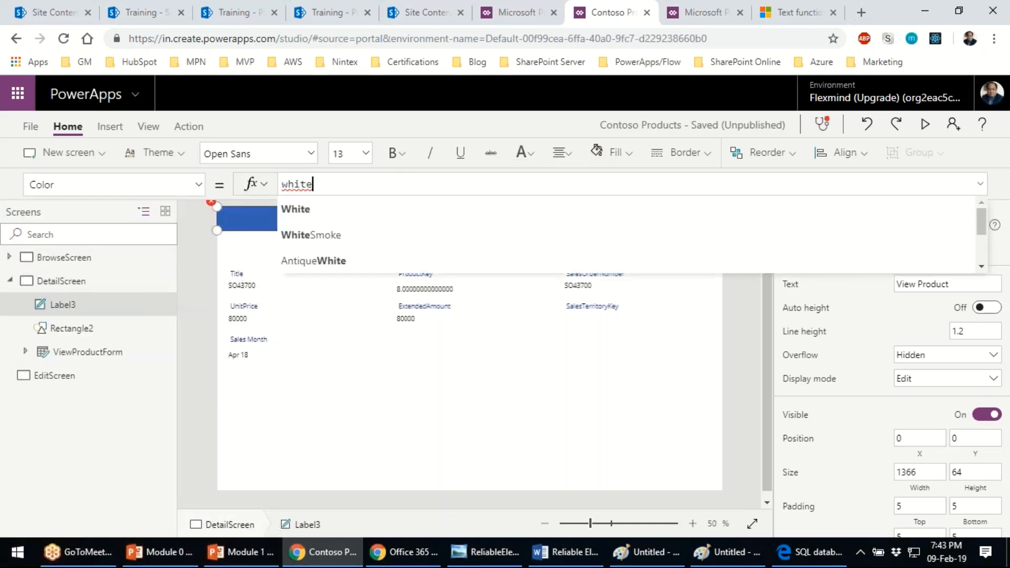
{"action": "left_click", "coordinate": [343, 203]}
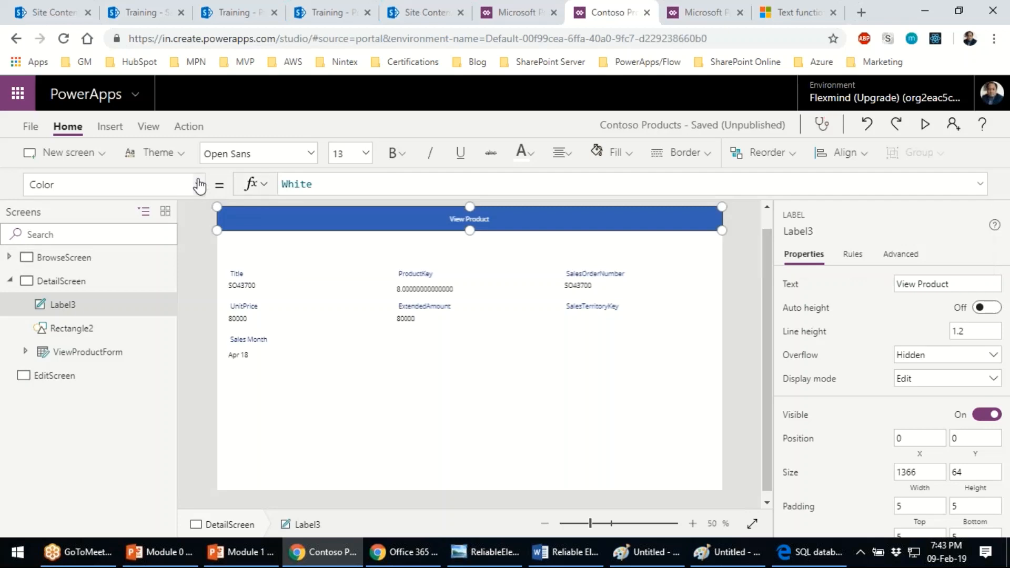
- Set the header label's Size property to 20 and save the app
{"action": "left_click", "coordinate": [198, 185]}
{"action": "scroll", "coordinate": [135, 363], "scroll_direction": "down", "scroll_amount": 8}
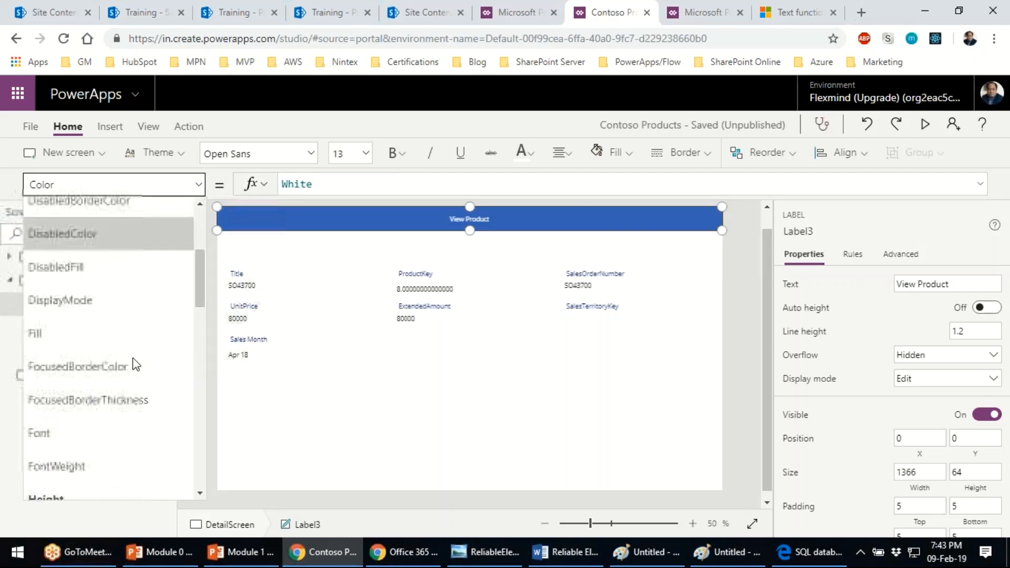
{"action": "scroll", "coordinate": [90, 421], "scroll_direction": "down", "scroll_amount": 7}
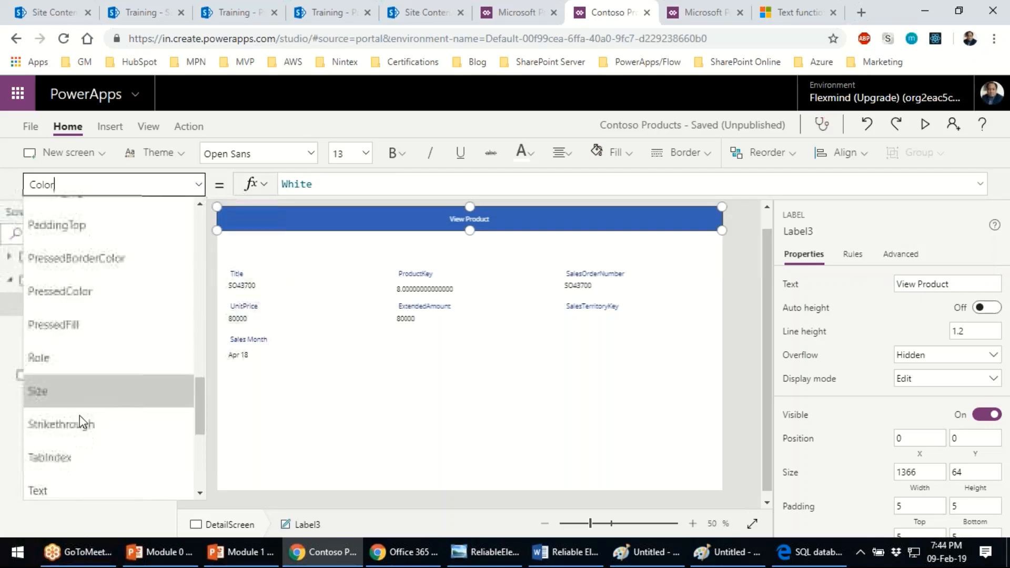
{"action": "left_click", "coordinate": [61, 317]}
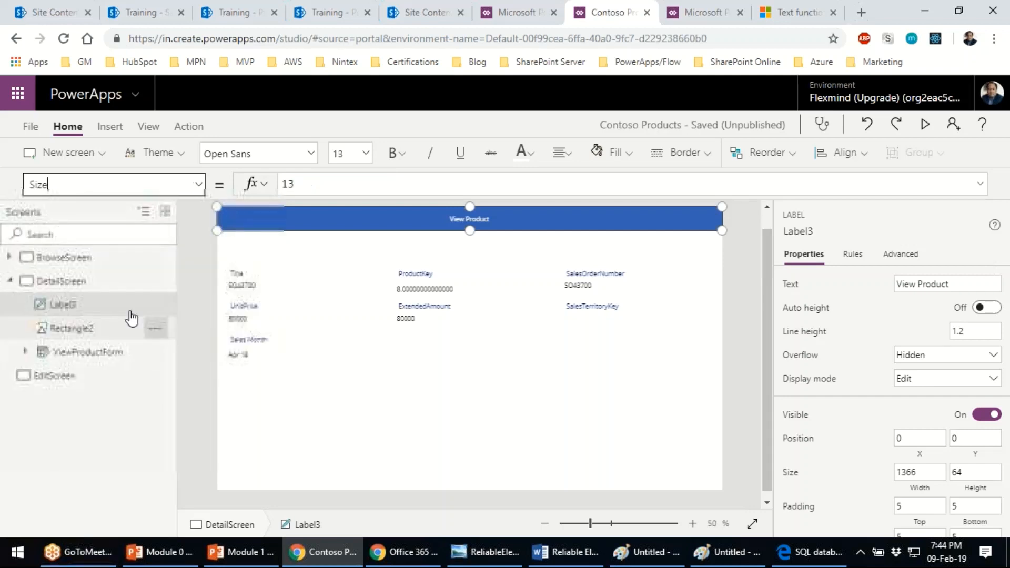
{"action": "type", "text": "20"}
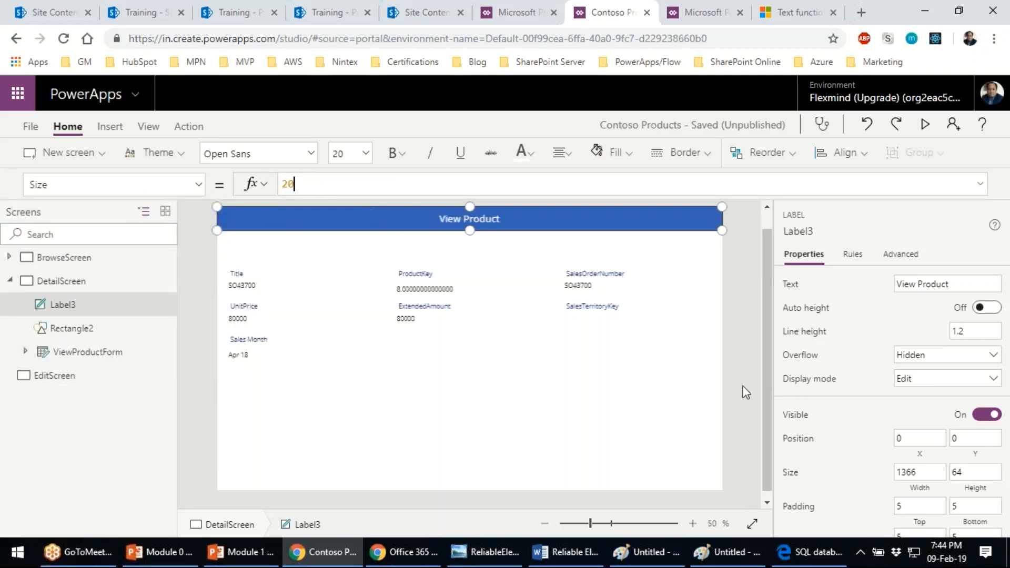
{"action": "left_click", "coordinate": [743, 390]}
{"action": "key", "text": "ctrl+s"}
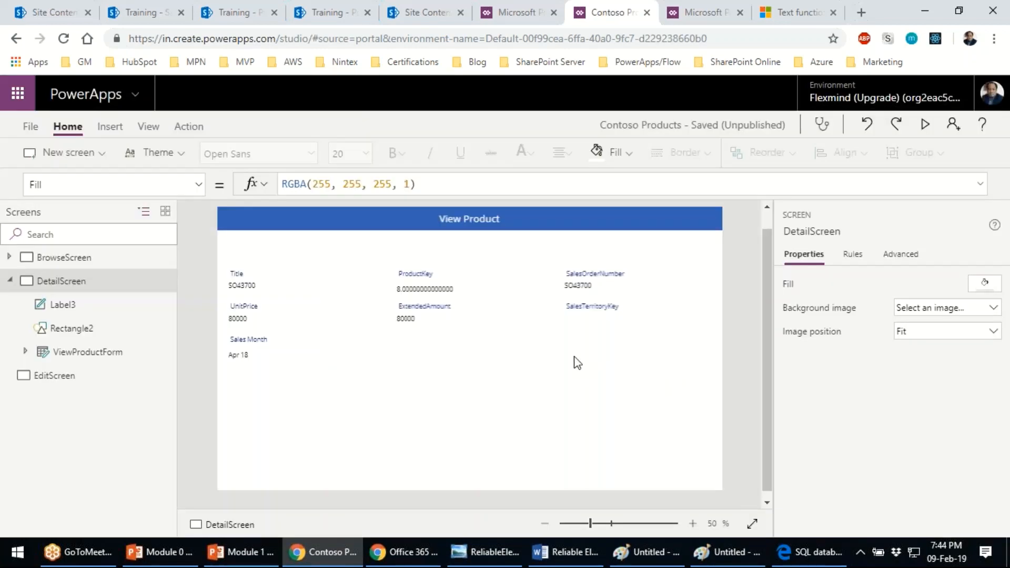
- Extend ViewProductForm's upper edge to the header at Y 63, shorten its height to 287, and save the app
{"action": "left_click", "coordinate": [577, 362]}
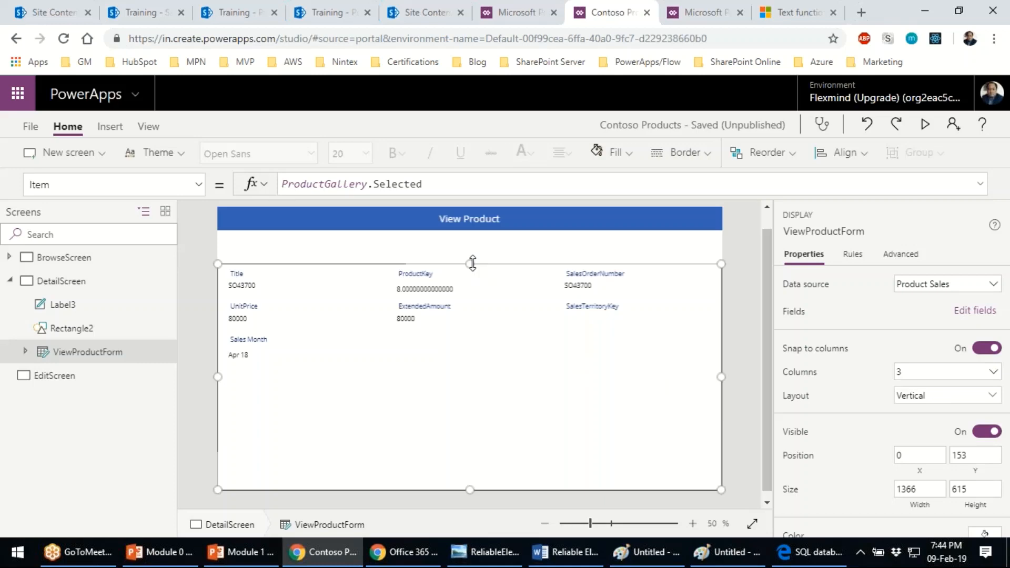
{"action": "left_click_drag", "start_coordinate": [472, 263], "coordinate": [478, 230]}
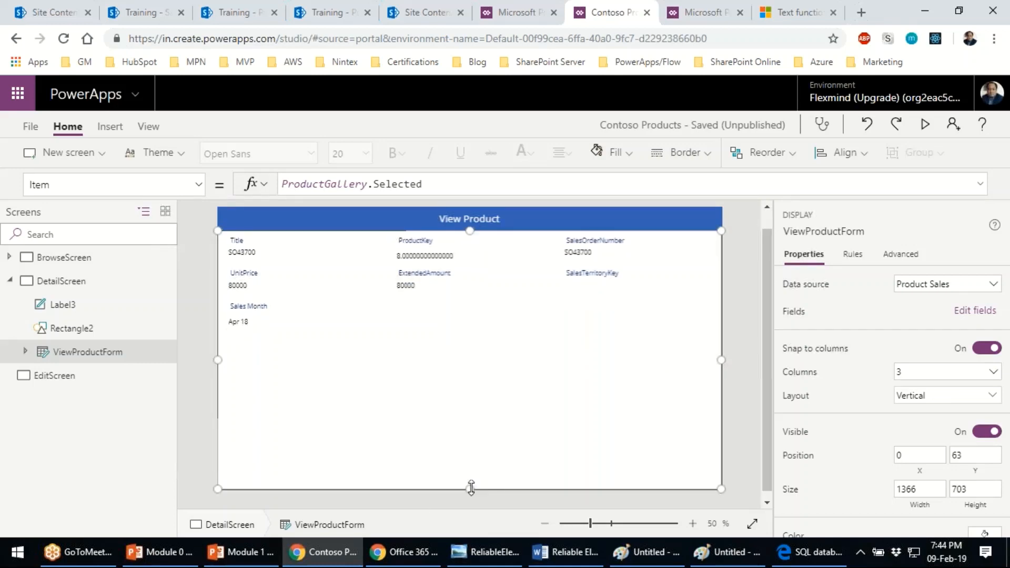
{"action": "left_click_drag", "start_coordinate": [470, 488], "coordinate": [489, 345]}
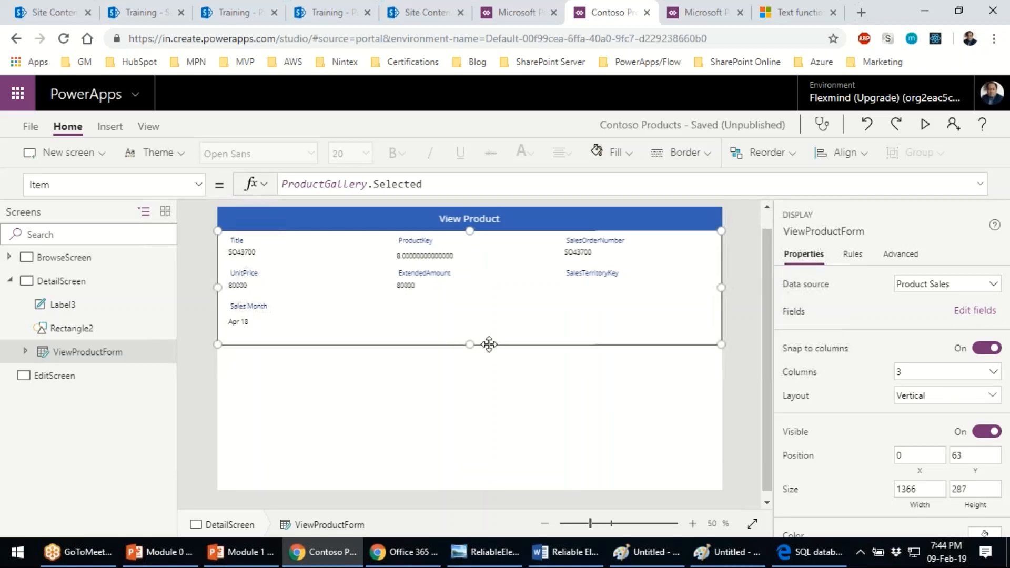
{"action": "left_click", "coordinate": [742, 416]}
{"action": "key", "text": "ctrl+s"}
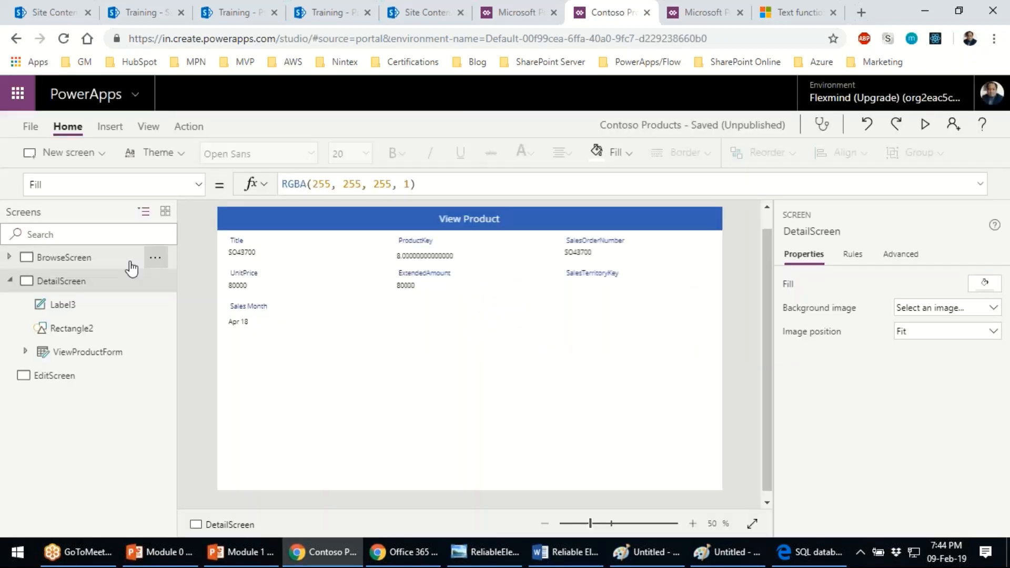
- View BrowseScreen for comparison and return to DetailScreen
{"action": "left_click", "coordinate": [131, 263]}
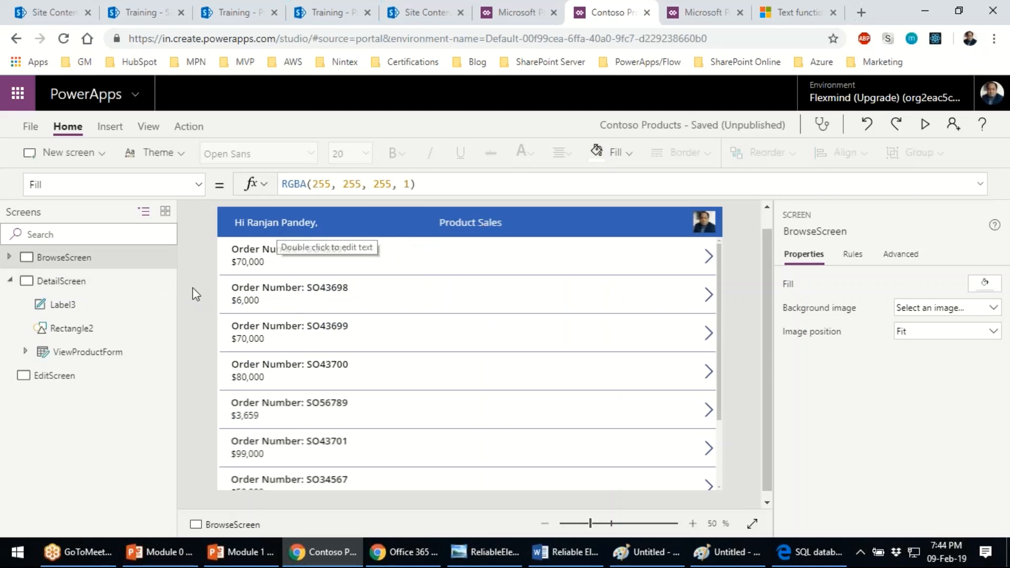
{"action": "left_click", "coordinate": [92, 284]}
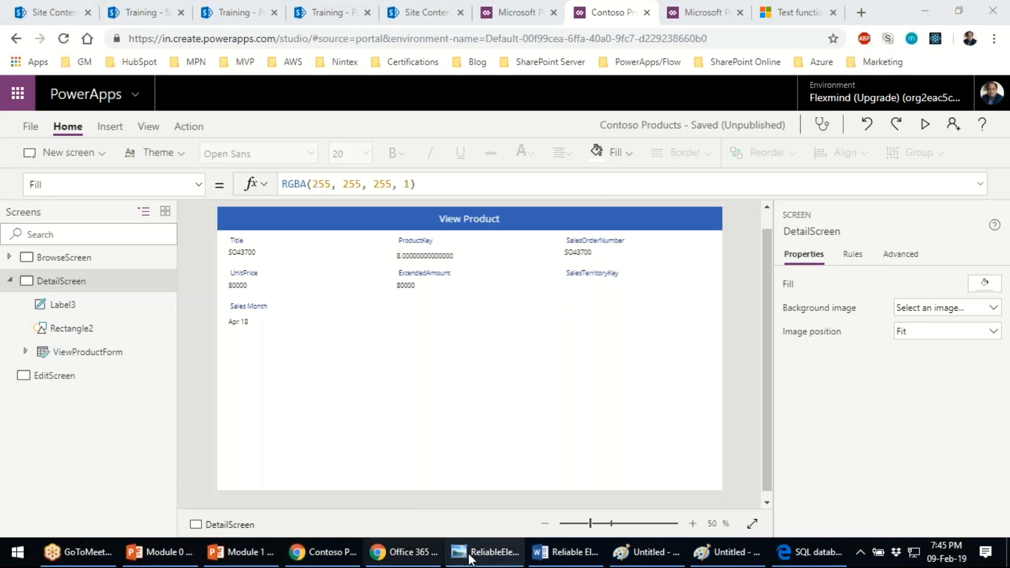
- Switch to the Module 1 PowerPoint deck and start the slide show from the Variables slide, number 18
{"action": "left_click", "coordinate": [228, 560]}
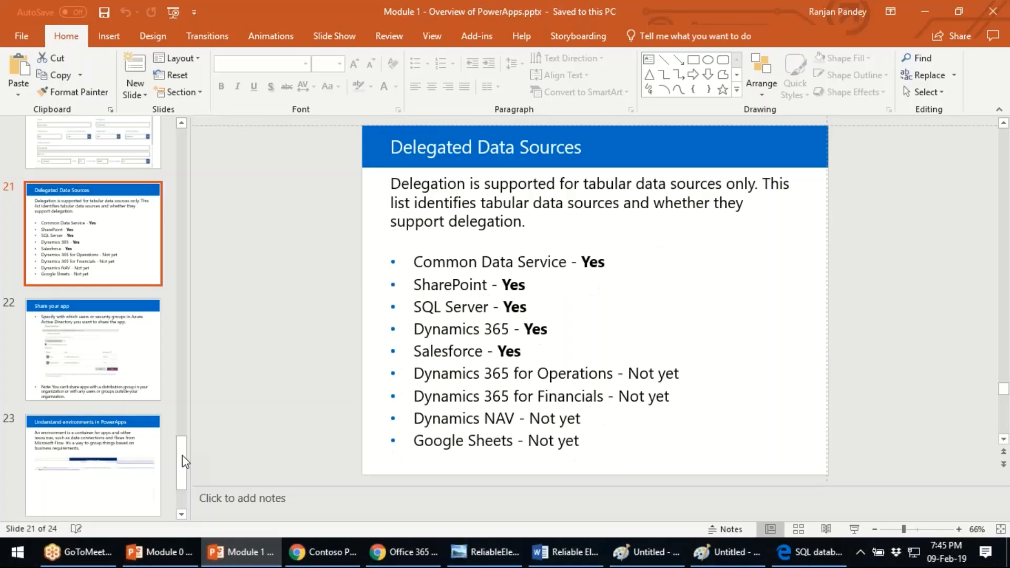
{"action": "left_click", "coordinate": [137, 416]}
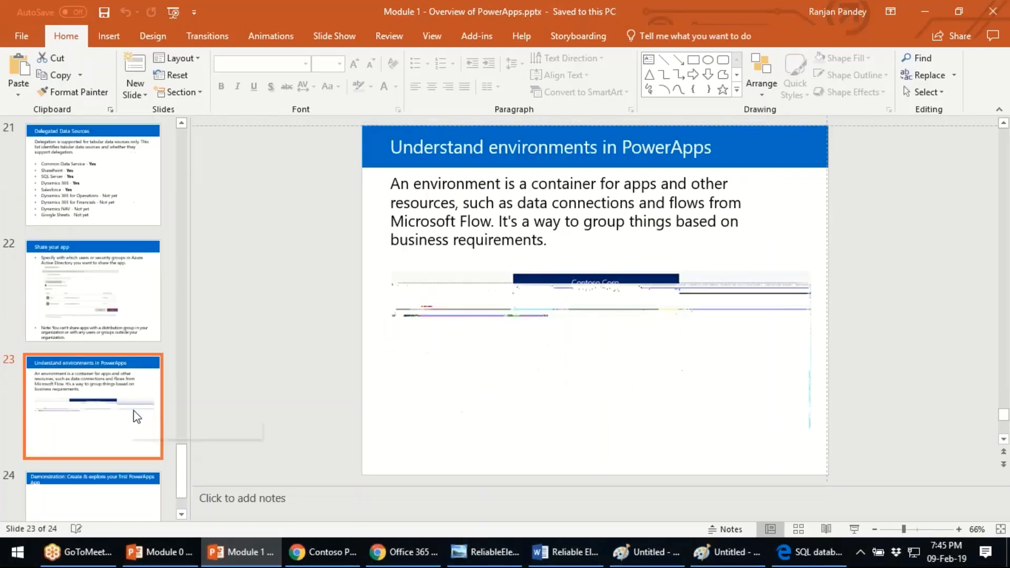
{"action": "scroll", "coordinate": [103, 379], "scroll_direction": "up", "scroll_amount": 5}
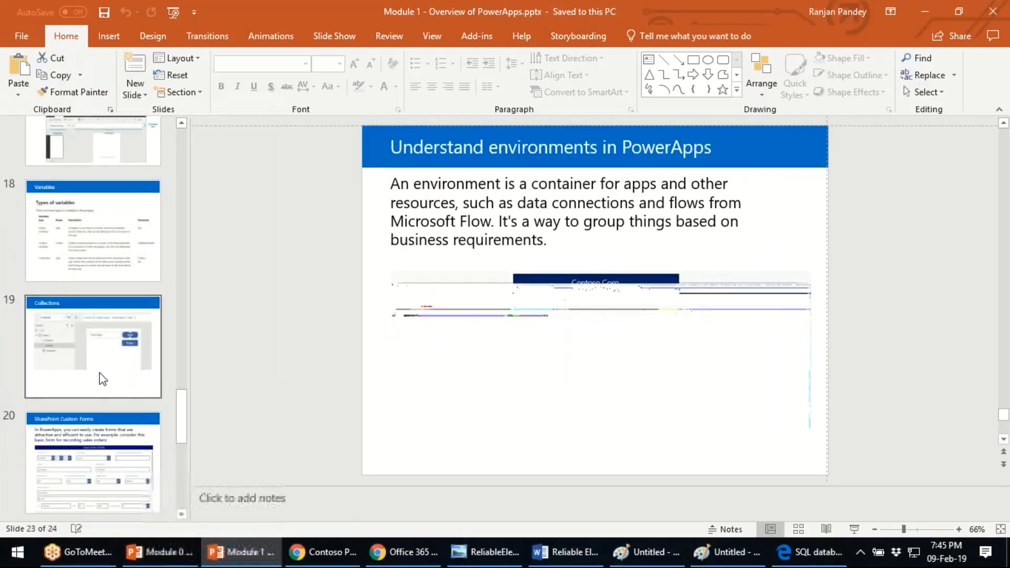
{"action": "scroll", "coordinate": [102, 357], "scroll_direction": "up", "scroll_amount": 3}
{"action": "left_click", "coordinate": [106, 323]}
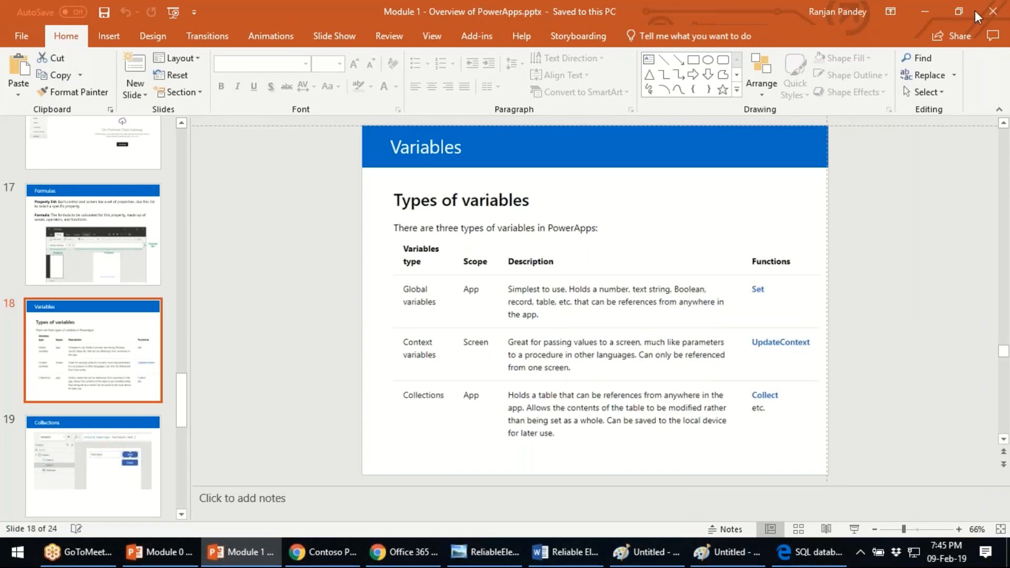
{"action": "left_click", "coordinate": [854, 528]}
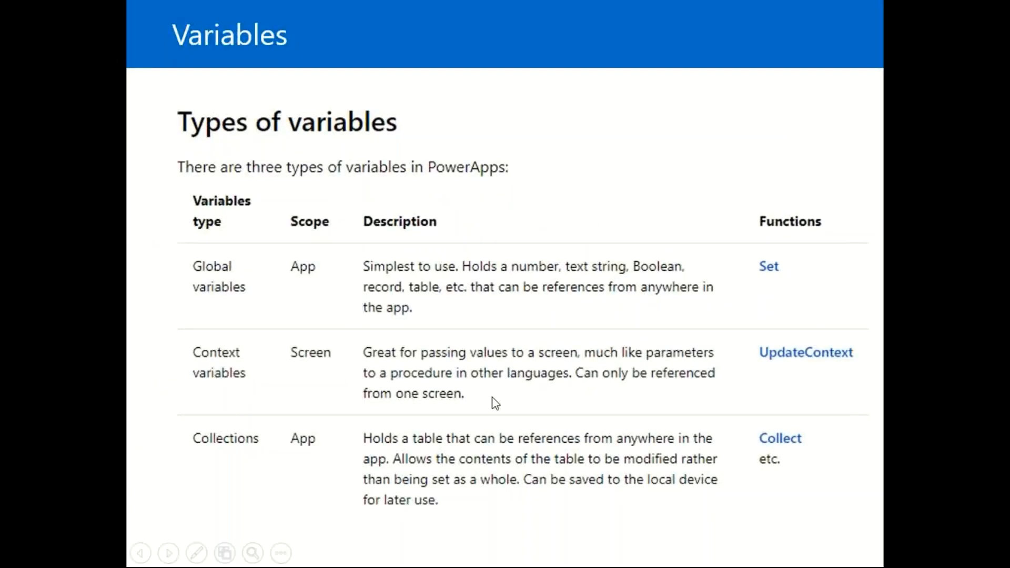
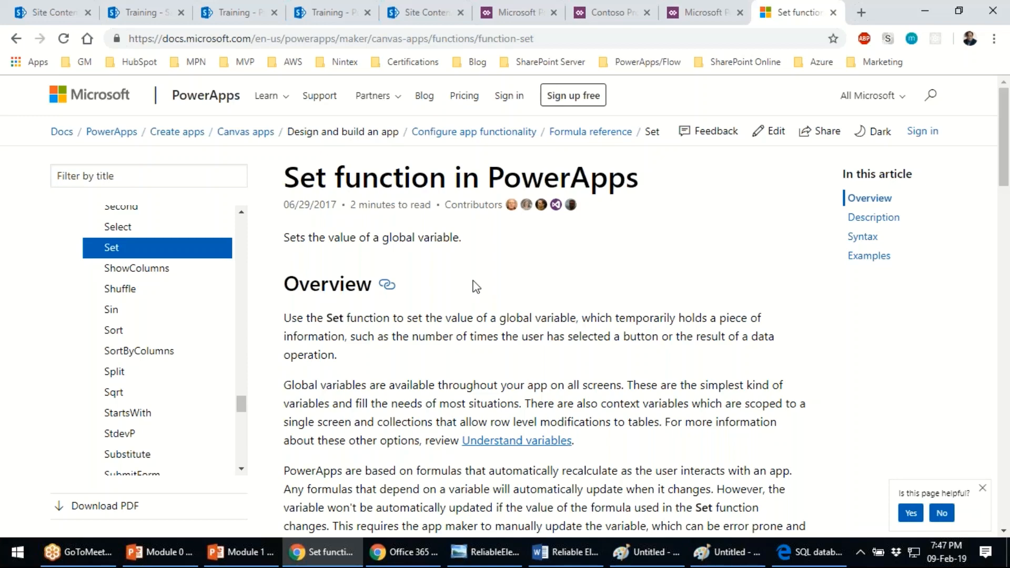
- Examine the syntax and examples in the Set function documentation and highlight the Set( Counter, 1 ) example
{"action": "scroll", "coordinate": [476, 287], "scroll_direction": "down", "scroll_amount": 15}
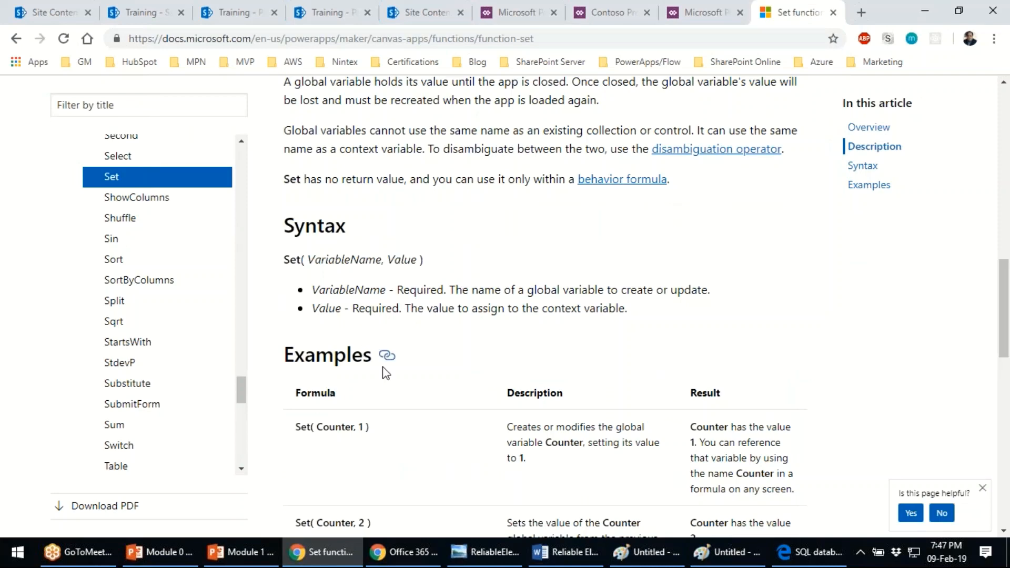
{"action": "scroll", "coordinate": [384, 372], "scroll_direction": "down", "scroll_amount": 3}
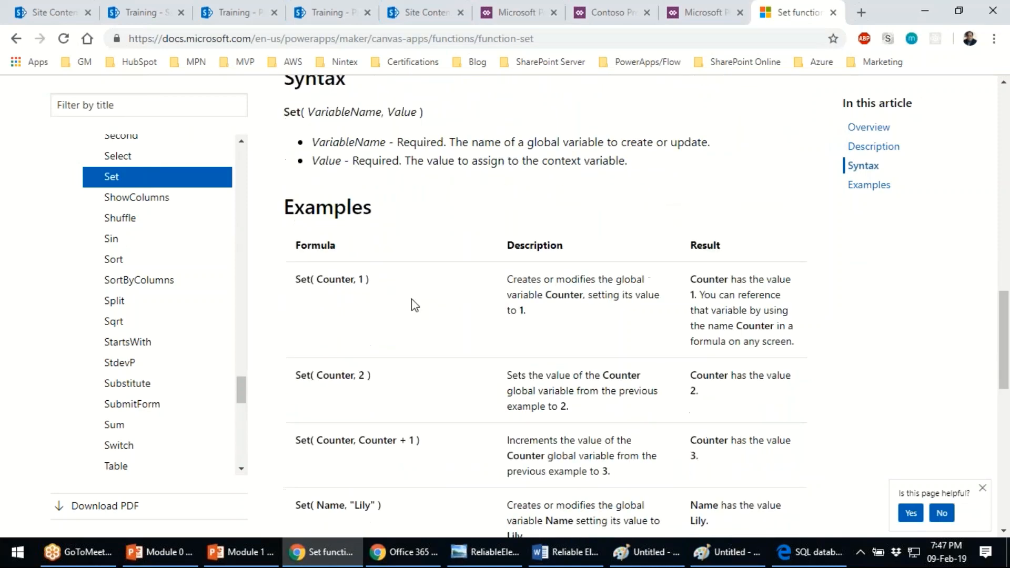
{"action": "left_click_drag", "start_coordinate": [293, 279], "coordinate": [378, 281]}
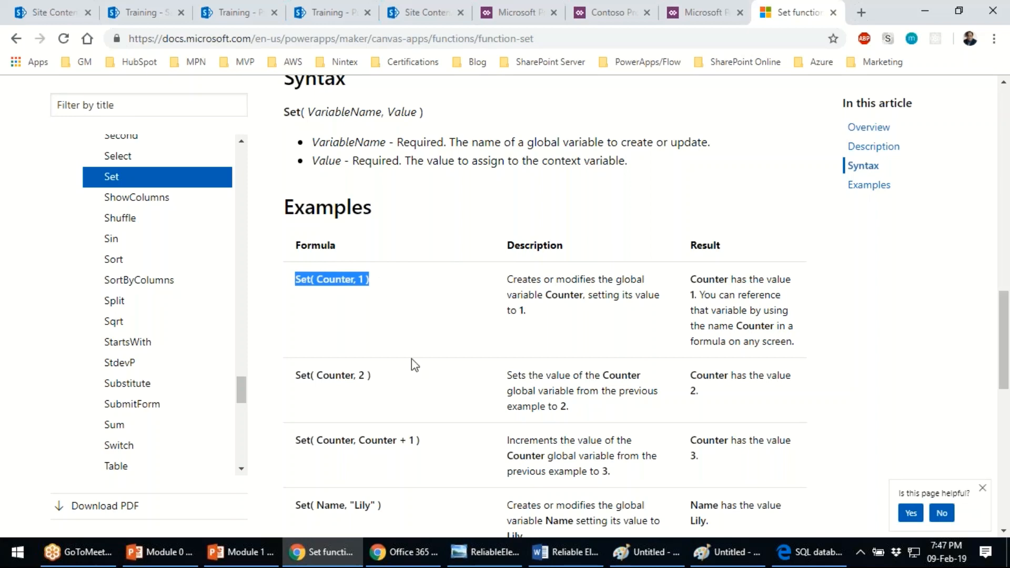
- Return to the Contoso Products app in PowerApps Studio and open BrowseScreen
{"action": "left_click", "coordinate": [398, 553]}
{"action": "left_click", "coordinate": [331, 547]}
{"action": "left_click", "coordinate": [502, 14]}
{"action": "left_click", "coordinate": [594, 12]}
{"action": "left_click", "coordinate": [86, 262]}
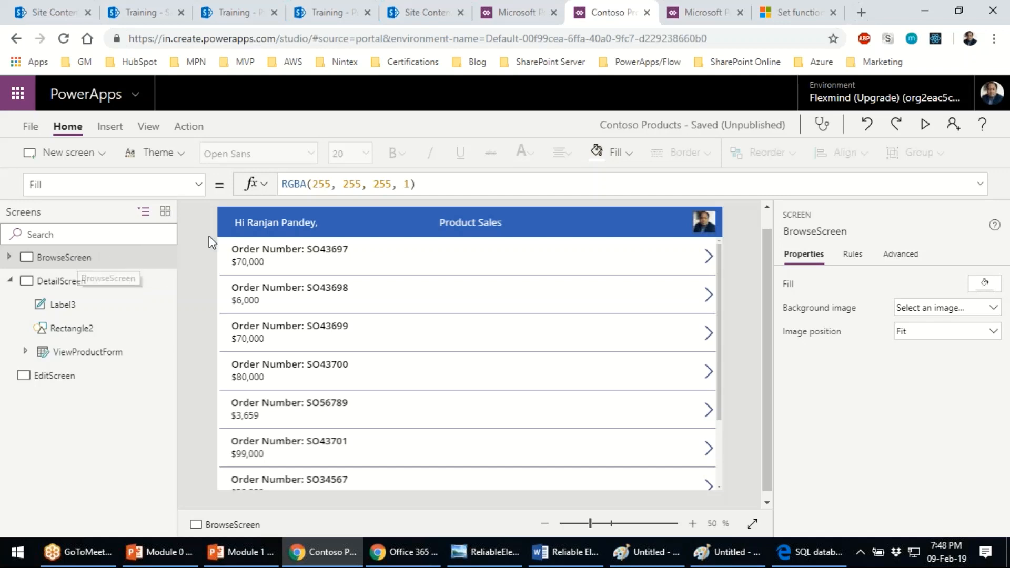
- Set BrowseScreen's OnVisible property to Set(varfontsize,20) and save the app
{"action": "left_click", "coordinate": [196, 192]}
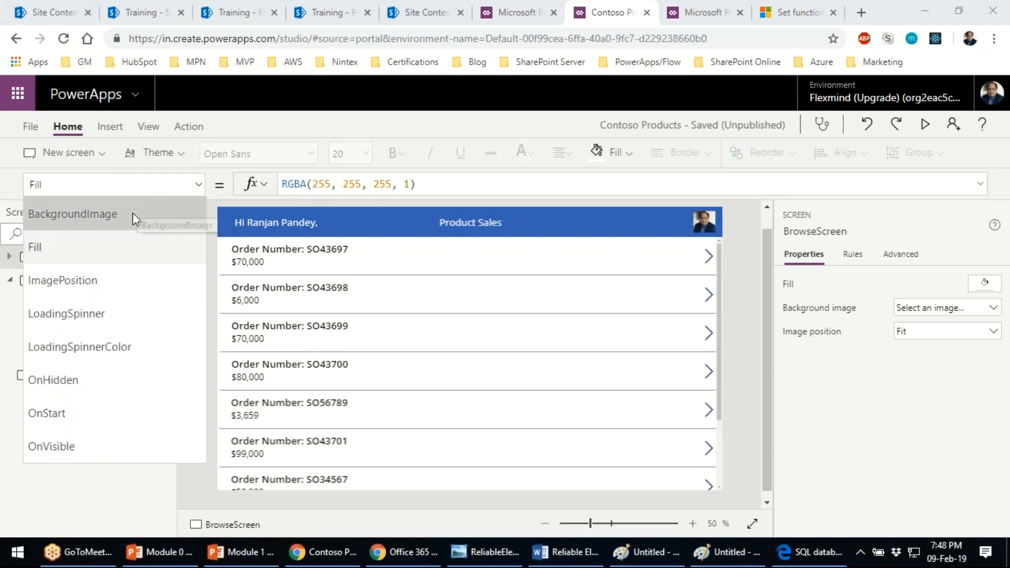
{"action": "left_click", "coordinate": [281, 111]}
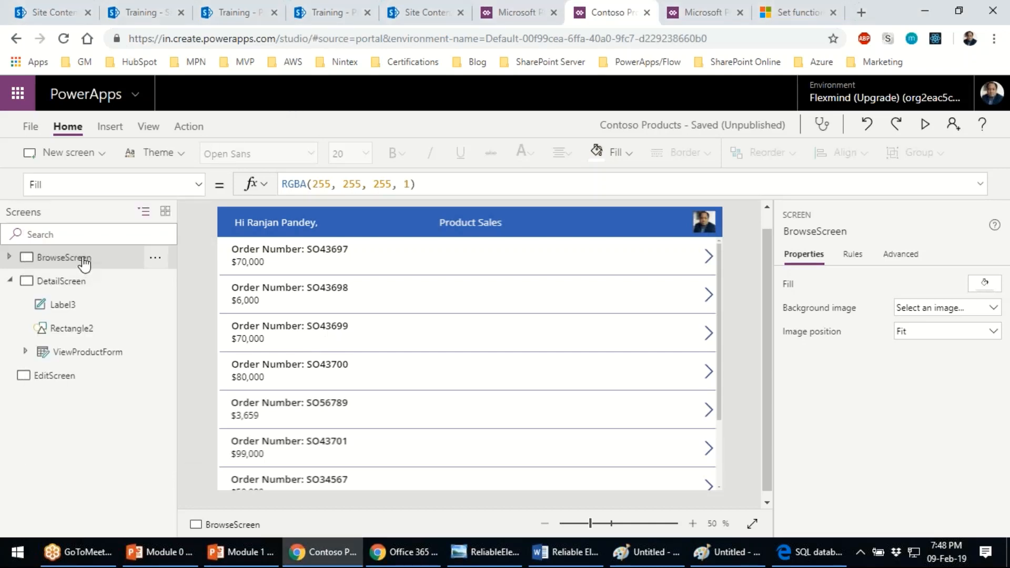
{"action": "left_click", "coordinate": [198, 184]}
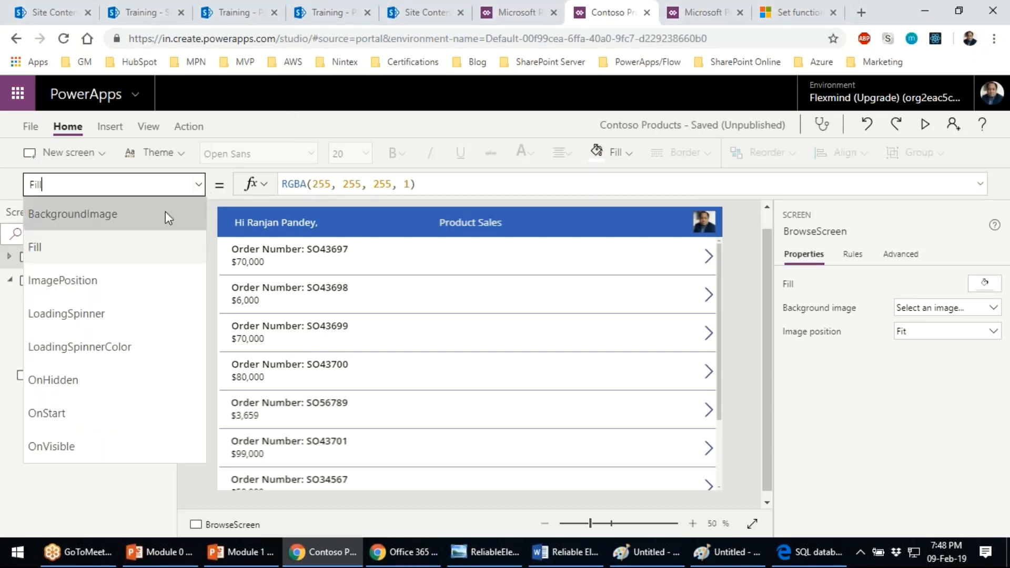
{"action": "left_click", "coordinate": [78, 433]}
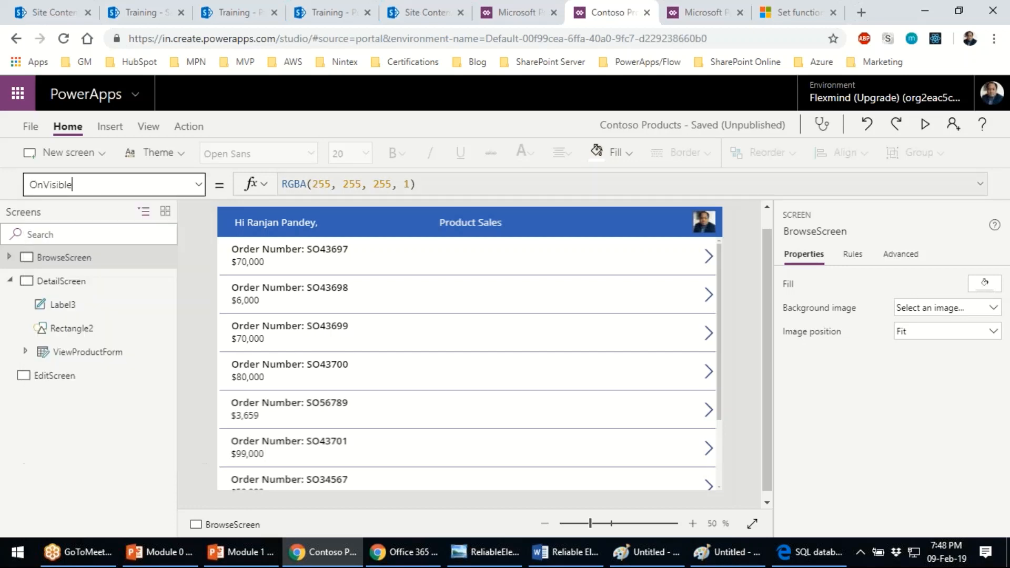
{"action": "left_click", "coordinate": [335, 199]}
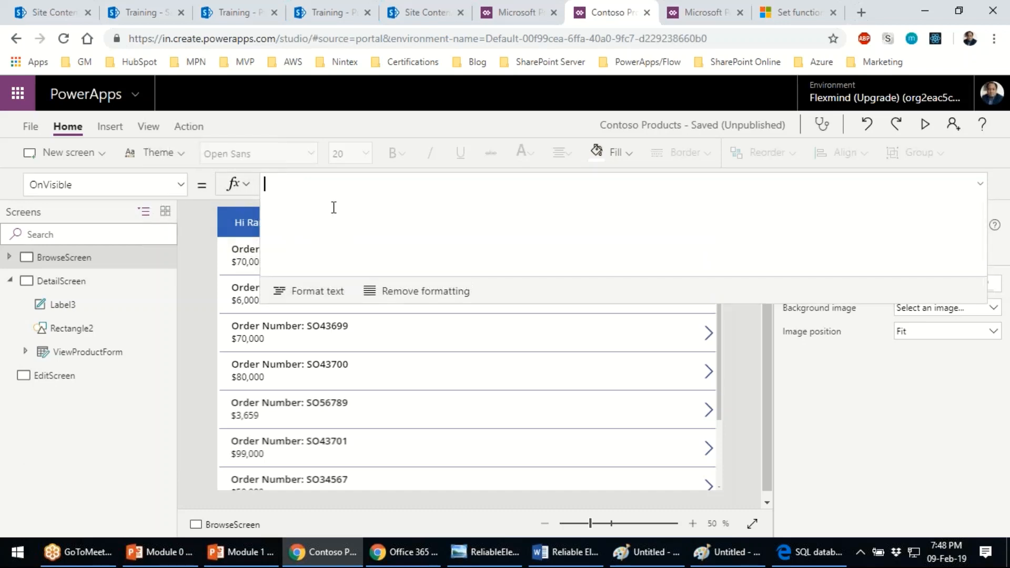
{"action": "type", "text": "se"}
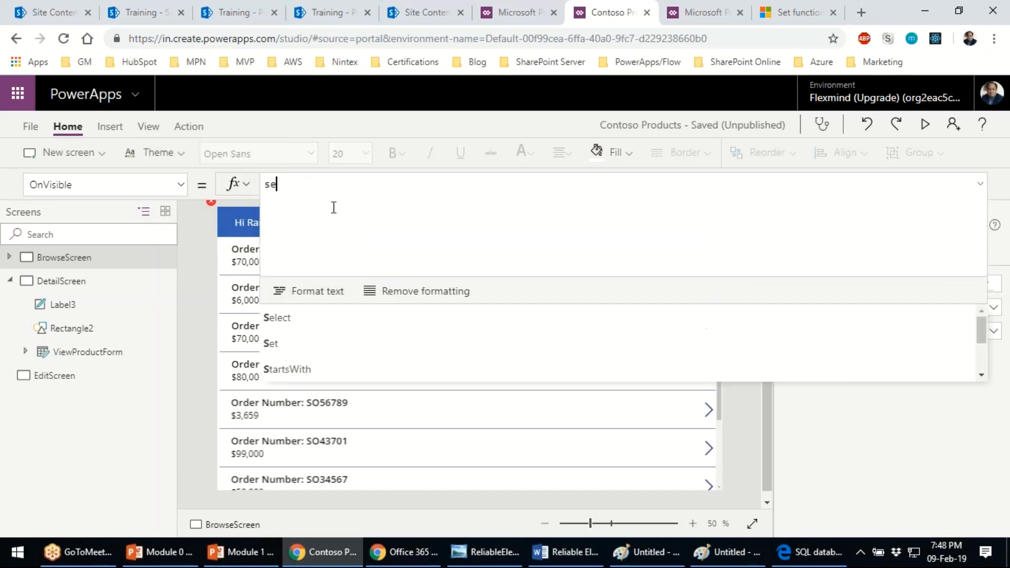
{"action": "type", "text": "t("}
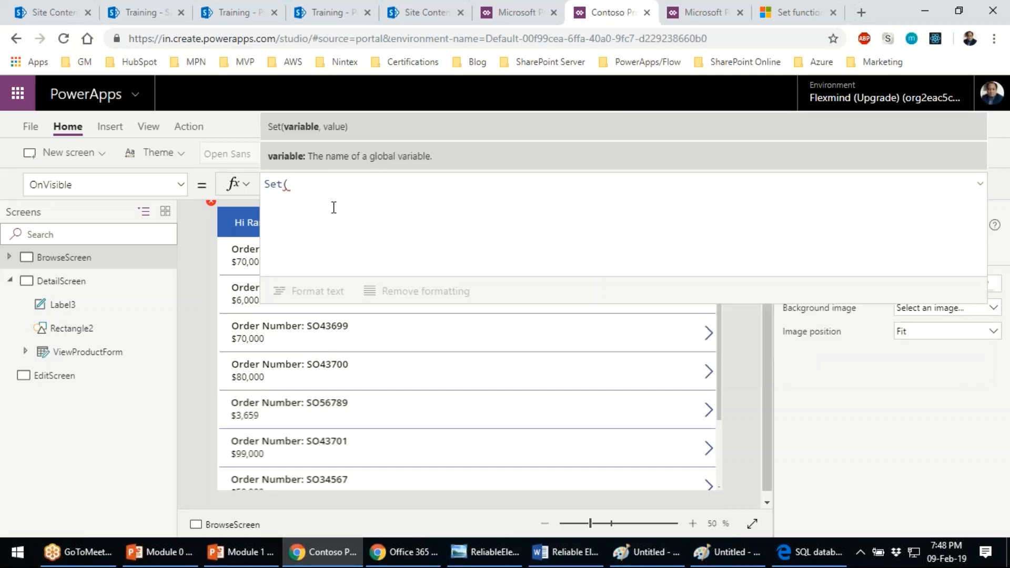
{"action": "type", "text": "var"}
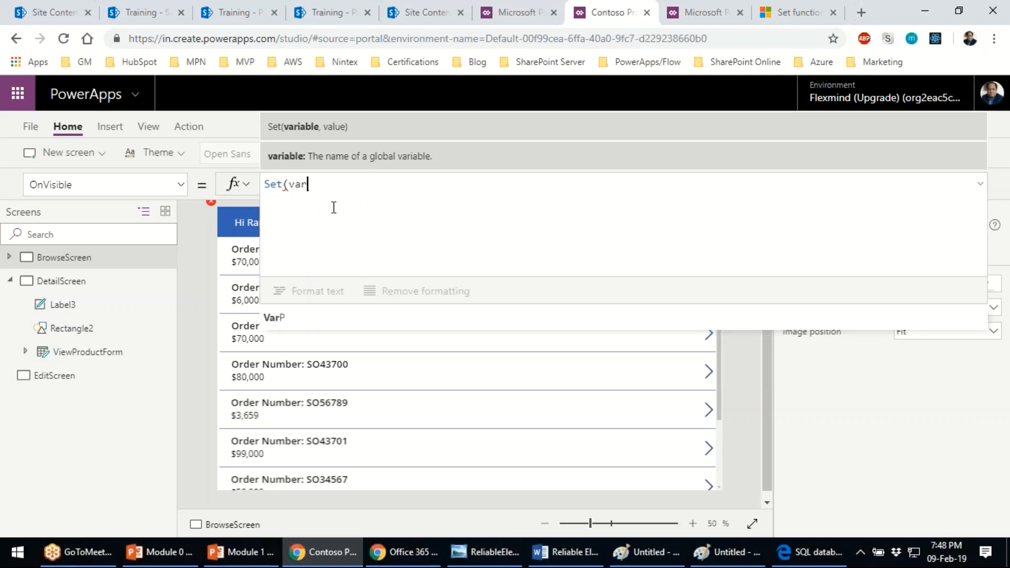
{"action": "type", "text": "fon"}
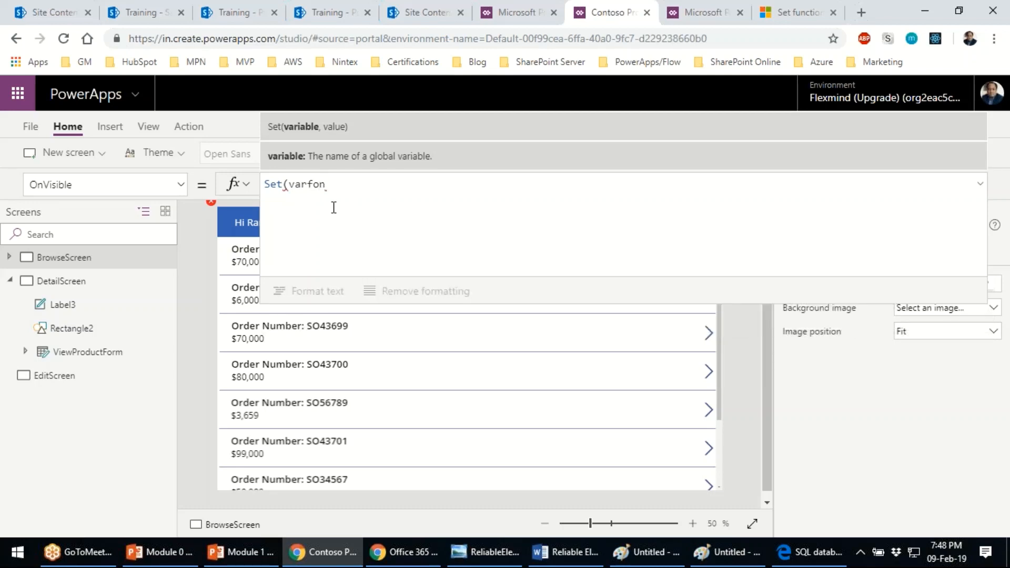
{"action": "type", "text": "tsize"}
{"action": "key", "text": "BackSpace"}
{"action": "key", "text": "BackSpace"}
{"action": "key", "text": "BackSpace"}
{"action": "key", "text": "BackSpace"}
{"action": "key", "text": "BackSpace"}
{"action": "key", "text": "BackSpace"}
{"action": "key", "text": "BackSpace"}
{"action": "key", "text": "BackSpace"}
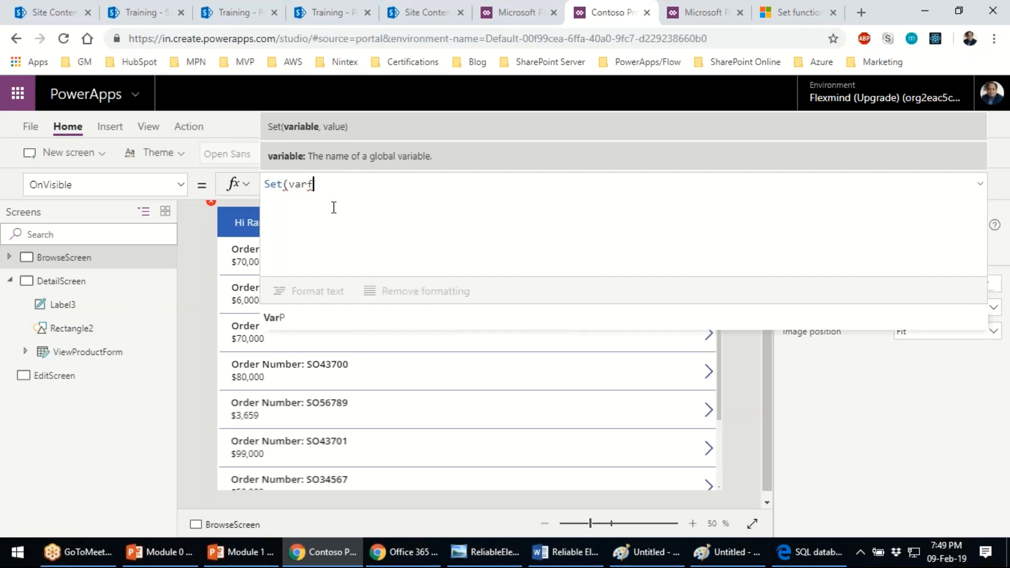
{"action": "type", "text": "fontsize,"}
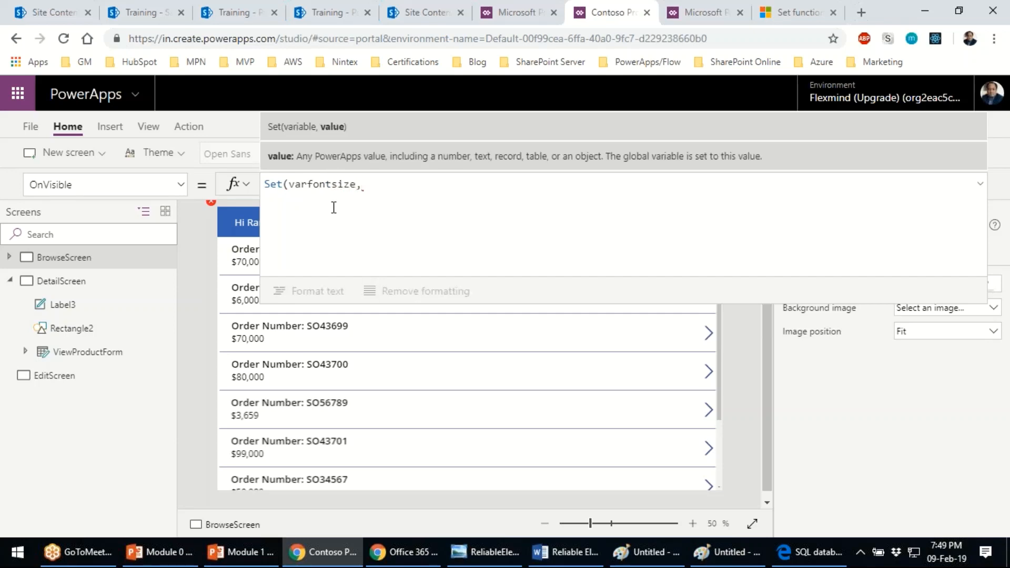
{"action": "type", "text": "20)"}
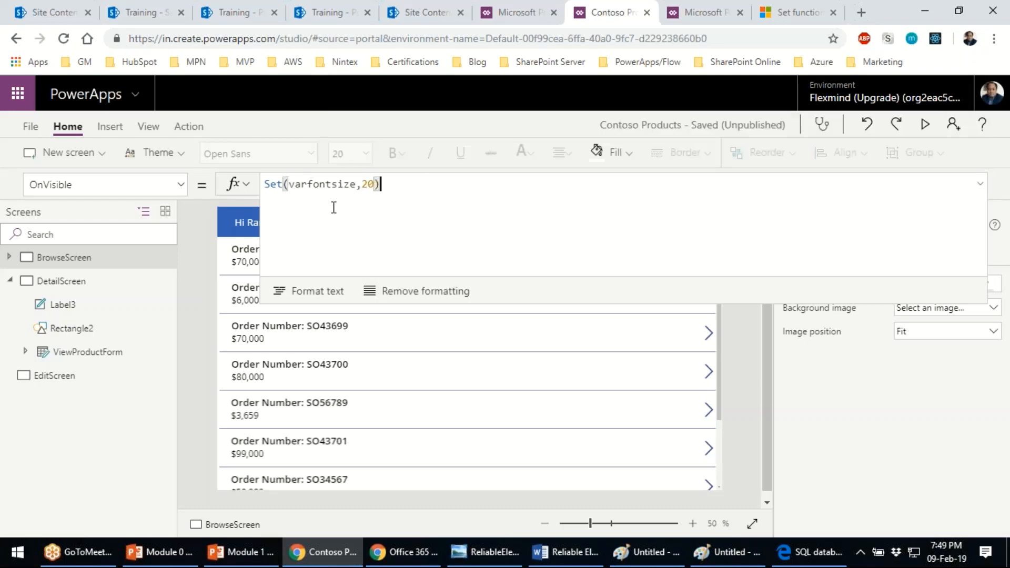
{"action": "key", "text": "ctrl+s"}
- Rename the global variable in BrowseScreen's OnVisible formula to vartitlefontsize
{"action": "left_click", "coordinate": [316, 184]}
{"action": "type", "text": "title"}
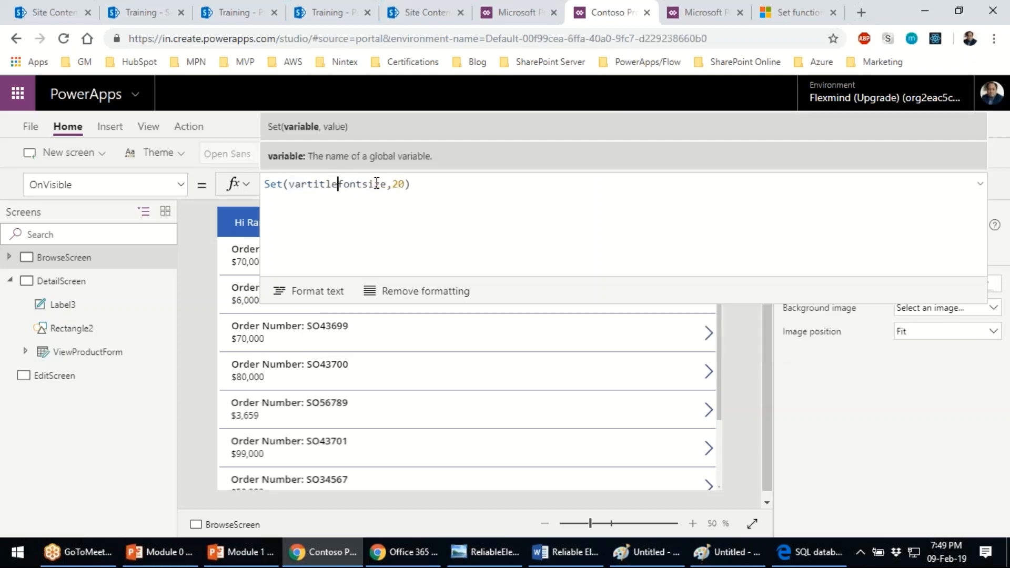
{"action": "left_click", "coordinate": [422, 185]}
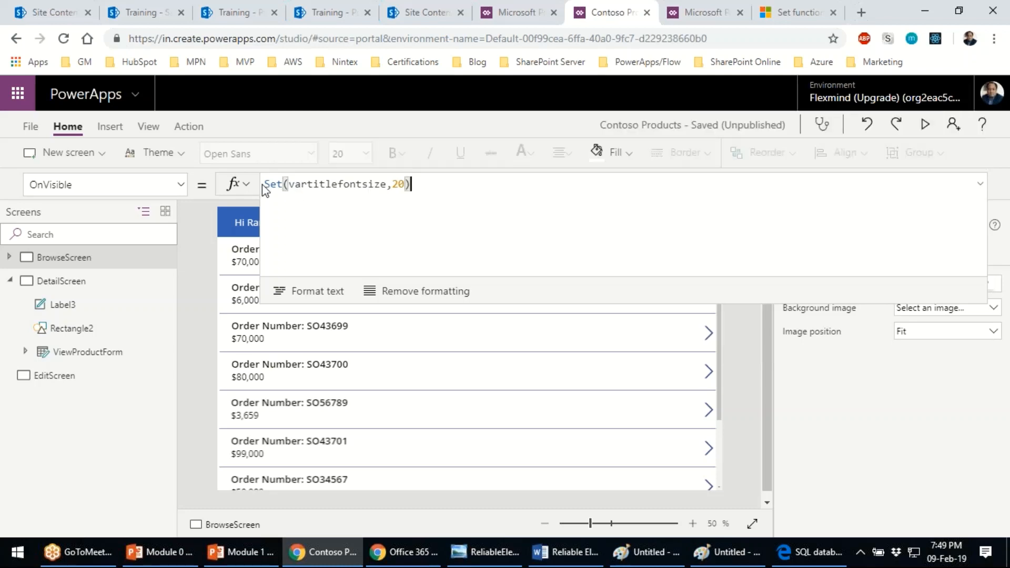
- Append a second statement, Set(varsubtitlefontsize,16), to BrowseScreen's OnVisible formula, separated from the first by a semicolon
{"action": "key", "text": "ctrl+a"}
{"action": "key", "text": "ctrl+c"}
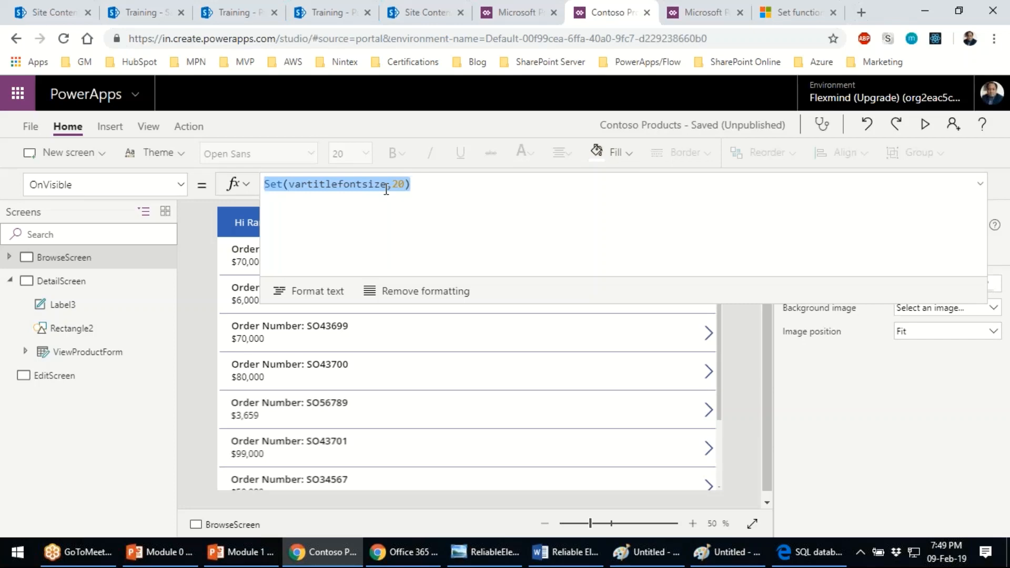
{"action": "left_click", "coordinate": [463, 186]}
{"action": "type", "text": ";;"}
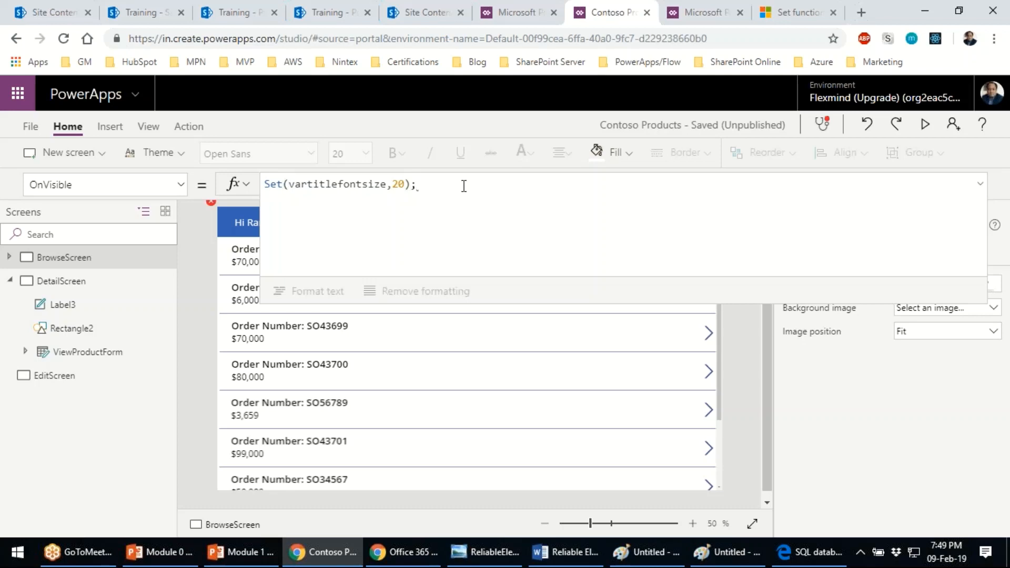
{"action": "key", "text": "ctrl+v"}
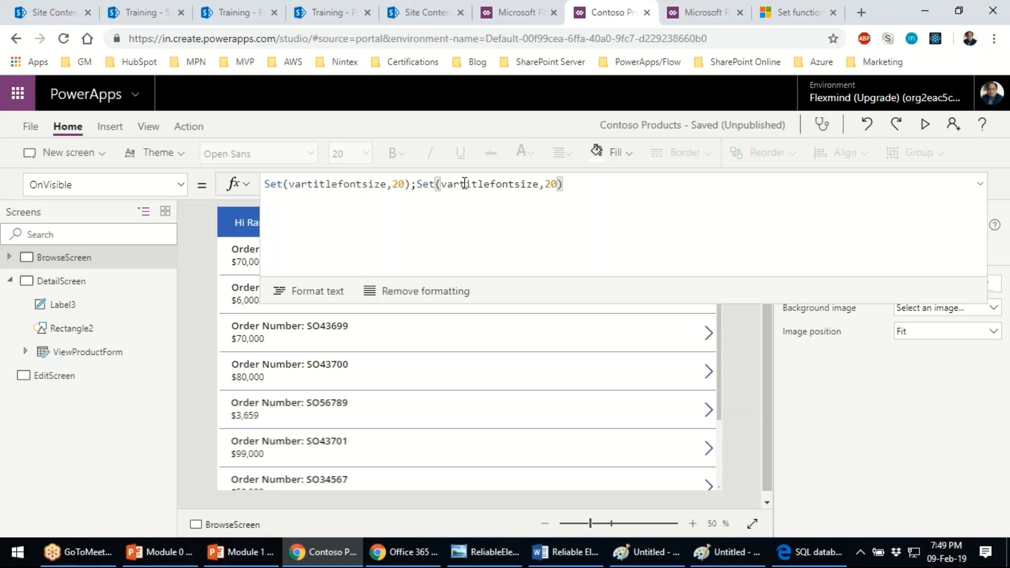
{"action": "left_click", "coordinate": [459, 185]}
{"action": "type", "text": "sub"}
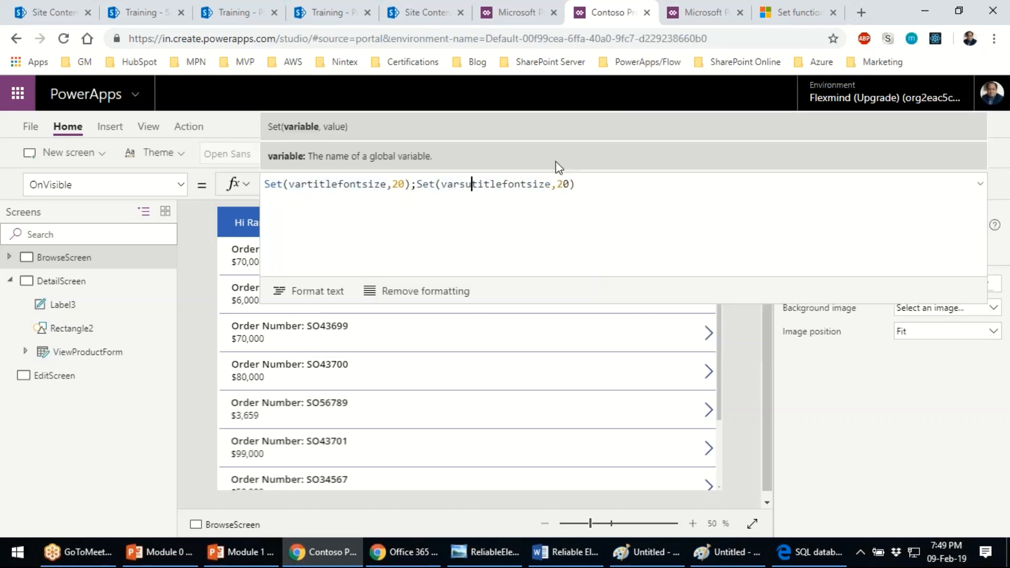
{"action": "left_click", "coordinate": [582, 184]}
{"action": "key", "text": "BackSpace"}
{"action": "key", "text": "BackSpace"}
{"action": "type", "text": "16"}
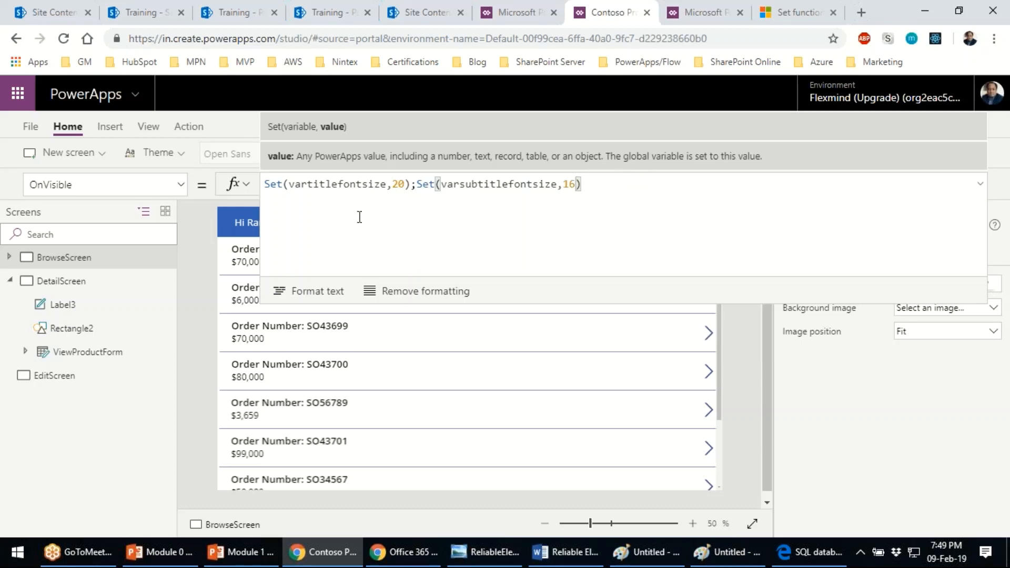
- Insert the comment /*define global variable*/ at the beginning of BrowseScreen's OnVisible formula
{"action": "left_click", "coordinate": [265, 184]}
{"action": "type", "text": "/"}
{"action": "type", "text": "**/"}
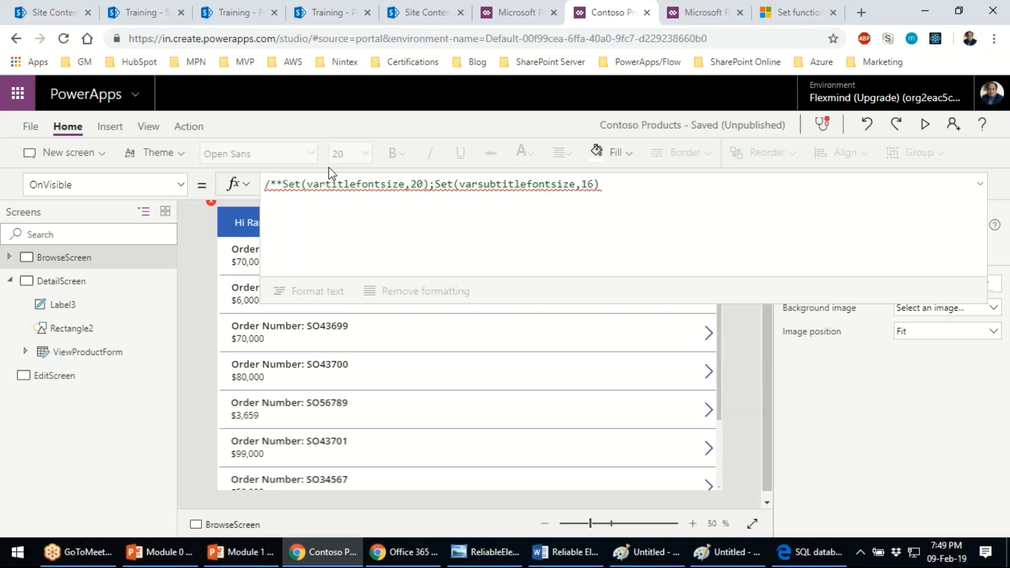
{"action": "key", "text": "Left"}
{"action": "key", "text": "Left"}
{"action": "type", "text": "define "}
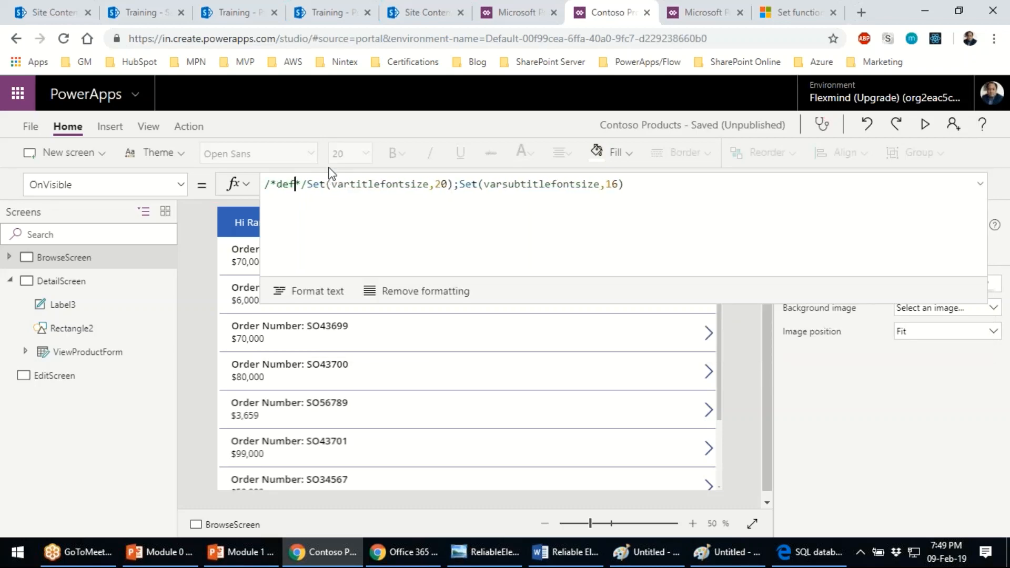
{"action": "type", "text": "global var"}
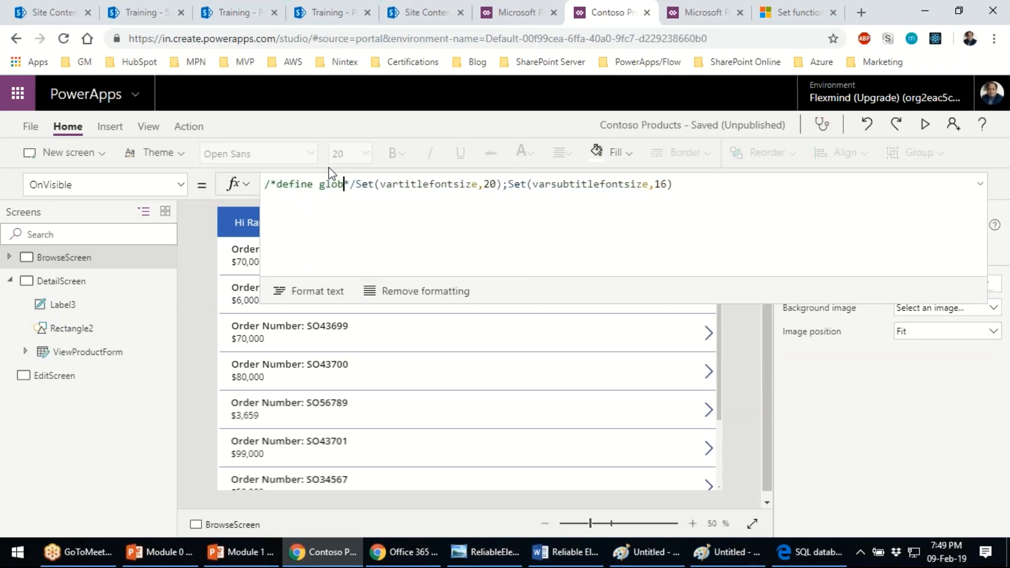
{"action": "type", "text": "iable"}
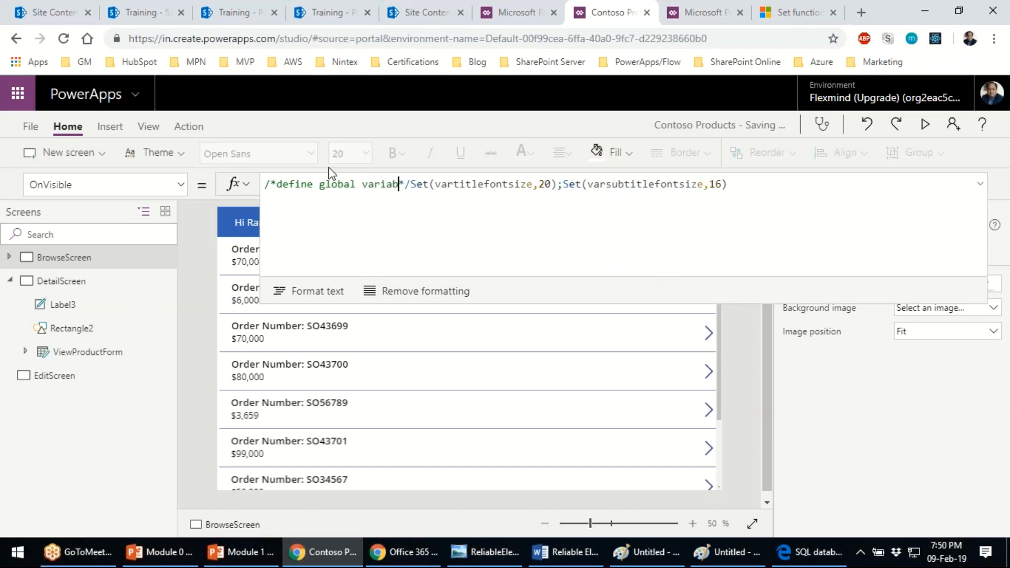
- Auto-format the OnVisible formula across multiple lines, enlarge the formula area to review it, save the app and collapse the formula area
{"action": "left_click", "coordinate": [744, 217]}
{"action": "key", "text": "ctrl+a"}
{"action": "left_click", "coordinate": [316, 291]}
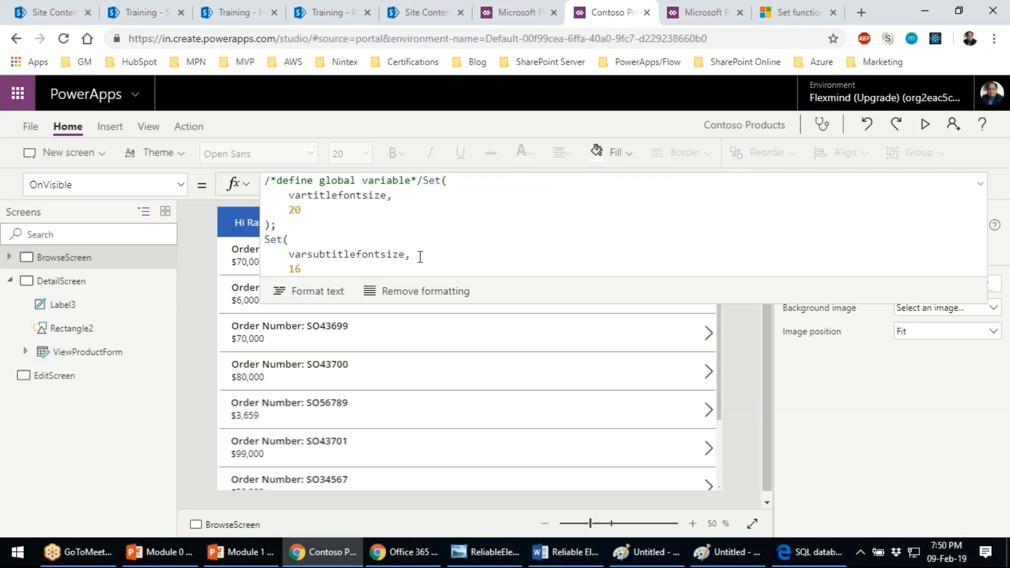
{"action": "left_click_drag", "start_coordinate": [500, 305], "coordinate": [492, 413]}
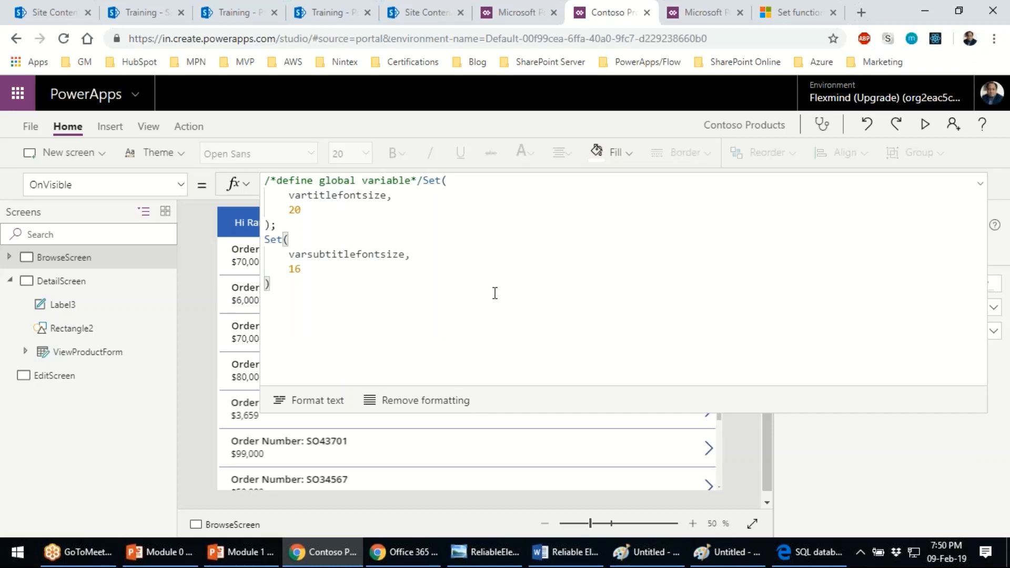
{"action": "key", "text": "ctrl+s"}
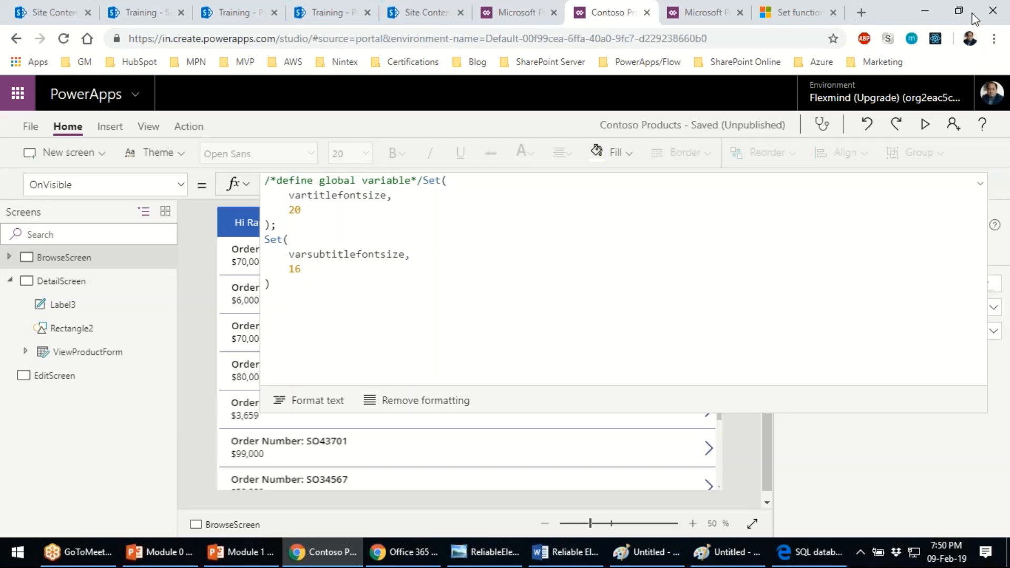
{"action": "left_click", "coordinate": [984, 185]}
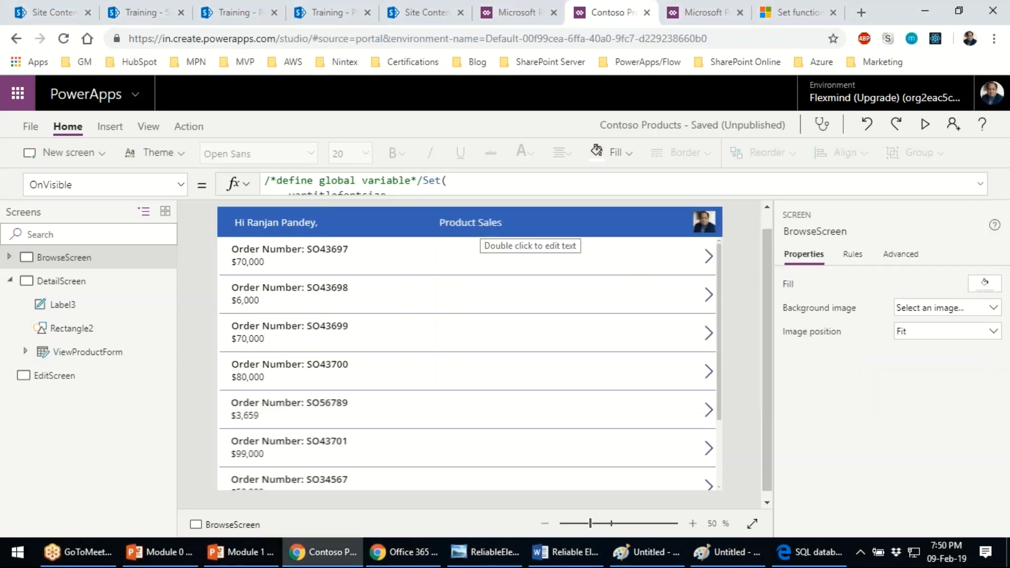
- Rename the "Product Sales" header label on BrowseScreen to LabelTitle
{"action": "left_click", "coordinate": [508, 223]}
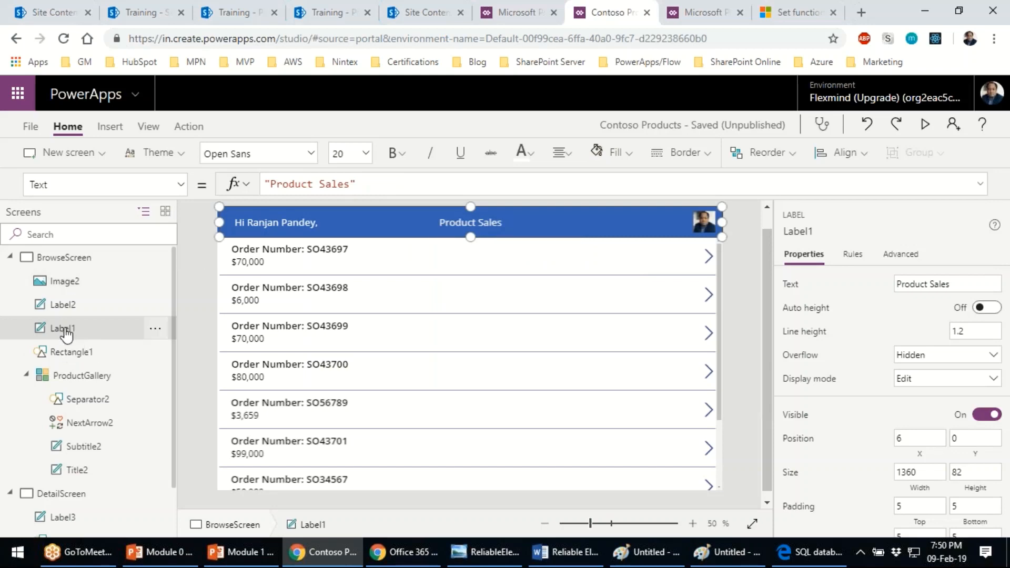
{"action": "left_click", "coordinate": [153, 330]}
{"action": "left_click", "coordinate": [175, 420]}
{"action": "left_click", "coordinate": [106, 329]}
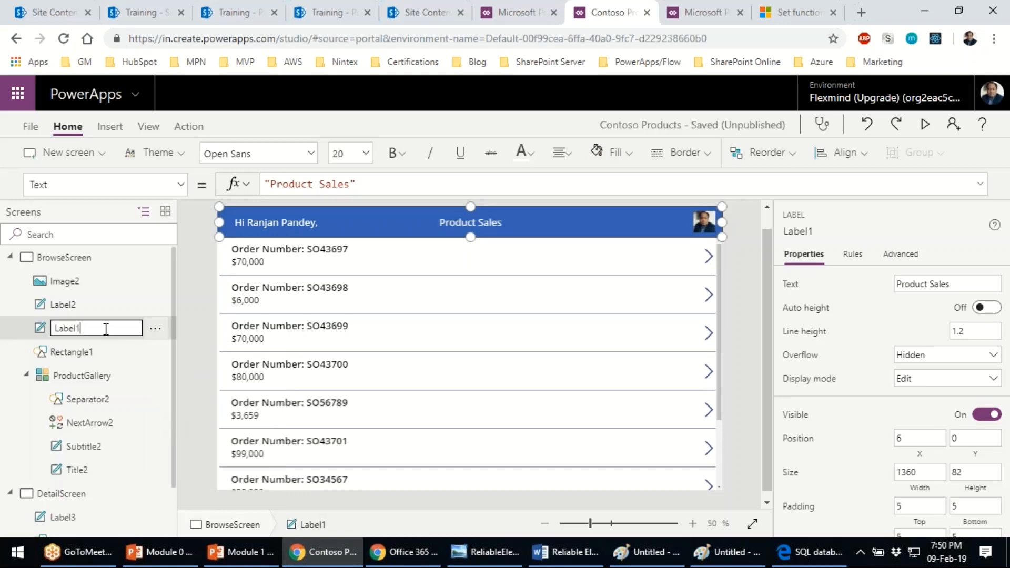
{"action": "key", "text": "BackSpace"}
{"action": "type", "text": "Title"}
{"action": "key", "text": "Return"}
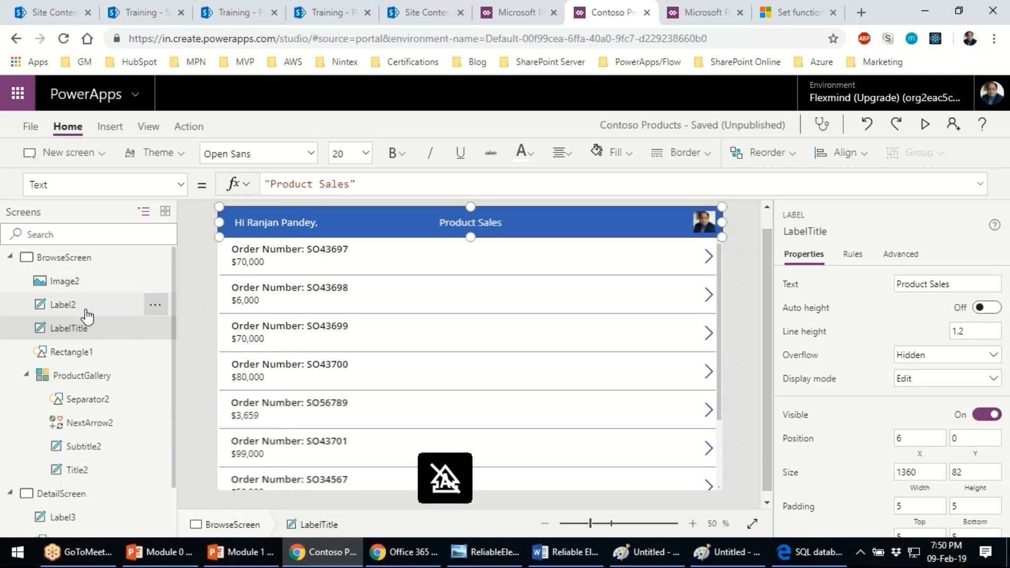
- Rename the greeting label, Label2, on BrowseScreen to LabelUserName
{"action": "left_click", "coordinate": [155, 329]}
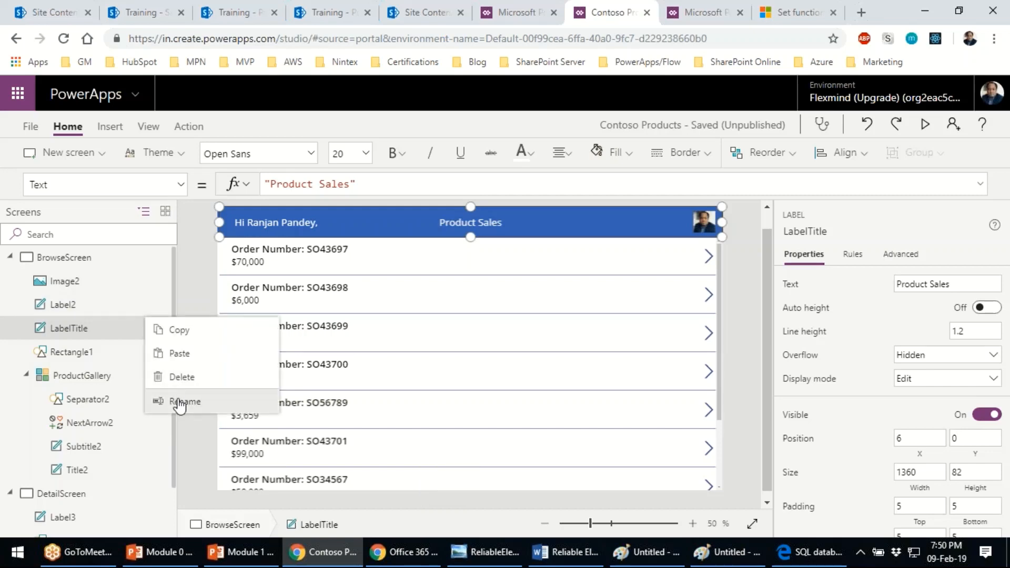
{"action": "left_click", "coordinate": [180, 404]}
{"action": "left_click", "coordinate": [102, 305]}
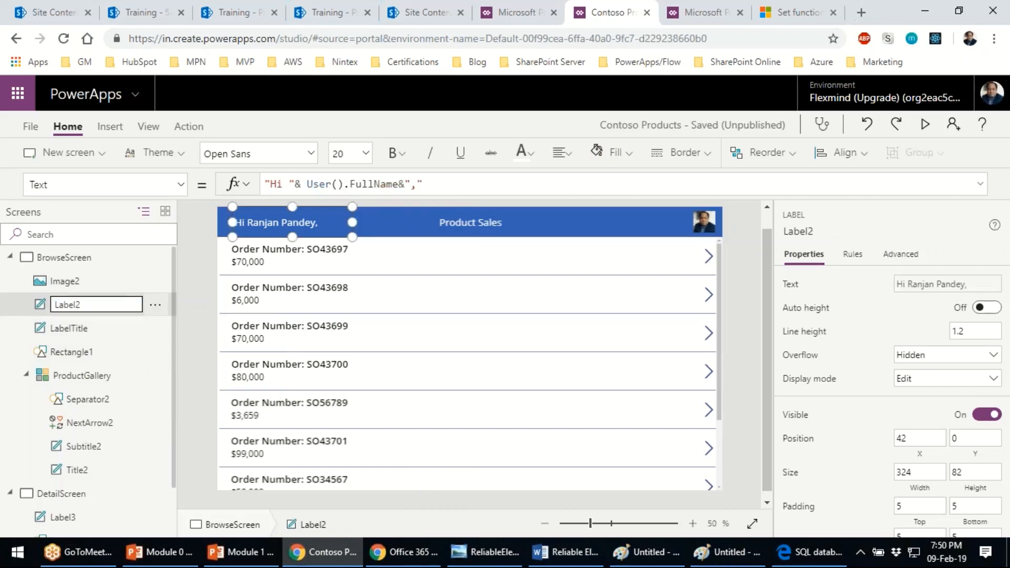
{"action": "key", "text": "BackSpace"}
{"action": "key", "text": "Caps_Lock"}
{"action": "type", "text": "U"}
{"action": "key", "text": "Caps_Lock"}
{"action": "type", "text": "ser"}
{"action": "key", "text": "Caps_Lock"}
{"action": "type", "text": "N"}
{"action": "key", "text": "Caps_Lock"}
{"action": "type", "text": "ame"}
{"action": "key", "text": "Return"}
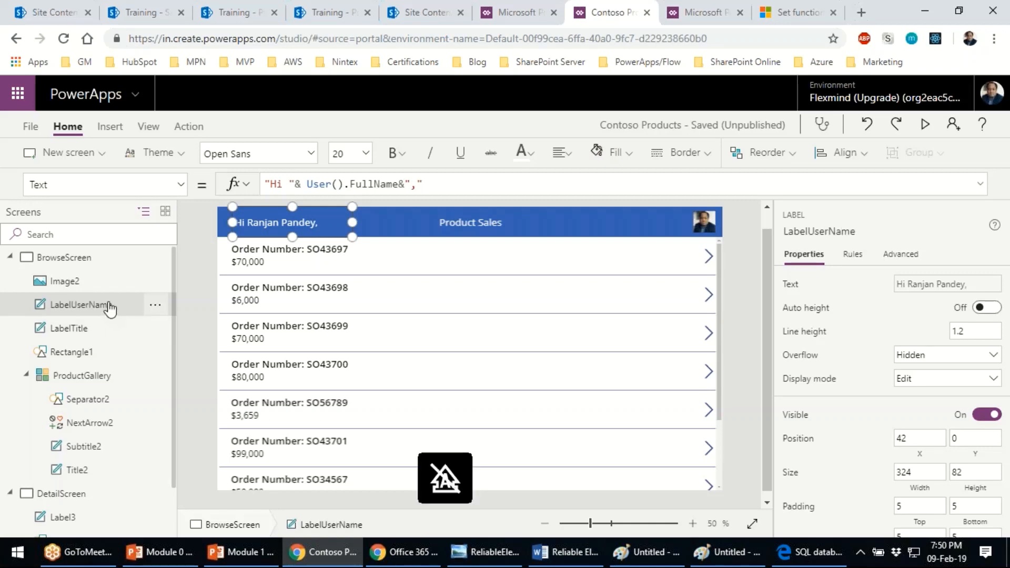
- Set the Size property of LabelTitle to the global variable vartitlefontsize
{"action": "left_click", "coordinate": [109, 333]}
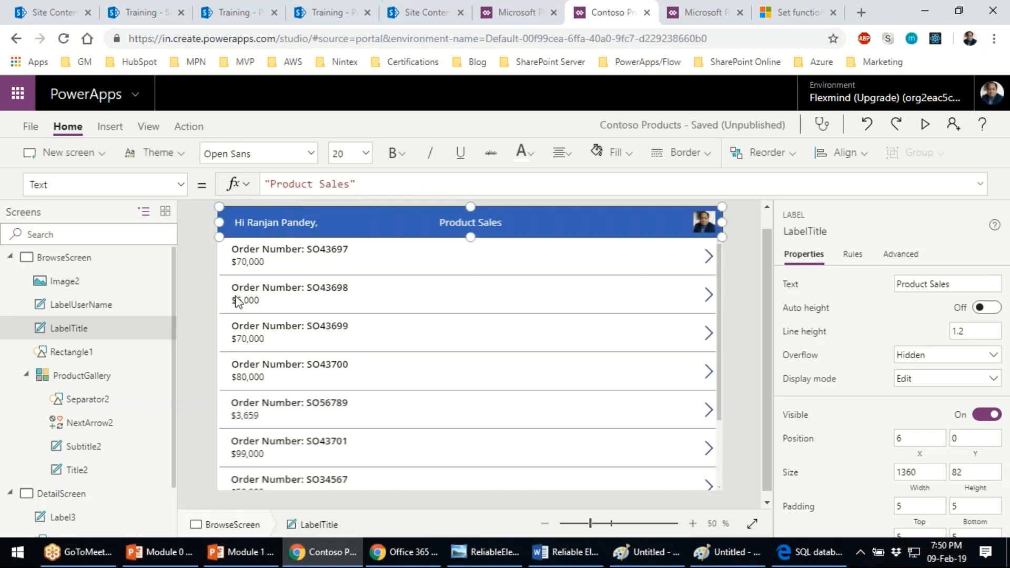
{"action": "left_click", "coordinate": [181, 186]}
{"action": "scroll", "coordinate": [99, 377], "scroll_direction": "down", "scroll_amount": 2}
{"action": "scroll", "coordinate": [97, 378], "scroll_direction": "up", "scroll_amount": 3}
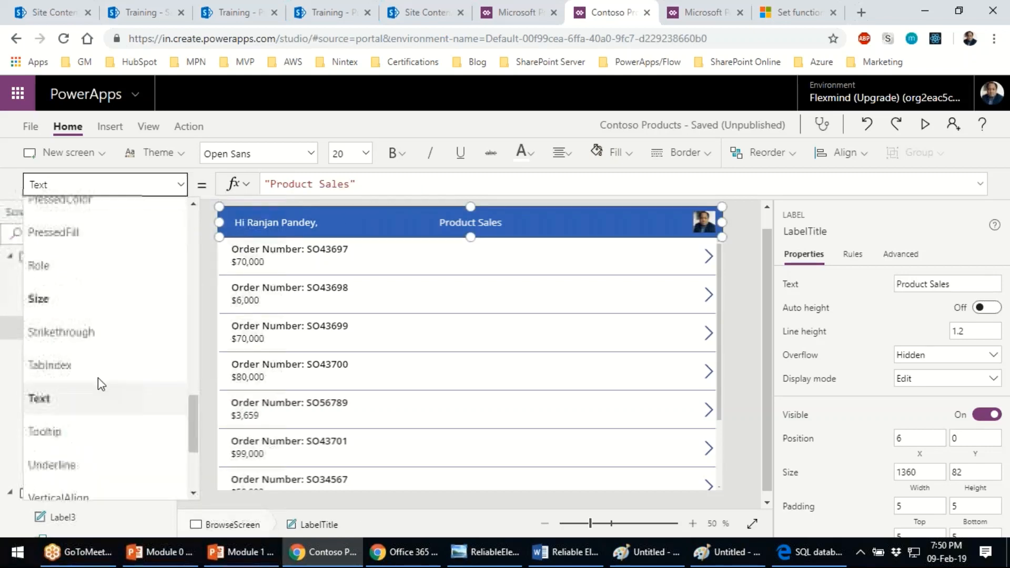
{"action": "scroll", "coordinate": [98, 378], "scroll_direction": "up", "scroll_amount": 6}
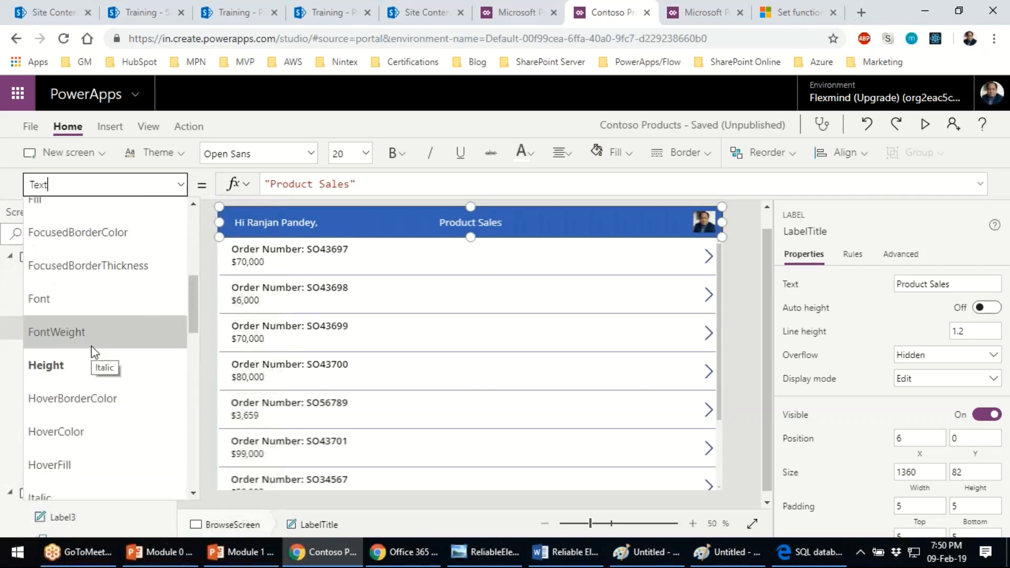
{"action": "scroll", "coordinate": [91, 348], "scroll_direction": "down", "scroll_amount": 2}
{"action": "scroll", "coordinate": [91, 348], "scroll_direction": "up", "scroll_amount": 4}
{"action": "scroll", "coordinate": [92, 349], "scroll_direction": "down", "scroll_amount": 8}
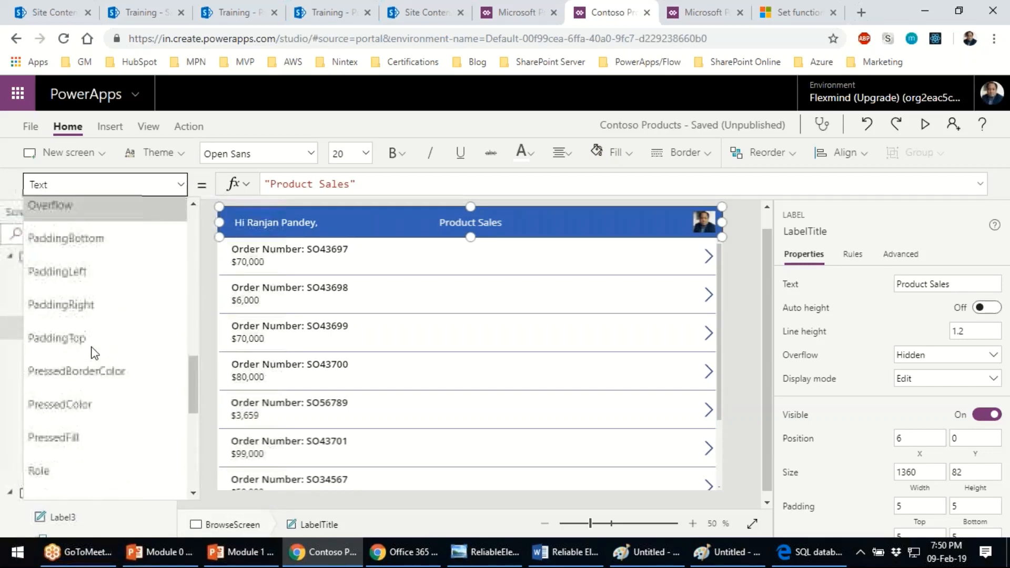
{"action": "scroll", "coordinate": [95, 352], "scroll_direction": "down", "scroll_amount": 2}
{"action": "left_click", "coordinate": [87, 342]}
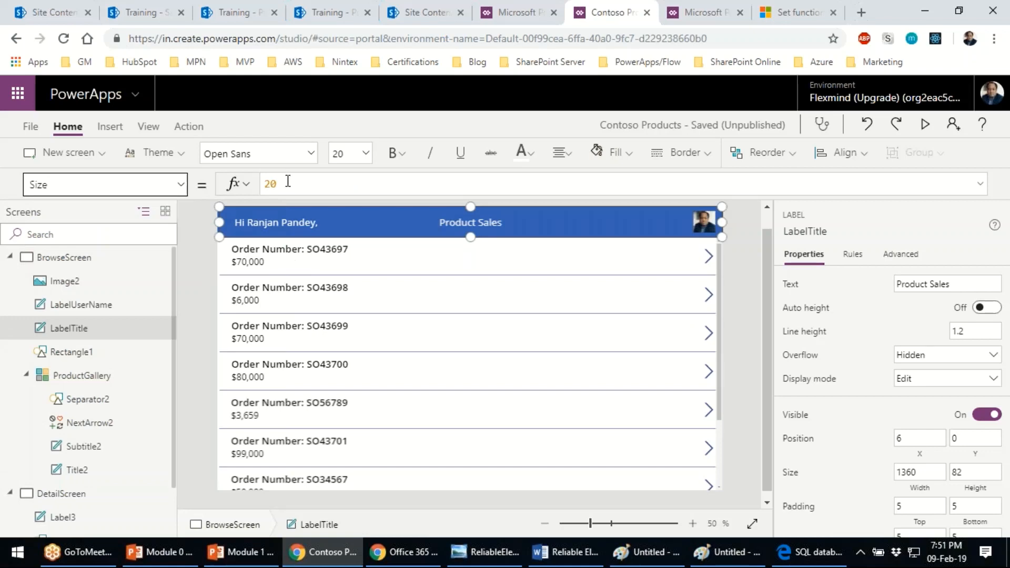
{"action": "left_click_drag", "start_coordinate": [287, 187], "coordinate": [239, 192]}
{"action": "type", "text": "var"}
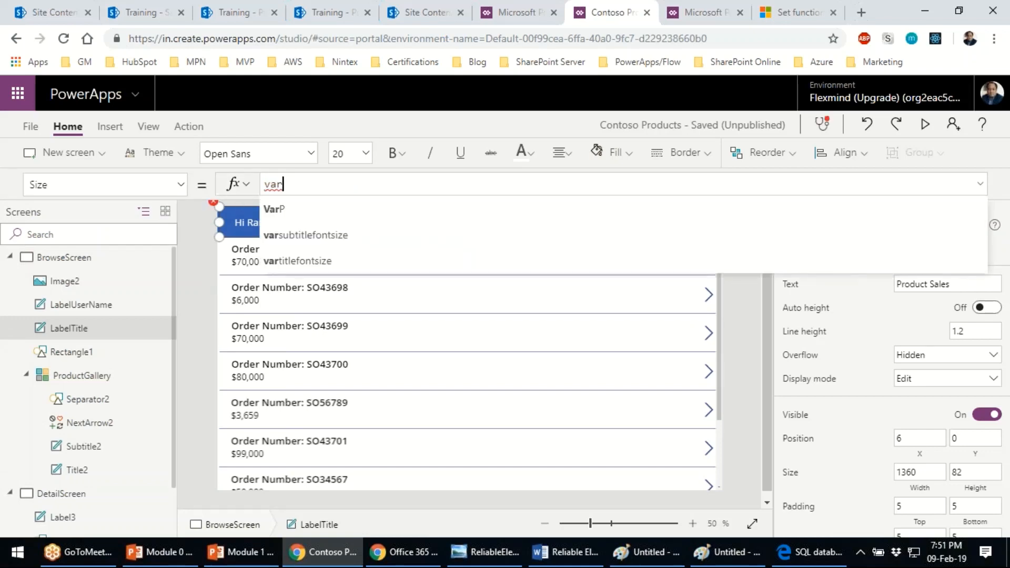
{"action": "left_click", "coordinate": [323, 258]}
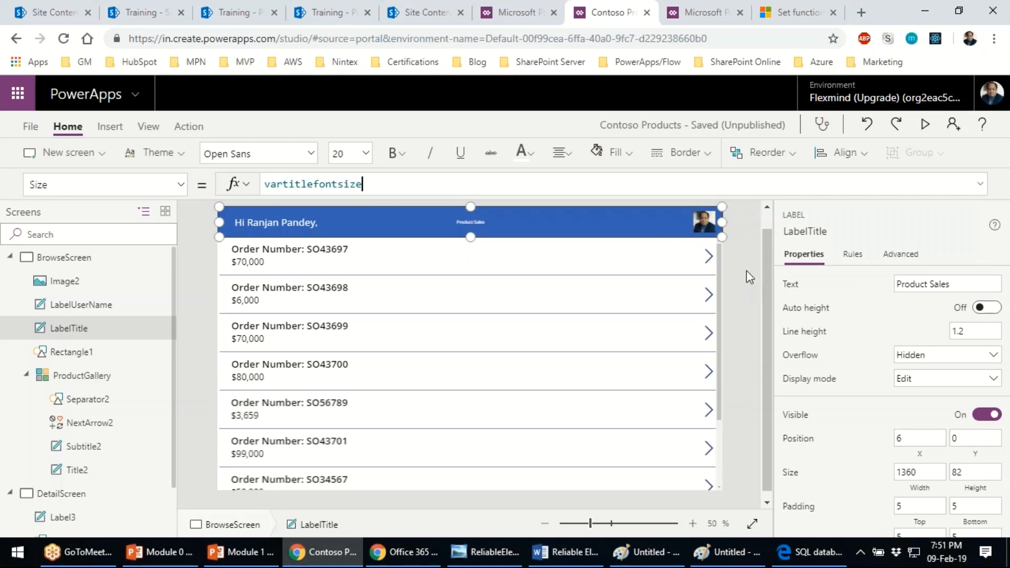
{"action": "left_click", "coordinate": [756, 290]}
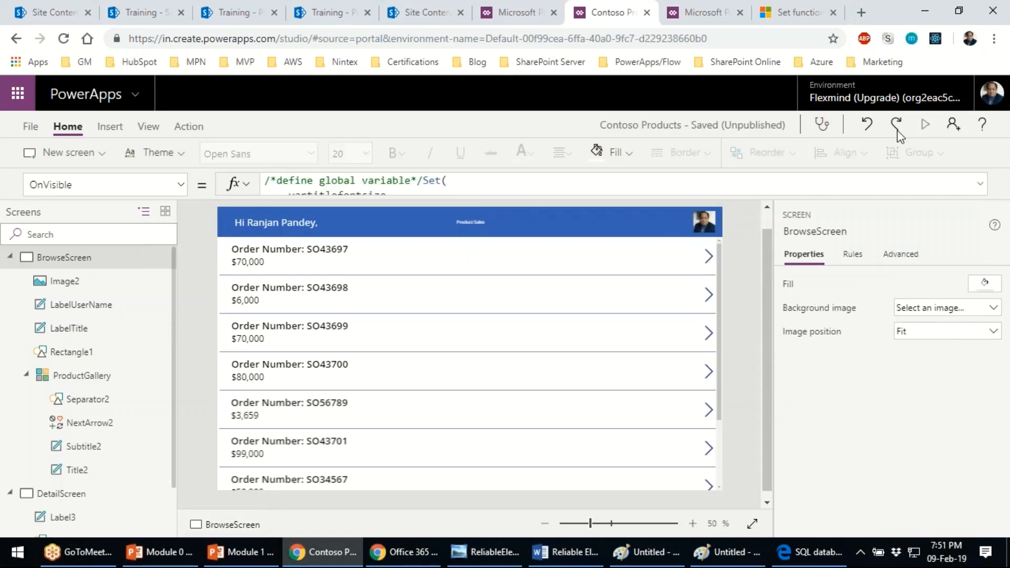
- Preview the app to check the "Product Sales" title, close the preview, reselect LabelTitle and save the app
{"action": "key", "text": "F5"}
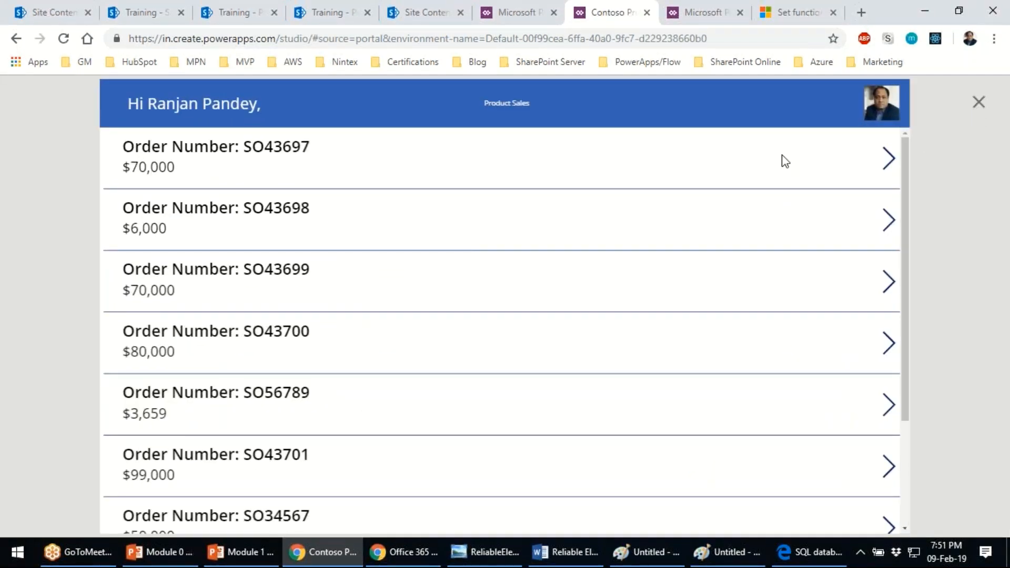
{"action": "key", "text": "Escape"}
{"action": "left_click", "coordinate": [476, 224]}
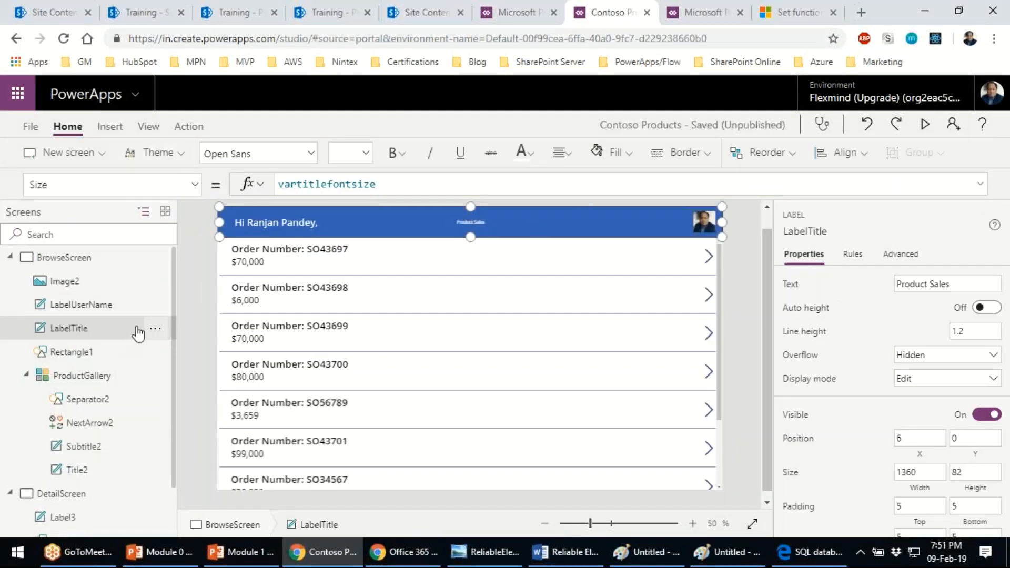
{"action": "key", "text": "ctrl+s"}
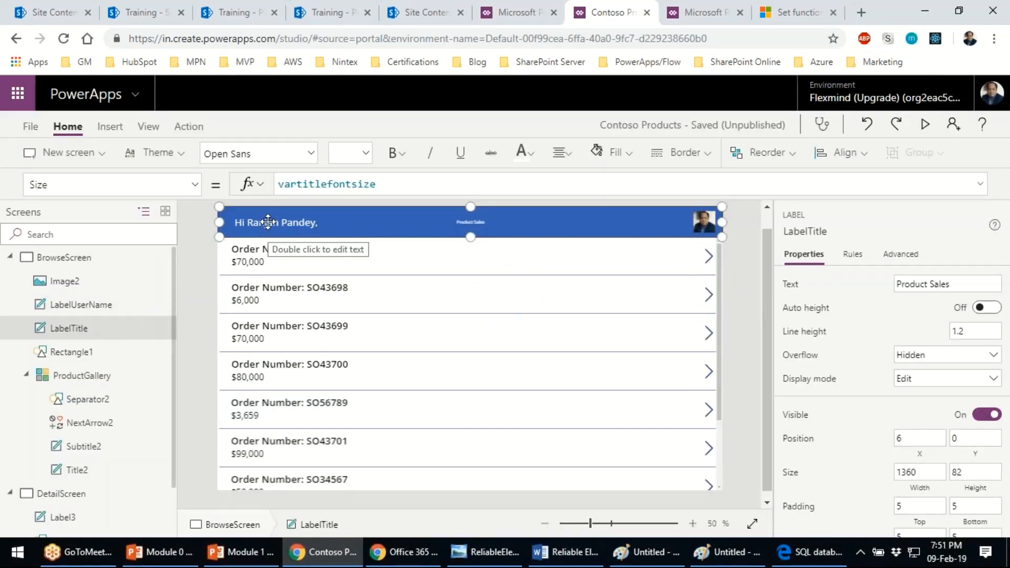
- Set the Size property of LabelUserName to the global variable varsubtitlefontsize and save the app
{"action": "left_click", "coordinate": [104, 303]}
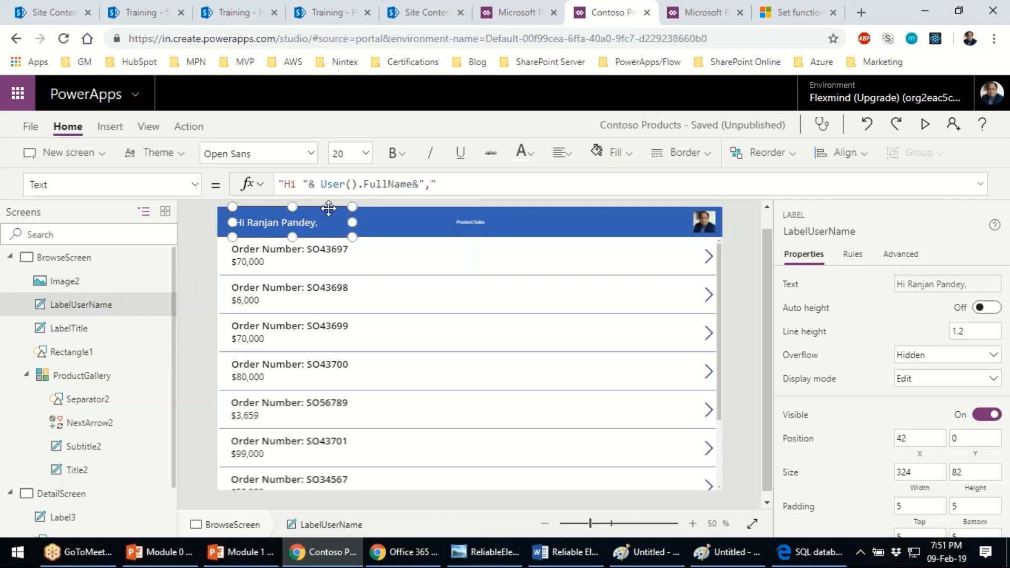
{"action": "left_click", "coordinate": [194, 192]}
{"action": "left_click", "coordinate": [78, 332]}
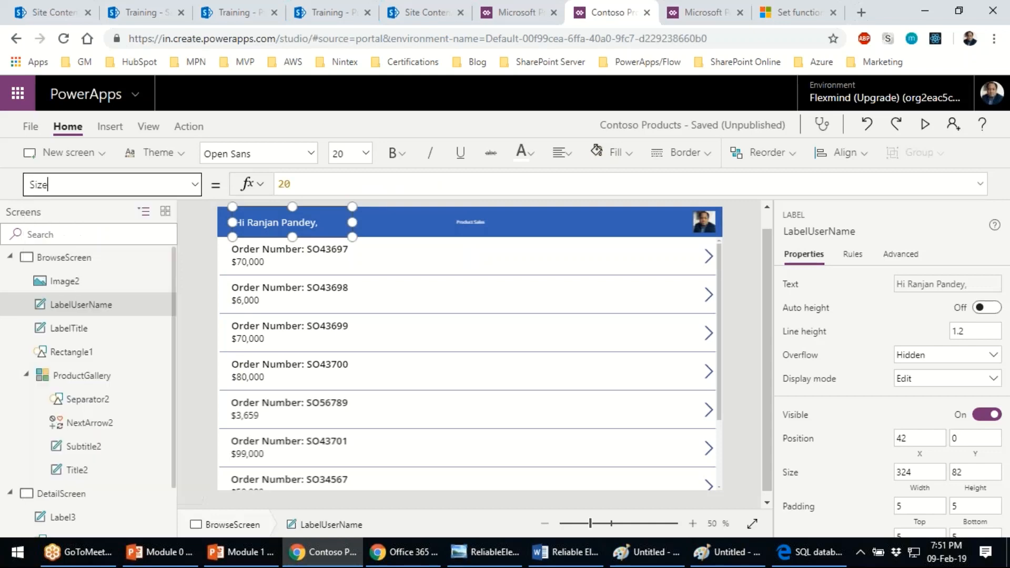
{"action": "type", "text": "var"}
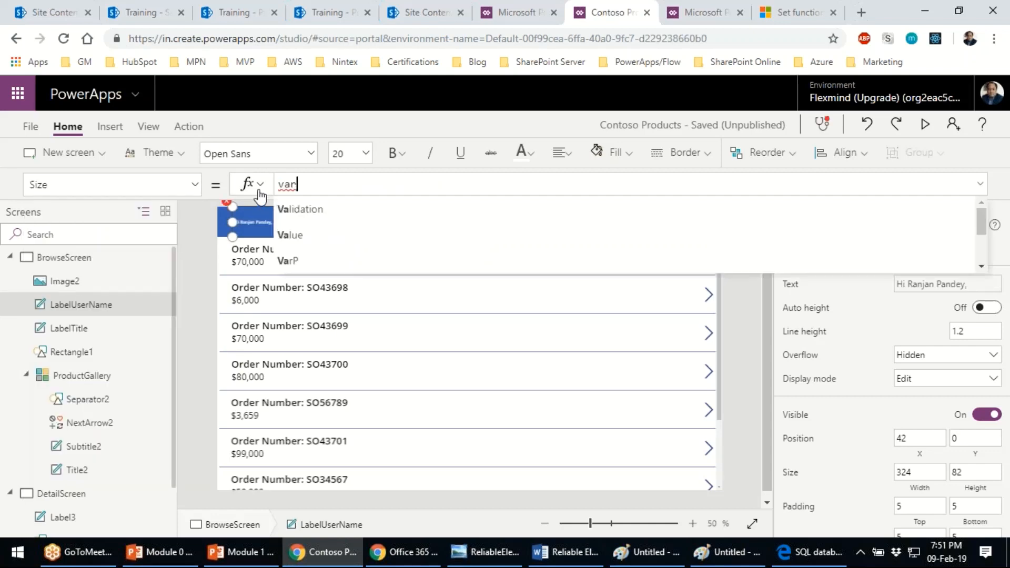
{"action": "left_click", "coordinate": [353, 234]}
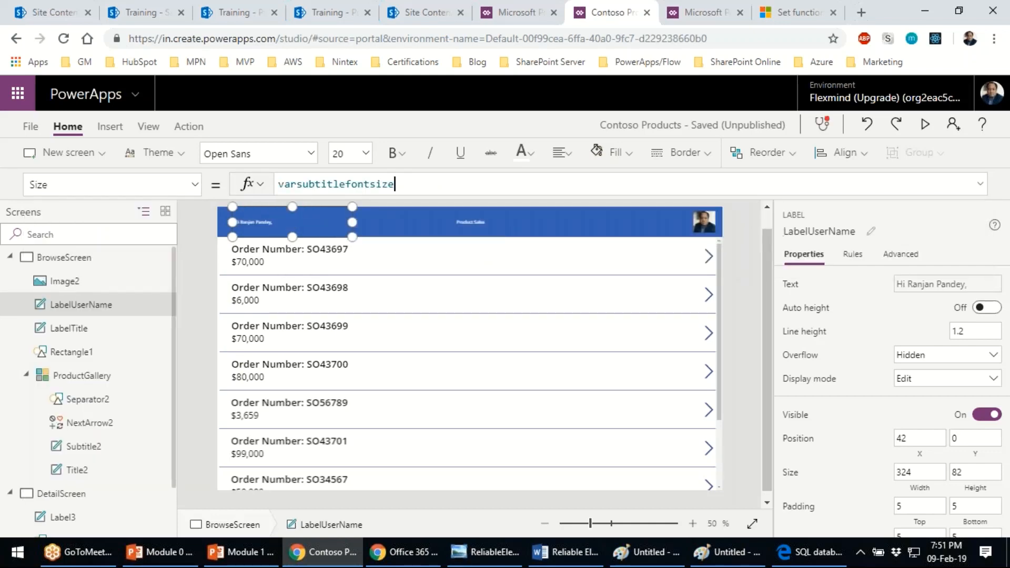
{"action": "key", "text": "ctrl+s"}
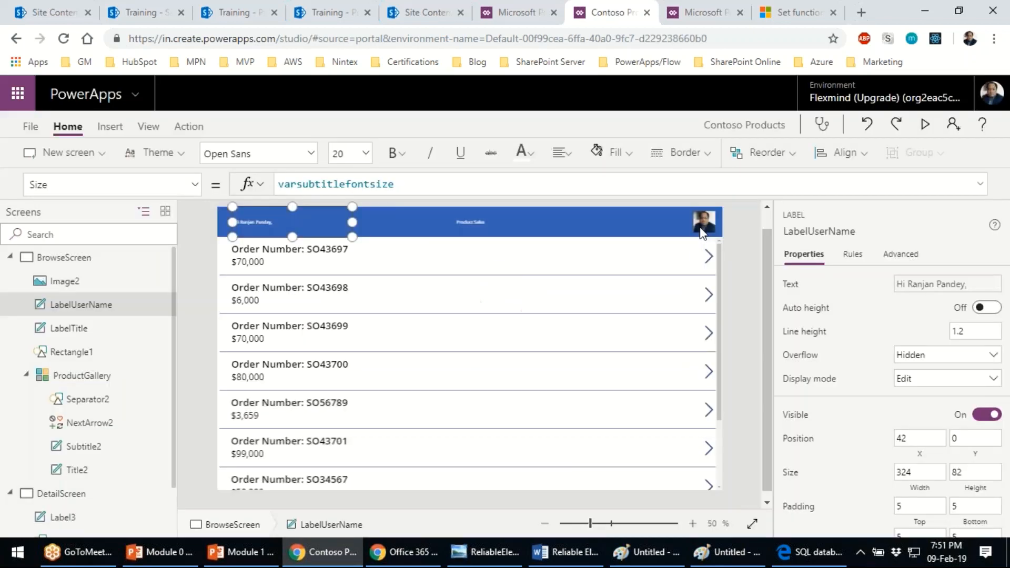
- Preview the app to check the font sizes of the greeting and "Product Sales" labels, and close the preview
{"action": "left_click", "coordinate": [747, 285]}
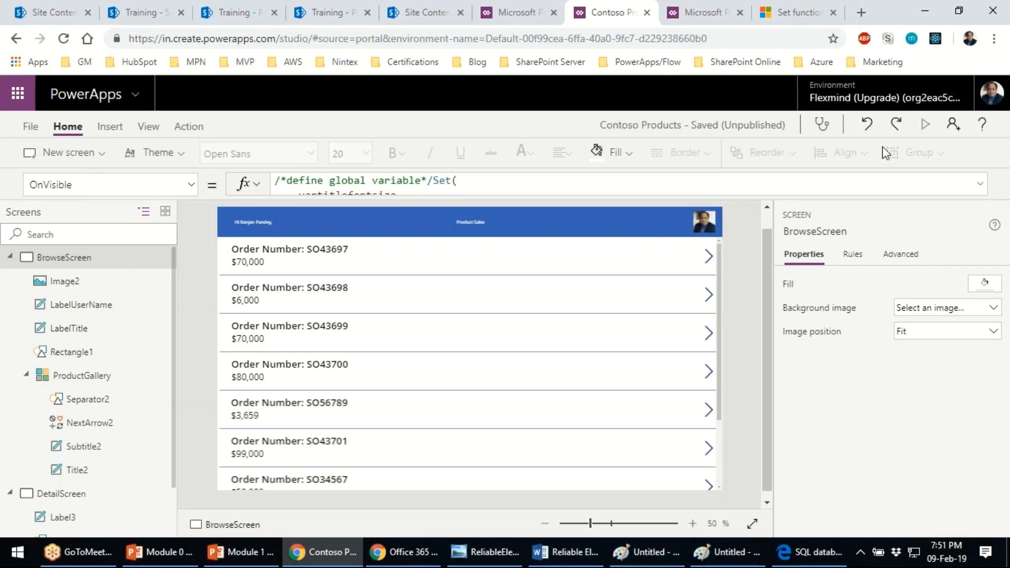
{"action": "key", "text": "F5"}
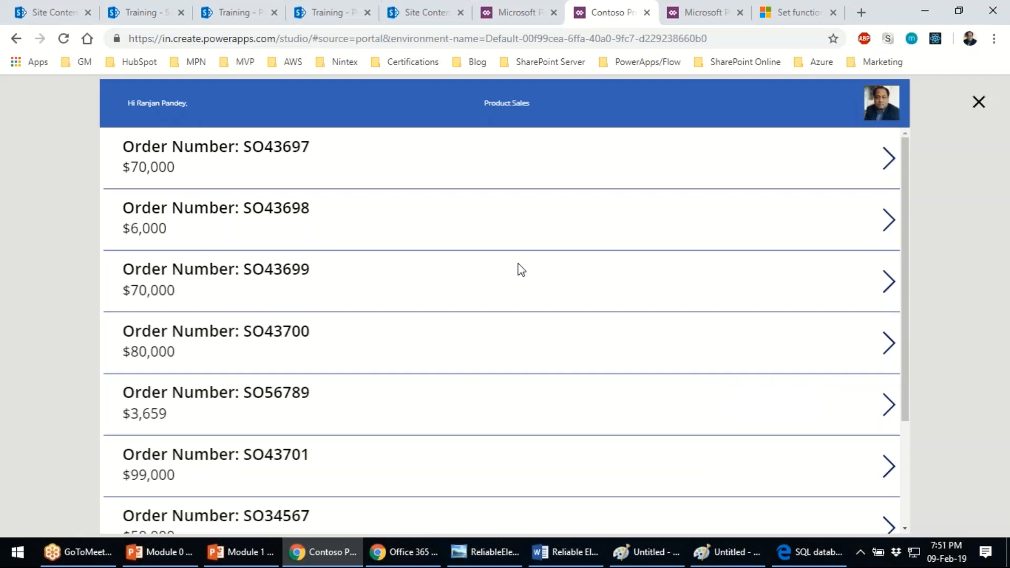
{"action": "left_click", "coordinate": [962, 114]}
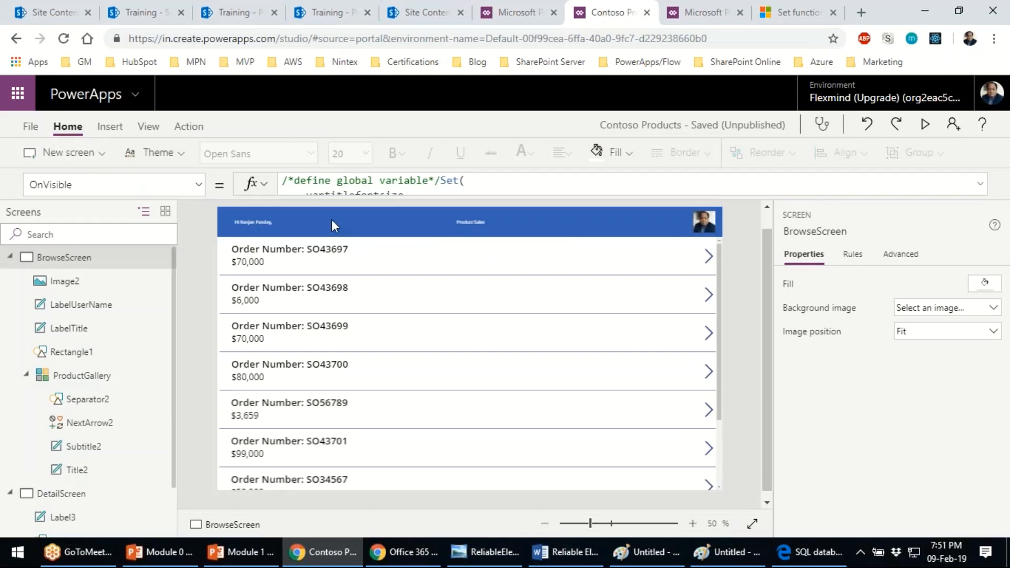
- Review the app's list of global variables and return to BrowseScreen
{"action": "left_click", "coordinate": [32, 127]}
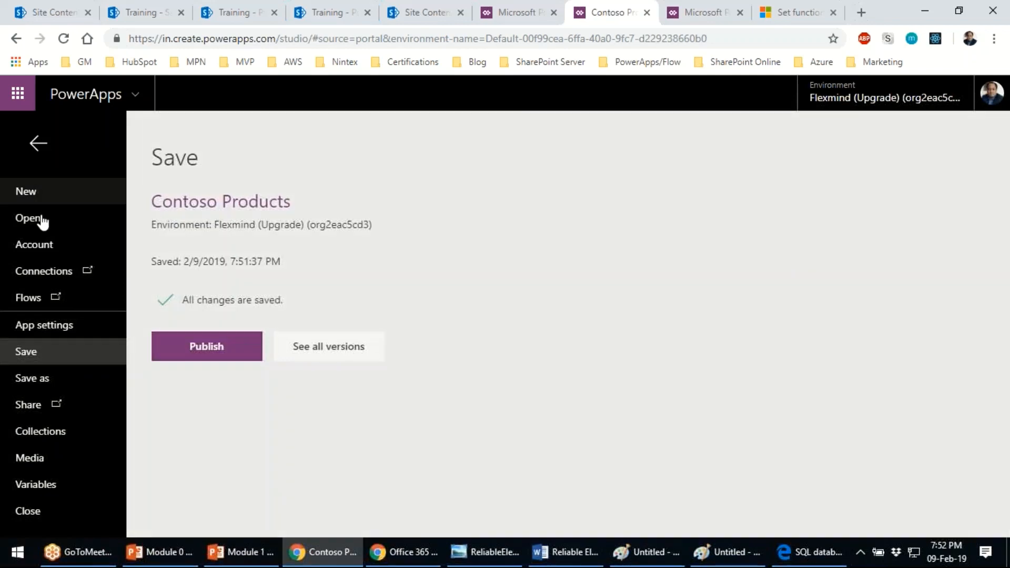
{"action": "left_click", "coordinate": [57, 488]}
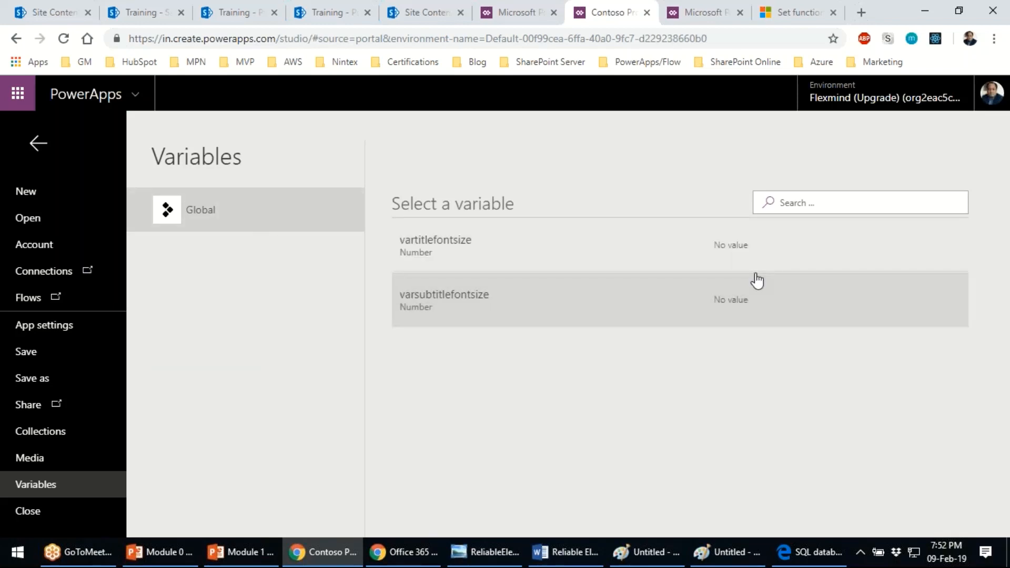
{"action": "left_click", "coordinate": [37, 148]}
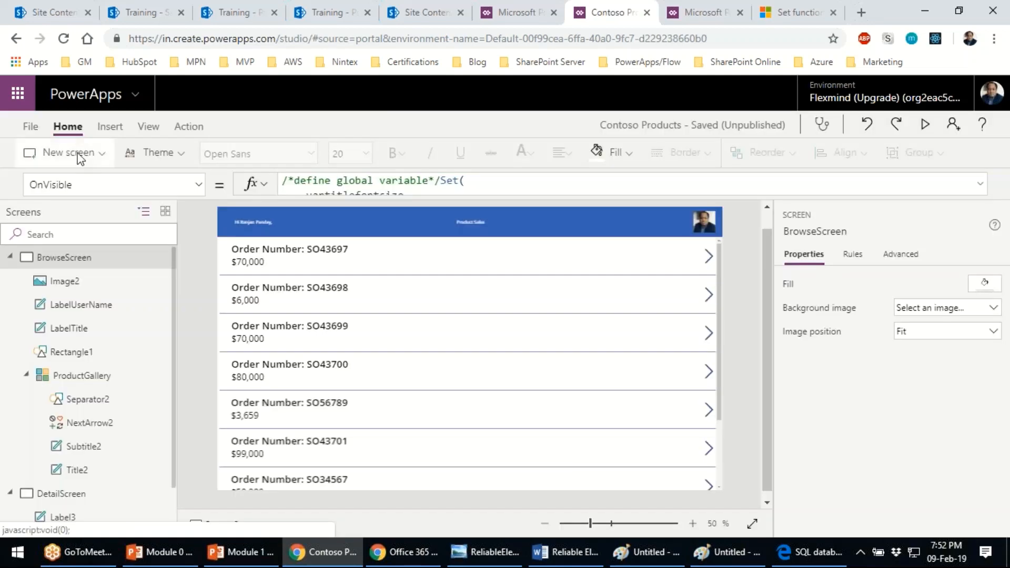
- Examine the full OnVisible formula of BrowseScreen, checking the values given to vartitlefontsize and varsubtitlefontsize
{"action": "left_click", "coordinate": [197, 184]}
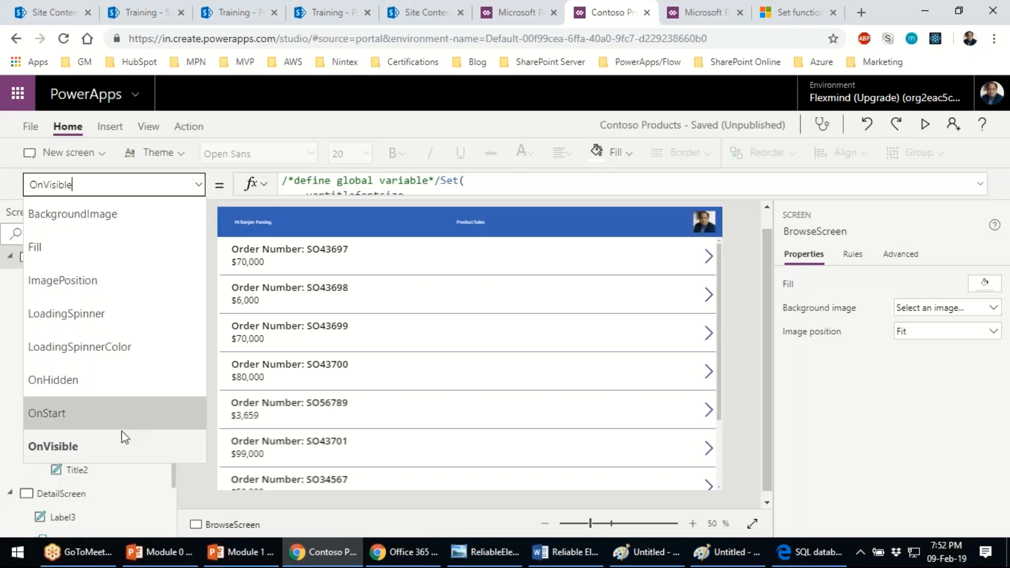
{"action": "left_click", "coordinate": [99, 444]}
{"action": "left_click_drag", "start_coordinate": [452, 220], "coordinate": [442, 371]}
{"action": "left_click", "coordinate": [343, 205]}
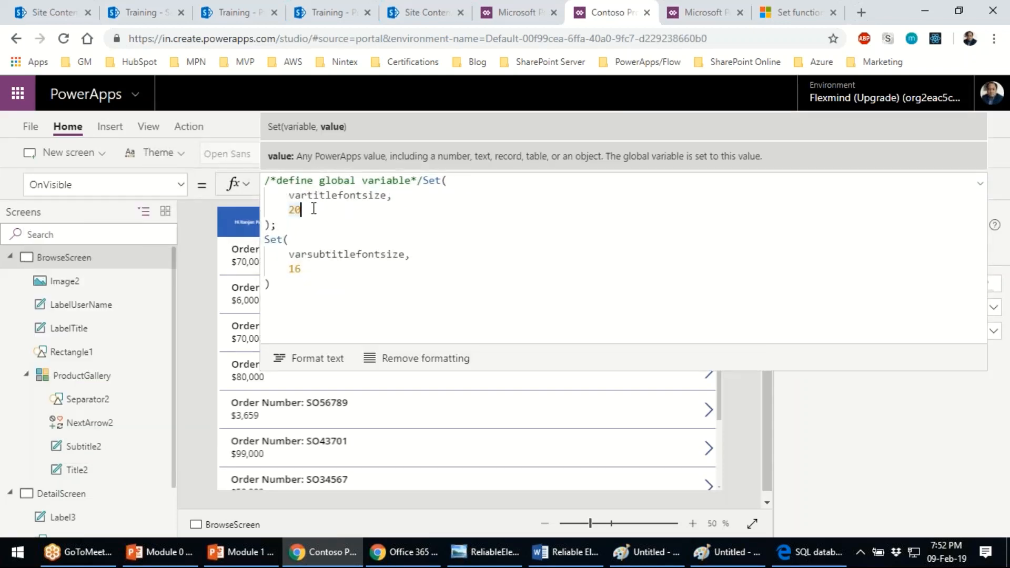
{"action": "left_click", "coordinate": [320, 267]}
{"action": "left_click", "coordinate": [979, 183]}
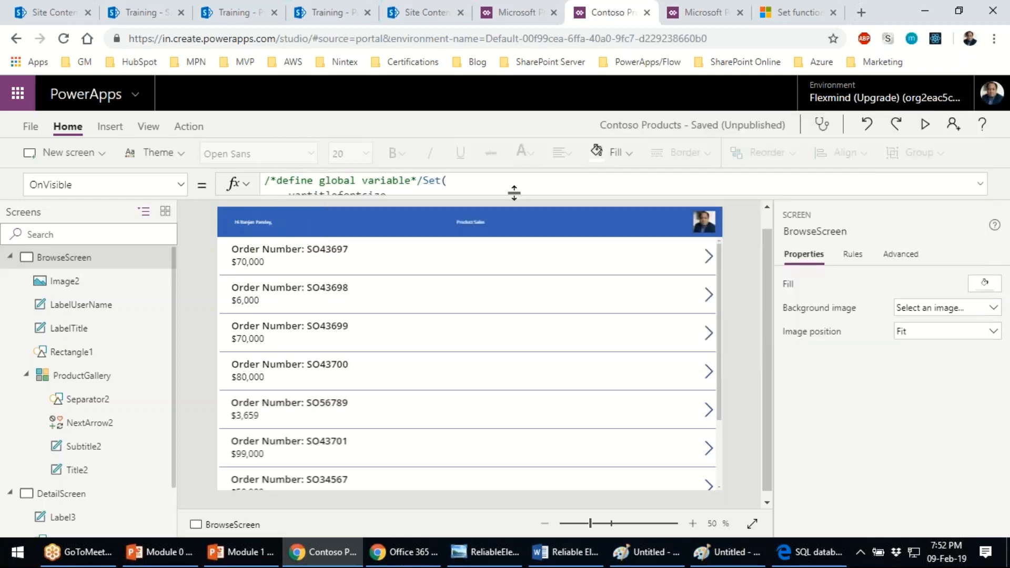
- Check the app's save status, and reread the two Set statements in BrowseScreen's OnVisible formula
{"action": "left_click", "coordinate": [33, 127]}
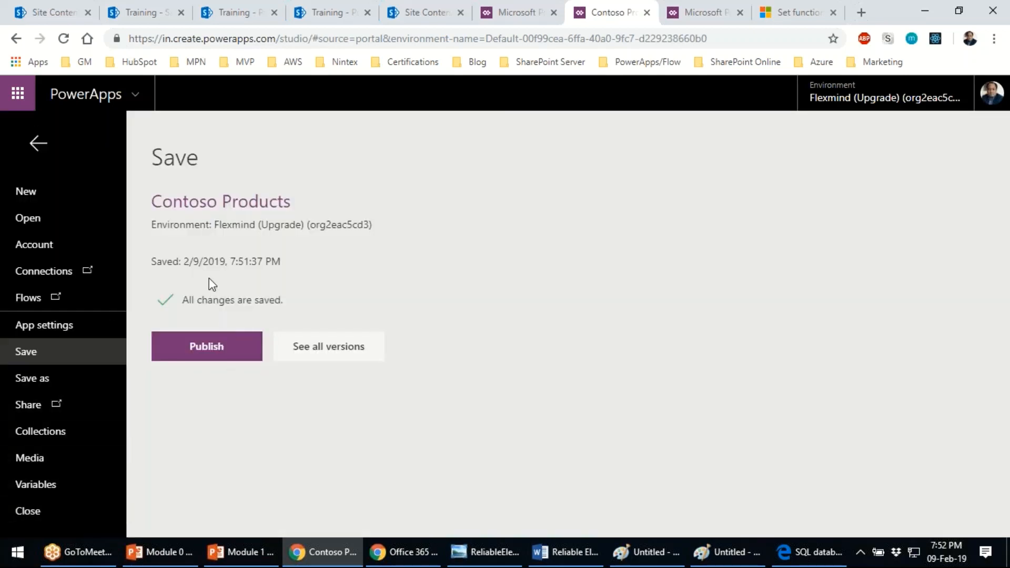
{"action": "left_click", "coordinate": [40, 145]}
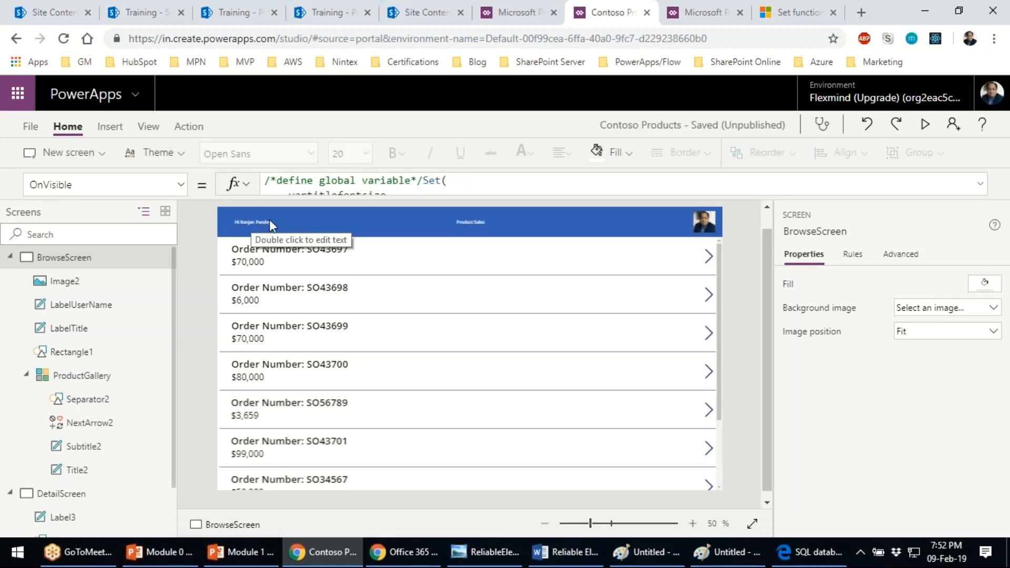
{"action": "left_click", "coordinate": [340, 192]}
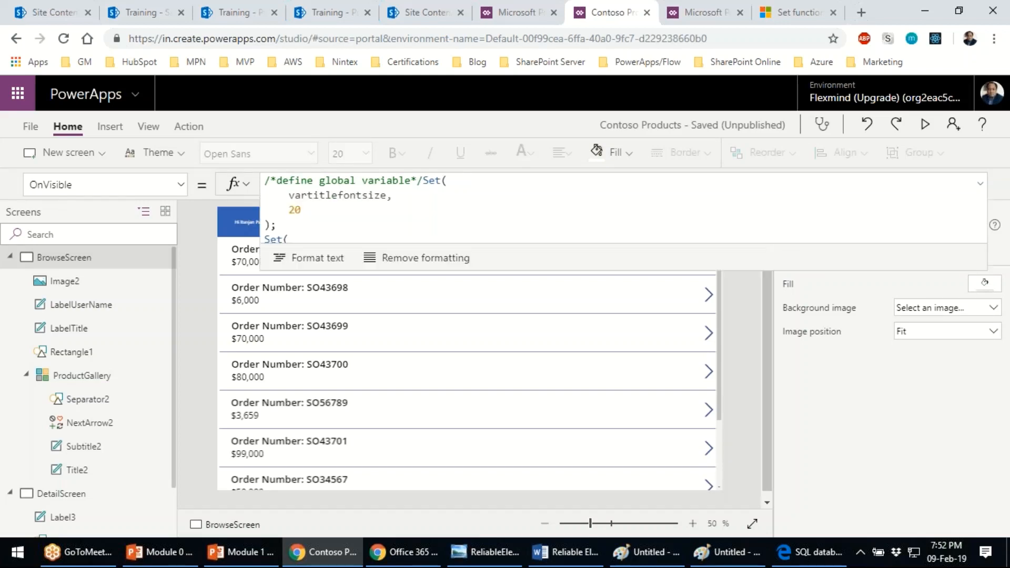
{"action": "left_click_drag", "start_coordinate": [365, 308], "coordinate": [368, 370]}
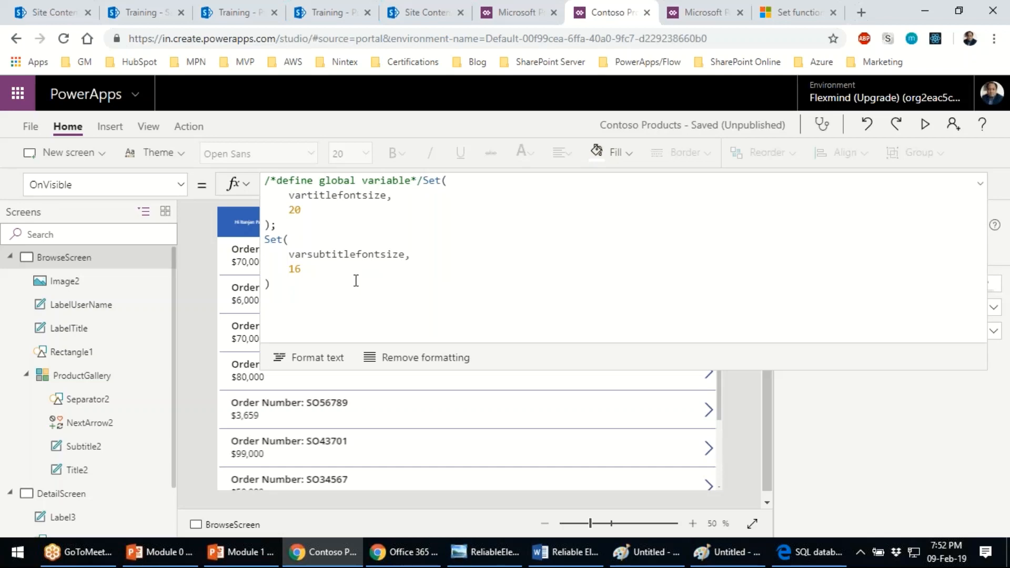
{"action": "left_click", "coordinate": [980, 184]}
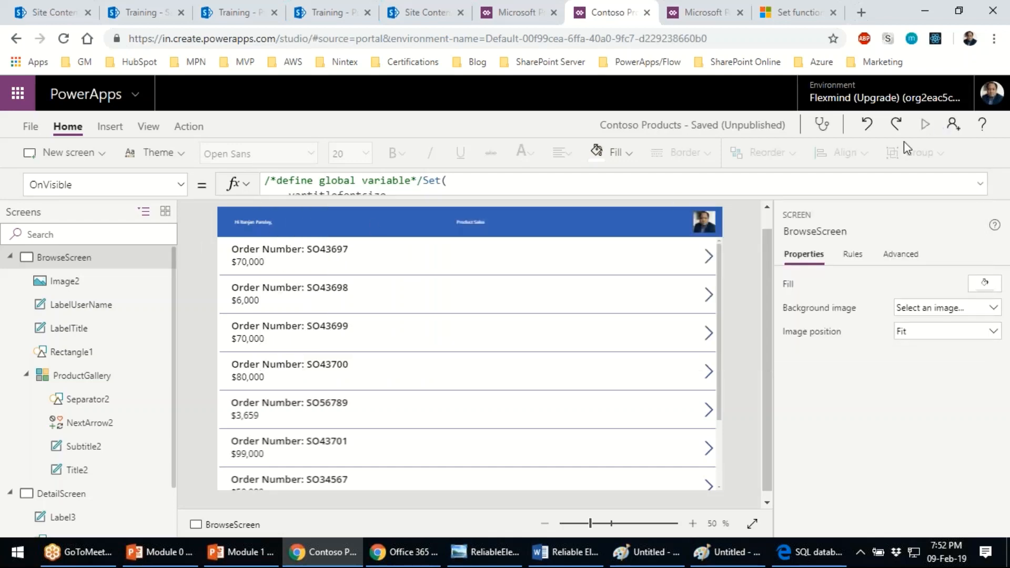
- Preview the app, open the details of order SO43697, and close the preview on DetailScreen
{"action": "key", "text": "F5"}
{"action": "left_click", "coordinate": [883, 168]}
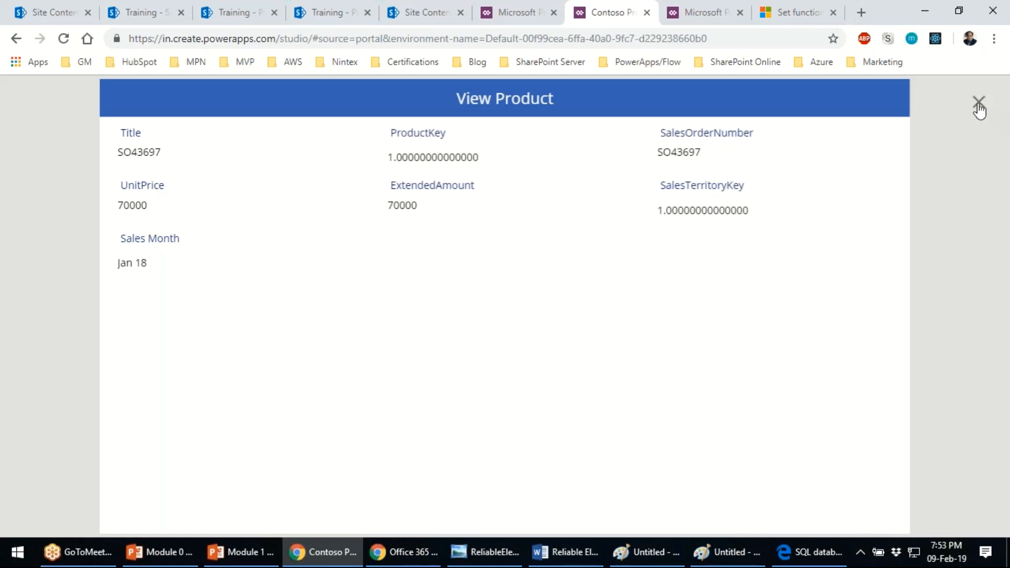
{"action": "left_click", "coordinate": [968, 125]}
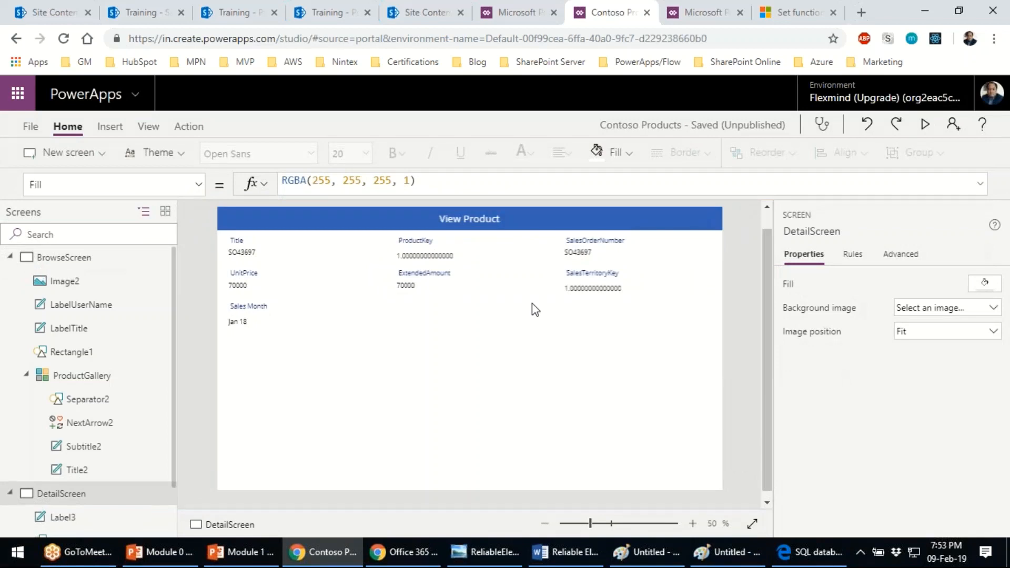
- Inspect the properties of the "View Product" header label on DetailScreen and deselect it
{"action": "left_click", "coordinate": [476, 227]}
{"action": "left_click", "coordinate": [731, 339]}
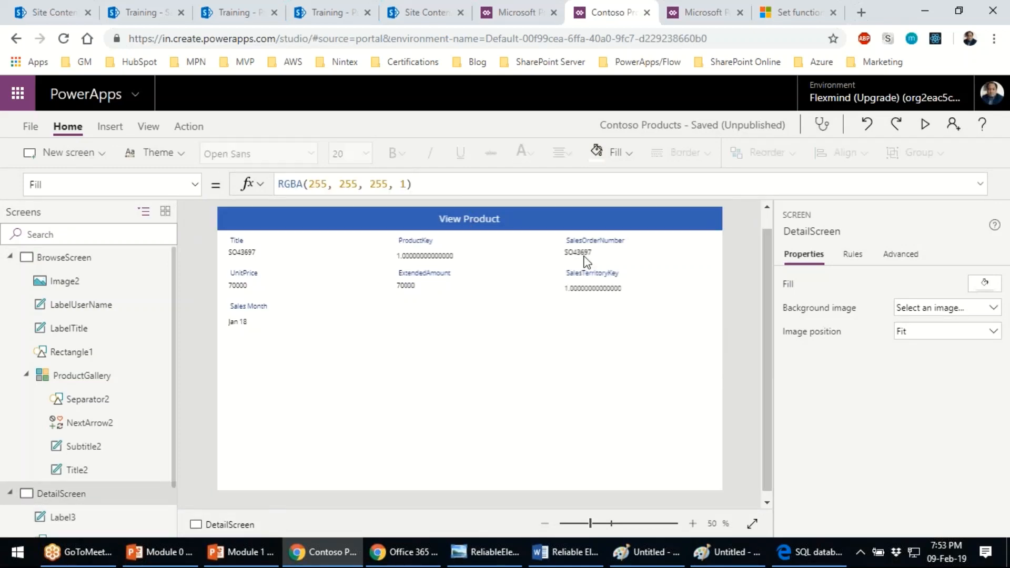
{"action": "left_click", "coordinate": [599, 227]}
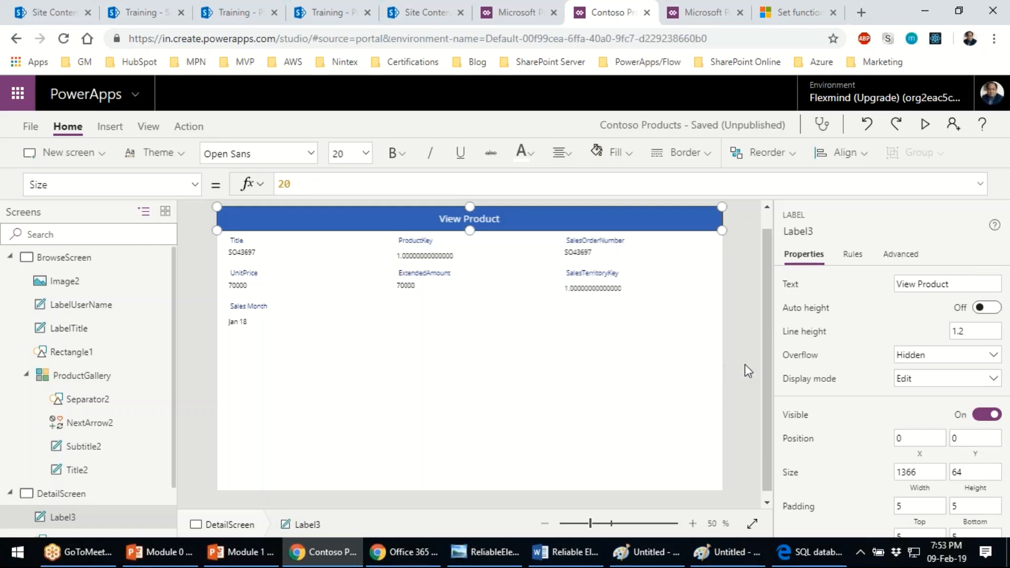
{"action": "left_click", "coordinate": [744, 327]}
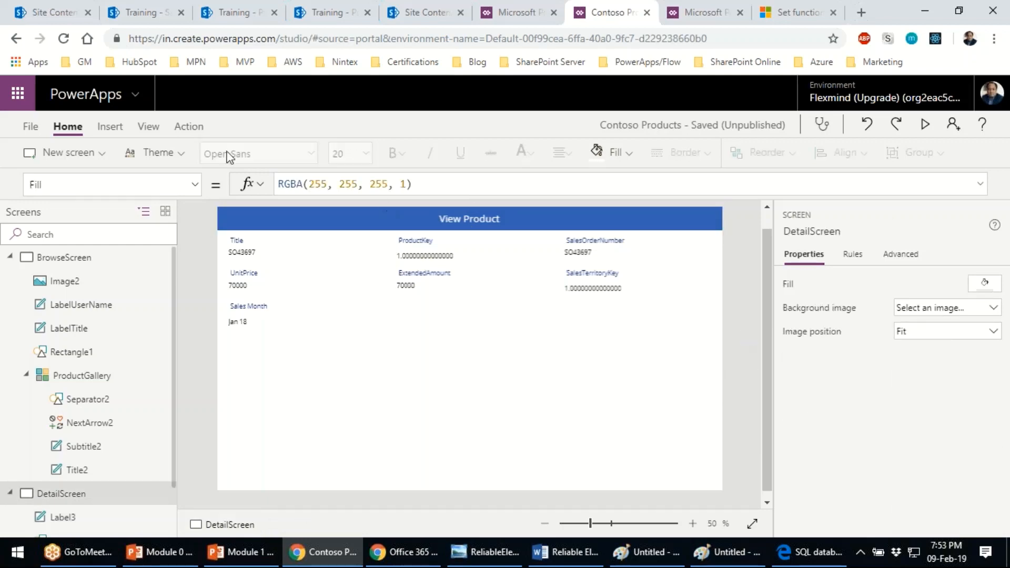
- Insert an Edit icon of about 52 by 34 at the right end of the "View Product" header, at about X 1291, Y 15
{"action": "left_click", "coordinate": [110, 126]}
{"action": "left_click", "coordinate": [846, 154]}
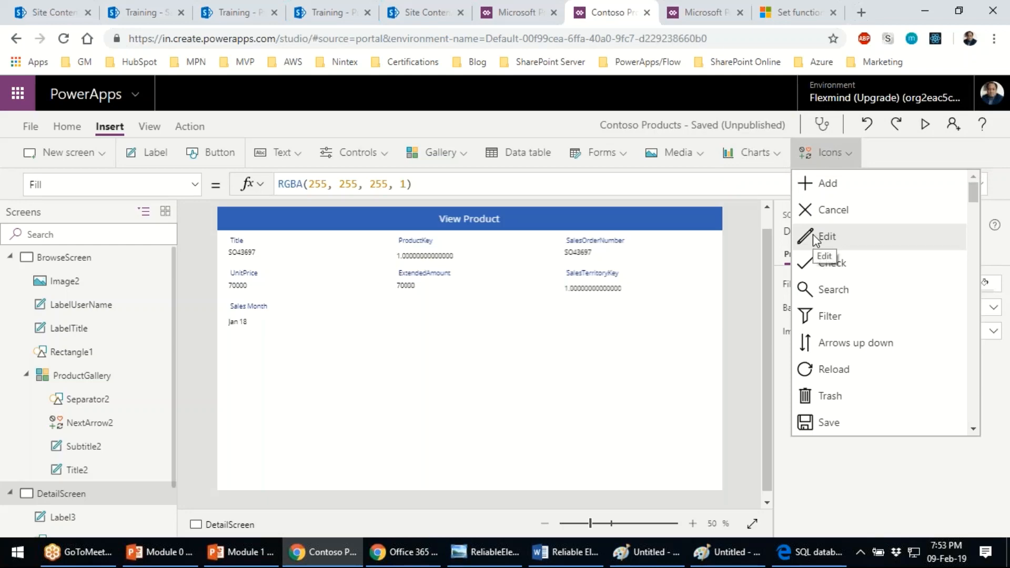
{"action": "left_click", "coordinate": [815, 238]}
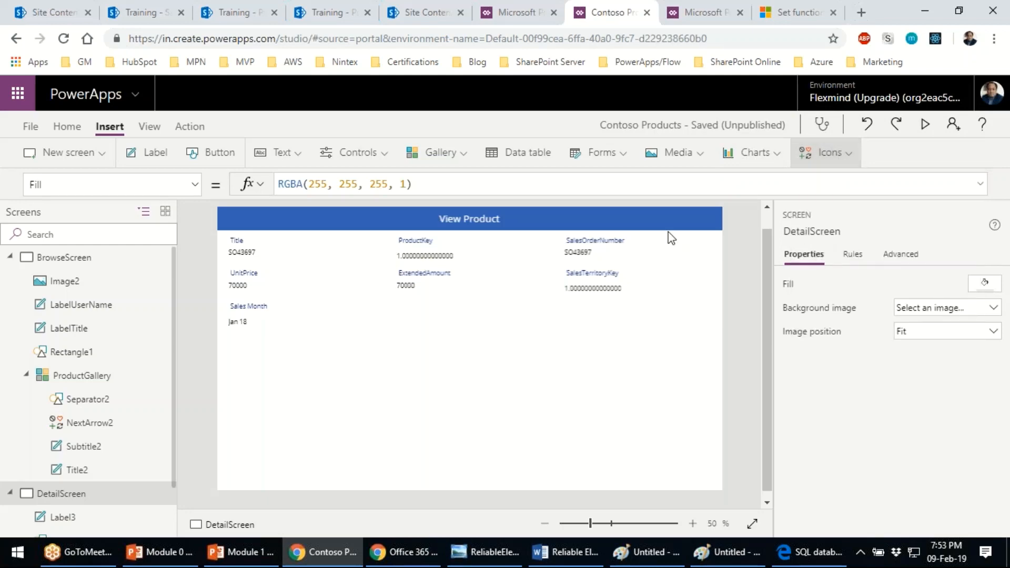
{"action": "left_click_drag", "start_coordinate": [225, 217], "coordinate": [709, 218]}
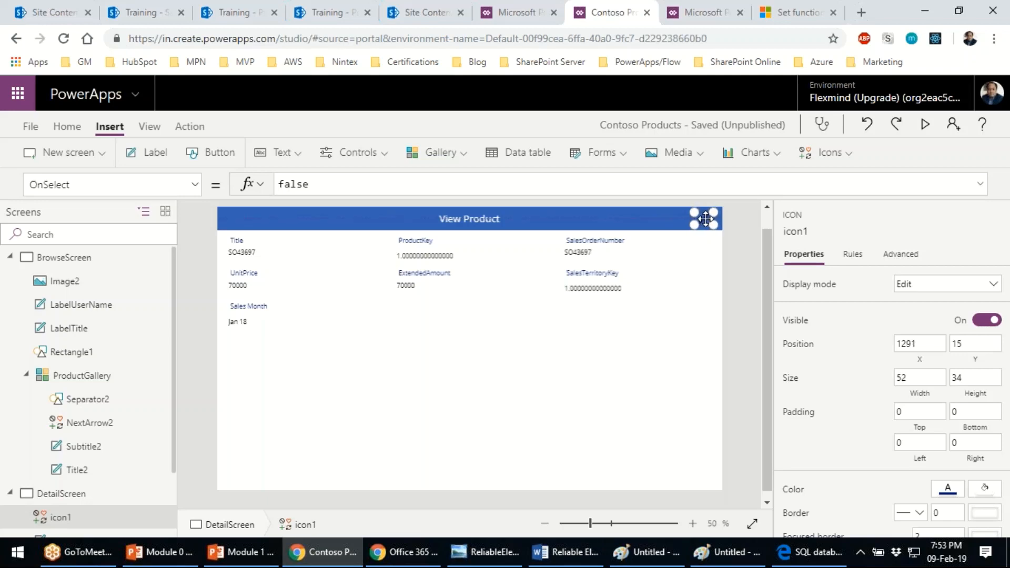
- Set the Color property of the Edit icon on DetailScreen to White and check it in the app preview
{"action": "left_click", "coordinate": [195, 184]}
{"action": "scroll", "coordinate": [160, 333], "scroll_direction": "up", "scroll_amount": 5}
{"action": "scroll", "coordinate": [158, 331], "scroll_direction": "up", "scroll_amount": 3}
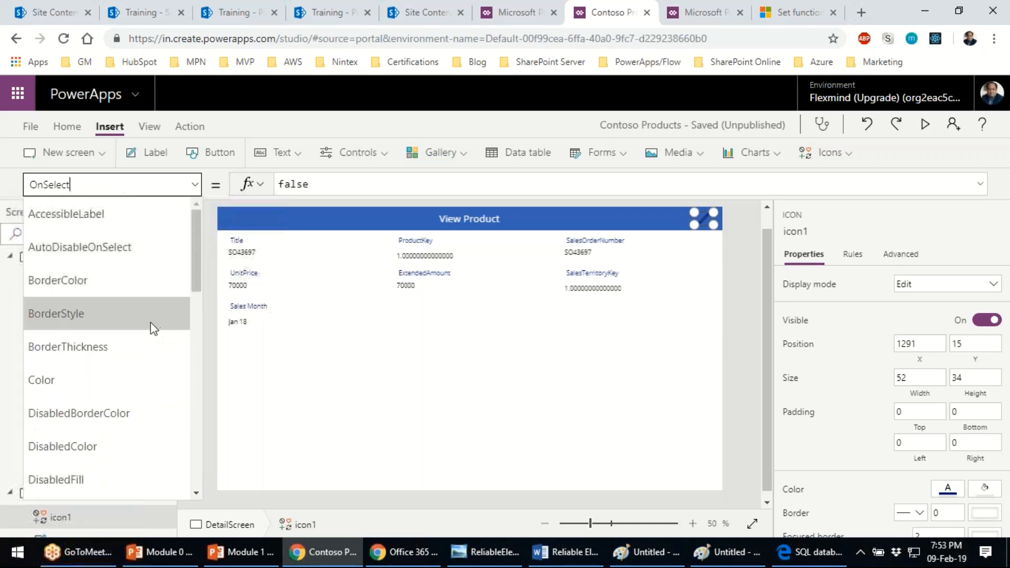
{"action": "left_click", "coordinate": [95, 387]}
{"action": "left_click_drag", "start_coordinate": [415, 186], "coordinate": [256, 186]}
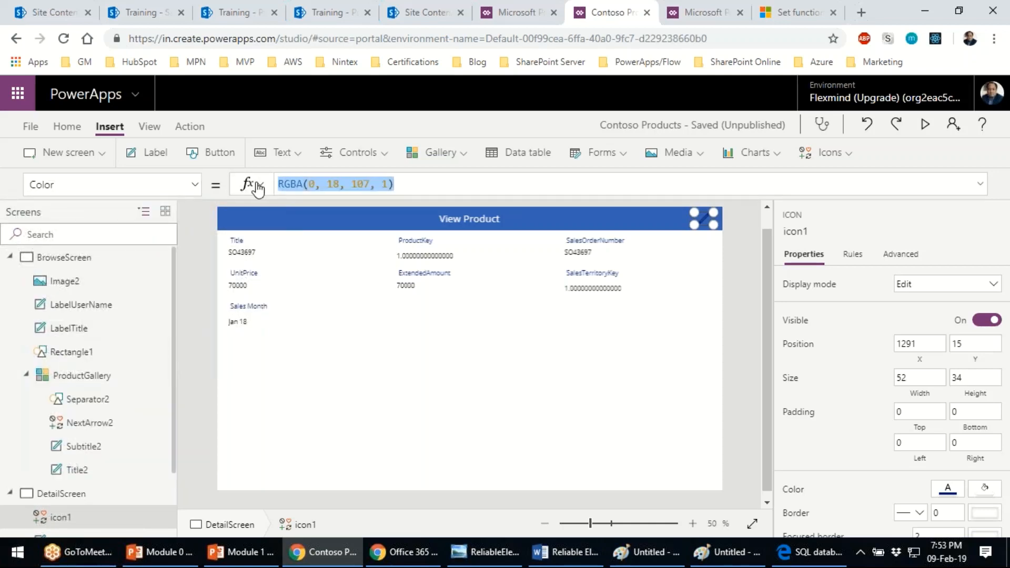
{"action": "type", "text": "white"}
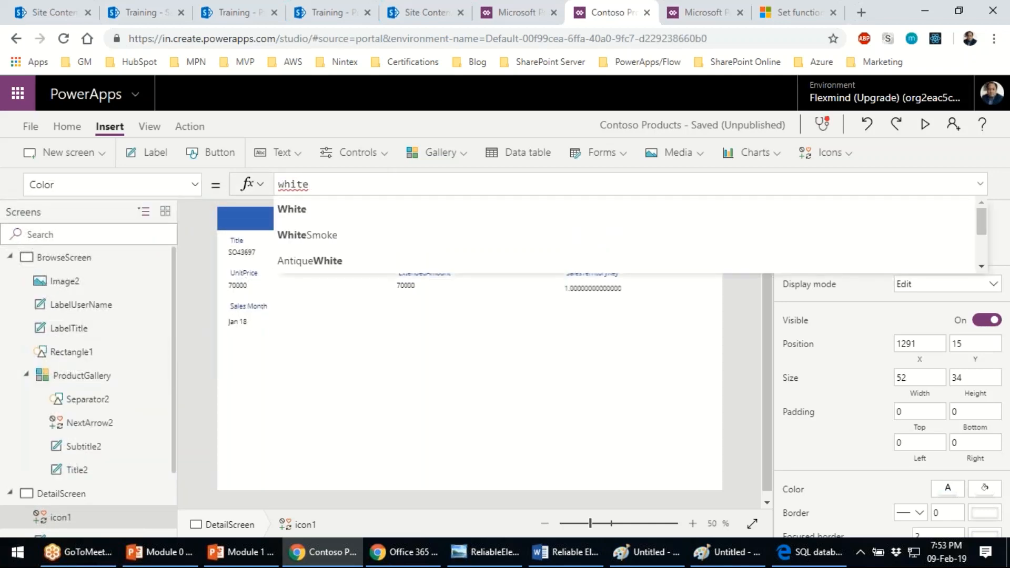
{"action": "left_click", "coordinate": [742, 328]}
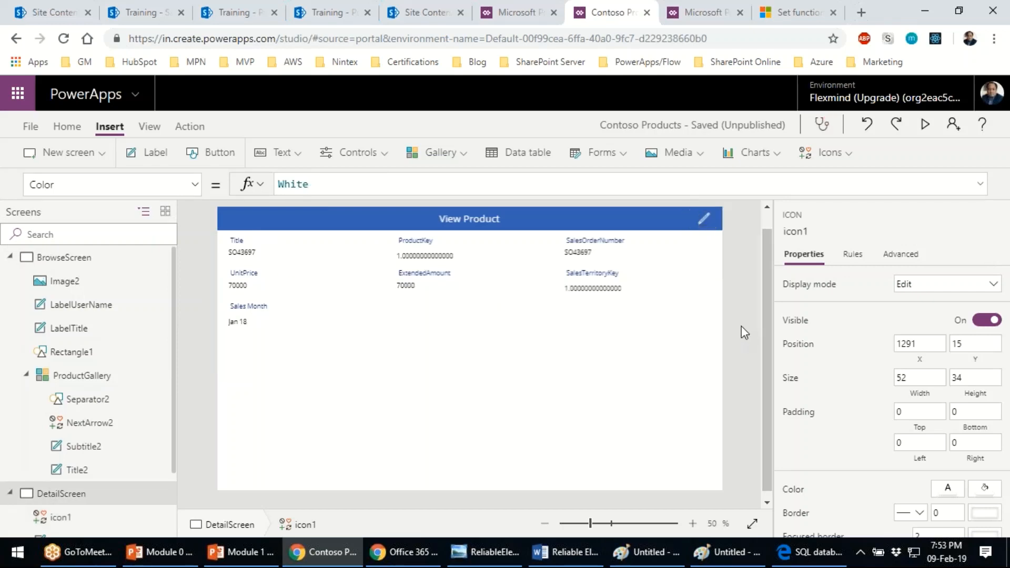
{"action": "left_click", "coordinate": [926, 126]}
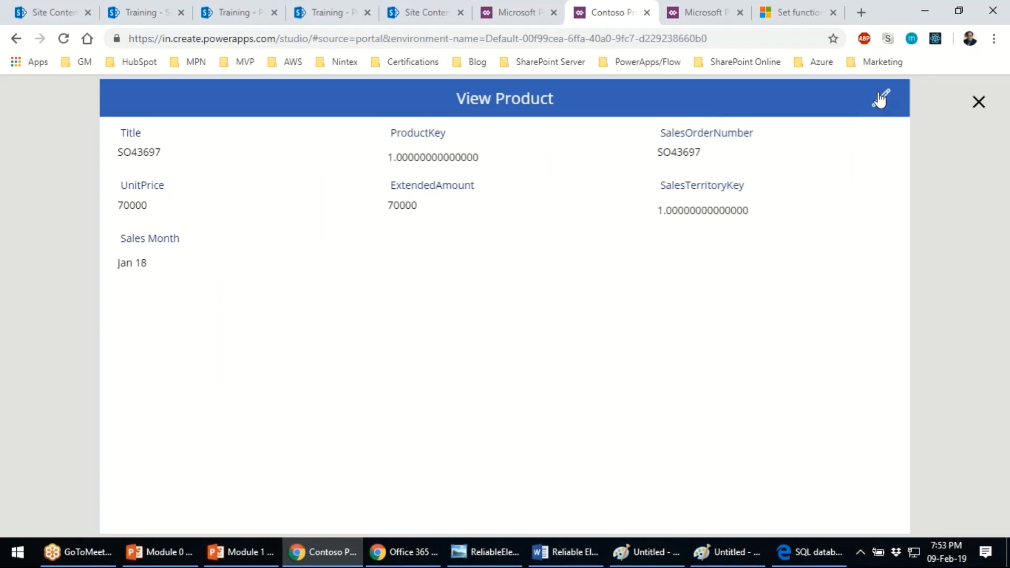
{"action": "left_click", "coordinate": [977, 103]}
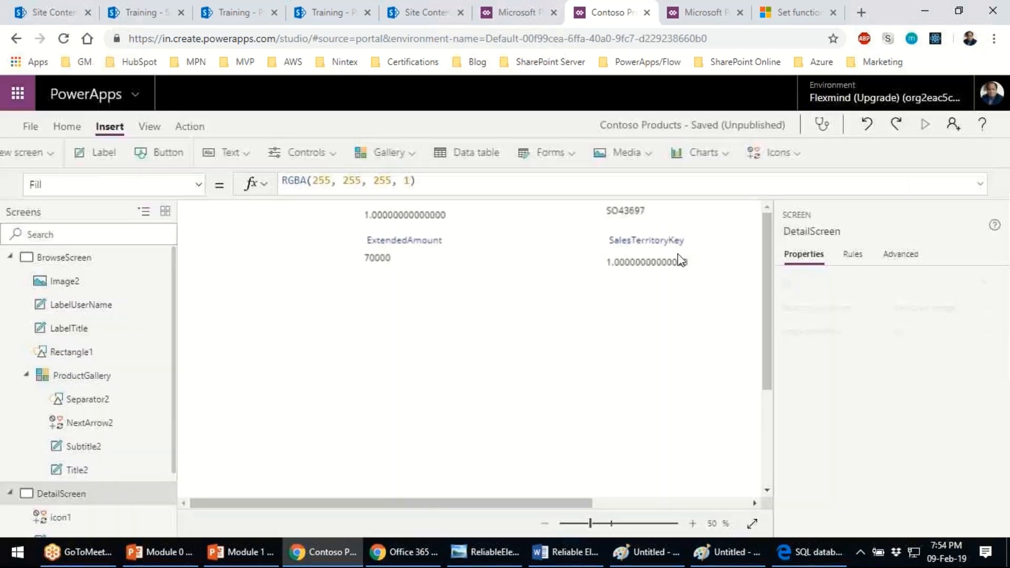
- Collapse BrowseScreen in the screen tree and delete the empty EditScreen
{"action": "left_click", "coordinate": [9, 258]}
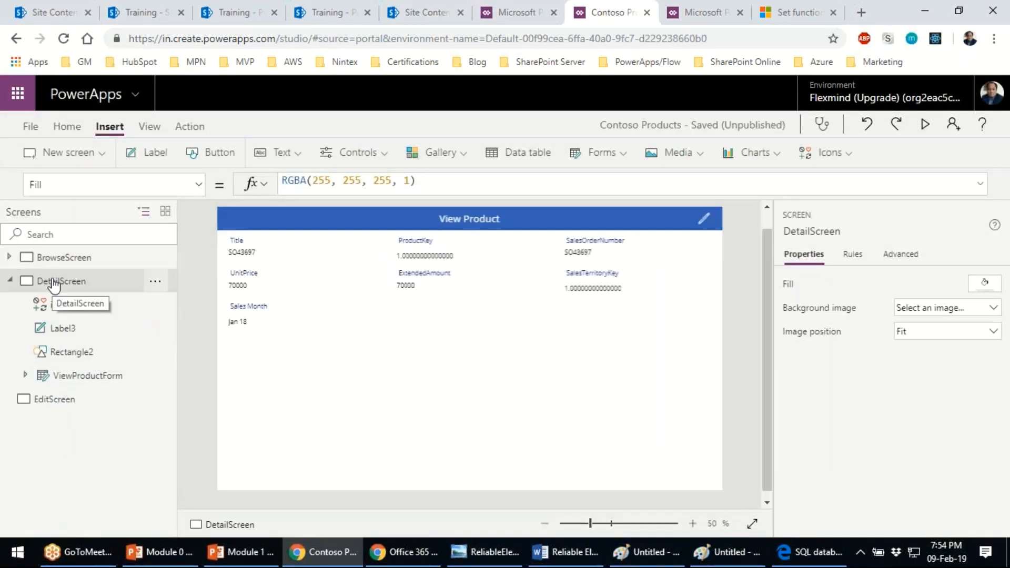
{"action": "left_click", "coordinate": [67, 400]}
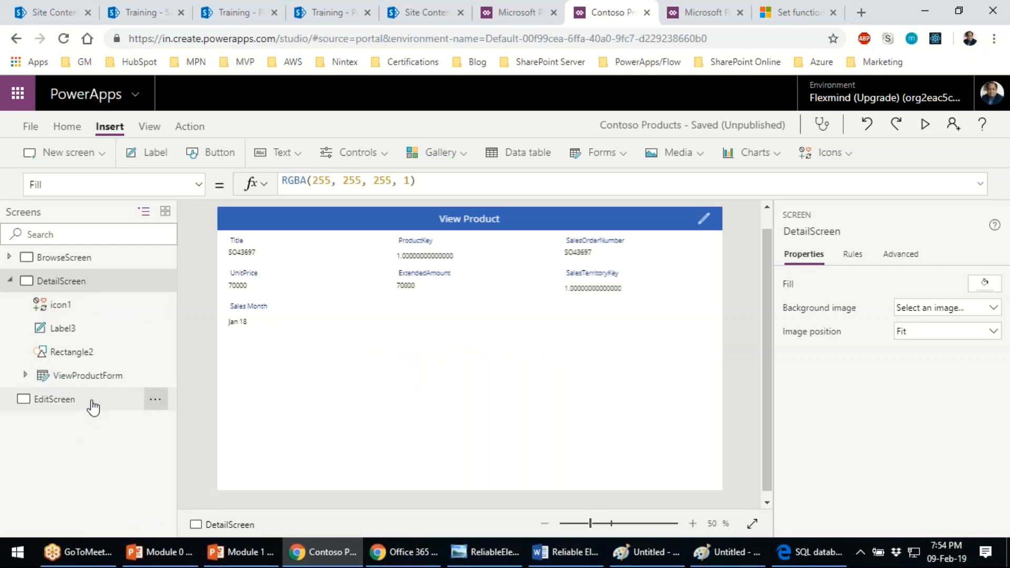
{"action": "left_click", "coordinate": [155, 400]}
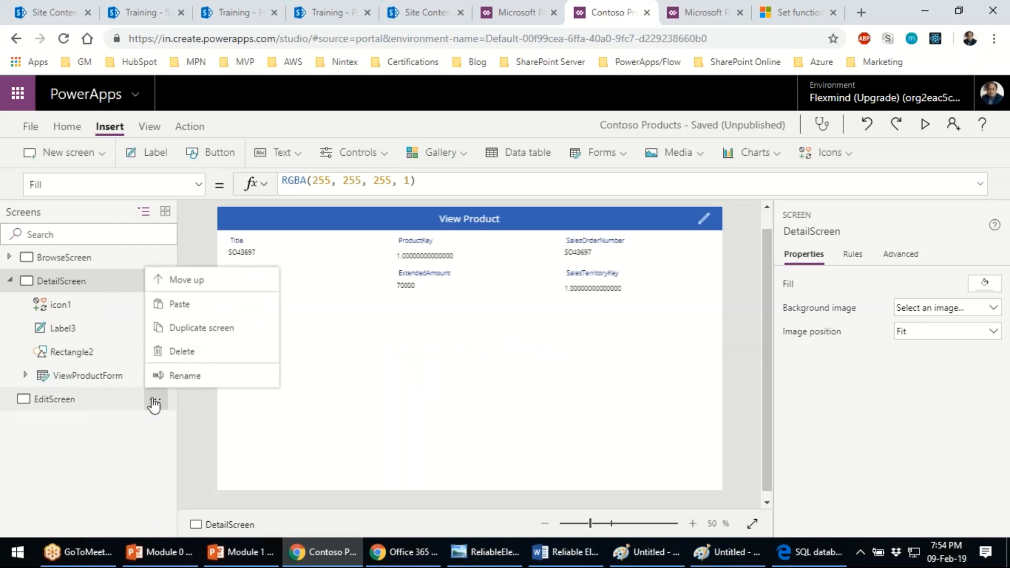
{"action": "left_click", "coordinate": [179, 352]}
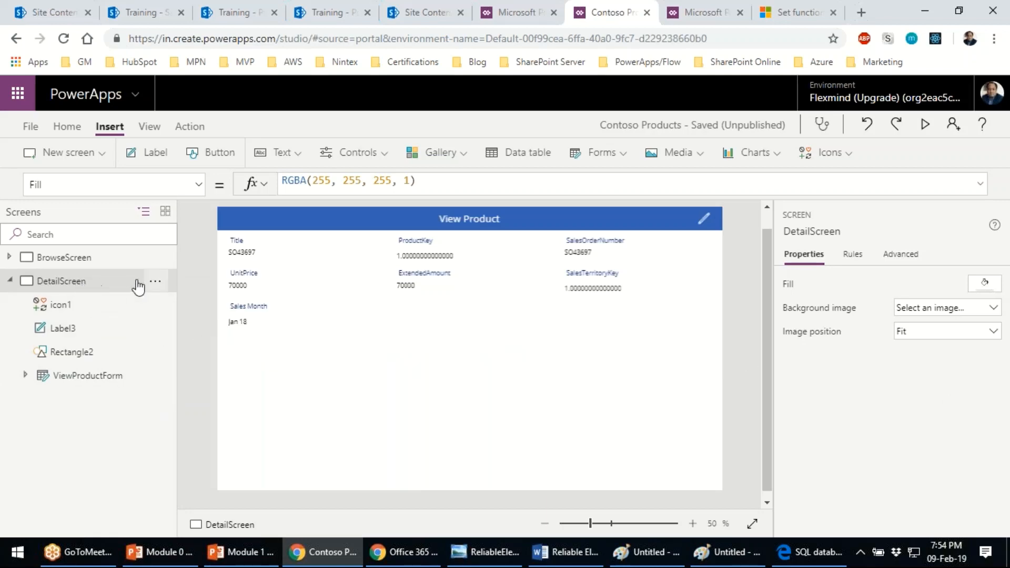
- Duplicate DetailScreen with all its controls
{"action": "left_click", "coordinate": [154, 281]}
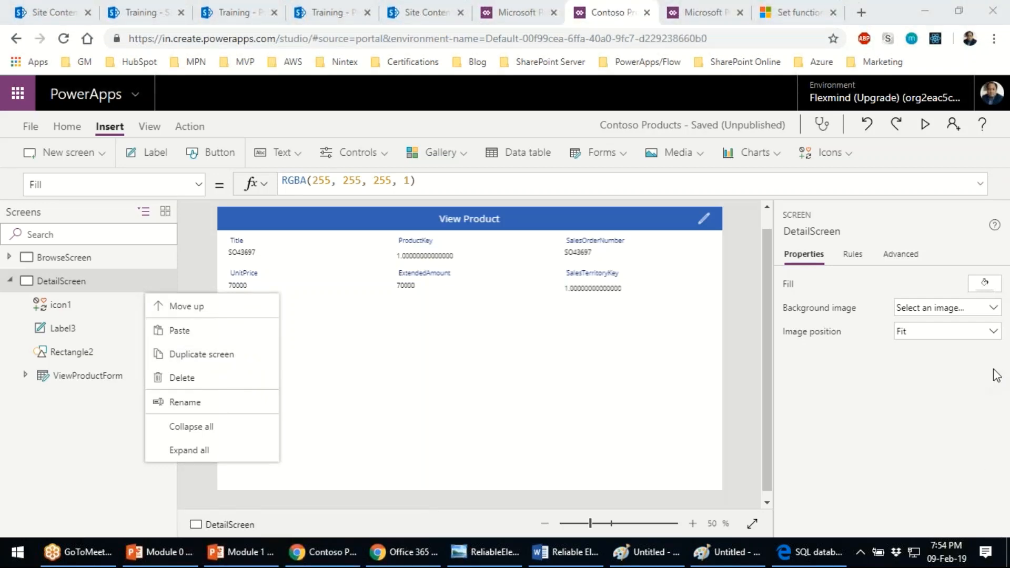
{"action": "left_click", "coordinate": [186, 355]}
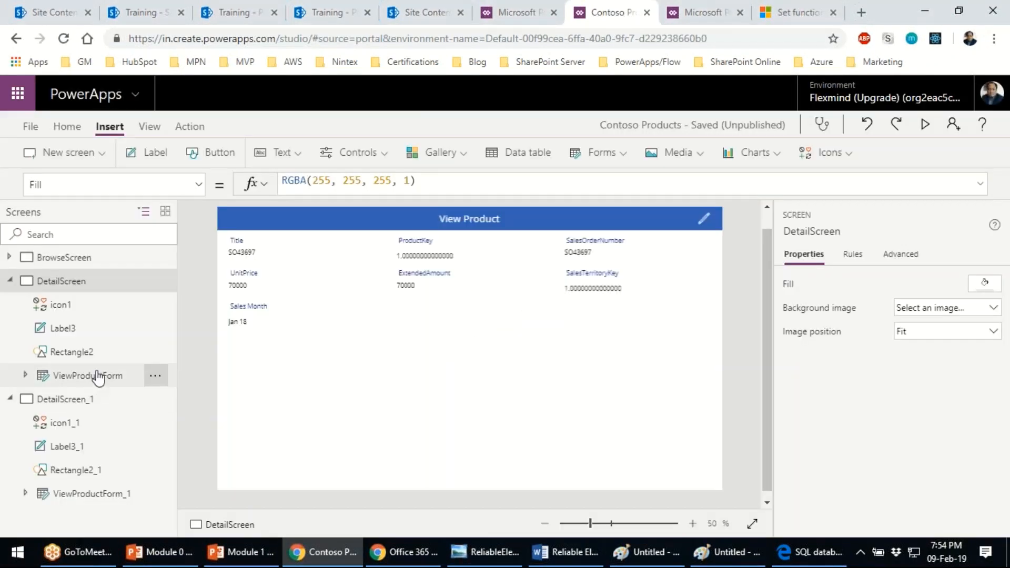
- Rename the duplicated screen DetailScreen_1 as EditScreen
{"action": "left_click", "coordinate": [156, 400]}
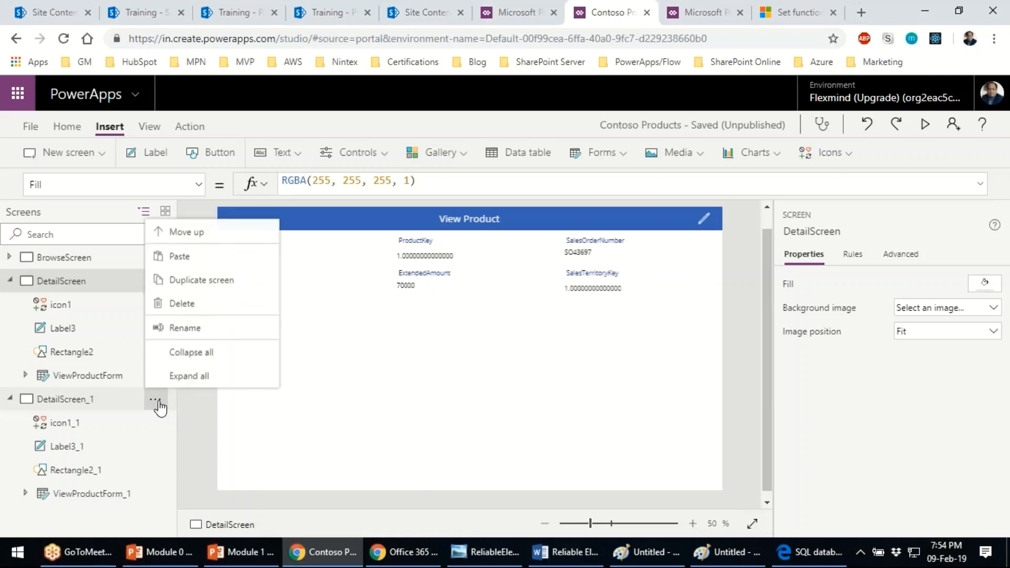
{"action": "left_click", "coordinate": [181, 327]}
{"action": "left_click", "coordinate": [128, 400]}
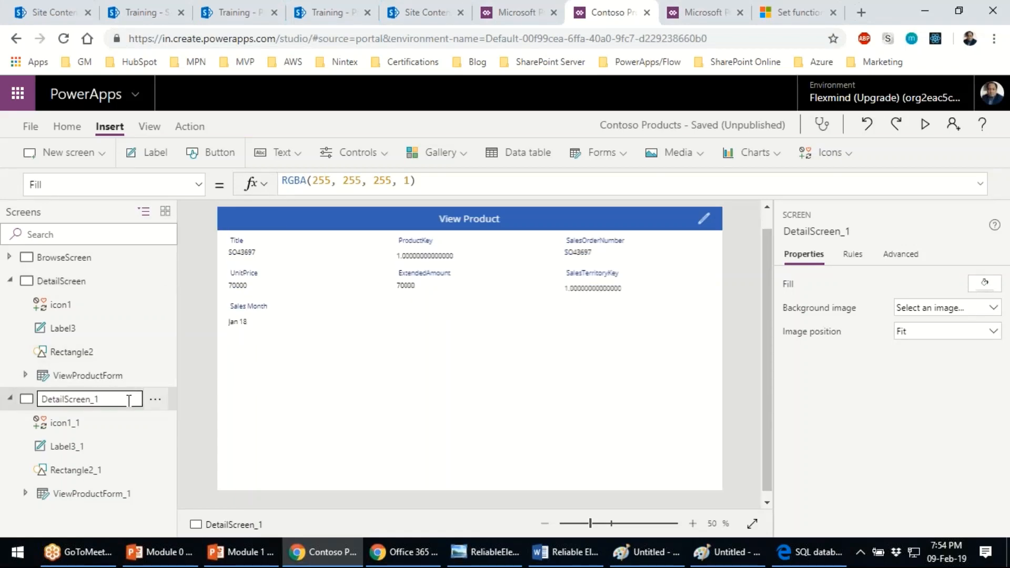
{"action": "key", "text": "Home"}
{"action": "type", "text": "Edit"}
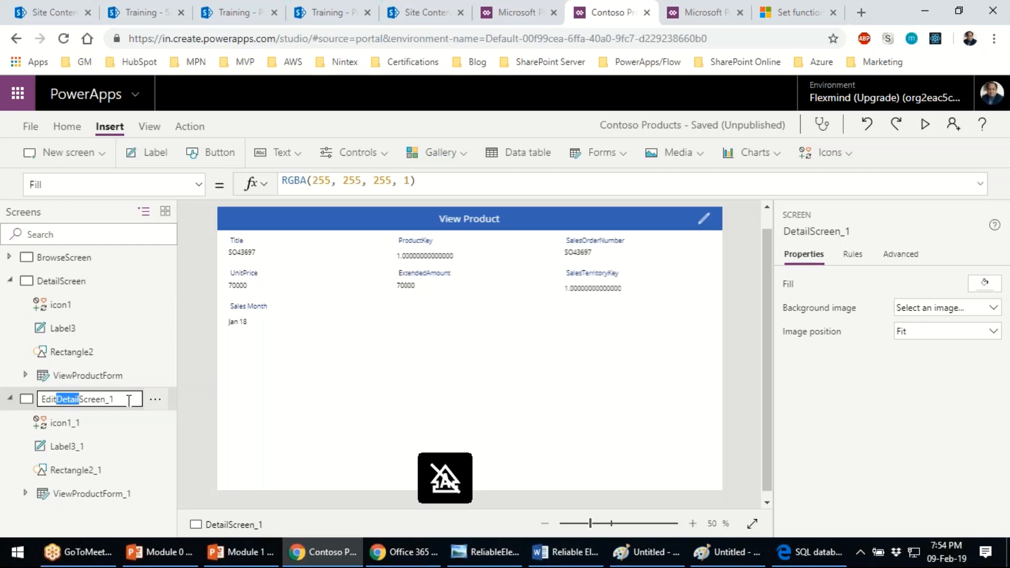
{"action": "key", "text": "Delete"}
{"action": "key", "text": "End"}
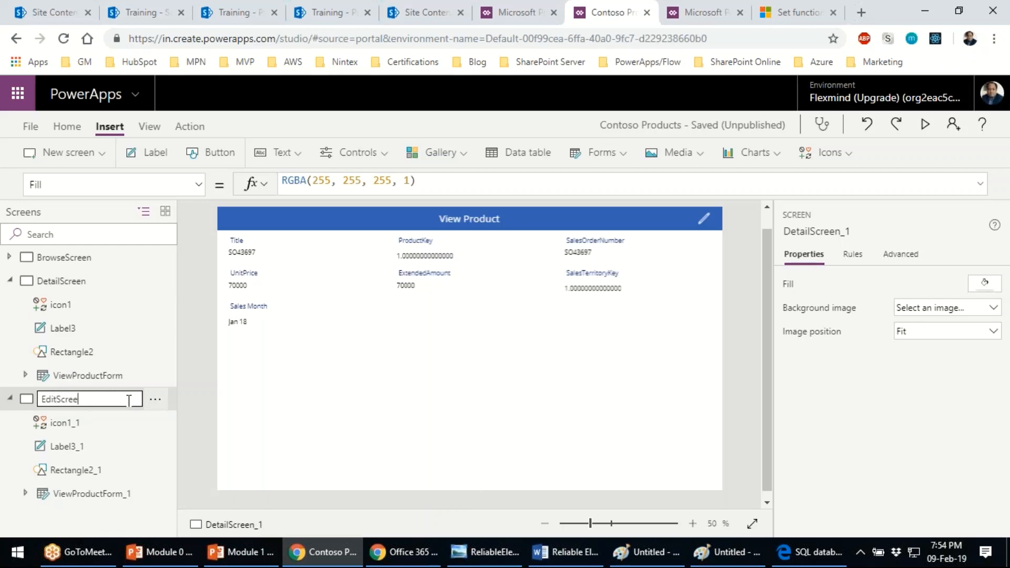
{"action": "key", "text": "Return"}
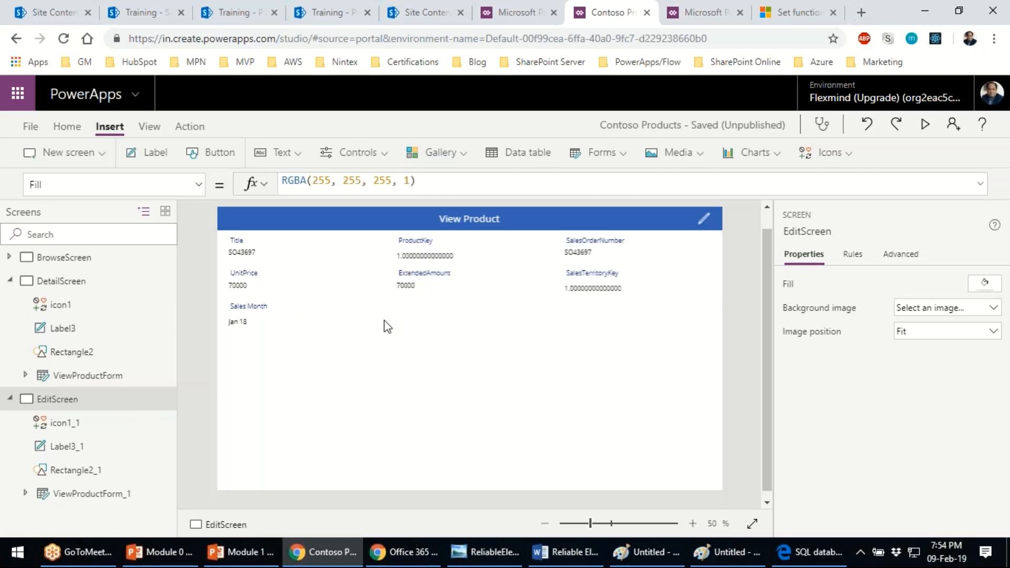
- Set the header label's text on EditScreen to "Edit Product"
{"action": "left_click", "coordinate": [479, 225]}
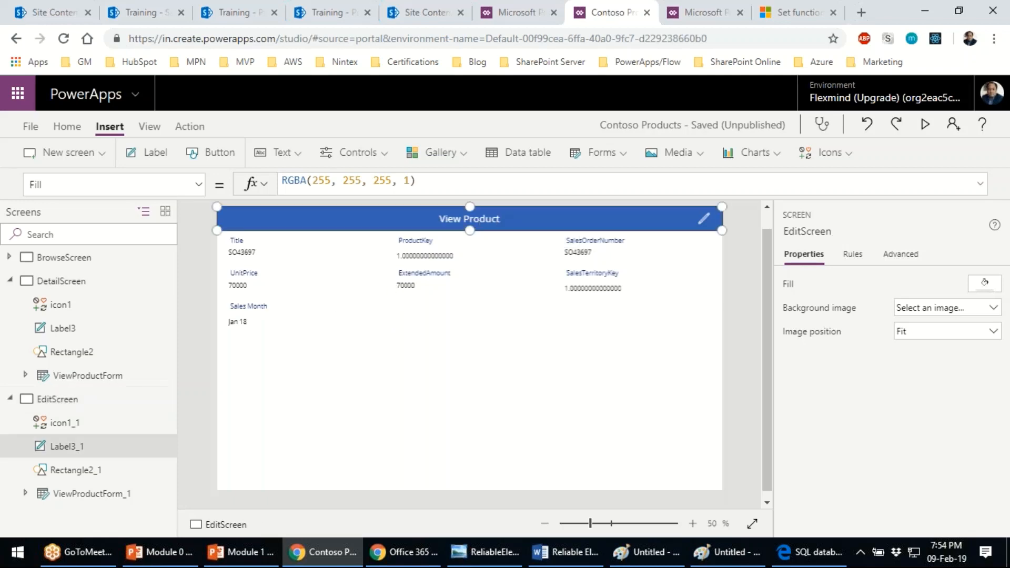
{"action": "double_click", "coordinate": [301, 184]}
{"action": "type", "text": "Edit Product\""}
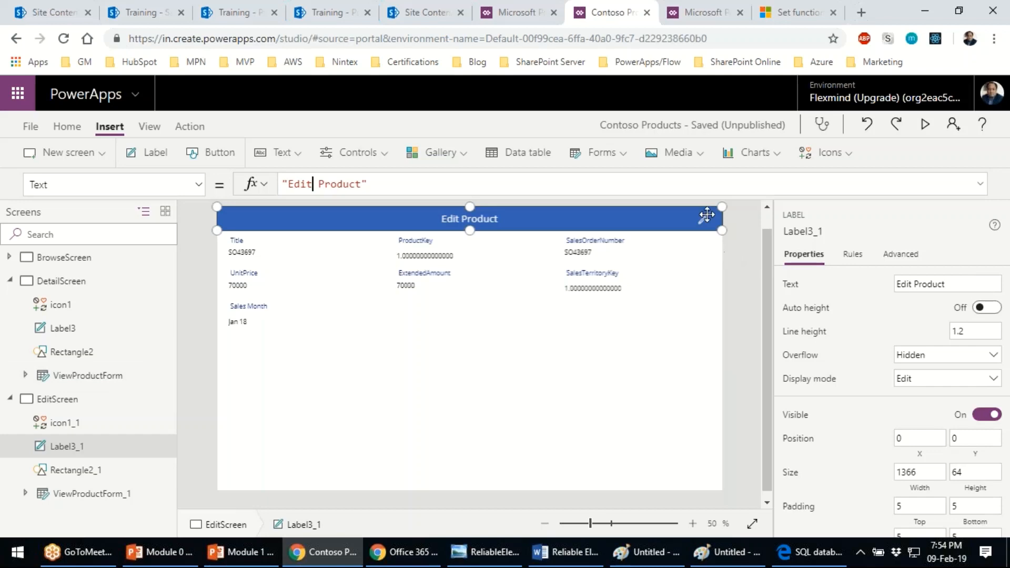
{"action": "left_click", "coordinate": [731, 297]}
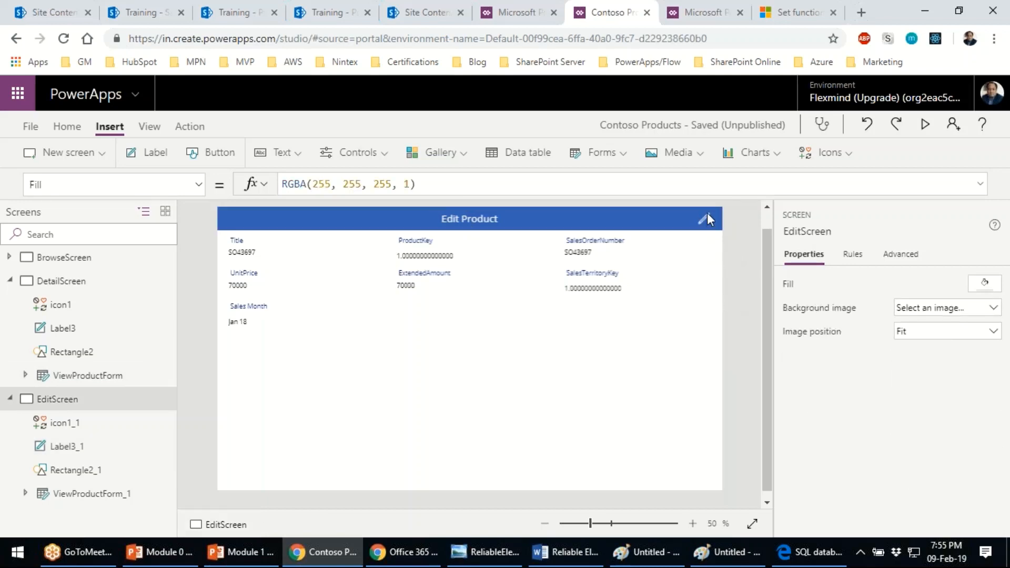
- Delete the Edit icon from EditScreen's header and compare the screen with DetailScreen
{"action": "left_click", "coordinate": [705, 218]}
{"action": "key", "text": "Delete"}
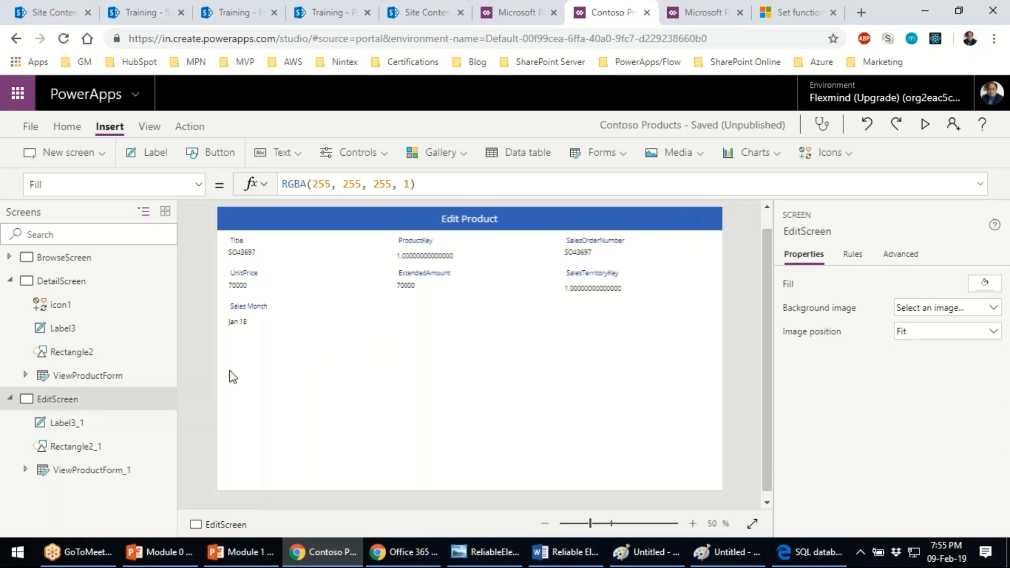
{"action": "left_click", "coordinate": [74, 284]}
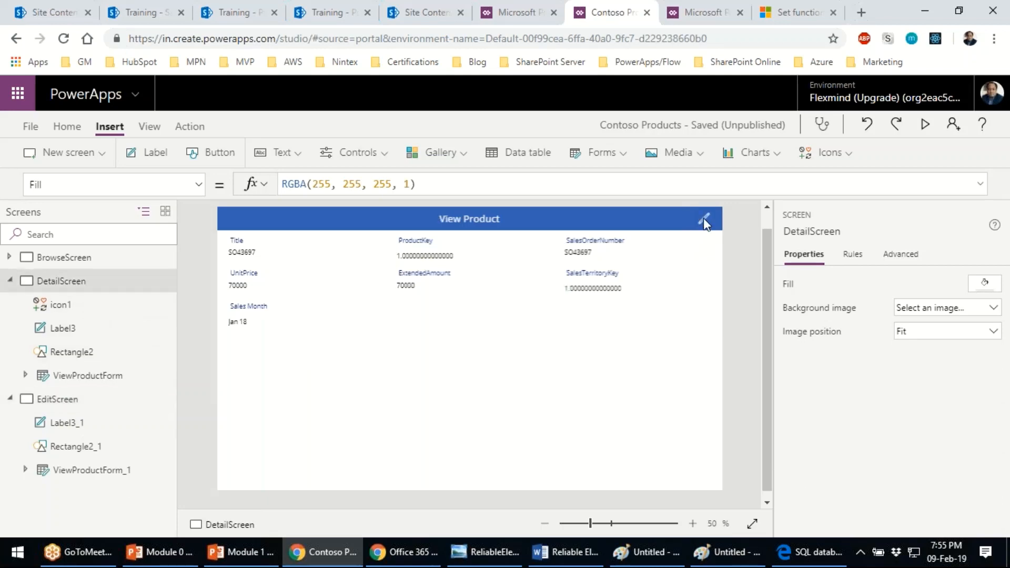
{"action": "left_click", "coordinate": [105, 404]}
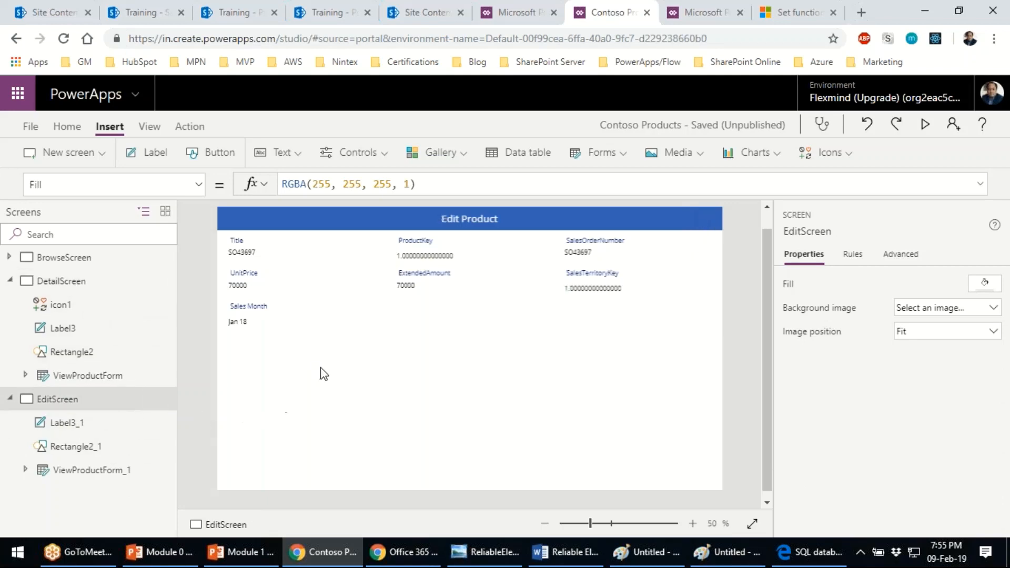
- Rename the copied display form ViewProductForm_1 on EditScreen as EditForm
{"action": "left_click", "coordinate": [405, 342]}
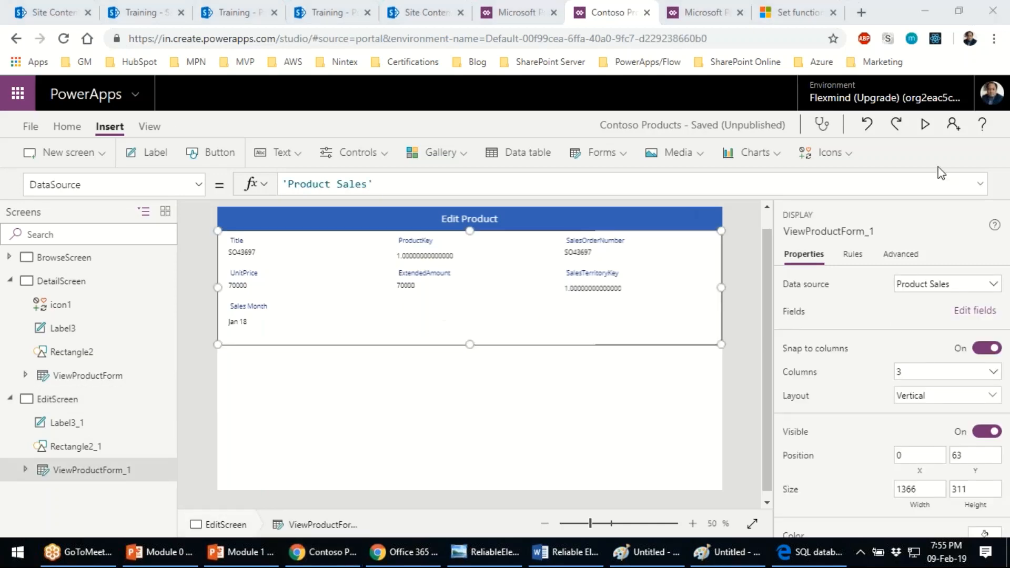
{"action": "scroll", "coordinate": [885, 407], "scroll_direction": "down", "scroll_amount": 1}
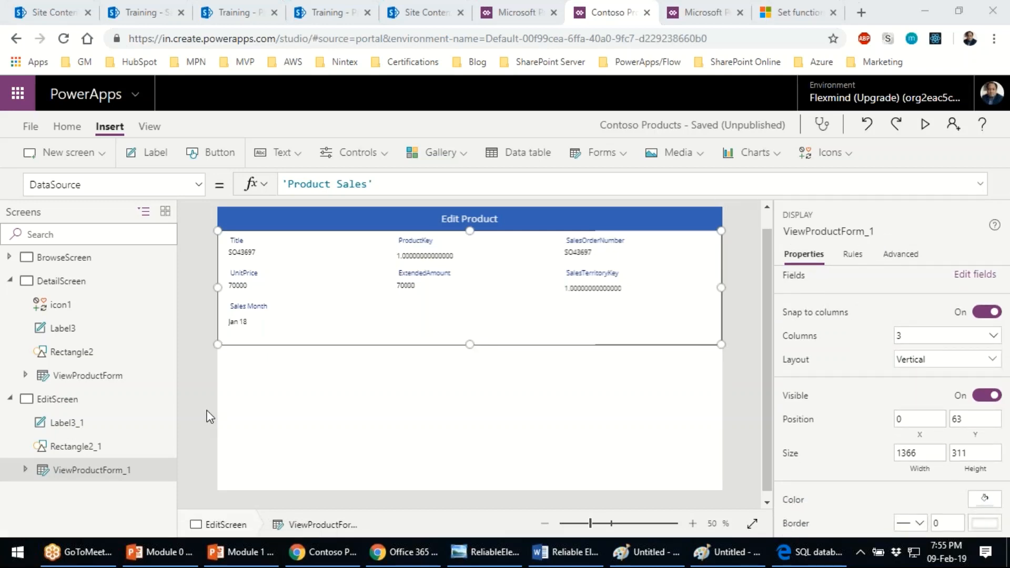
{"action": "right_click", "coordinate": [113, 468]}
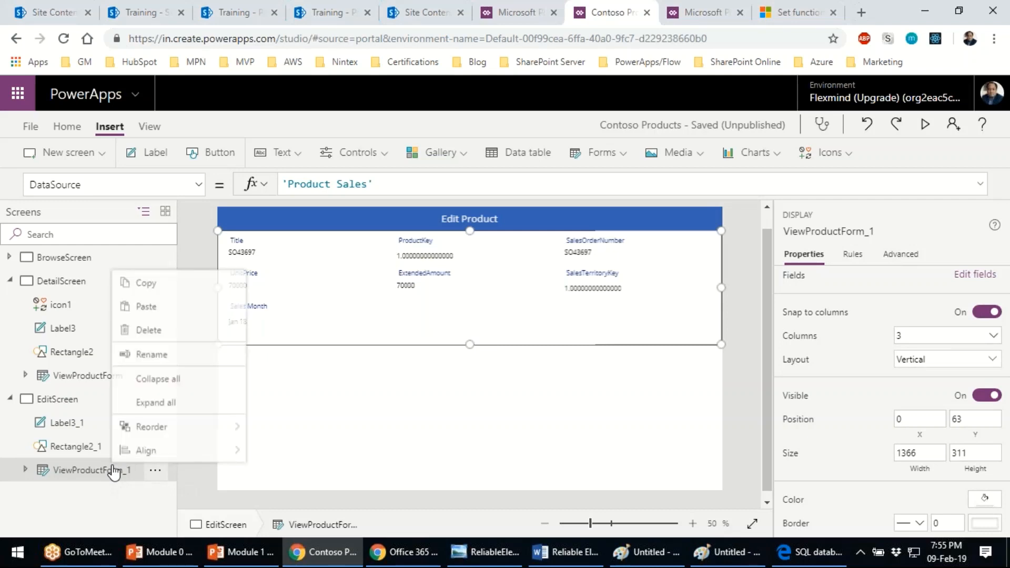
{"action": "left_click", "coordinate": [159, 356]}
{"action": "type", "text": "EditForm"}
{"action": "key", "text": "Return"}
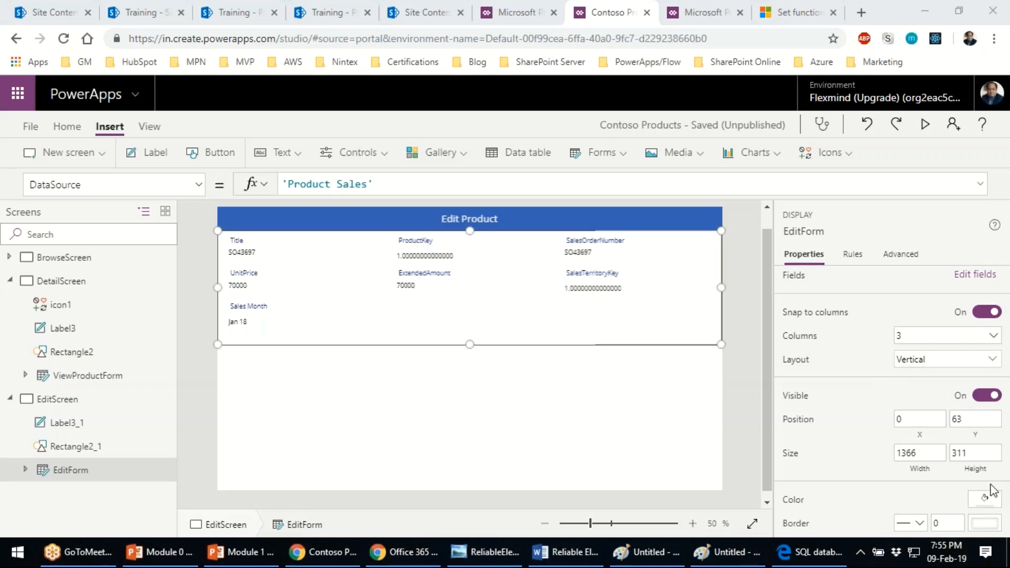
- Look through the full list of advanced properties of the copied display form for a form mode setting
{"action": "left_click", "coordinate": [853, 254]}
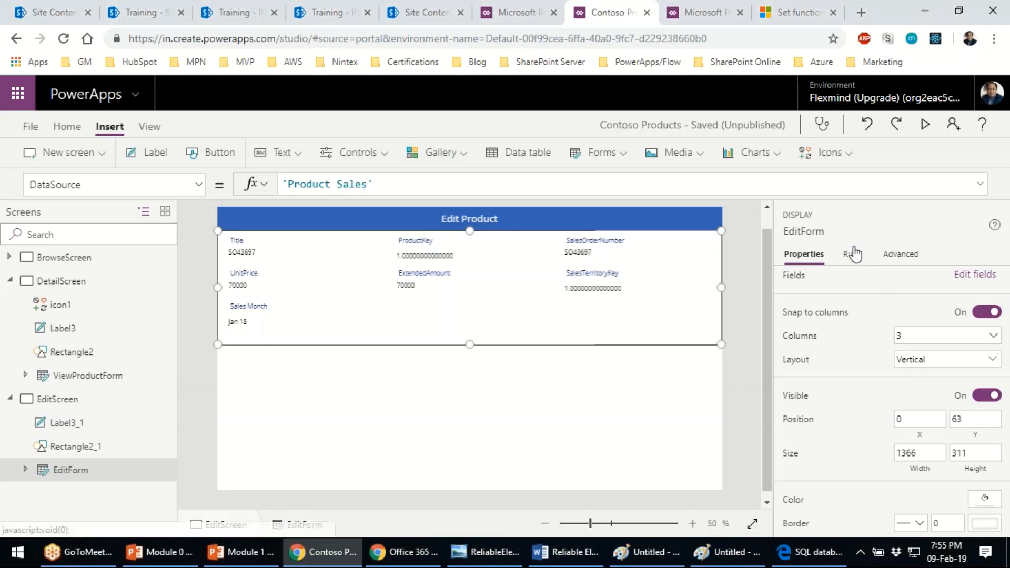
{"action": "left_click", "coordinate": [901, 255]}
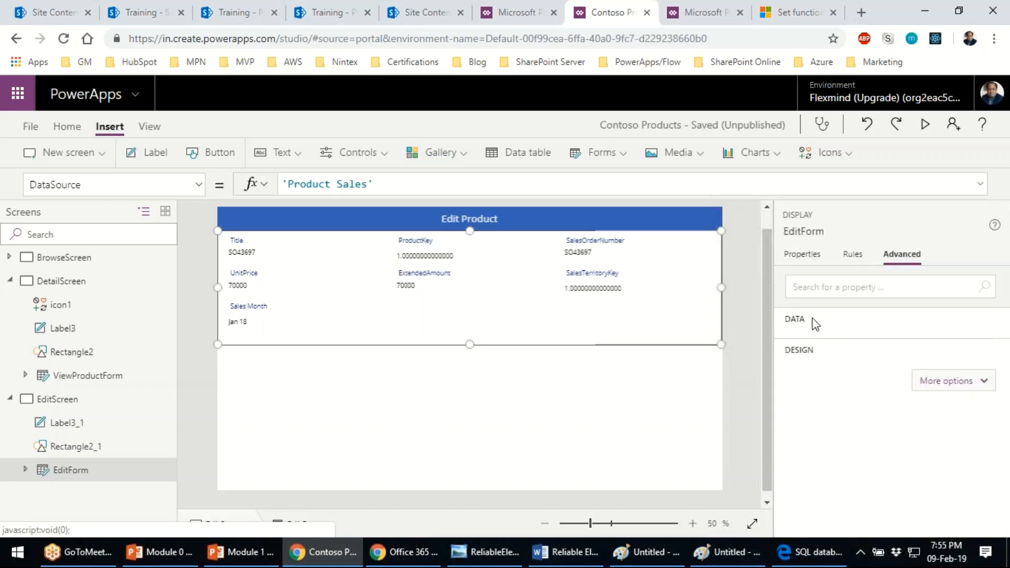
{"action": "scroll", "coordinate": [842, 376], "scroll_direction": "down", "scroll_amount": 2}
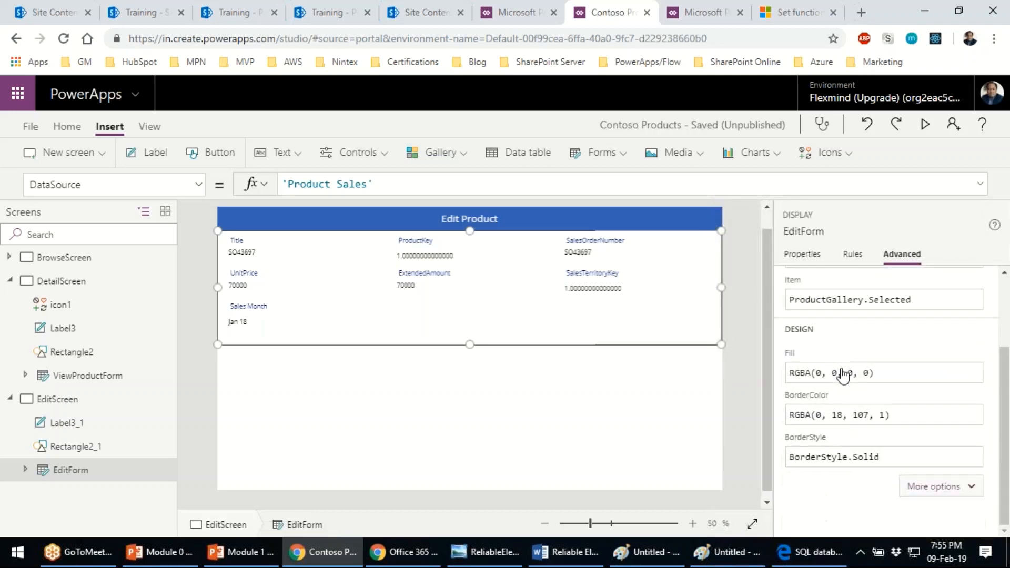
{"action": "left_click", "coordinate": [930, 488]}
{"action": "scroll", "coordinate": [851, 441], "scroll_direction": "down", "scroll_amount": 5}
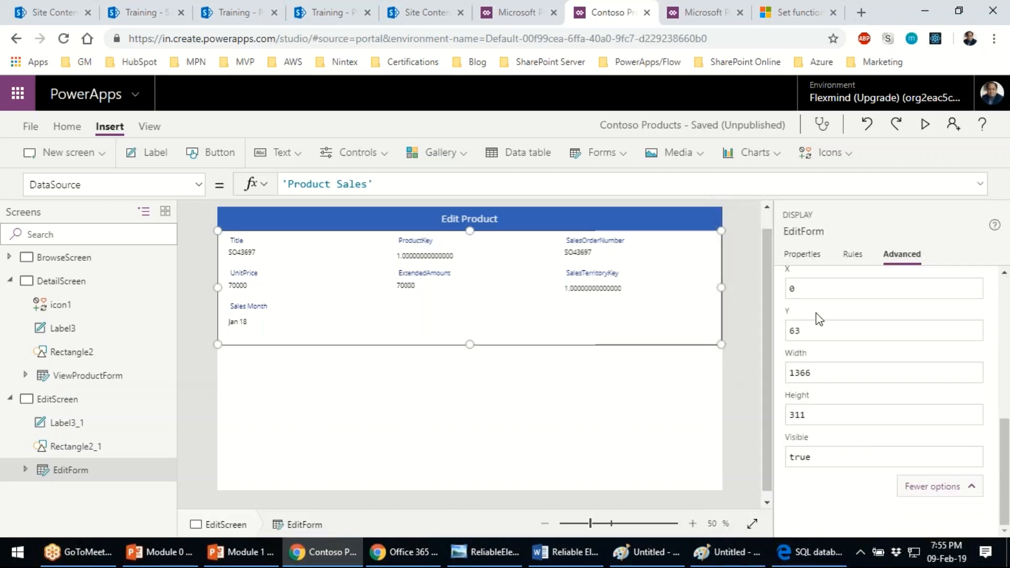
{"action": "scroll", "coordinate": [846, 352], "scroll_direction": "up", "scroll_amount": 7}
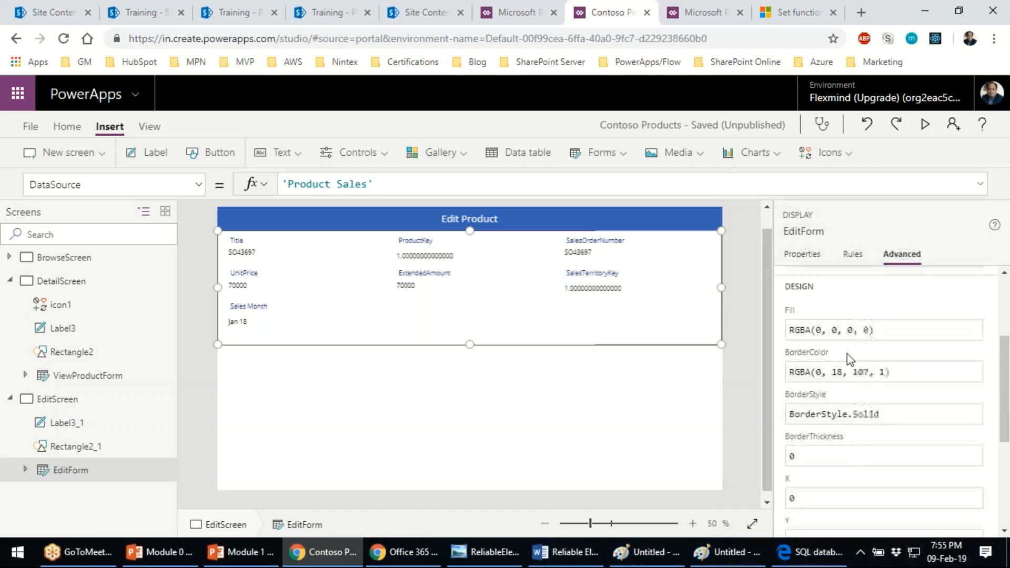
{"action": "left_click", "coordinate": [802, 255]}
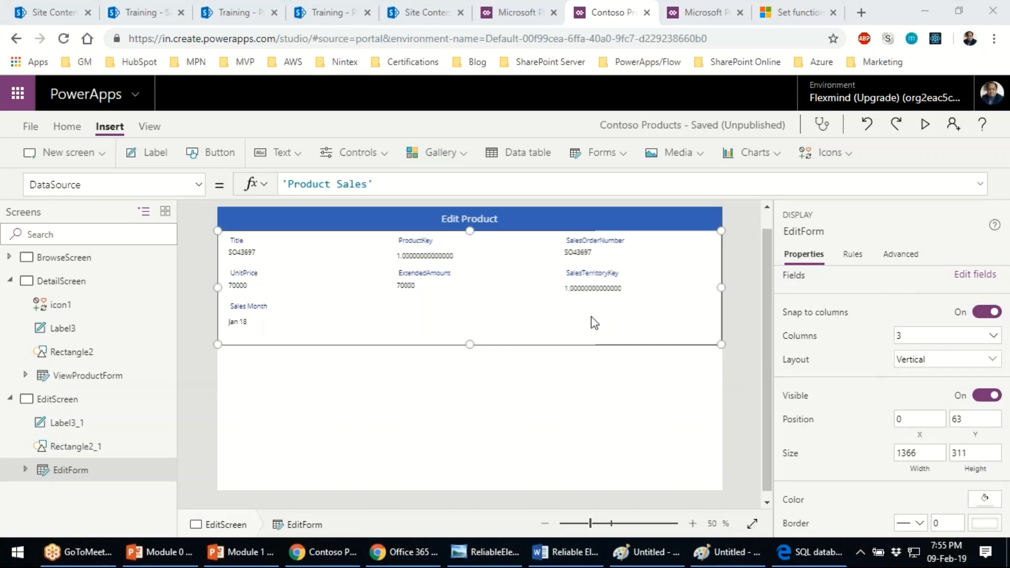
- Try the Horizontal layout on the copied display form and switch it back to Vertical
{"action": "left_click", "coordinate": [942, 358]}
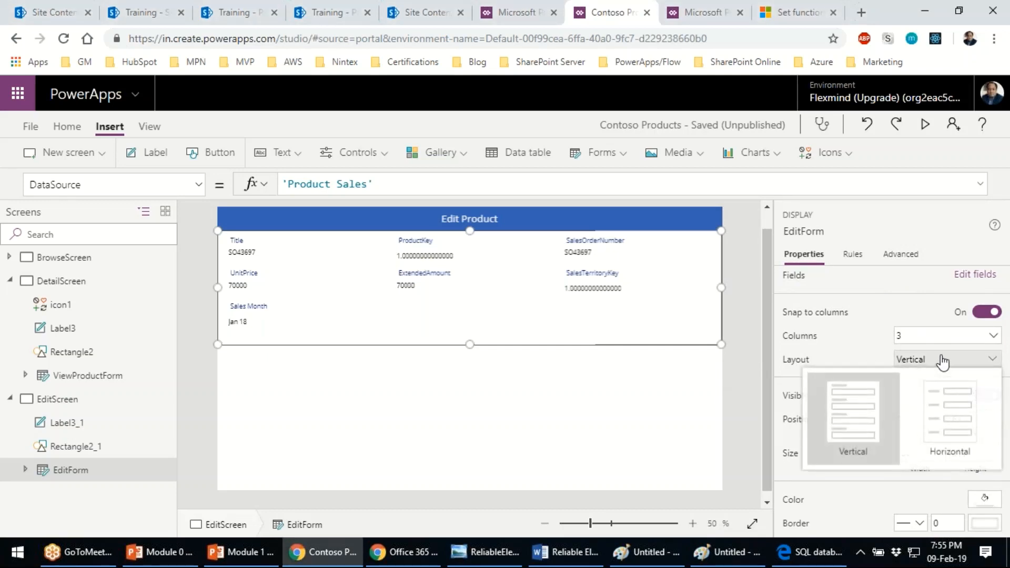
{"action": "left_click", "coordinate": [853, 381]}
{"action": "left_click", "coordinate": [958, 365]}
{"action": "left_click", "coordinate": [951, 441]}
{"action": "left_click", "coordinate": [929, 359]}
{"action": "left_click", "coordinate": [838, 404]}
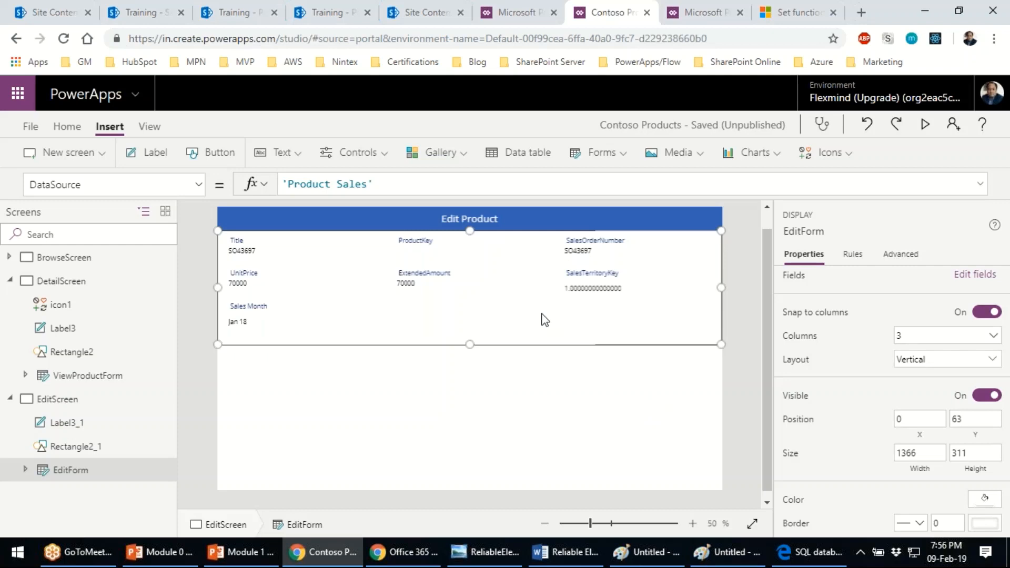
- Replace the copied display form on EditScreen with an Edit form connected to the Product Sales data source
{"action": "key", "text": "Delete"}
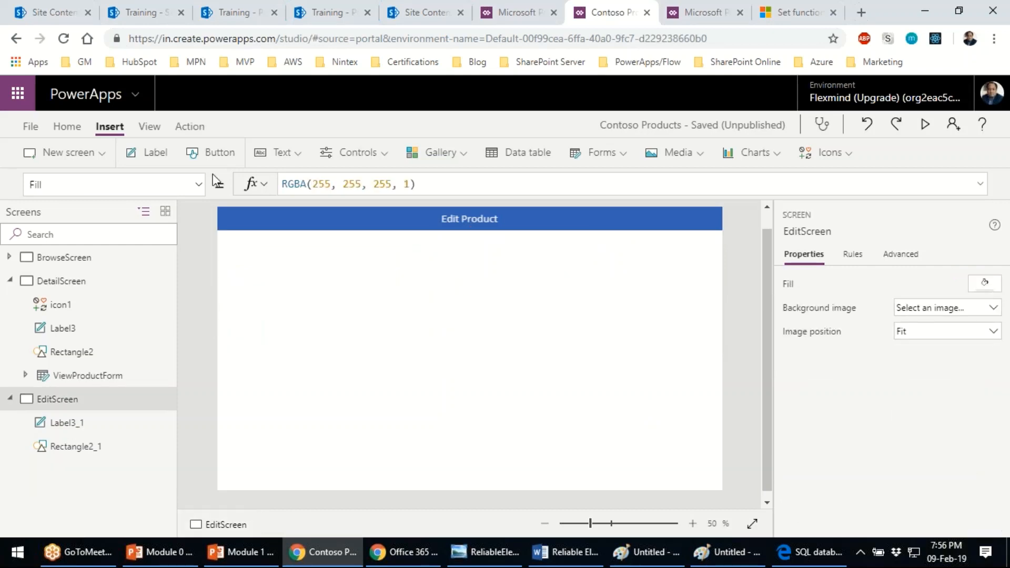
{"action": "left_click", "coordinate": [617, 162]}
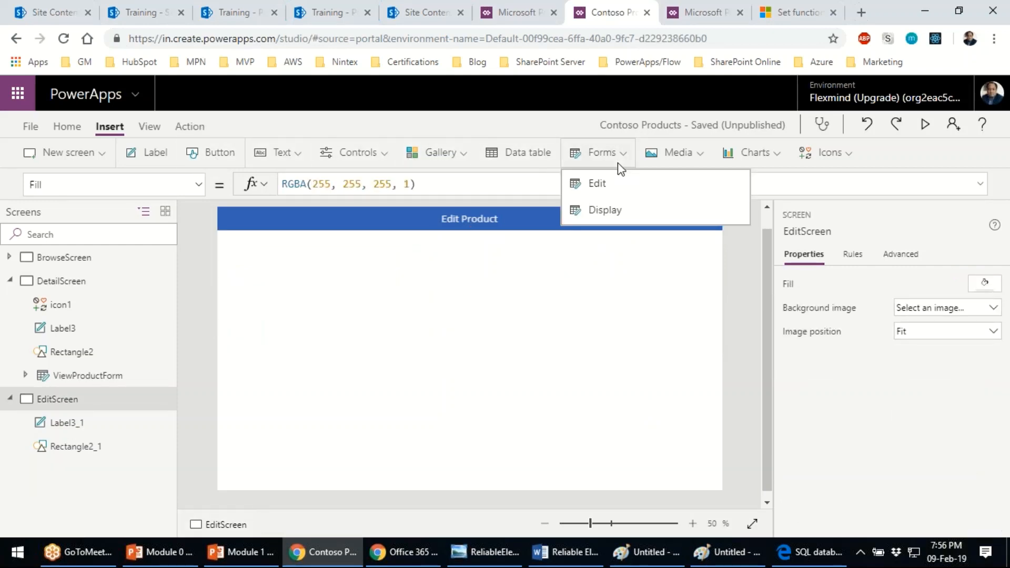
{"action": "left_click", "coordinate": [607, 185]}
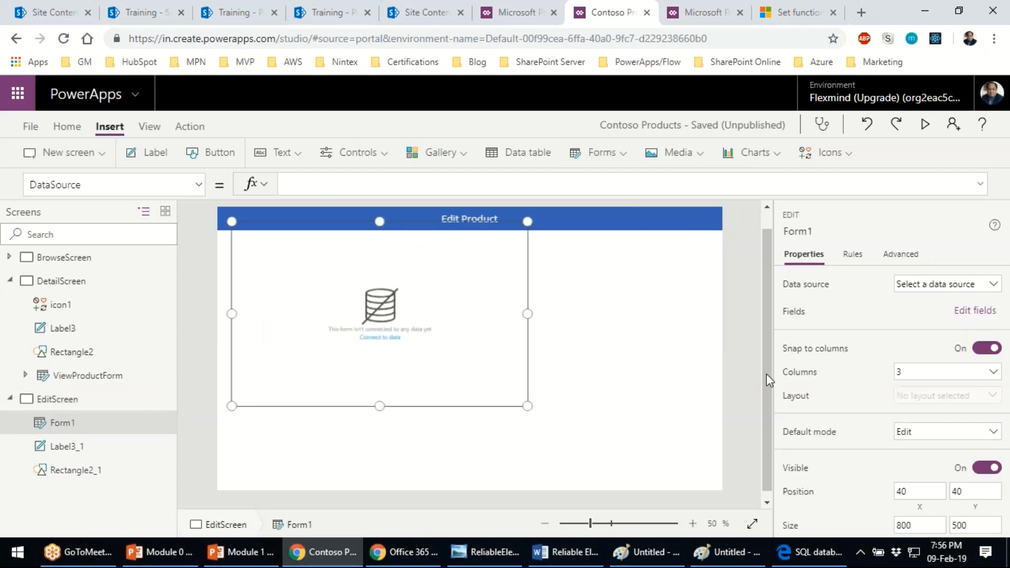
{"action": "left_click", "coordinate": [903, 287]}
{"action": "left_click", "coordinate": [899, 311]}
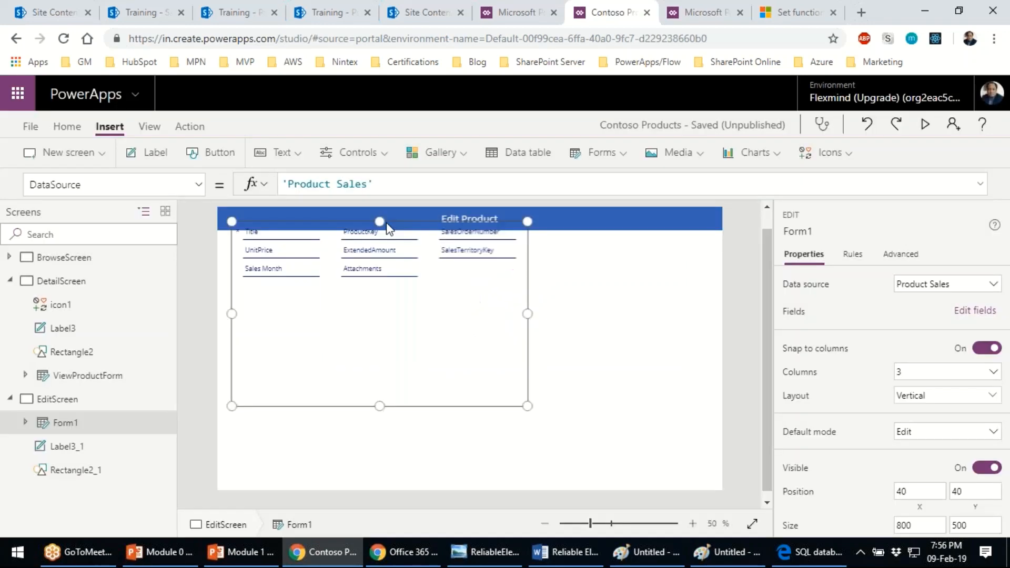
- Resize the edit form to about 1366 by 439 directly below the "Edit Product" header, at X 0, Y 64
{"action": "left_click_drag", "start_coordinate": [386, 222], "coordinate": [380, 245]}
{"action": "left_click_drag", "start_coordinate": [527, 405], "coordinate": [722, 392]}
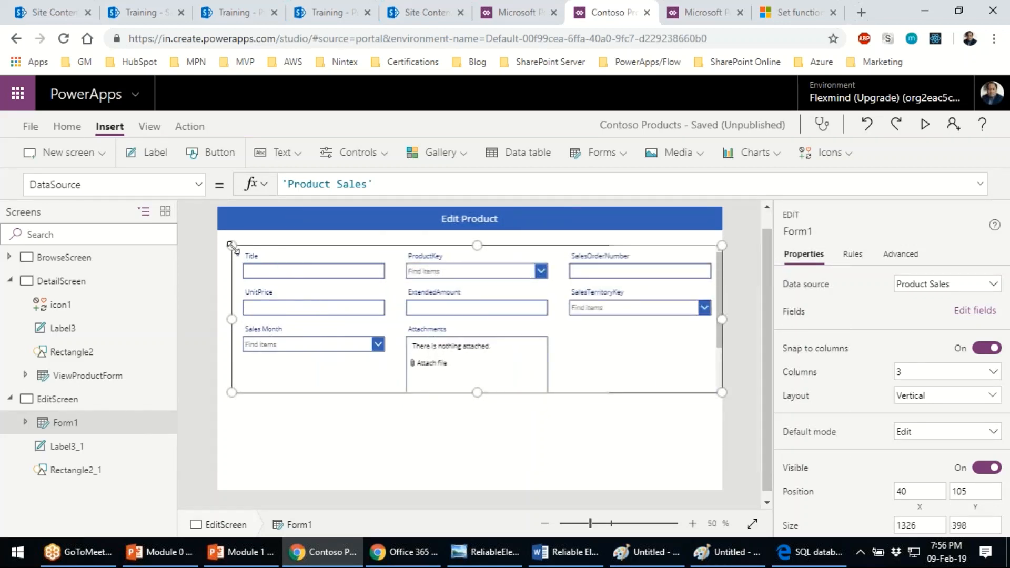
{"action": "left_click_drag", "start_coordinate": [231, 246], "coordinate": [217, 230]}
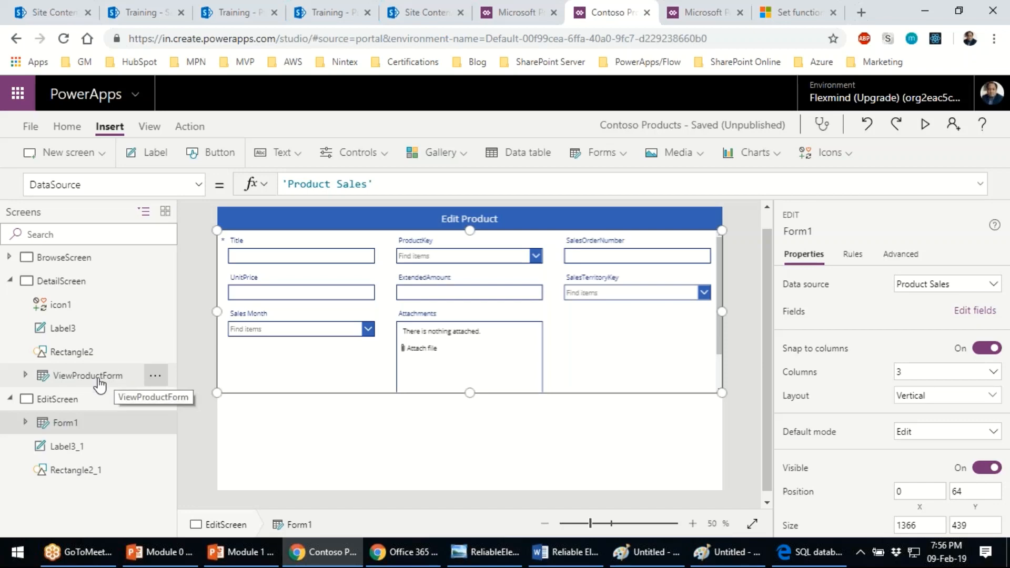
- Rename the edit form Form1 as EditForm
{"action": "left_click", "coordinate": [156, 422]}
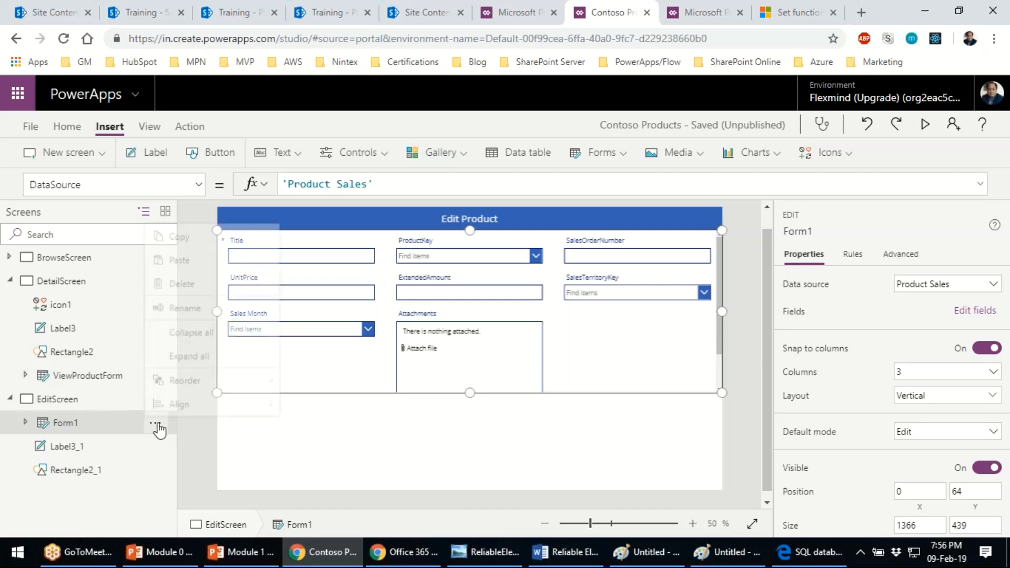
{"action": "left_click", "coordinate": [203, 303]}
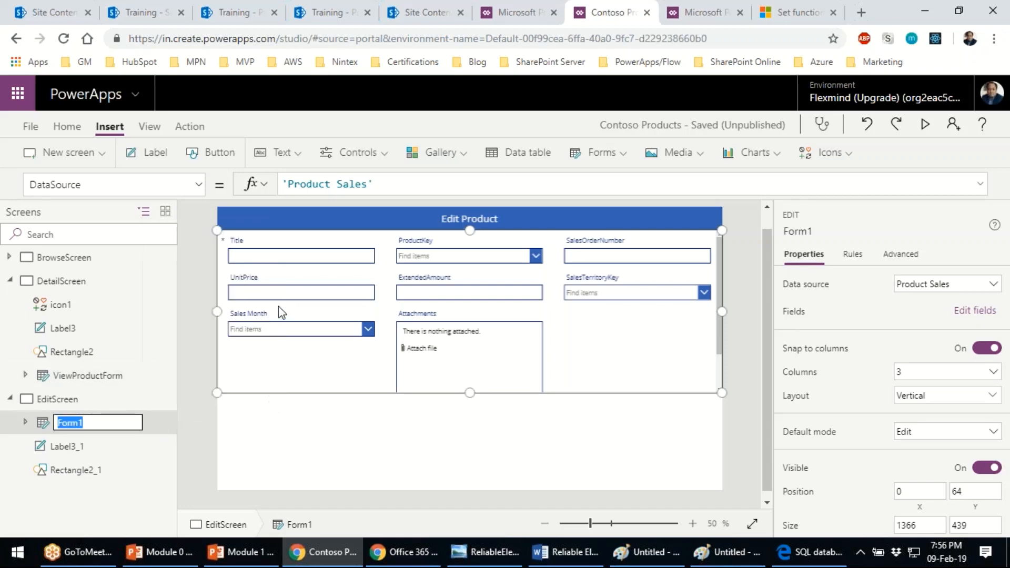
{"action": "key", "text": "Home"}
{"action": "type", "text": "Edit"}
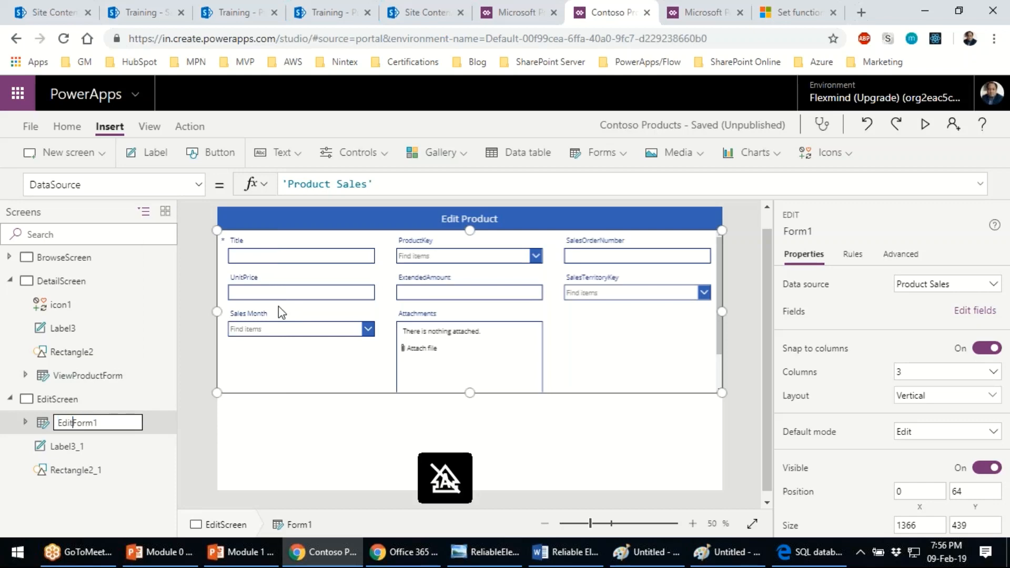
{"action": "key", "text": "Escape"}
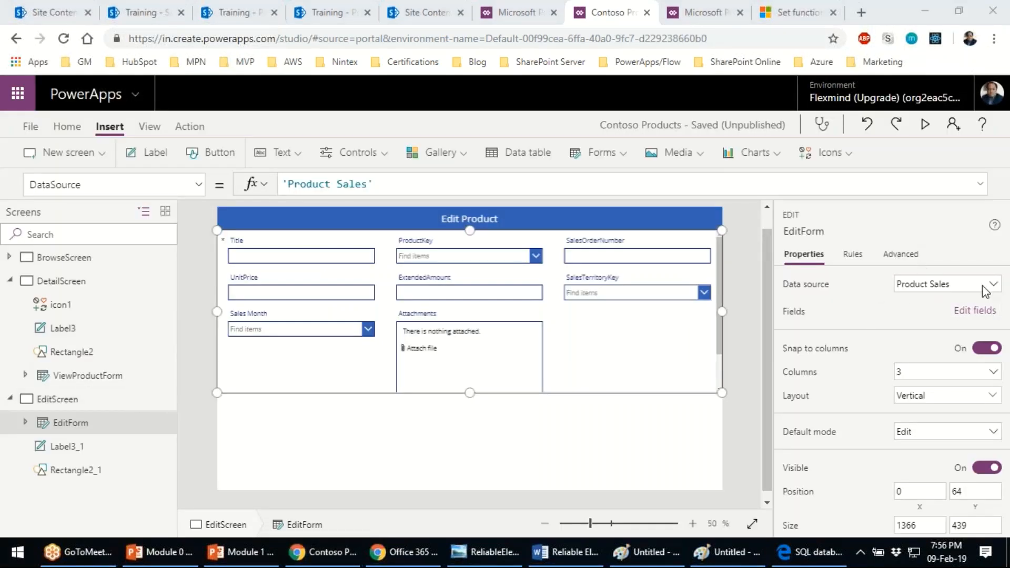
- Expand EditForm in the screen tree and review its data cards
{"action": "left_click", "coordinate": [25, 422]}
{"action": "scroll", "coordinate": [97, 358], "scroll_direction": "down", "scroll_amount": 1}
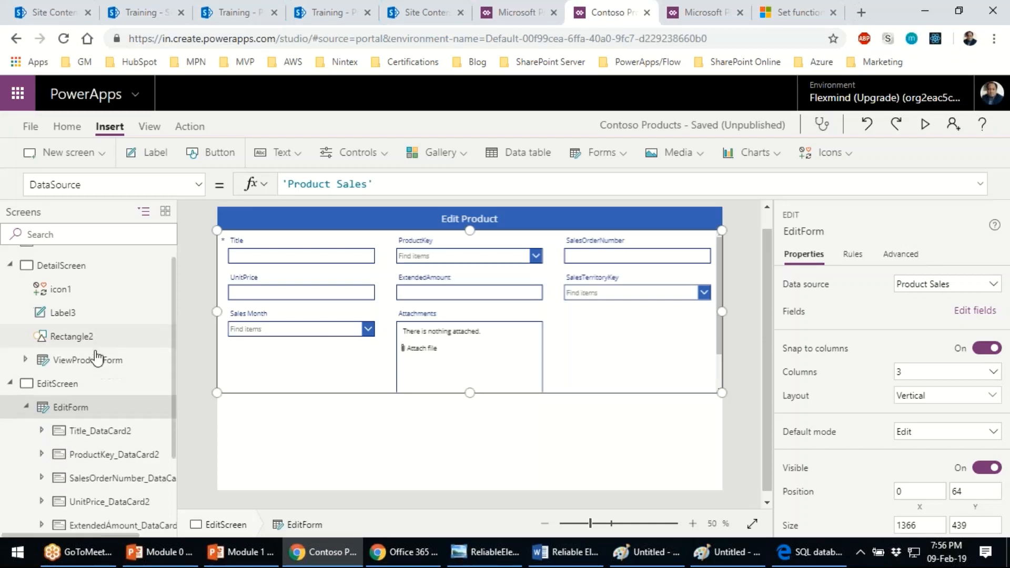
{"action": "scroll", "coordinate": [97, 357], "scroll_direction": "down", "scroll_amount": 3}
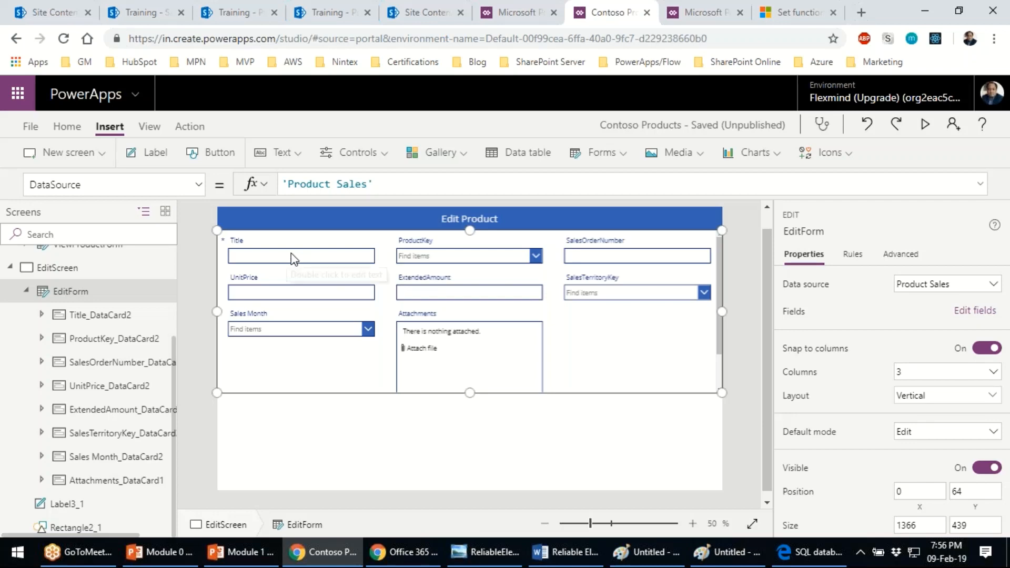
- Remove the Attachments field from EditForm and reduce the form's height to 387
{"action": "left_click", "coordinate": [305, 262]}
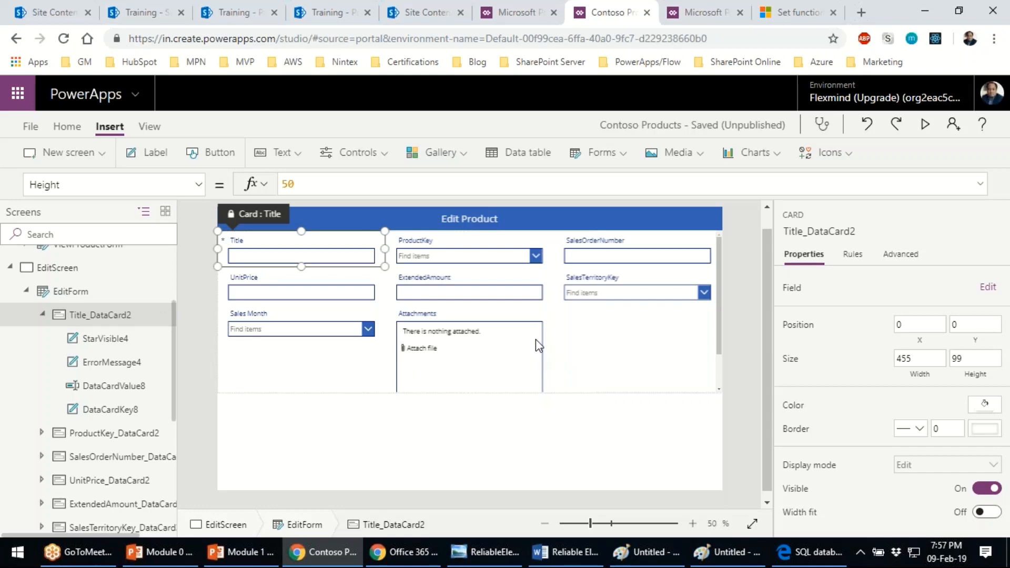
{"action": "left_click", "coordinate": [976, 16]}
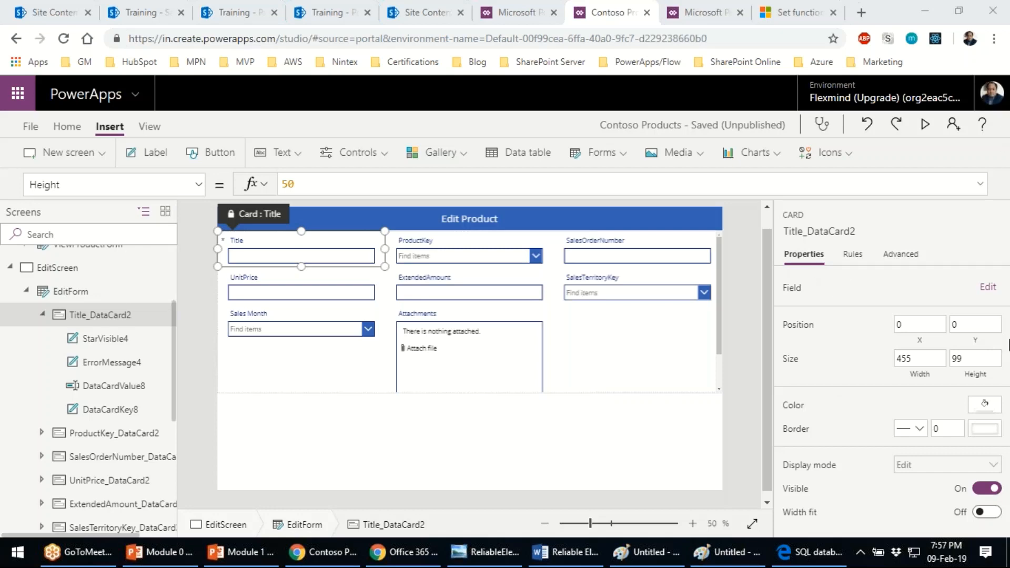
{"action": "left_click", "coordinate": [993, 290]}
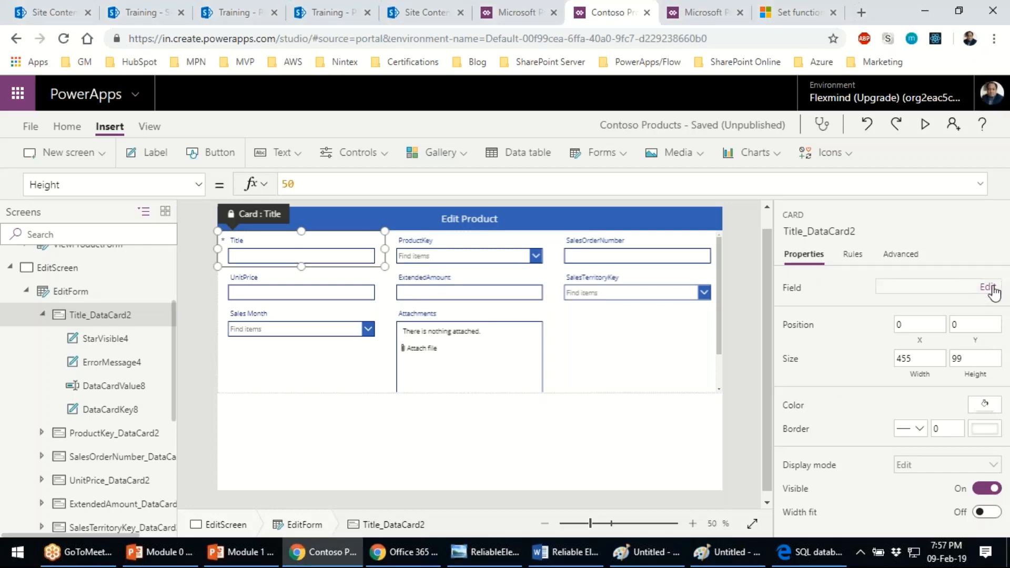
{"action": "left_click", "coordinate": [989, 289]}
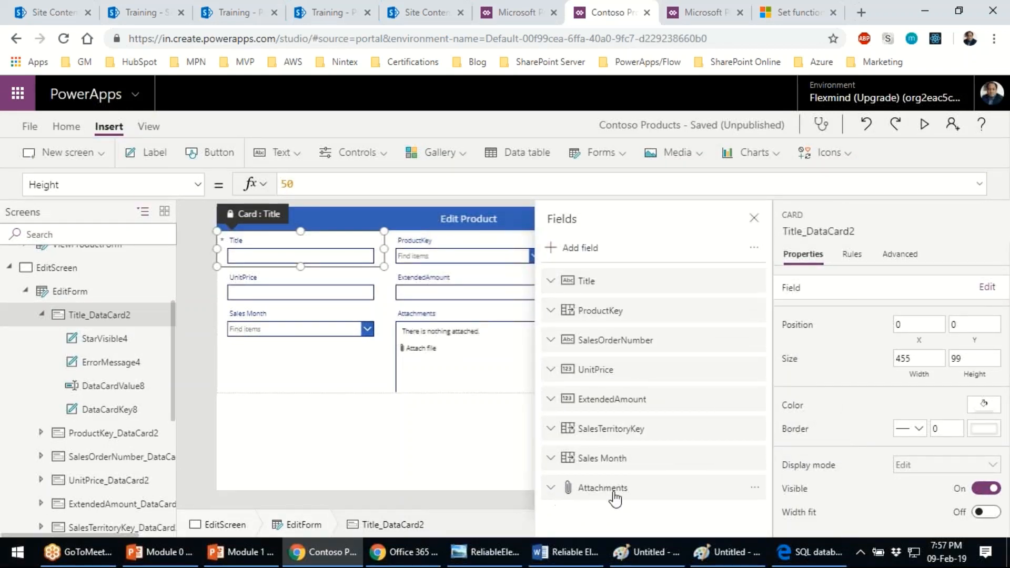
{"action": "left_click", "coordinate": [753, 488]}
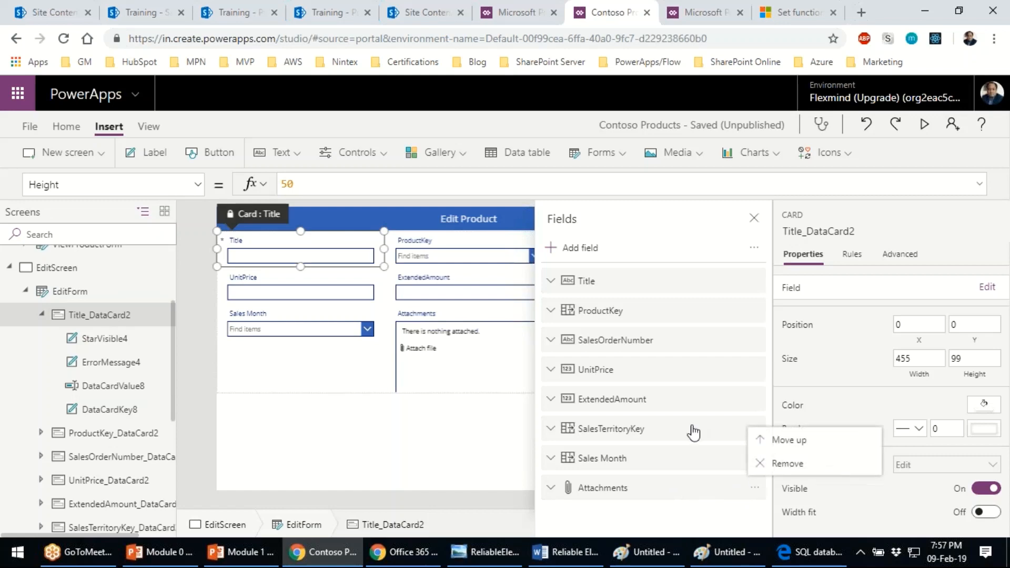
{"action": "left_click", "coordinate": [784, 465]}
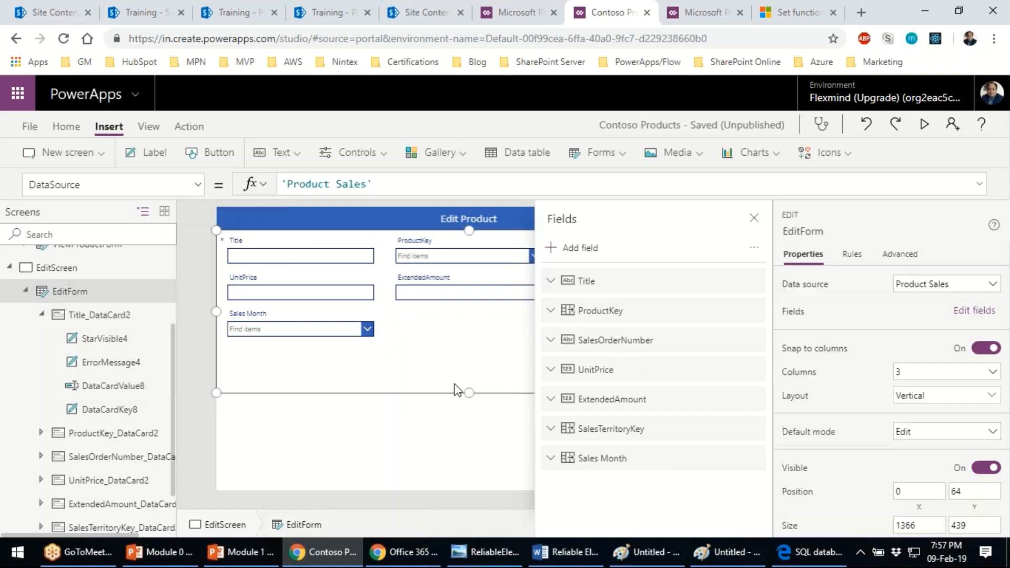
{"action": "left_click_drag", "start_coordinate": [470, 394], "coordinate": [471, 374]}
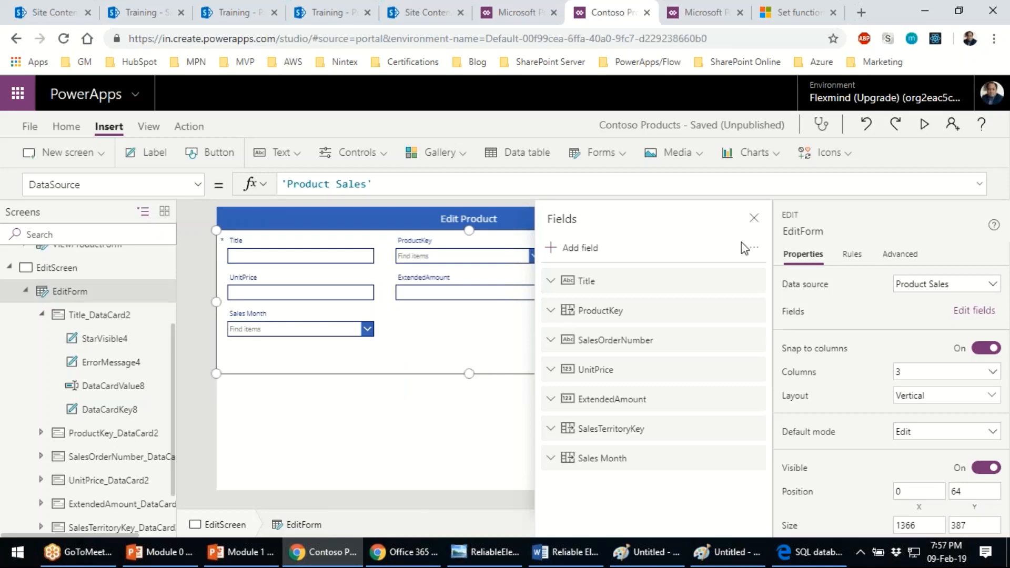
{"action": "left_click", "coordinate": [582, 252]}
{"action": "scroll", "coordinate": [705, 415], "scroll_direction": "down", "scroll_amount": 5}
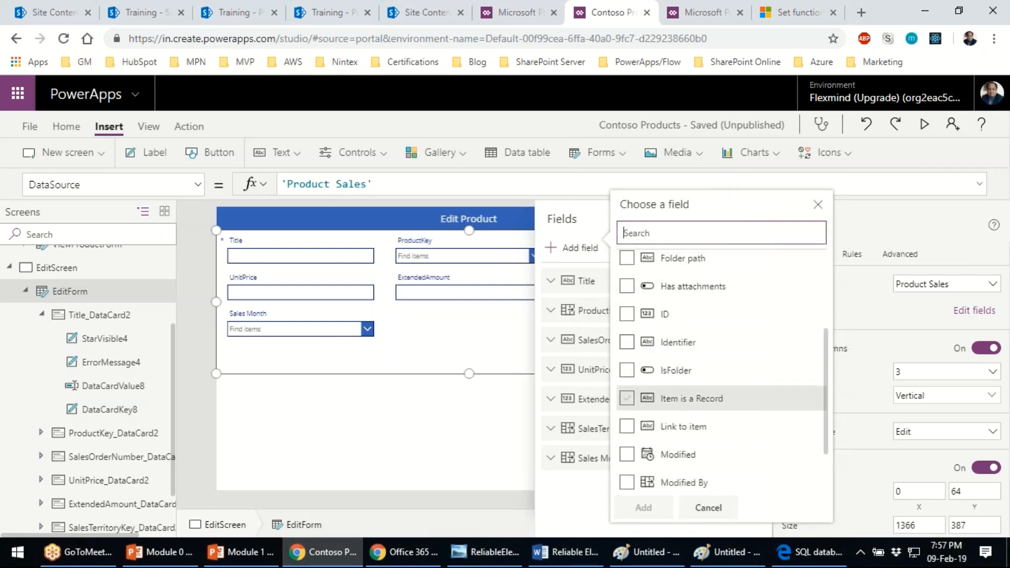
{"action": "left_click", "coordinate": [667, 437]}
{"action": "left_click", "coordinate": [708, 508]}
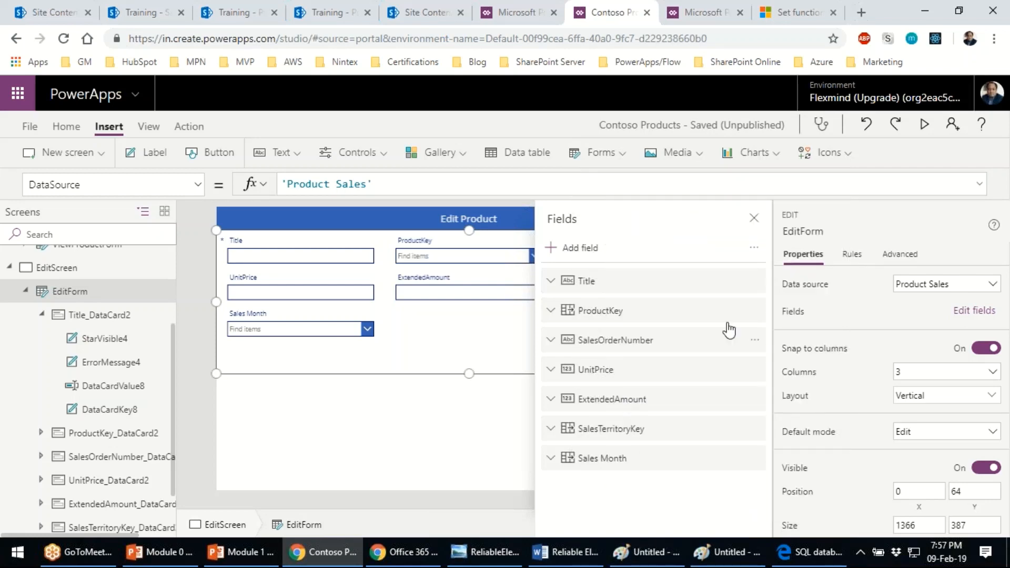
{"action": "left_click", "coordinate": [754, 219]}
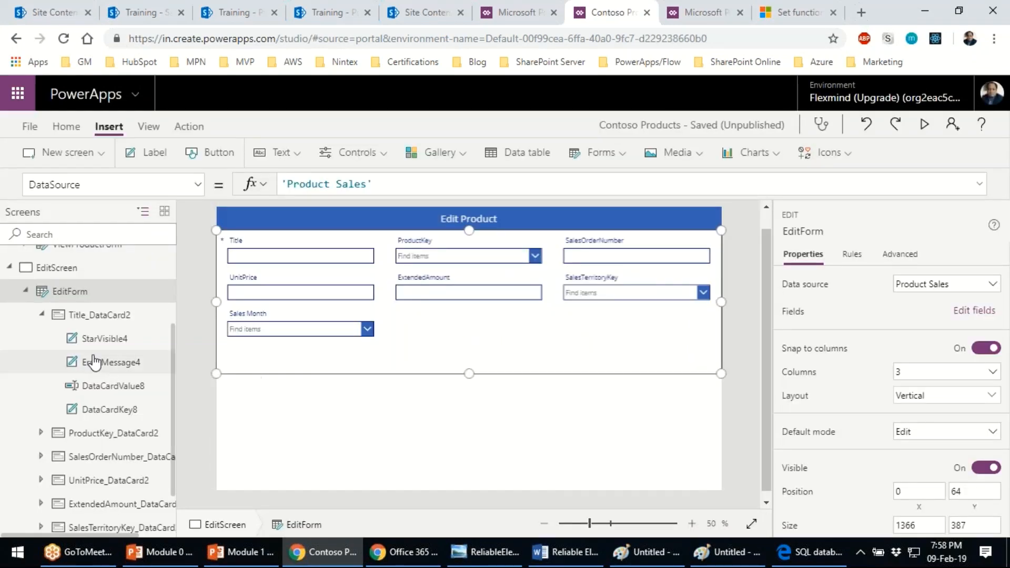
- Preview the View Product page on DetailScreen and return to the editor
{"action": "scroll", "coordinate": [93, 362], "scroll_direction": "up", "scroll_amount": 2}
{"action": "left_click", "coordinate": [101, 318]}
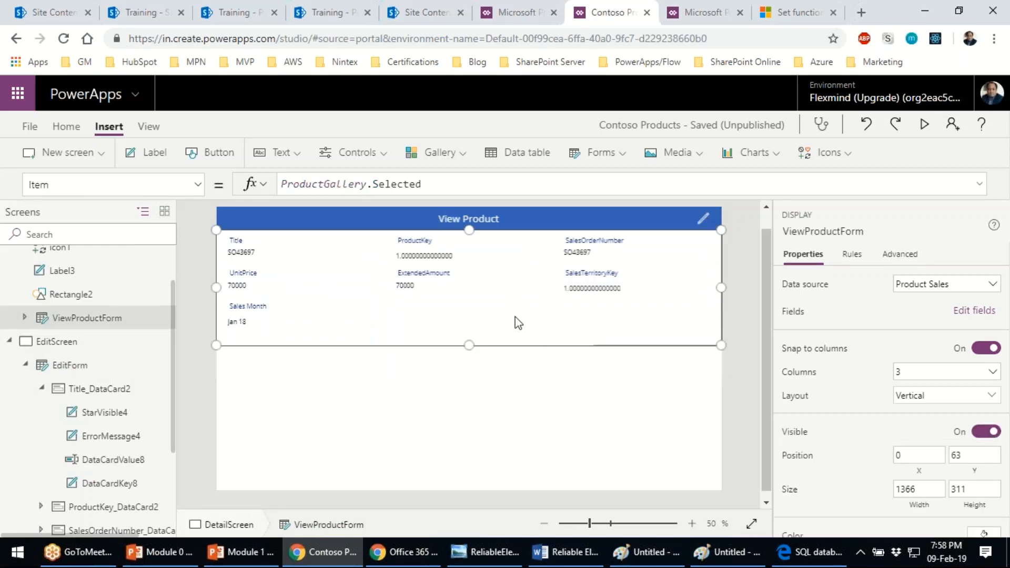
{"action": "left_click", "coordinate": [924, 124]}
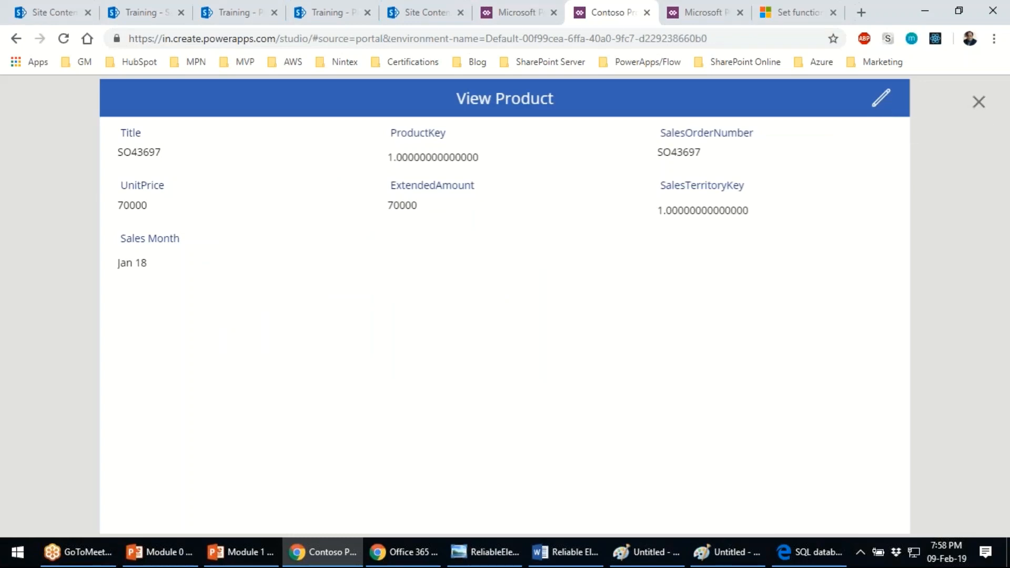
{"action": "key", "text": "Escape"}
{"action": "scroll", "coordinate": [63, 419], "scroll_direction": "down", "scroll_amount": 3}
{"action": "scroll", "coordinate": [82, 331], "scroll_direction": "up", "scroll_amount": 3}
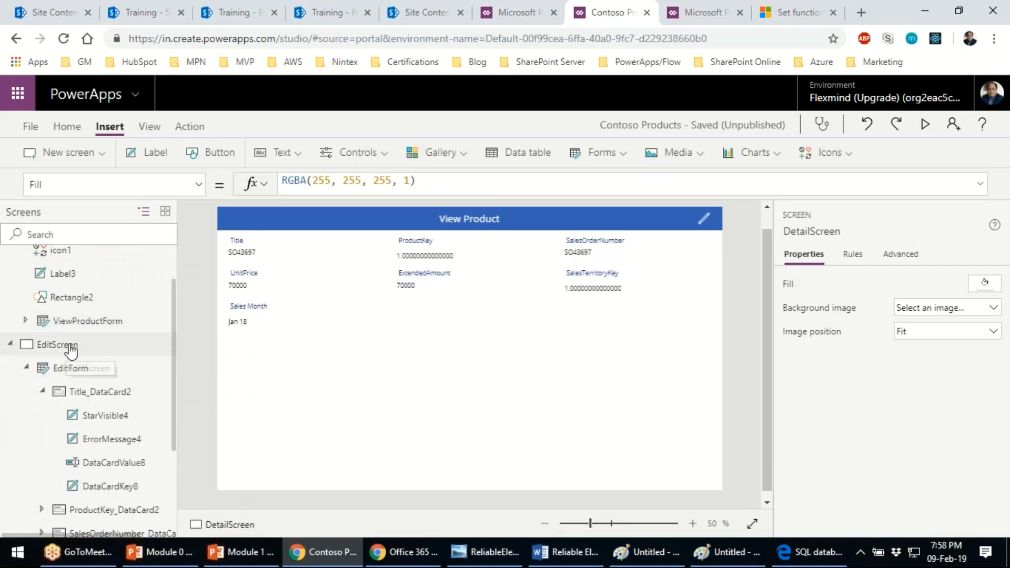
- Set the OnSelect formula of the pencil icon on DetailScreen to navigate to EditScreen with ScreenTransition.None, and save the app
{"action": "scroll", "coordinate": [90, 321], "scroll_direction": "up", "scroll_amount": 1}
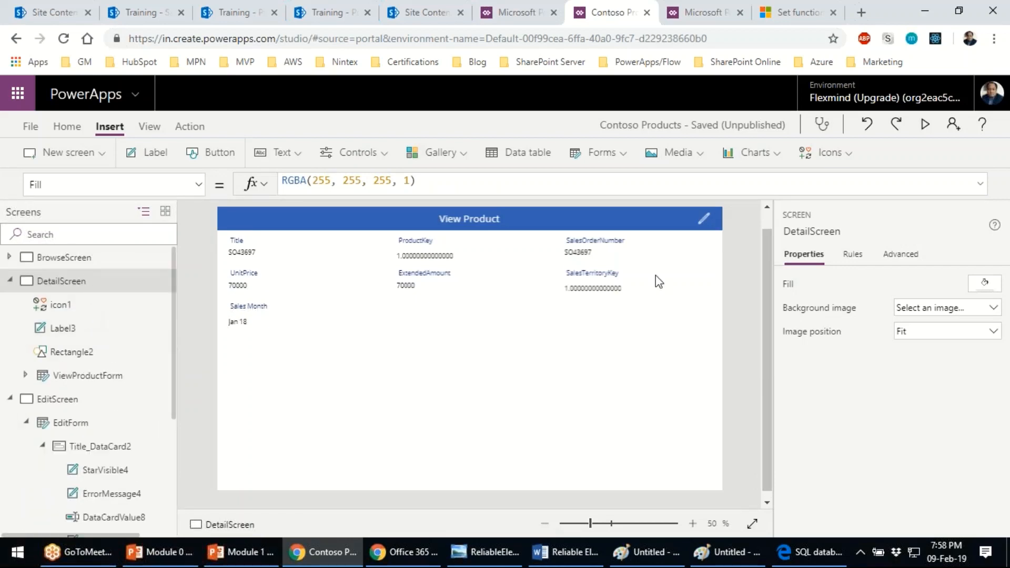
{"action": "left_click", "coordinate": [704, 217]}
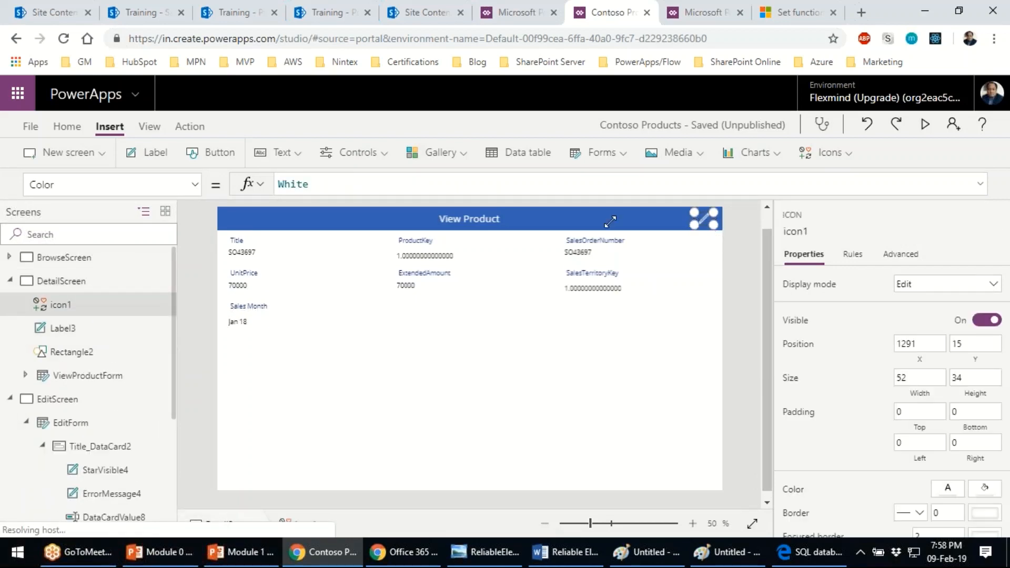
{"action": "left_click_drag", "start_coordinate": [514, 195], "coordinate": [522, 267]}
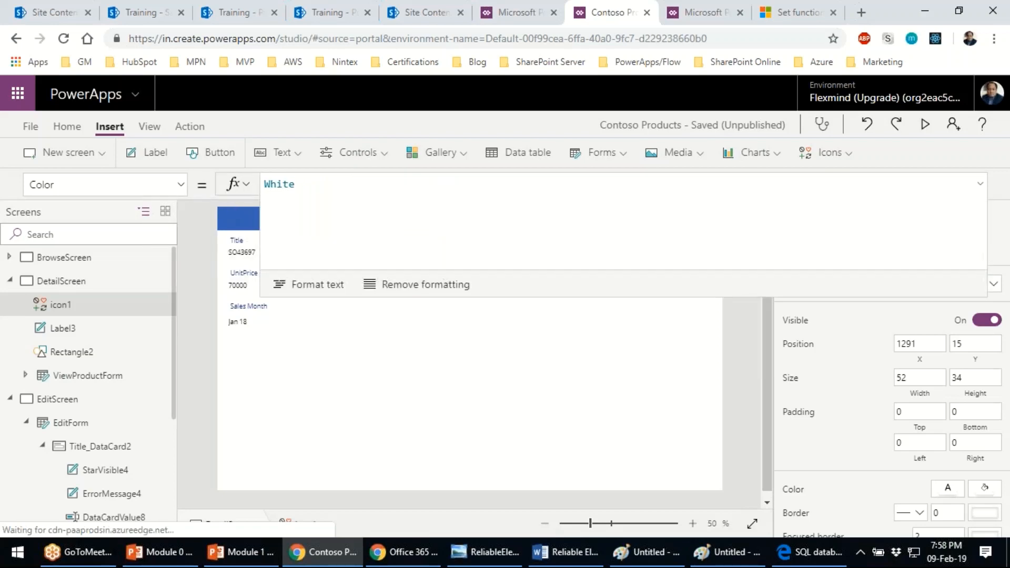
{"action": "left_click", "coordinate": [179, 185]}
{"action": "scroll", "coordinate": [144, 345], "scroll_direction": "down", "scroll_amount": 9}
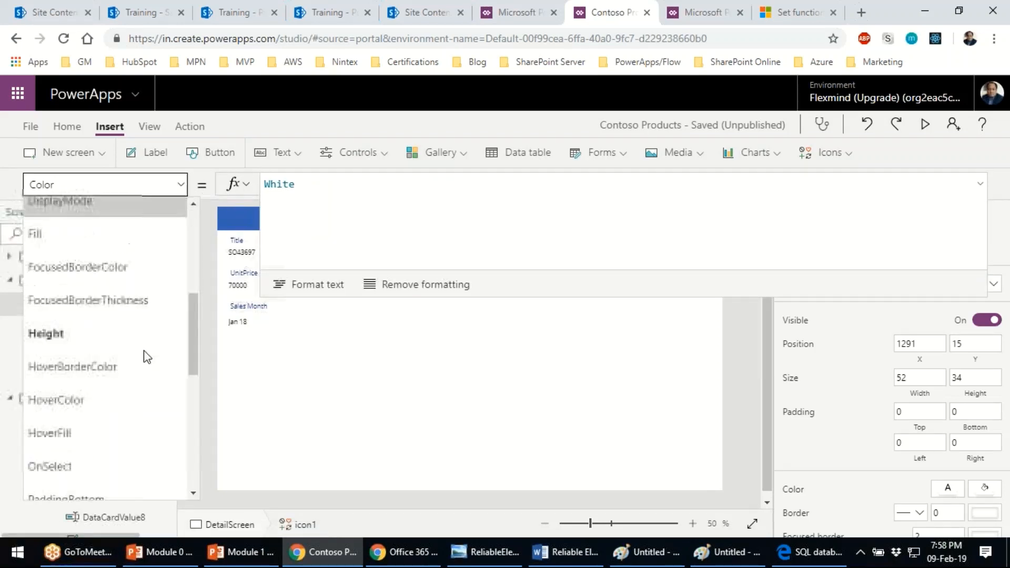
{"action": "left_click", "coordinate": [137, 269]}
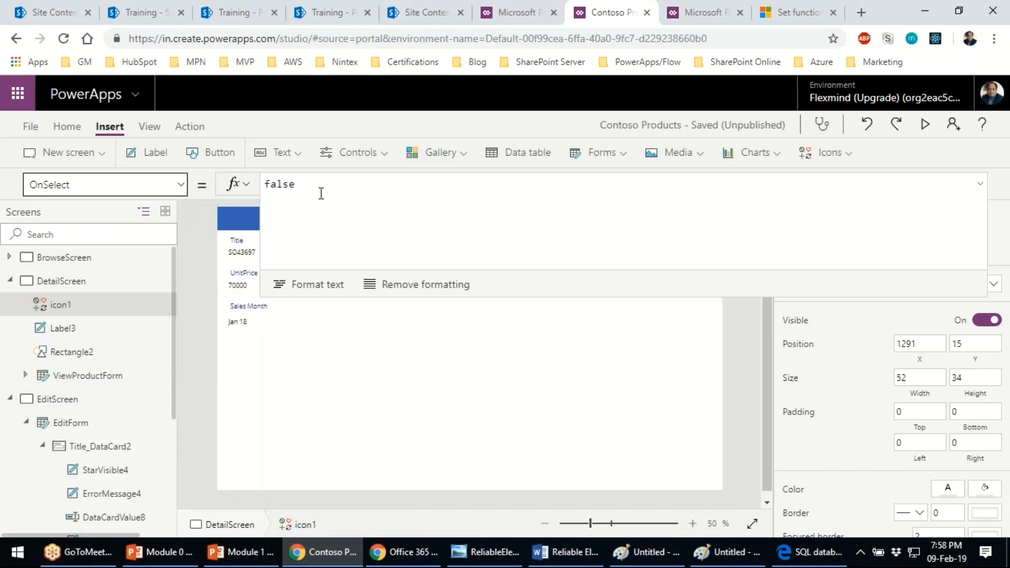
{"action": "type", "text": "navi"}
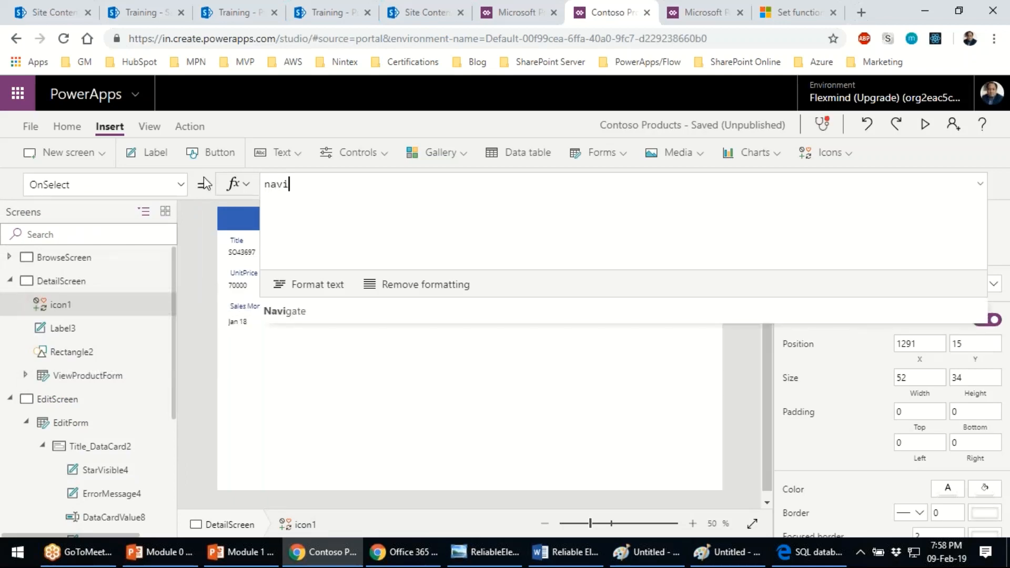
{"action": "key", "text": "Tab"}
{"action": "key", "text": "Down"}
{"action": "key", "text": "Down"}
{"action": "key", "text": "Down"}
{"action": "key", "text": "Tab"}
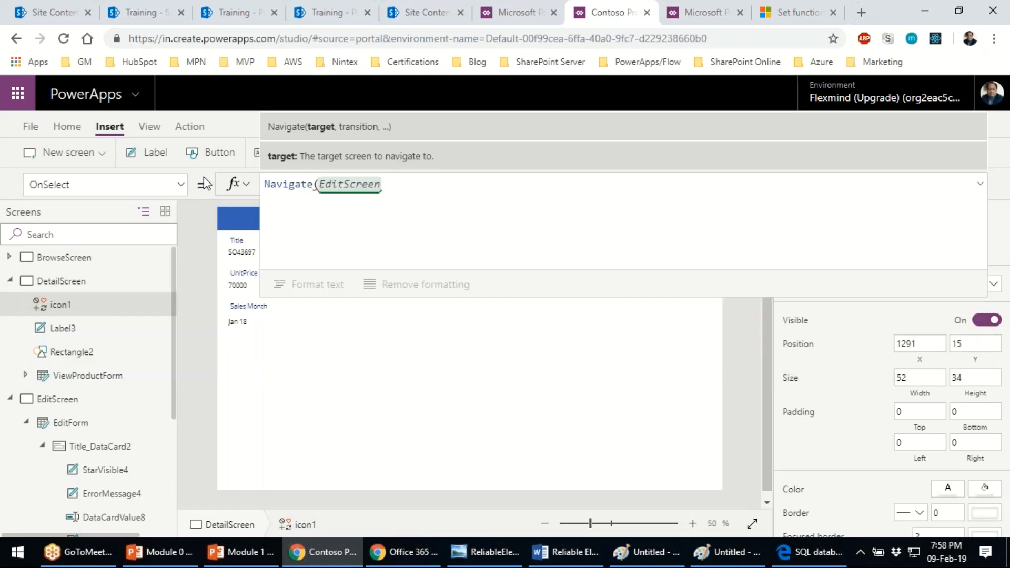
{"action": "type", "text": ","}
{"action": "key", "text": "Down"}
{"action": "key", "text": "Down"}
{"action": "key", "text": "Down"}
{"action": "key", "text": "Tab"}
{"action": "type", "text": ")"}
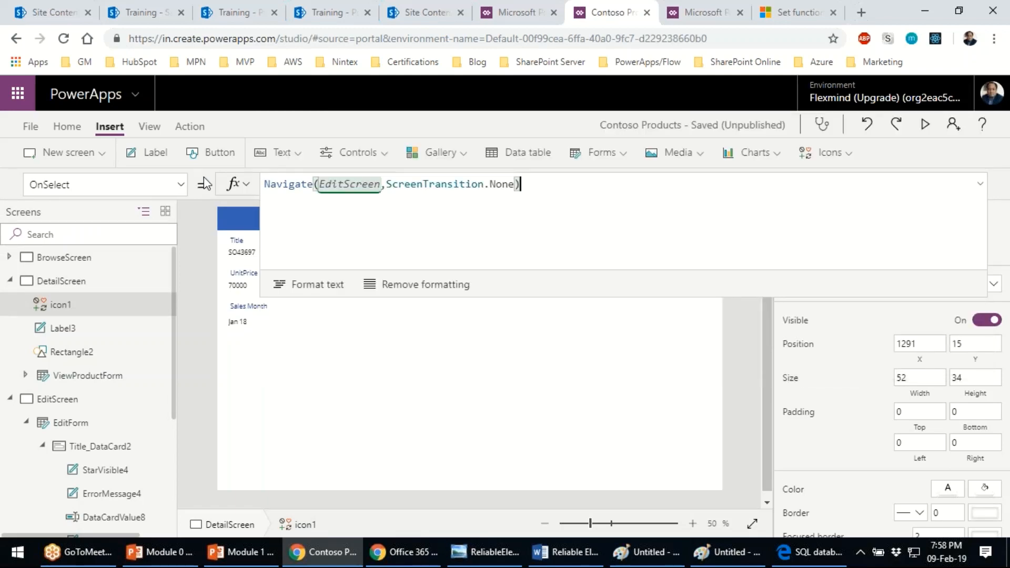
{"action": "key", "text": "ctrl+s"}
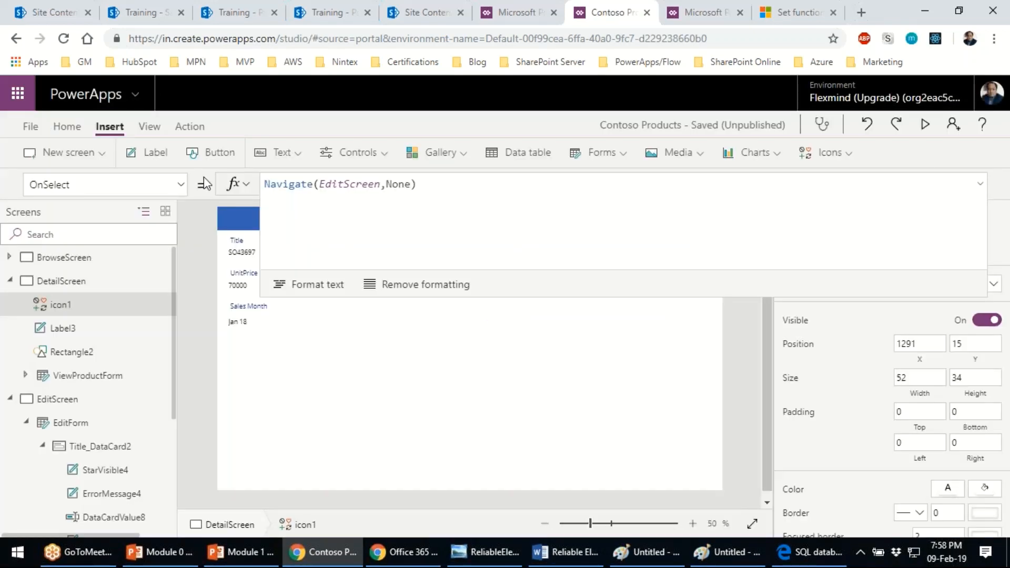
{"action": "left_click", "coordinate": [980, 184]}
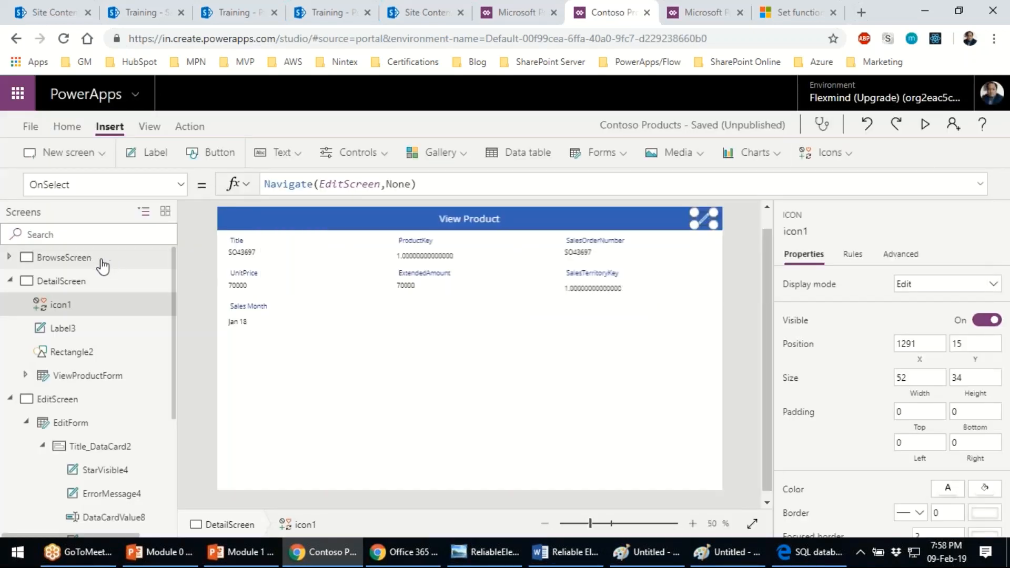
- Preview DetailScreen, test the pencil icon's navigation to the Edit Product page, and close the preview
{"action": "left_click", "coordinate": [928, 124]}
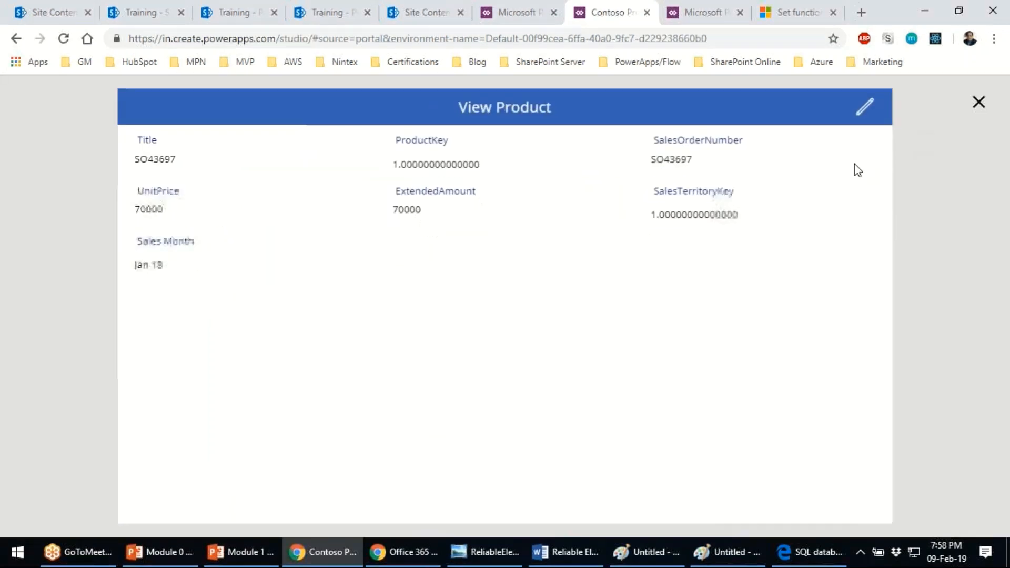
{"action": "left_click", "coordinate": [888, 100]}
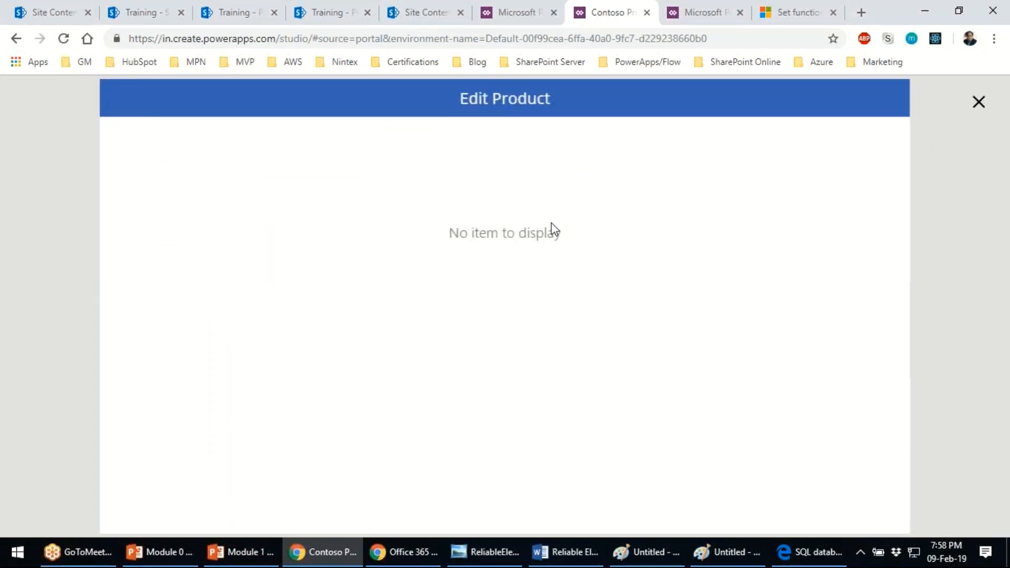
{"action": "left_click", "coordinate": [979, 102]}
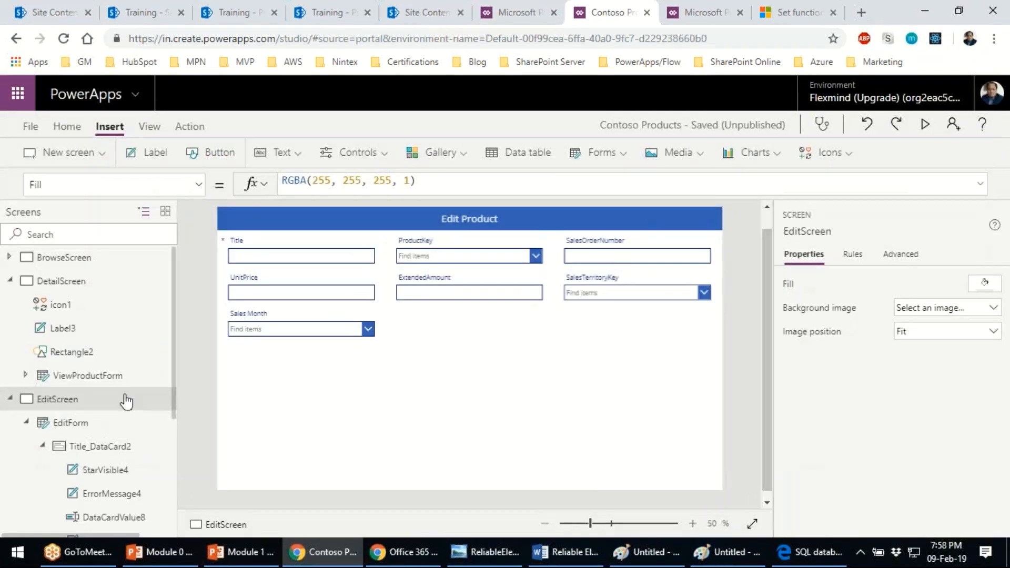
- Set the Item property of EditForm on EditScreen to ProductGallery.Selected
{"action": "scroll", "coordinate": [126, 402], "scroll_direction": "down", "scroll_amount": 4}
{"action": "scroll", "coordinate": [126, 416], "scroll_direction": "up", "scroll_amount": 2}
{"action": "scroll", "coordinate": [122, 418], "scroll_direction": "up", "scroll_amount": 3}
{"action": "left_click", "coordinate": [9, 399]}
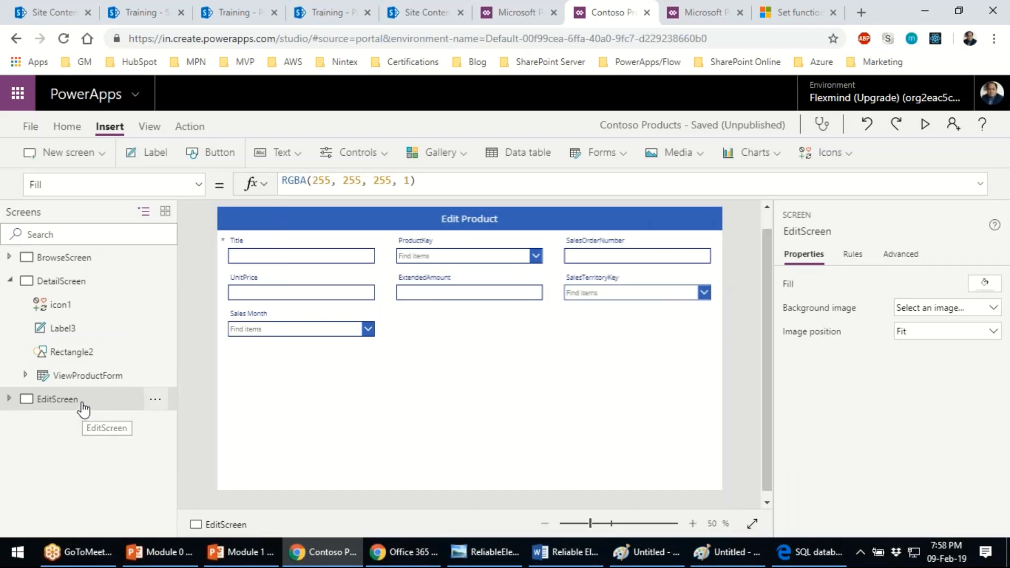
{"action": "left_click", "coordinate": [9, 398]}
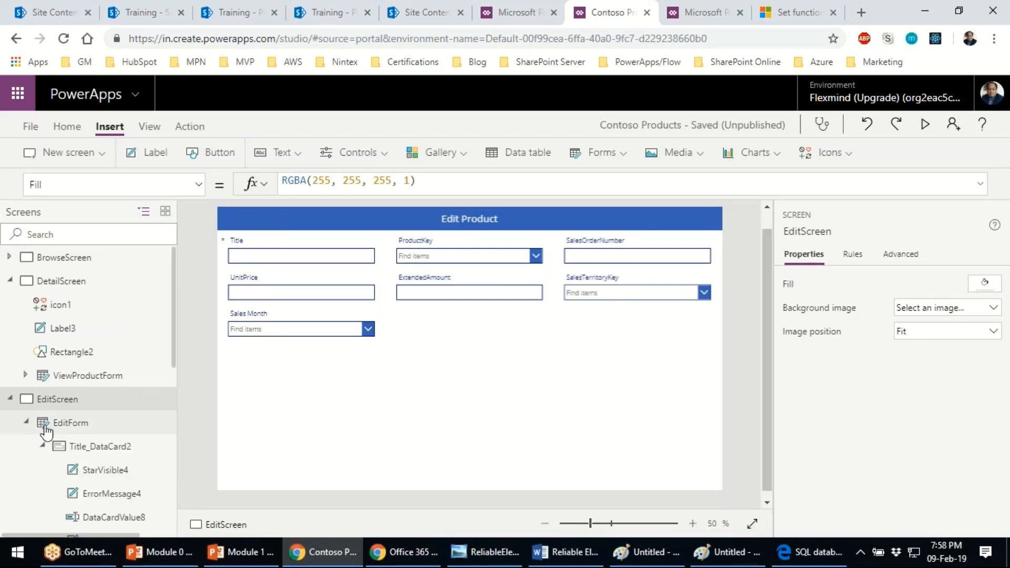
{"action": "left_click", "coordinate": [73, 425]}
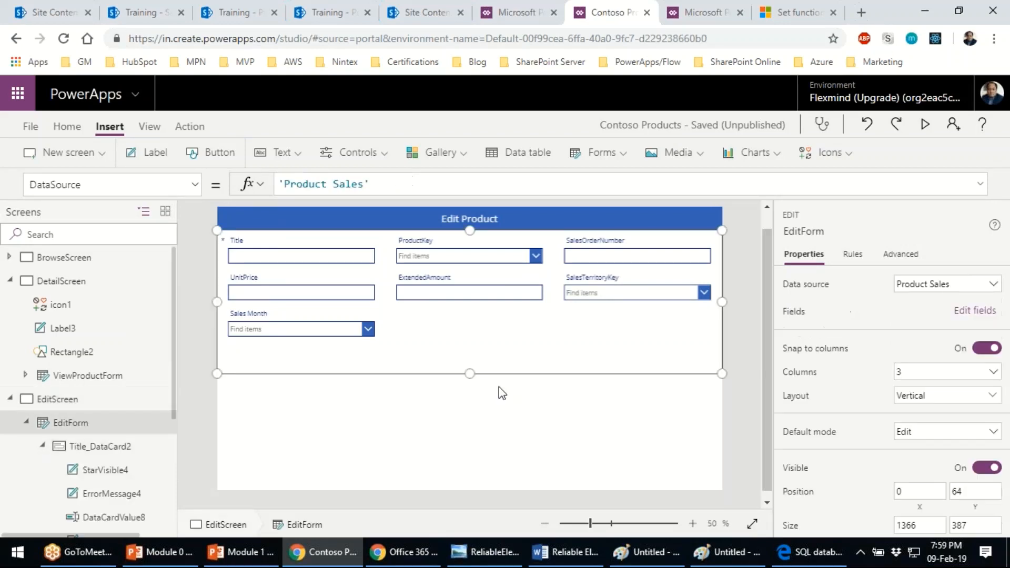
{"action": "left_click", "coordinate": [195, 184]}
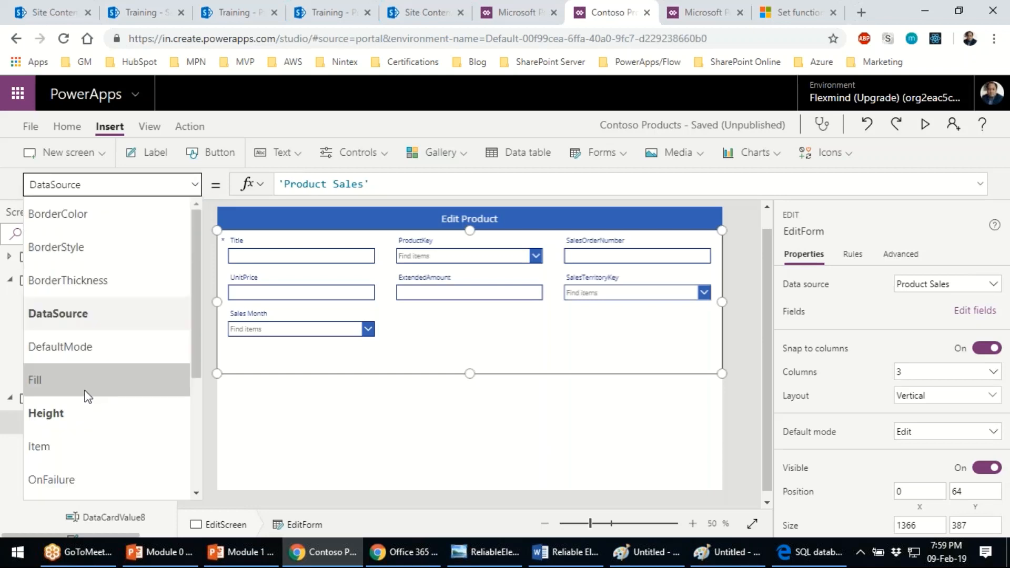
{"action": "left_click", "coordinate": [76, 446]}
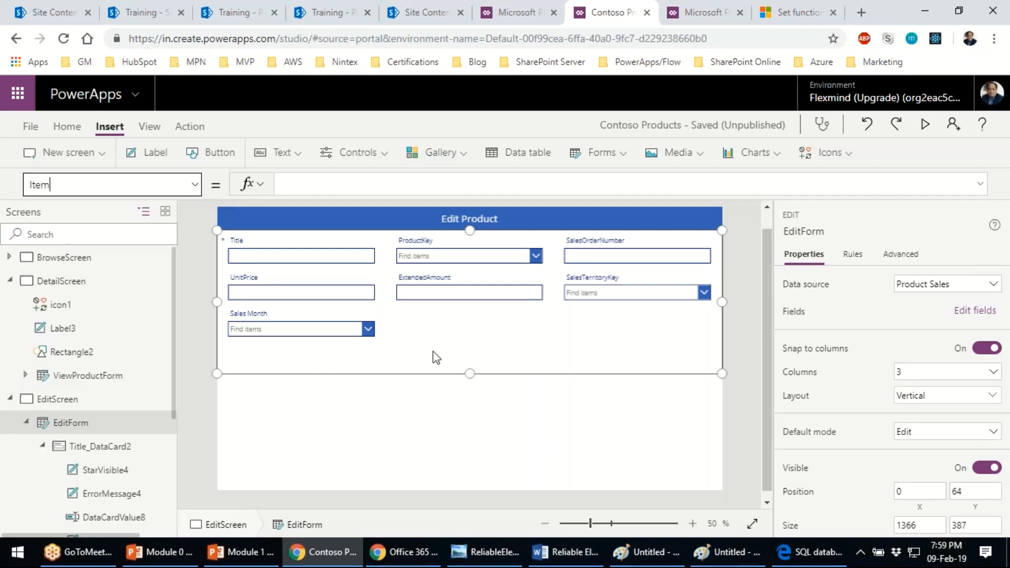
{"action": "left_click", "coordinate": [334, 184]}
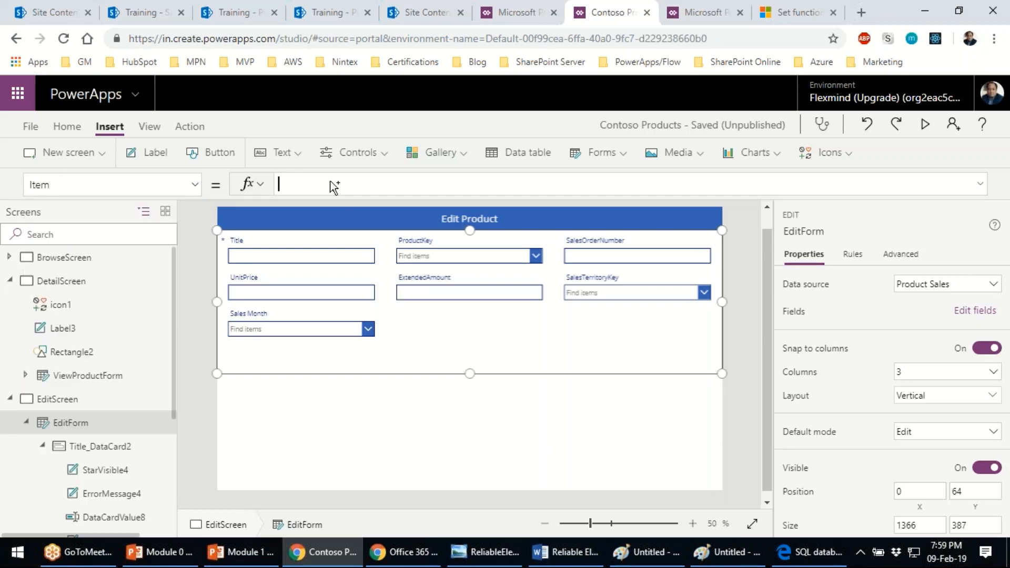
{"action": "type", "text": "prod"}
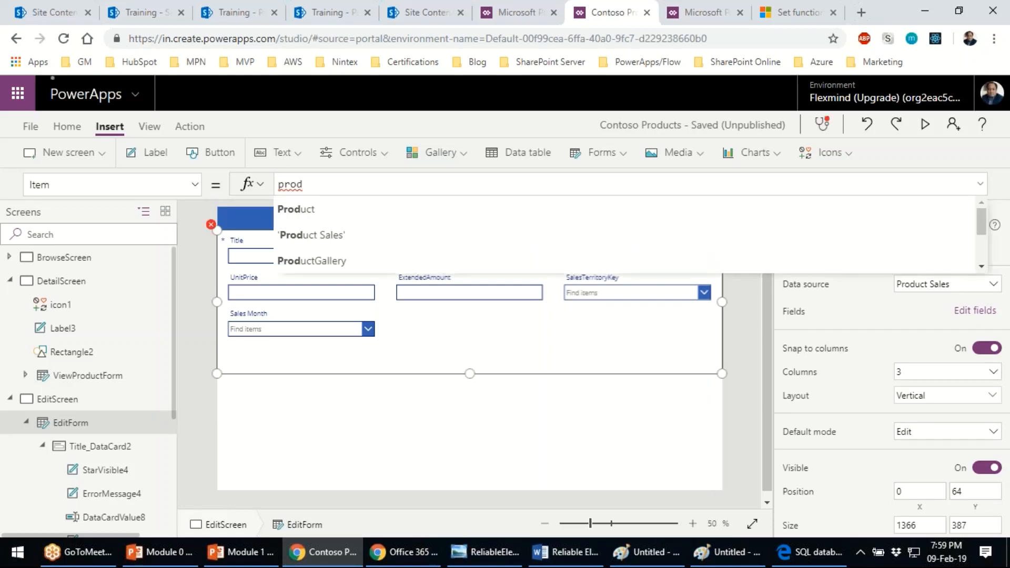
{"action": "left_click", "coordinate": [347, 263]}
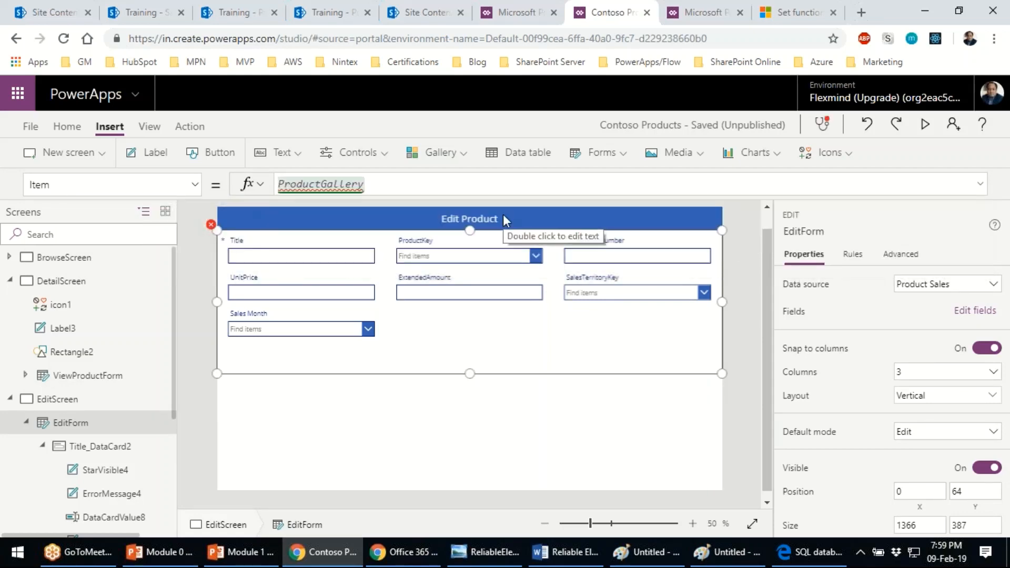
{"action": "type", "text": ".se"}
{"action": "left_click", "coordinate": [441, 212]}
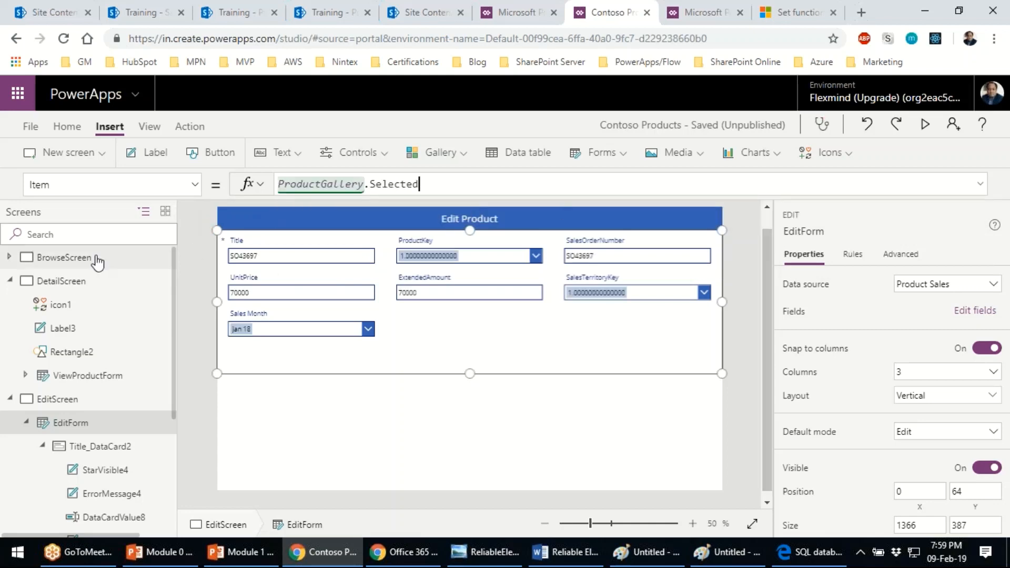
- Save the app, preview it from BrowseScreen, open order SO43699 through to its Edit Product page, and close the preview
{"action": "key", "text": "ctrl+s"}
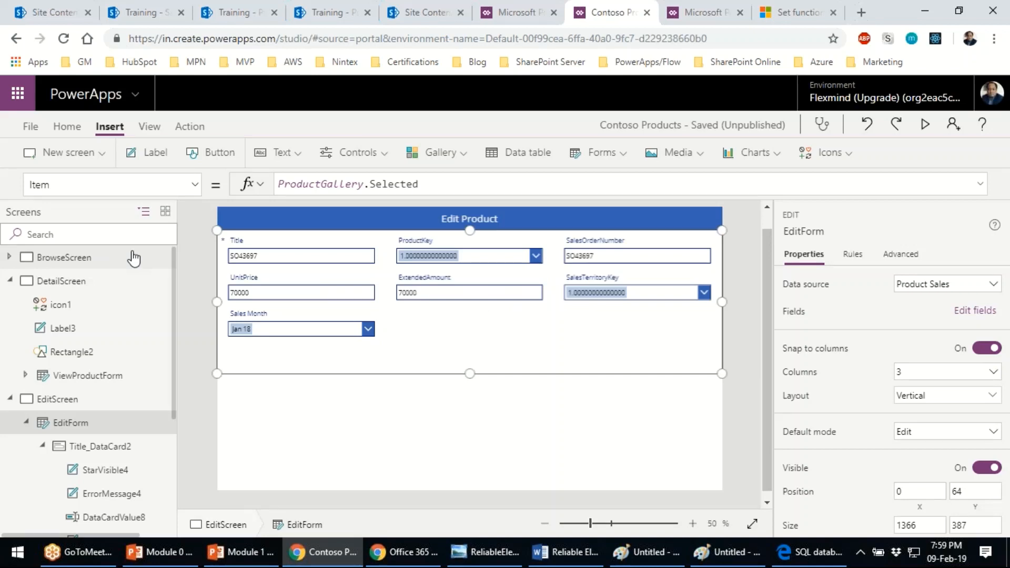
{"action": "left_click", "coordinate": [133, 258]}
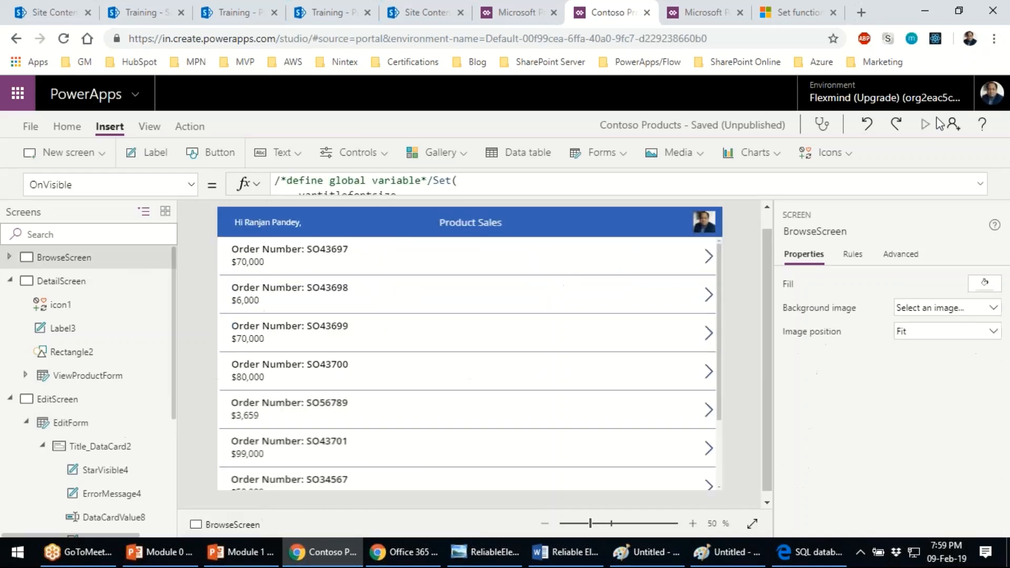
{"action": "left_click", "coordinate": [925, 124]}
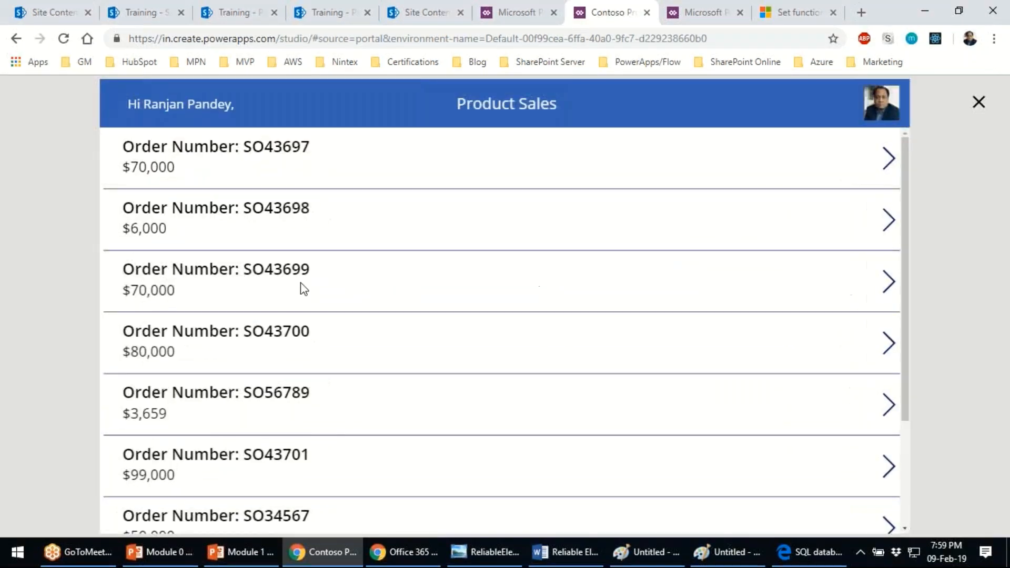
{"action": "left_click", "coordinate": [891, 282]}
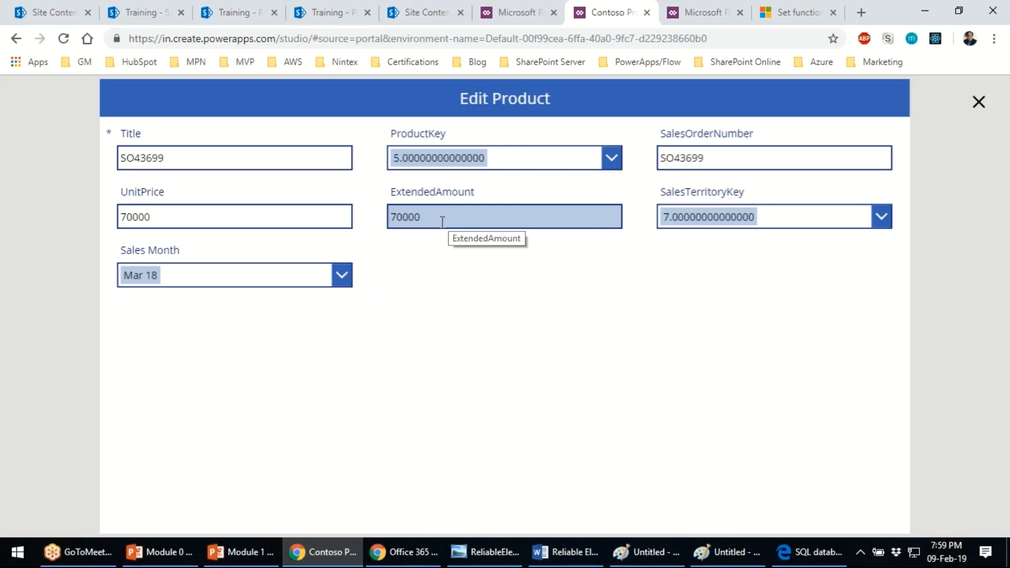
{"action": "left_click", "coordinate": [968, 111]}
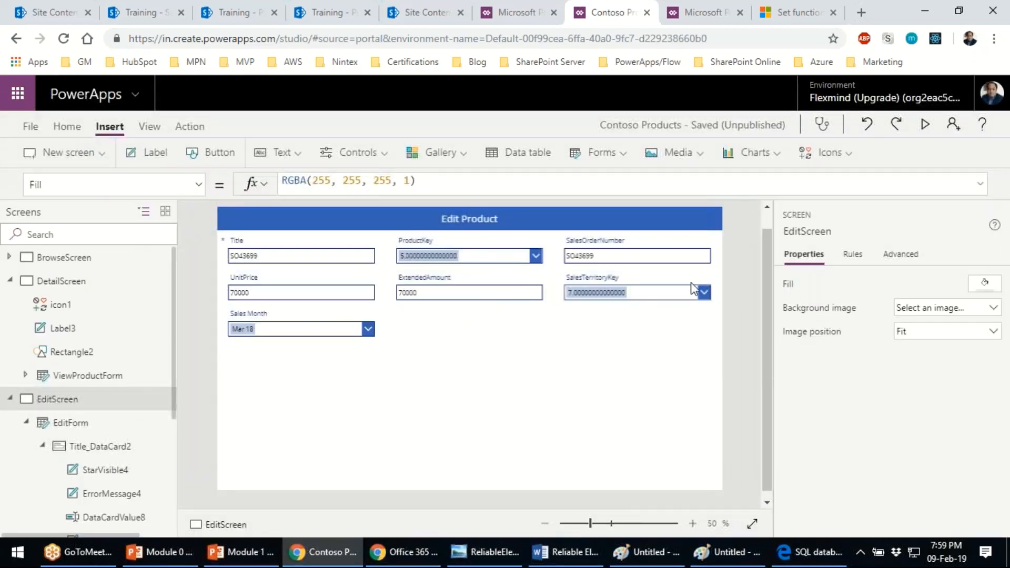
- Add a Check icon, about 38 by 36, to EditScreen near the right end of the Edit Product header bar
{"action": "left_click", "coordinate": [835, 159]}
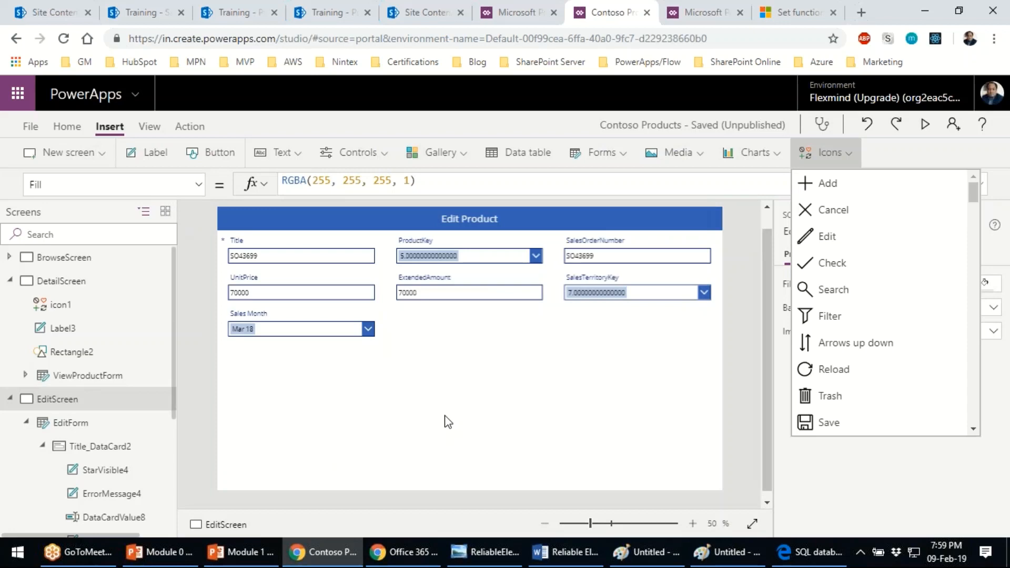
{"action": "left_click", "coordinate": [830, 262]}
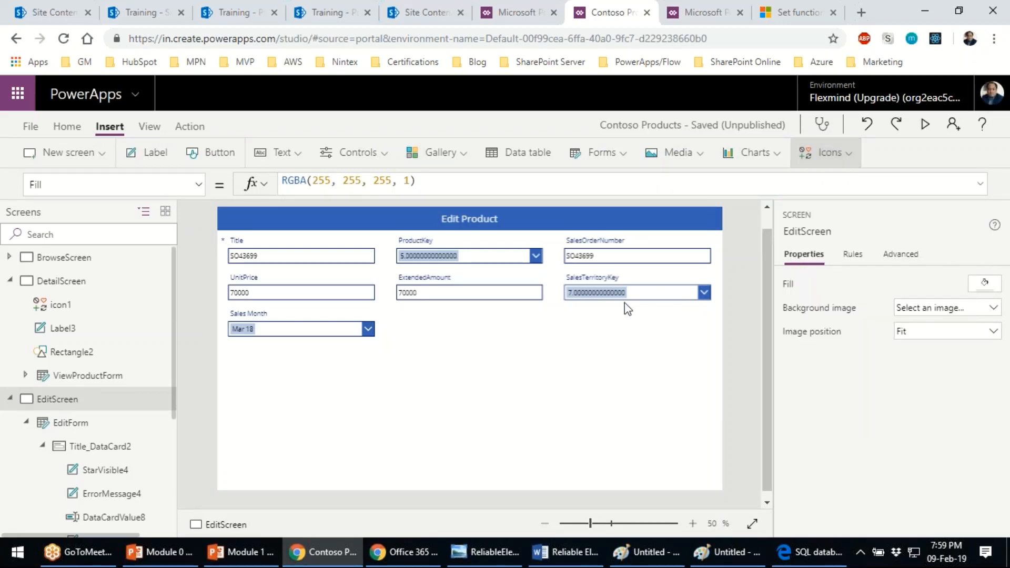
{"action": "left_click_drag", "start_coordinate": [234, 223], "coordinate": [697, 221]}
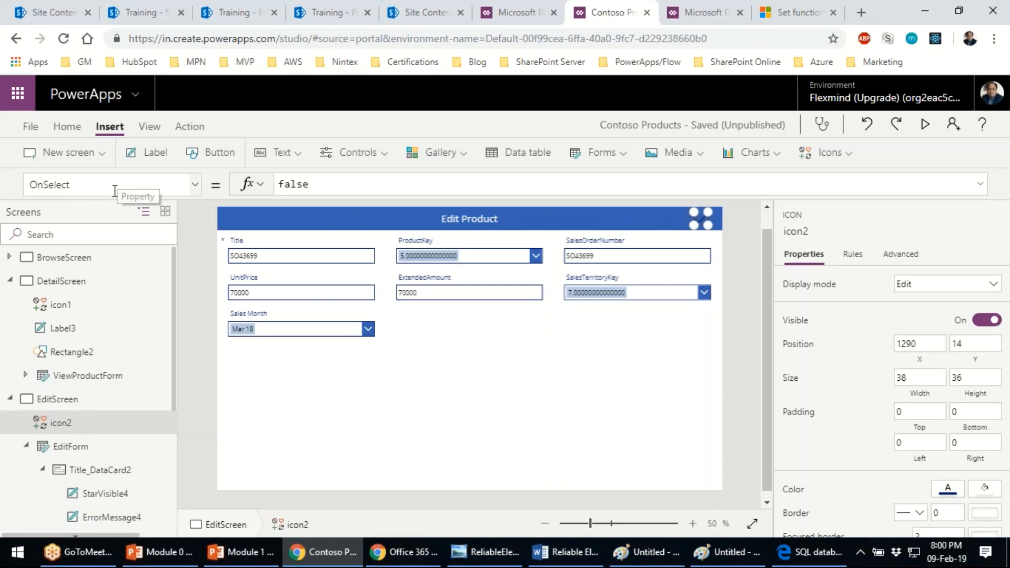
- Set the Color property of the check icon on EditScreen to White
{"action": "left_click", "coordinate": [194, 187]}
{"action": "scroll", "coordinate": [115, 302], "scroll_direction": "up", "scroll_amount": 5}
{"action": "left_click", "coordinate": [105, 245]}
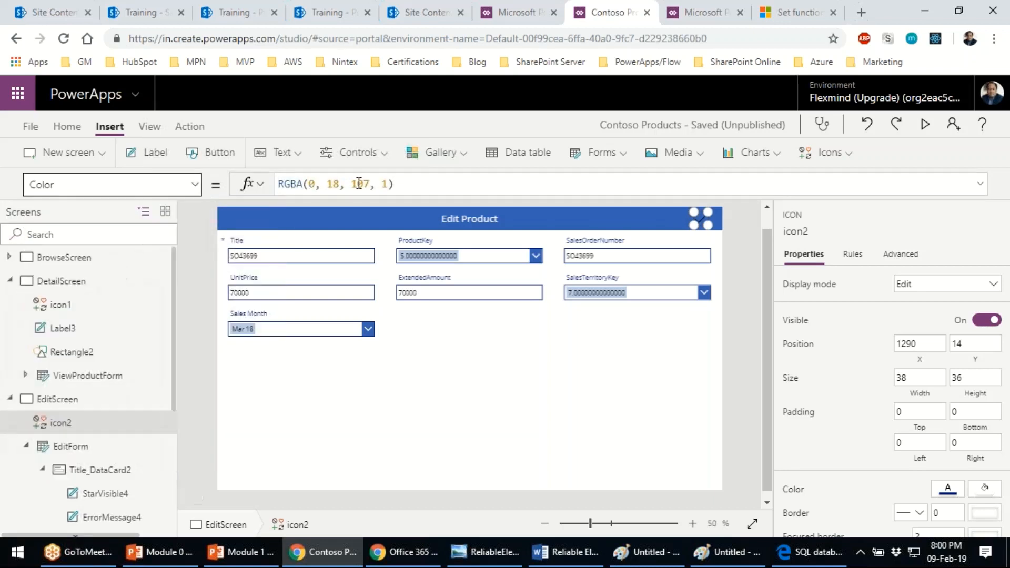
{"action": "triple_click", "coordinate": [428, 185]}
{"action": "type", "text": "wh"}
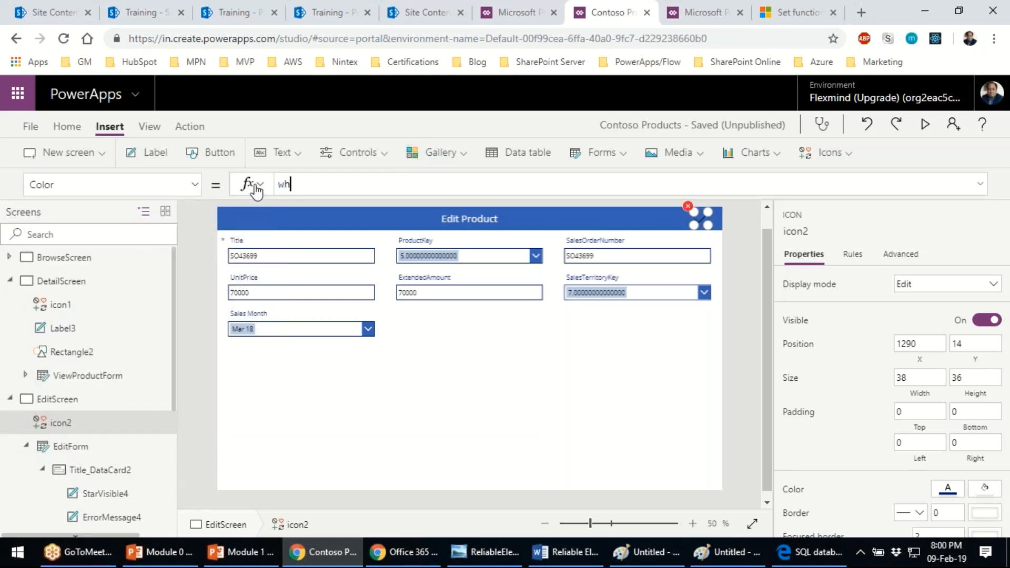
{"action": "type", "text": "it"}
{"action": "key", "text": "Return"}
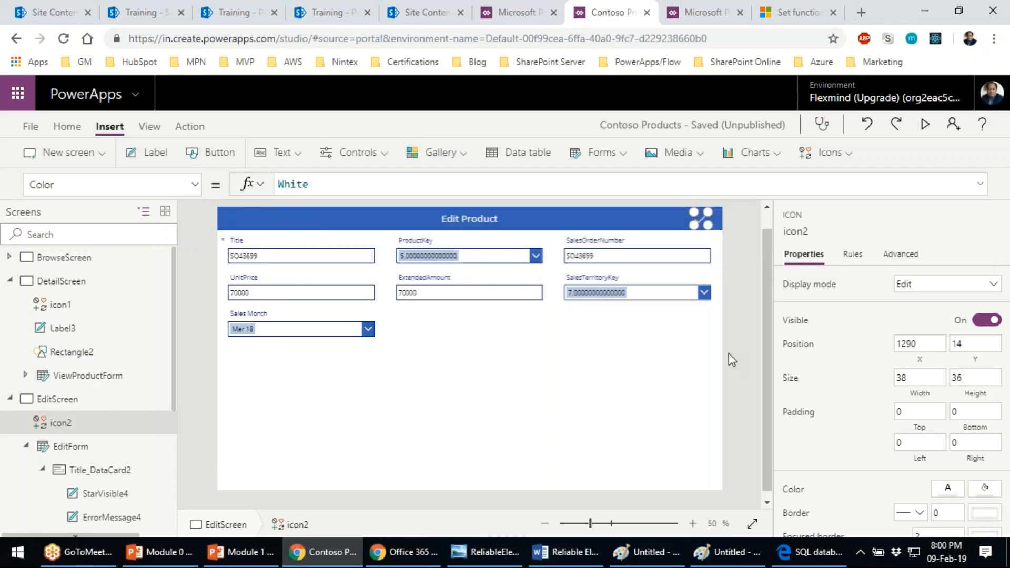
{"action": "left_click", "coordinate": [728, 352]}
{"action": "left_click", "coordinate": [700, 223]}
- Switch to the Paint notes and add the text SubmitForm below the Back() entry
{"action": "left_click", "coordinate": [723, 557]}
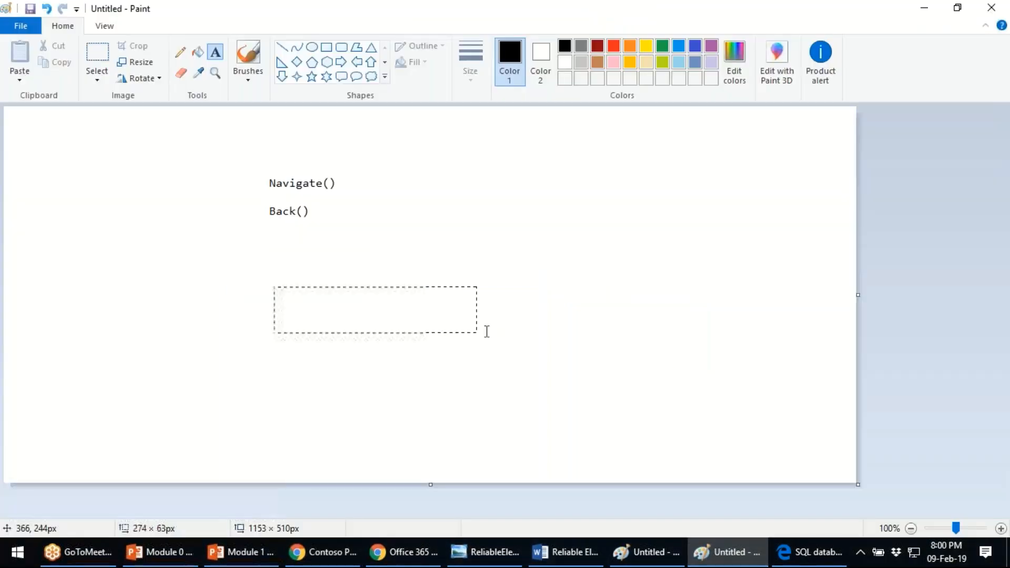
{"action": "left_click", "coordinate": [272, 284]}
{"action": "type", "text": "SubmitForm"}
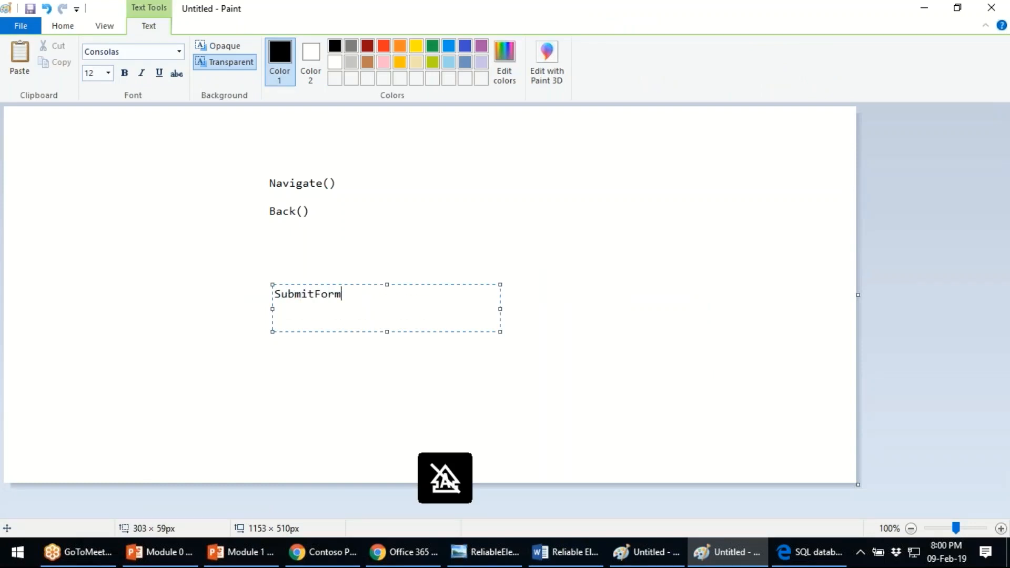
- Return to PowerApps and select EditForm on EditScreen to review its properties
{"action": "key", "text": "alt+Tab"}
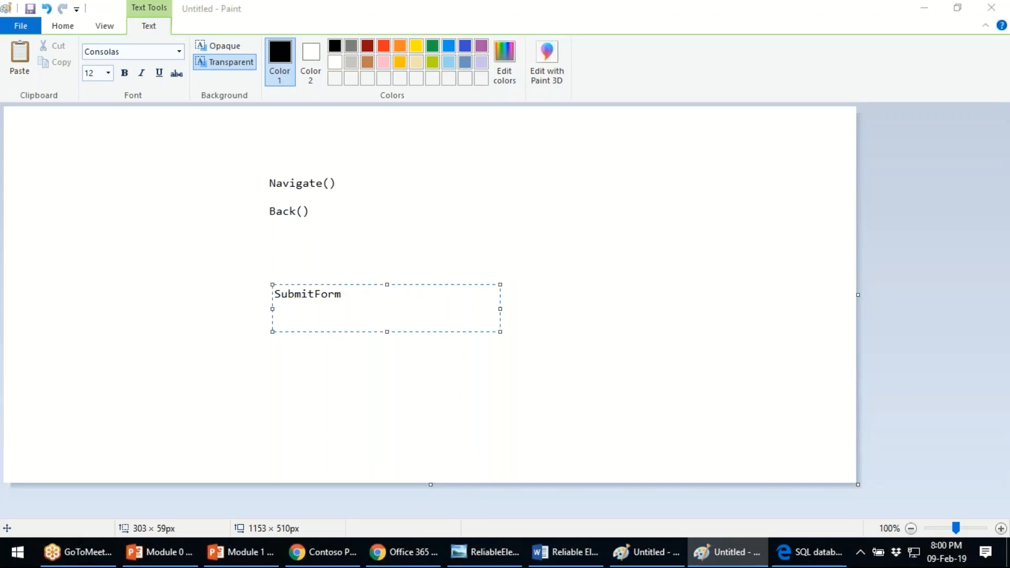
{"action": "key", "text": "alt+Tab"}
{"action": "left_click", "coordinate": [531, 337]}
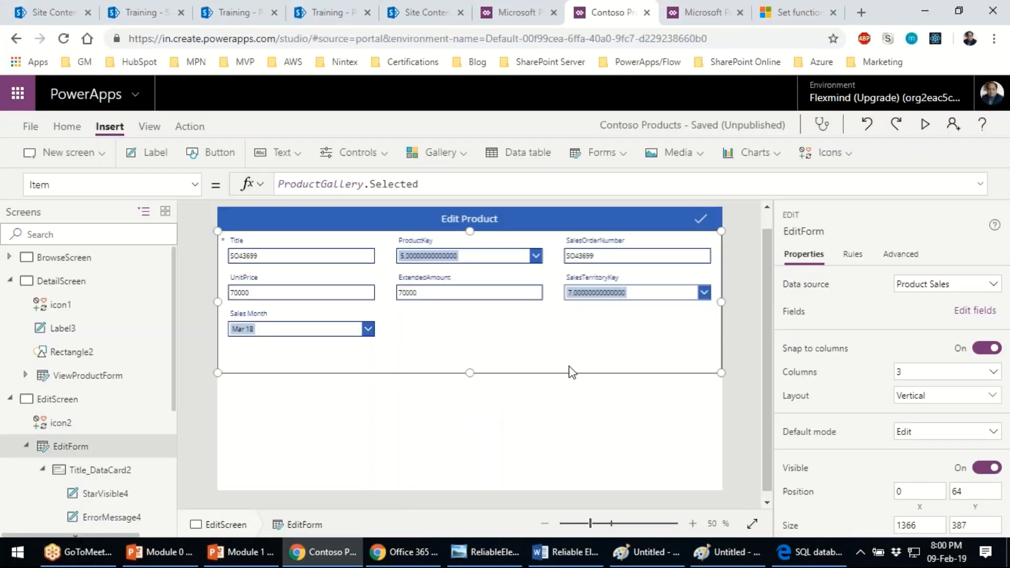
{"action": "left_click", "coordinate": [572, 404]}
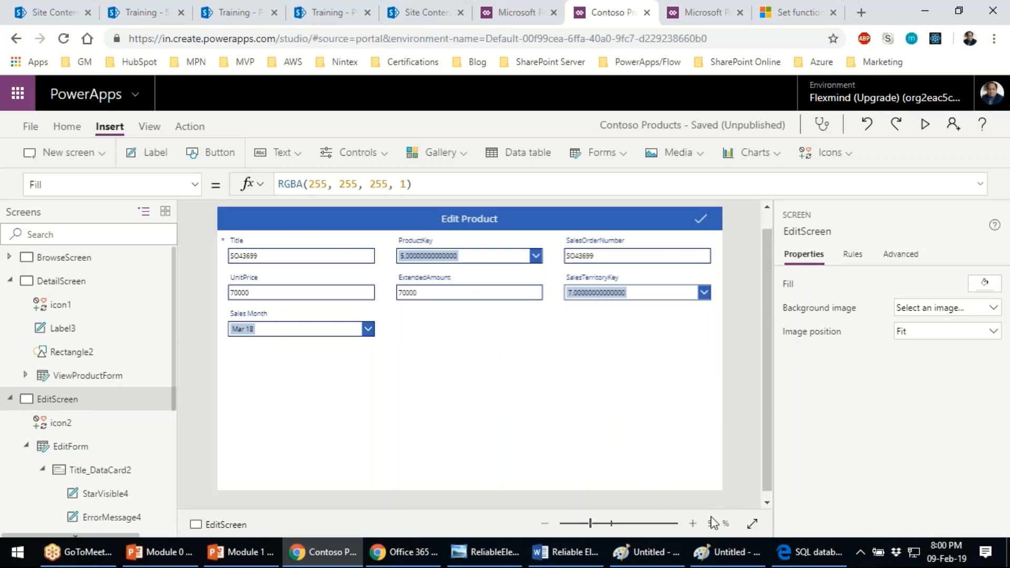
{"action": "left_click", "coordinate": [622, 340]}
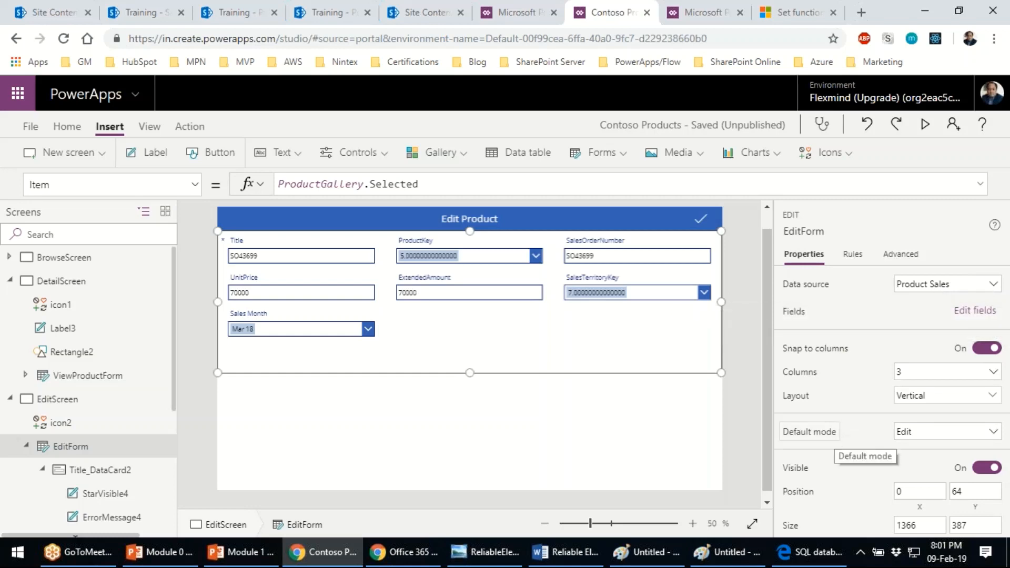
- Switch to the Paint notes, add Patch on the line under SubmitForm, and return to PowerApps
{"action": "key", "text": "alt+Tab"}
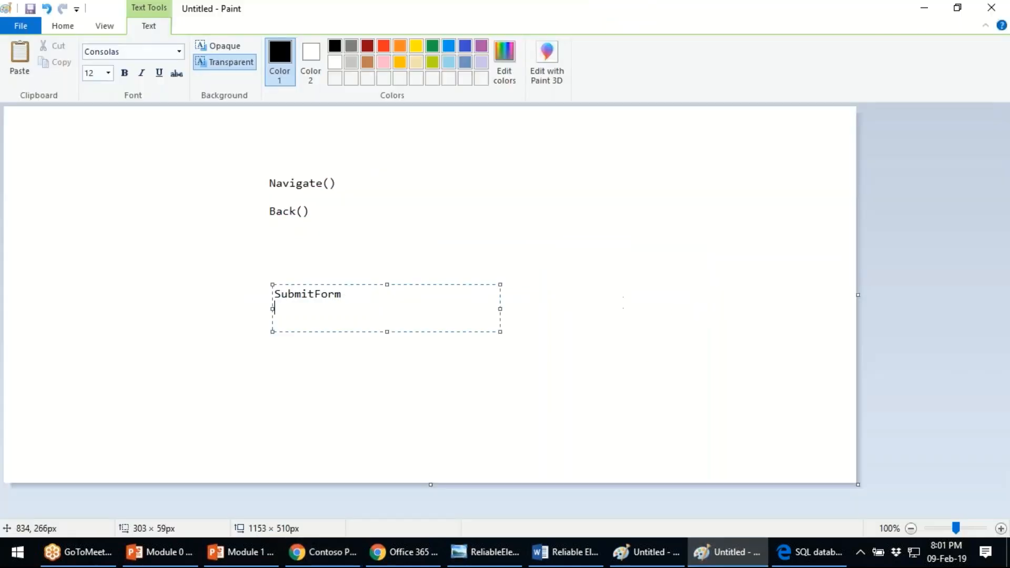
{"action": "key", "text": "Return"}
{"action": "type", "text": "P"}
{"action": "key", "text": "Caps_Lock"}
{"action": "type", "text": "atch"}
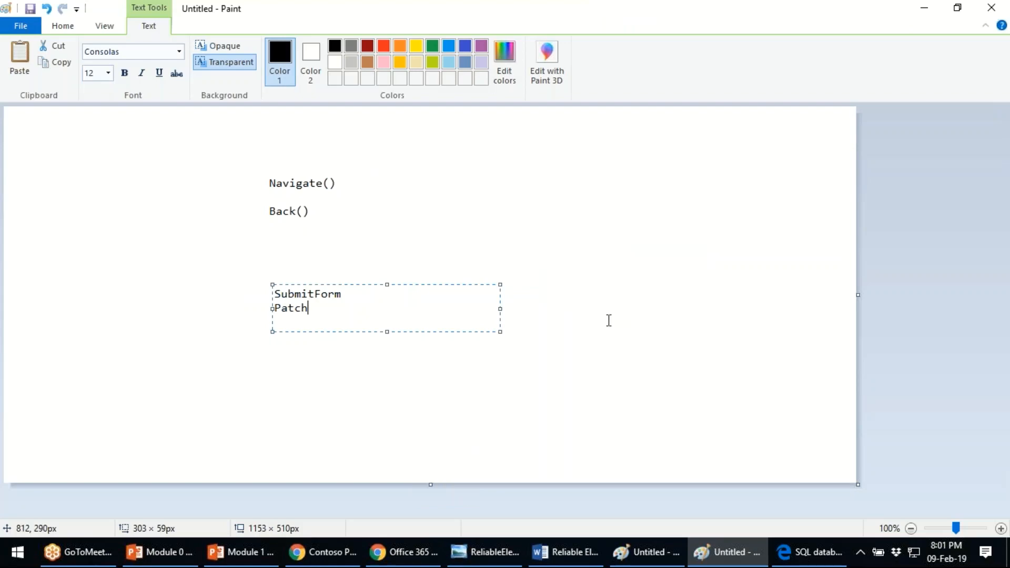
{"action": "left_click", "coordinate": [727, 544]}
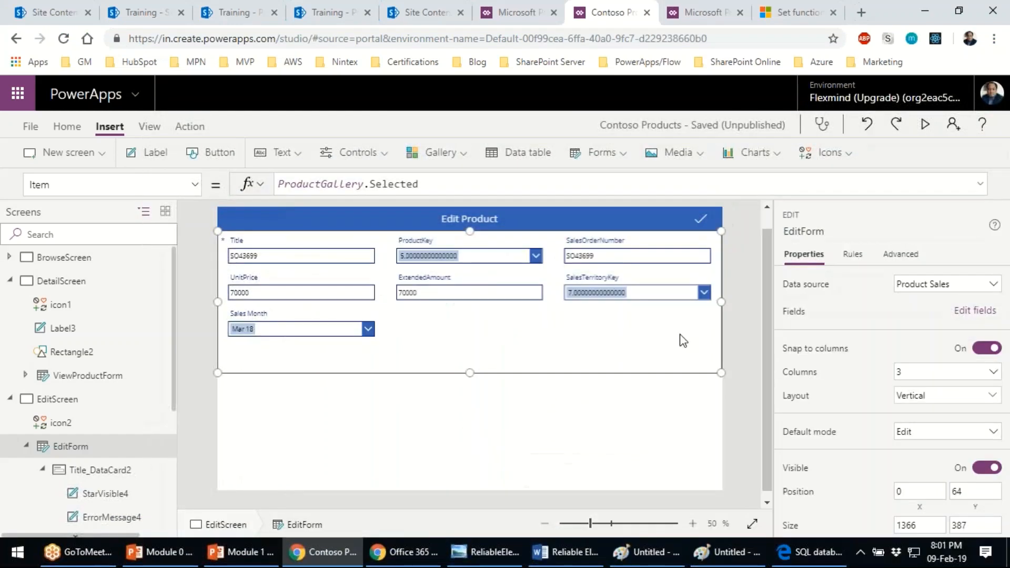
- Select the SalesOrderNumber text input in EditForm to inspect it, and preview EditScreen
{"action": "left_click", "coordinate": [630, 256]}
{"action": "left_click", "coordinate": [629, 255]}
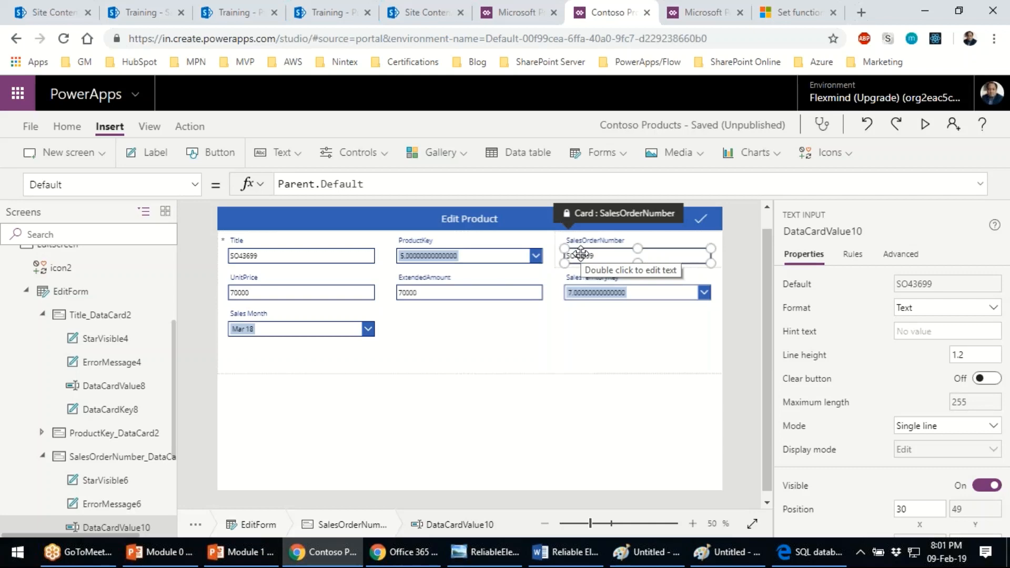
{"action": "left_click", "coordinate": [926, 123]}
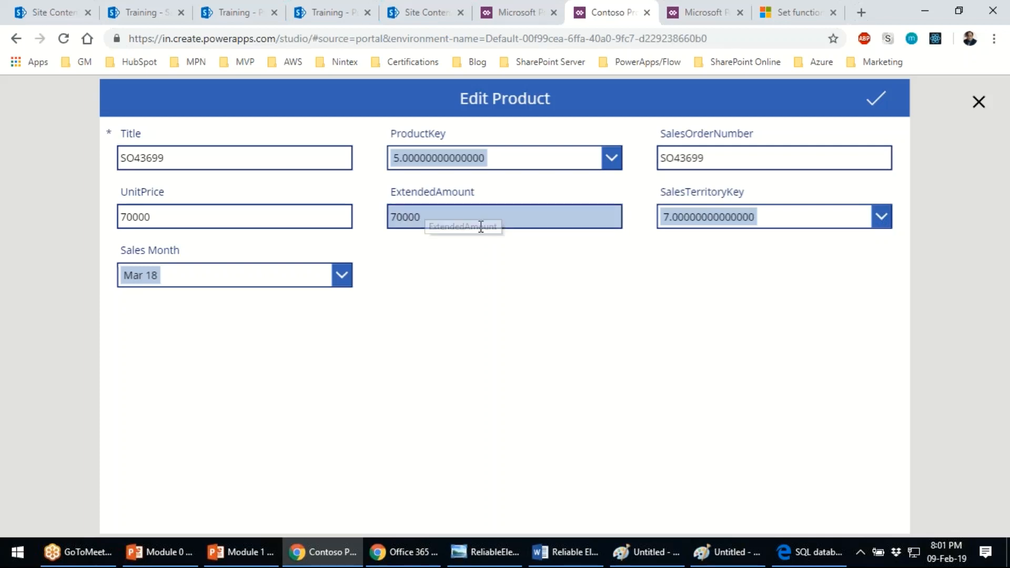
{"action": "mouse_move", "coordinate": [729, 552]}
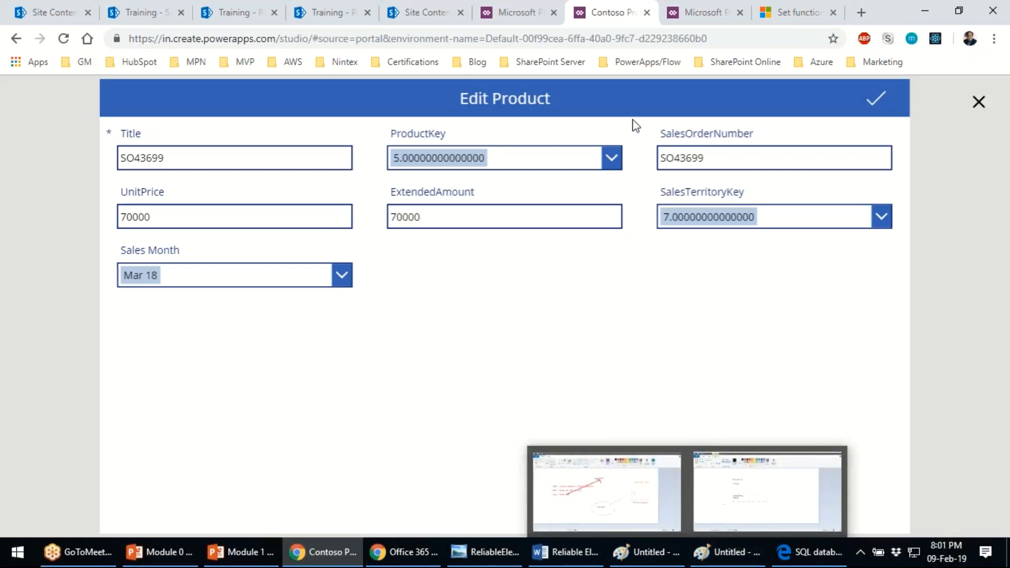
- Open the SubmitForm and Patch reference pages in new browser tabs from the PowerApps Set function documentation
{"action": "left_click", "coordinate": [775, 12]}
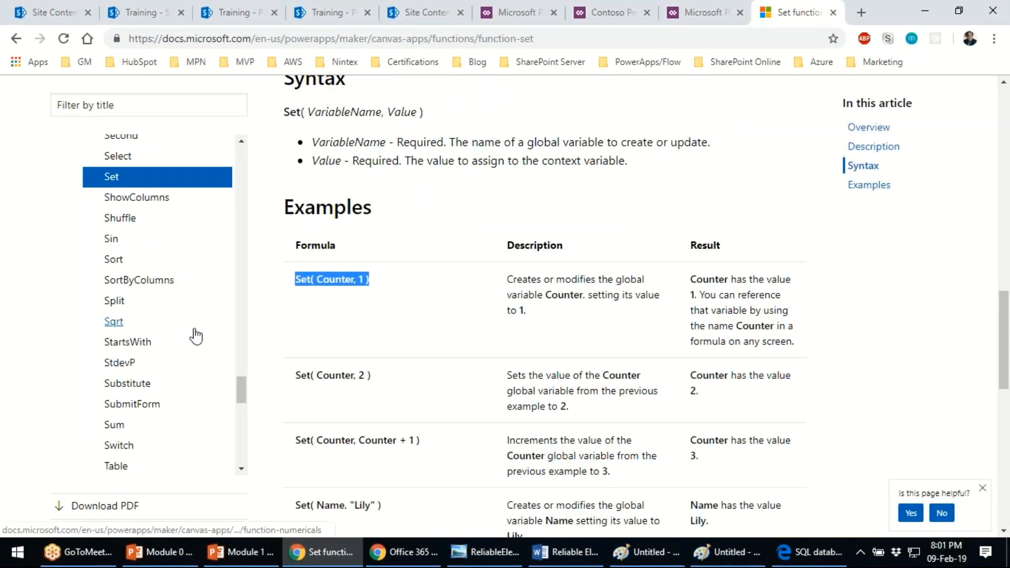
{"action": "scroll", "coordinate": [190, 333], "scroll_direction": "down", "scroll_amount": 3}
{"action": "right_click", "coordinate": [154, 331]}
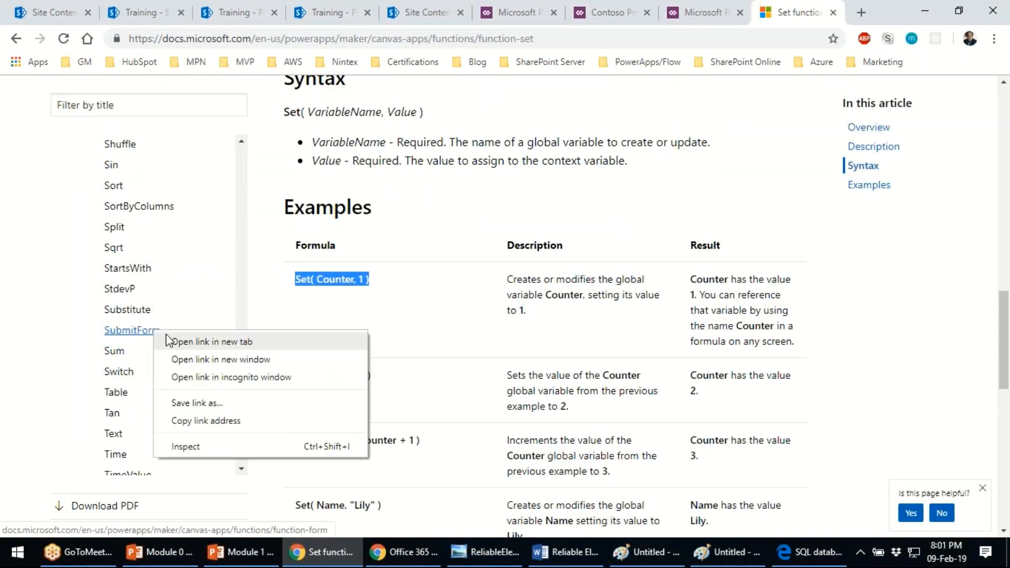
{"action": "left_click", "coordinate": [172, 341]}
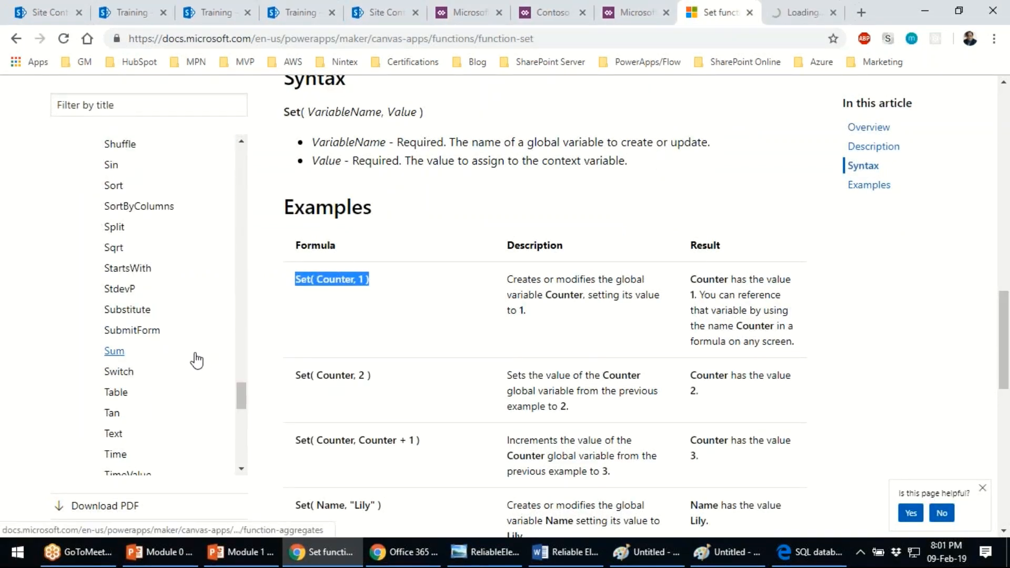
{"action": "scroll", "coordinate": [197, 360], "scroll_direction": "down", "scroll_amount": 3}
{"action": "scroll", "coordinate": [197, 359], "scroll_direction": "up", "scroll_amount": 10}
{"action": "scroll", "coordinate": [197, 359], "scroll_direction": "up", "scroll_amount": 4}
{"action": "right_click", "coordinate": [121, 257]}
{"action": "left_click", "coordinate": [132, 260]}
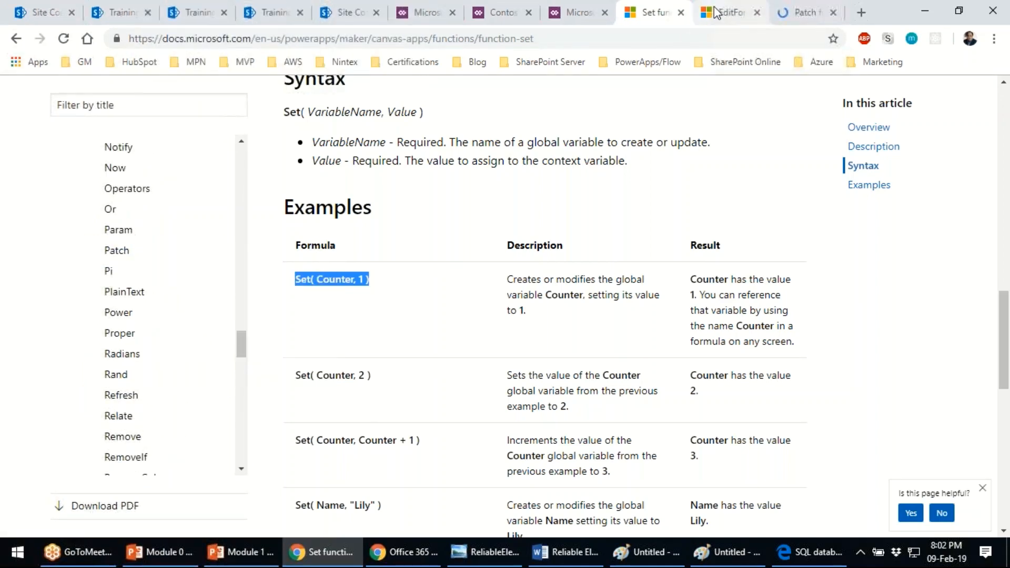
- Examine the SubmitForm documentation page down to its Syntax section
{"action": "left_click", "coordinate": [716, 11]}
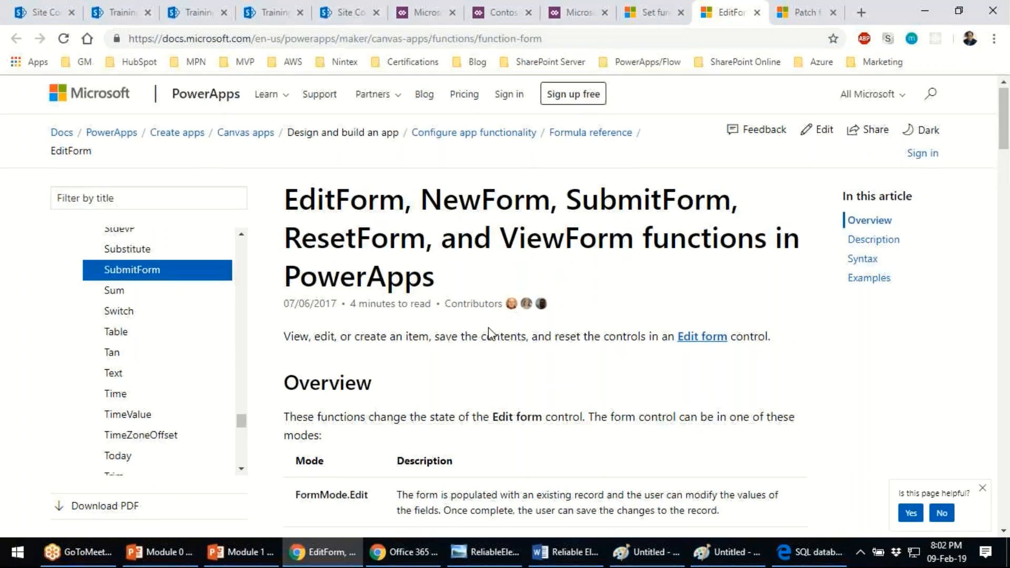
{"action": "scroll", "coordinate": [488, 334], "scroll_direction": "down", "scroll_amount": 7}
{"action": "scroll", "coordinate": [397, 334], "scroll_direction": "up", "scroll_amount": 1}
{"action": "scroll", "coordinate": [372, 289], "scroll_direction": "down", "scroll_amount": 4}
{"action": "scroll", "coordinate": [397, 402], "scroll_direction": "down", "scroll_amount": 15}
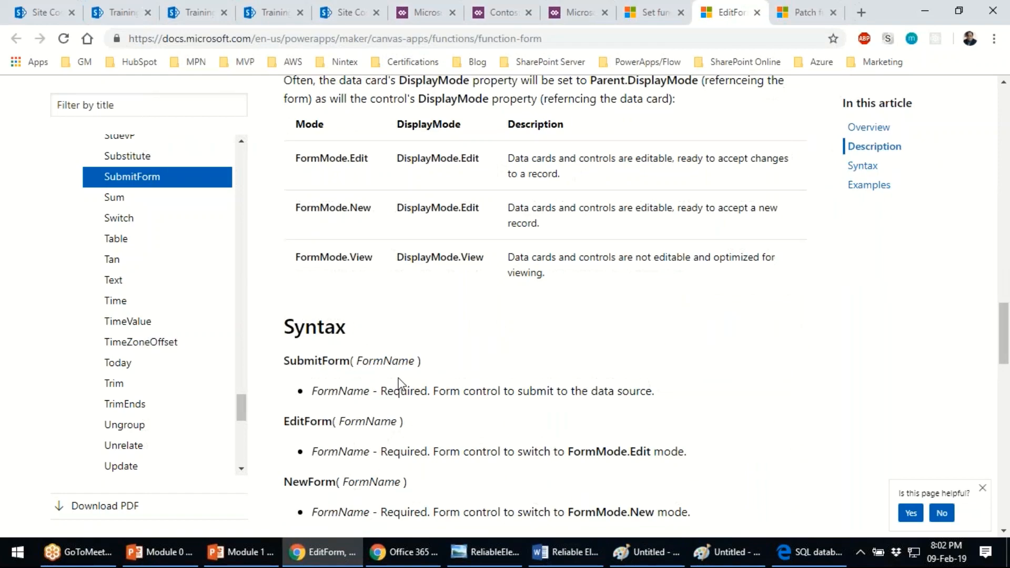
{"action": "scroll", "coordinate": [399, 386], "scroll_direction": "down", "scroll_amount": 3}
- Examine the Patch function documentation and its example formulas in the Overview section
{"action": "left_click", "coordinate": [802, 6]}
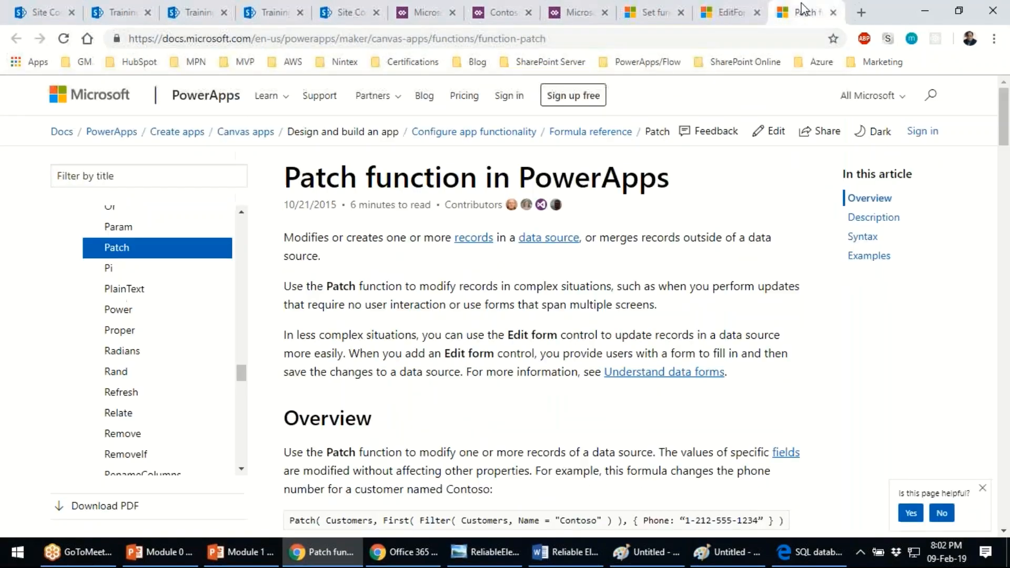
{"action": "scroll", "coordinate": [457, 316], "scroll_direction": "down", "scroll_amount": 9}
{"action": "scroll", "coordinate": [456, 315], "scroll_direction": "up", "scroll_amount": 2}
{"action": "left_click_drag", "start_coordinate": [367, 349], "coordinate": [474, 348]}
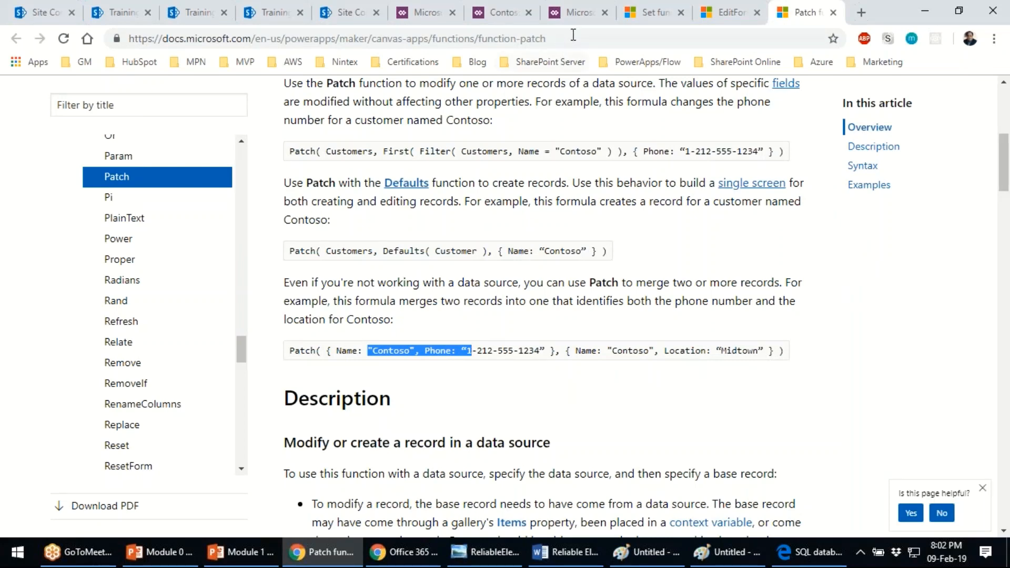
- Return to the Contoso Products app, close the preview, and select the check icon on EditScreen
{"action": "left_click", "coordinate": [575, 12]}
{"action": "left_click", "coordinate": [497, 12]}
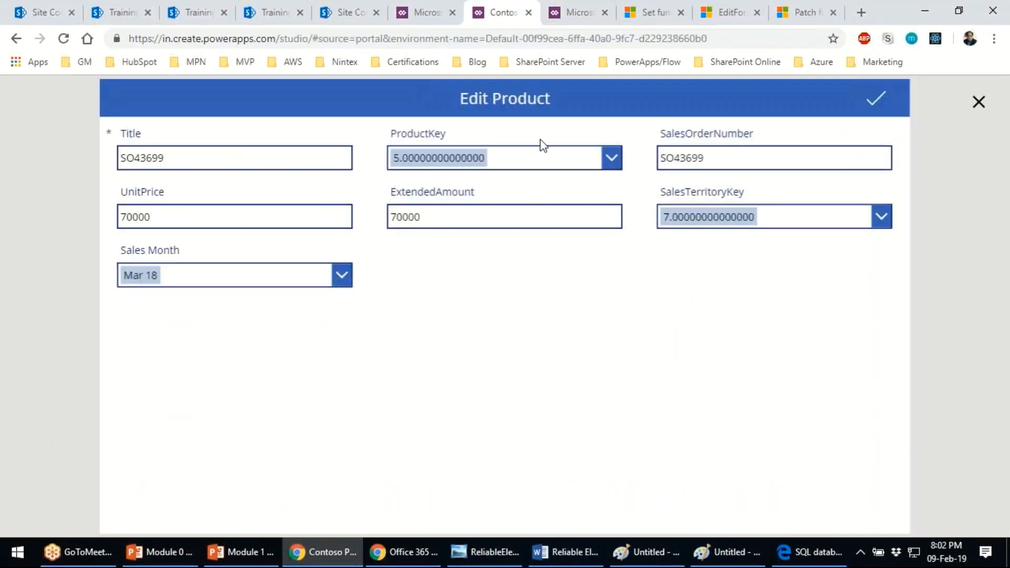
{"action": "left_click", "coordinate": [427, 13]}
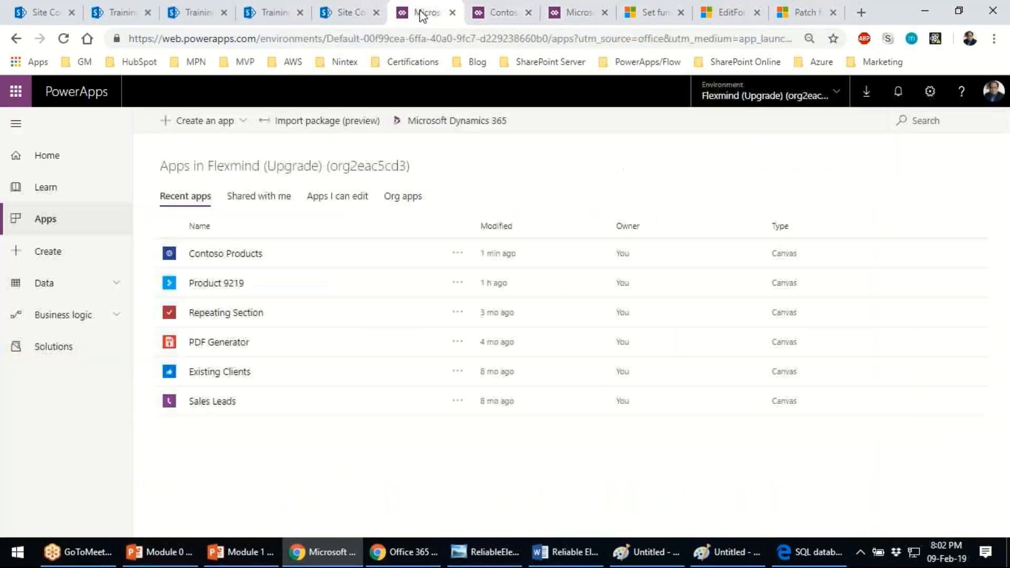
{"action": "left_click", "coordinate": [501, 14]}
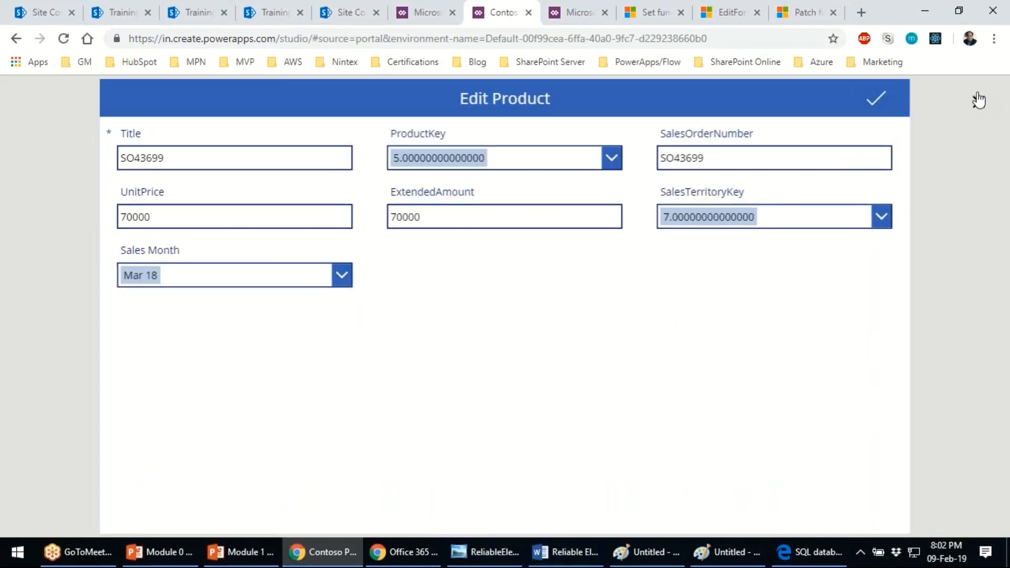
{"action": "key", "text": "Escape"}
{"action": "left_click", "coordinate": [692, 216]}
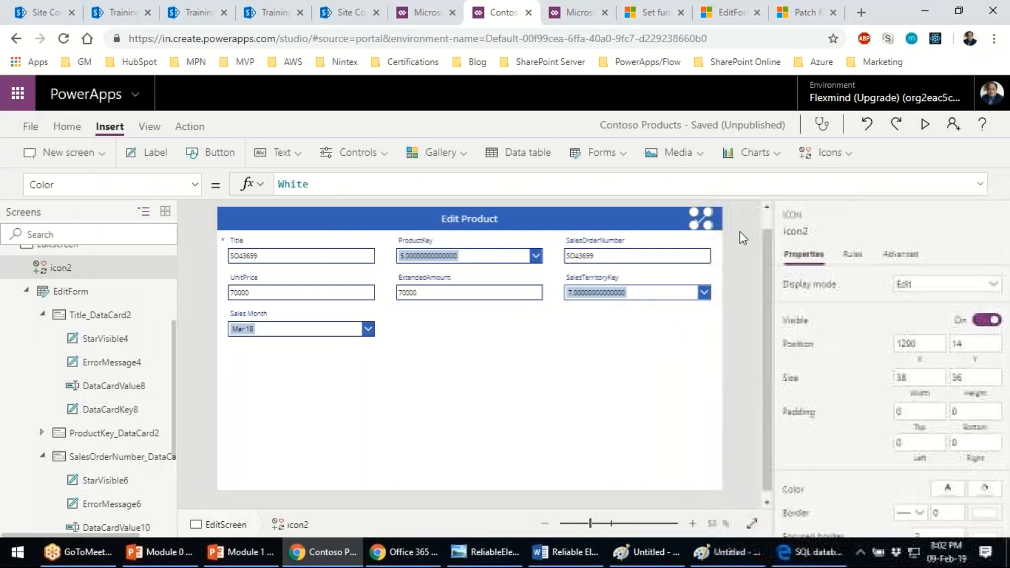
- Set the check icon's OnSelect formula to SubmitForm(EditForm) and save the app
{"action": "left_click", "coordinate": [194, 184]}
{"action": "scroll", "coordinate": [147, 378], "scroll_direction": "down", "scroll_amount": 5}
{"action": "scroll", "coordinate": [144, 381], "scroll_direction": "down", "scroll_amount": 3}
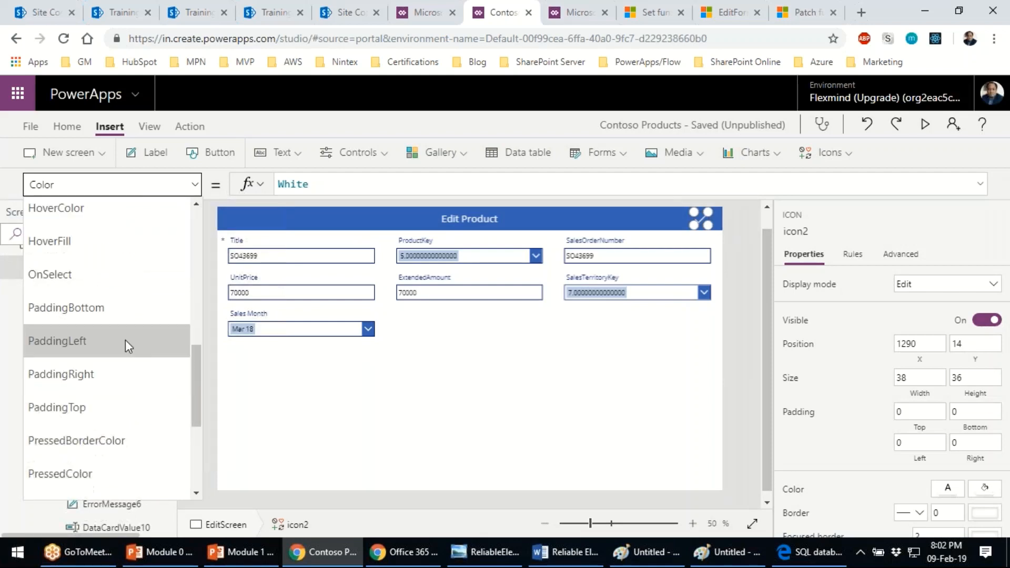
{"action": "left_click", "coordinate": [119, 284]}
{"action": "left_click_drag", "start_coordinate": [329, 185], "coordinate": [244, 203]}
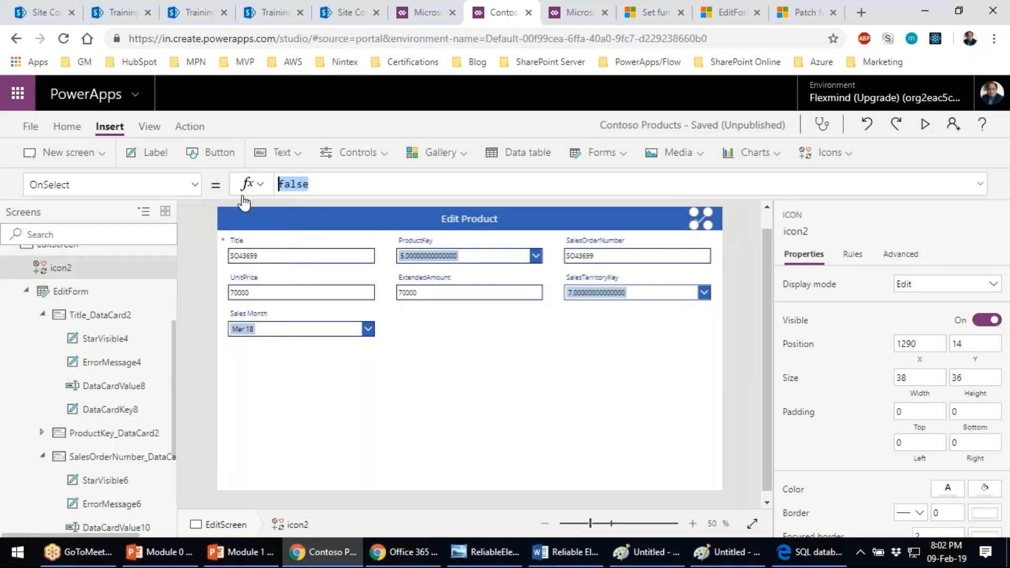
{"action": "type", "text": "submit"}
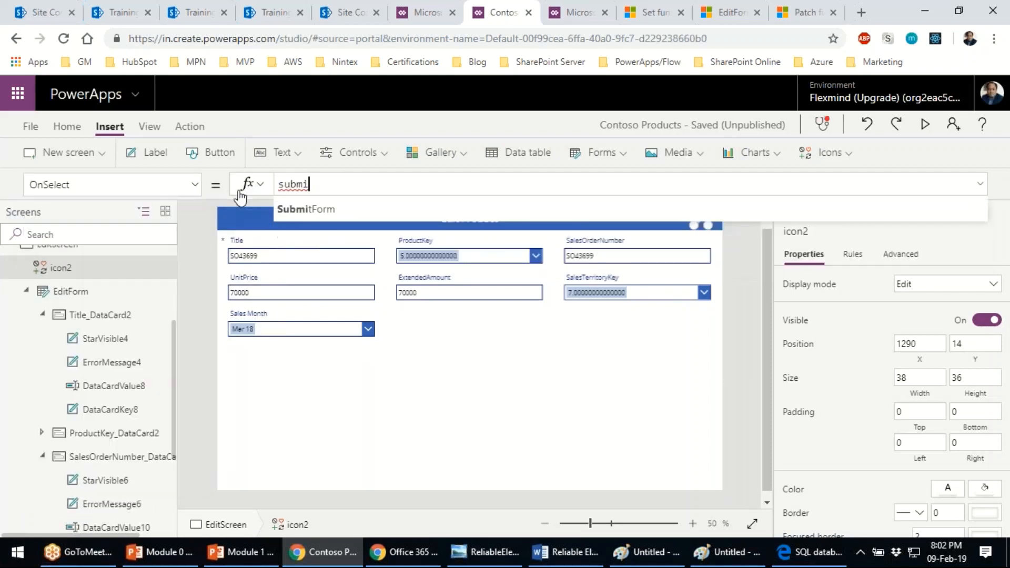
{"action": "key", "text": "Tab"}
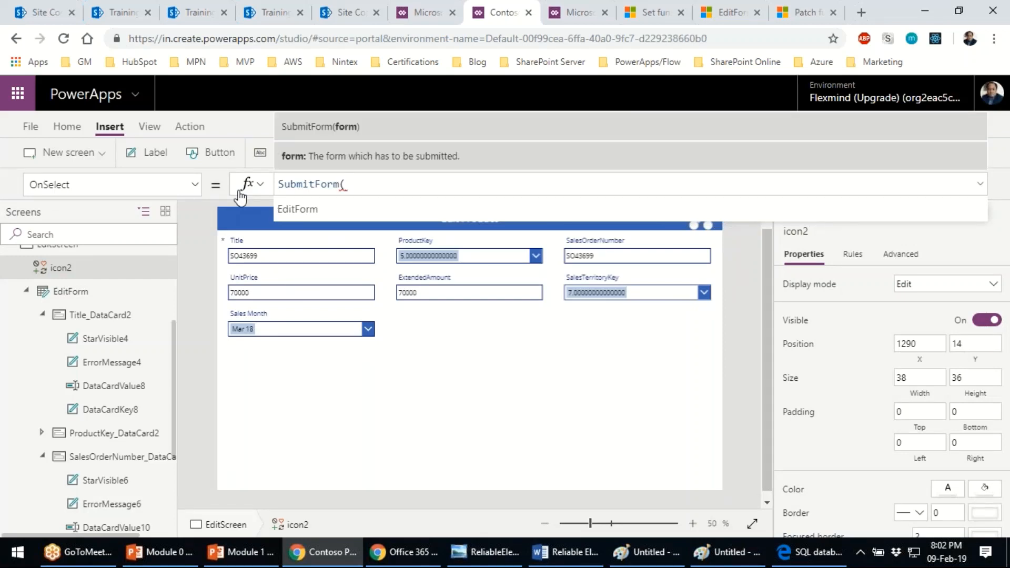
{"action": "left_click", "coordinate": [317, 213]}
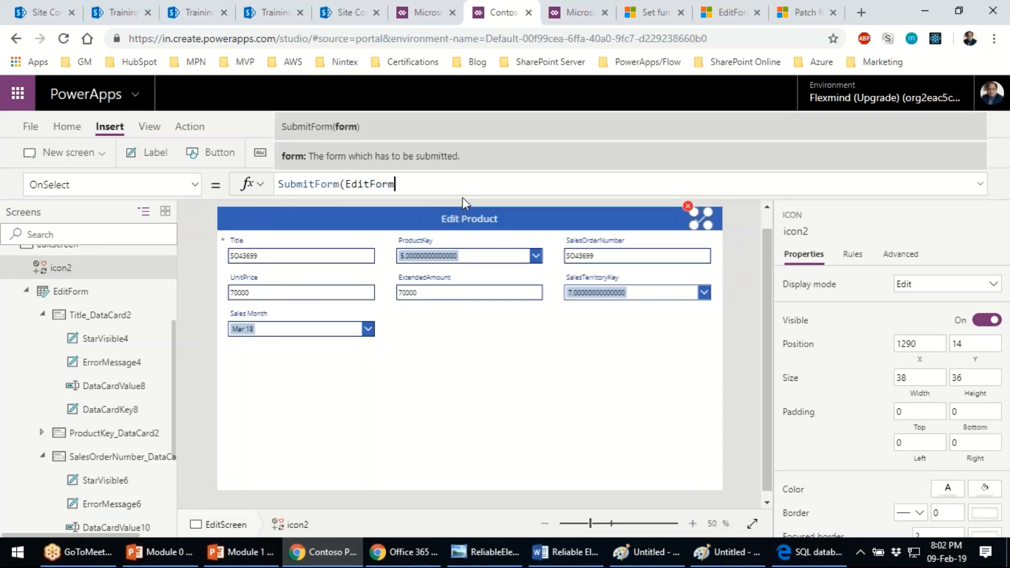
{"action": "type", "text": ")"}
{"action": "key", "text": "ctrl+s"}
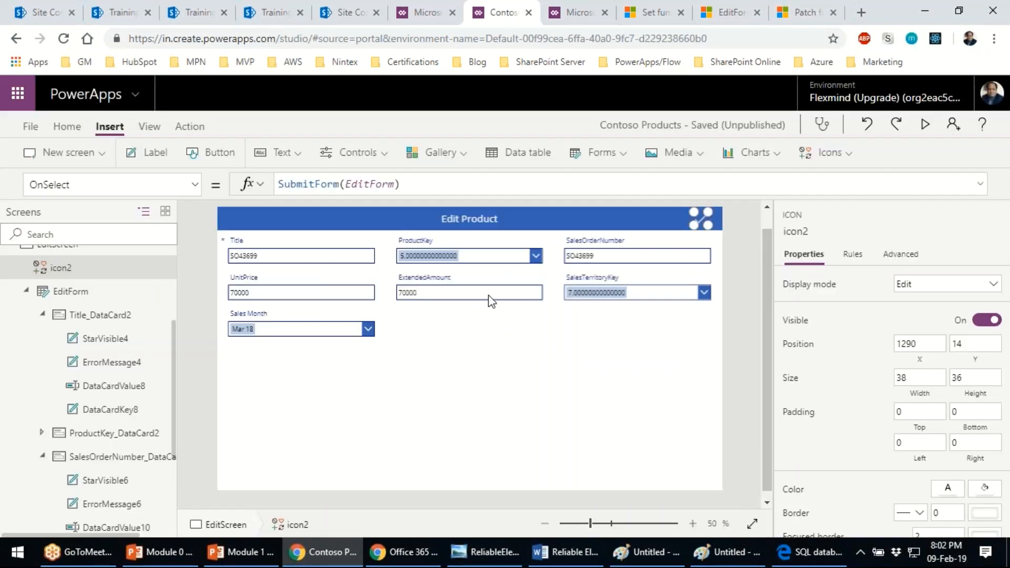
- Preview the app from BrowseScreen and open the $80,000 order's details in the Edit Product form
{"action": "left_click", "coordinate": [739, 349]}
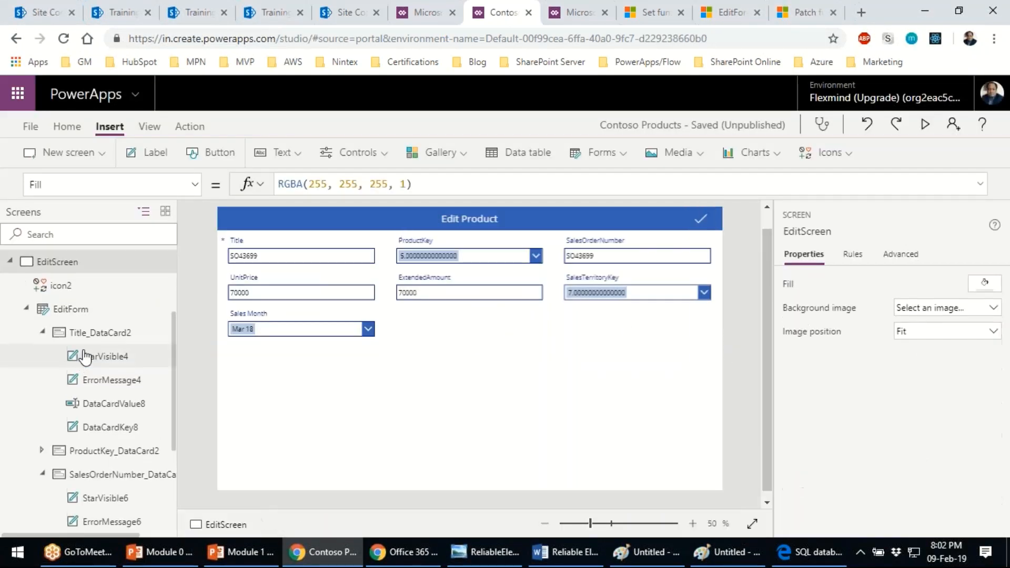
{"action": "scroll", "coordinate": [84, 356], "scroll_direction": "up", "scroll_amount": 3}
{"action": "left_click", "coordinate": [117, 262]}
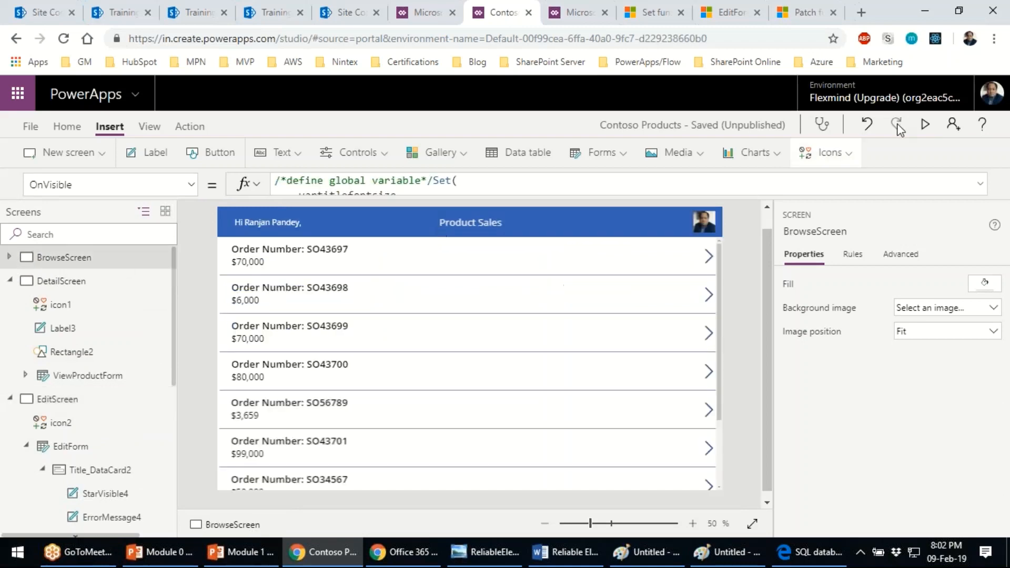
{"action": "left_click", "coordinate": [925, 125]}
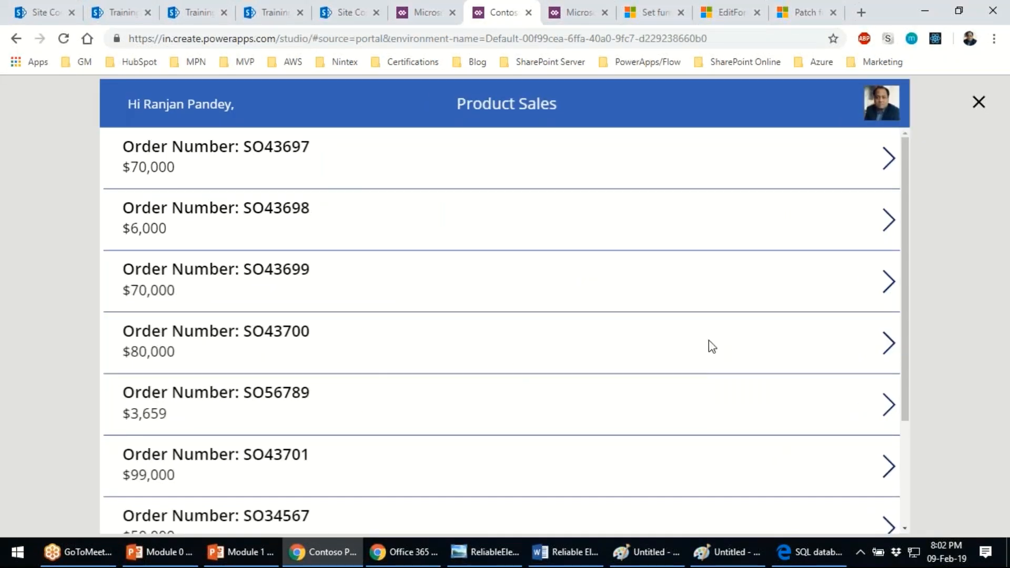
{"action": "left_click", "coordinate": [889, 348]}
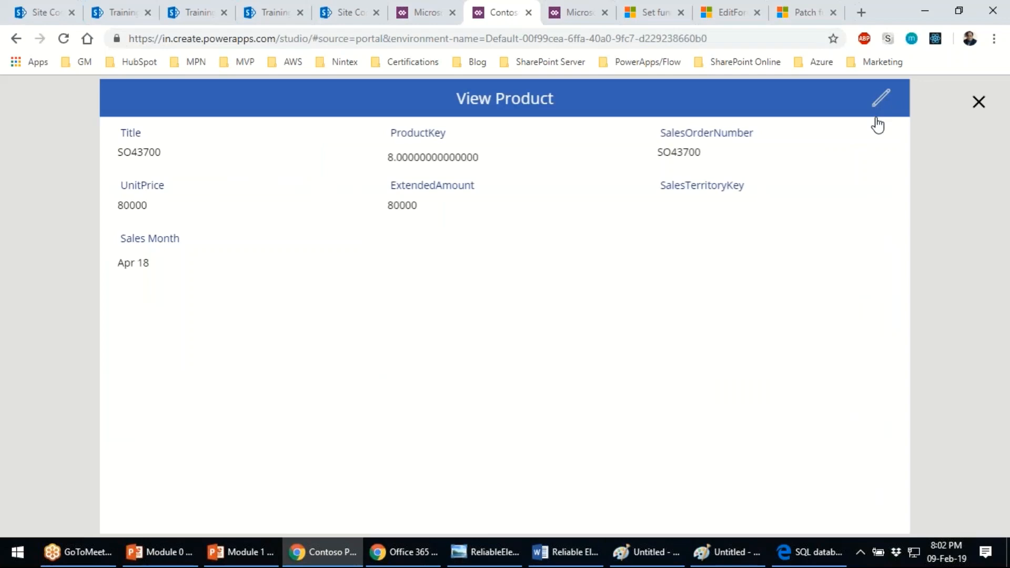
{"action": "left_click", "coordinate": [878, 122]}
- Set the order's ExtendedAmount to 85000 and its SalesTerritoryKey to 4, and submit the form
{"action": "left_click", "coordinate": [436, 216]}
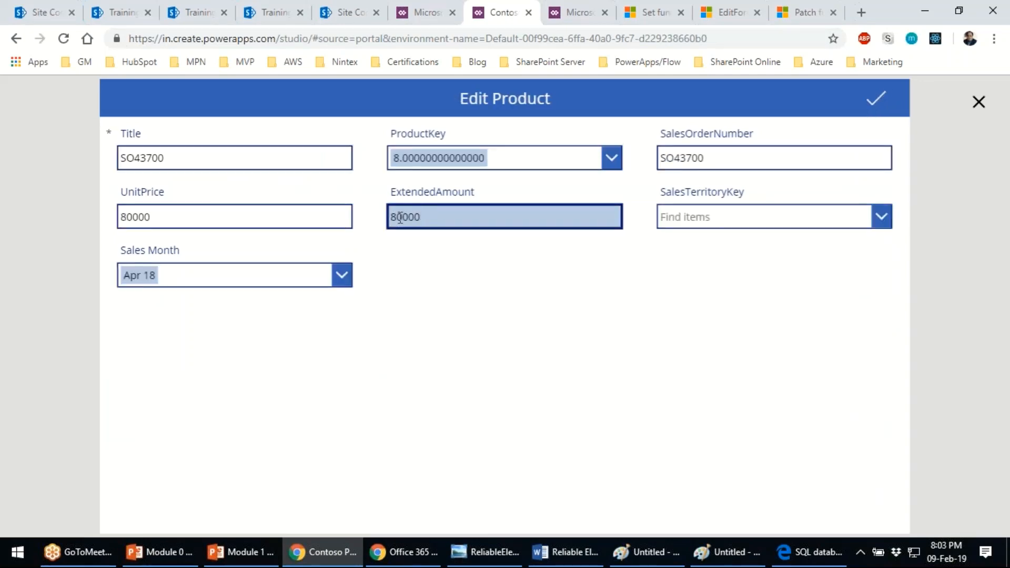
{"action": "key", "text": "Delete"}
{"action": "type", "text": "5"}
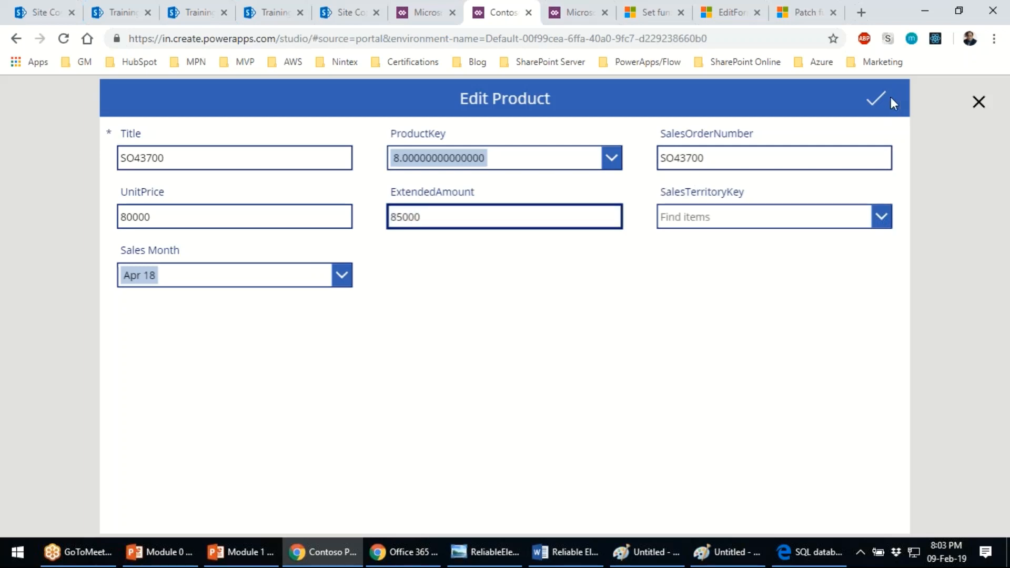
{"action": "left_click", "coordinate": [888, 217]}
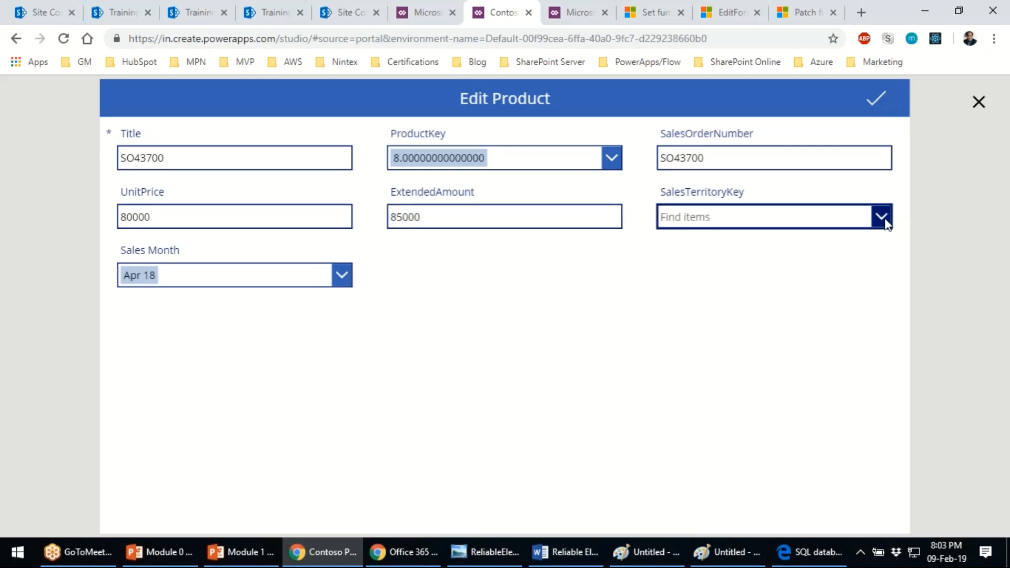
{"action": "left_click", "coordinate": [786, 343]}
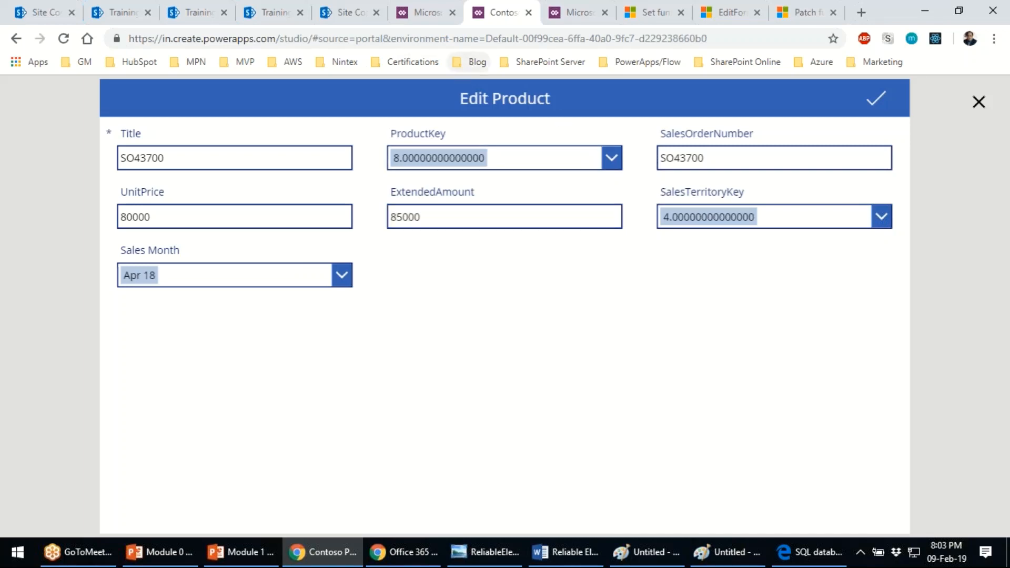
- Switch to the SharePoint Product Sales list, reload it, and examine the edited order's row across its columns
{"action": "left_click", "coordinate": [351, 15]}
{"action": "left_click", "coordinate": [198, 12]}
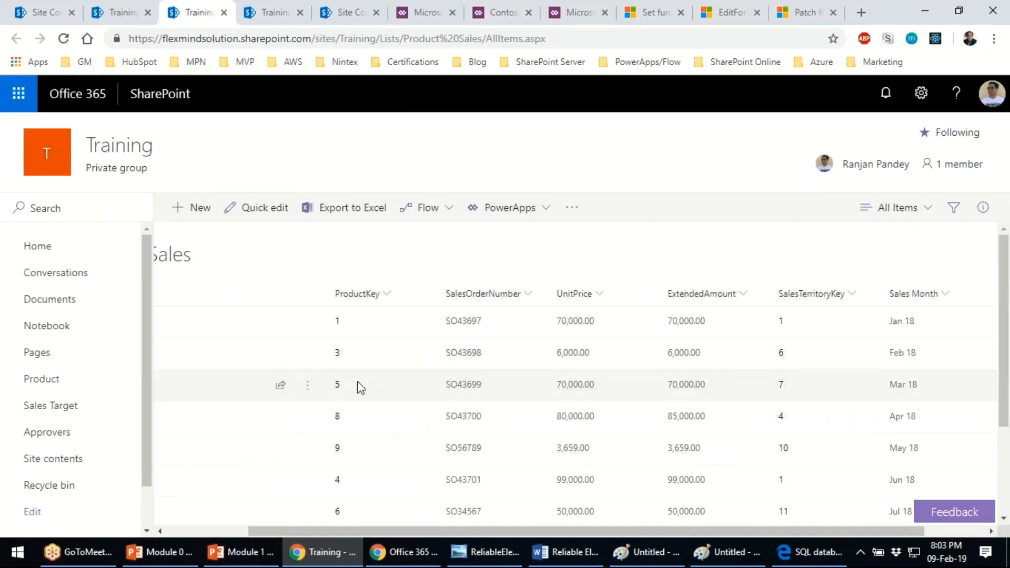
{"action": "left_click", "coordinate": [116, 15]}
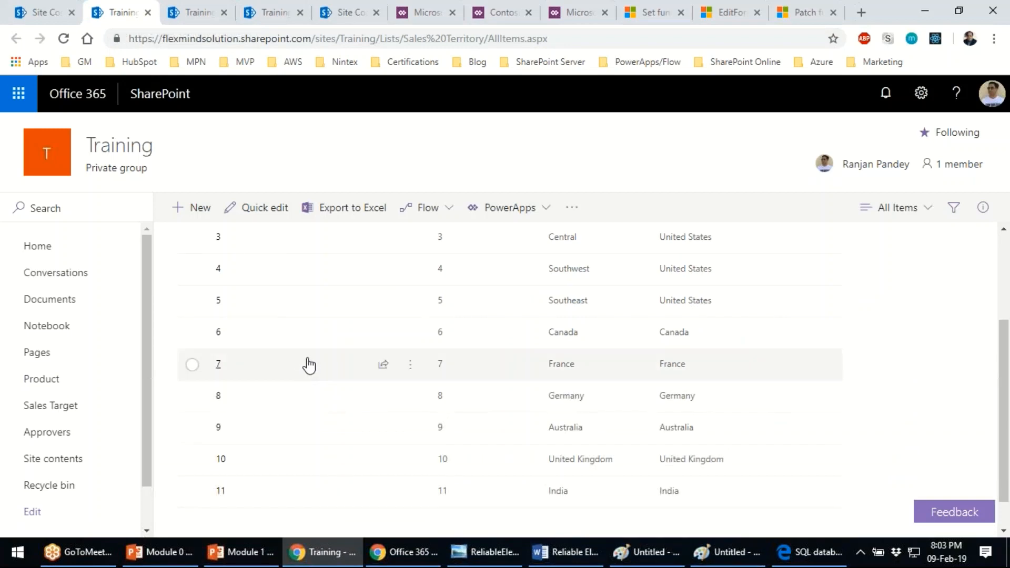
{"action": "left_click", "coordinate": [199, 13]}
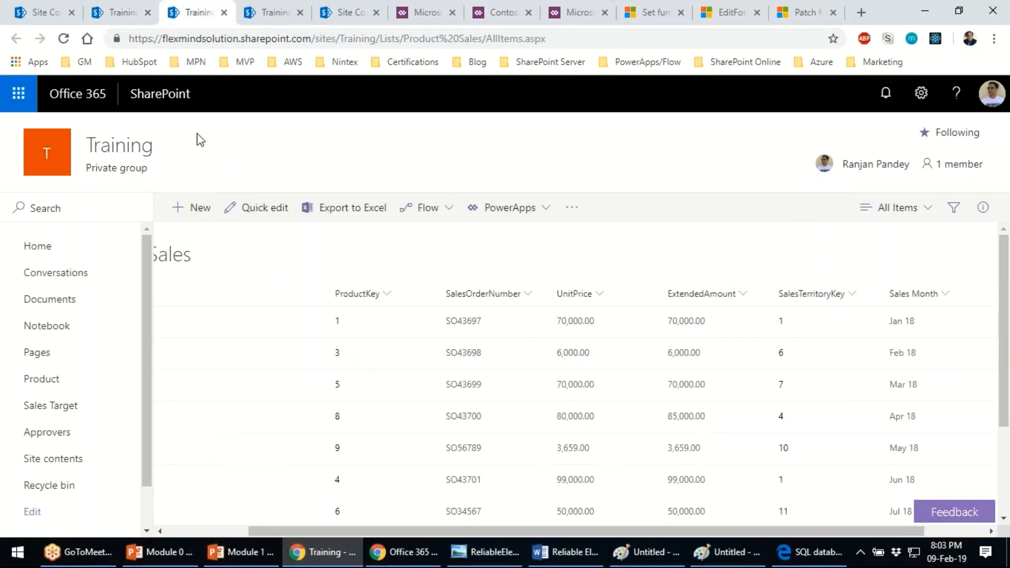
{"action": "left_click", "coordinate": [64, 39]}
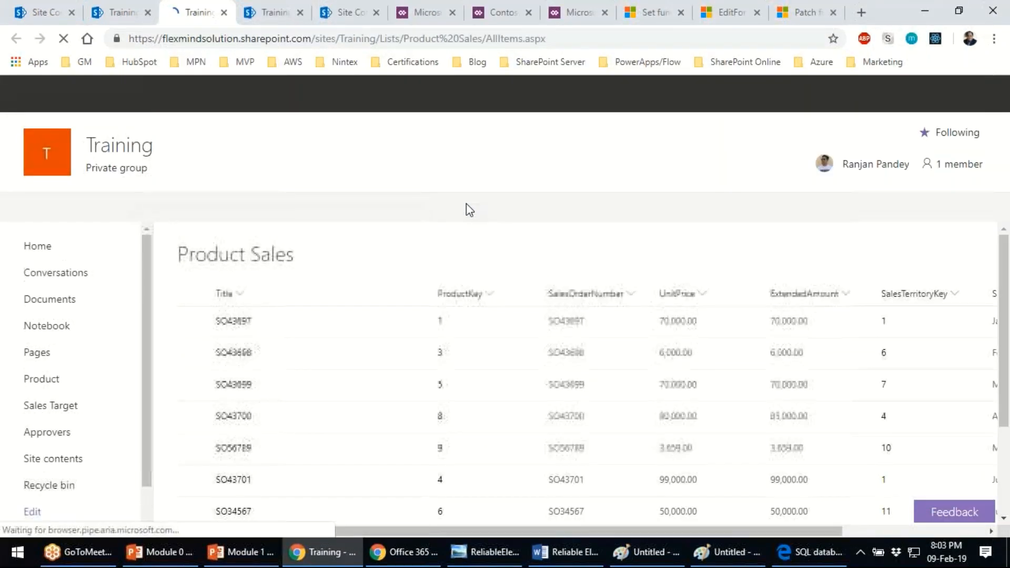
{"action": "left_click", "coordinate": [193, 417]}
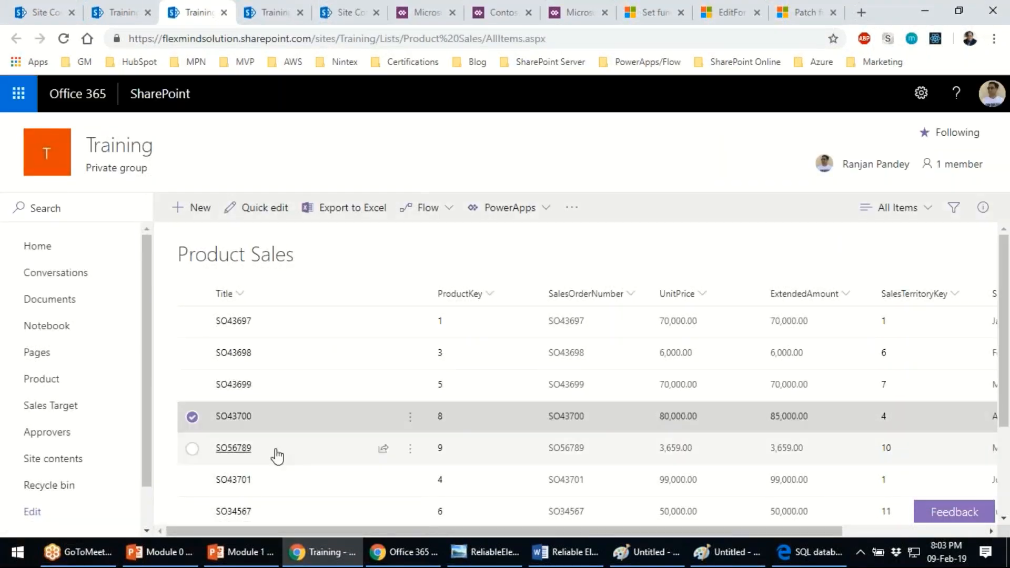
{"action": "left_click_drag", "start_coordinate": [402, 532], "coordinate": [573, 479]}
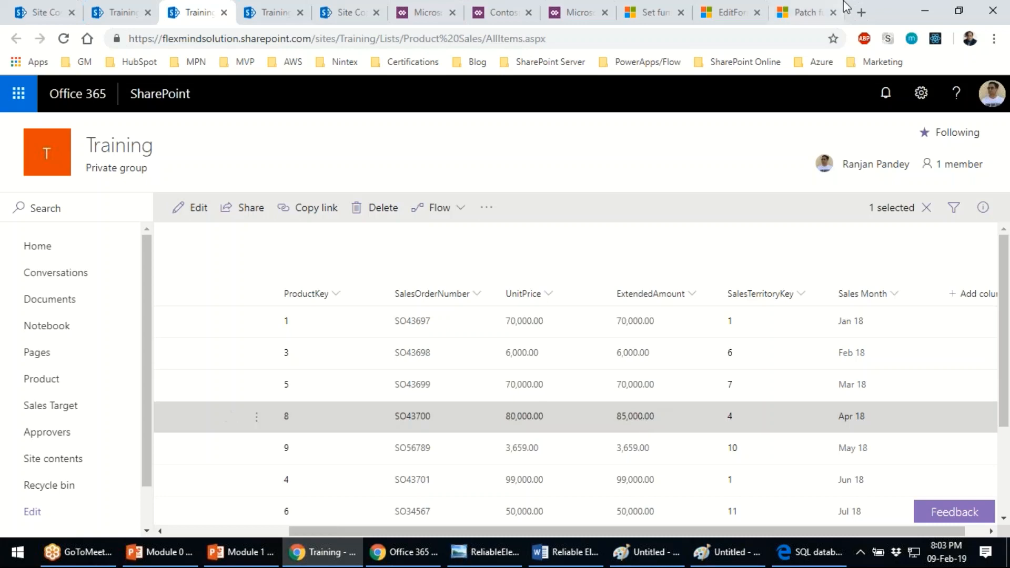
- Return to the Contoso Products app, close the preview, and show BrowseScreen with the DetailScreen and EditScreen trees collapsed
{"action": "left_click", "coordinate": [575, 12]}
{"action": "left_click", "coordinate": [497, 12]}
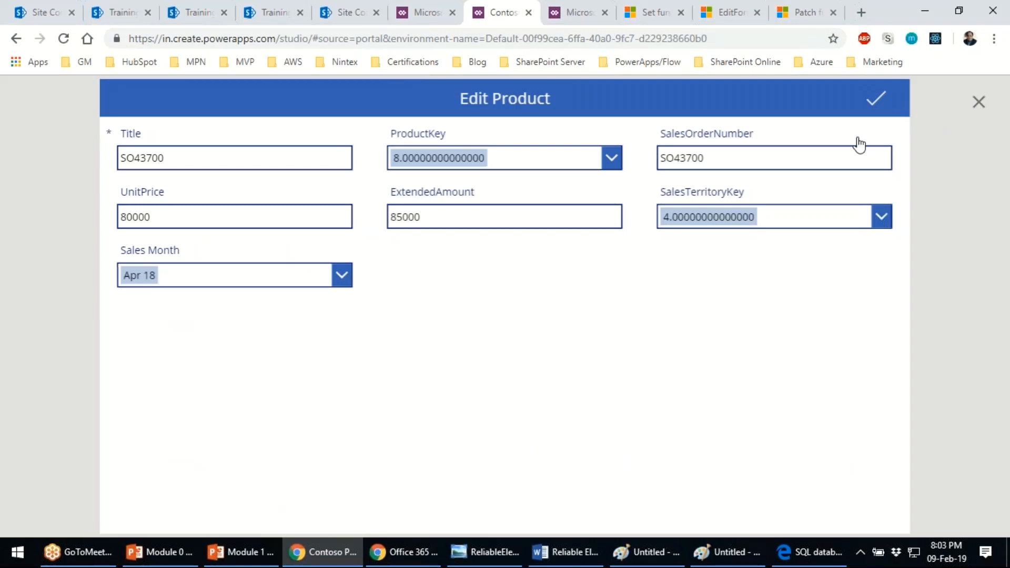
{"action": "left_click", "coordinate": [978, 101]}
{"action": "left_click", "coordinate": [64, 257]}
{"action": "left_click", "coordinate": [9, 281]}
{"action": "left_click", "coordinate": [10, 305]}
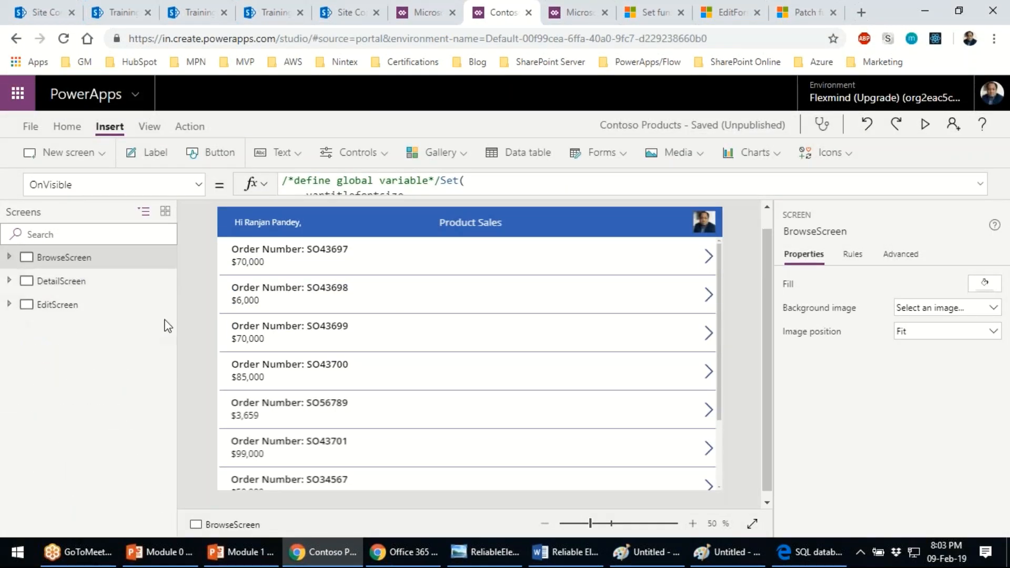